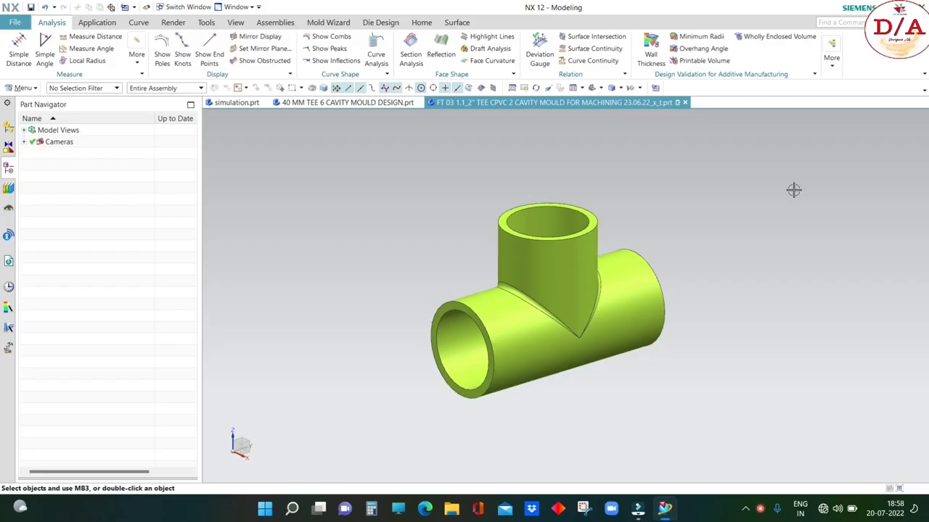
Step: Orbit the tee from several angles to inspect it, returning to the standard trimetric view each time
scroll(604, 219, down, 3)
scroll(665, 161, up, 1)
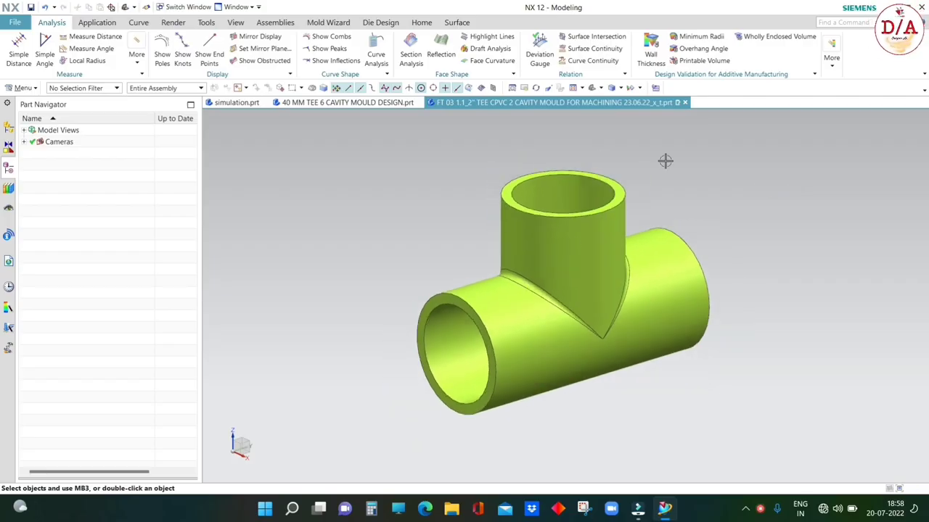
middle_drag(708, 222, 762, 332)
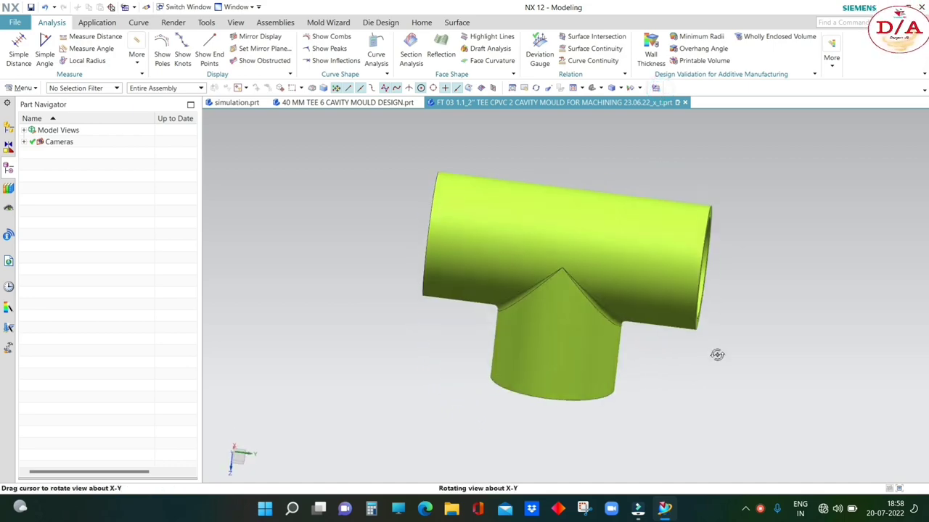
key(Home)
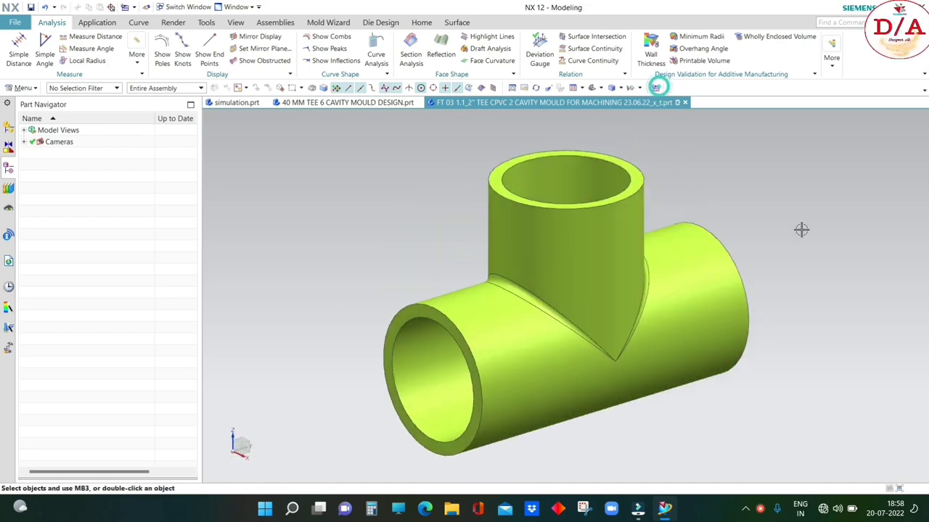
mouse_move(801, 230)
middle_down()
mouse_move(762, 285)
mouse_move(793, 326)
middle_up()
key(Home)
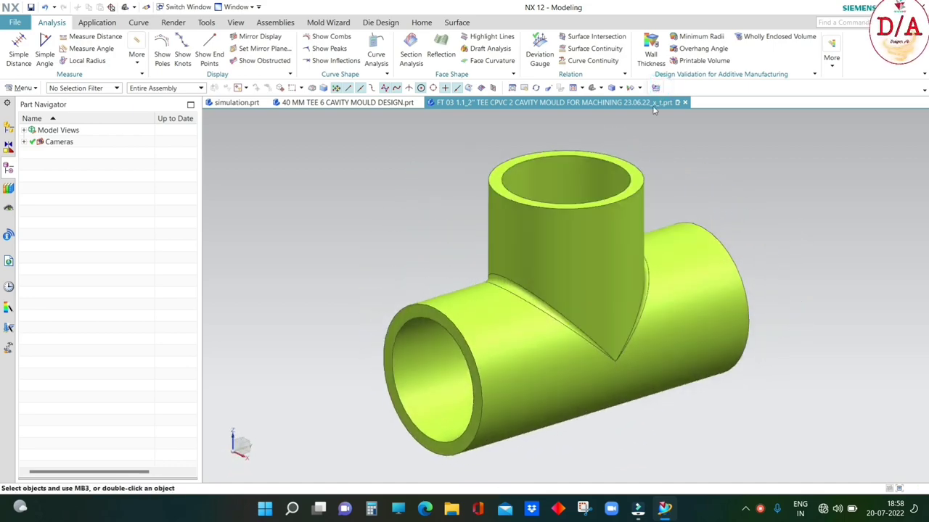
mouse_move(777, 213)
middle_down()
mouse_move(762, 237)
mouse_move(774, 263)
mouse_move(793, 278)
mouse_move(616, 190)
mouse_move(597, 207)
mouse_move(628, 284)
mouse_move(748, 294)
mouse_move(792, 259)
mouse_move(814, 303)
mouse_move(839, 317)
mouse_move(868, 302)
middle_up()
key(Home)
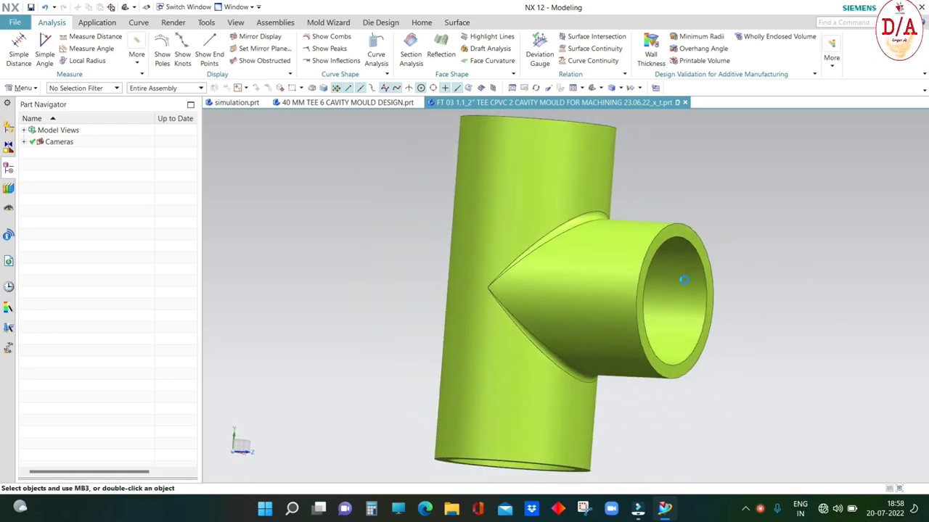
mouse_move(772, 298)
middle_down()
mouse_move(746, 292)
mouse_move(748, 284)
middle_up()
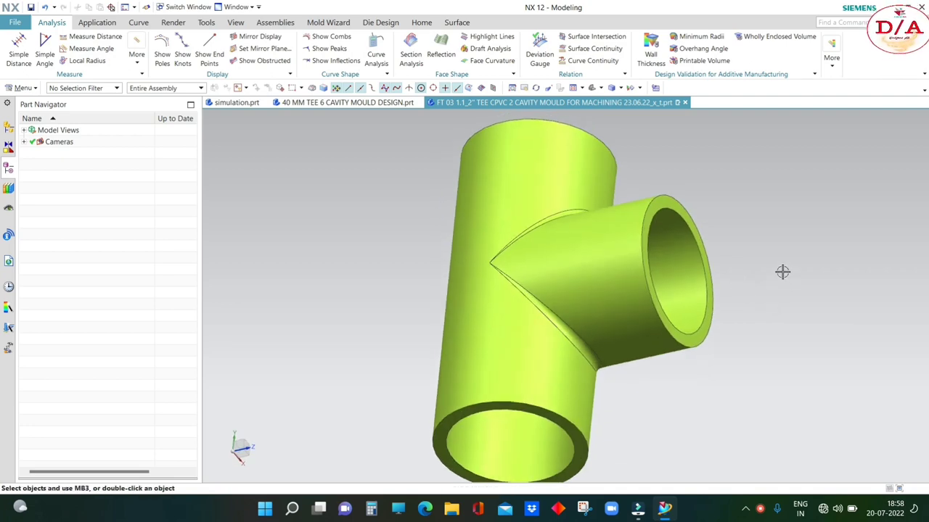
key(Home)
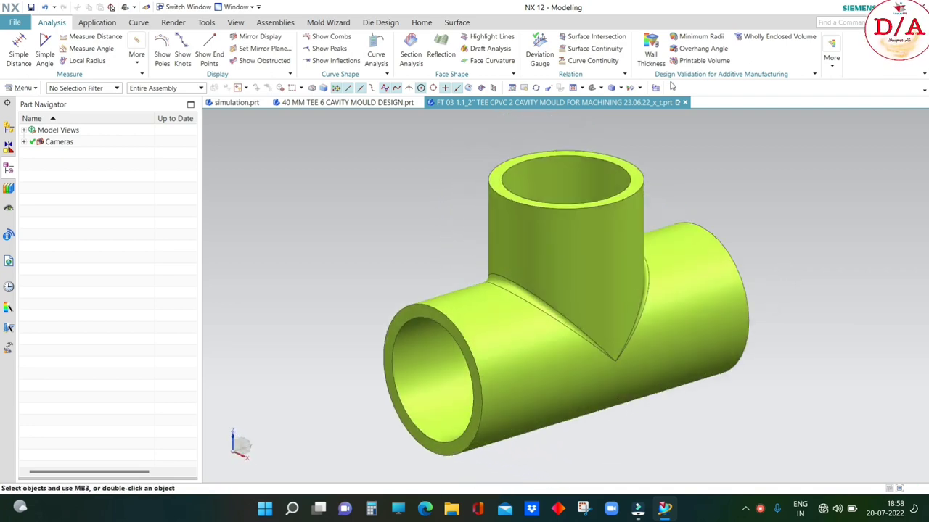
mouse_move(754, 223)
middle_down()
mouse_move(790, 297)
mouse_move(724, 303)
middle_up()
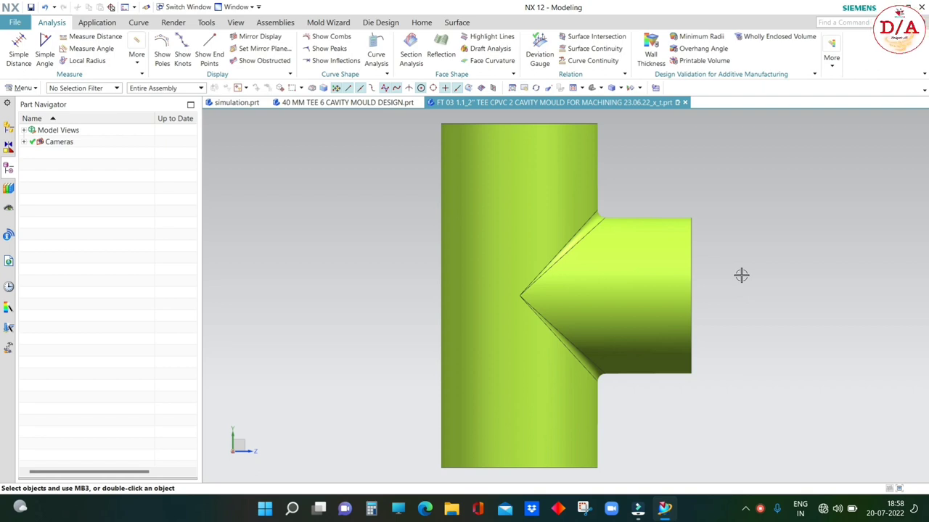
mouse_move(741, 275)
middle_down()
mouse_move(701, 280)
mouse_move(685, 256)
mouse_move(588, 305)
middle_up()
key(Home)
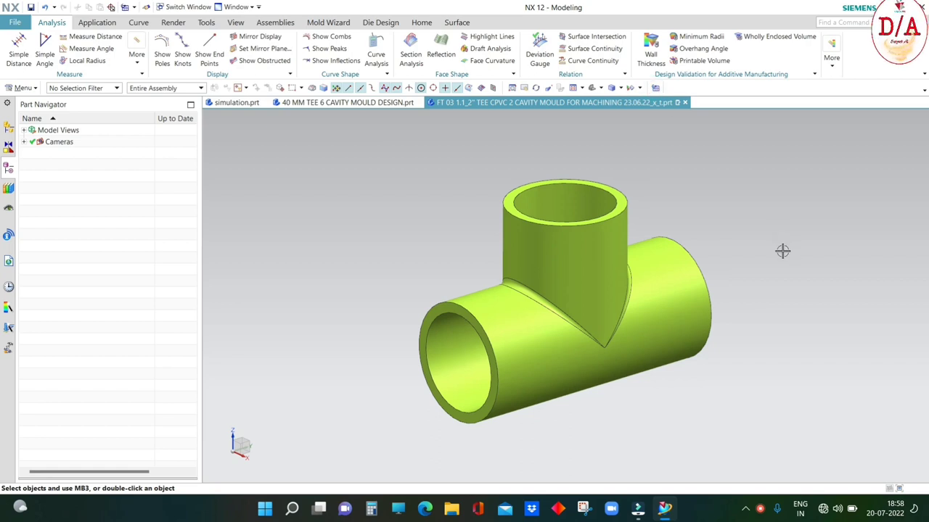
scroll(781, 251, up, 2)
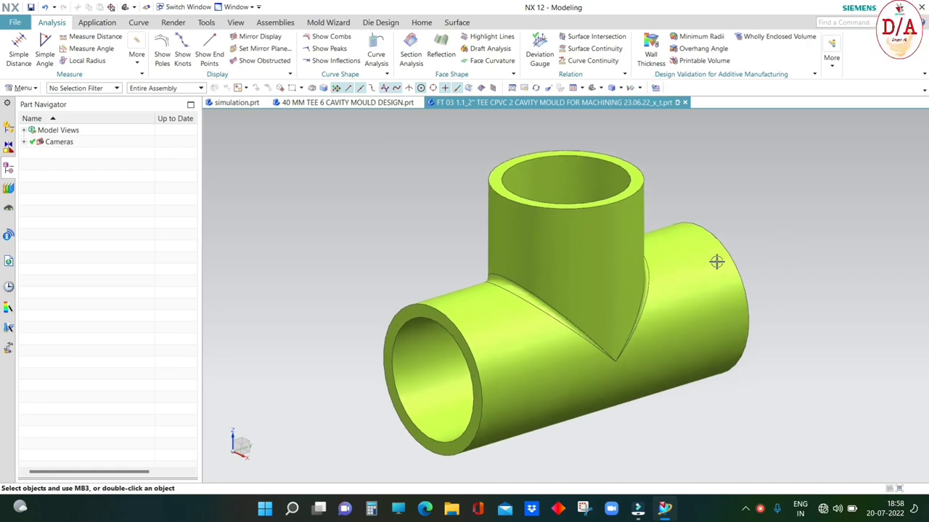
middle_drag(690, 202, 367, 138)
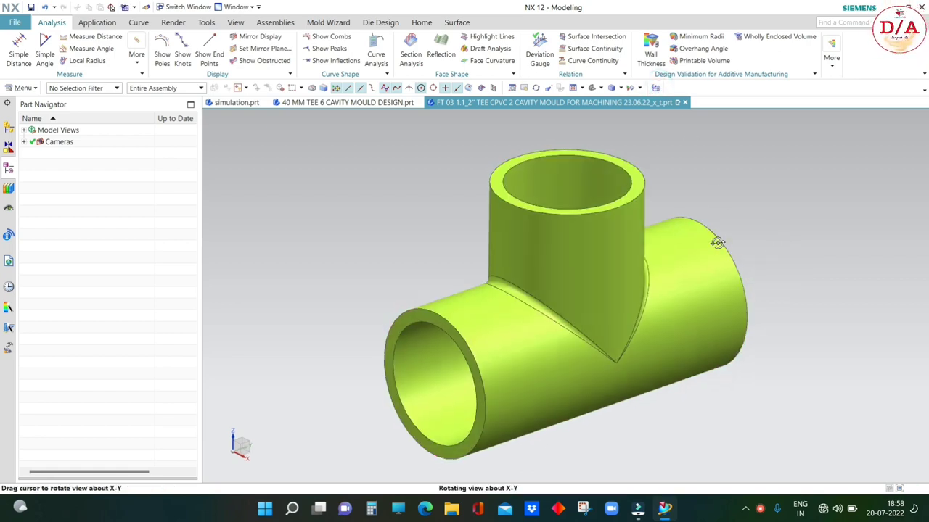
Step: Switch to the 40 MM TEE 6 CAVITY MOULD DESIGN part and create a sketch on the XZ datum plane
click(347, 103)
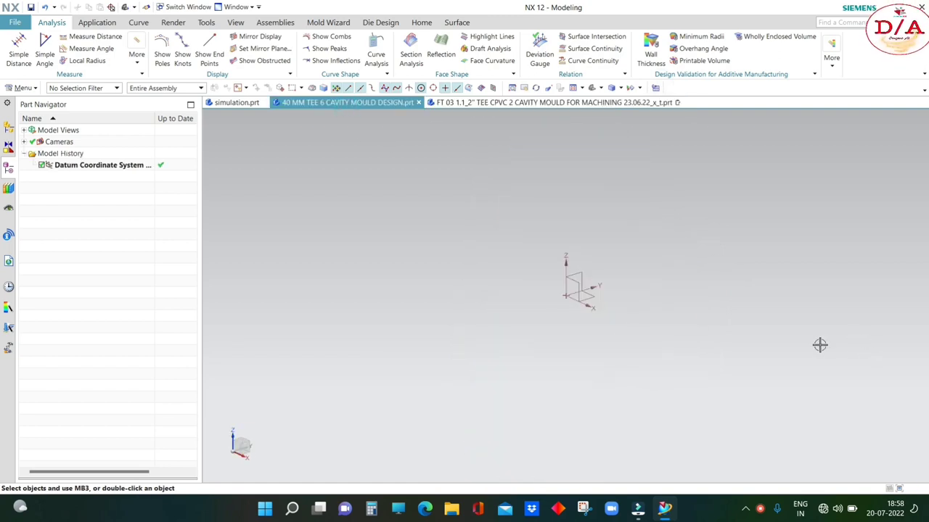
mouse_move(820, 344)
middle_down()
mouse_move(601, 304)
mouse_move(665, 329)
mouse_move(677, 327)
mouse_move(581, 275)
middle_up()
click(15, 23)
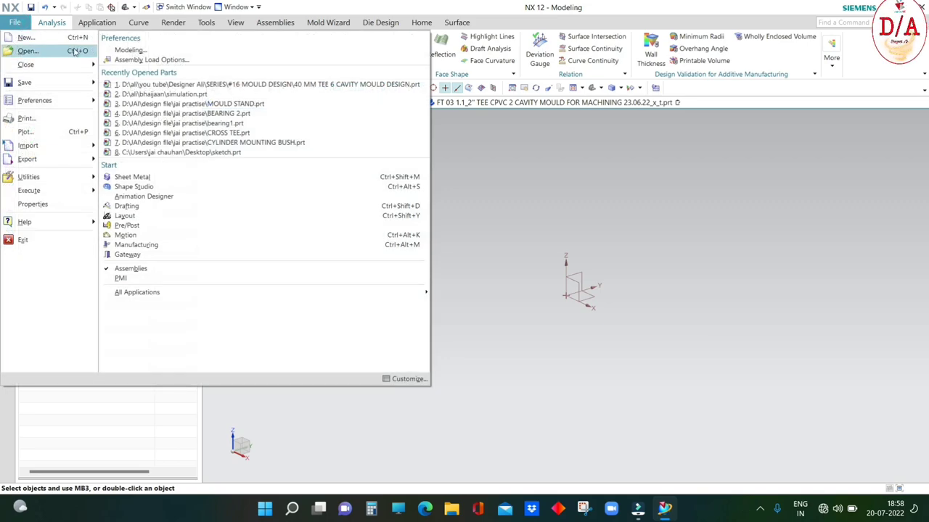
key(Escape)
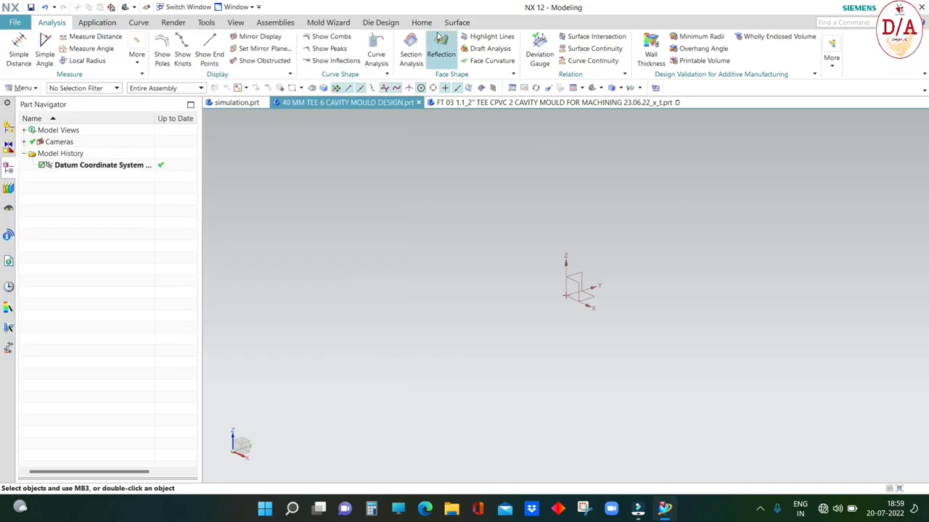
click(421, 22)
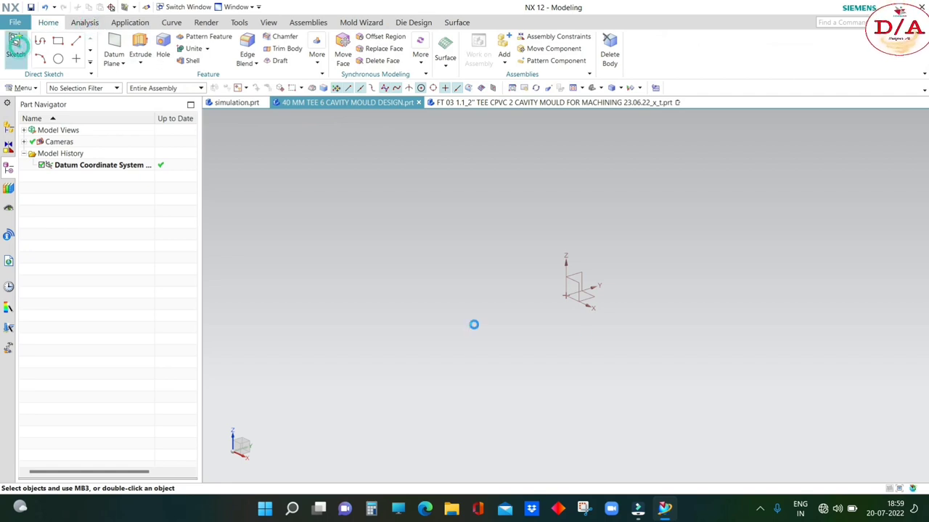
click(583, 290)
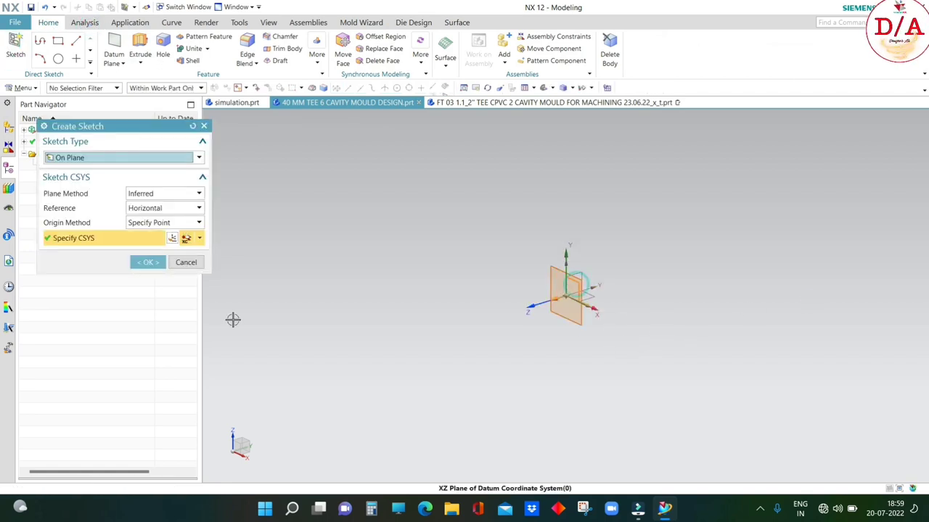
click(147, 262)
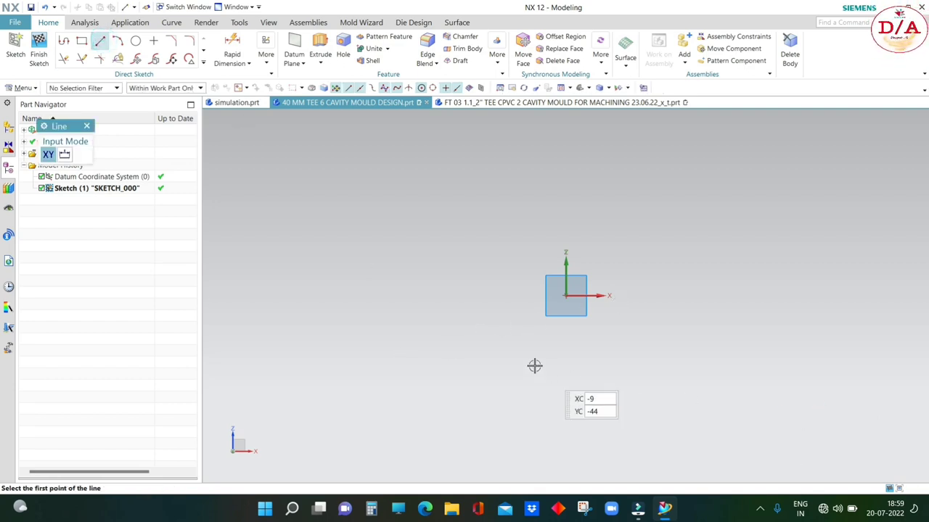
Step: Draw a 40 top line and a 40.4 bottom line with their midpoints vertically aligned
click(494, 351)
text(40)
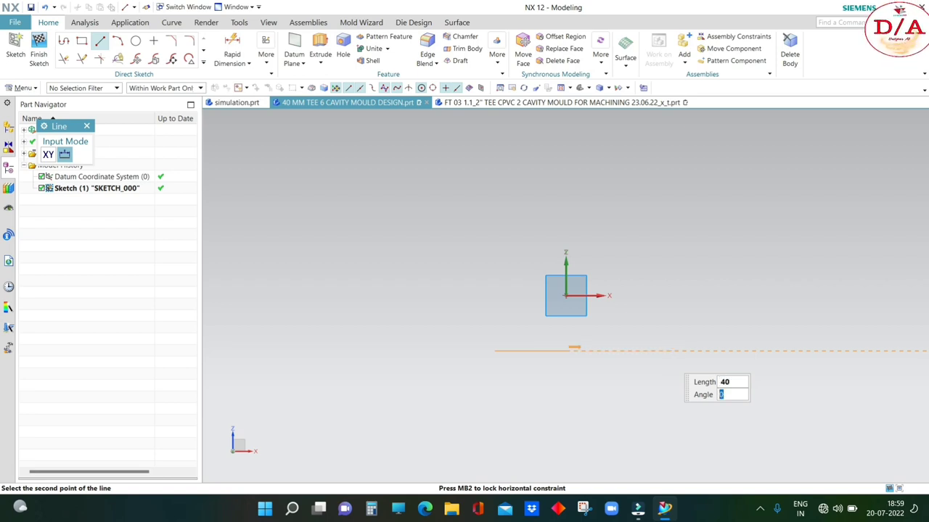
key(Return)
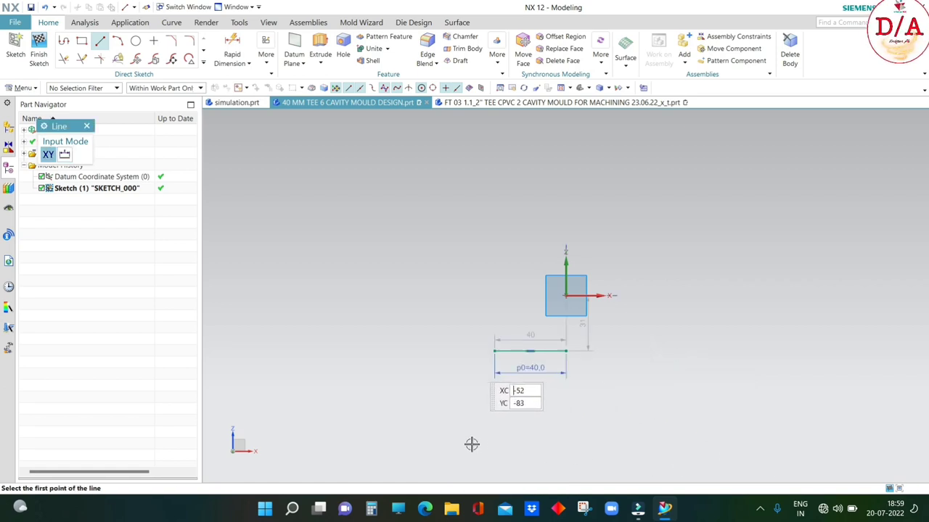
click(469, 443)
text(40.4)
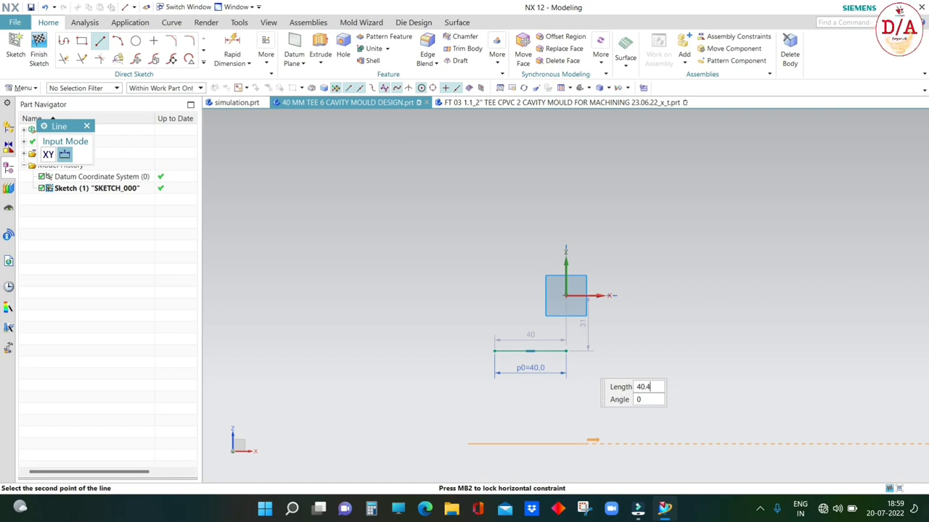
key(Return)
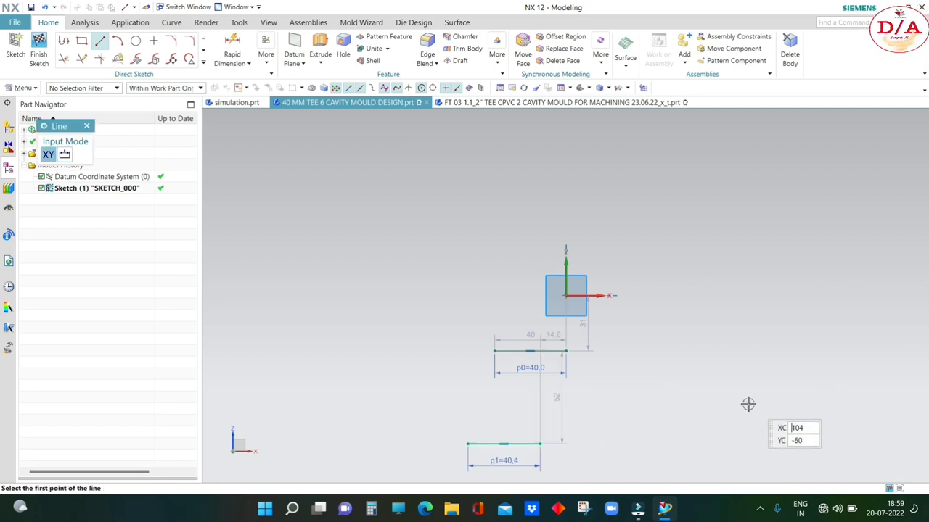
key(Escape)
click(530, 351)
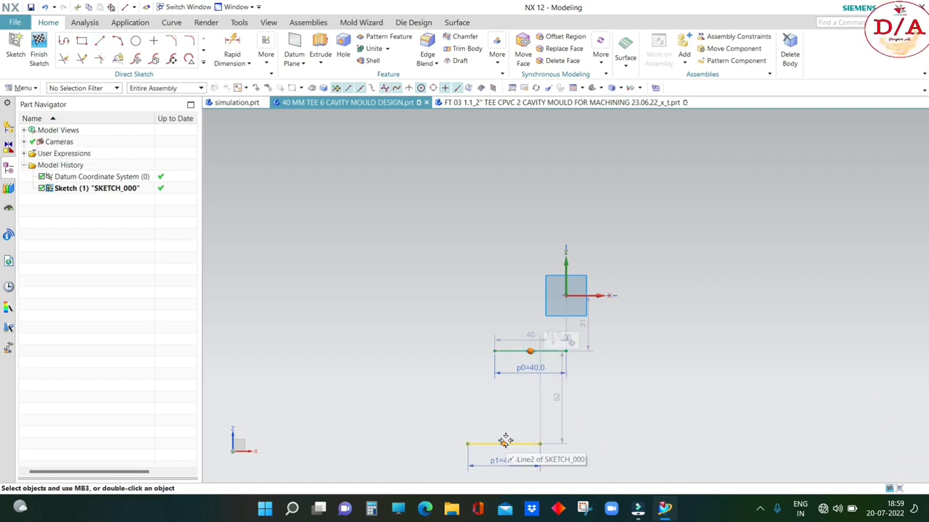
click(503, 444)
click(554, 424)
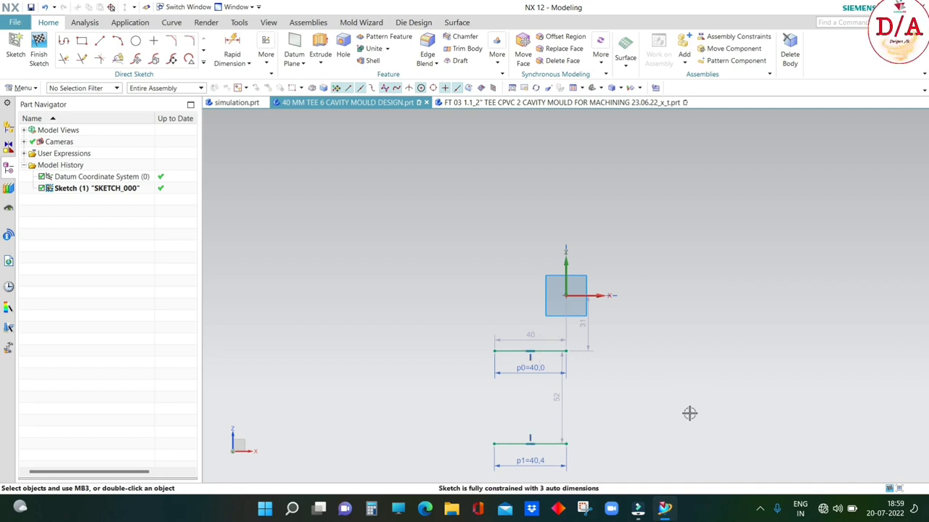
Step: Close the profile with left and right side lines and reposition the 40 and 40.4 dimensions
key(l)
click(494, 351)
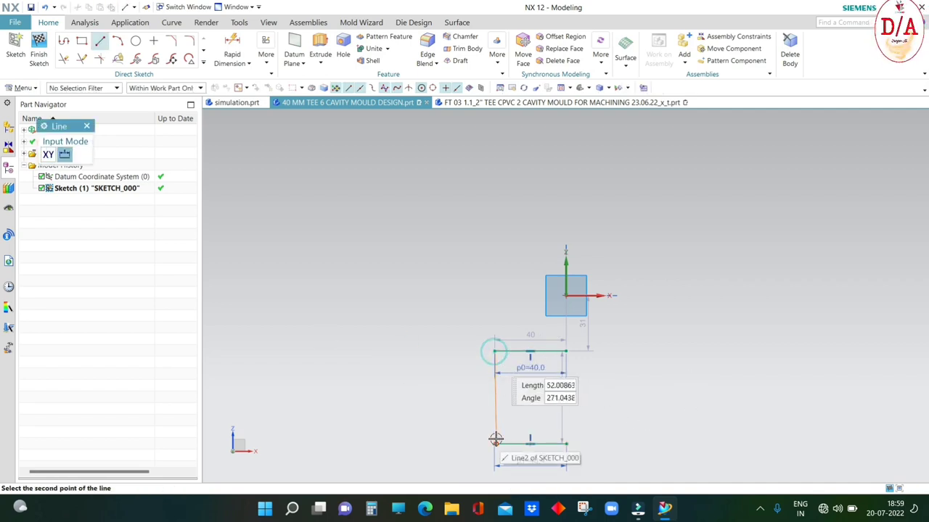
scroll(494, 446, up, 2)
click(493, 448)
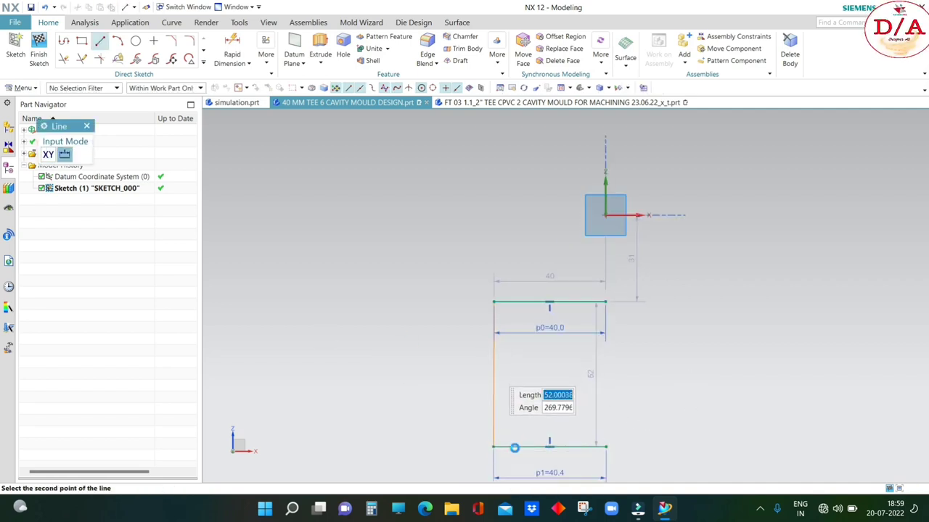
click(606, 304)
click(609, 450)
key(Escape)
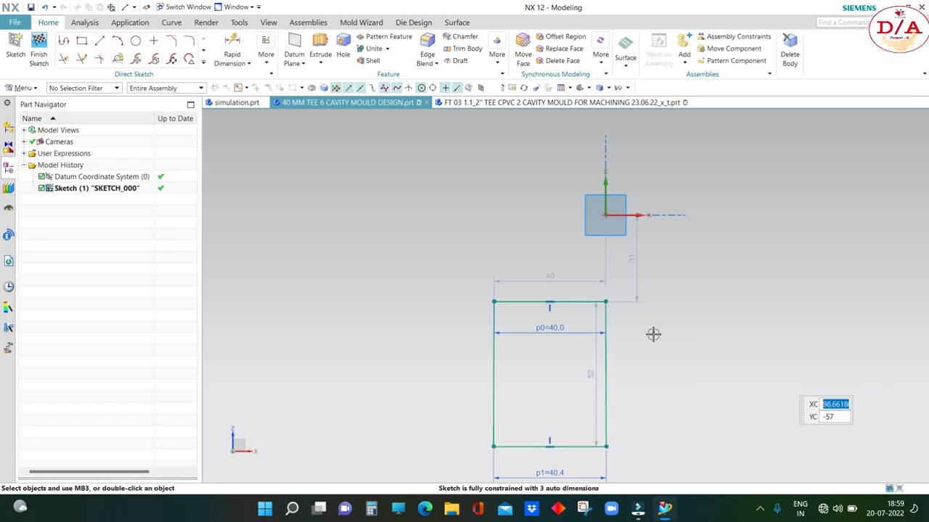
drag(556, 327, 549, 276)
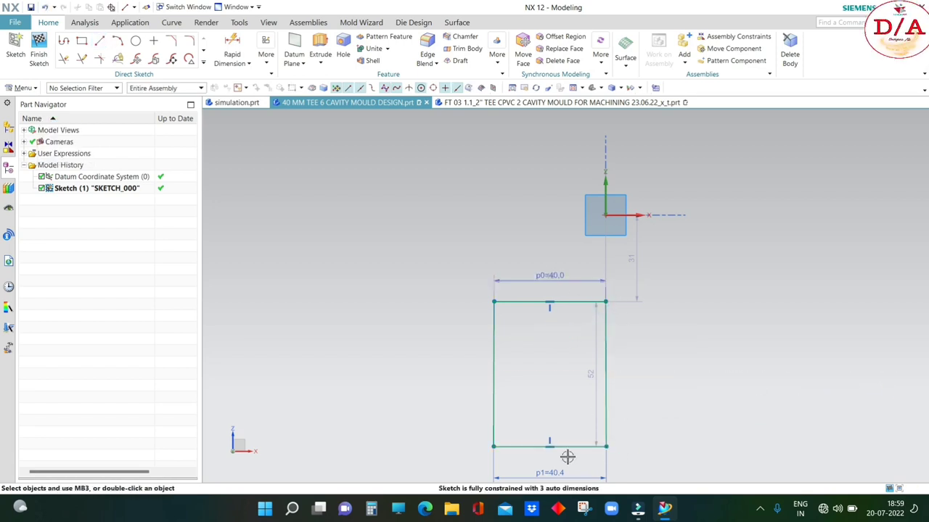
drag(559, 473, 559, 463)
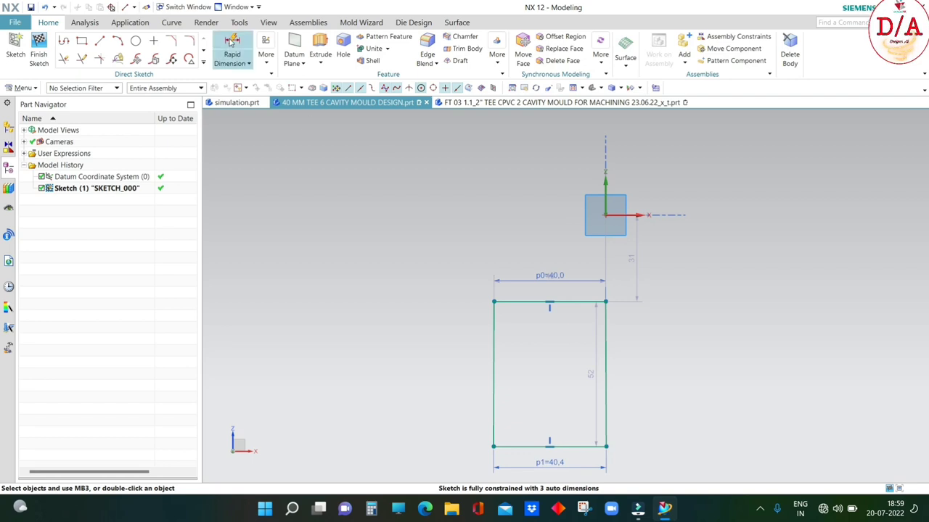
Step: Dimension the profile height to 28
click(232, 55)
click(605, 303)
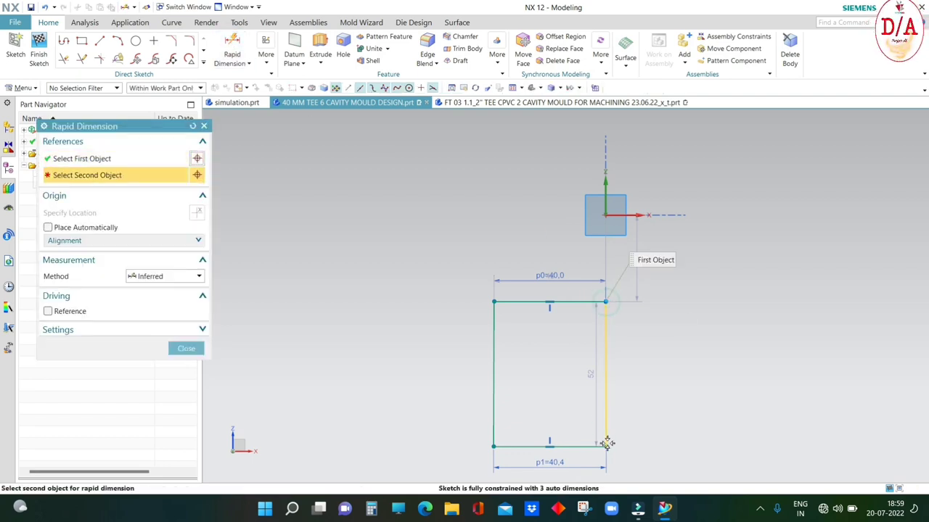
click(605, 445)
click(652, 380)
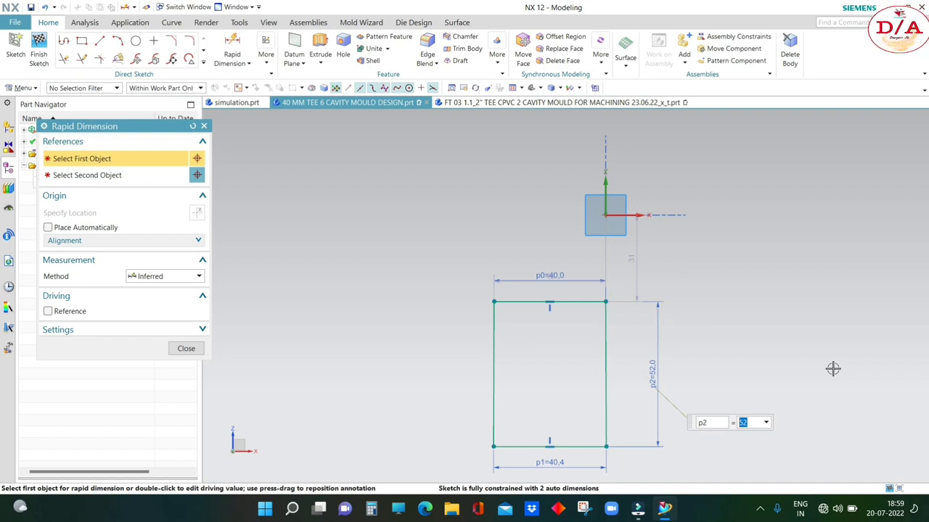
text(28)
key(Return)
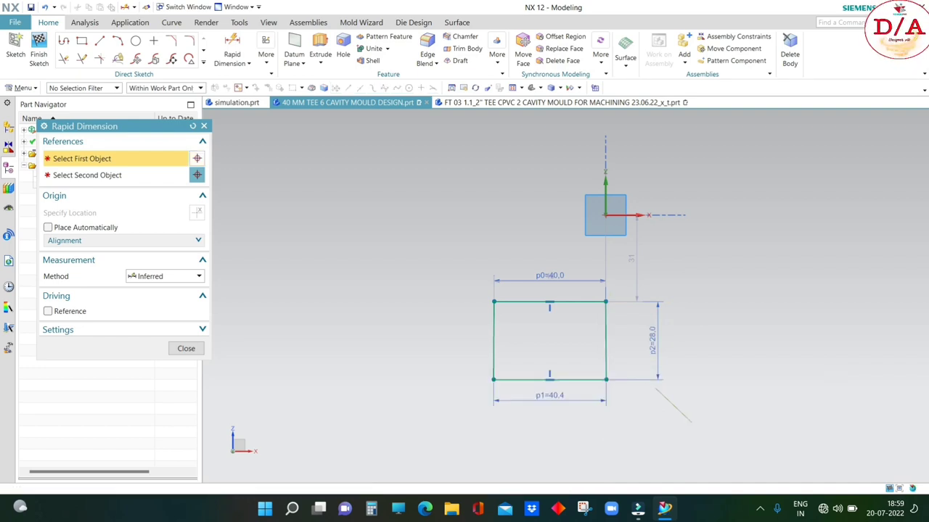
click(186, 348)
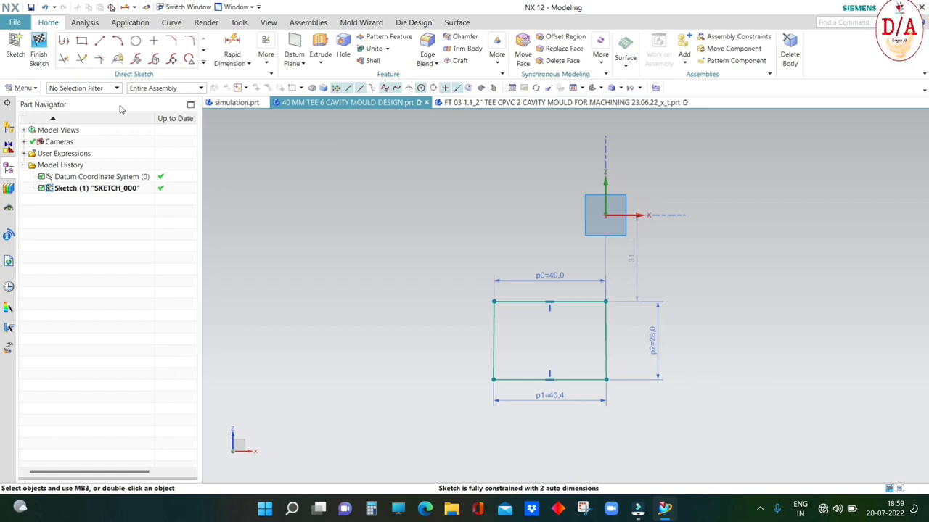
Step: Draw 3 mm horizontal stubs outward from both bottom corners of the profile
click(100, 45)
scroll(609, 379, up, 2)
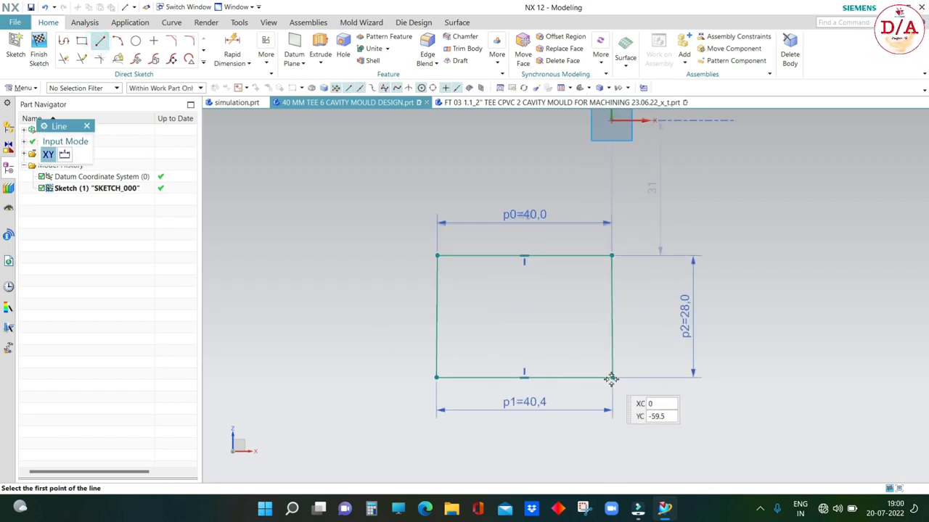
click(612, 378)
scroll(627, 380, up, 3)
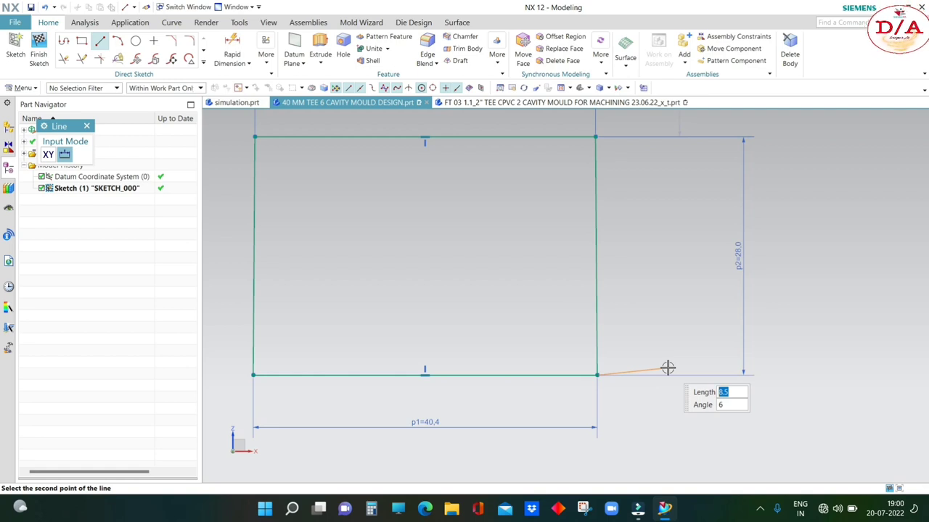
text(3)
key(Return)
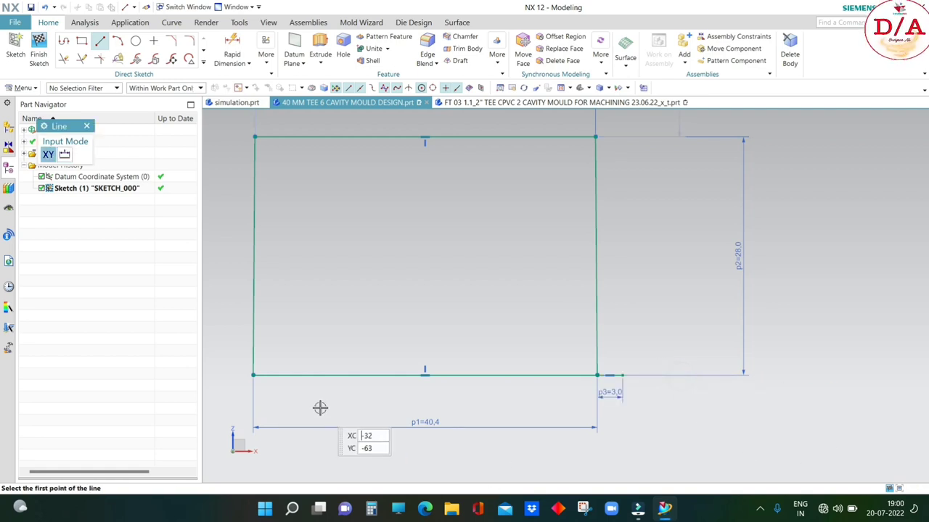
click(253, 378)
scroll(245, 376, up, 2)
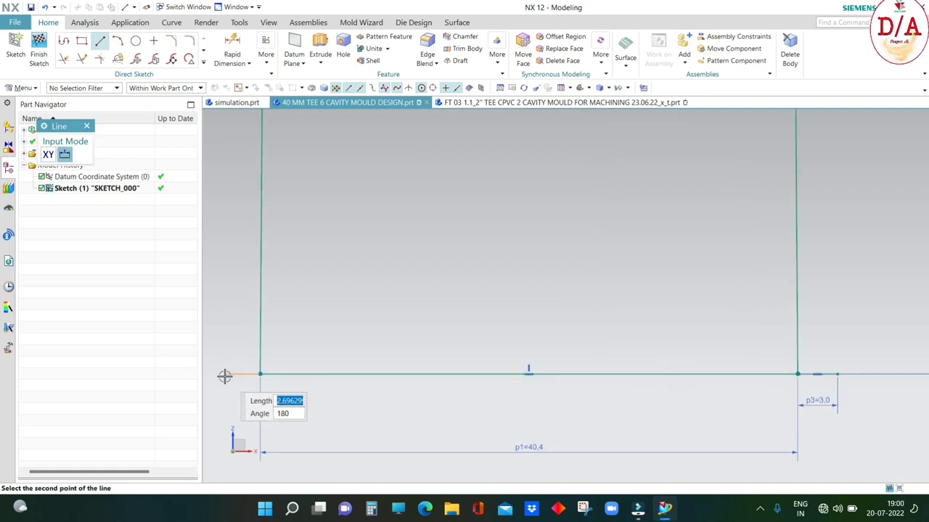
key(Return)
scroll(466, 369, down, 5)
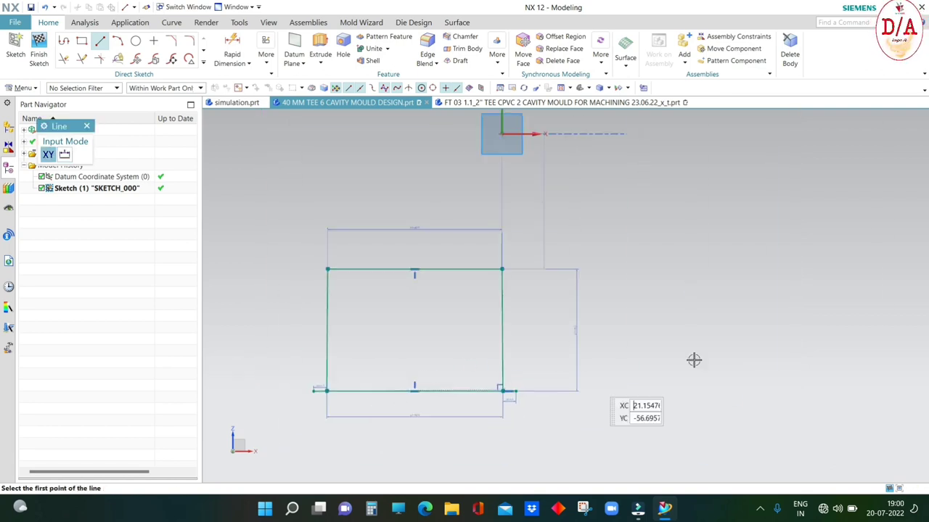
Step: Draw vertical lines rising from both stub ends to above the profile
click(515, 391)
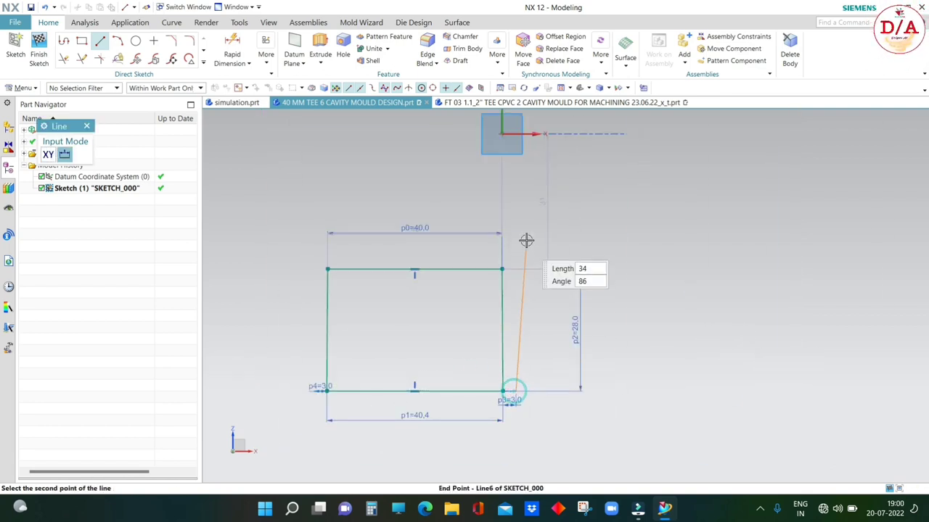
click(516, 190)
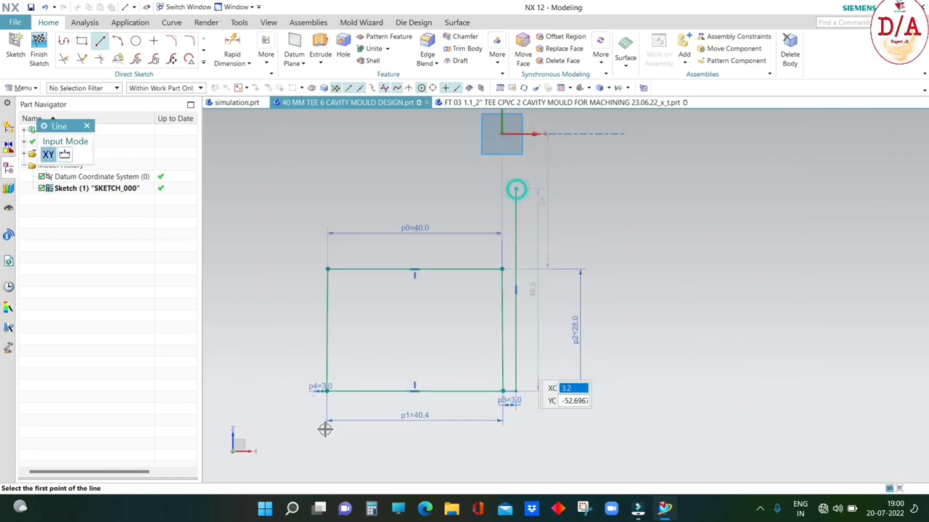
click(310, 389)
click(313, 198)
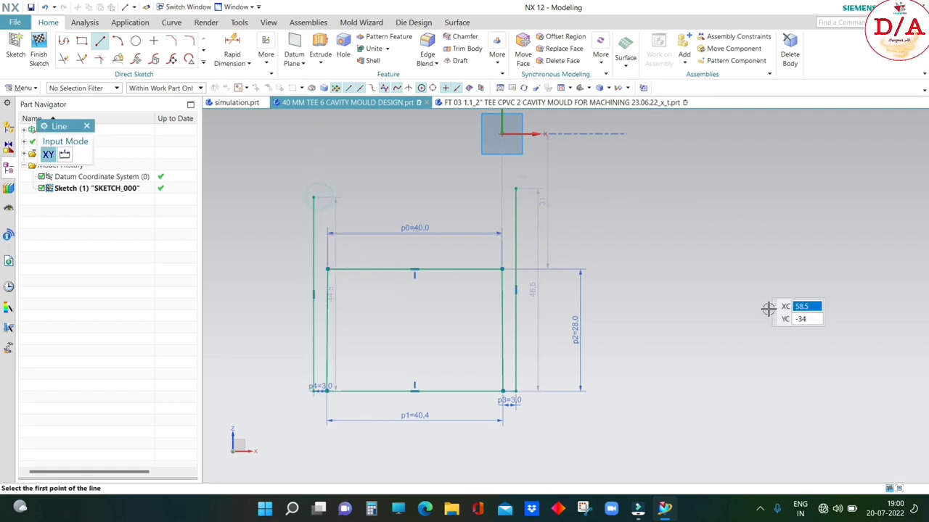
key(Escape)
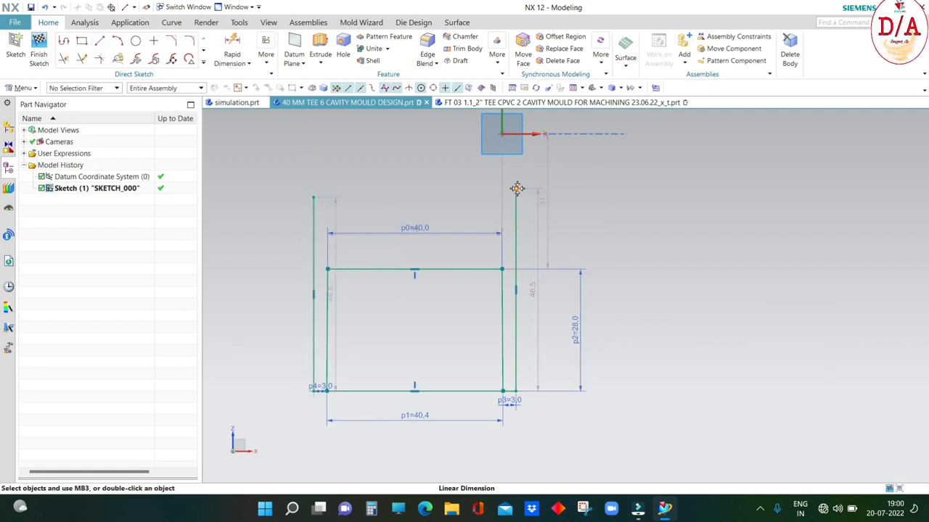
drag(516, 190, 594, 222)
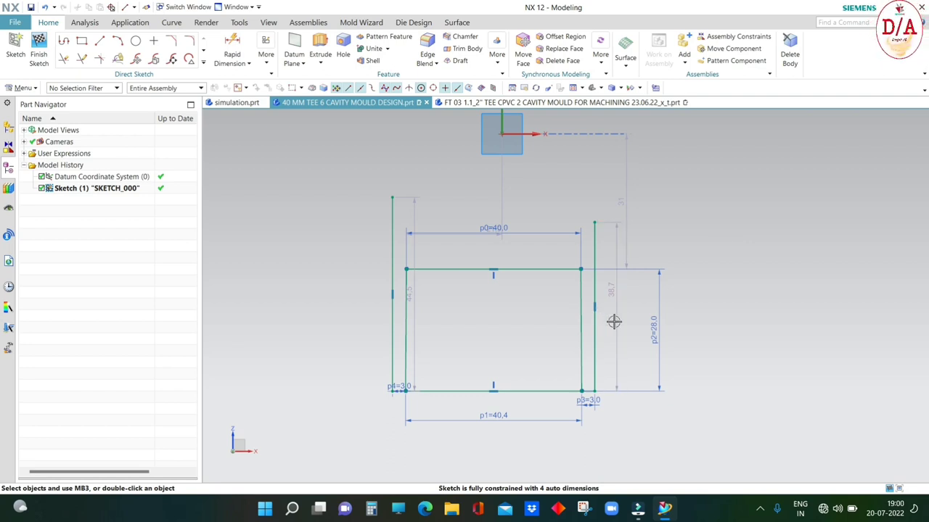
Step: Level the tops of both outer vertical lines and align the top-edge midpoint with the origin
scroll(606, 308, up, 3)
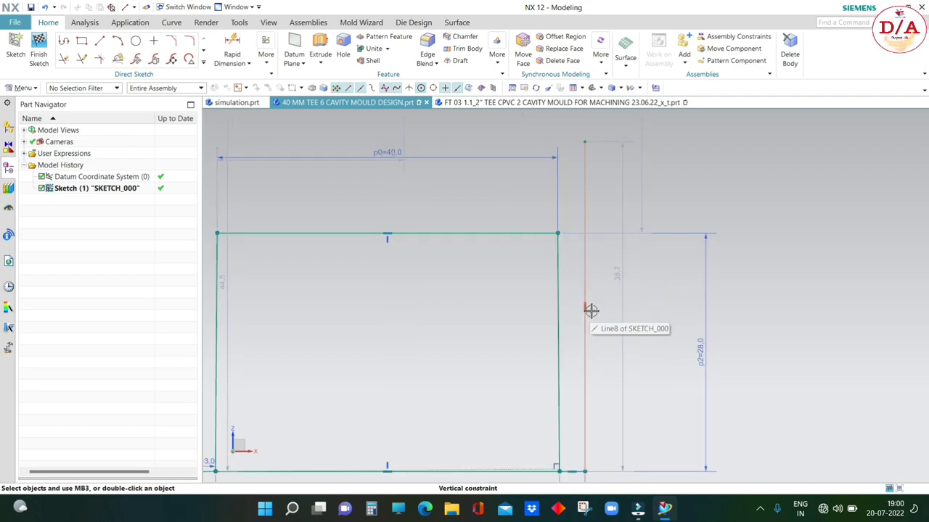
click(590, 310)
click(610, 296)
scroll(638, 287, down, 3)
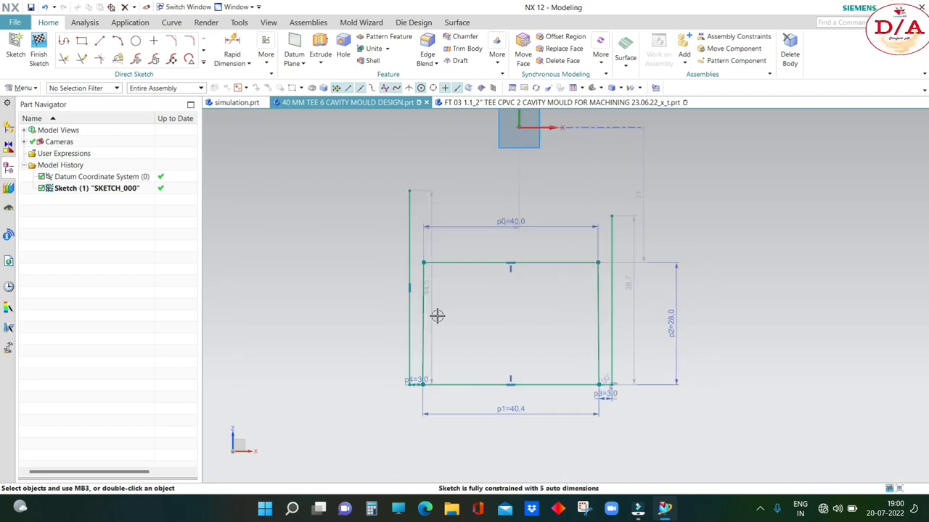
key(ctrl+z)
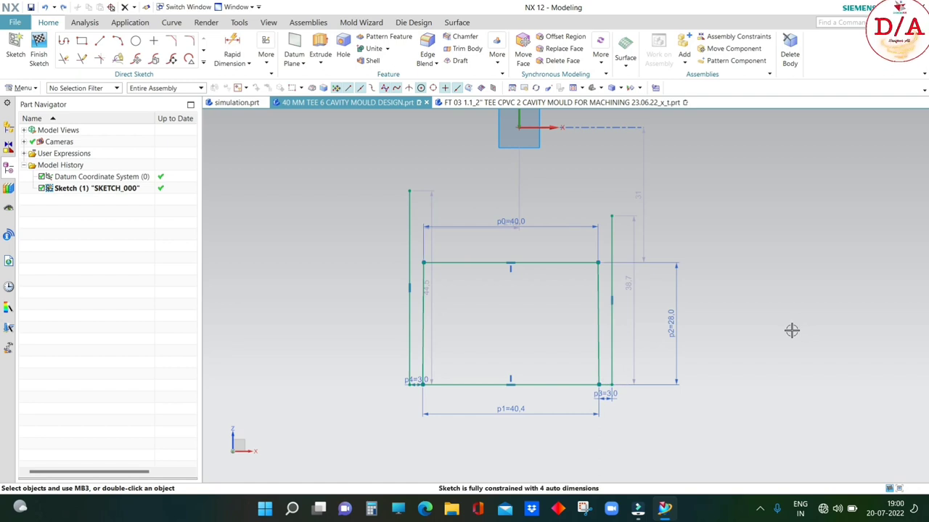
click(612, 216)
click(414, 192)
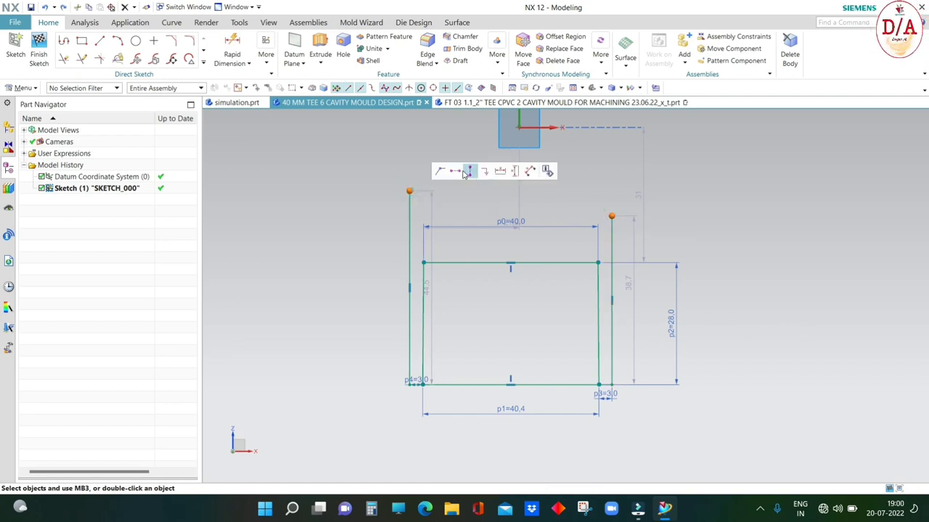
click(465, 170)
click(510, 264)
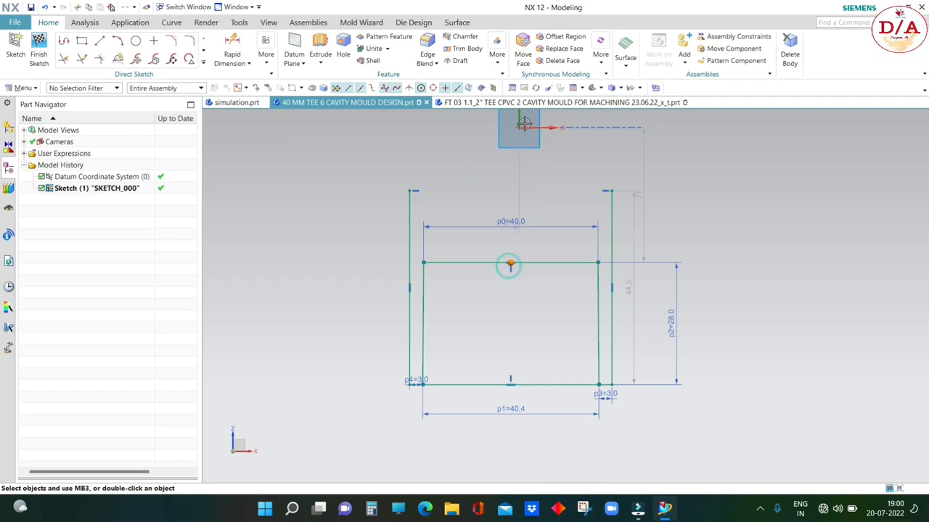
click(520, 127)
click(570, 113)
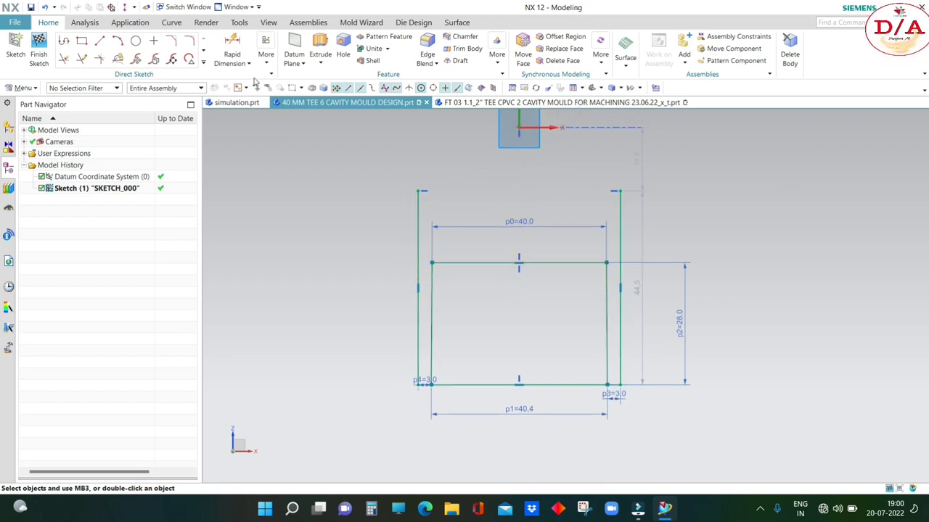
Step: Dimension the right outer line 48 from the sketch origin, fully constraining the sketch
click(232, 51)
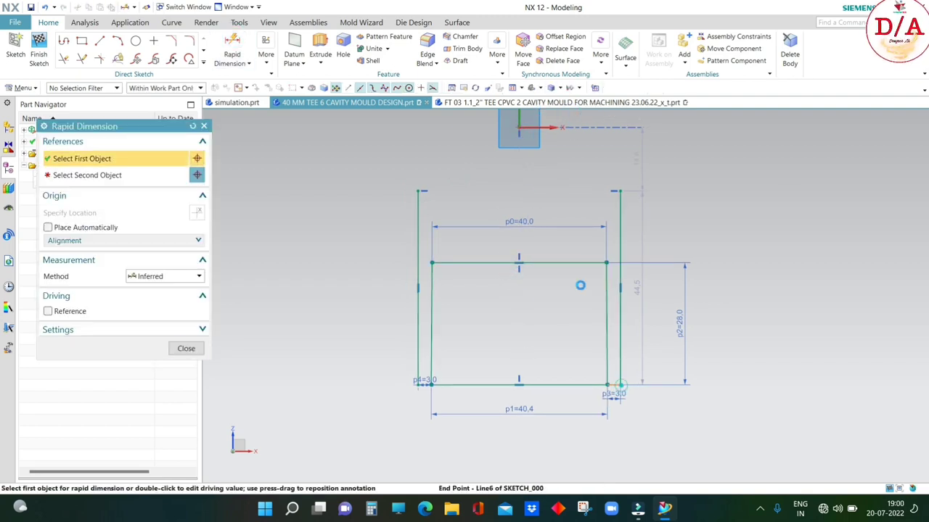
click(617, 384)
click(520, 126)
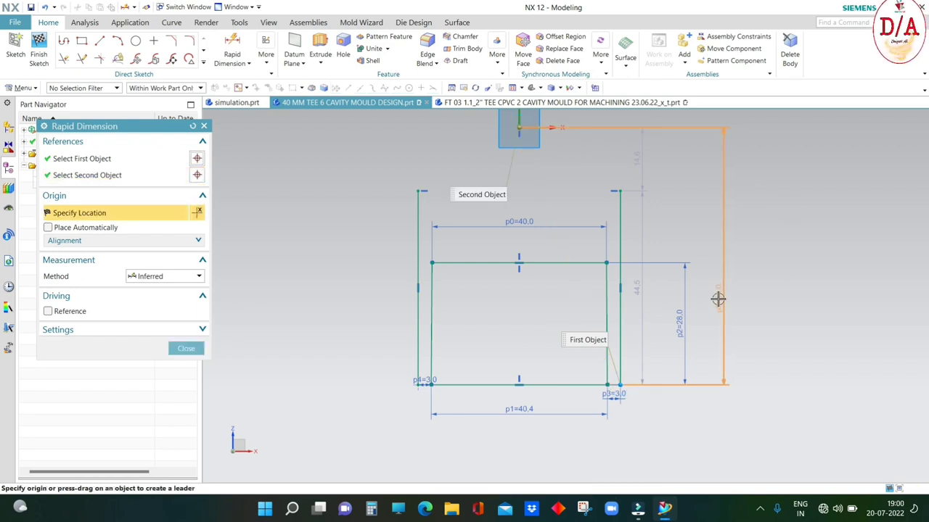
click(718, 298)
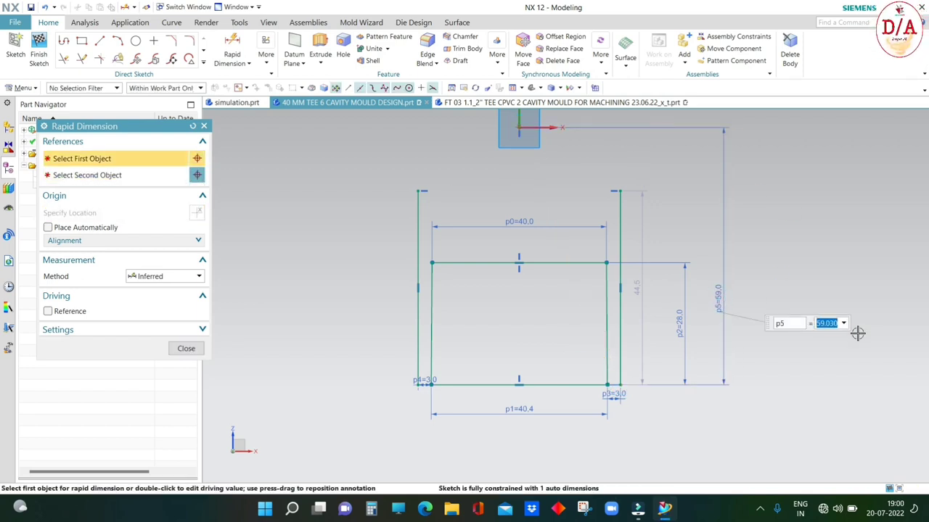
key(Return)
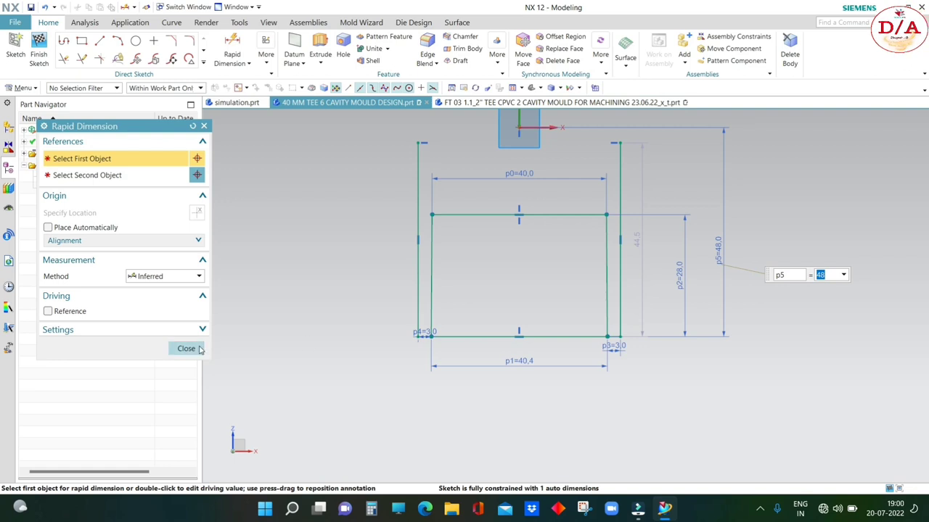
click(201, 349)
scroll(343, 366, up, 2)
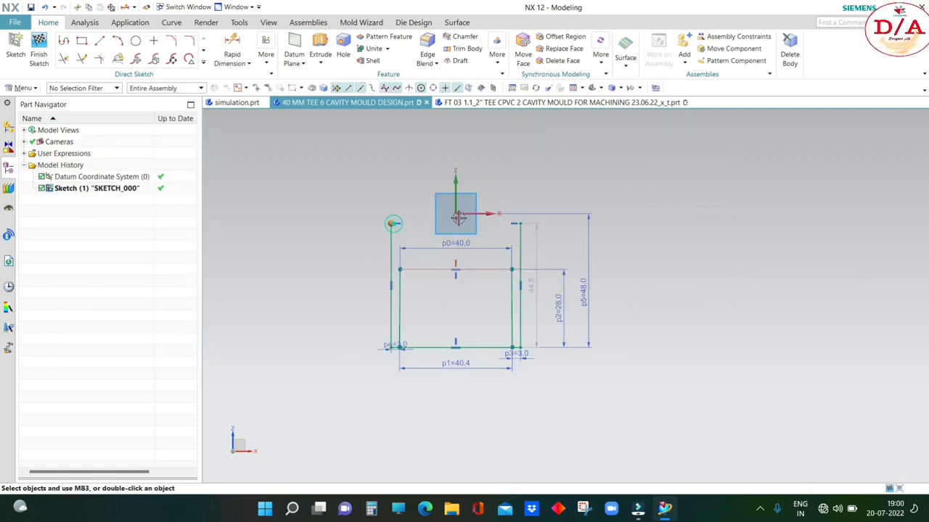
click(539, 213)
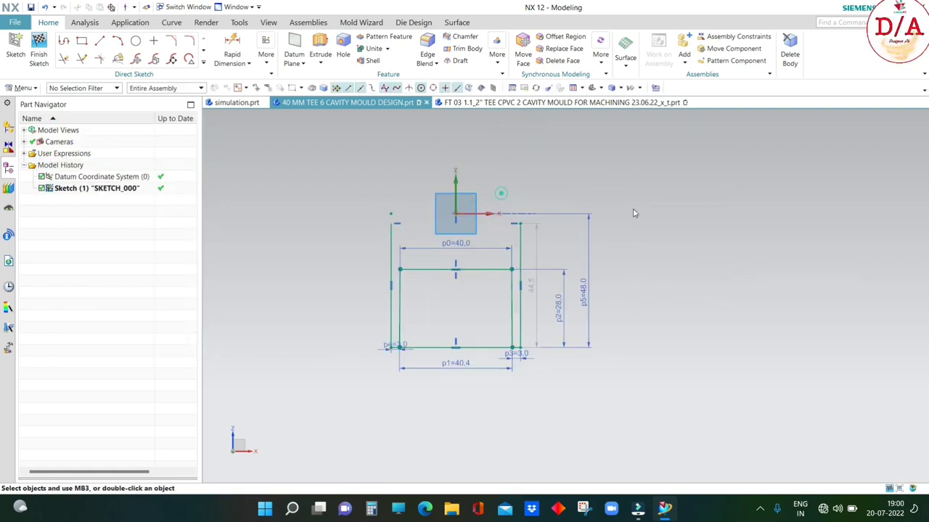
scroll(455, 246, down, 1)
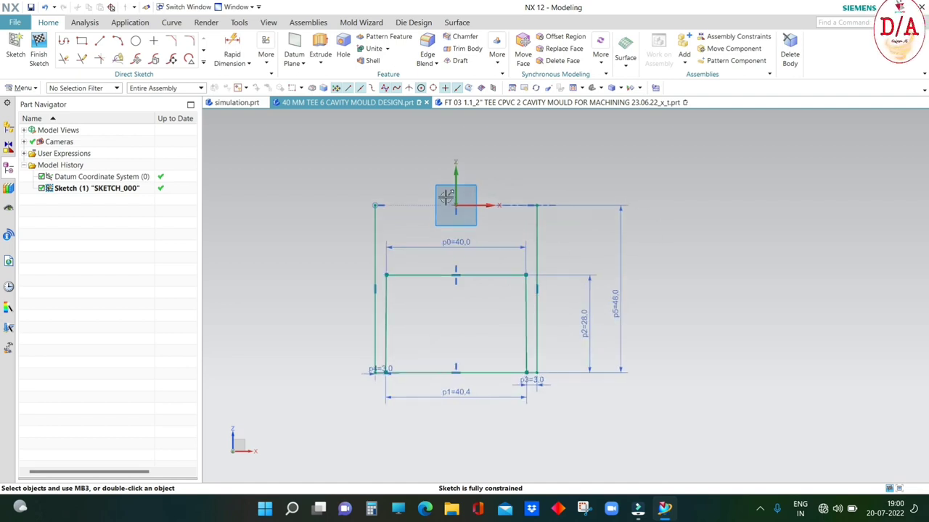
Step: Draw 2 mm vertical ticks on the top edge near the left and right corners
click(100, 40)
scroll(395, 276, down, 3)
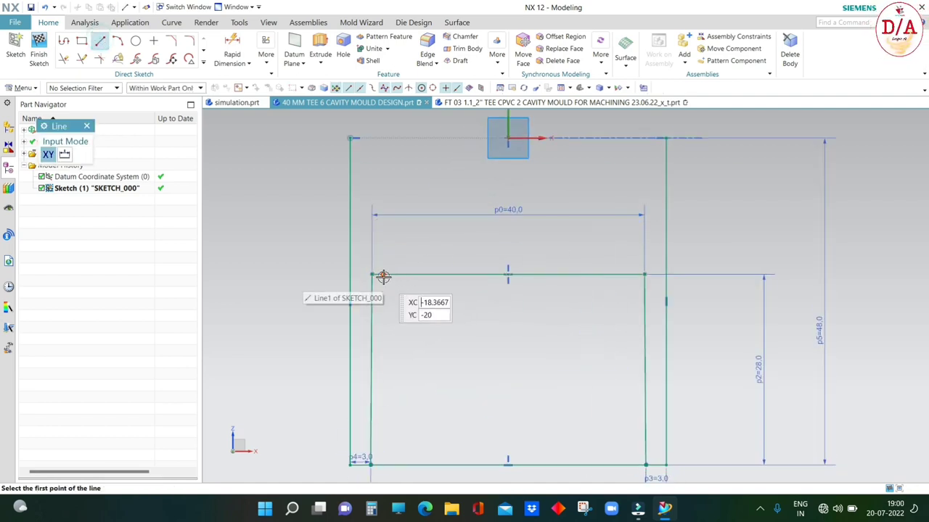
click(383, 276)
scroll(392, 264, down, 2)
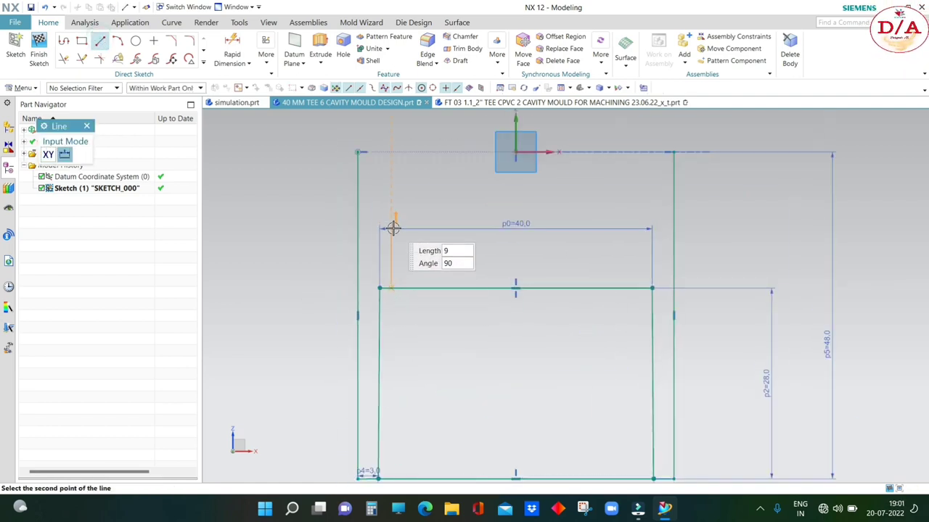
scroll(391, 287, down, 1)
text(2)
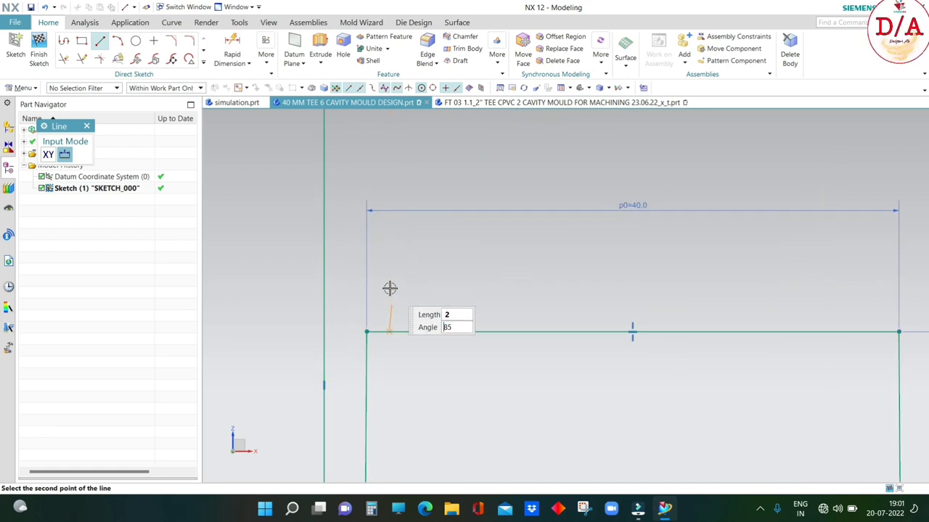
key(Return)
scroll(559, 379, up, 3)
scroll(580, 363, down, 2)
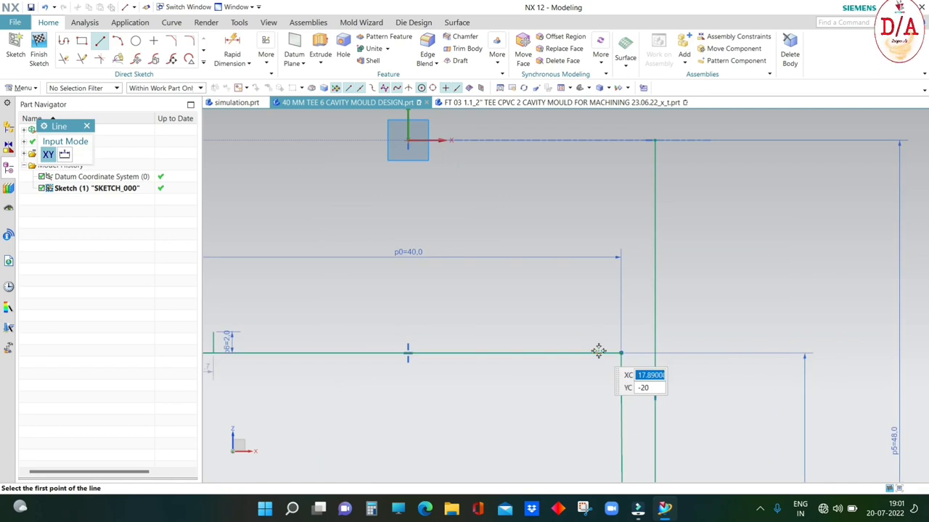
click(598, 352)
scroll(603, 321, down, 1)
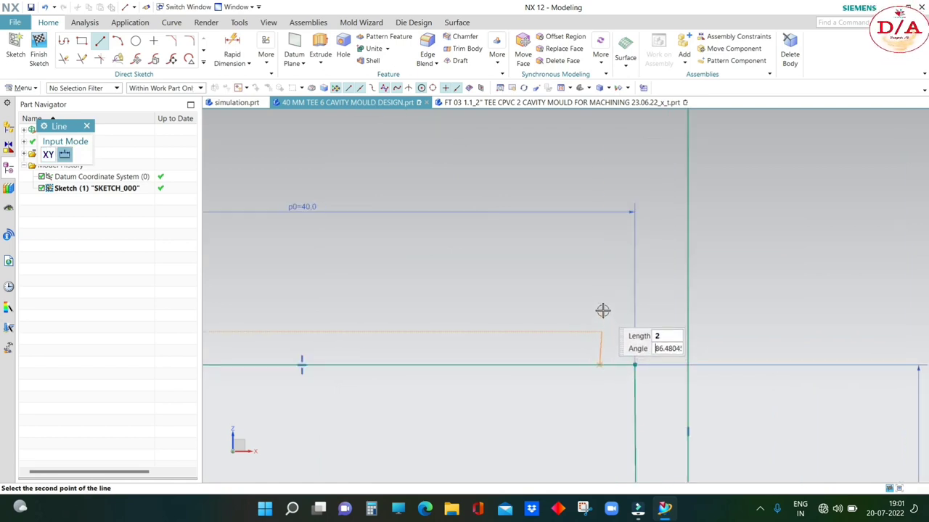
click(602, 310)
key(Escape)
scroll(624, 340, down, 1)
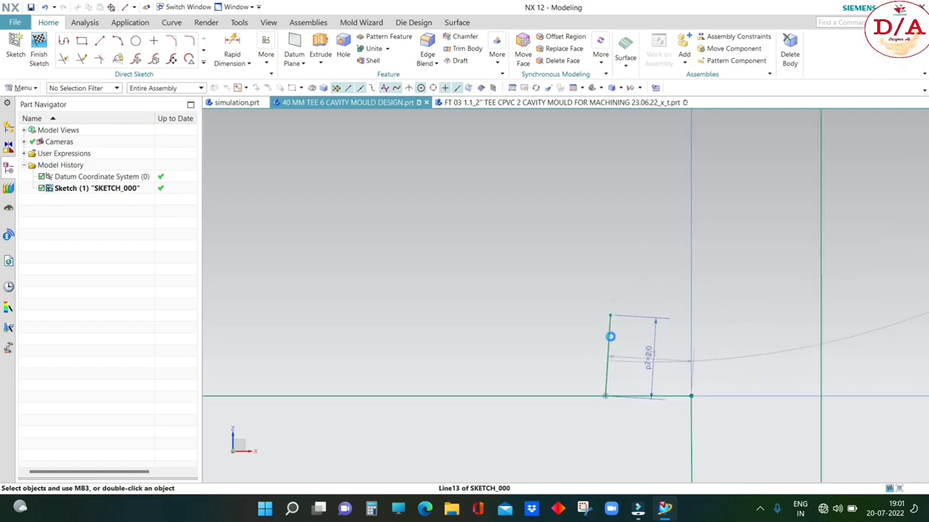
Step: Make the two short tick lines symmetric about the vertical axis
click(610, 337)
scroll(649, 304, down, 3)
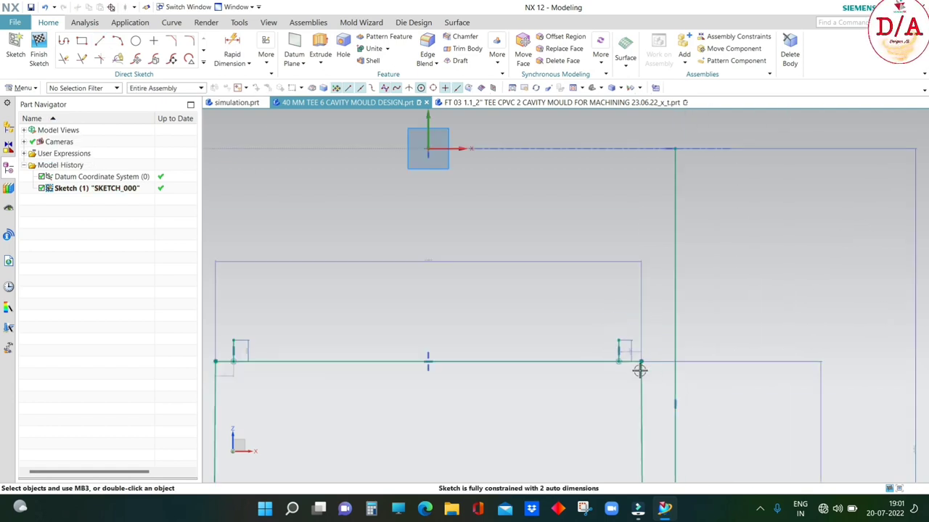
scroll(424, 370, up, 1)
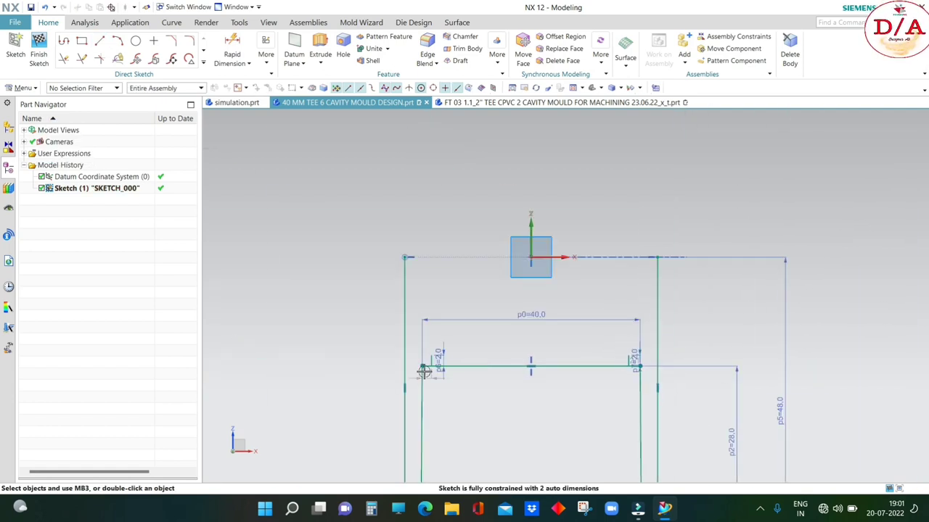
click(265, 51)
click(407, 87)
scroll(441, 363, up, 4)
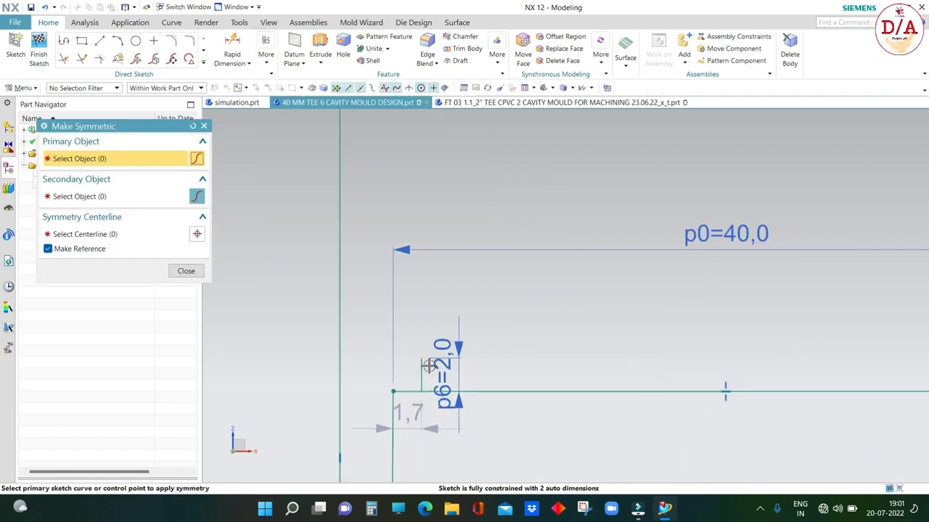
click(415, 367)
scroll(417, 366, down, 4)
scroll(646, 346, up, 4)
scroll(646, 347, down, 1)
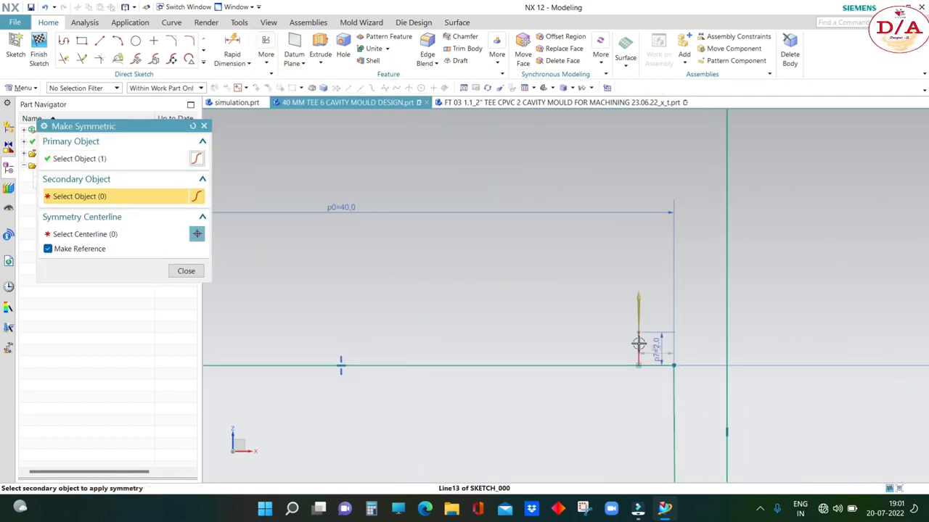
click(643, 345)
scroll(643, 345, down, 2)
scroll(459, 344, down, 1)
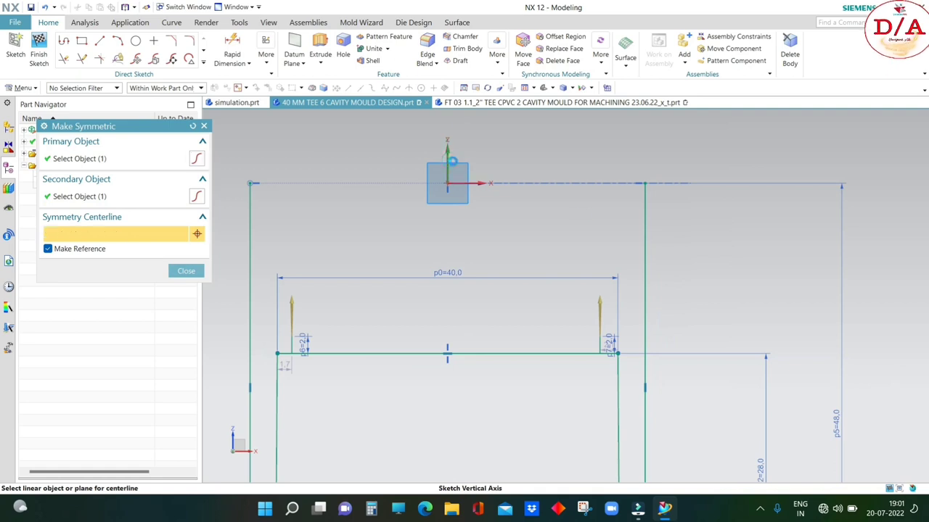
click(451, 161)
scroll(457, 338, down, 1)
scroll(465, 341, up, 3)
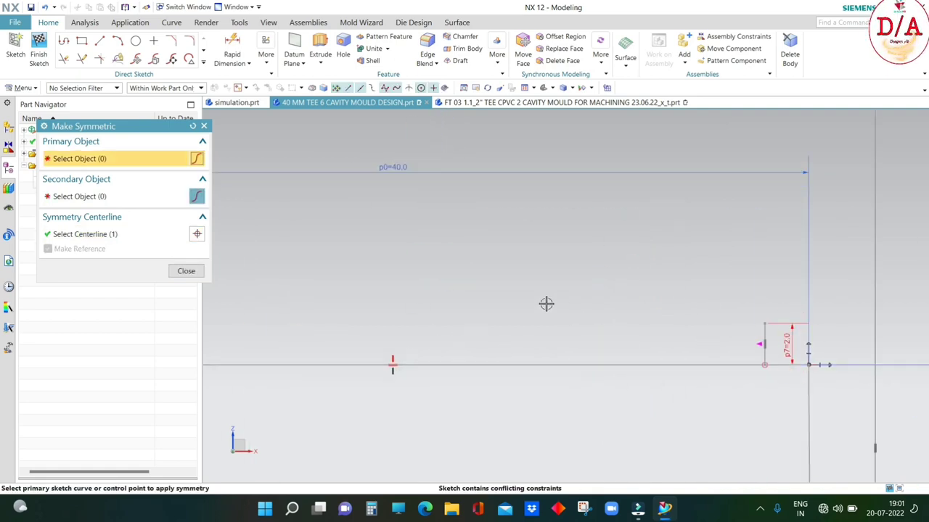
scroll(798, 297, down, 3)
key(Escape)
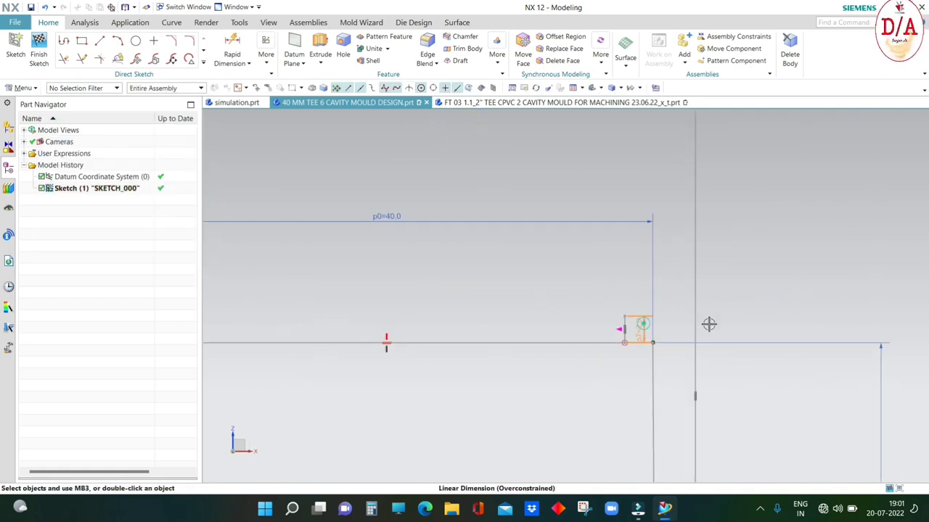
Step: Delete the redundant dimension that overconstrains the sketch
click(709, 324)
key(Delete)
scroll(769, 296, down, 2)
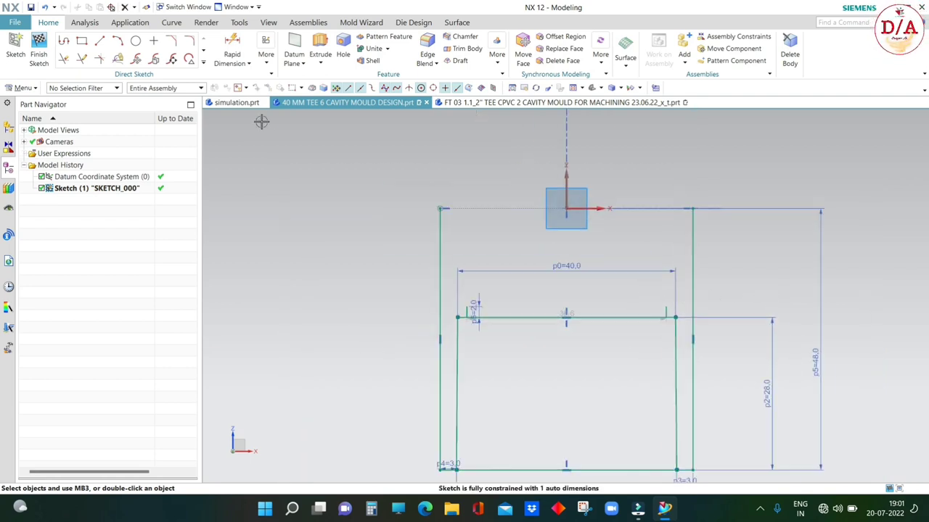
Step: Dimension the distance between the two short tick lines as 38
click(232, 51)
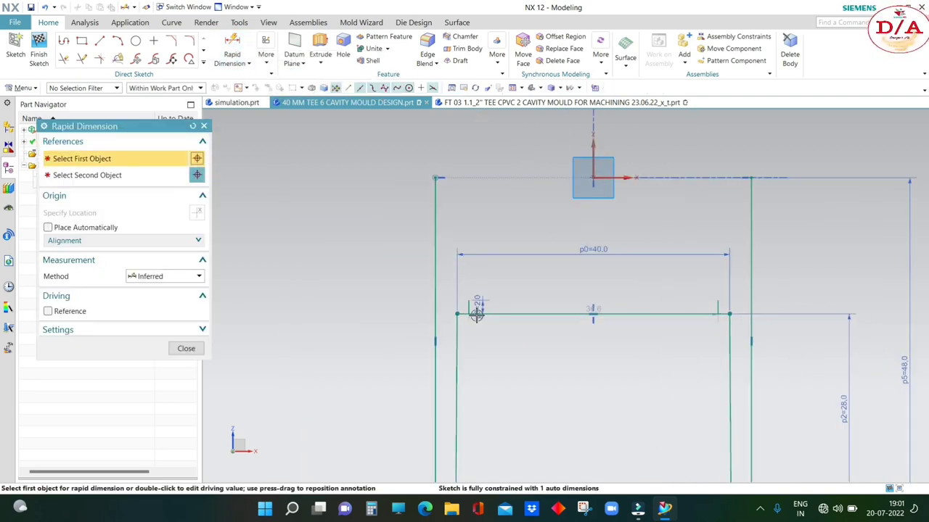
scroll(471, 308, up, 2)
click(465, 298)
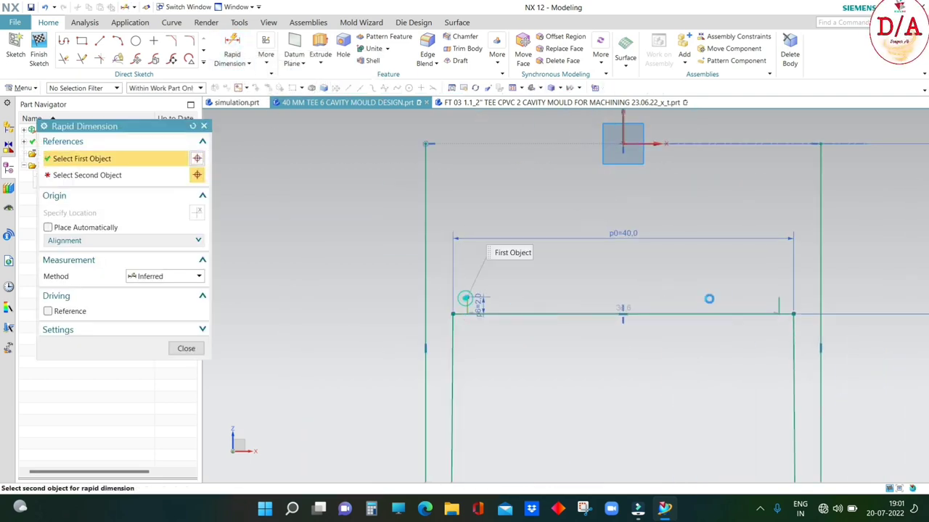
click(779, 303)
click(698, 281)
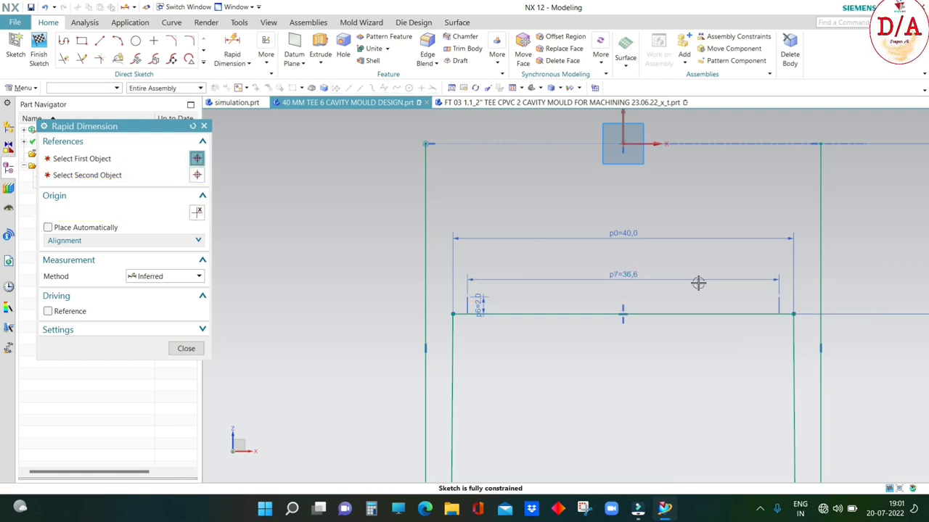
text(38)
key(Return)
click(186, 349)
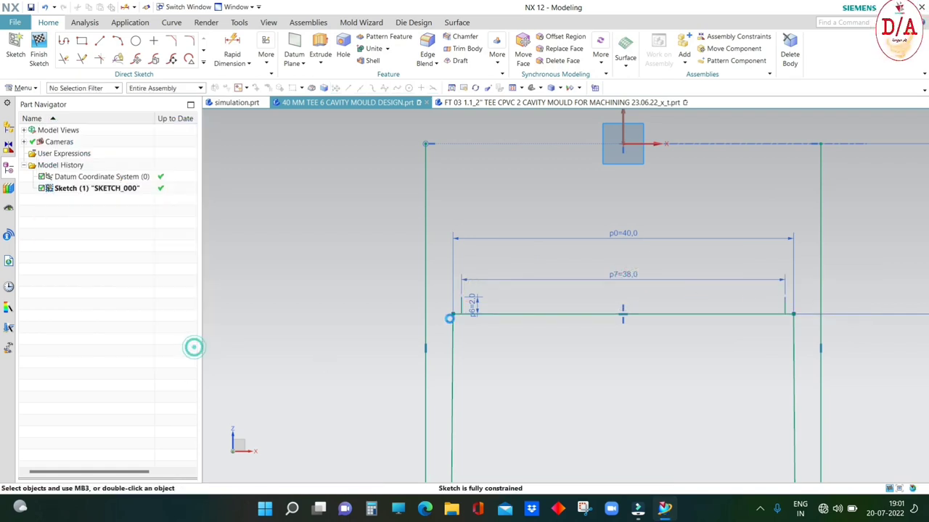
scroll(478, 328, down, 1)
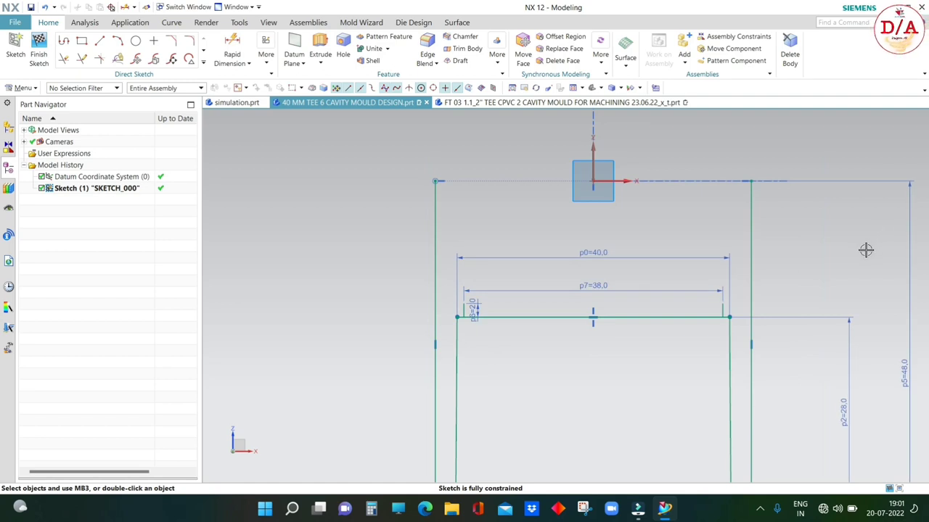
Step: Start a new line at the left tick, cancel it, and bring up the sketch curve tools
click(99, 41)
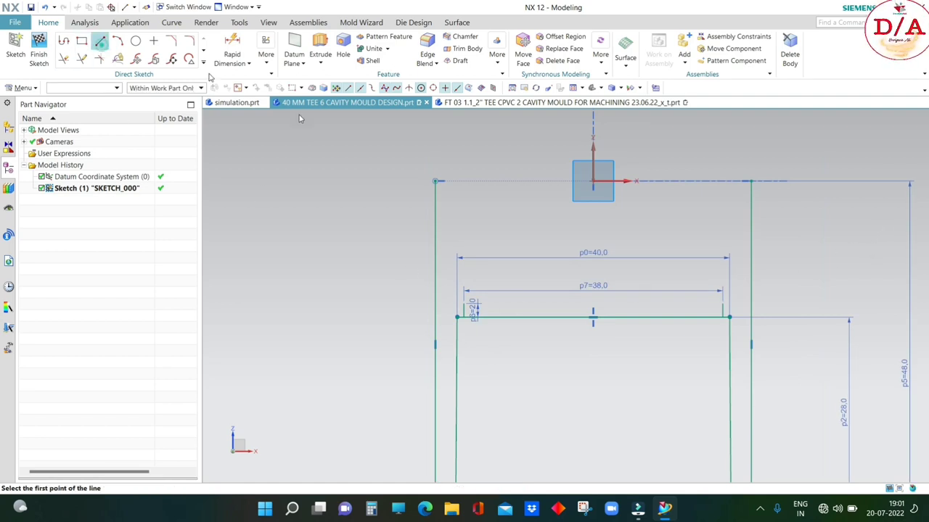
click(468, 305)
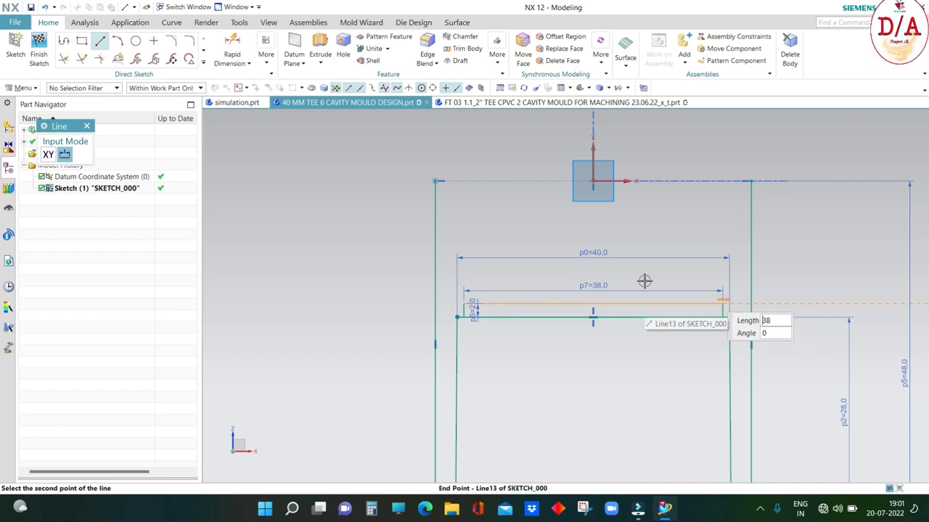
key(Escape)
key(Escape)
scroll(479, 319, up, 1)
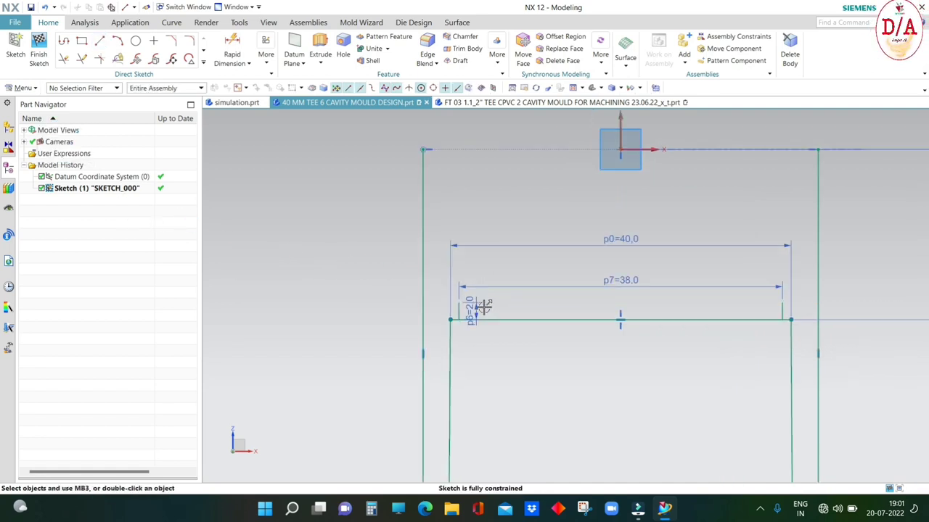
scroll(440, 333, down, 2)
scroll(404, 299, down, 3)
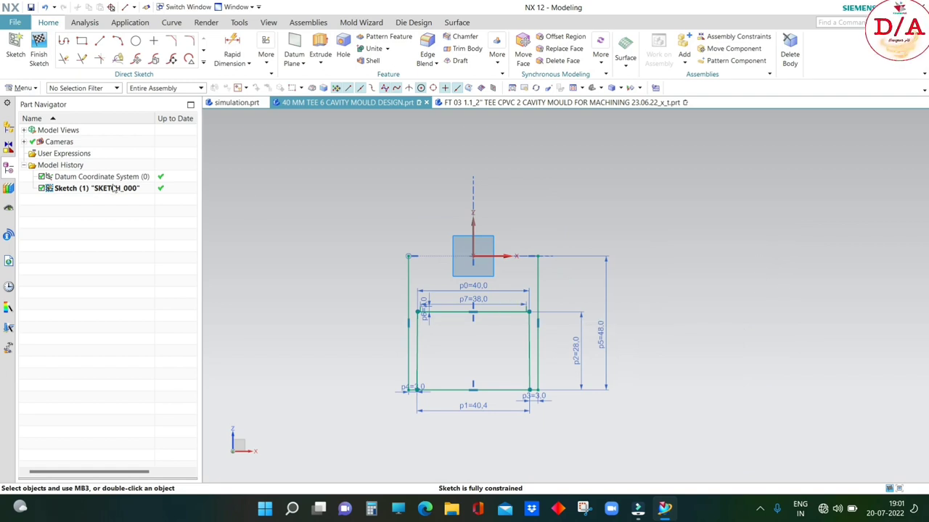
click(203, 62)
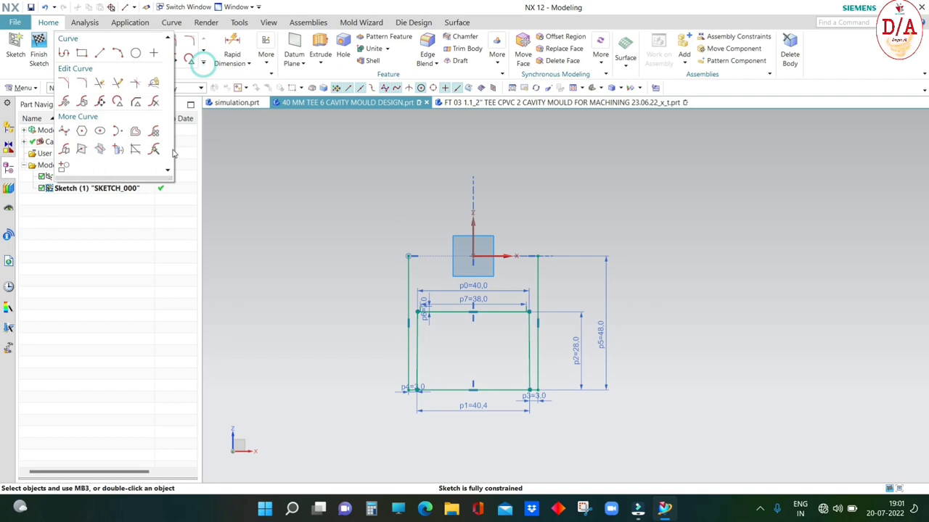
Step: Select the ten profile lines of the tee wall for Mirror Curve
click(64, 150)
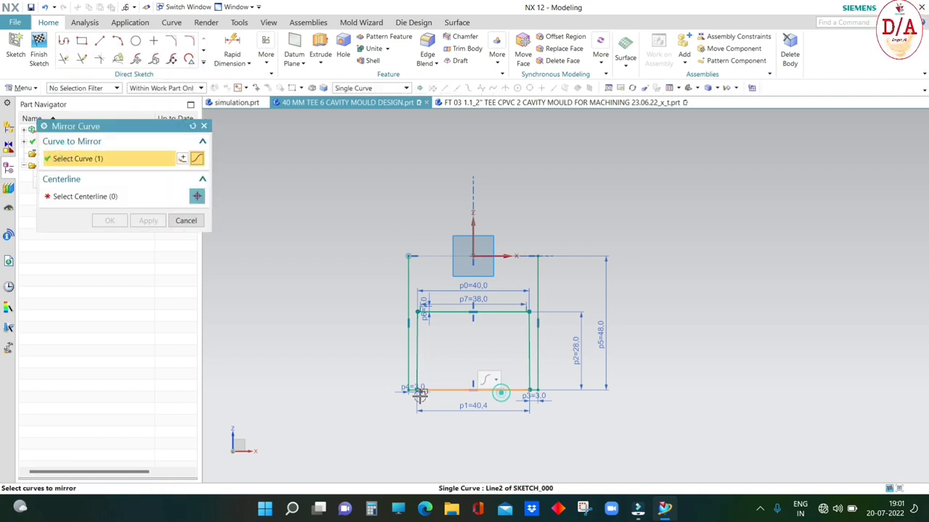
click(503, 390)
scroll(410, 389, up, 5)
scroll(403, 387, up, 4)
click(361, 321)
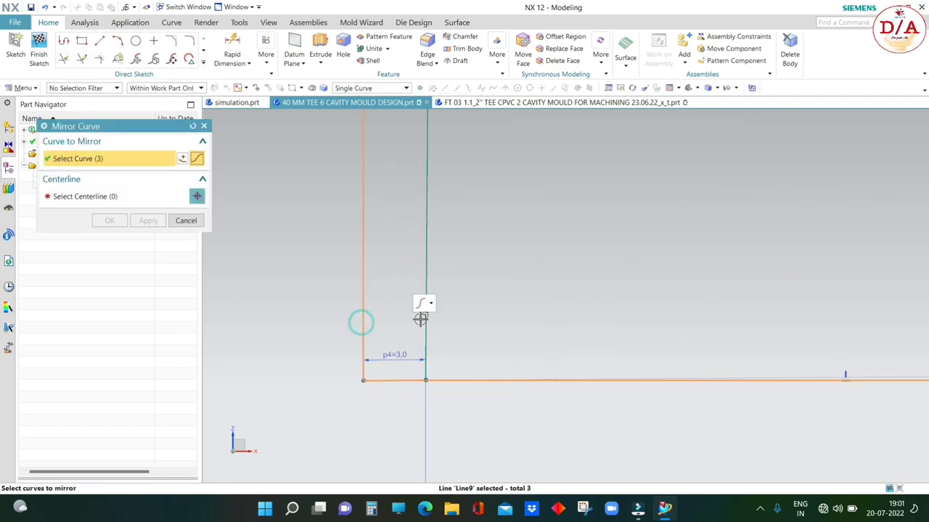
click(424, 317)
scroll(359, 366, down, 4)
click(443, 185)
scroll(404, 182, up, 3)
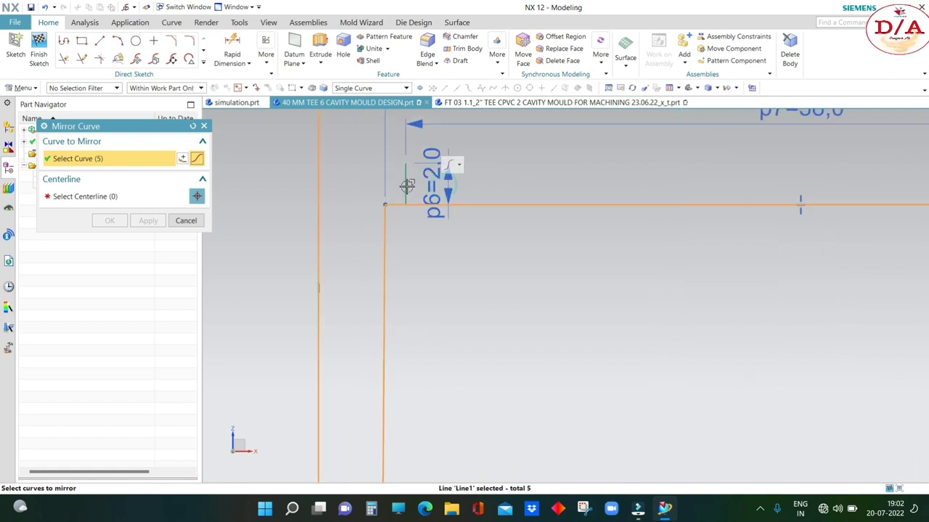
scroll(396, 213, up, 2)
click(399, 206)
scroll(399, 206, down, 5)
scroll(603, 254, up, 6)
click(603, 255)
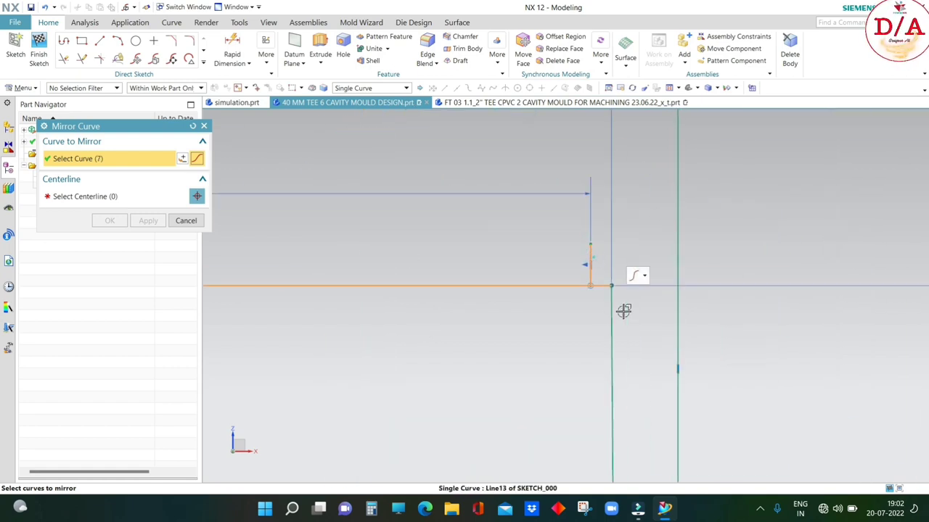
click(610, 312)
scroll(624, 305, down, 2)
click(645, 279)
scroll(557, 206, down, 3)
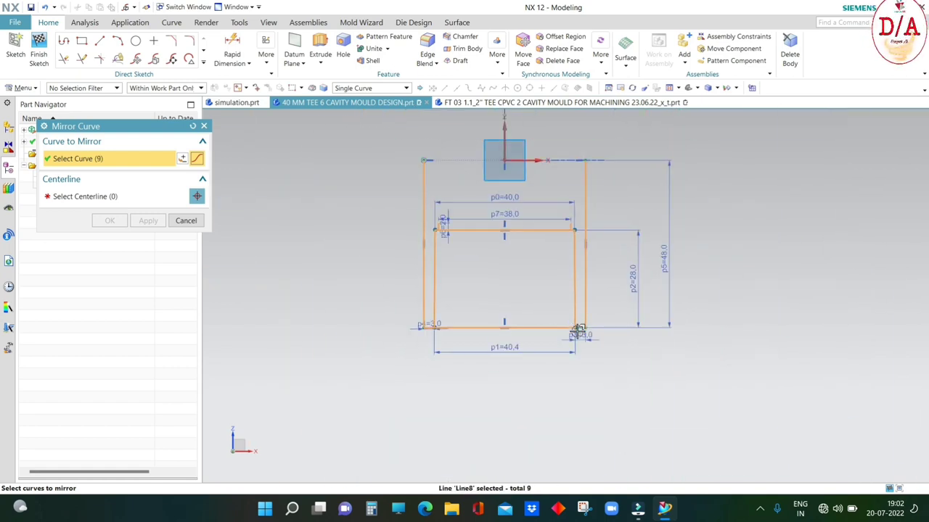
scroll(588, 324, up, 5)
click(593, 321)
scroll(624, 356, down, 3)
scroll(779, 311, down, 1)
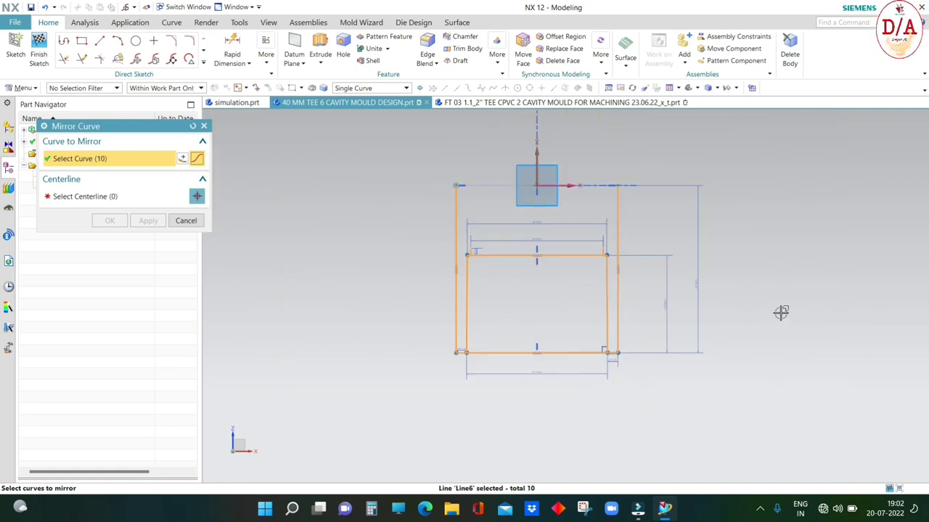
scroll(663, 383, up, 4)
scroll(555, 349, down, 3)
scroll(555, 349, down, 3)
Step: Mirror the selected lines about the horizontal axis to create the upper copy
middle_click(495, 238)
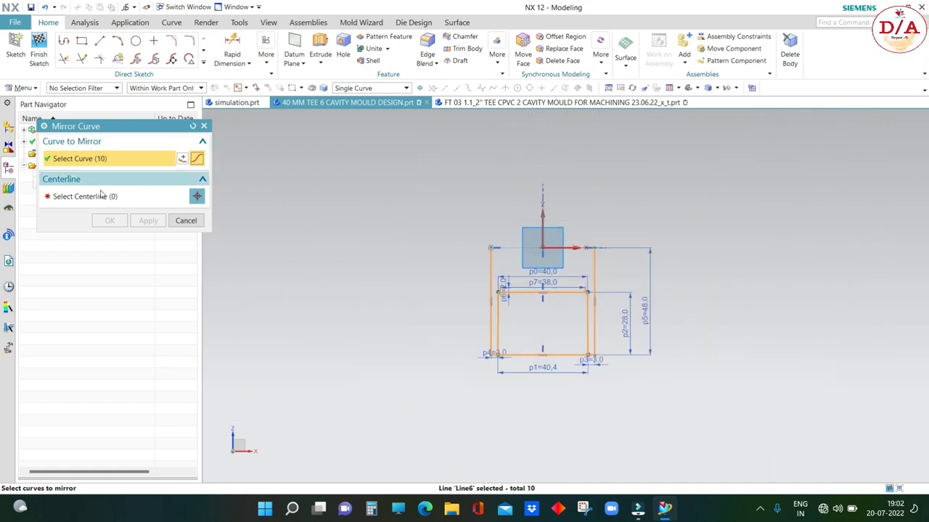
click(573, 250)
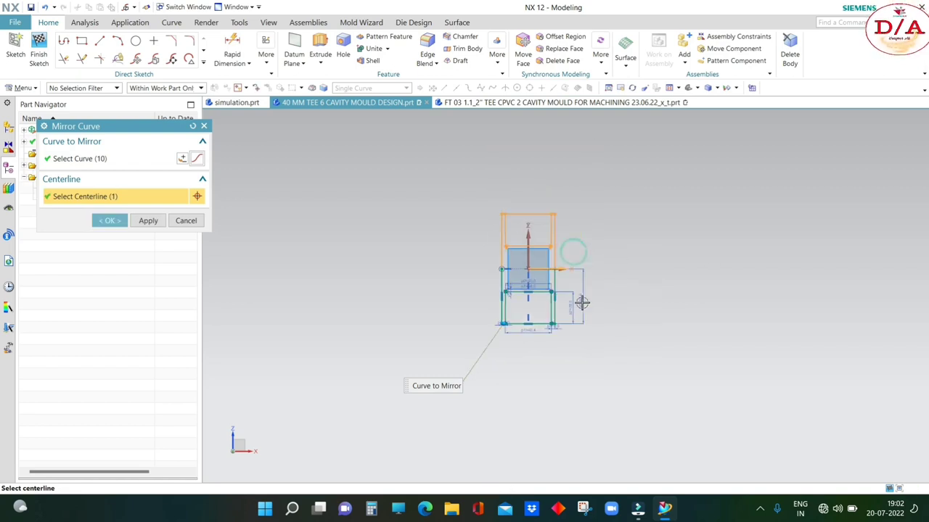
scroll(580, 298, down, 3)
click(148, 221)
Step: Inspect the reference tee model in the FT 03 part by orbiting it
scroll(532, 283, up, 3)
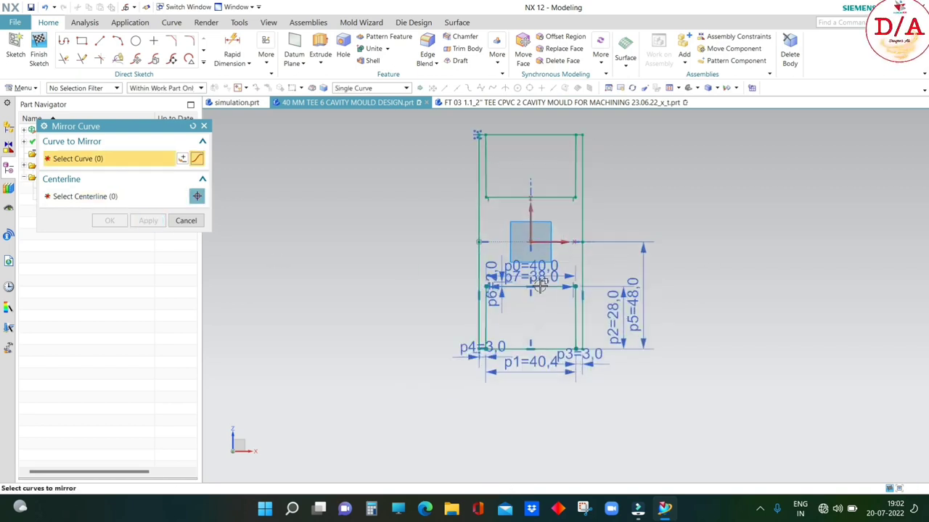
scroll(571, 333, down, 2)
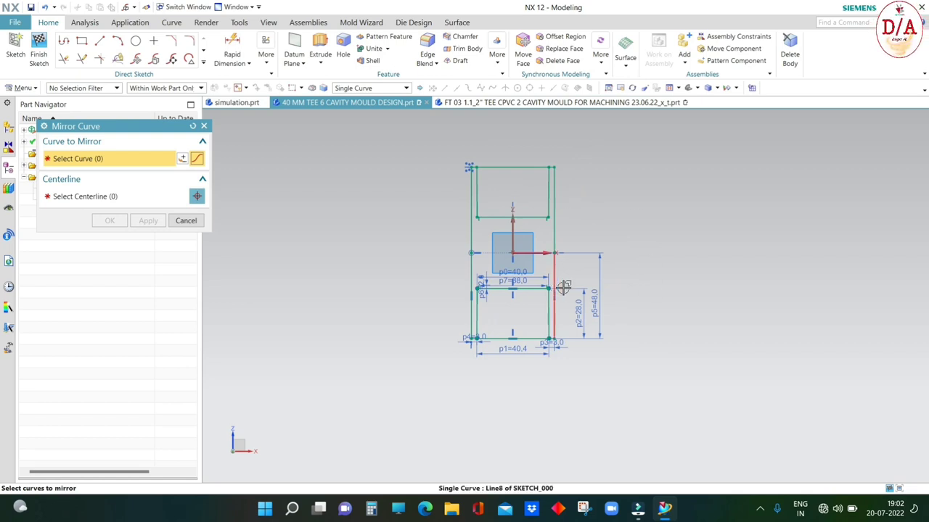
click(508, 102)
middle_drag(740, 304, 839, 283)
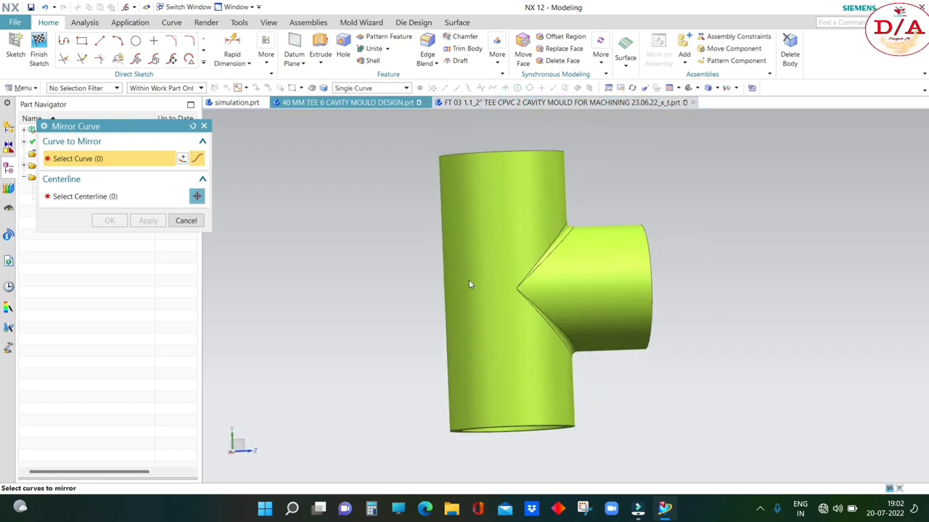
mouse_move(469, 284)
middle_down()
mouse_move(481, 284)
mouse_move(481, 256)
middle_up()
Step: Return to the 40 MM TEE sketch and end the Mirror Curve command
click(405, 105)
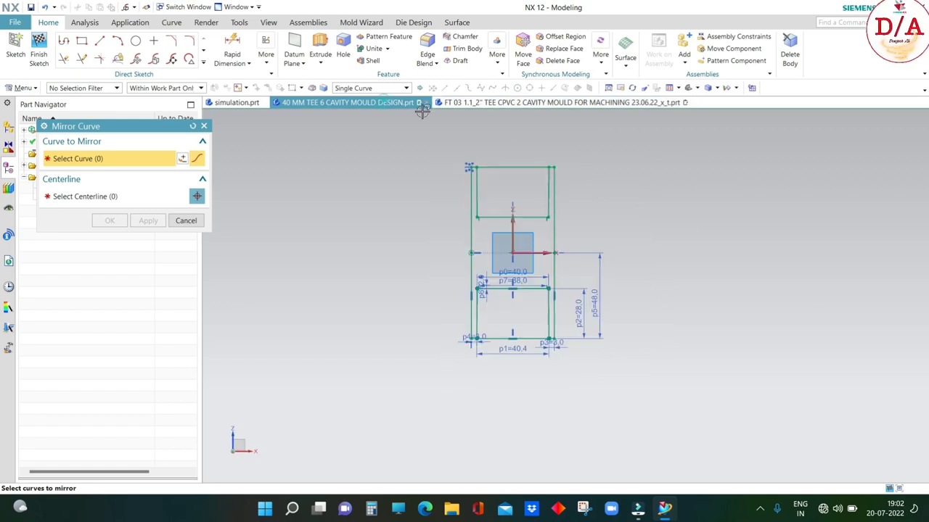
scroll(558, 256, up, 2)
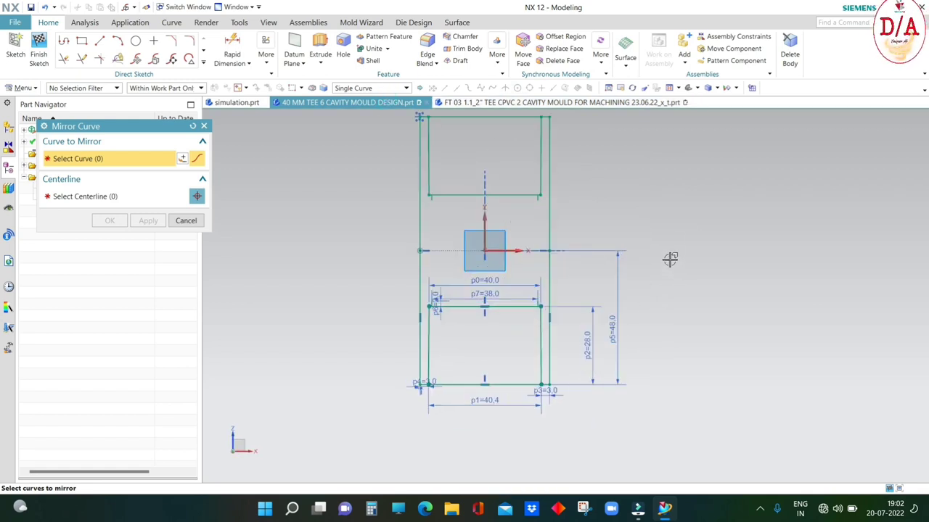
key(Escape)
click(203, 64)
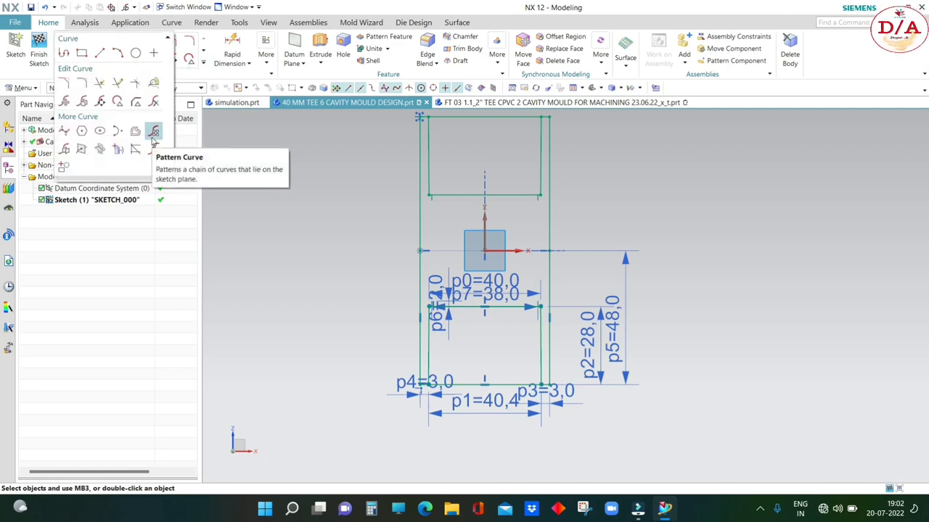
Step: Select the wall profile lines one by one with the Single Curve rule for Pattern Curve
click(153, 137)
scroll(410, 377, up, 3)
scroll(435, 367, up, 3)
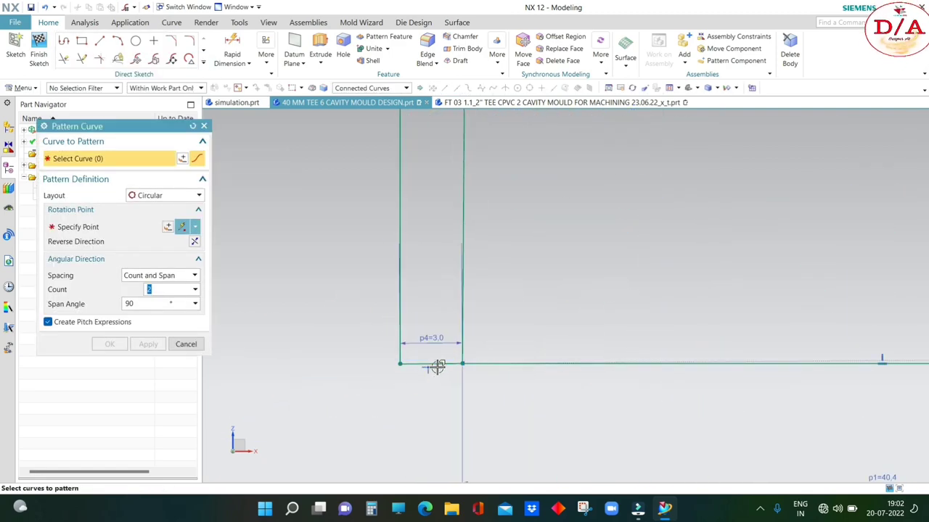
click(426, 363)
click(459, 328)
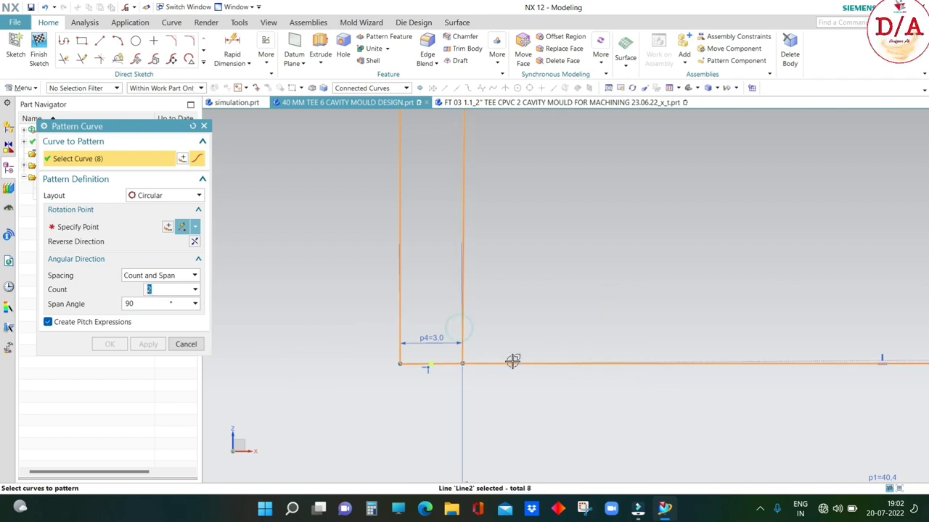
scroll(412, 399, down, 4)
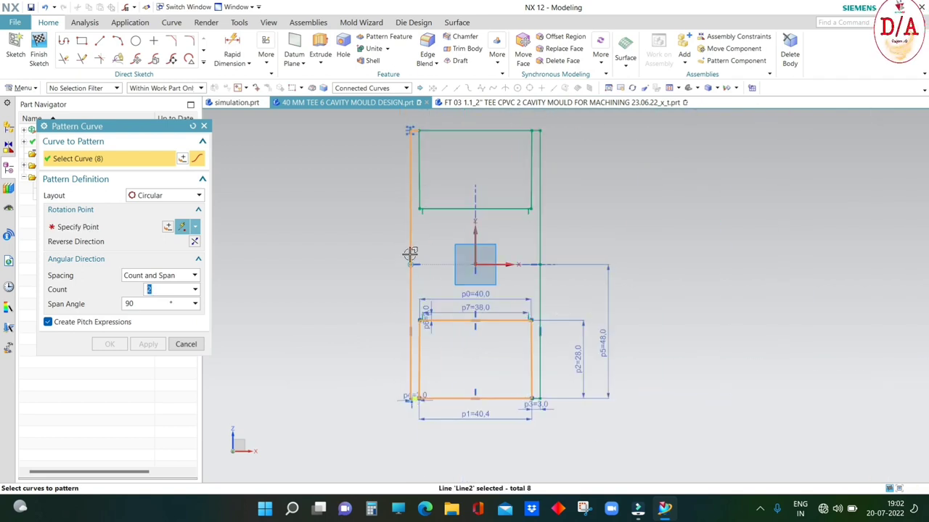
click(367, 88)
click(366, 101)
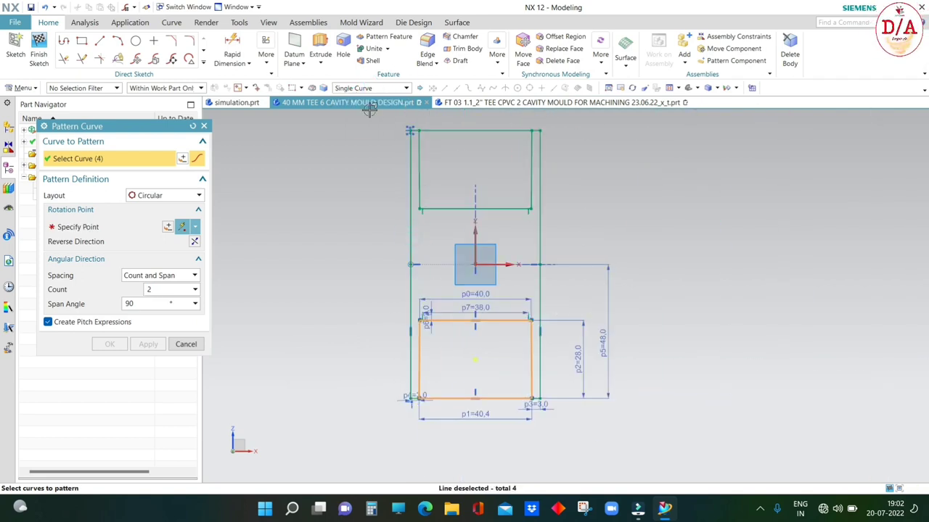
scroll(413, 391, up, 2)
scroll(413, 392, up, 3)
click(414, 389)
click(389, 357)
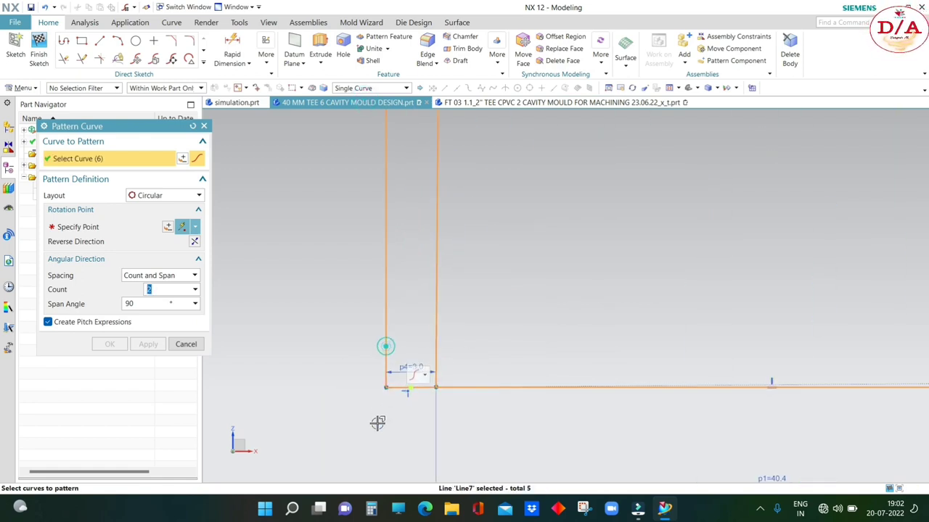
scroll(406, 392, down, 3)
scroll(450, 341, up, 3)
scroll(370, 294, up, 2)
click(370, 294)
scroll(352, 332, down, 3)
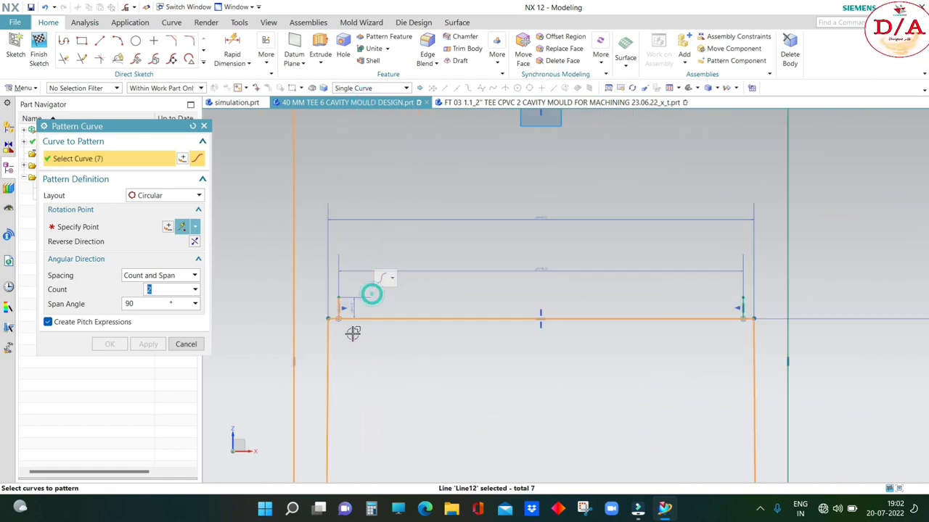
scroll(353, 331, down, 2)
scroll(636, 327, up, 4)
click(636, 327)
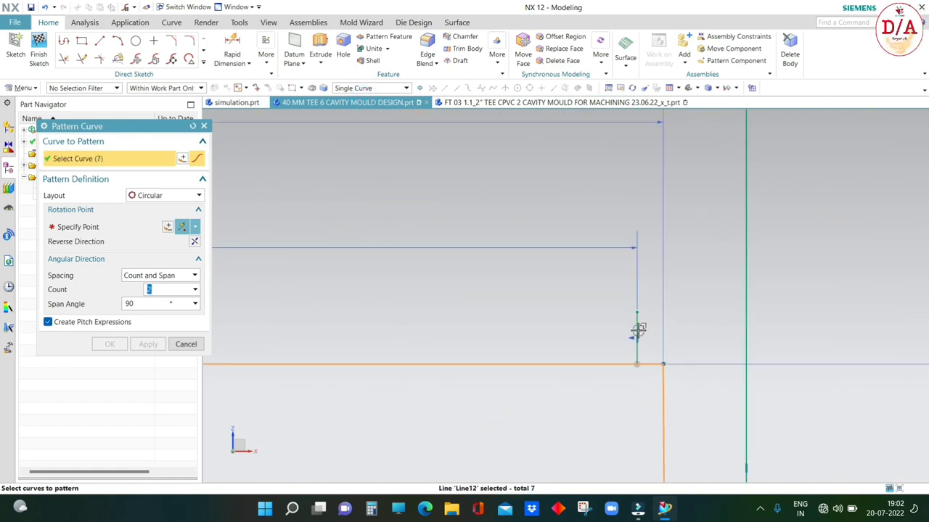
click(742, 303)
scroll(641, 379, down, 3)
scroll(642, 435, up, 3)
click(648, 448)
scroll(594, 378, down, 3)
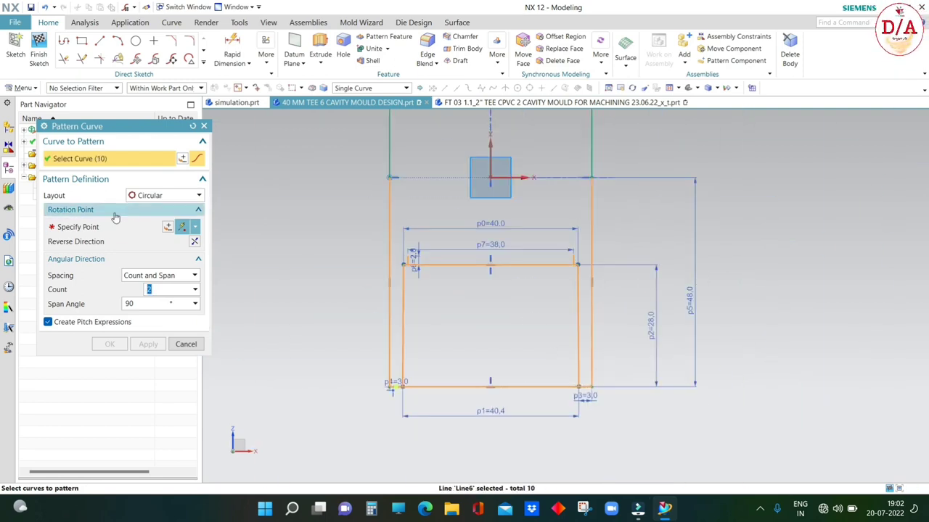
Step: Pattern them circularly about the sketch origin, count 2 spanning 90°
click(80, 227)
scroll(410, 307, down, 2)
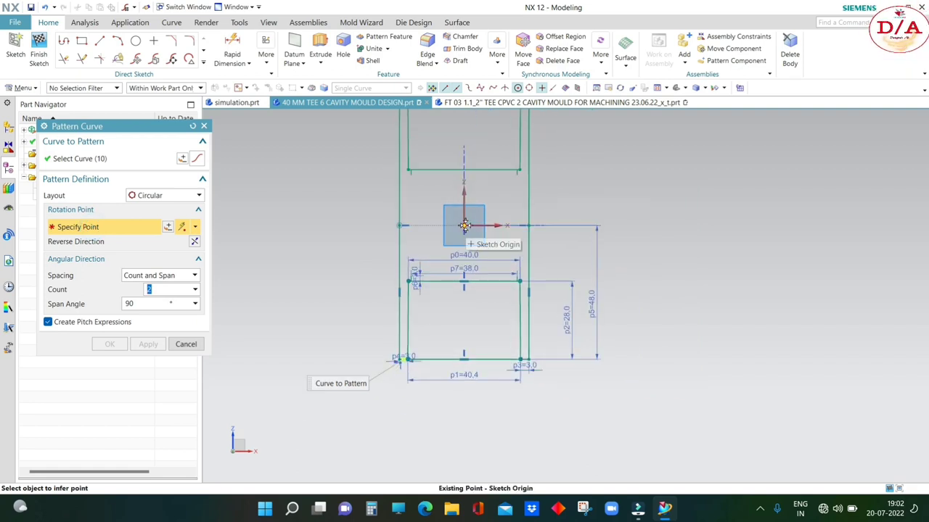
click(464, 226)
click(144, 303)
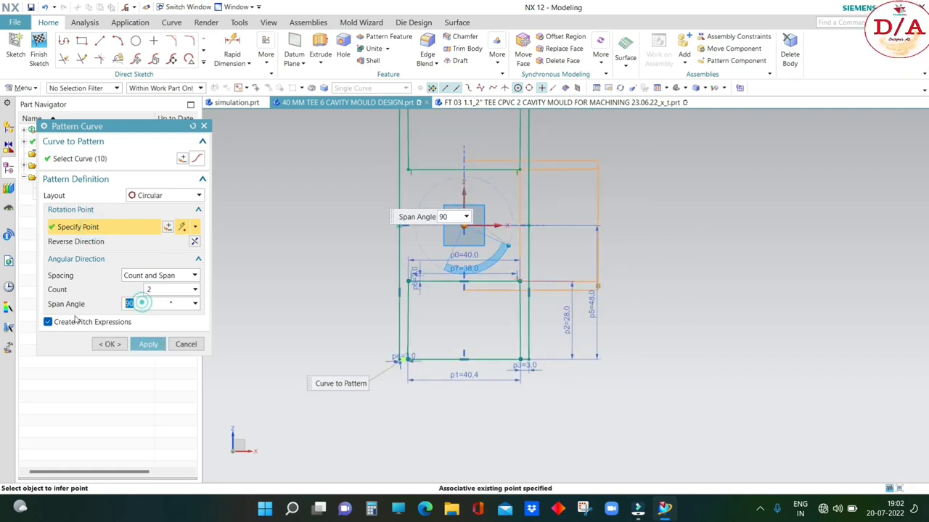
click(110, 345)
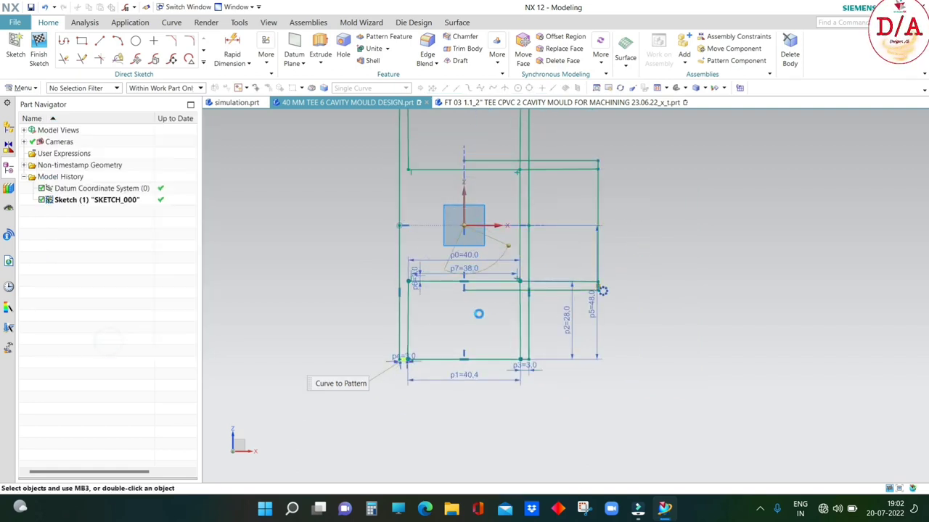
scroll(556, 238, up, 2)
scroll(526, 262, up, 2)
Step: Draw a vertical connecting line from the profile endpoint to the branch junction corner
scroll(526, 262, down, 2)
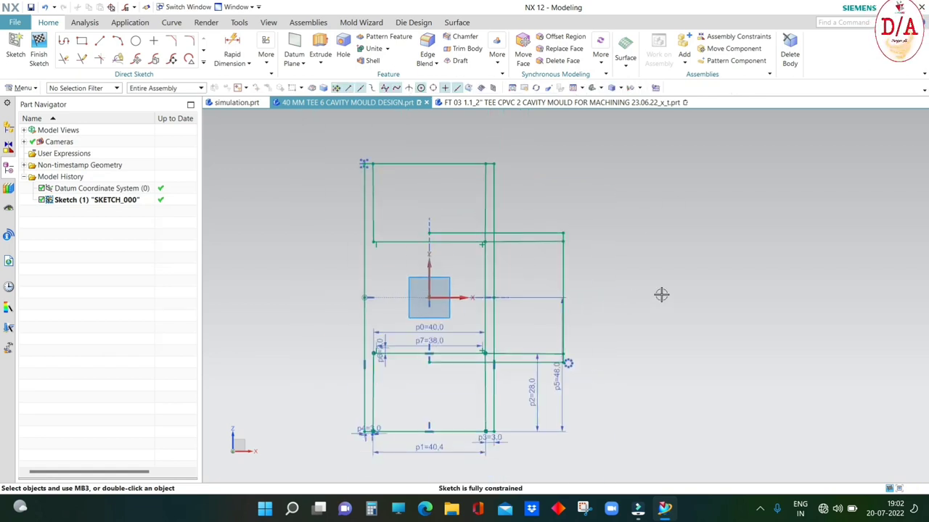
click(100, 41)
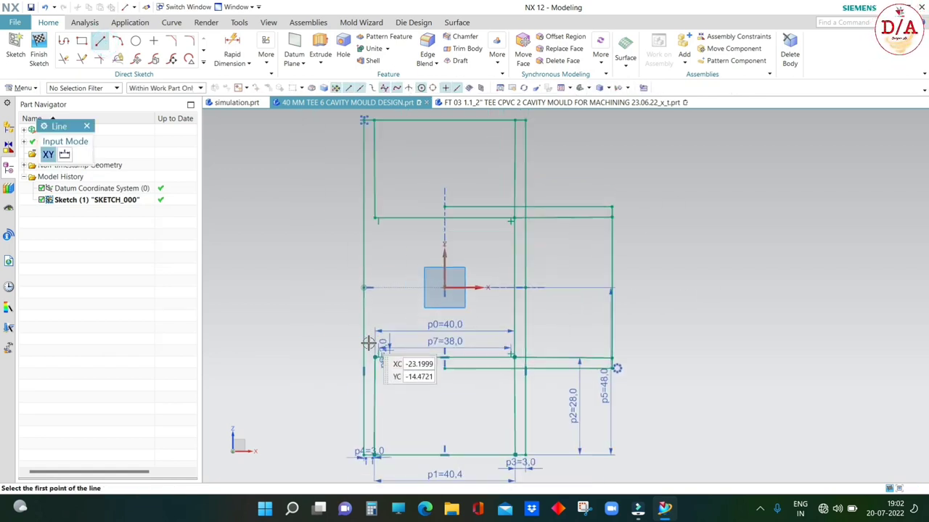
scroll(380, 342, up, 4)
click(390, 355)
scroll(430, 300, down, 3)
scroll(430, 300, up, 2)
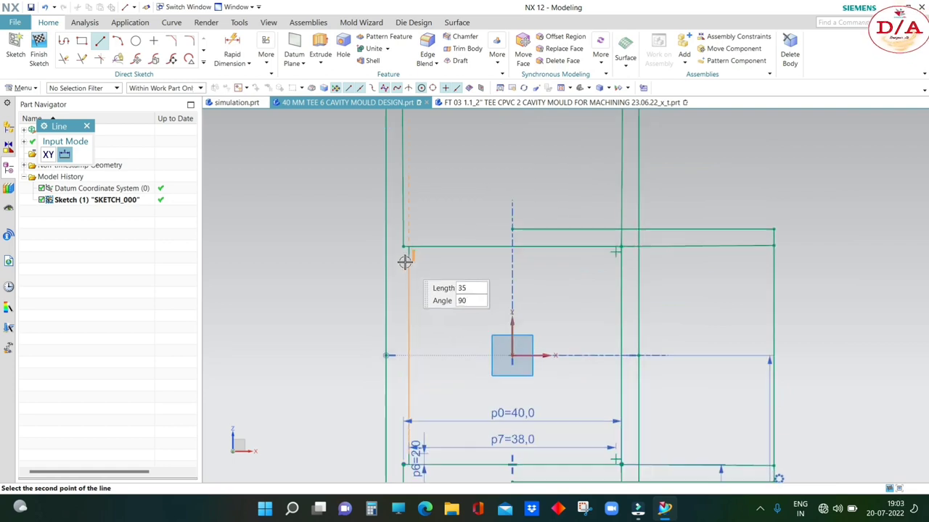
click(408, 253)
scroll(608, 267, up, 2)
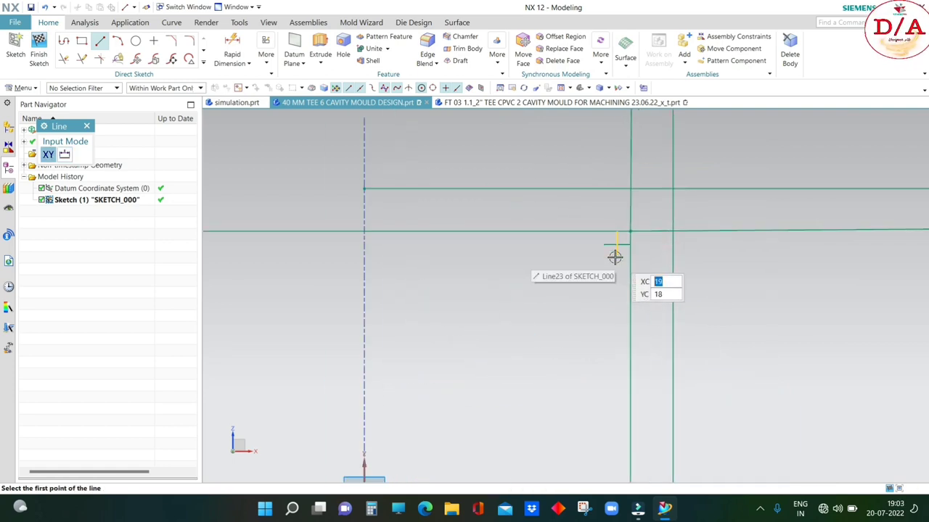
scroll(574, 247, down, 3)
scroll(652, 232, down, 2)
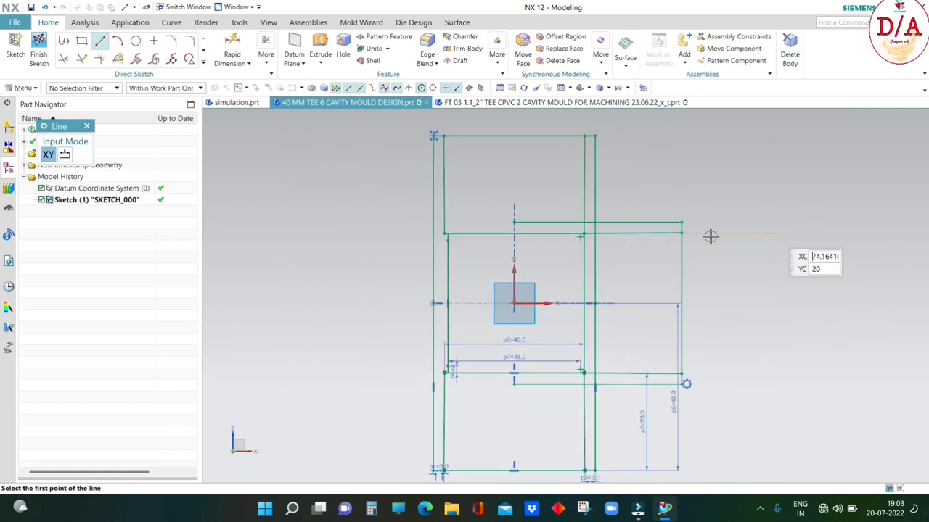
scroll(605, 268, up, 2)
key(Escape)
scroll(477, 251, down, 1)
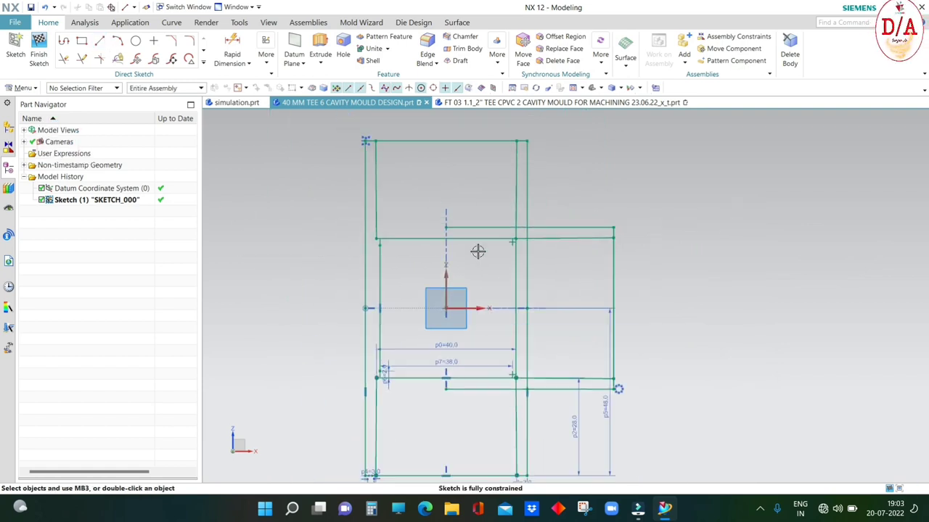
scroll(477, 251, down, 1)
scroll(484, 244, up, 2)
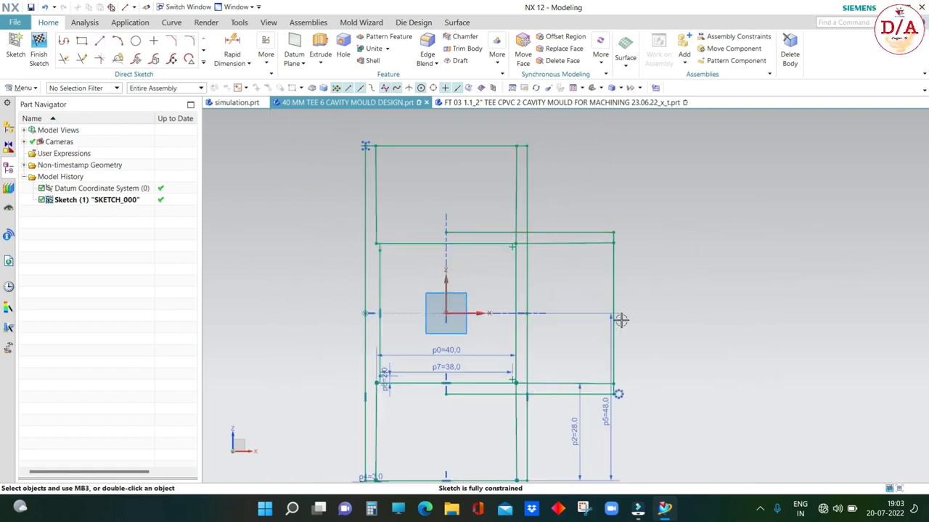
scroll(620, 320, down, 2)
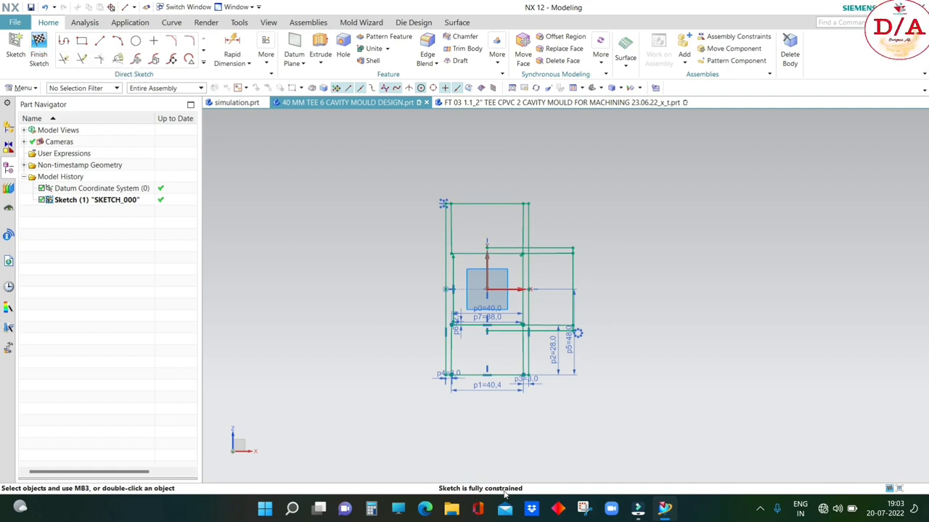
Step: Finish SKETCH_000, turn the view front-on, and start a Revolve feature
click(38, 54)
middle_drag(664, 335, 682, 306)
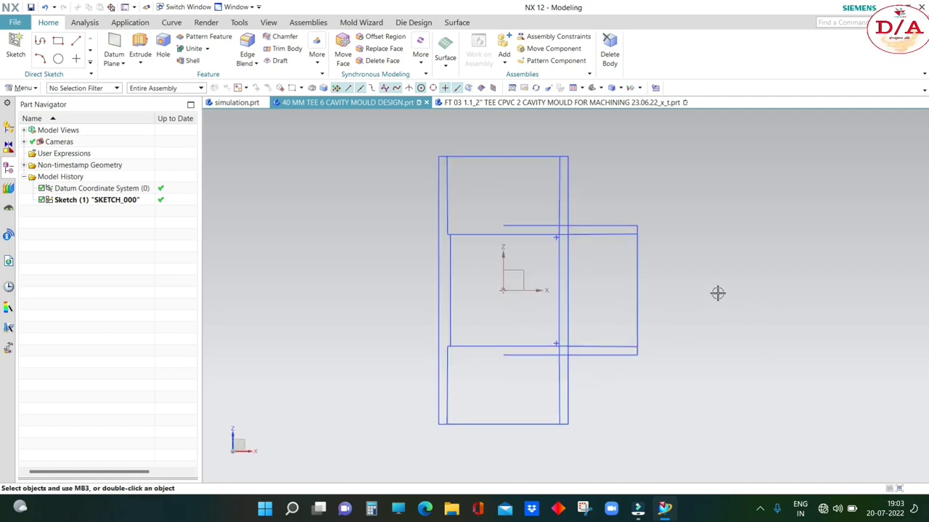
scroll(586, 227, up, 3)
scroll(616, 297, down, 2)
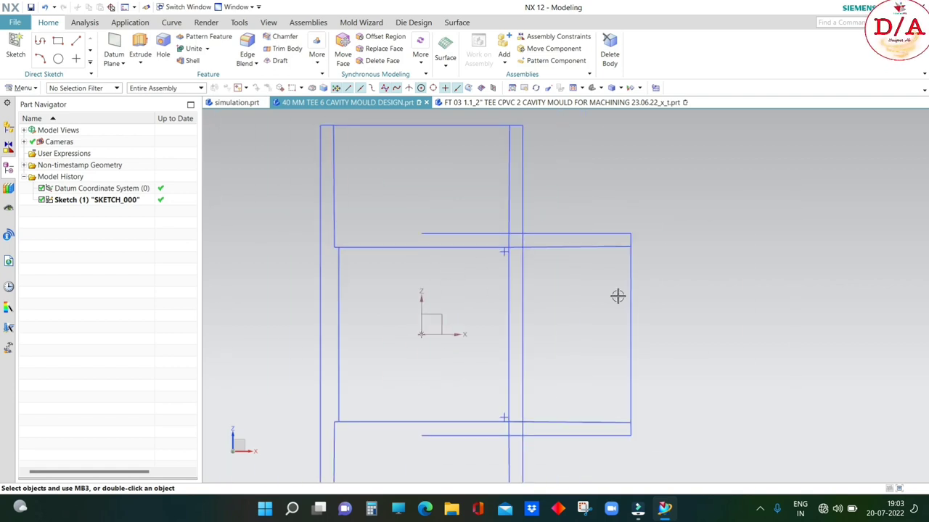
scroll(525, 259, up, 2)
scroll(455, 258, down, 3)
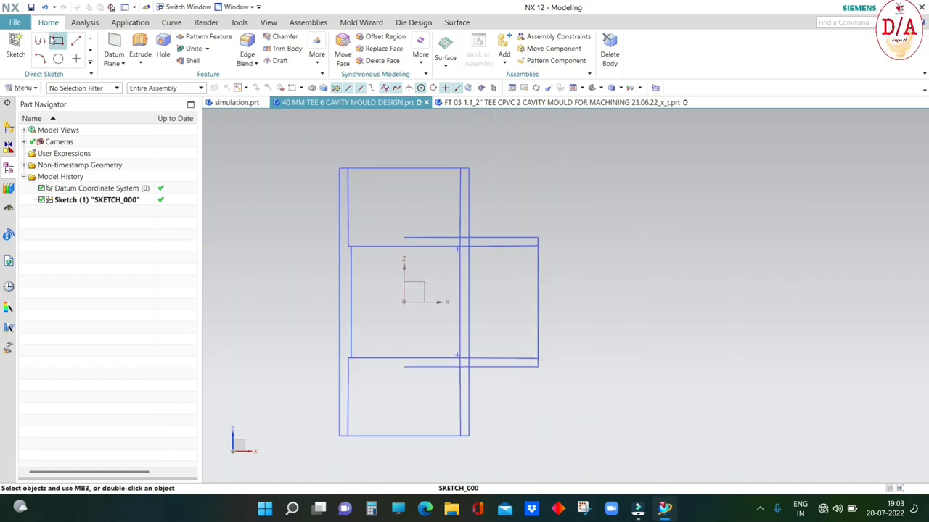
click(145, 62)
click(154, 88)
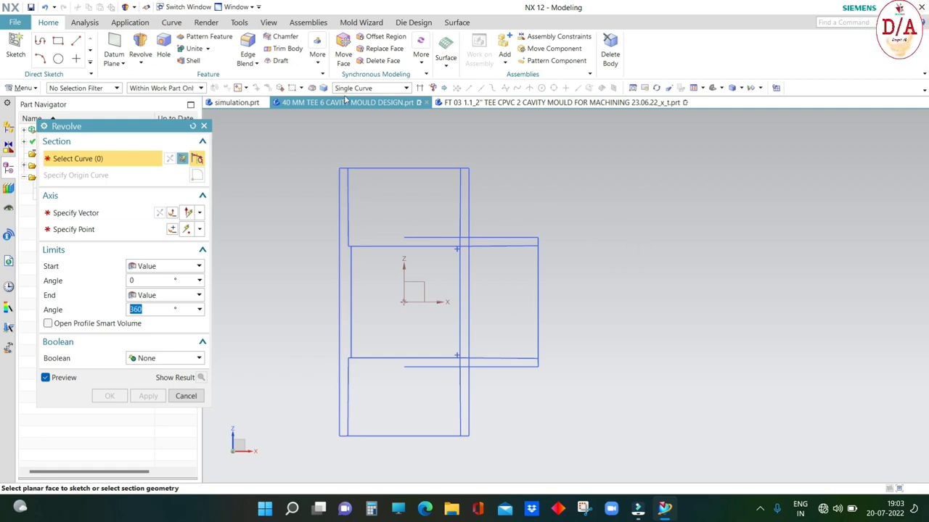
Step: Select the main-run profile lines as the revolve section, stopping chains at intersections
click(419, 88)
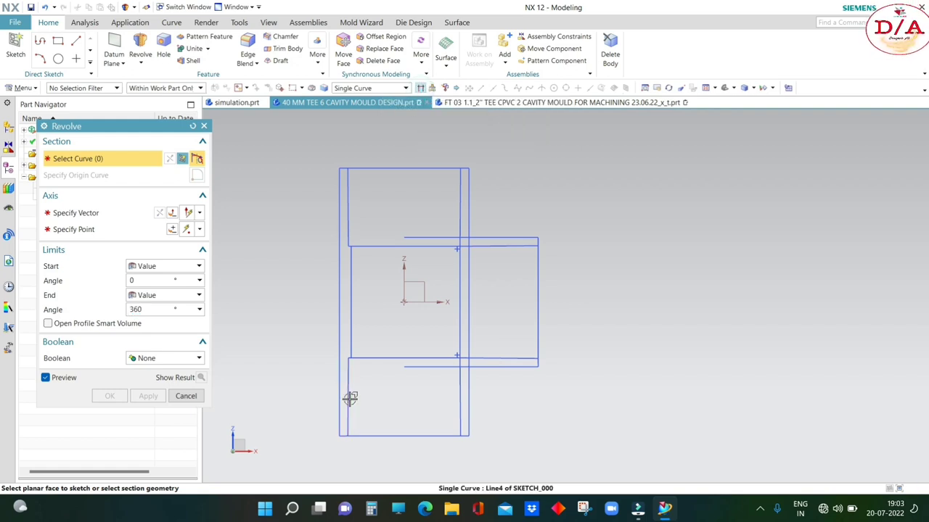
scroll(351, 348, up, 10)
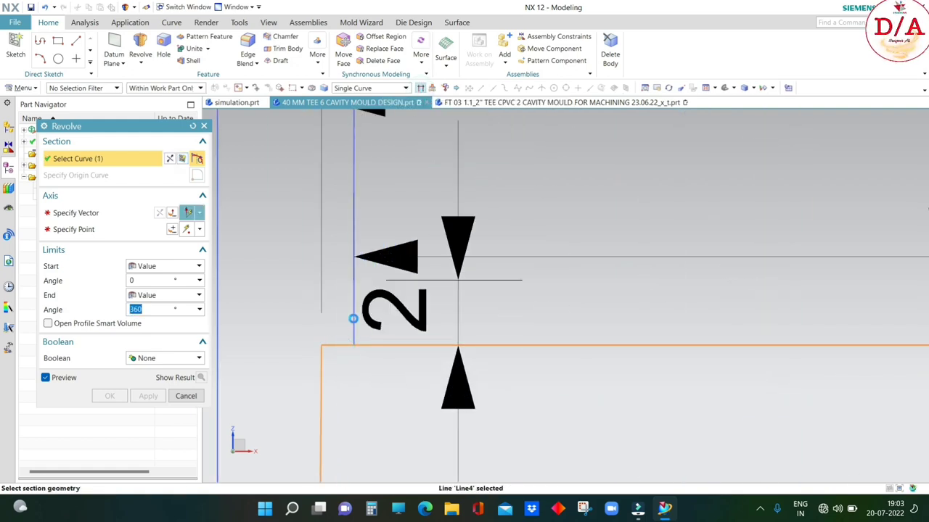
click(352, 318)
scroll(363, 394, down, 2)
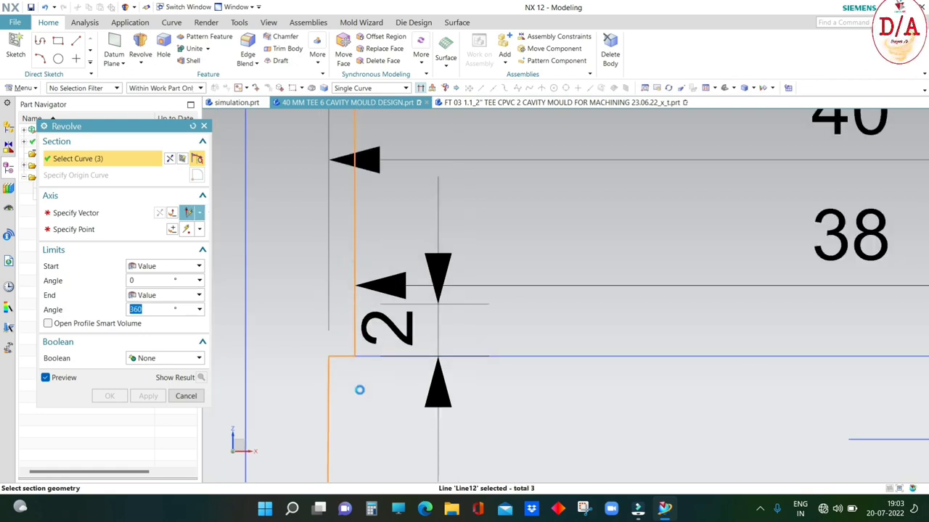
scroll(359, 390, down, 2)
scroll(363, 389, down, 2)
click(369, 373)
scroll(359, 210, up, 2)
scroll(351, 211, up, 2)
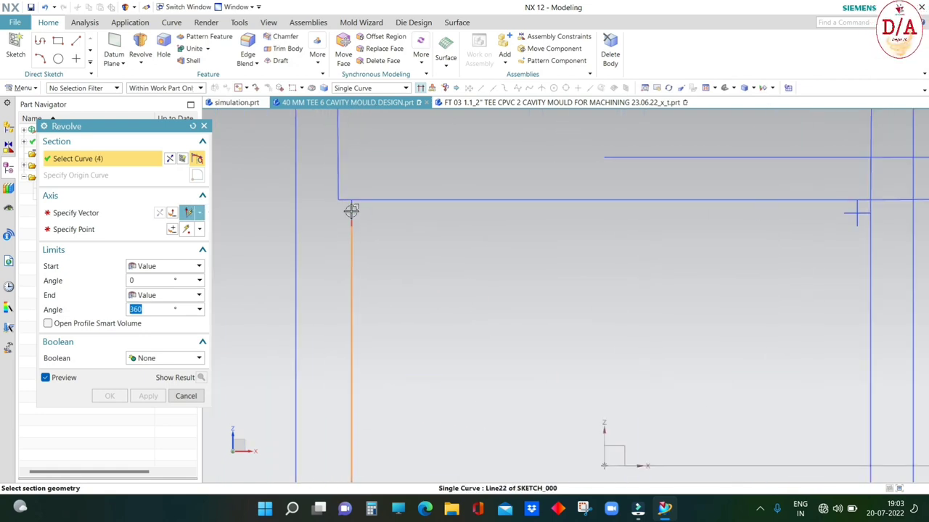
scroll(344, 197, up, 1)
click(344, 198)
click(338, 184)
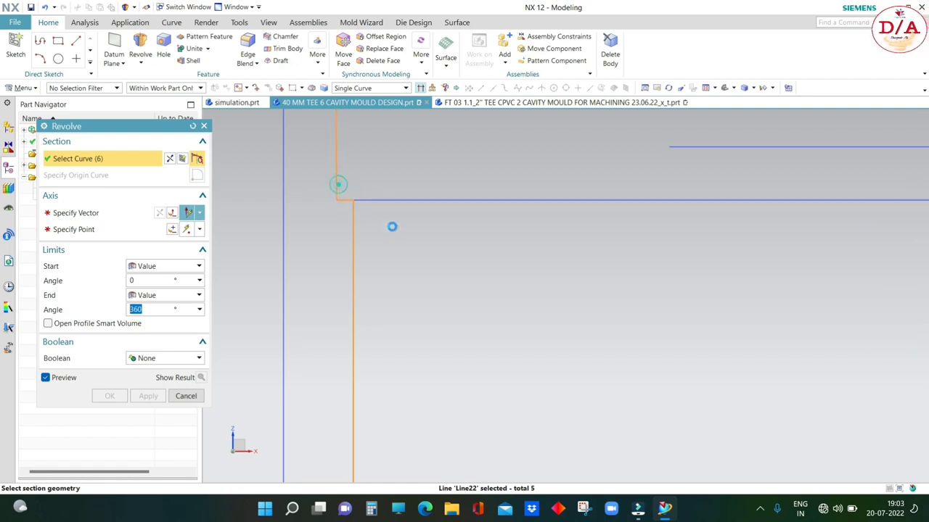
scroll(345, 294, down, 2)
scroll(413, 303, down, 2)
click(413, 303)
scroll(505, 275, up, 2)
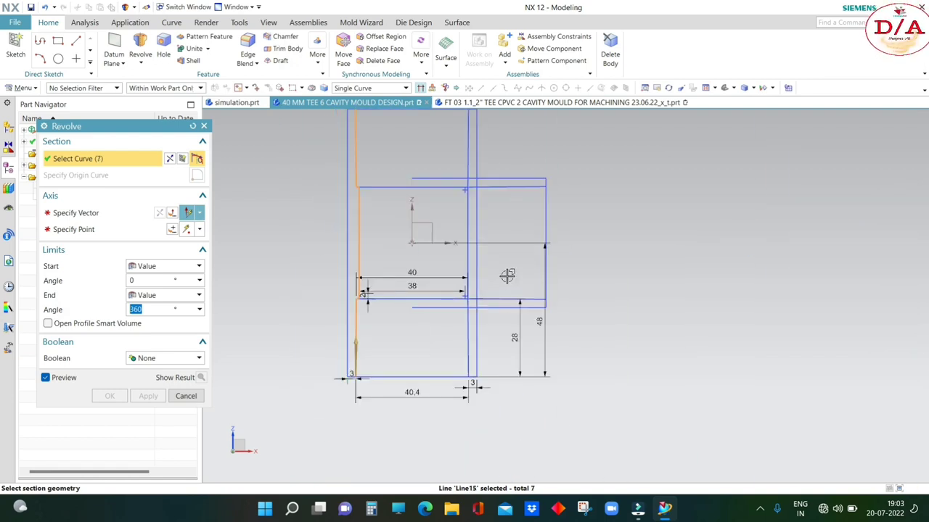
scroll(602, 277, down, 2)
scroll(376, 257, up, 2)
Step: Revolve the main-run section 360° about the vertical Z axis
click(87, 212)
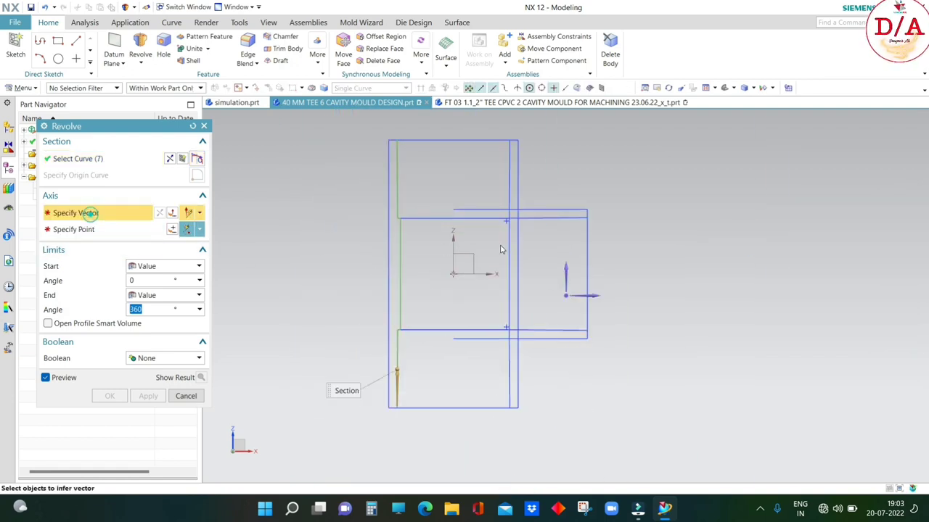
click(452, 234)
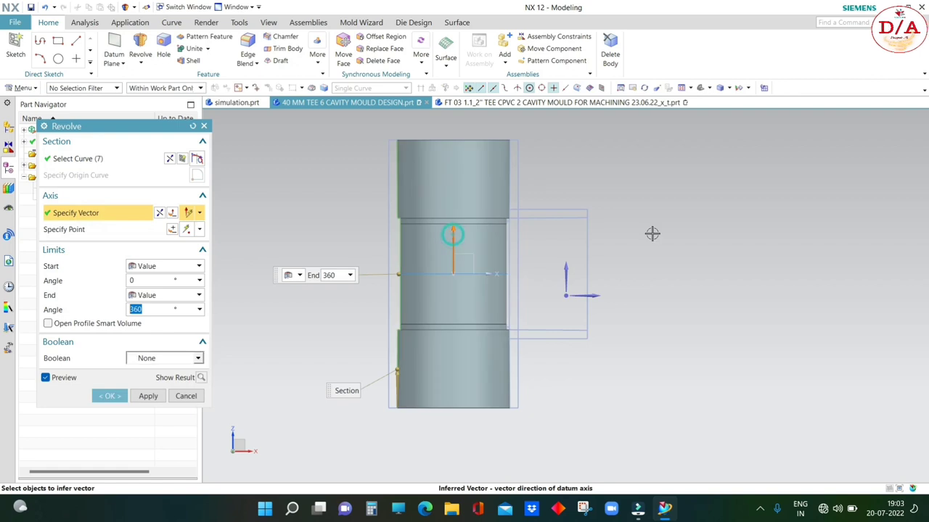
click(149, 396)
Step: Revolve the branch line 360° about the datum axis to form the branch cylinder
scroll(518, 229, up, 3)
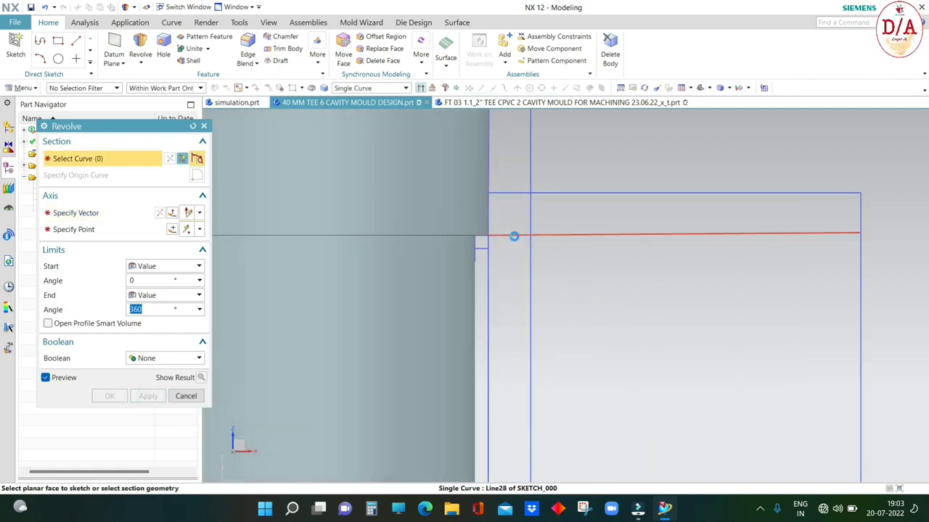
click(513, 236)
scroll(488, 245, up, 2)
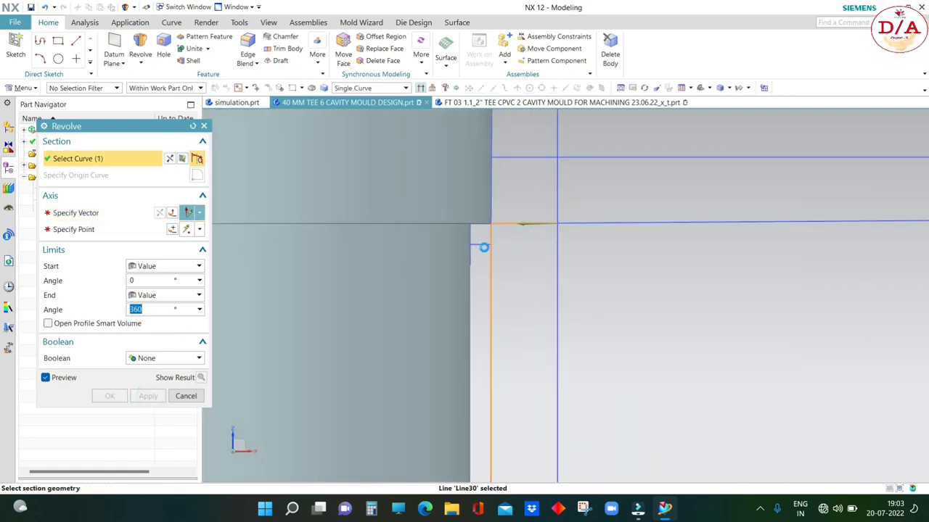
scroll(442, 277, down, 2)
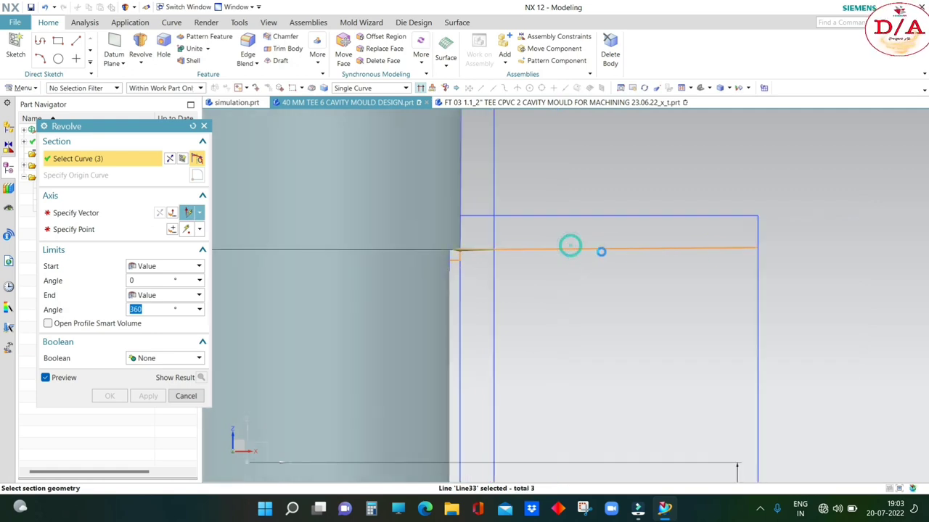
scroll(570, 245, down, 3)
middle_click(510, 328)
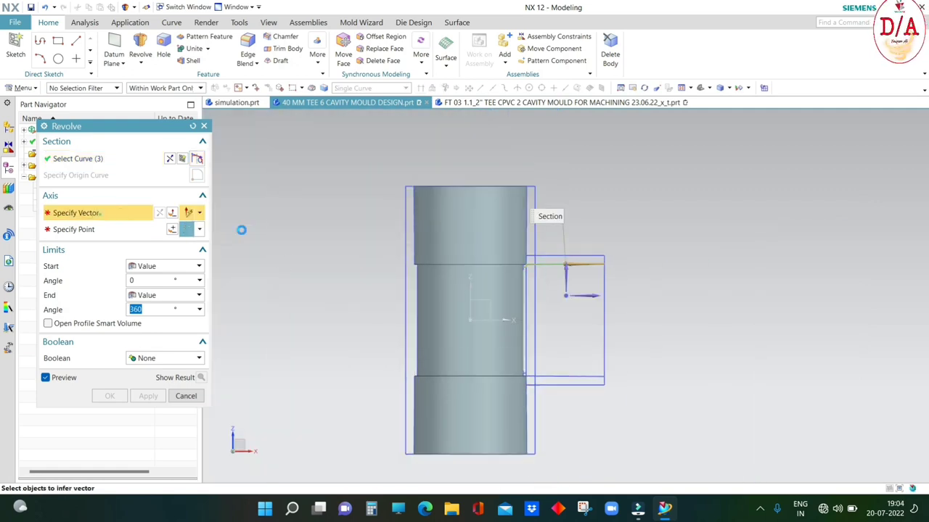
click(506, 320)
click(108, 395)
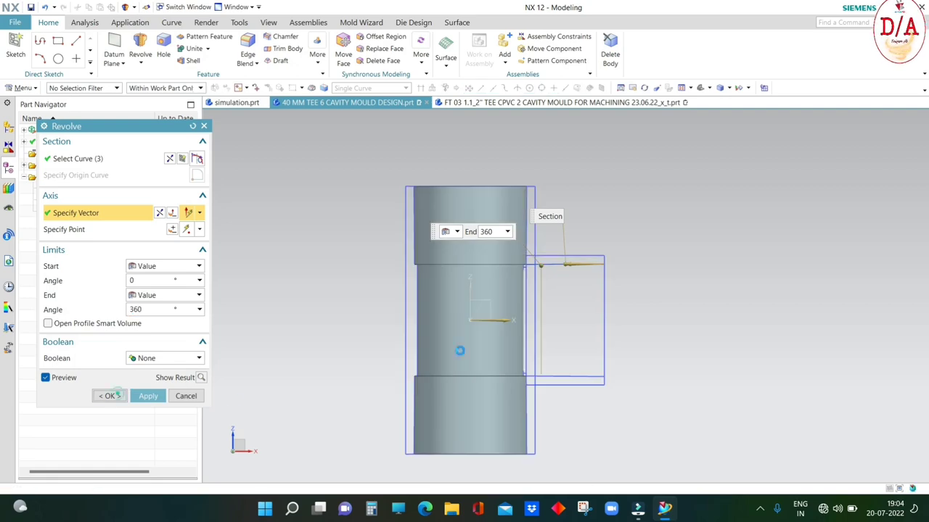
mouse_move(653, 247)
middle_down()
mouse_move(725, 259)
mouse_move(674, 324)
mouse_move(723, 302)
mouse_move(700, 292)
middle_up()
Step: Attempt to replace the branch face with the main pipe face, then abandon it
mouse_move(525, 293)
middle_down()
mouse_move(690, 288)
mouse_move(754, 300)
mouse_move(740, 298)
middle_up()
click(388, 50)
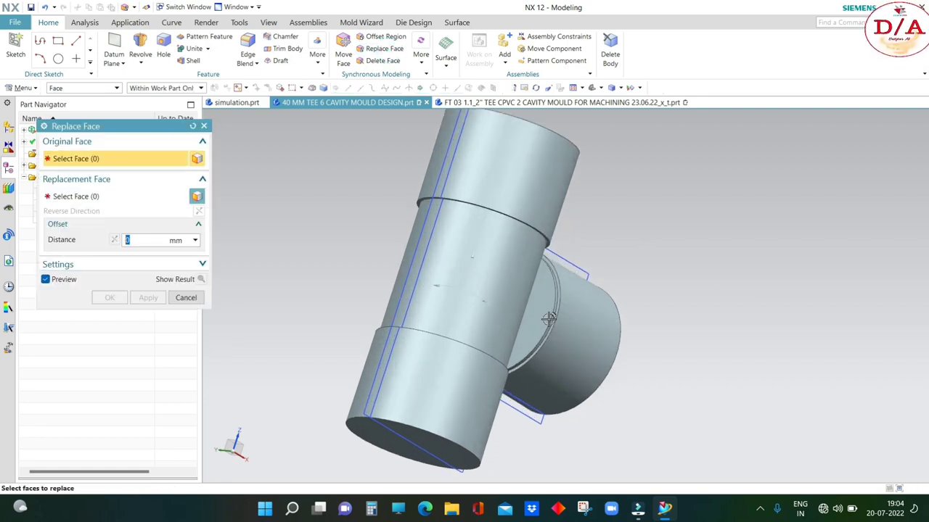
click(545, 311)
mouse_move(545, 310)
middle_down()
mouse_move(508, 312)
mouse_move(502, 295)
middle_up()
click(502, 296)
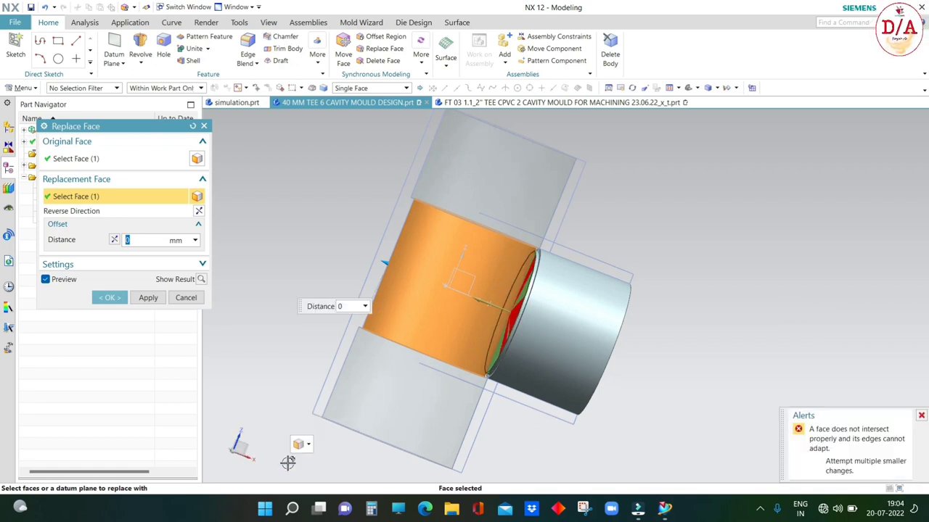
key(Escape)
Step: Snap to the front view of the tee and start Offset Region
mouse_move(715, 312)
middle_down()
mouse_move(619, 267)
mouse_move(554, 290)
mouse_move(547, 280)
middle_up()
key(ctrl+alt+f)
click(381, 36)
Step: Offset the branch's inner end face about 19 mm toward the pipe axis
scroll(512, 289, up, 3)
click(512, 289)
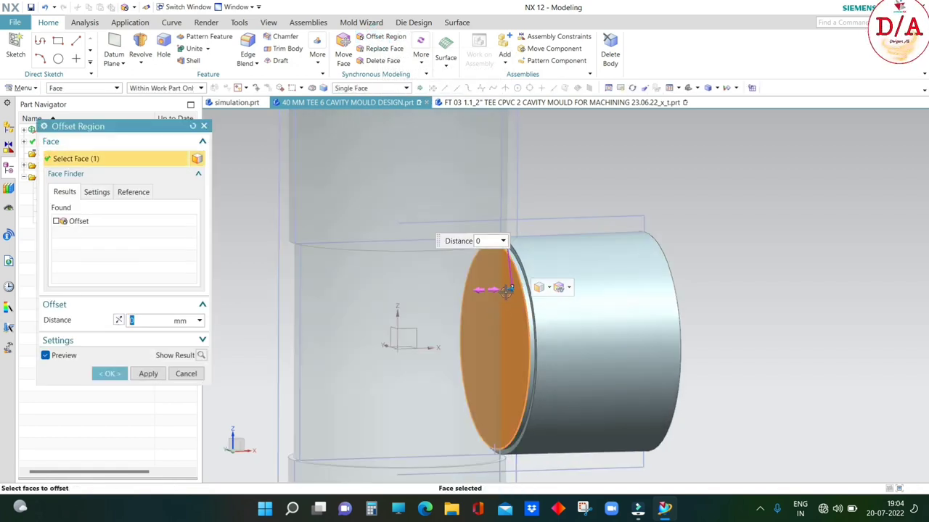
drag(512, 290, 408, 303)
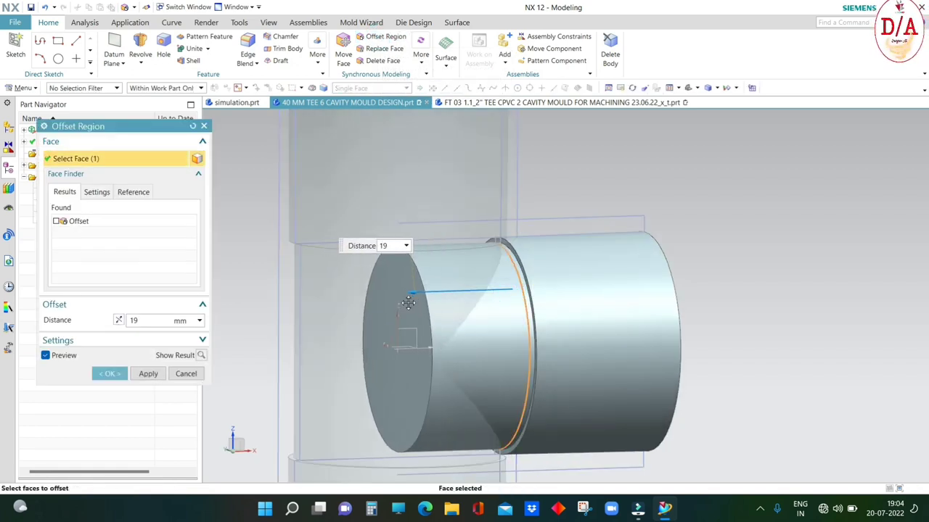
mouse_move(533, 317)
middle_down()
mouse_move(518, 315)
mouse_move(529, 315)
mouse_move(543, 352)
middle_up()
scroll(409, 345, down, 3)
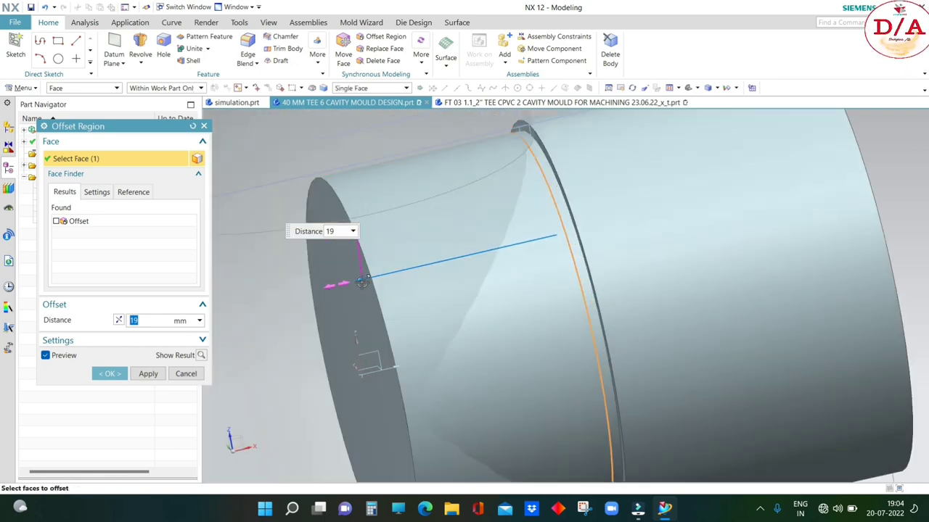
drag(359, 280, 323, 276)
scroll(556, 329, up, 3)
middle_drag(555, 329, 550, 317)
click(110, 374)
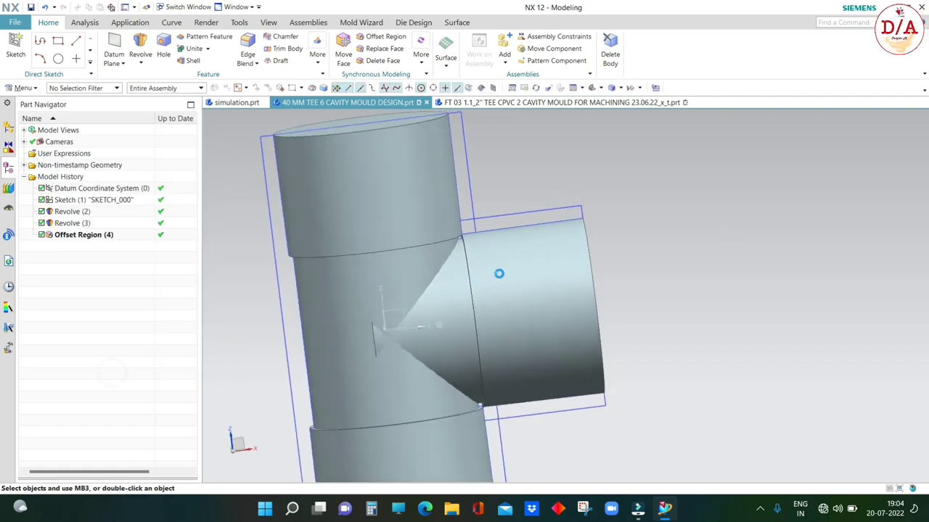
Step: Undo the face offset so the history again ends at Revolve (3)
middle_drag(497, 271, 358, 346)
scroll(388, 341, up, 3)
scroll(479, 314, down, 3)
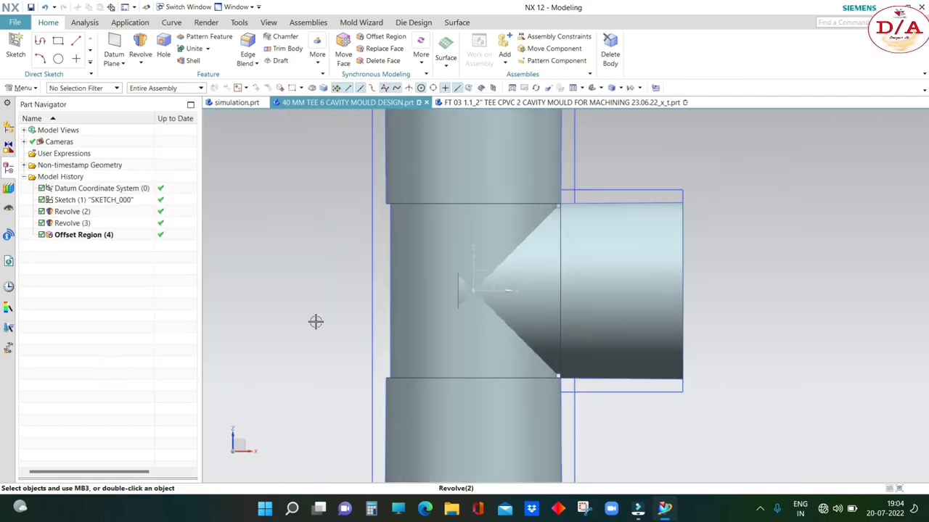
key(ctrl+z)
middle_drag(655, 302, 711, 245)
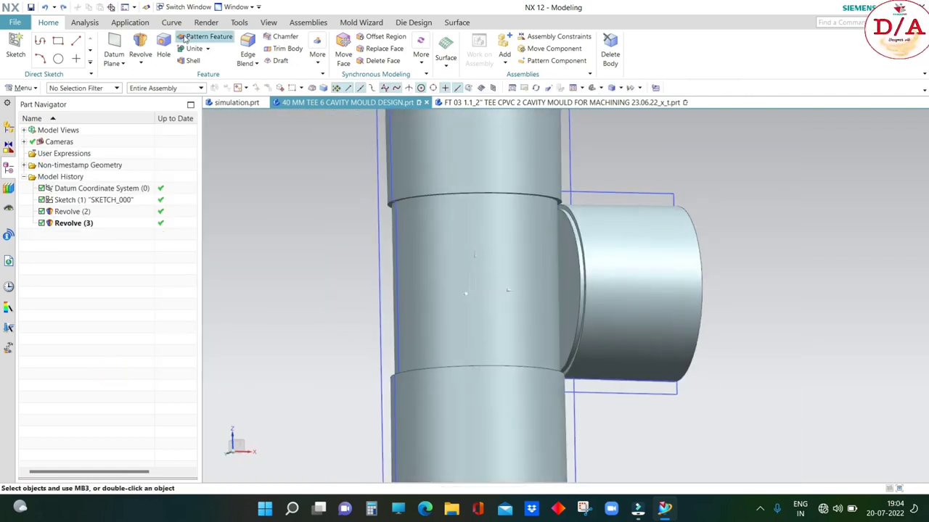
Step: Measure the projected distance from the main pipe's centre to the branch end face: 19 mm
click(84, 23)
click(102, 38)
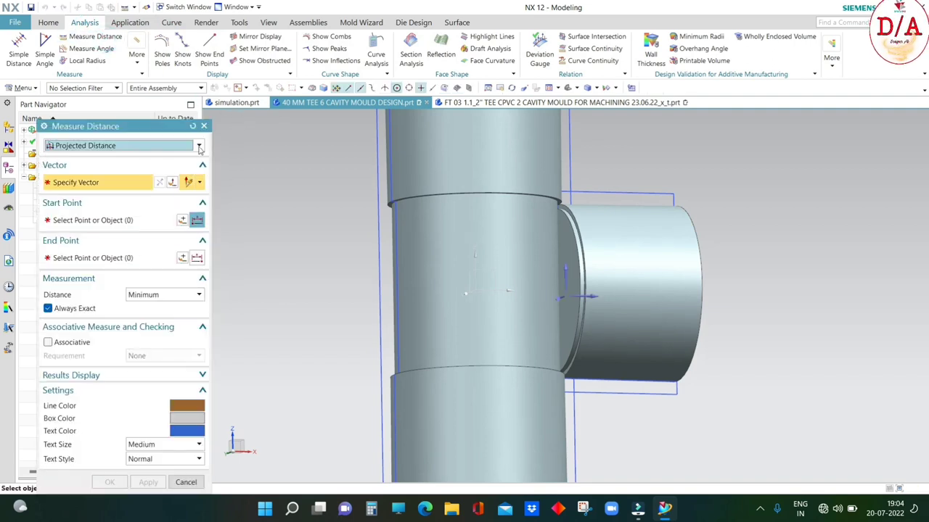
click(596, 297)
key(F8)
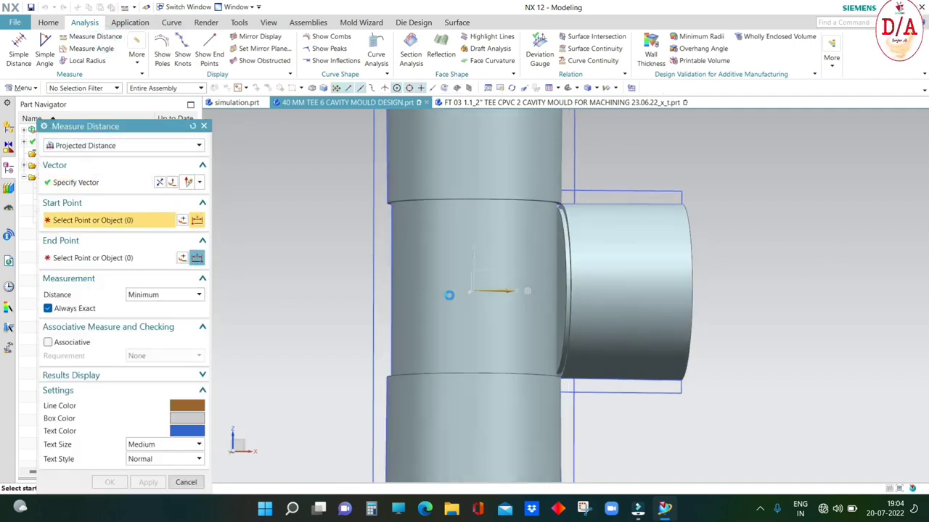
click(473, 257)
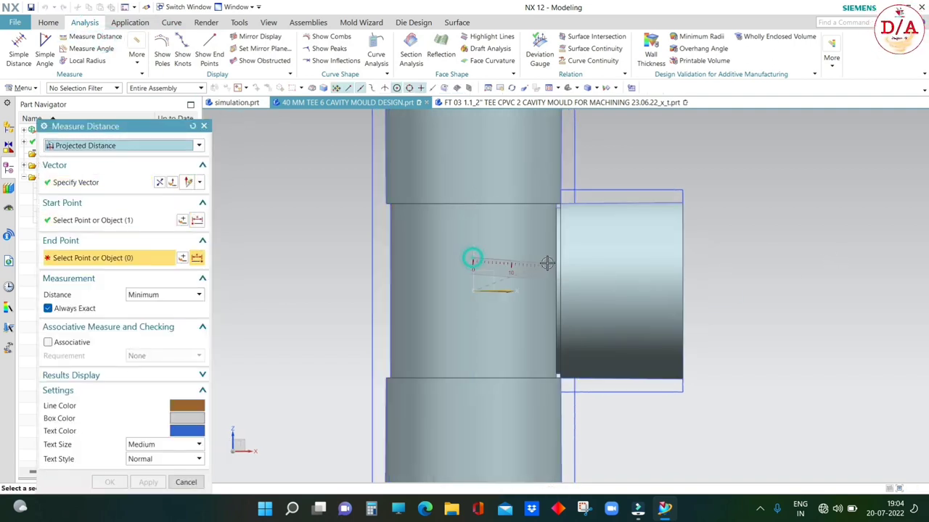
middle_drag(473, 258, 544, 268)
click(566, 261)
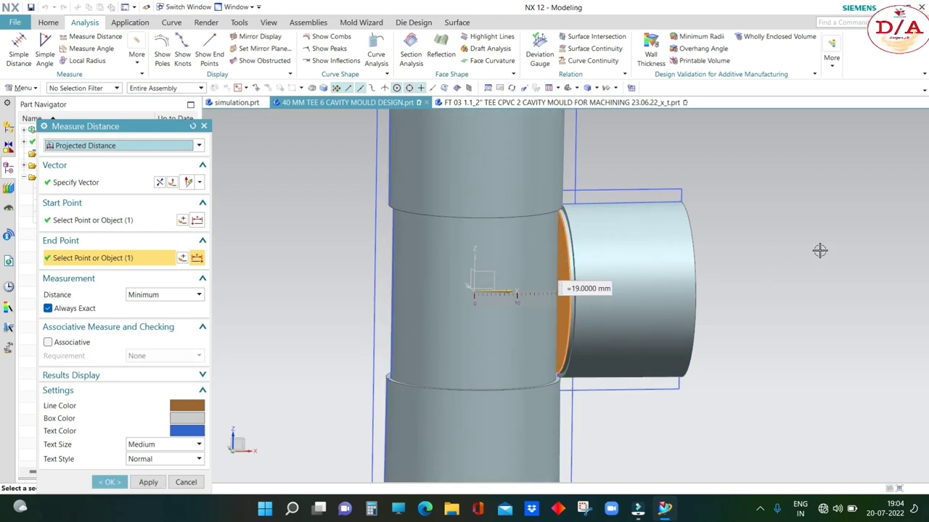
key(Escape)
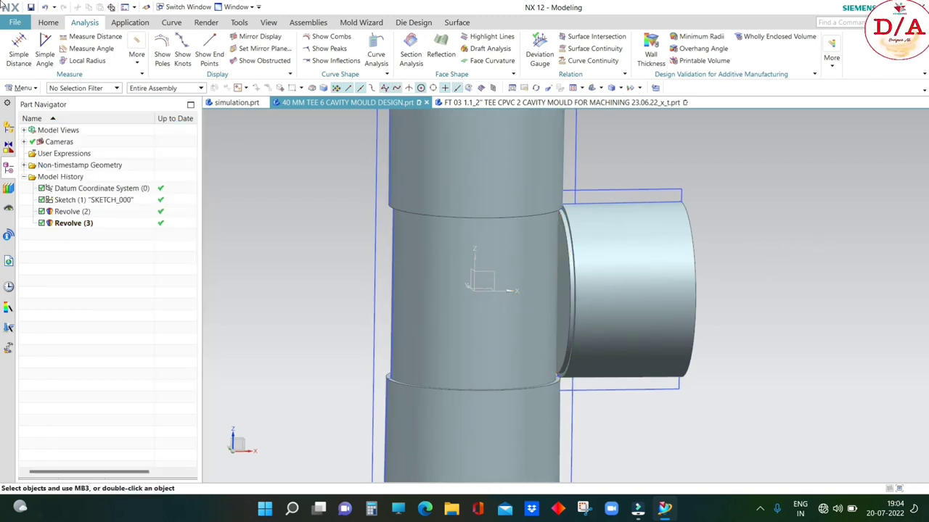
Step: Offset the branch's inner end face 19 mm into the main pipe
click(48, 22)
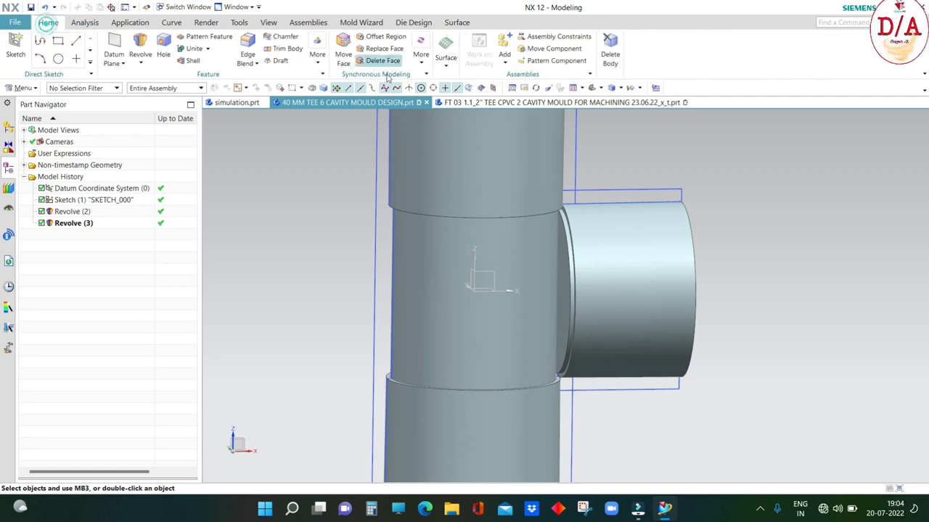
click(381, 36)
middle_drag(566, 254, 600, 276)
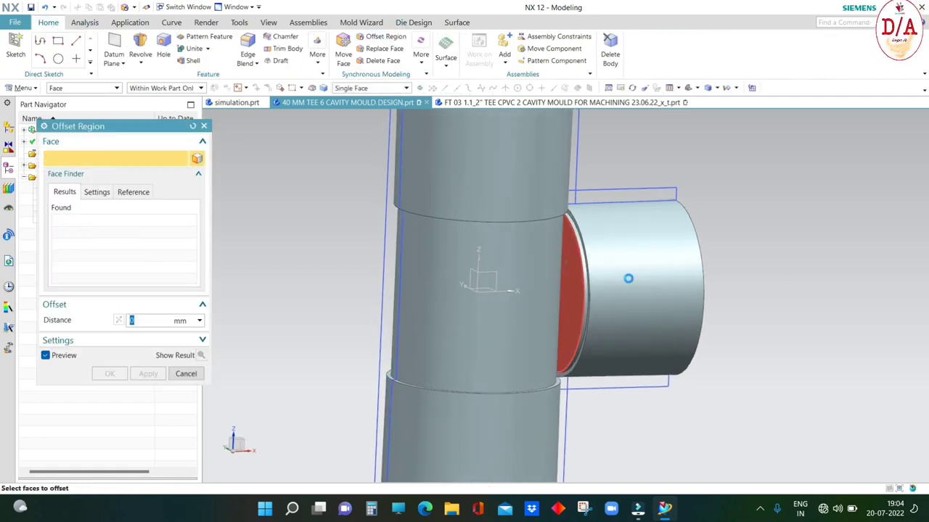
click(591, 274)
text(9)
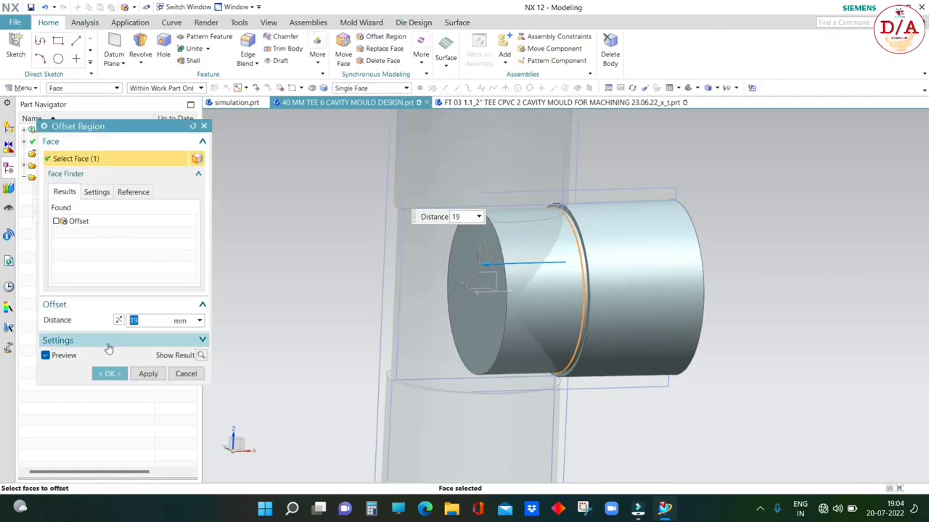
click(109, 374)
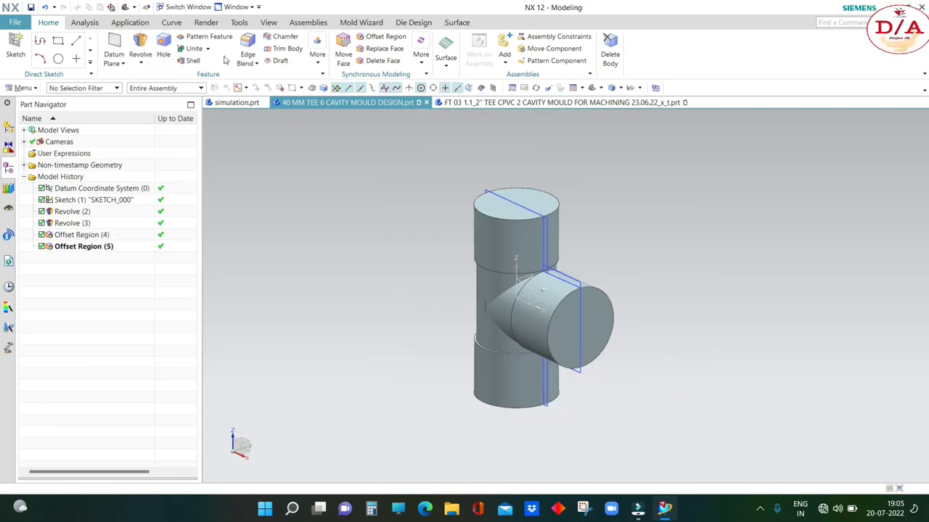
Step: Unite the branch into the main pipe as a single tee body, Unite (6)
click(206, 48)
scroll(537, 305, up, 2)
click(537, 239)
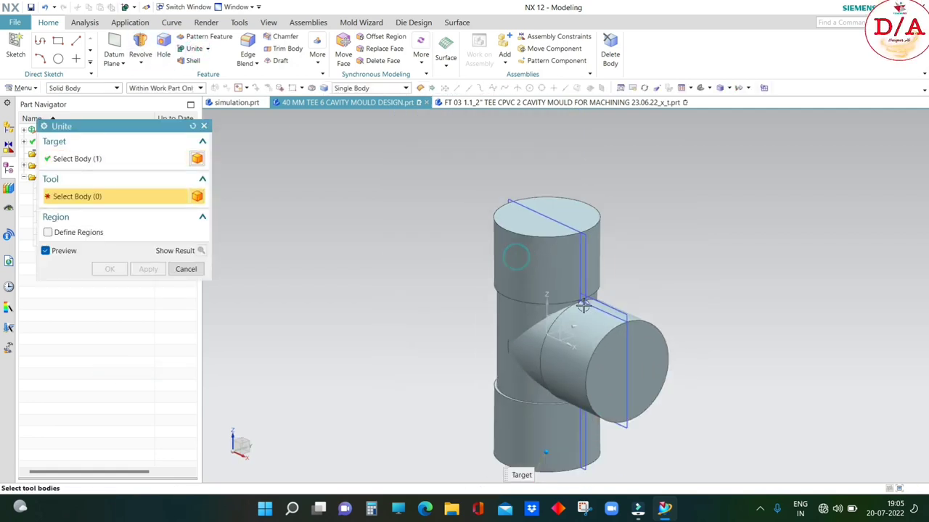
click(602, 310)
scroll(653, 301, down, 2)
key(ctrl+alt+f)
scroll(543, 317, up, 2)
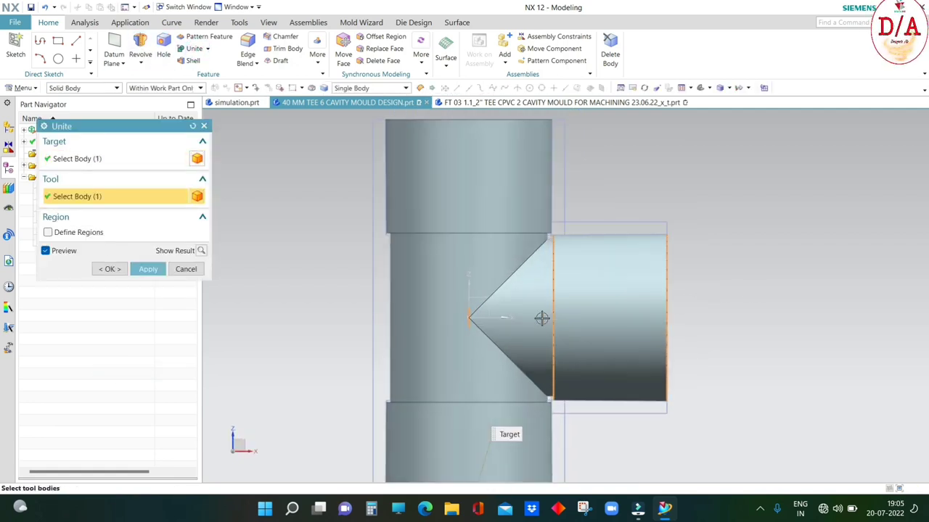
click(109, 269)
mouse_move(628, 353)
middle_down()
mouse_move(622, 324)
mouse_move(780, 332)
middle_up()
key(ctrl+alt+f)
middle_drag(726, 269, 700, 274)
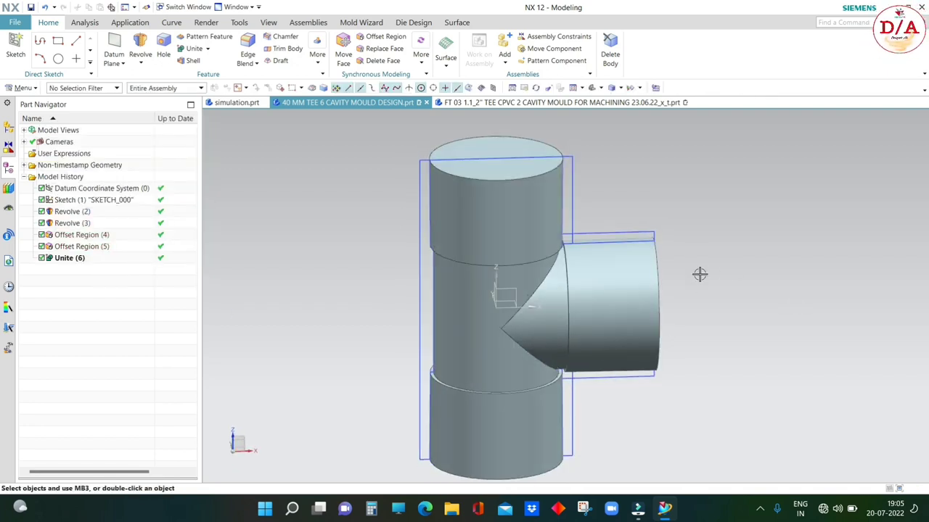
Step: Recolour the tee body Strong Pine green
key(ctrl+j)
click(506, 202)
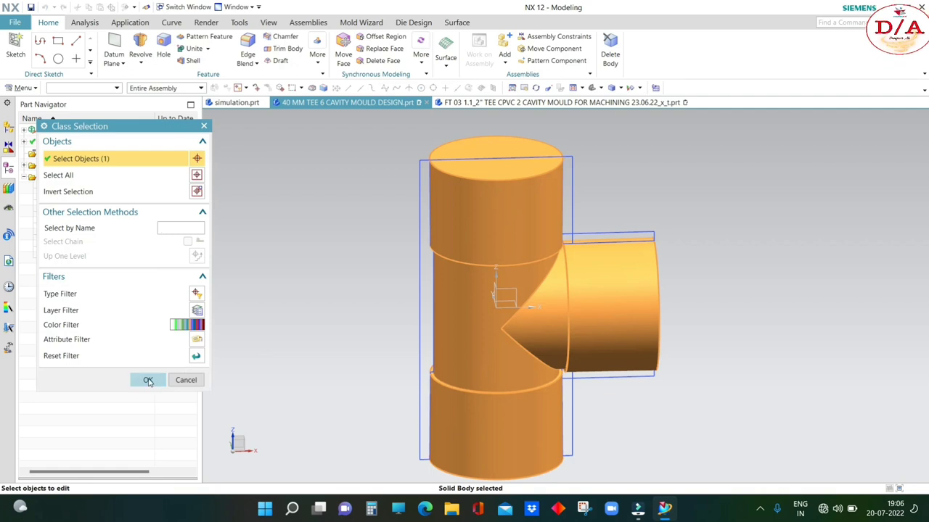
click(148, 382)
click(187, 194)
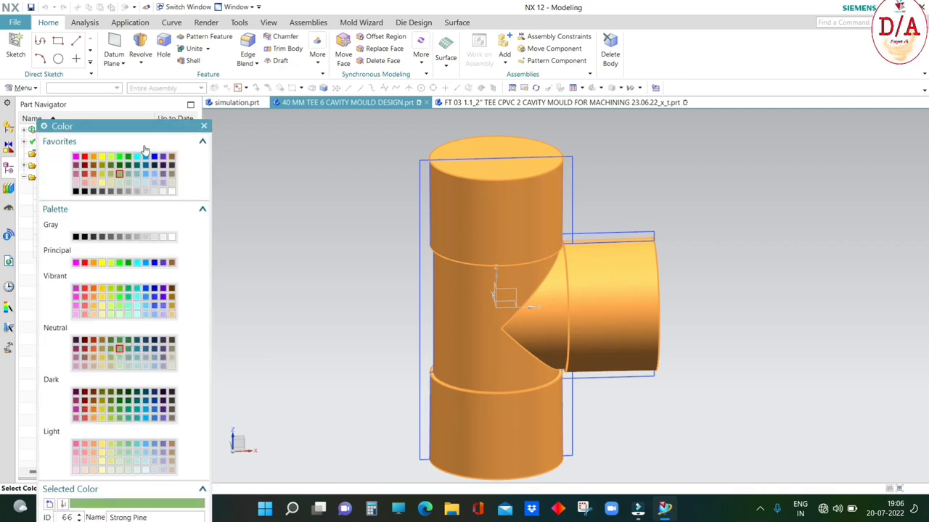
click(156, 476)
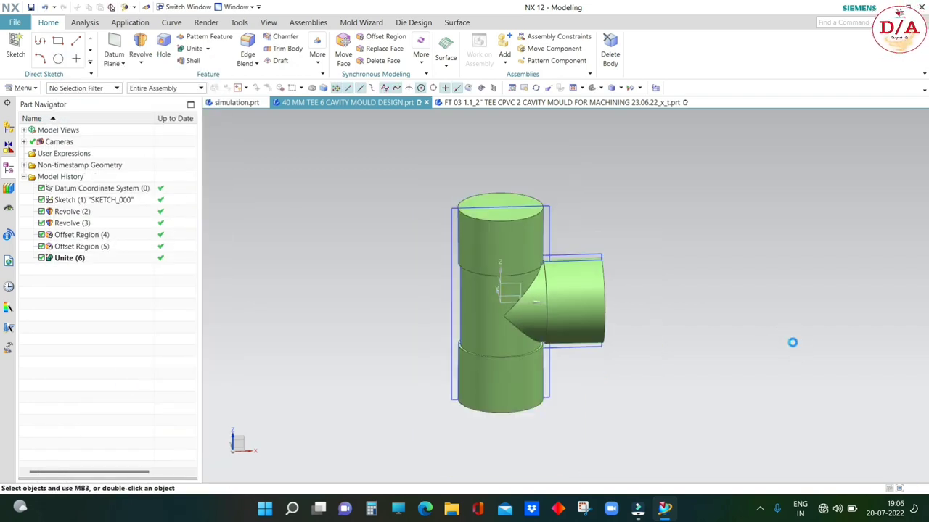
Step: Hide the green tee and revolve the left vertical sketch line about the datum axis, Revolve (7)
key(ctrl+b)
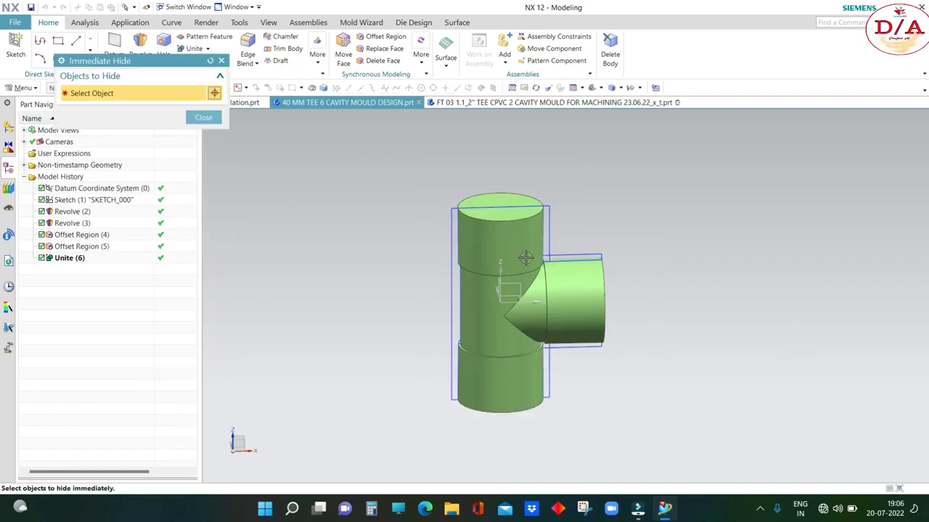
click(509, 239)
middle_click(509, 238)
click(141, 48)
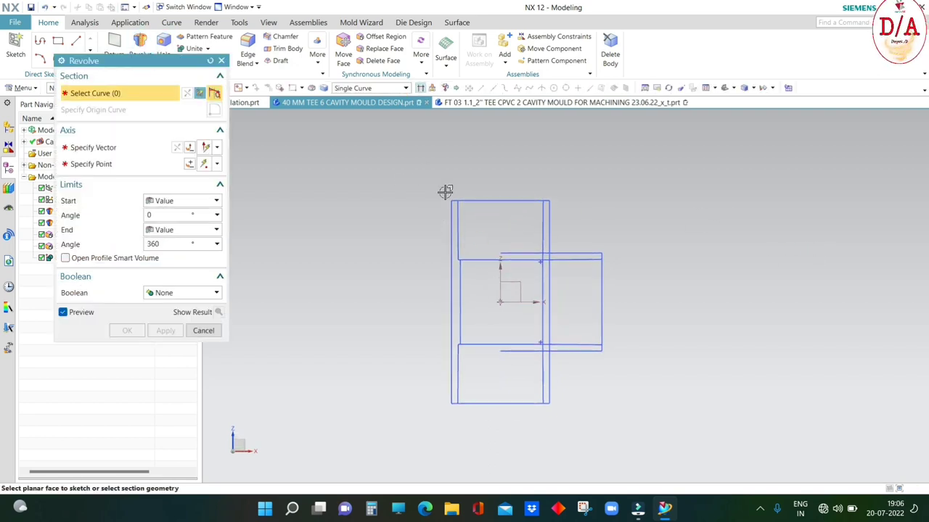
click(452, 214)
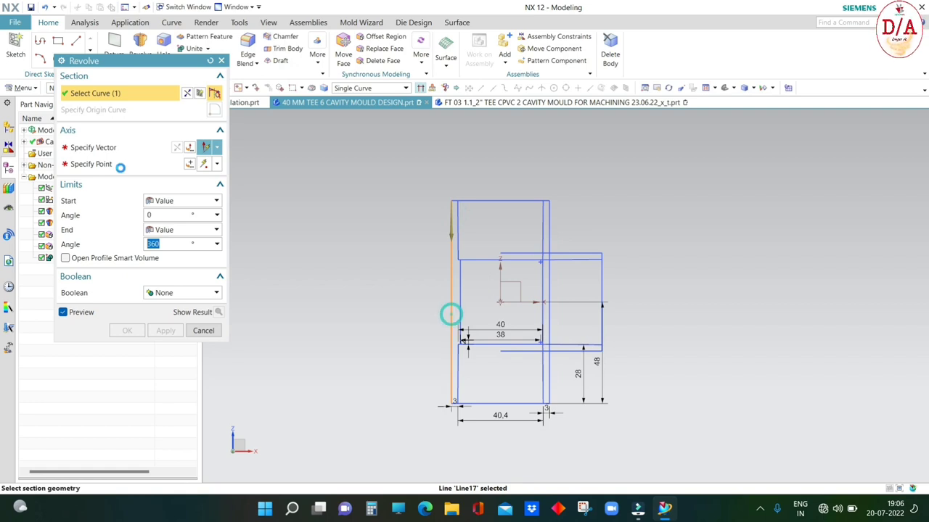
click(110, 149)
click(548, 309)
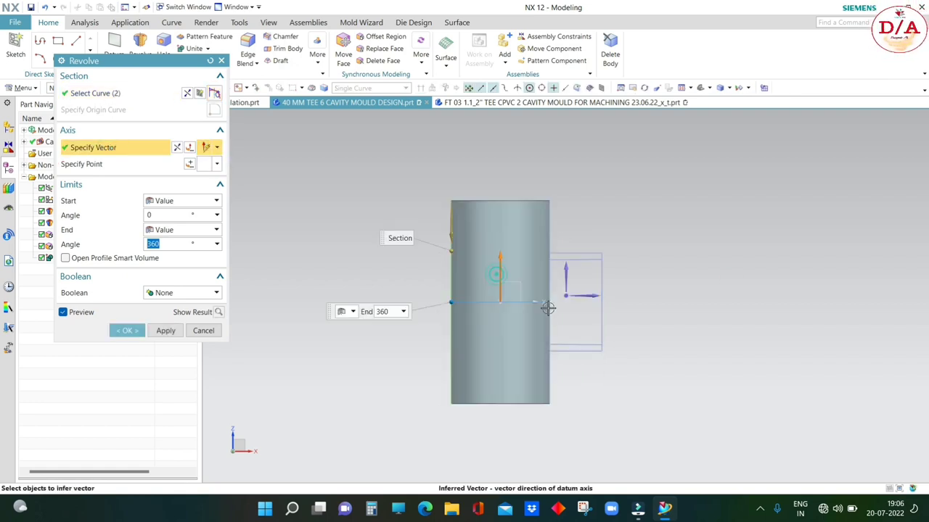
click(167, 331)
Step: Revolve the branch's top sketch line about the branch axis, Revolve (8)
scroll(564, 248, down, 3)
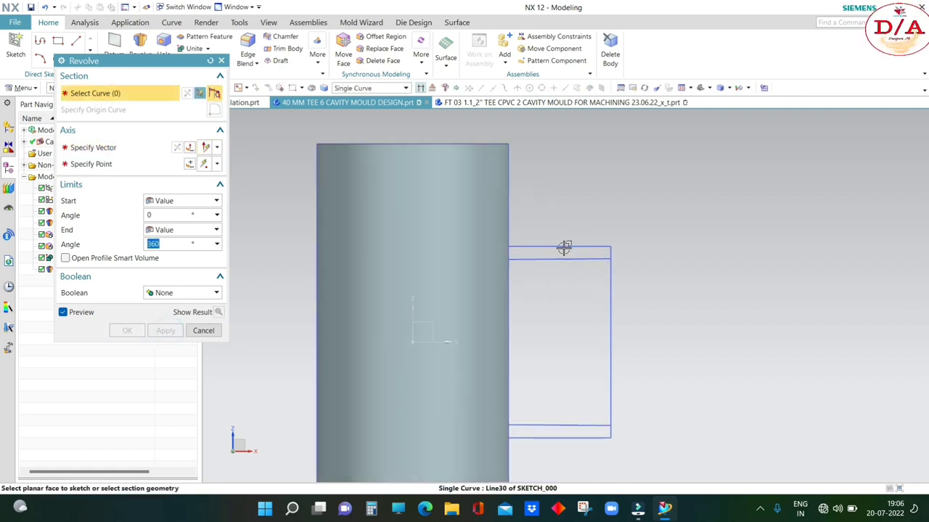
click(563, 248)
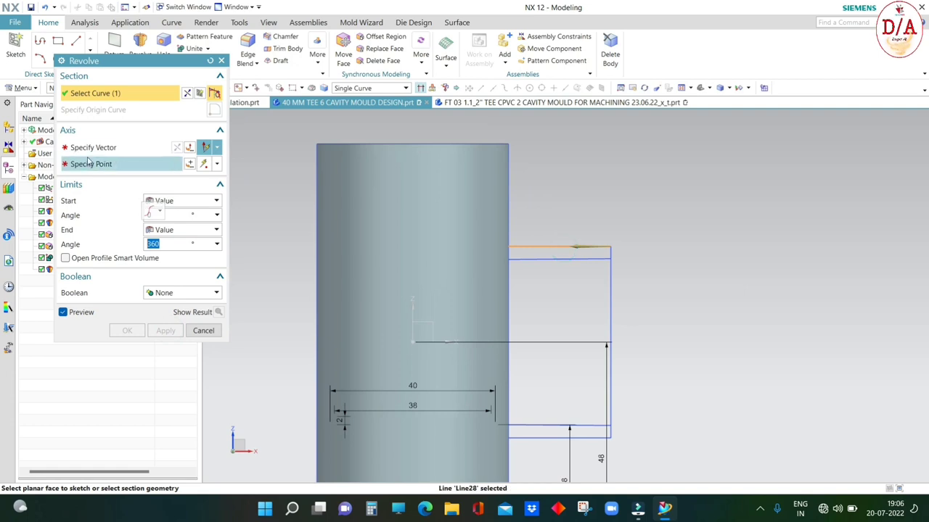
click(447, 342)
scroll(488, 283, up, 4)
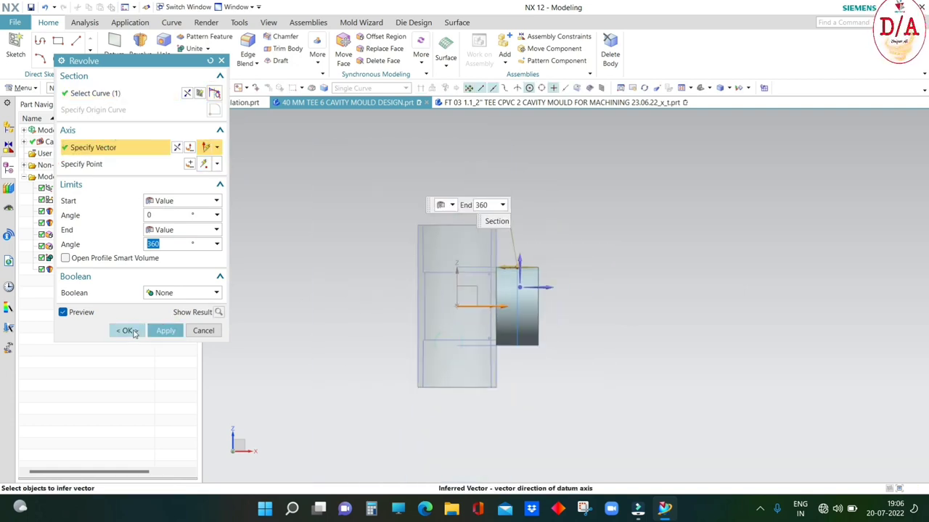
click(128, 331)
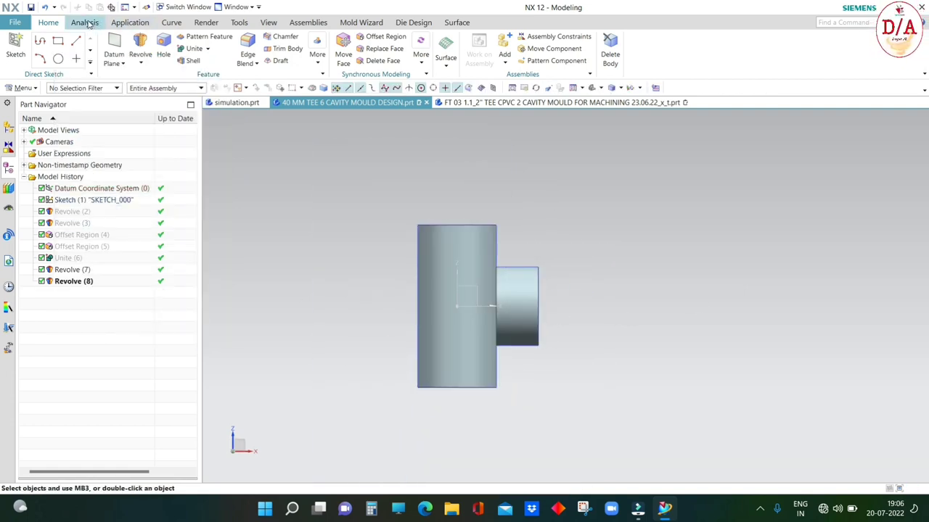
click(85, 22)
Step: Measure from the vertical cylinder's axis to the branch's inner face: 23.2 mm
click(95, 36)
mouse_move(418, 267)
middle_down()
mouse_move(694, 314)
mouse_move(684, 255)
middle_up()
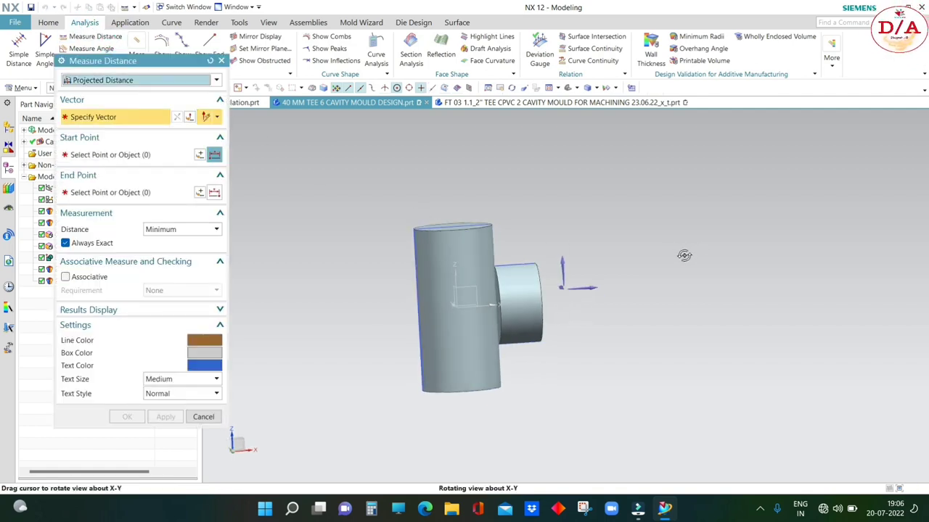
click(595, 285)
scroll(551, 283, up, 5)
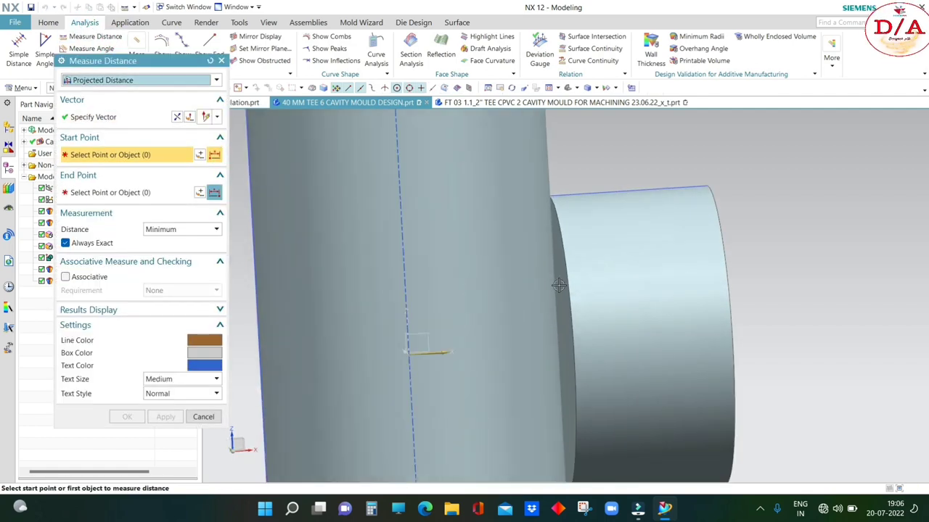
click(547, 304)
click(409, 321)
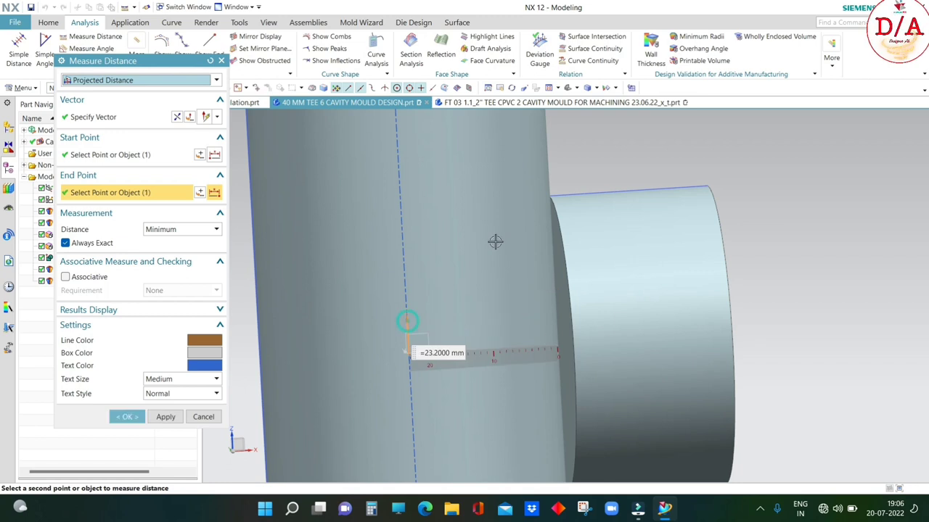
scroll(435, 312, down, 3)
middle_click(860, 245)
key(ctrl+alt+f)
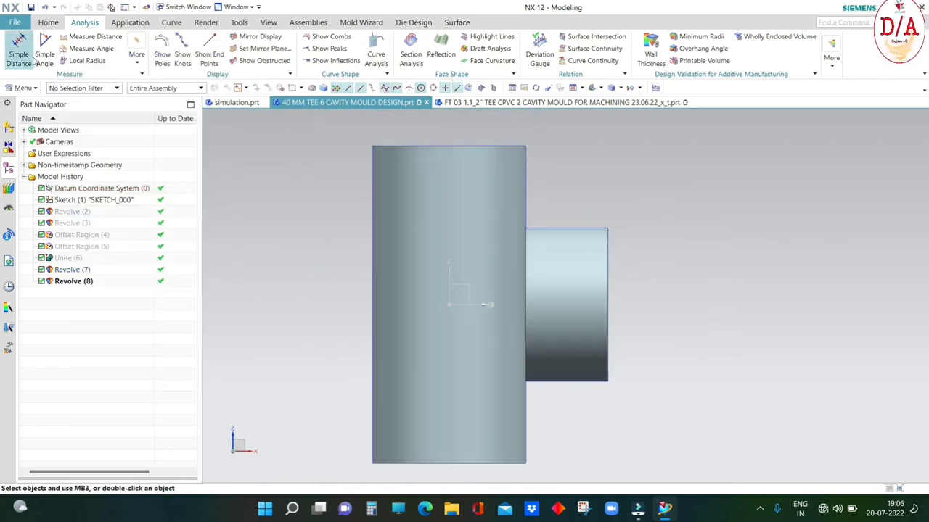
Step: Offset the branch's inner end face 23.2 mm, Offset Region (9)
click(48, 22)
click(378, 37)
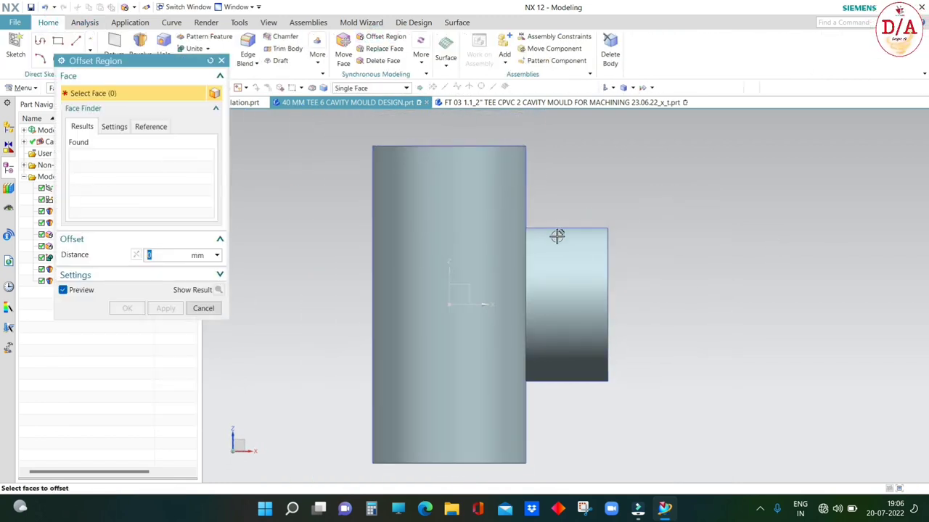
key(Home)
click(531, 287)
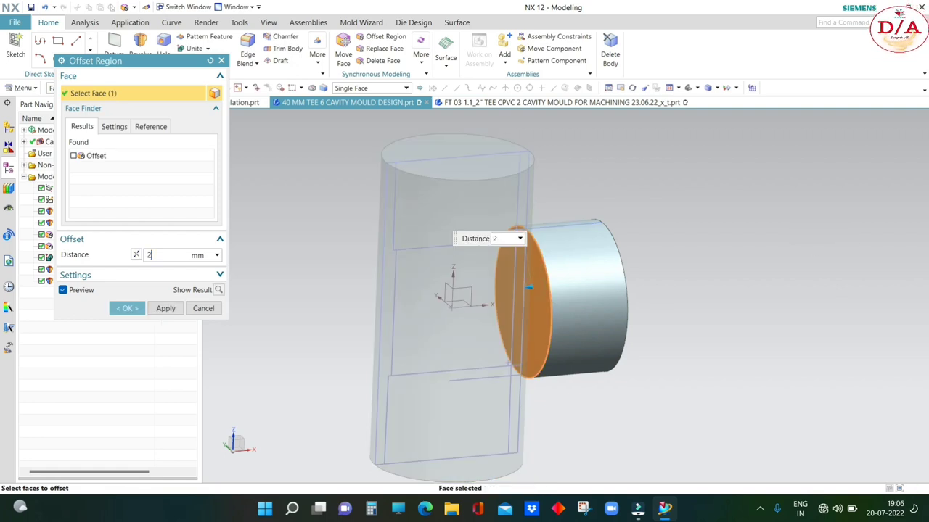
key(Return)
click(126, 308)
key(ctrl+alt+f)
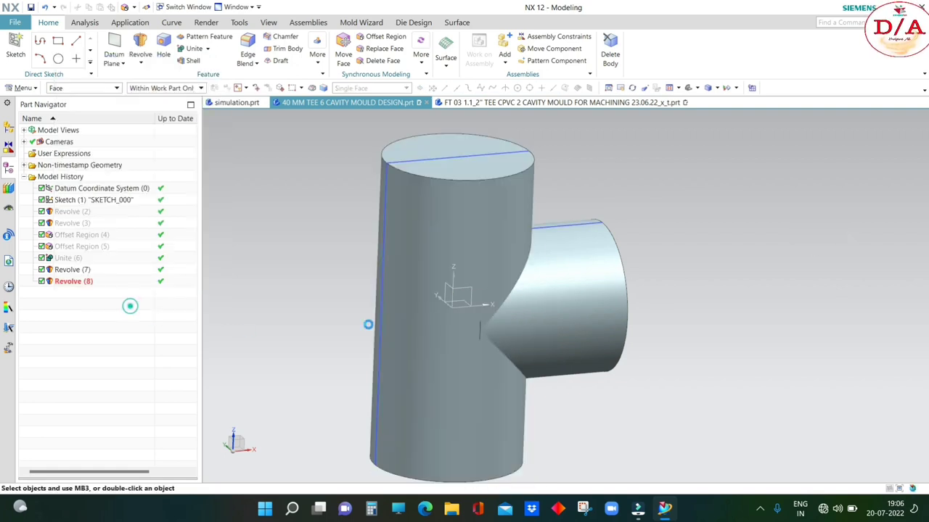
click(195, 48)
Step: Unite the vertical cylinder with the side branch and hide all other bodies
click(504, 246)
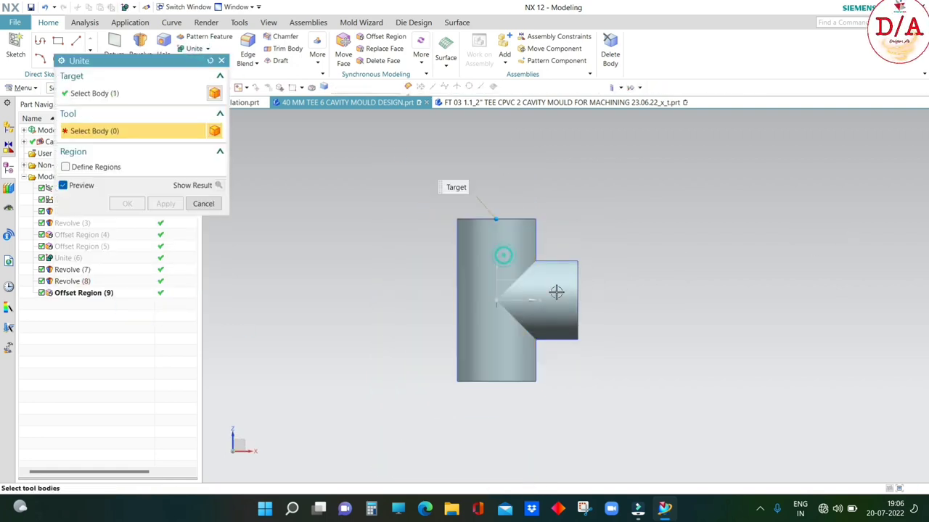
click(556, 292)
middle_click(485, 322)
middle_drag(484, 322, 651, 328)
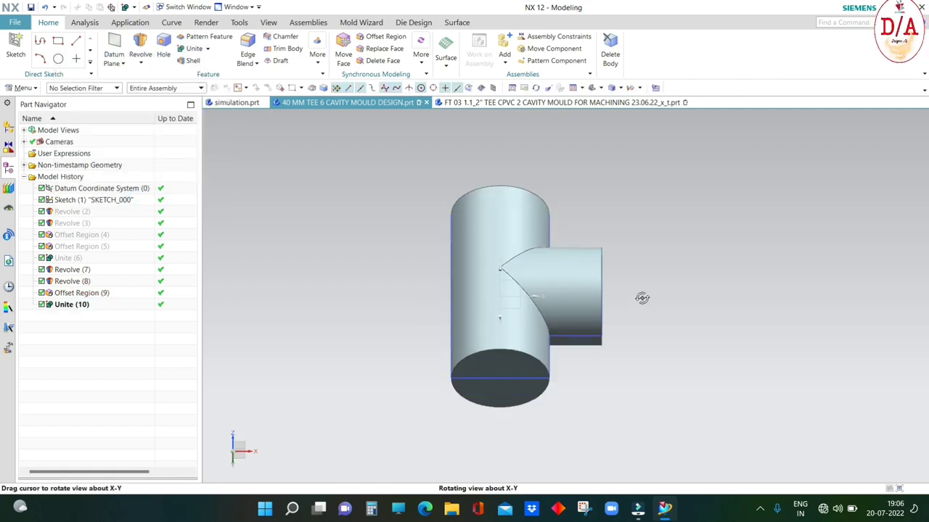
key(ctrl+b)
click(528, 225)
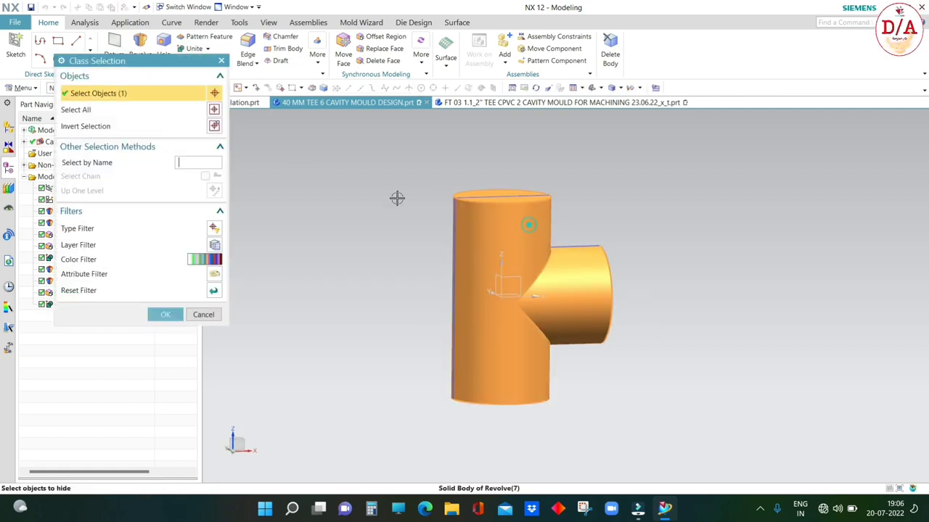
click(214, 125)
click(166, 314)
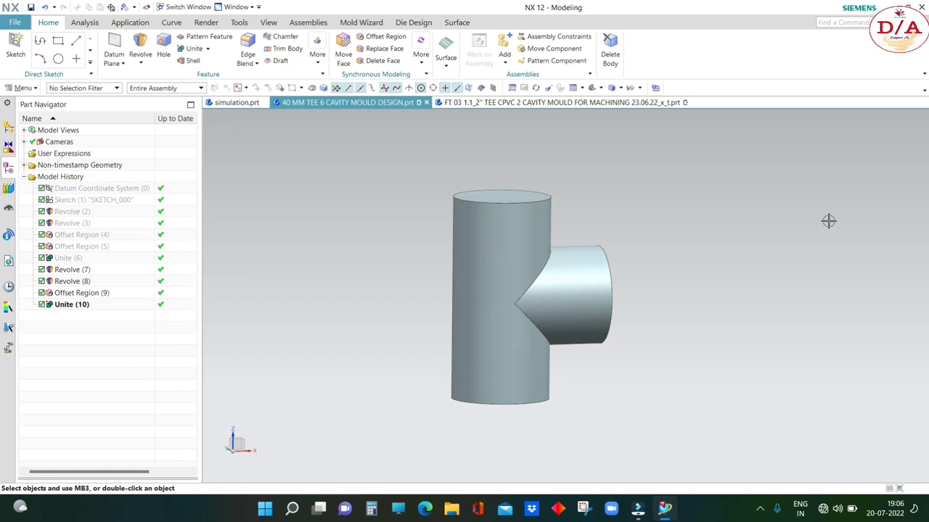
mouse_move(829, 220)
middle_down()
mouse_move(785, 239)
mouse_move(827, 161)
mouse_move(817, 274)
mouse_move(788, 295)
mouse_move(810, 302)
mouse_move(810, 321)
mouse_move(759, 327)
mouse_move(785, 303)
mouse_move(755, 329)
mouse_move(773, 280)
mouse_move(762, 307)
middle_up()
Step: Colour the new tee body yellow and save the part
key(ctrl+shift+b)
key(ctrl+shift+b)
key(ctrl+shift+b)
key(ctrl+shift+b)
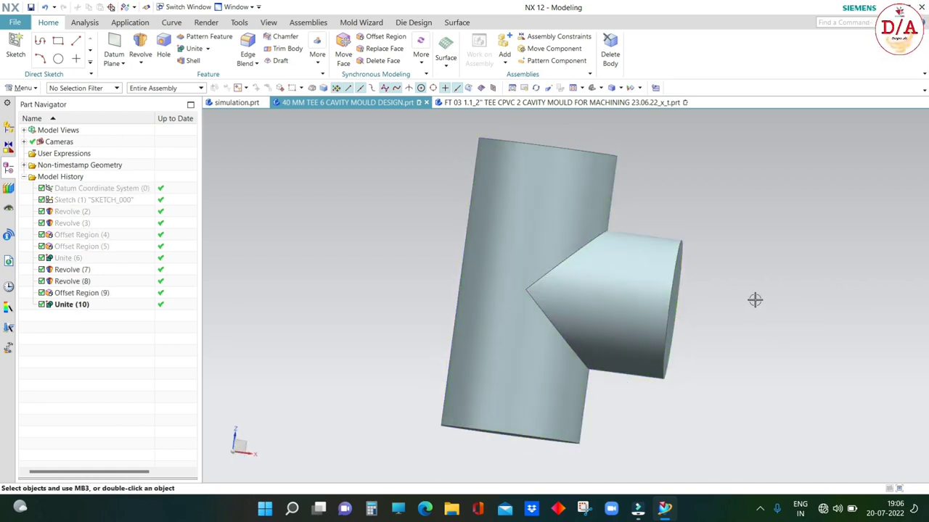
key(ctrl+j)
click(505, 220)
click(165, 313)
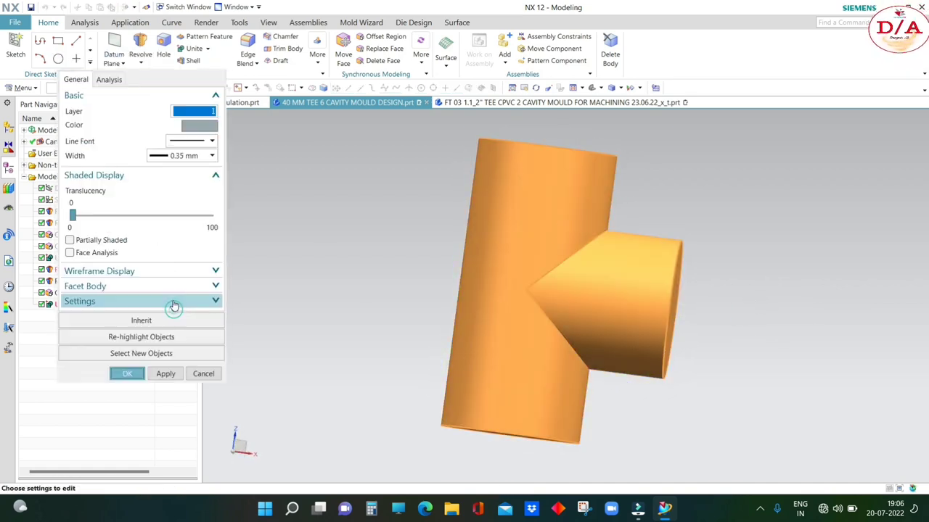
click(201, 125)
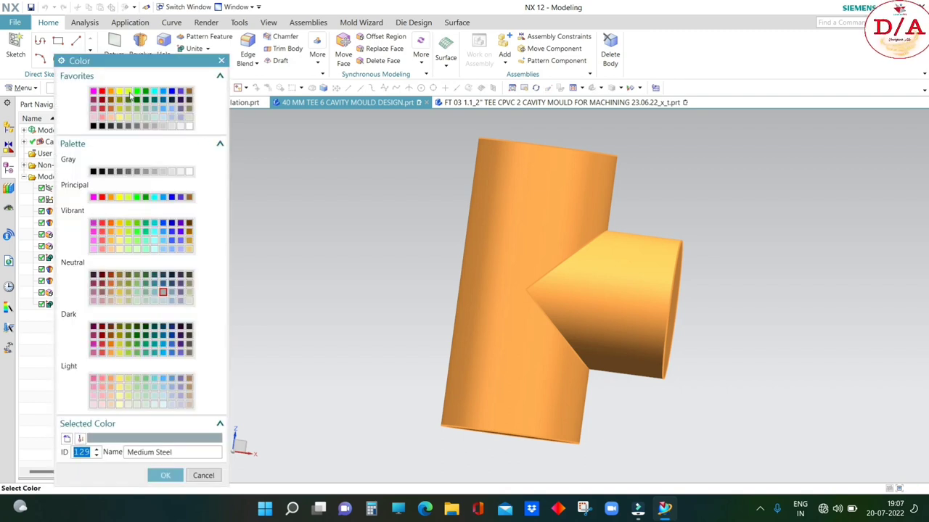
click(128, 92)
click(166, 475)
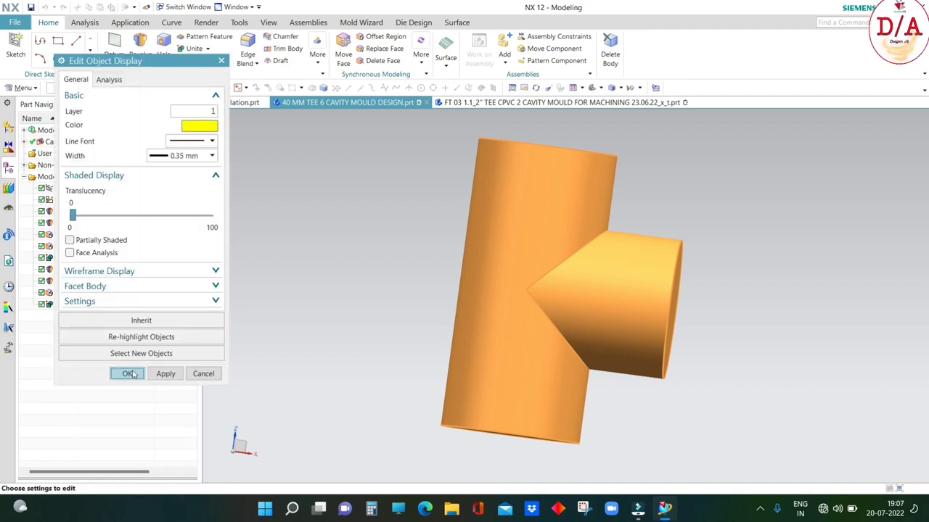
click(124, 373)
key(Home)
mouse_move(515, 329)
middle_down()
mouse_move(699, 324)
mouse_move(696, 335)
mouse_move(692, 324)
mouse_move(676, 342)
middle_up()
key(ctrl+s)
Step: Hide the green body and inspect the yellow tee in a centre-plane section view
key(ctrl+shift+b)
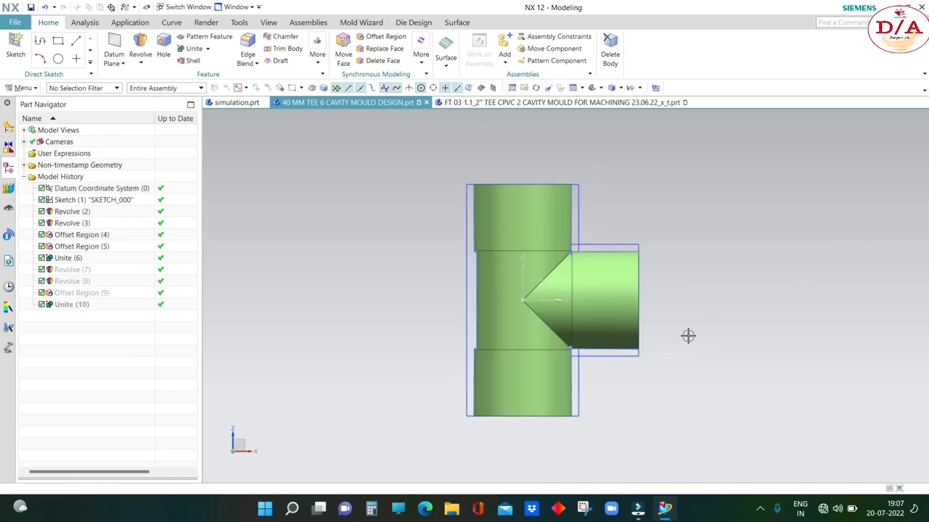
key(ctrl+b)
click(549, 281)
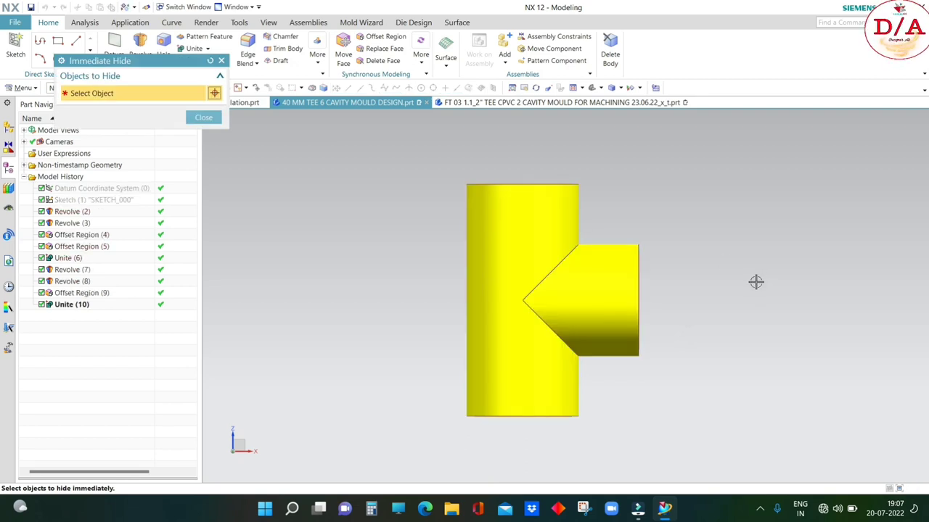
mouse_move(739, 284)
middle_down()
mouse_move(759, 278)
mouse_move(650, 260)
middle_up()
middle_click(755, 276)
key(ctrl+alt+f)
key(ctrl+h)
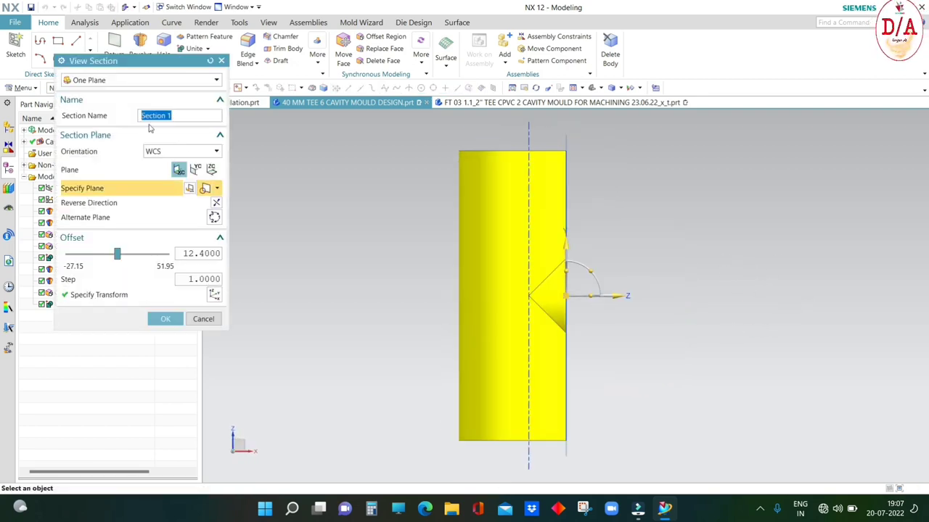
click(194, 170)
middle_drag(718, 285, 738, 283)
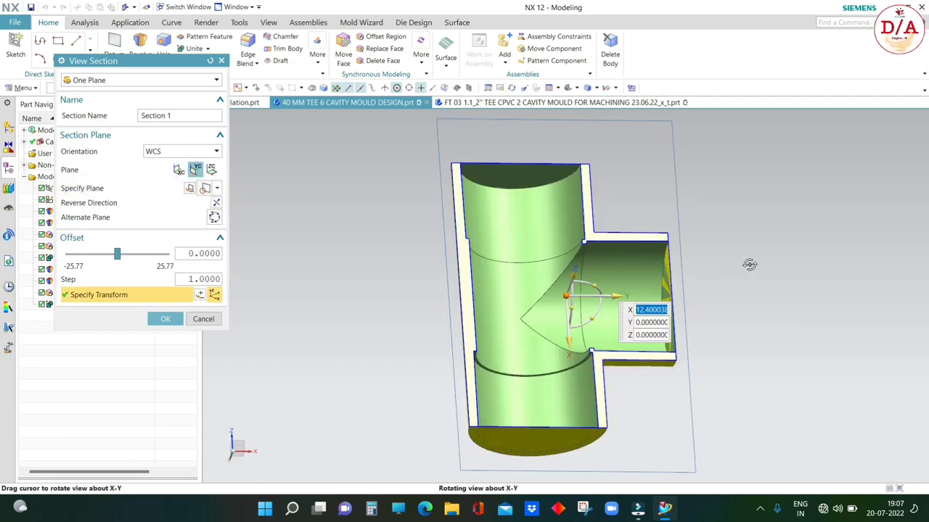
key(Escape)
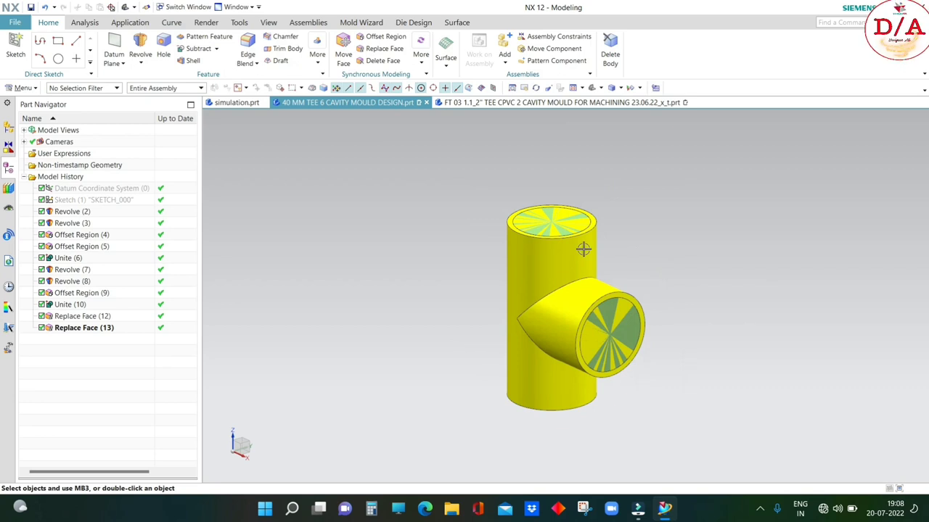
middle_drag(583, 249, 605, 246)
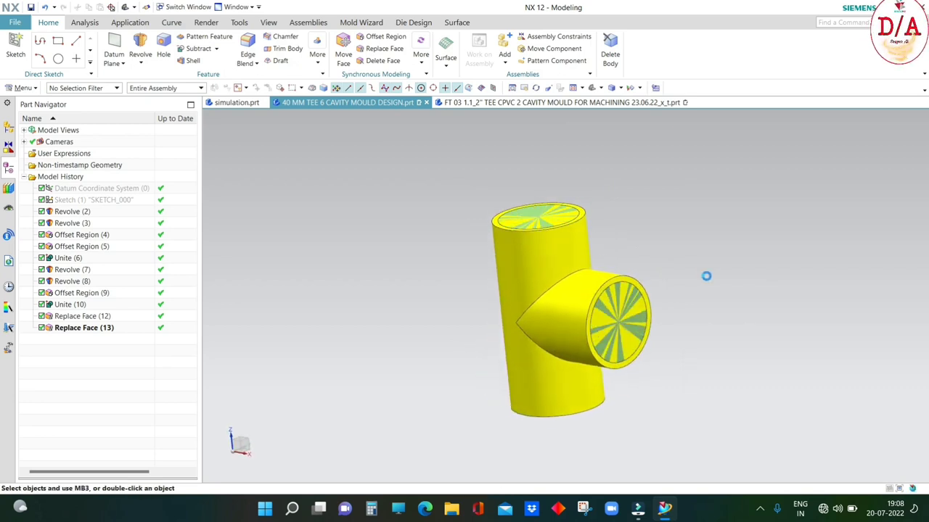
Step: Subtract the inner core from the yellow tee, keeping the core body
click(199, 49)
scroll(541, 225, down, 2)
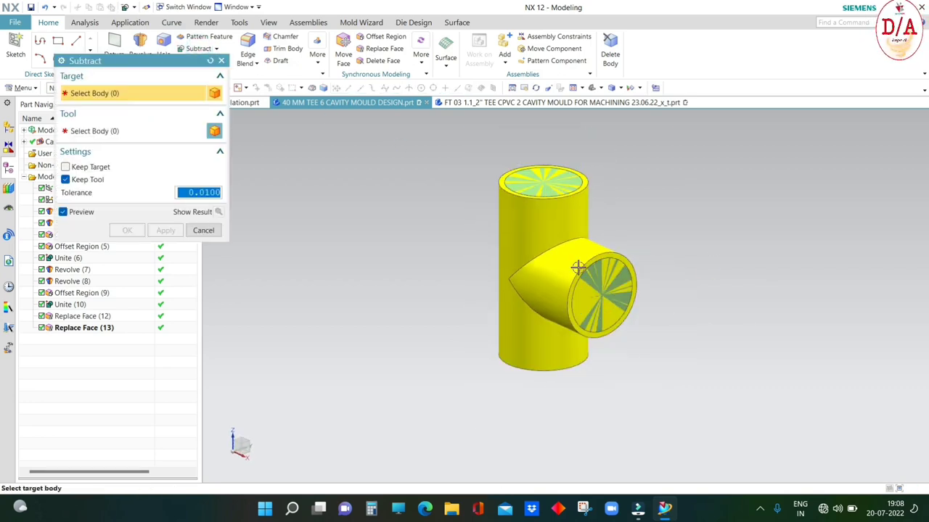
click(559, 243)
click(563, 188)
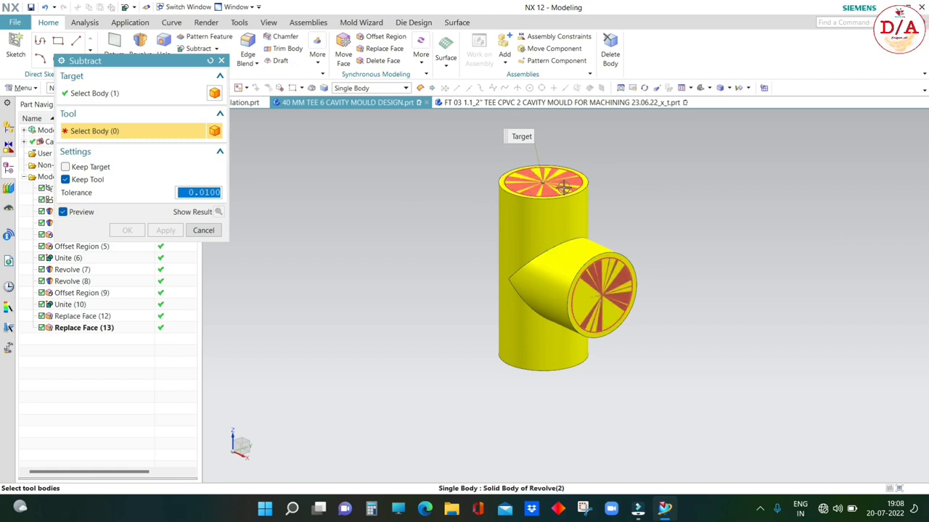
click(129, 231)
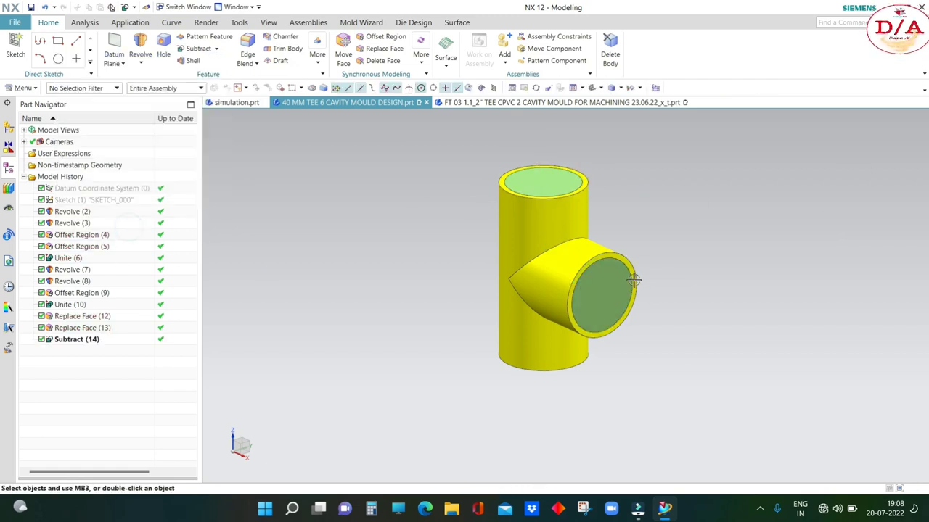
key(F8)
key(ctrl+b)
Step: Hide the inner core and section the hollow tee to inspect its walls
click(559, 226)
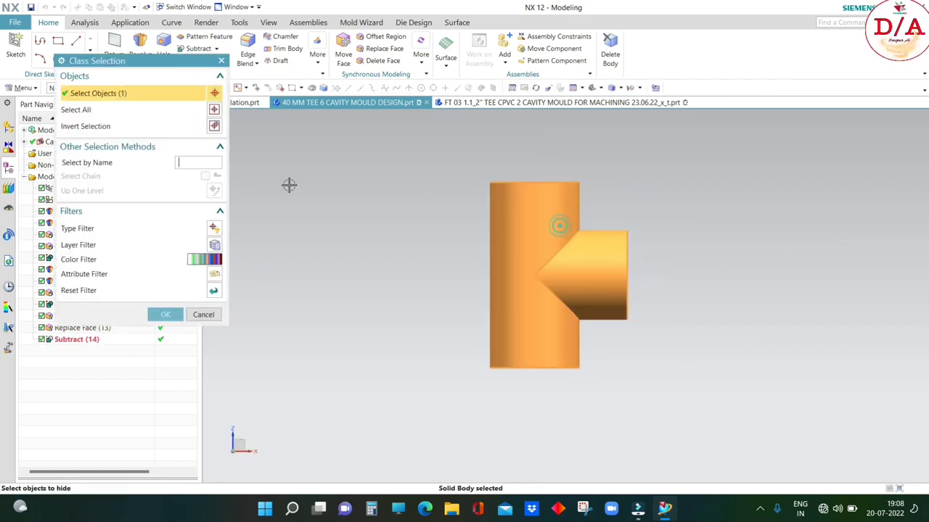
click(215, 127)
click(166, 315)
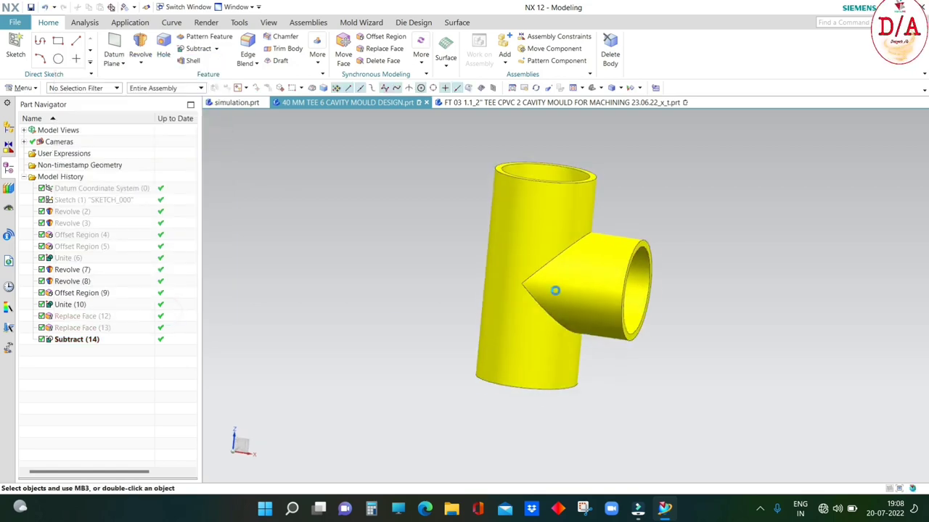
mouse_move(554, 290)
middle_down()
mouse_move(752, 218)
mouse_move(779, 237)
mouse_move(772, 293)
middle_up()
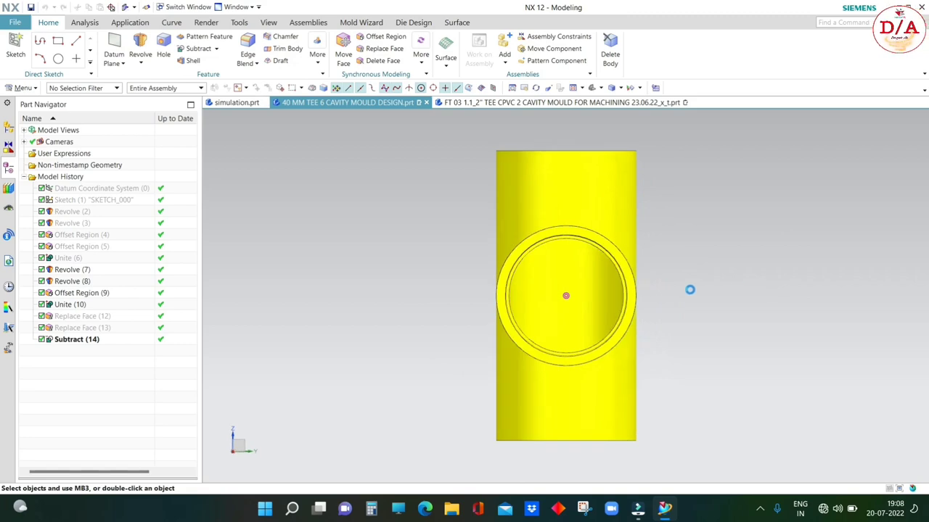
key(ctrl+h)
mouse_move(680, 307)
middle_down()
mouse_move(730, 298)
mouse_move(676, 274)
mouse_move(732, 269)
mouse_move(717, 265)
middle_up()
scroll(677, 274, up, 3)
scroll(622, 275, down, 3)
key(ctrl+alt+f)
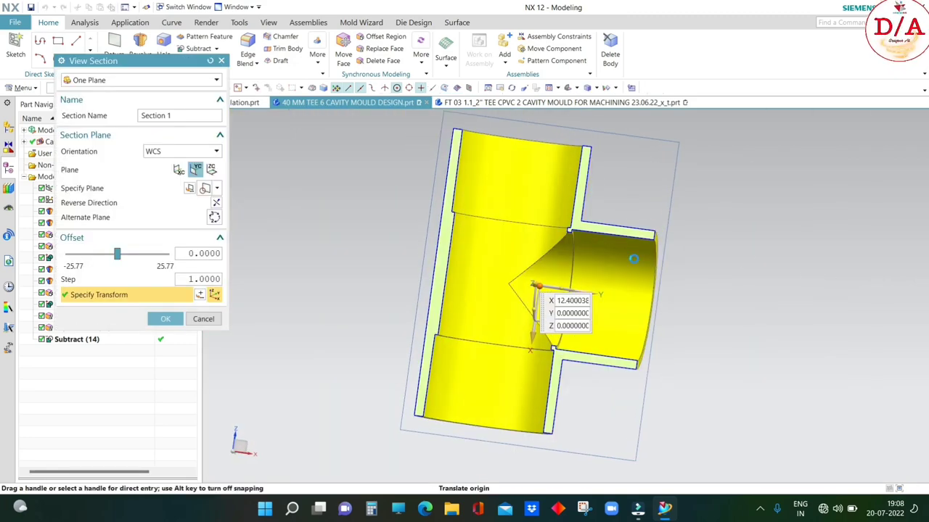
middle_drag(486, 361, 553, 355)
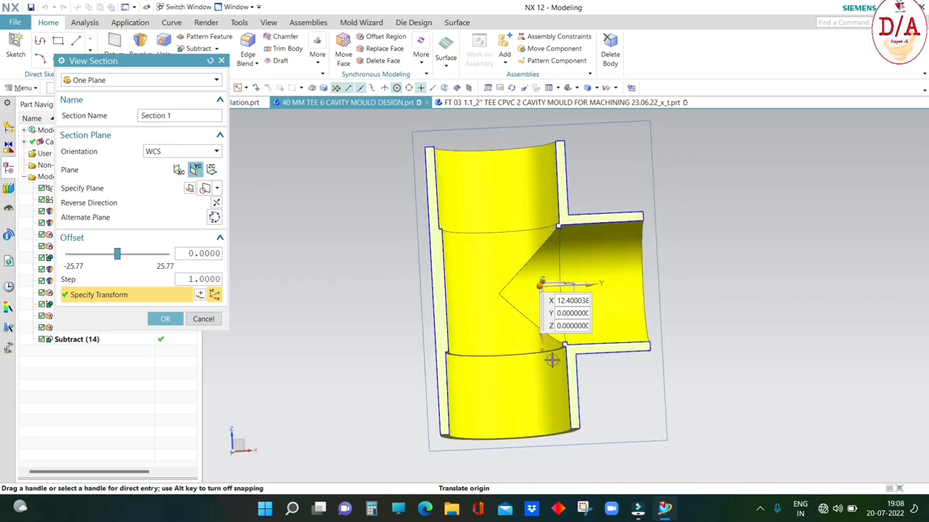
scroll(404, 341, up, 2)
click(166, 319)
Step: Measure the tee's diameter, about 40.0071 mm, then close the measurement
click(85, 21)
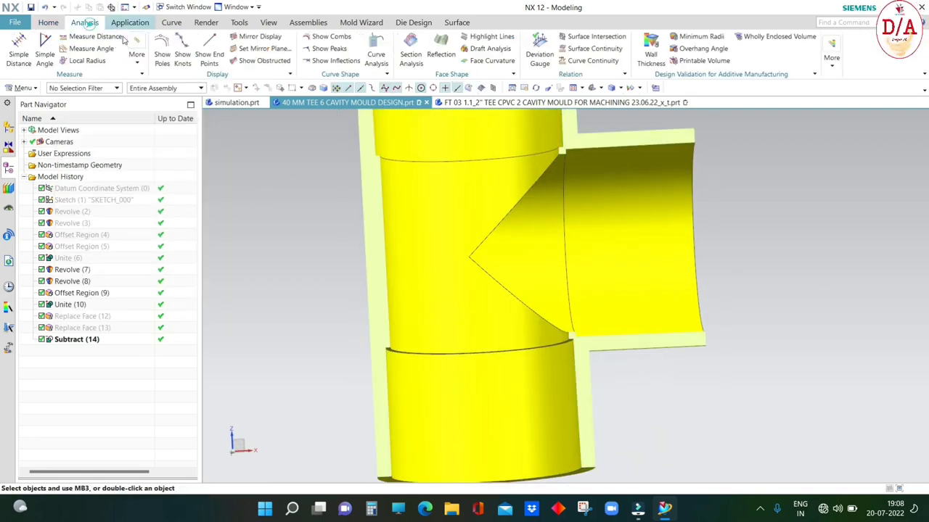
click(135, 51)
middle_drag(406, 275, 425, 274)
scroll(588, 327, up, 5)
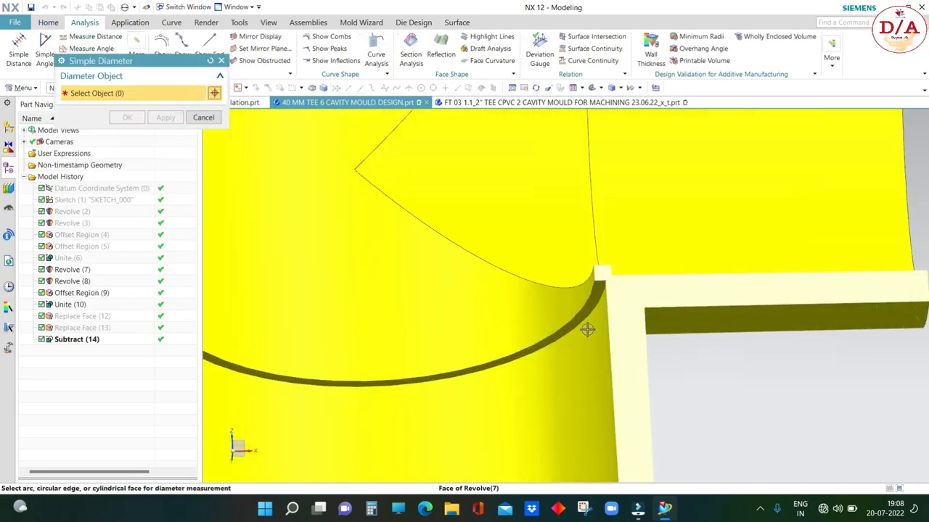
scroll(566, 334, down, 2)
scroll(559, 378, down, 5)
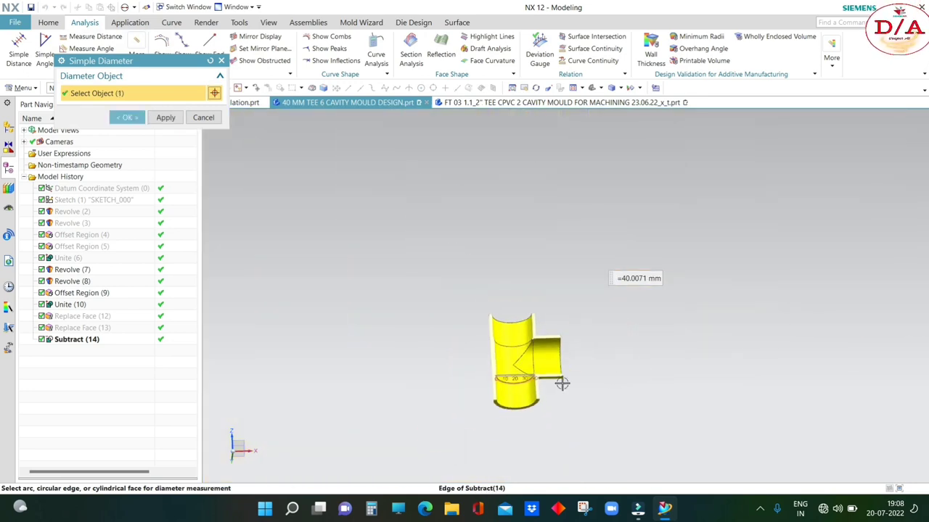
key(Escape)
Step: Orient the hollow tee upright in an isometric view with the branch facing front
key(ctrl+alt+f)
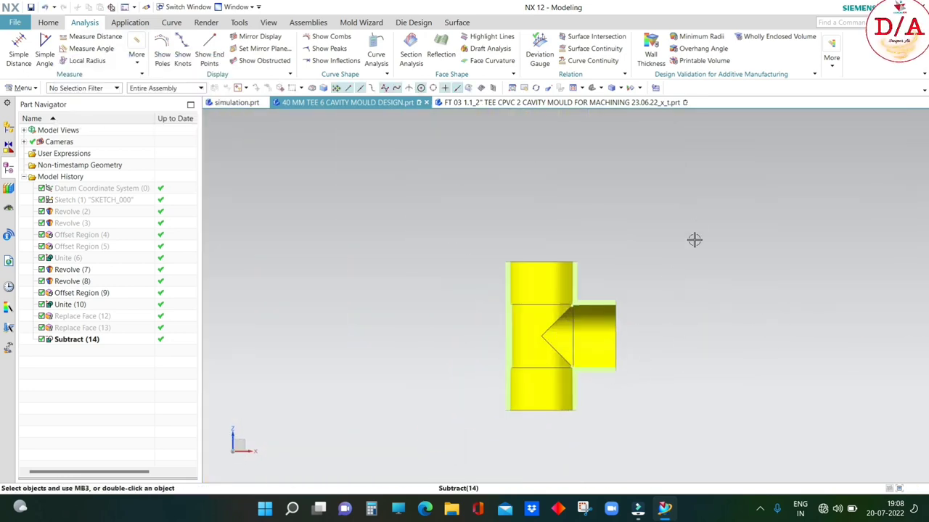
right_click(697, 225)
click(766, 218)
mouse_move(767, 227)
mouse_down()
mouse_move(716, 352)
mouse_move(768, 336)
mouse_move(722, 289)
mouse_move(752, 327)
mouse_up()
middle_drag(752, 327, 759, 322)
scroll(565, 328, down, 1)
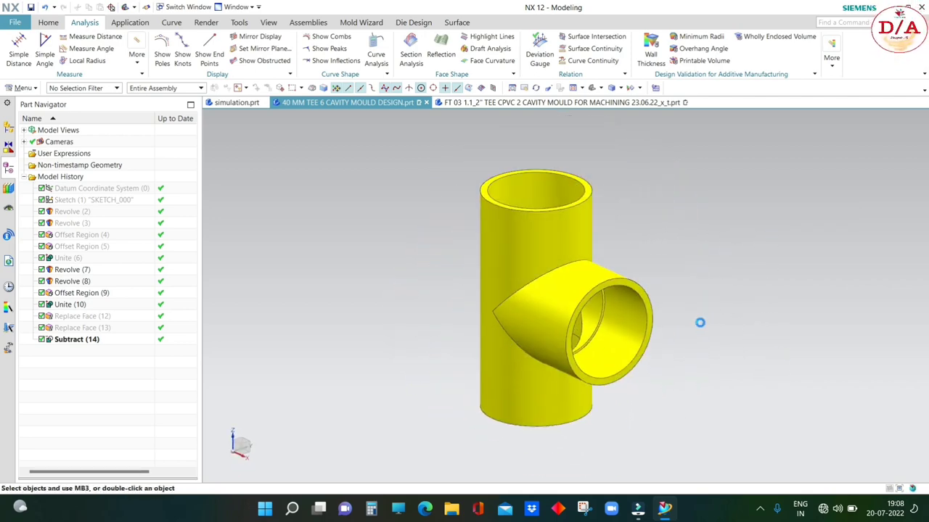
Step: Orbit the single non-parametric tee body and return to the isometric view
scroll(621, 231, up, 2)
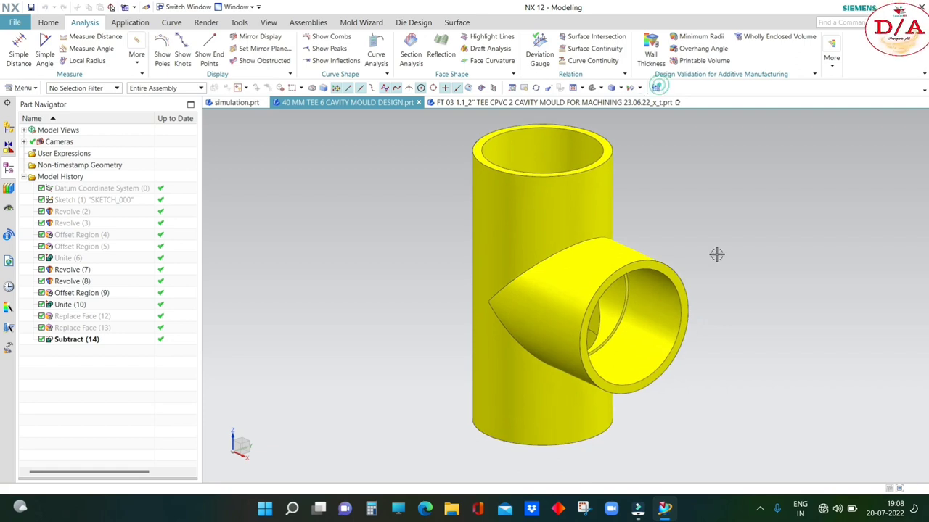
mouse_move(716, 254)
middle_down()
mouse_move(730, 306)
mouse_move(590, 325)
mouse_move(558, 284)
middle_up()
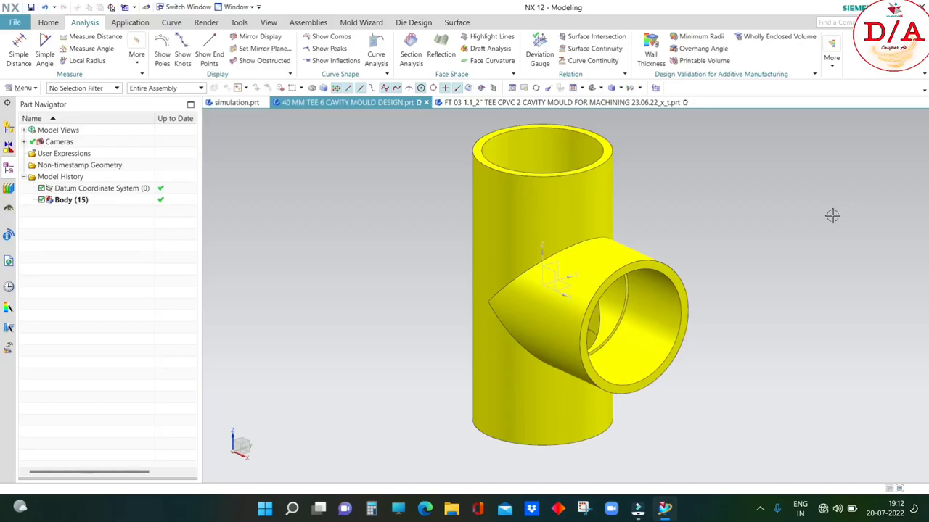
mouse_move(737, 277)
middle_down()
mouse_move(733, 305)
mouse_move(764, 224)
mouse_move(649, 216)
mouse_move(668, 276)
mouse_move(735, 259)
mouse_move(740, 234)
middle_up()
key(End)
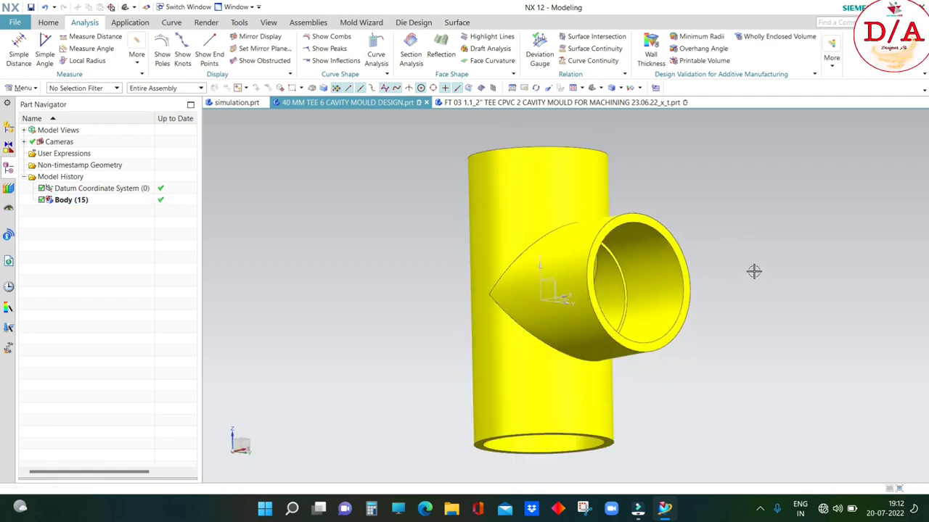
Step: Inspect the tee's top and branch openings, then save the part
middle_drag(721, 242, 721, 243)
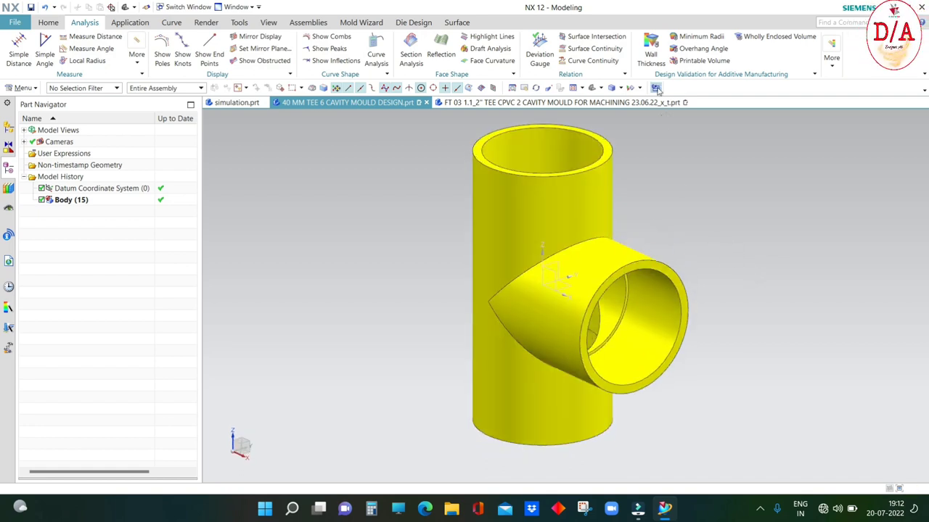
mouse_move(706, 215)
middle_down()
mouse_move(738, 253)
mouse_move(694, 235)
mouse_move(715, 247)
mouse_move(704, 216)
middle_up()
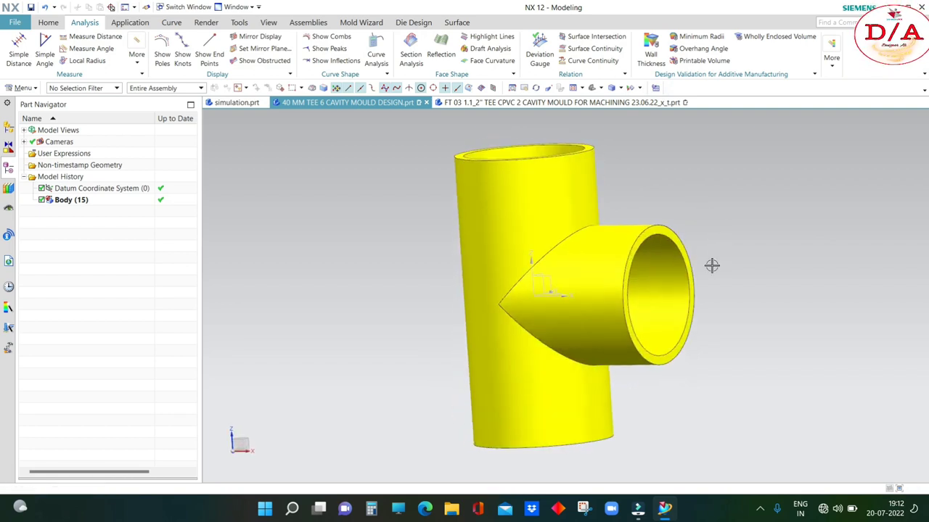
middle_drag(740, 262, 738, 261)
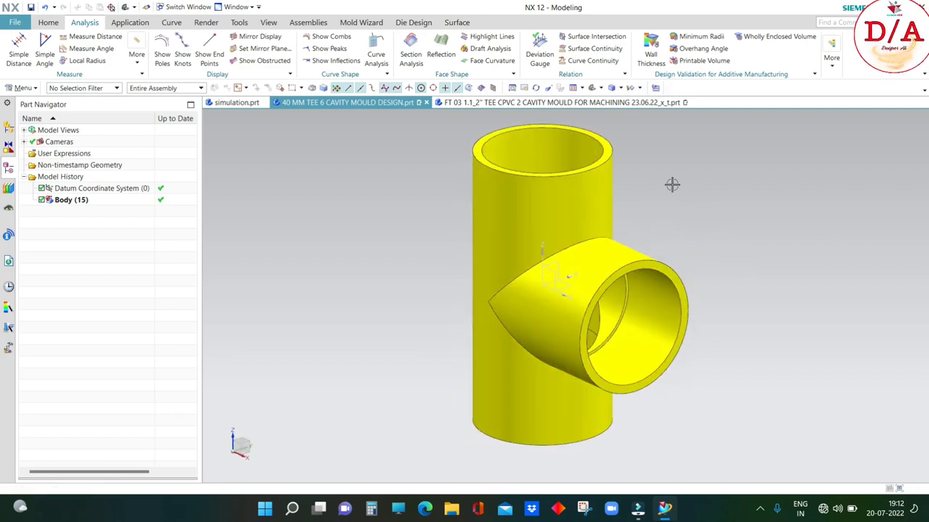
mouse_move(727, 226)
middle_down()
mouse_move(750, 259)
mouse_move(733, 309)
middle_up()
key(ctrl+s)
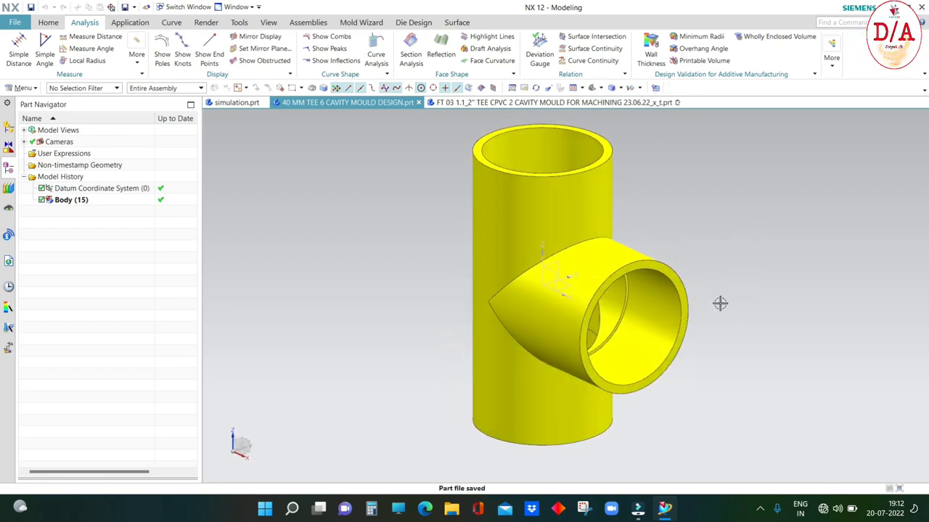
click(54, 22)
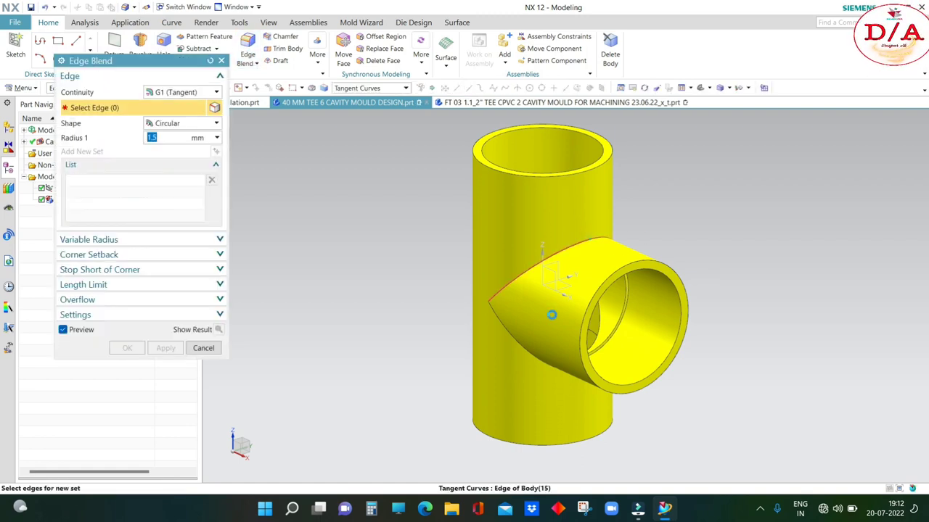
Step: Blend the two branch-to-pipe intersection edges with a 2 mm radius
click(551, 314)
middle_drag(551, 314, 529, 331)
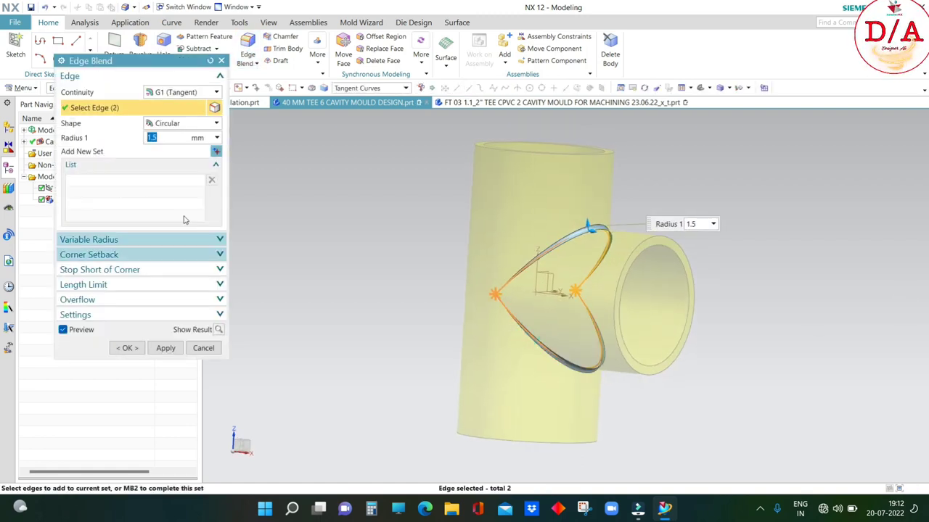
text(2)
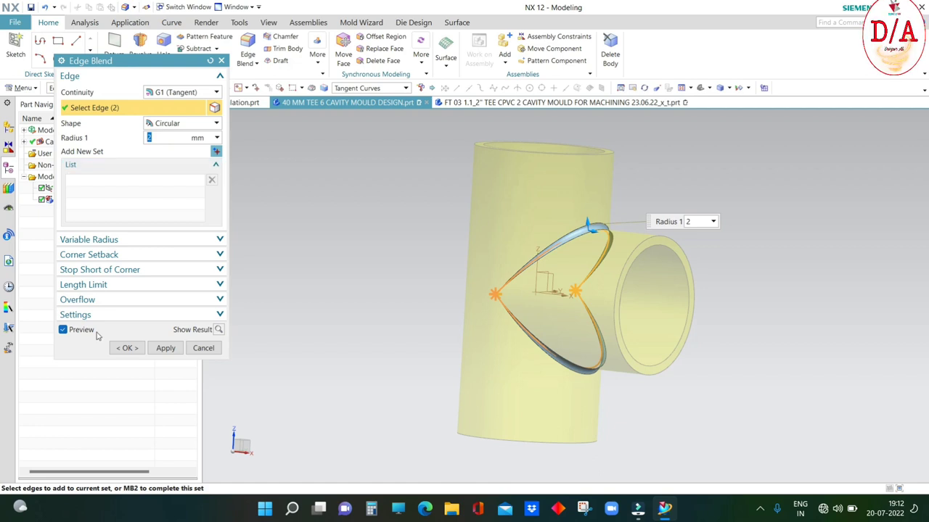
click(127, 348)
Step: Orbit from the front view to inspect the 2 mm blend and branch opening
key(ctrl+alt+f)
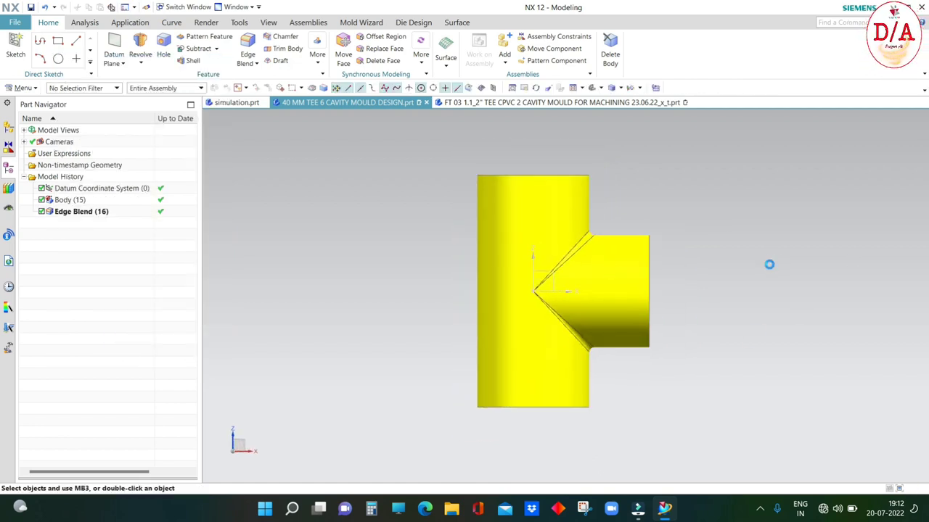
middle_drag(769, 264, 706, 287)
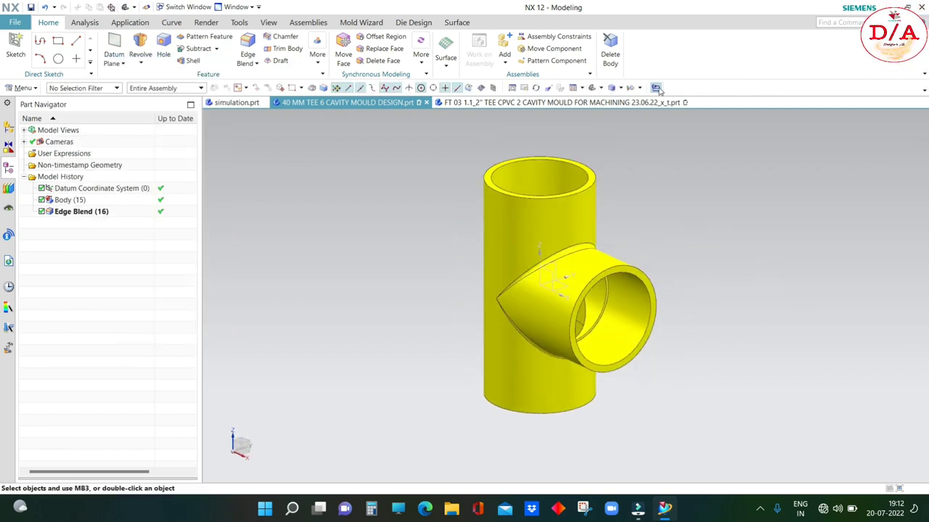
middle_drag(683, 216, 737, 252)
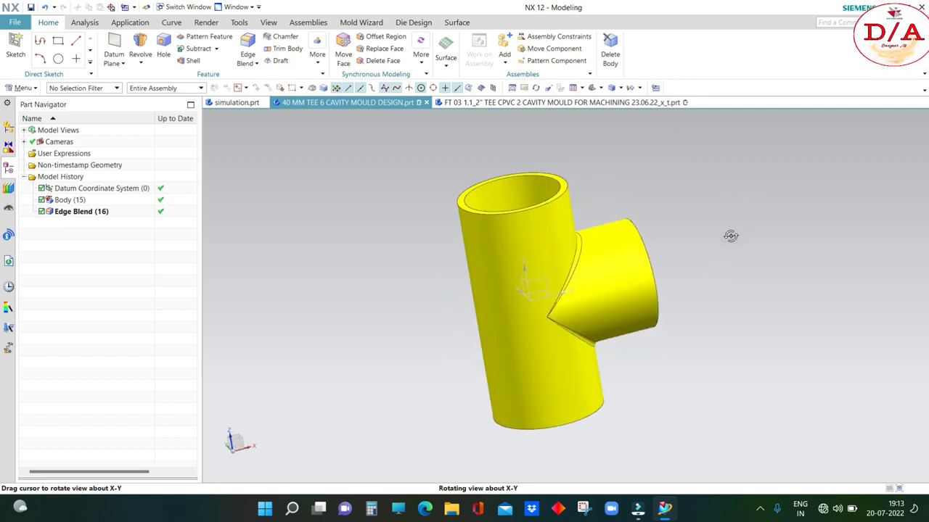
key(ctrl+alt+f)
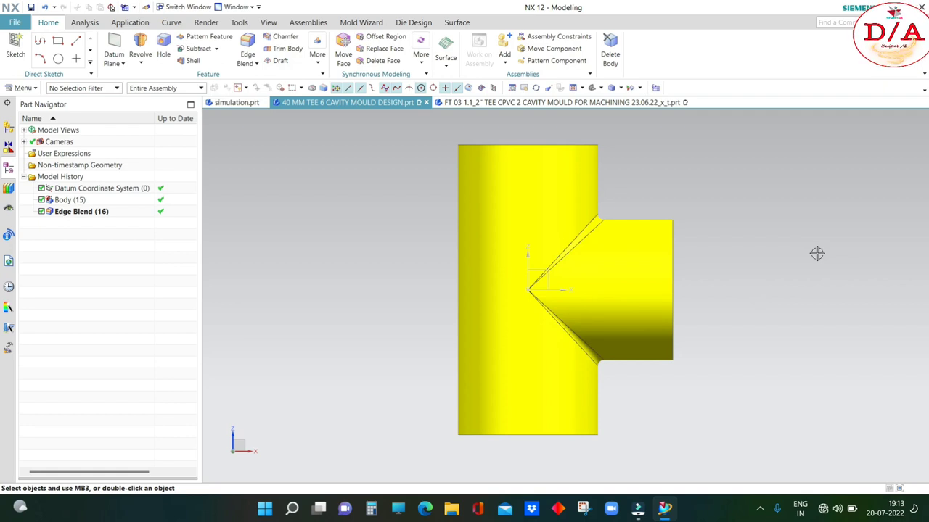
middle_drag(803, 267, 723, 249)
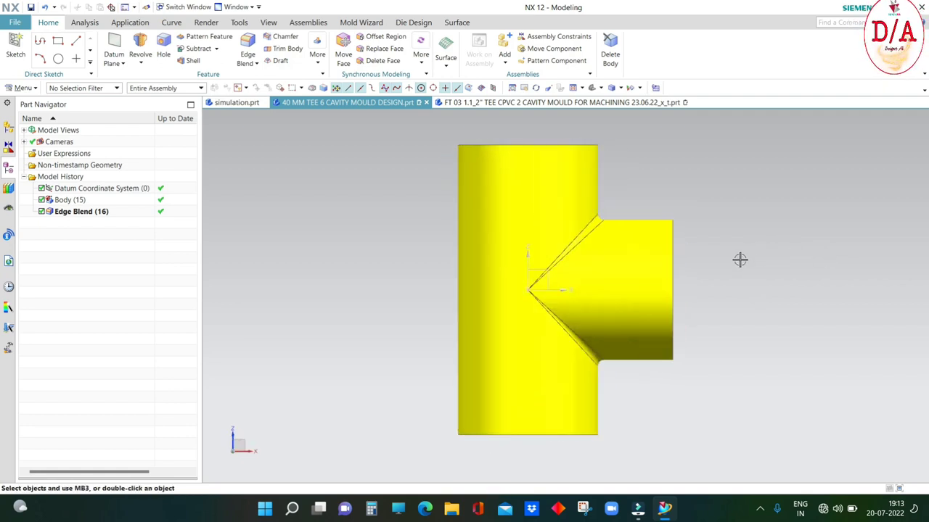
mouse_move(708, 253)
middle_down()
mouse_move(743, 254)
mouse_move(745, 226)
middle_up()
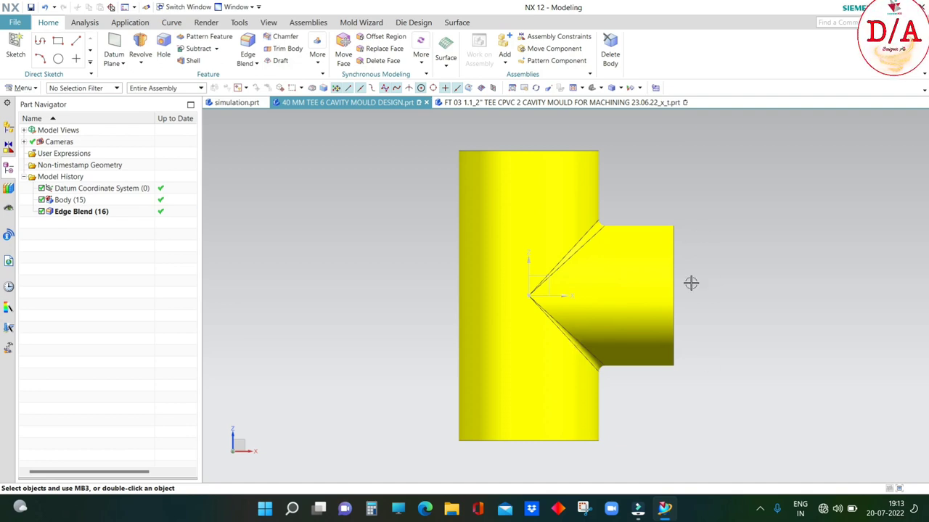
mouse_move(690, 283)
middle_down()
mouse_move(805, 295)
mouse_move(781, 269)
mouse_move(715, 305)
mouse_move(718, 264)
mouse_move(730, 284)
mouse_move(719, 297)
mouse_move(714, 290)
middle_up()
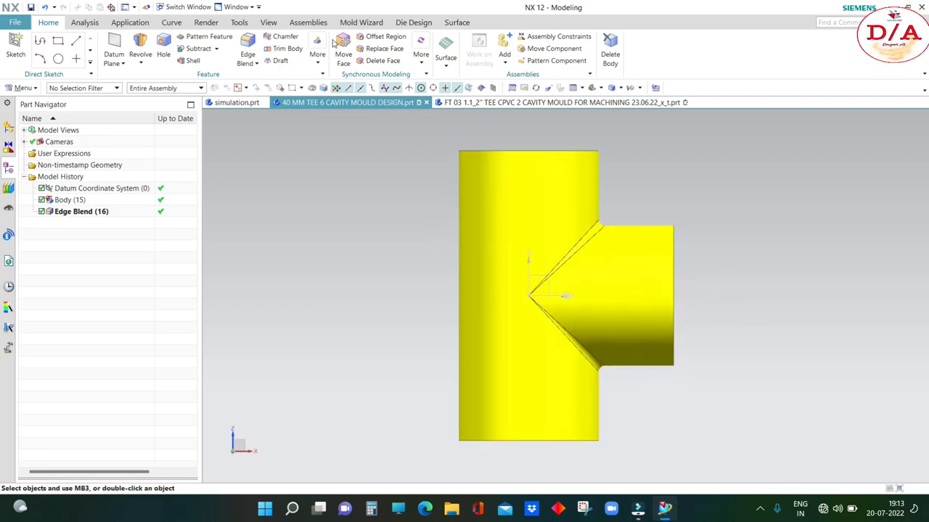
click(319, 52)
click(692, 254)
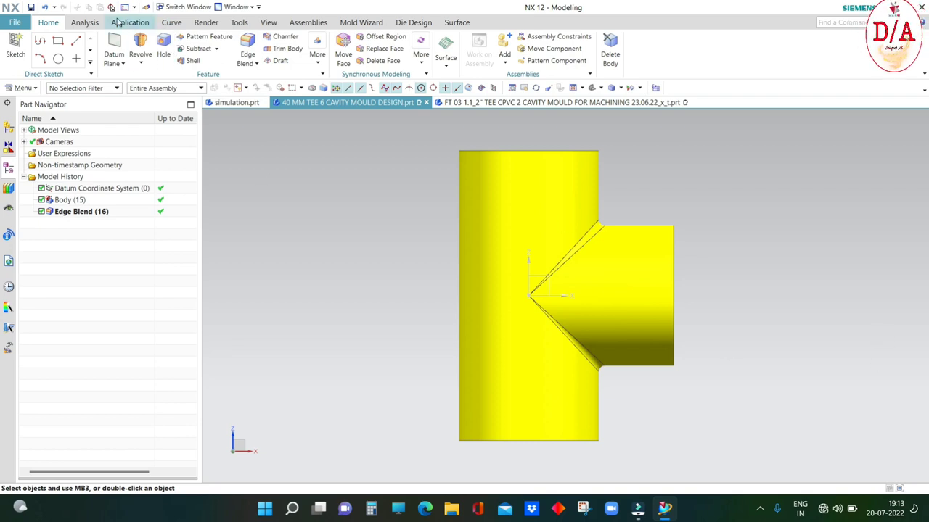
Step: Start an Offset Surface with the Single Face selection rule
click(457, 23)
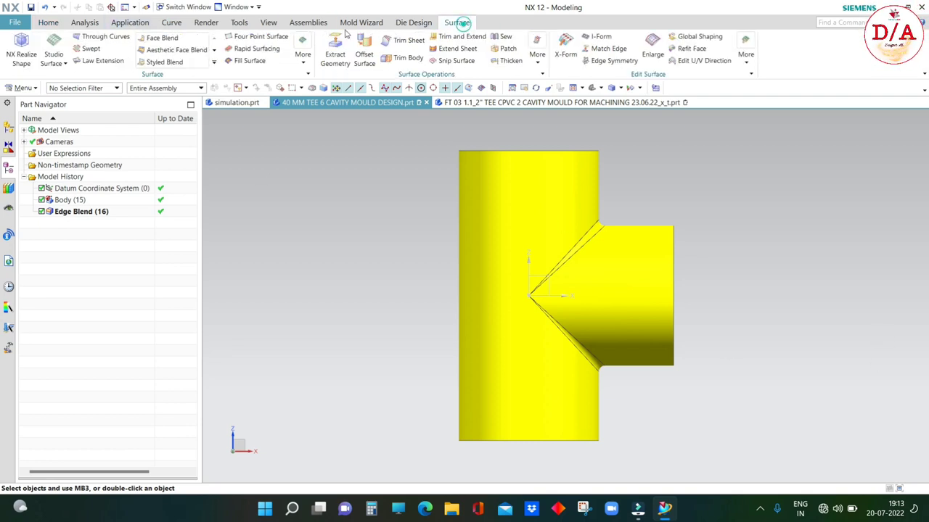
click(364, 58)
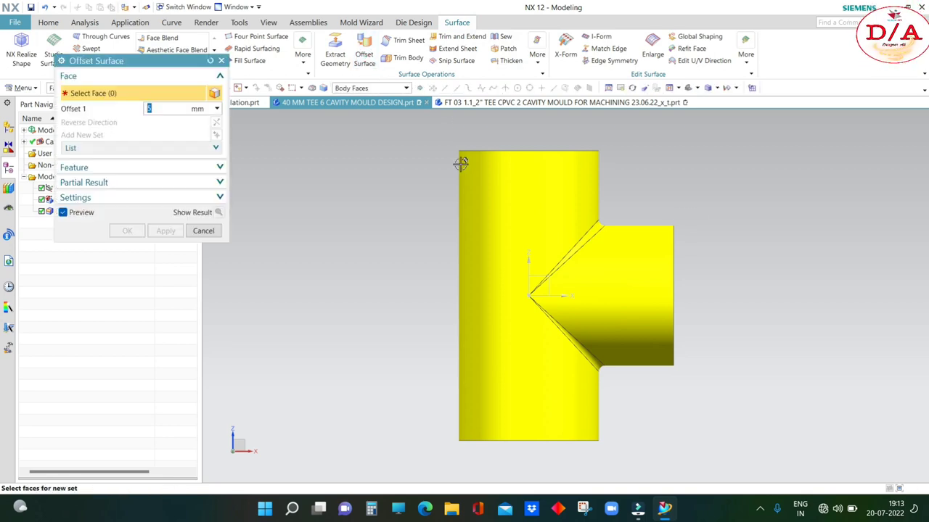
click(384, 89)
click(363, 101)
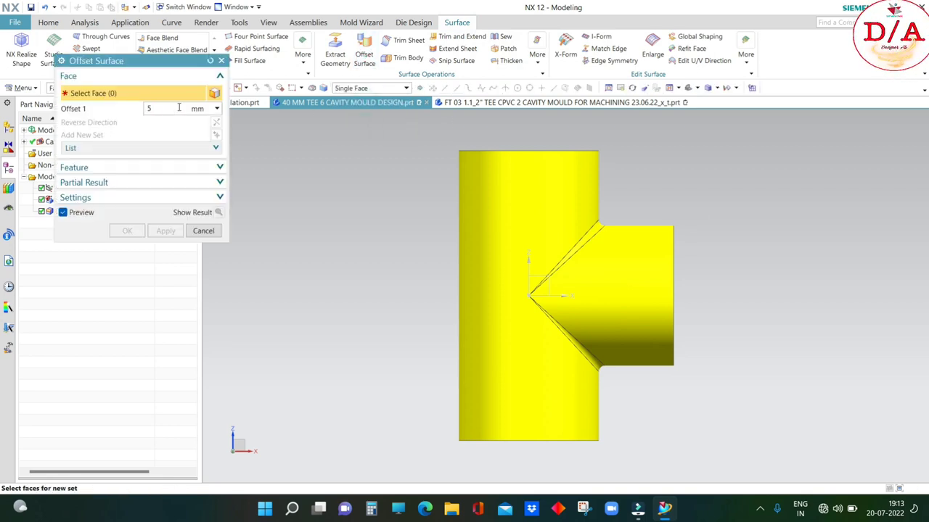
Step: Select the first five inner bore faces of the tee for the offset
middle_drag(618, 226, 564, 218)
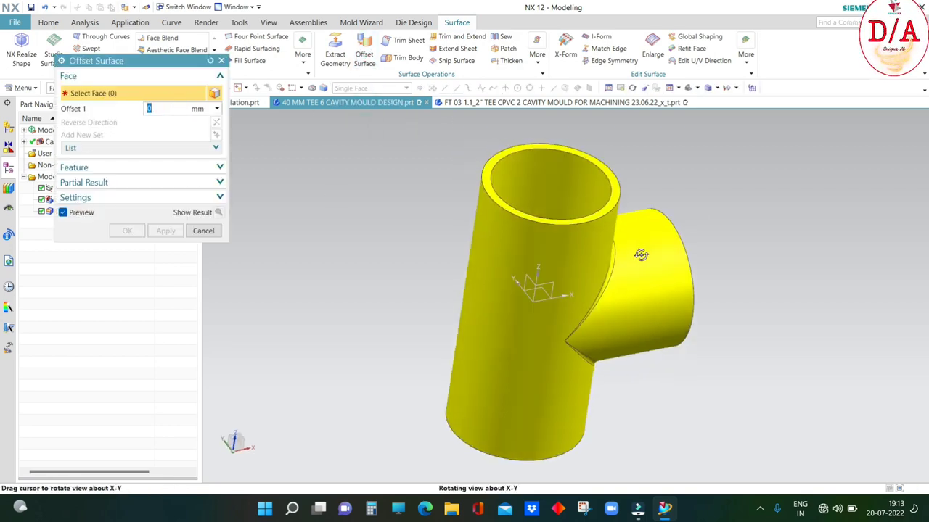
scroll(563, 217, up, 3)
click(506, 227)
scroll(506, 227, up, 2)
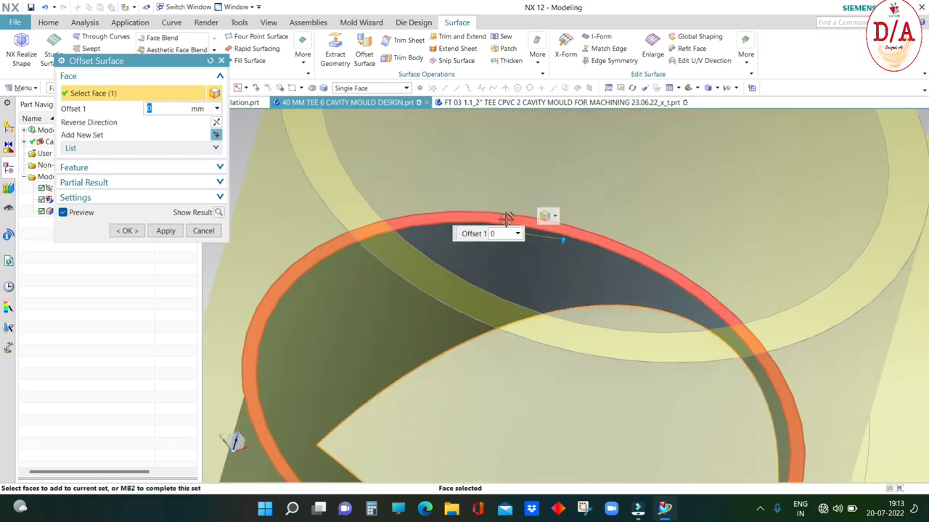
click(489, 172)
scroll(489, 172, down, 3)
scroll(489, 157, down, 3)
scroll(508, 218, down, 3)
click(529, 287)
middle_drag(529, 286, 508, 305)
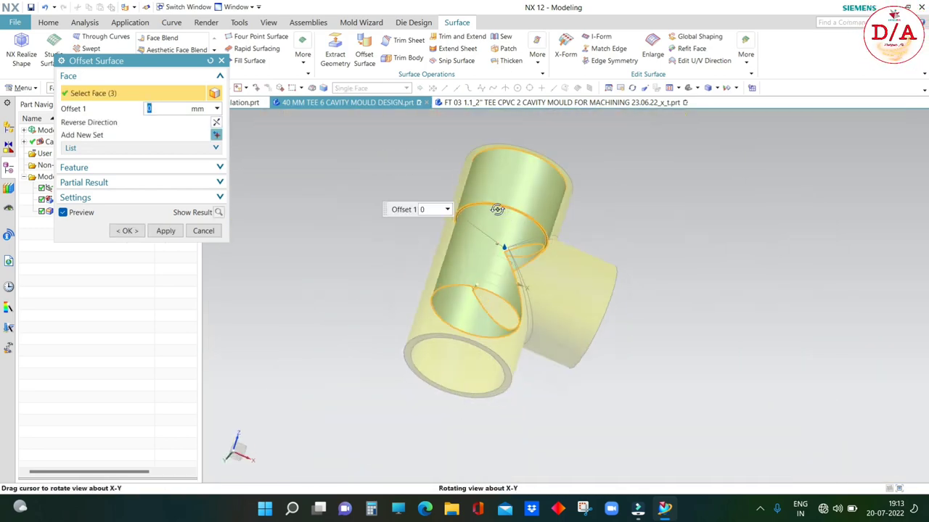
scroll(441, 348, up, 3)
mouse_move(441, 349)
middle_down()
mouse_move(537, 319)
mouse_move(439, 283)
middle_up()
scroll(440, 282, up, 3)
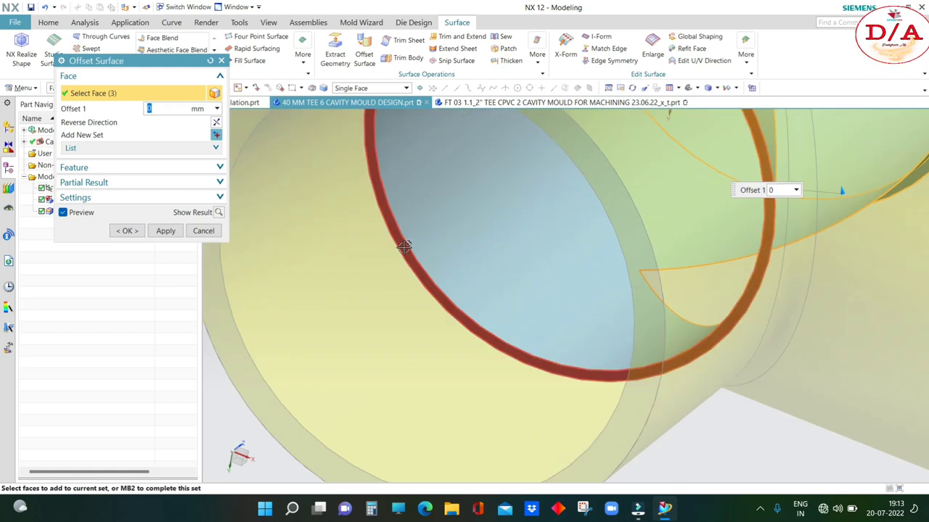
scroll(408, 317, down, 3)
click(408, 317)
click(512, 315)
Step: Add the branch's inner faces, deselect a wrong pick, and apply the 0 mm offset
mouse_move(513, 315)
middle_down()
mouse_move(765, 261)
mouse_move(715, 283)
mouse_move(726, 280)
mouse_move(591, 265)
middle_up()
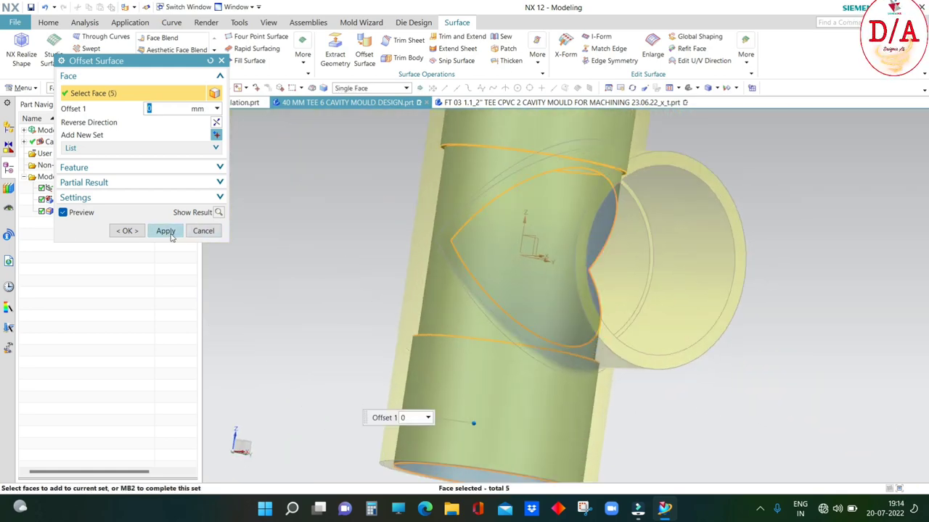
click(638, 261)
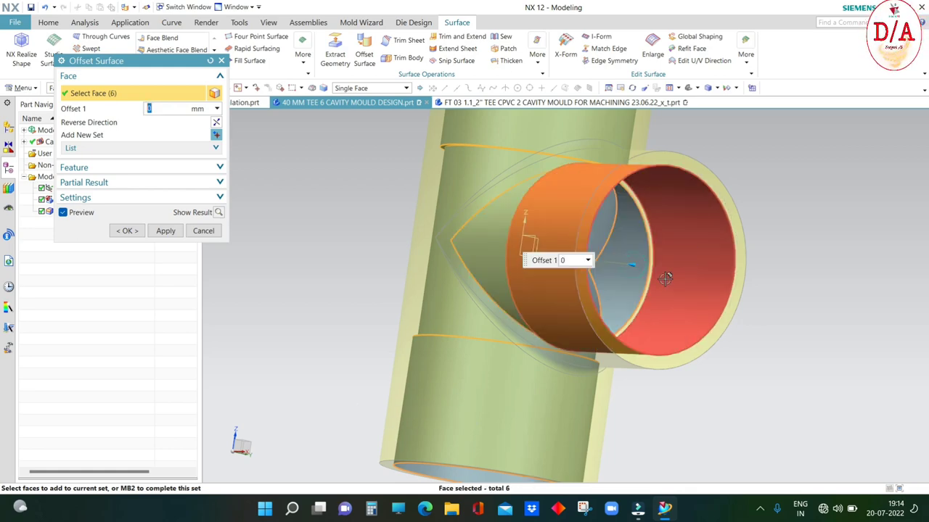
mouse_move(639, 261)
middle_down()
mouse_move(641, 254)
mouse_move(663, 265)
mouse_move(655, 303)
middle_up()
click(655, 295)
scroll(631, 283, up, 3)
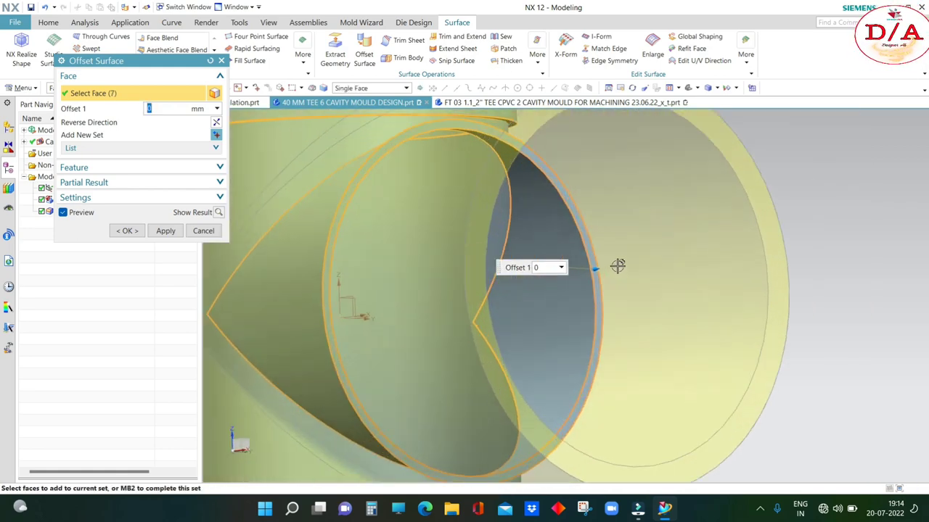
scroll(595, 247, up, 2)
shift+click(585, 239)
scroll(617, 246, down, 5)
mouse_move(643, 253)
middle_down()
mouse_move(684, 334)
mouse_move(686, 305)
mouse_move(684, 329)
mouse_move(621, 296)
middle_up()
scroll(638, 305, down, 3)
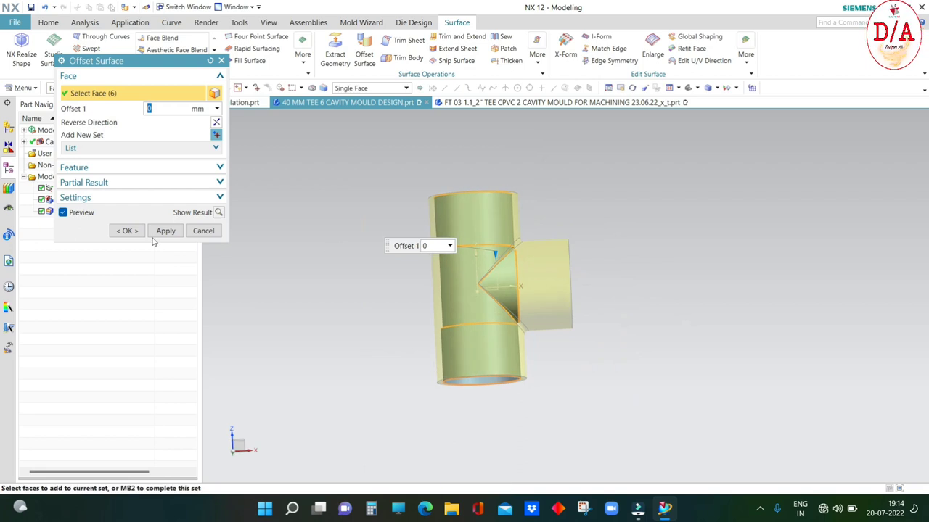
click(125, 232)
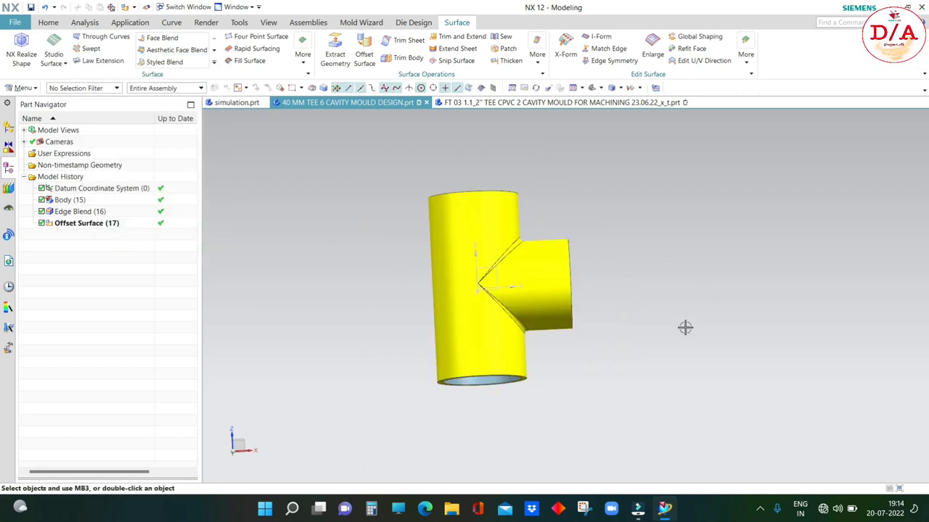
Step: Hide the yellow solid tee body, leaving only the offset inner surface
key(ctrl+shift+i)
mouse_move(671, 267)
middle_down()
mouse_move(696, 312)
mouse_move(650, 276)
middle_up()
click(547, 259)
middle_click(716, 301)
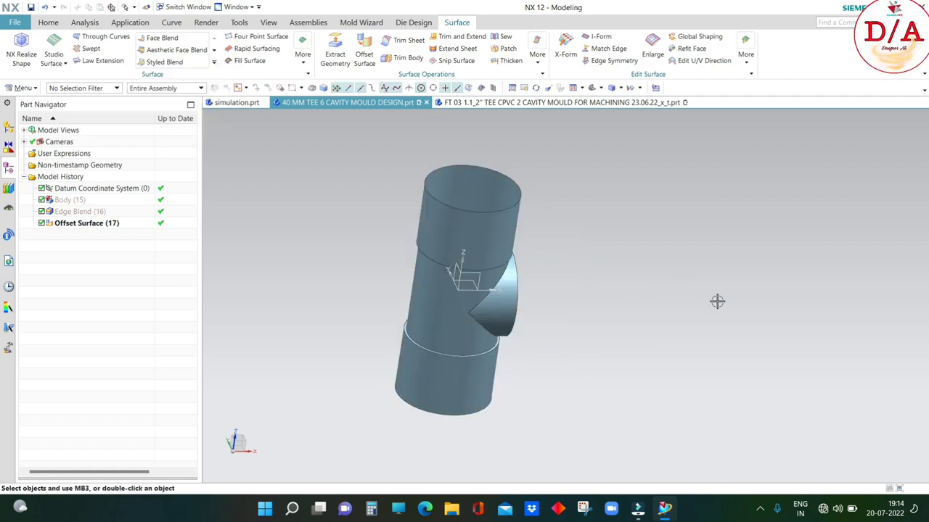
scroll(725, 291, up, 3)
middle_drag(670, 280, 698, 263)
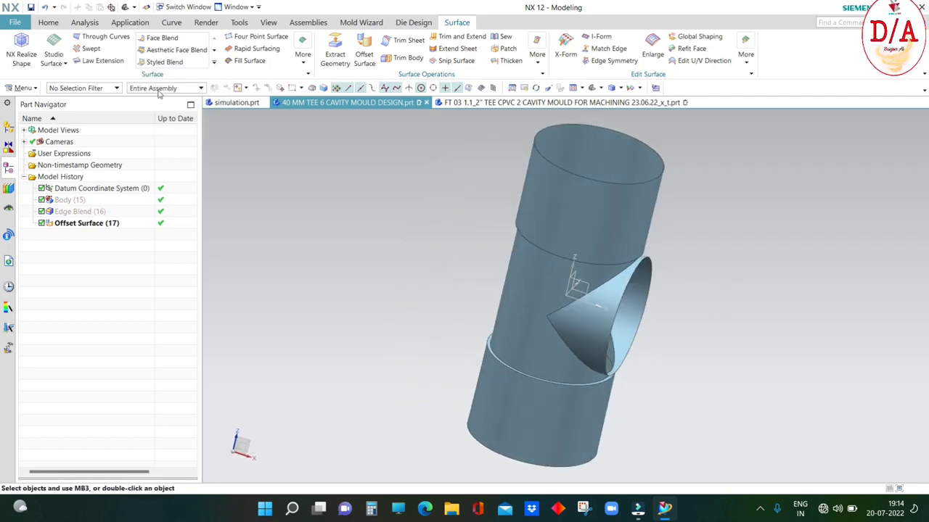
Step: Cap the top opening of the offset surface with a Bounded Plane
click(49, 22)
click(318, 55)
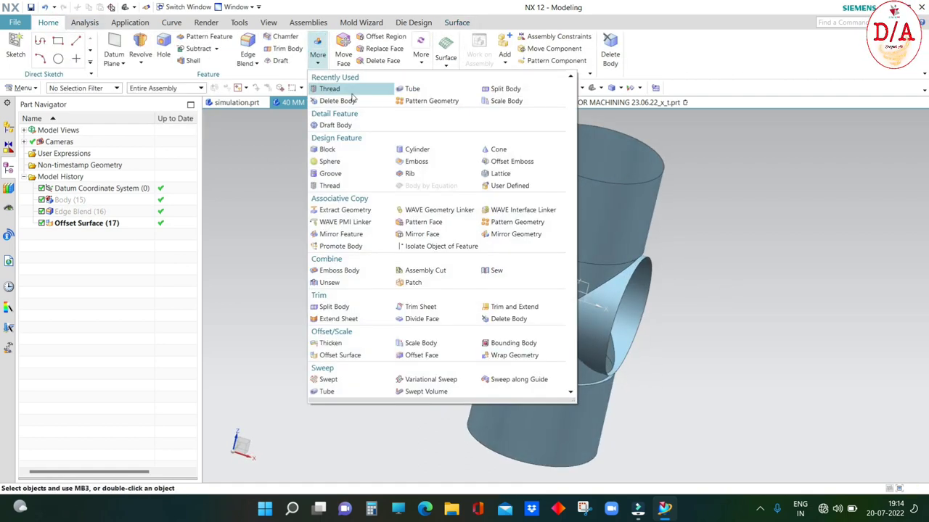
click(78, 27)
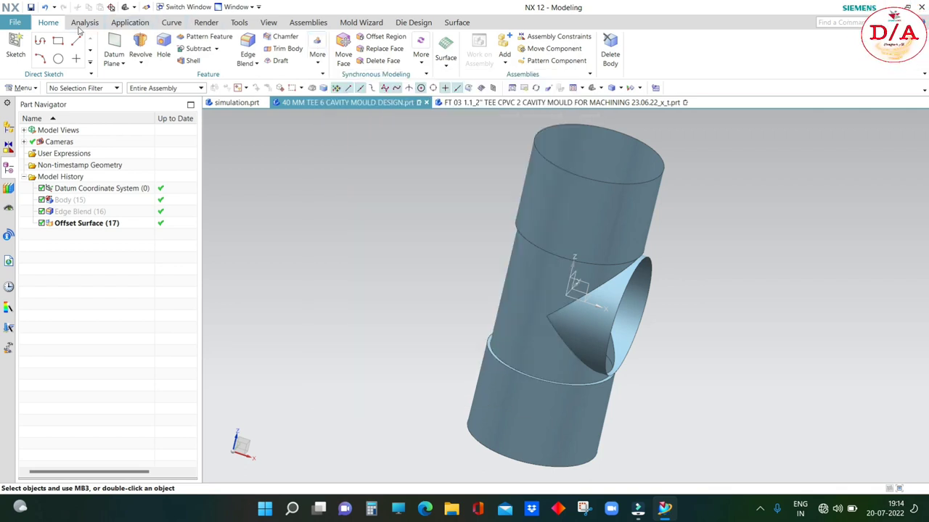
click(452, 25)
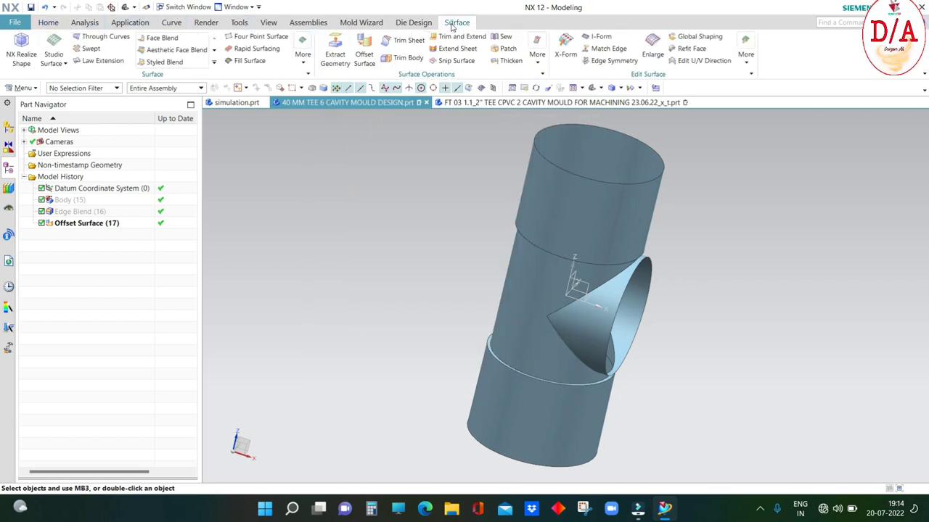
click(312, 67)
click(336, 107)
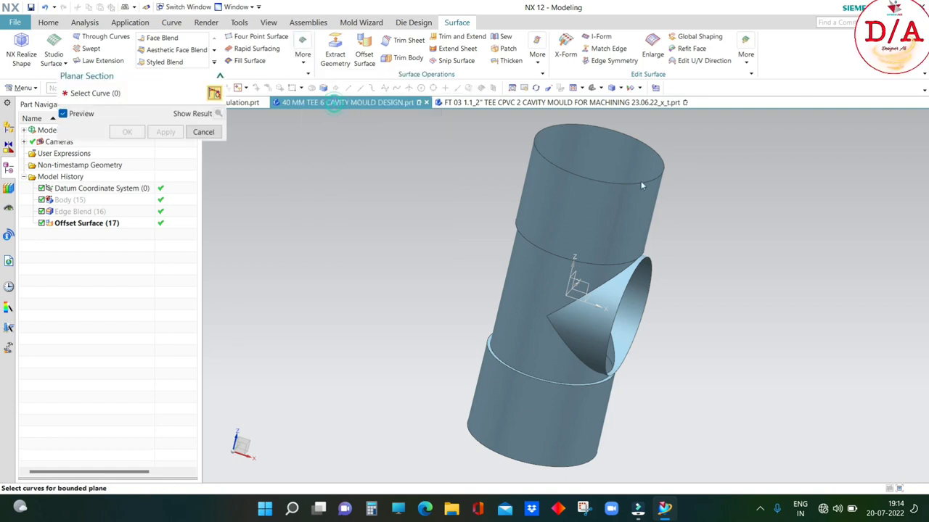
click(638, 142)
click(166, 132)
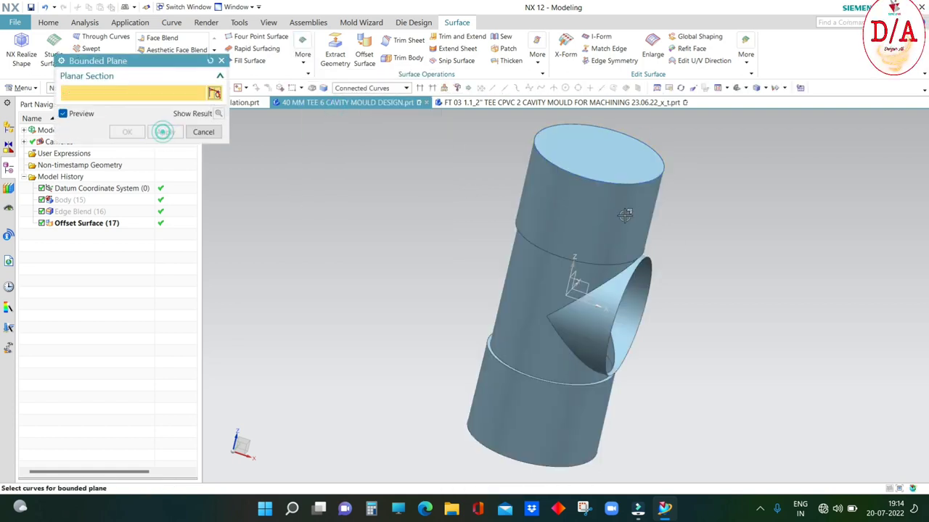
Step: Cap the side and bottom openings with Bounded Planes, then section to inspect
middle_drag(580, 291, 647, 249)
click(634, 249)
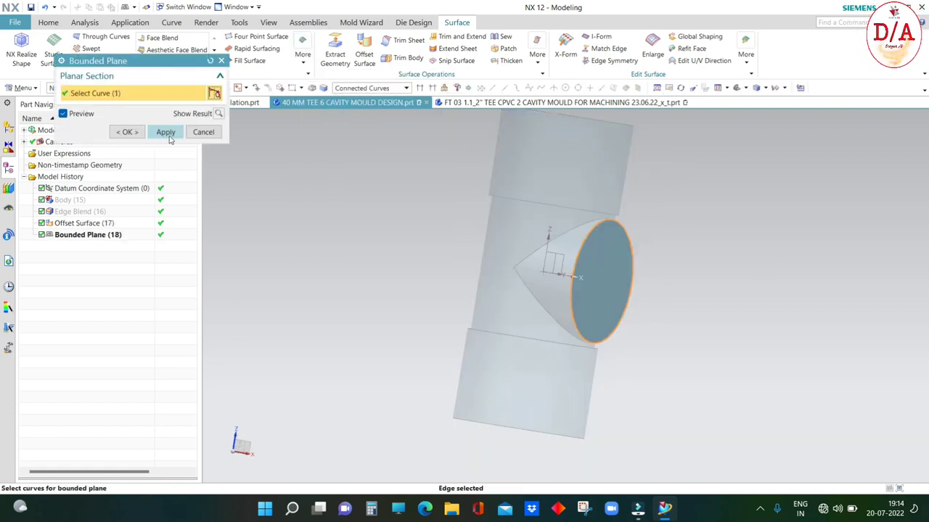
click(170, 137)
middle_drag(608, 298, 571, 342)
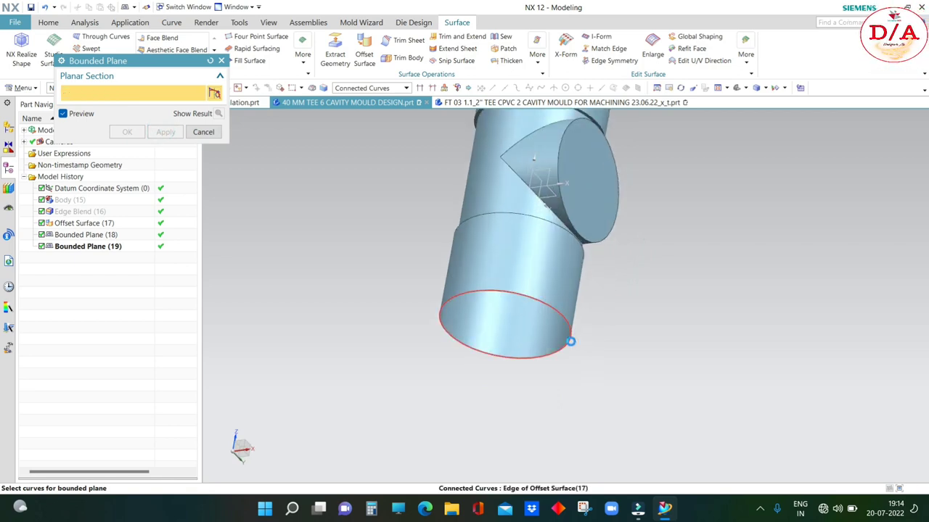
click(571, 341)
click(127, 132)
mouse_move(450, 314)
middle_down()
mouse_move(581, 312)
mouse_move(522, 145)
middle_up()
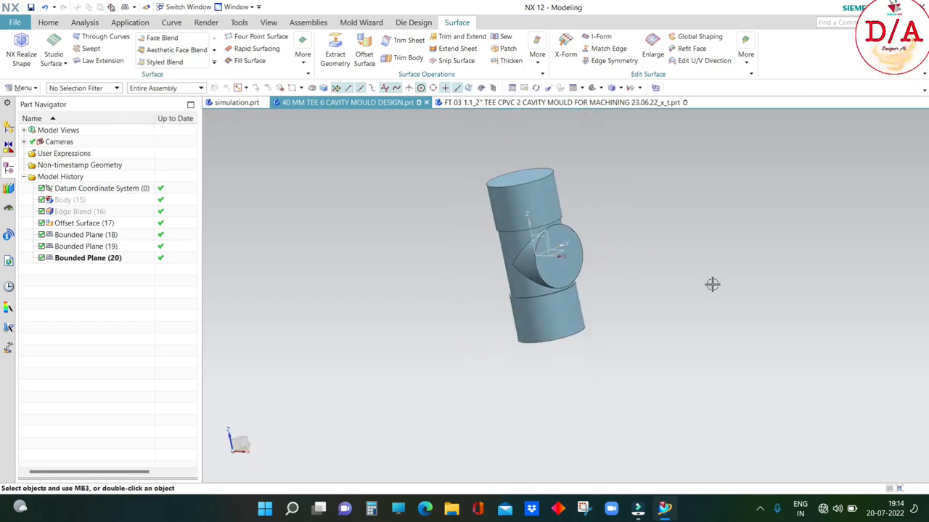
key(ctrl+h)
mouse_move(667, 269)
middle_down()
mouse_move(703, 199)
mouse_move(726, 248)
mouse_move(690, 221)
mouse_move(715, 237)
middle_up()
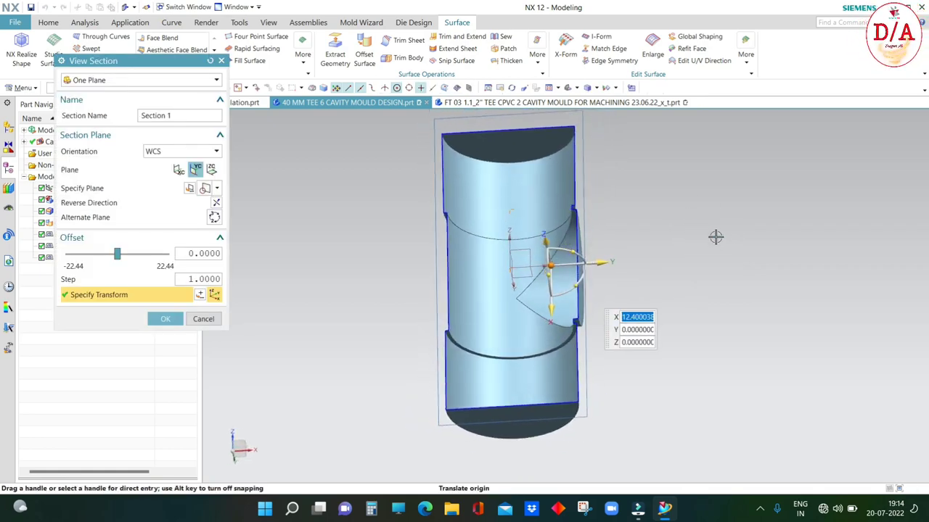
Step: Sew the offset sheet as target with the three bounded-plane caps as tools
key(Escape)
mouse_move(711, 291)
middle_down()
mouse_move(644, 143)
mouse_move(512, 32)
middle_up()
click(502, 39)
scroll(636, 265, down, 2)
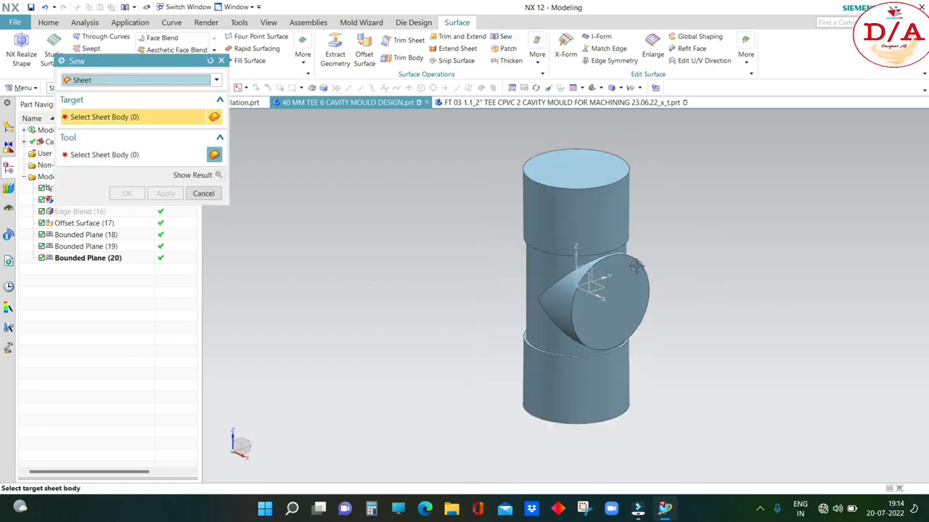
click(618, 225)
scroll(545, 182, down, 2)
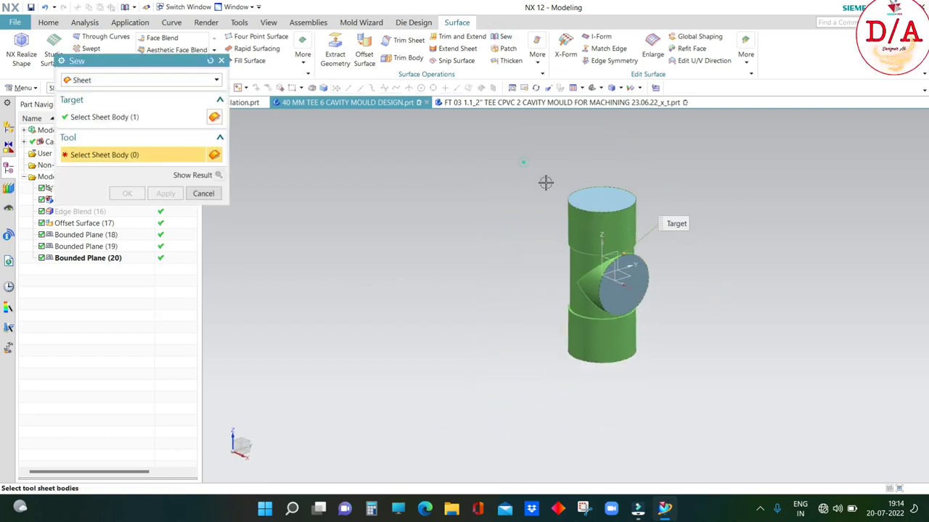
drag(523, 163, 703, 392)
mouse_move(692, 363)
middle_down()
mouse_move(728, 288)
mouse_move(731, 314)
mouse_move(725, 292)
middle_up()
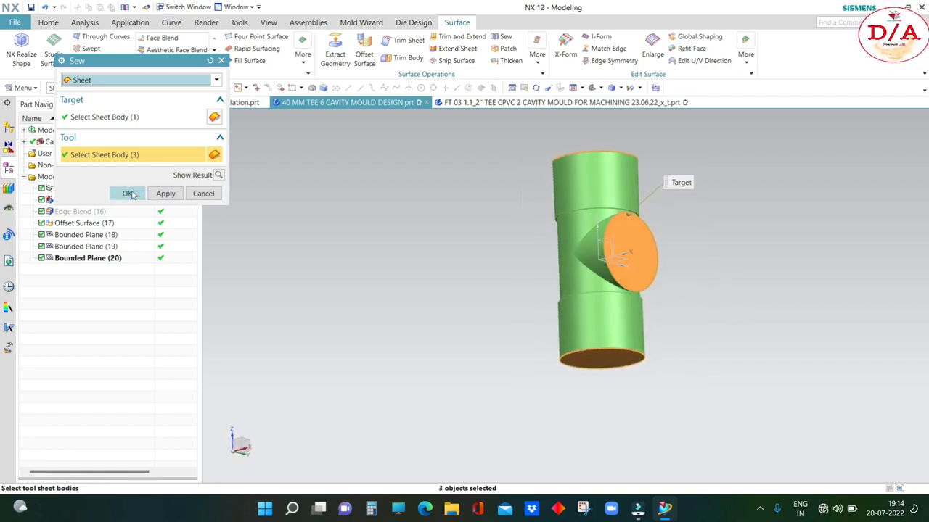
click(130, 194)
Step: Fit and section the sewn core to confirm it is solid
key(ctrl+f)
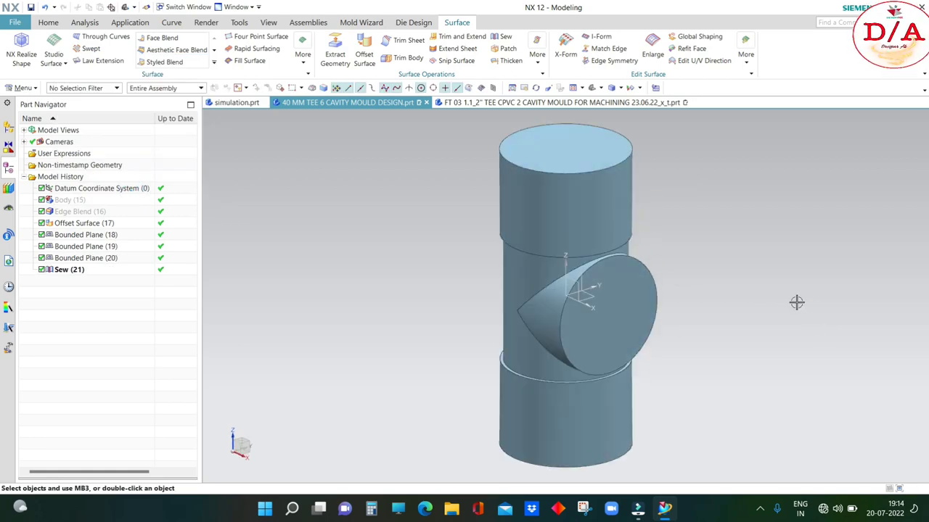
key(ctrl+h)
mouse_move(705, 321)
middle_down()
mouse_move(718, 300)
mouse_move(678, 242)
middle_up()
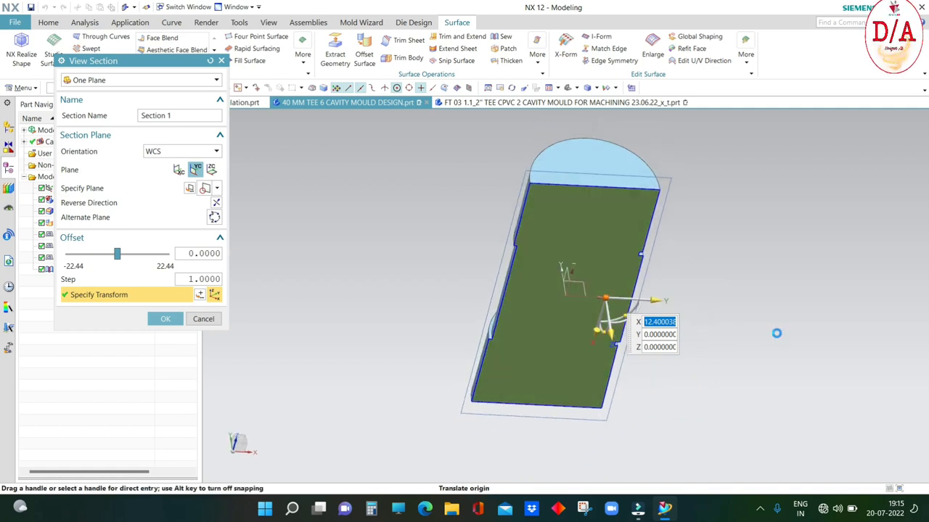
key(Escape)
key(Home)
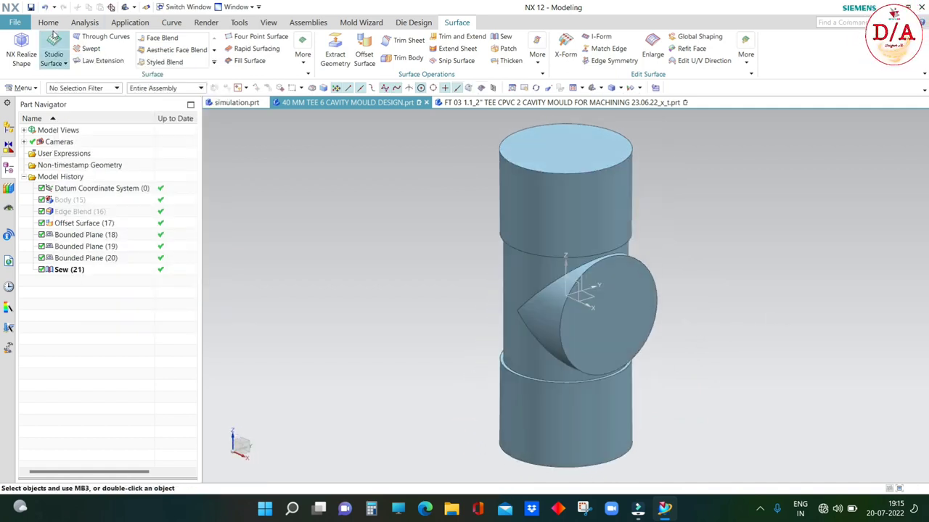
Step: Delete the branch's curved face and end cap from the sewn core
click(48, 22)
click(379, 60)
scroll(617, 316, up, 1)
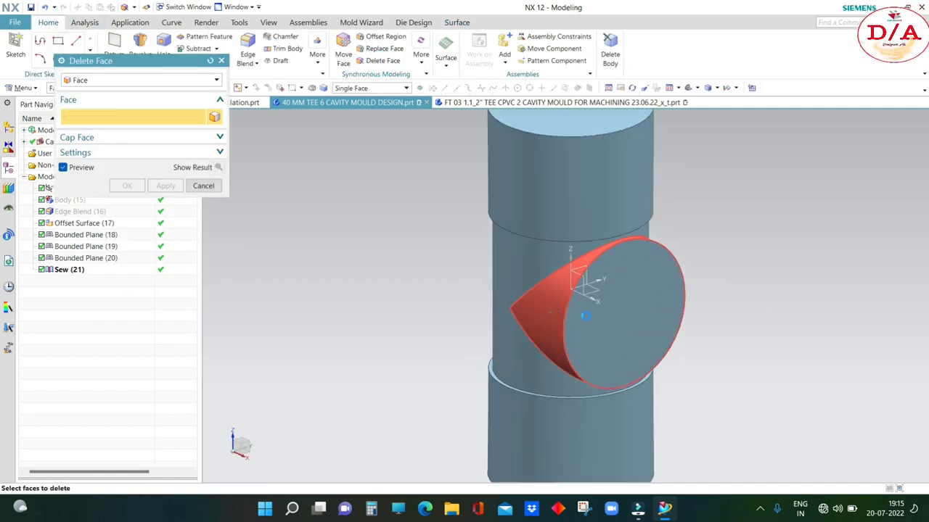
click(617, 316)
click(632, 315)
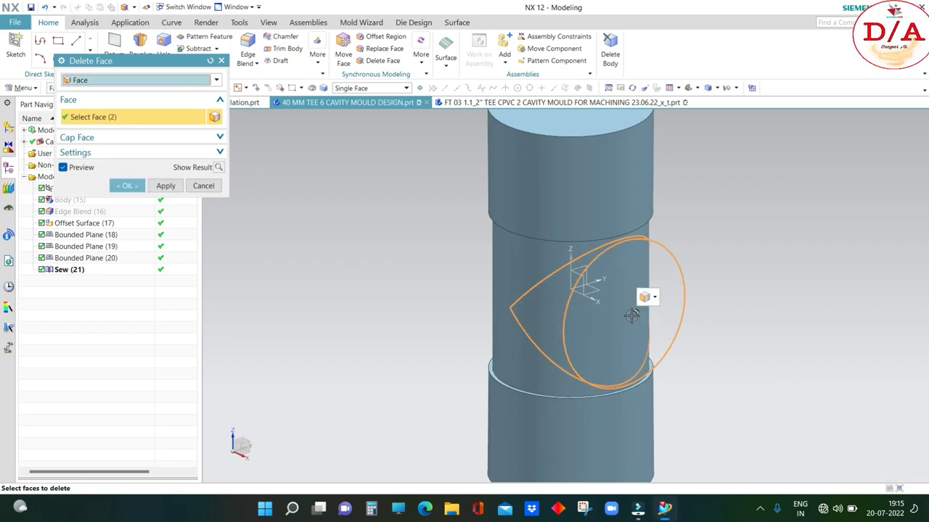
click(127, 186)
mouse_move(665, 319)
middle_down()
mouse_move(592, 299)
mouse_move(627, 213)
mouse_move(645, 291)
mouse_move(761, 278)
middle_up()
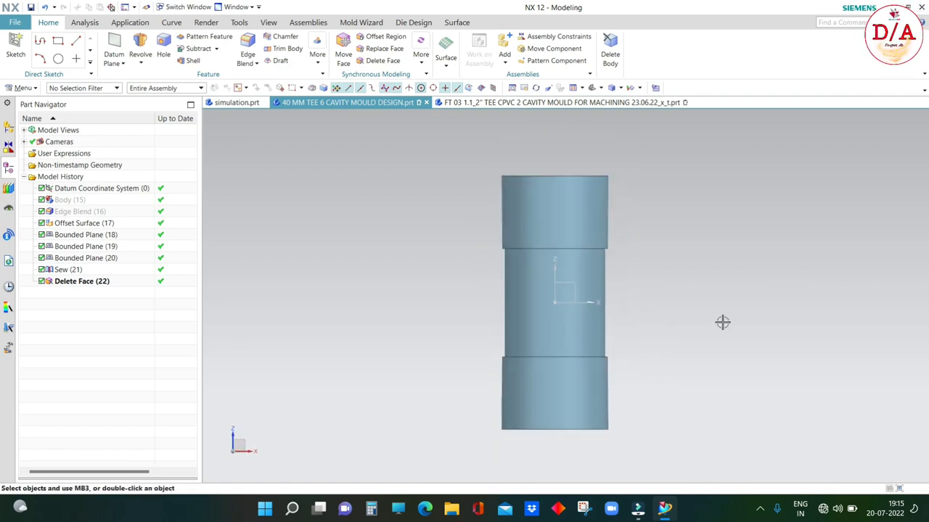
middle_drag(713, 316, 476, 89)
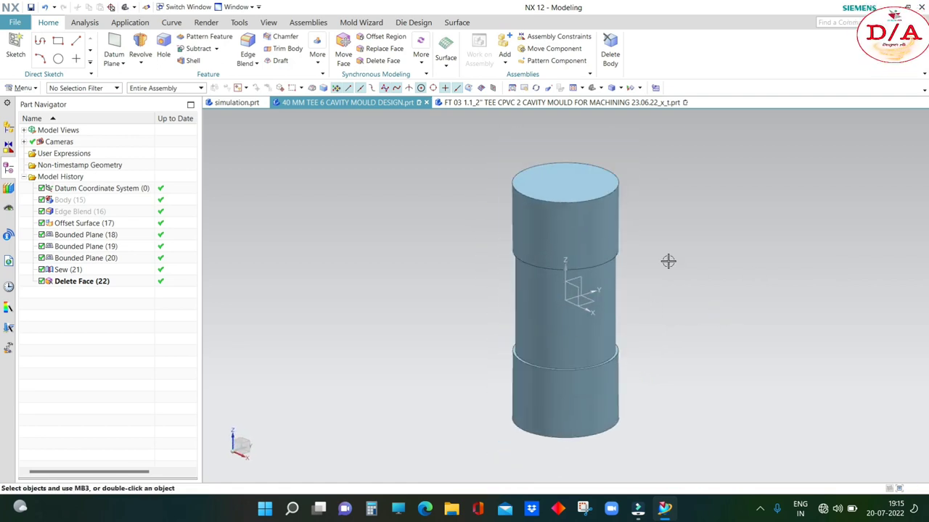
Step: Show all bodies so the yellow tee reappears, then begin Edit Object Display
key(ctrl+z)
key(ctrl+b)
click(615, 207)
middle_click(815, 296)
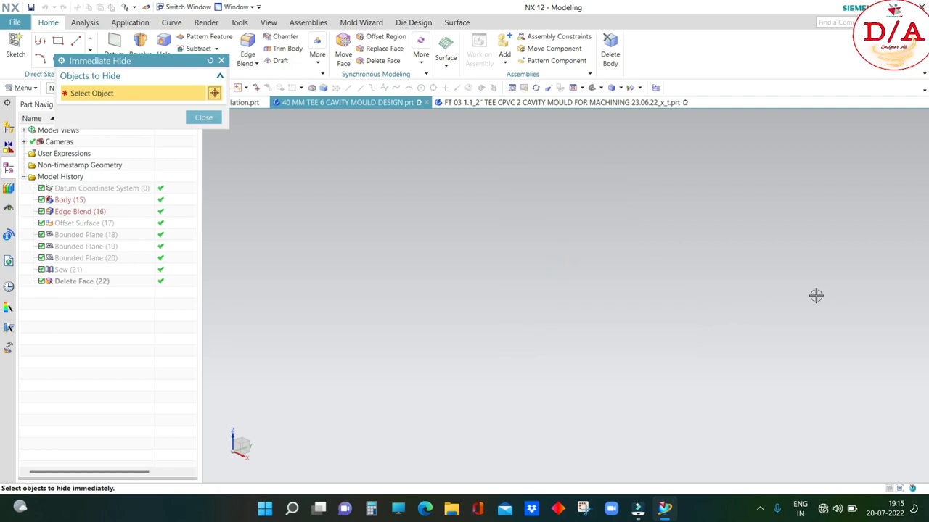
key(ctrl+shift+u)
mouse_move(735, 315)
middle_down()
mouse_move(677, 310)
mouse_move(770, 330)
middle_up()
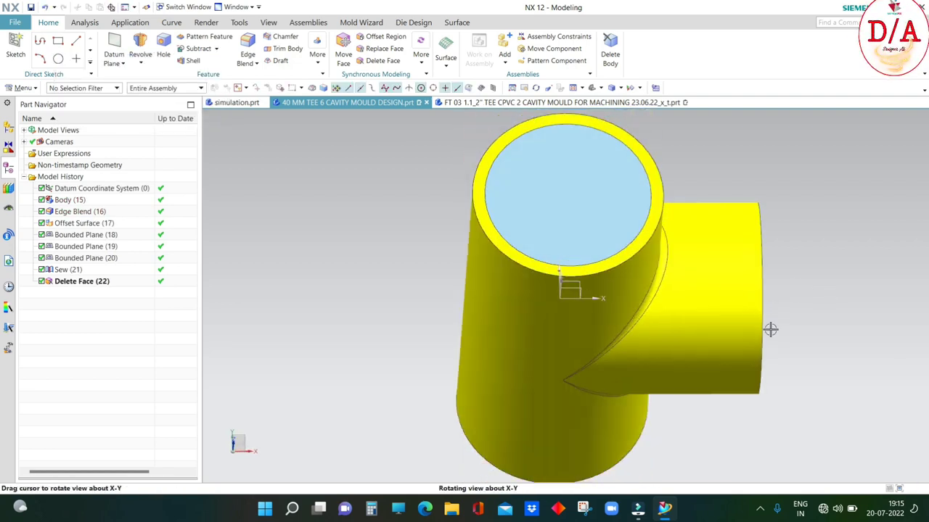
middle_drag(834, 332, 823, 329)
key(ctrl+j)
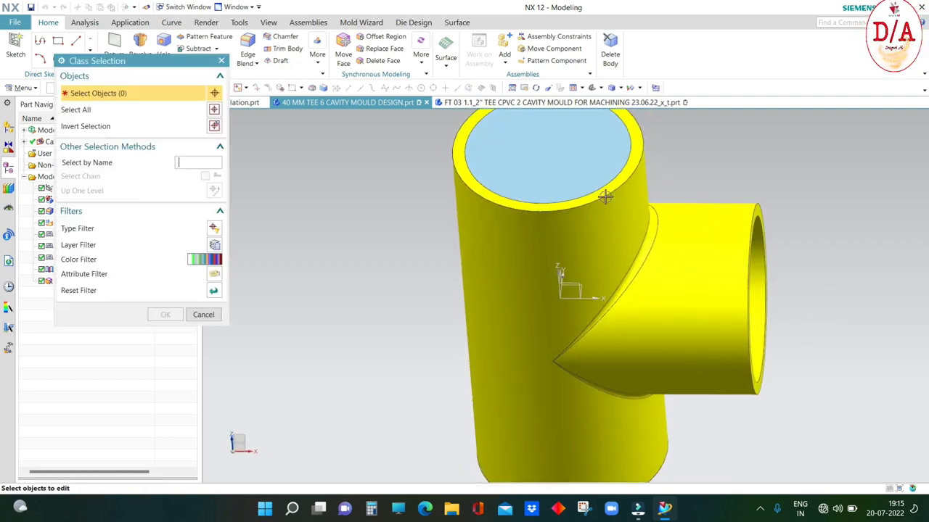
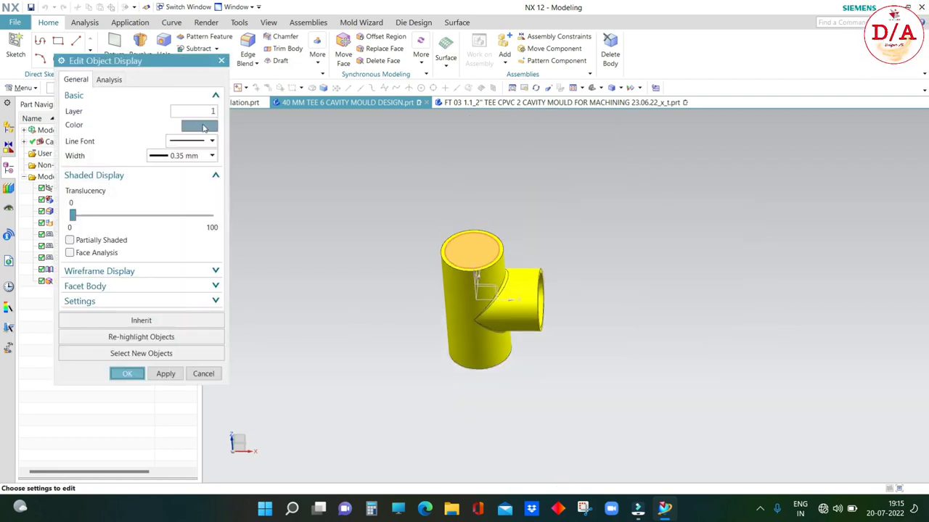
Step: Set the body's display colour to white, then turn the tee to a front view
click(204, 128)
click(187, 124)
click(164, 477)
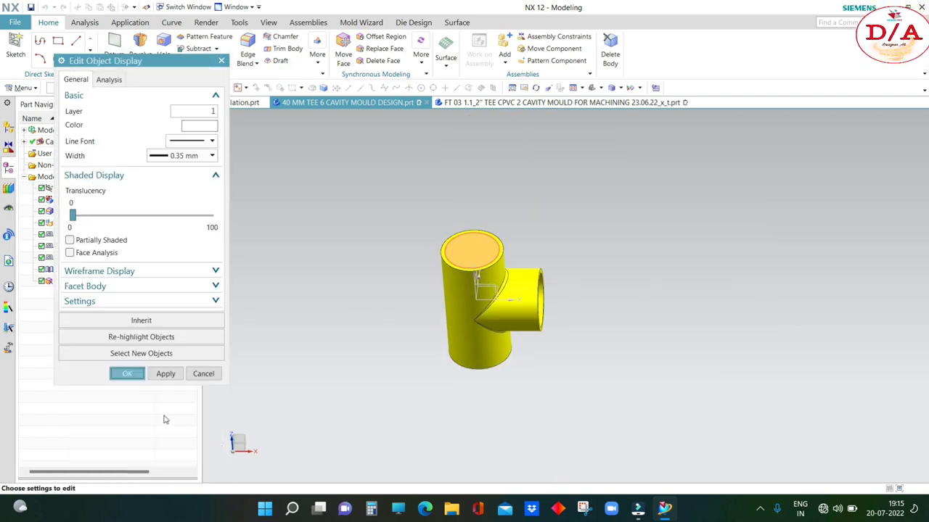
click(128, 375)
mouse_move(676, 338)
middle_down()
mouse_move(742, 282)
mouse_move(679, 294)
middle_up()
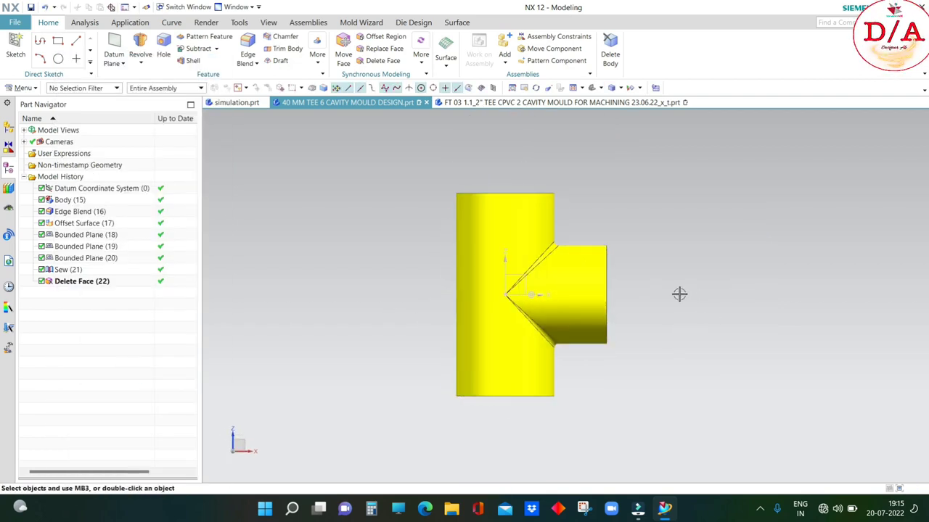
Step: Give the tee body 30 translucency with Edit Object Display (Ctrl+J)
key(ctrl+j)
click(533, 234)
click(166, 315)
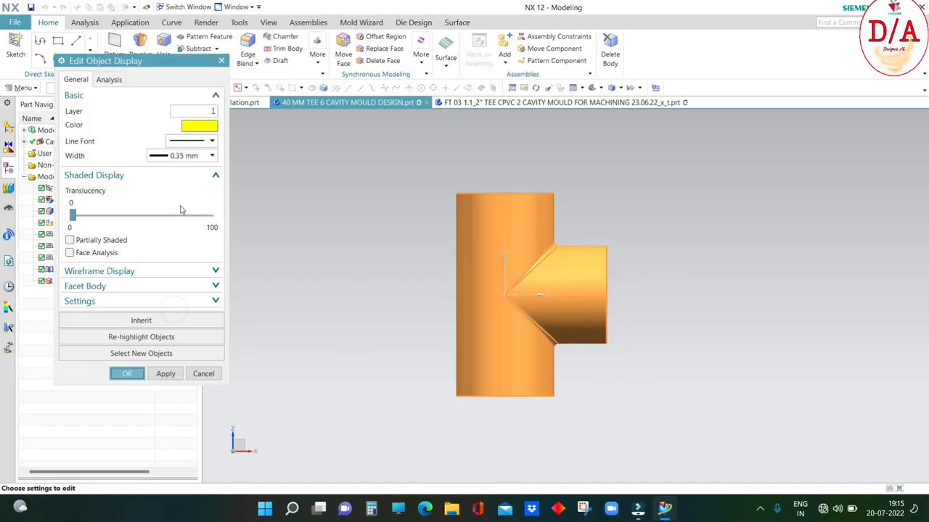
click(182, 217)
drag(180, 216, 113, 215)
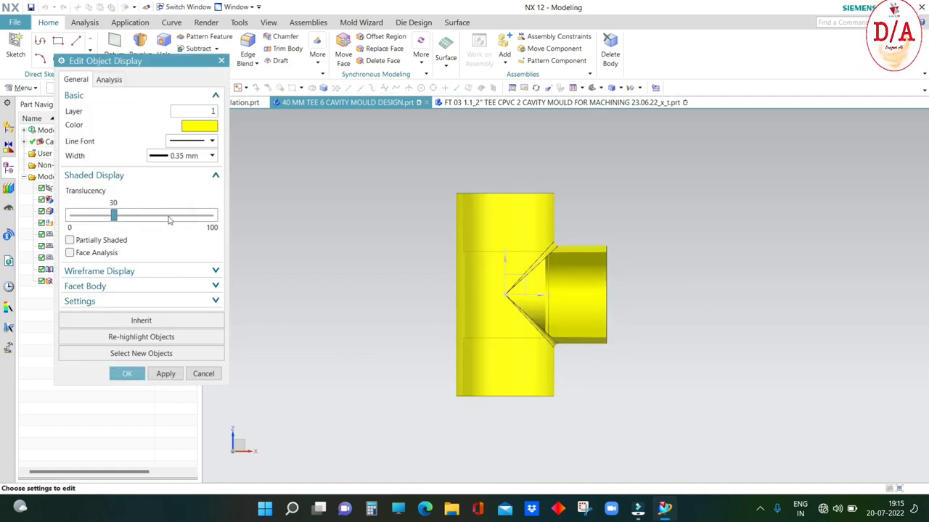
click(127, 373)
mouse_move(643, 269)
middle_down()
mouse_move(661, 308)
mouse_move(628, 307)
mouse_move(743, 318)
middle_up()
mouse_move(738, 283)
middle_down()
mouse_move(415, 281)
mouse_move(408, 373)
mouse_move(719, 297)
mouse_move(529, 207)
middle_up()
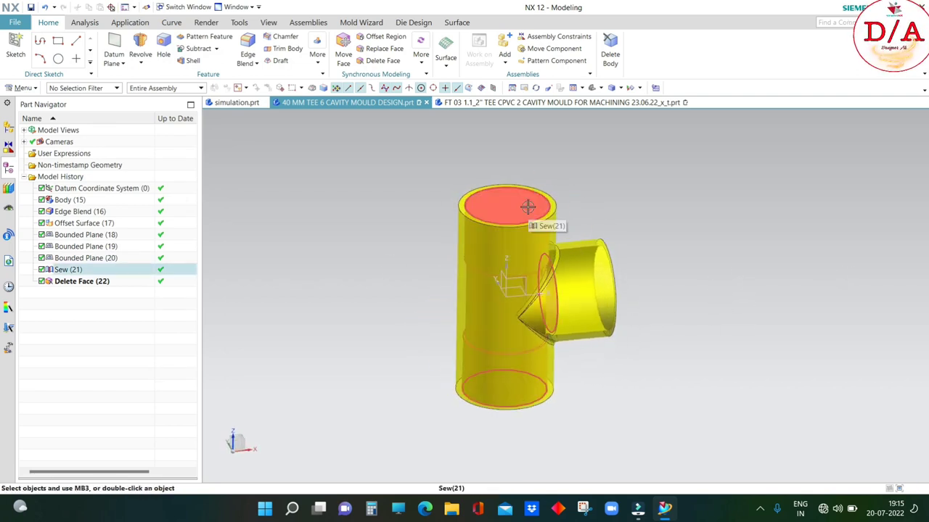
Step: Split the tee body with the datum XY plane as the Face or Plane tool
click(317, 56)
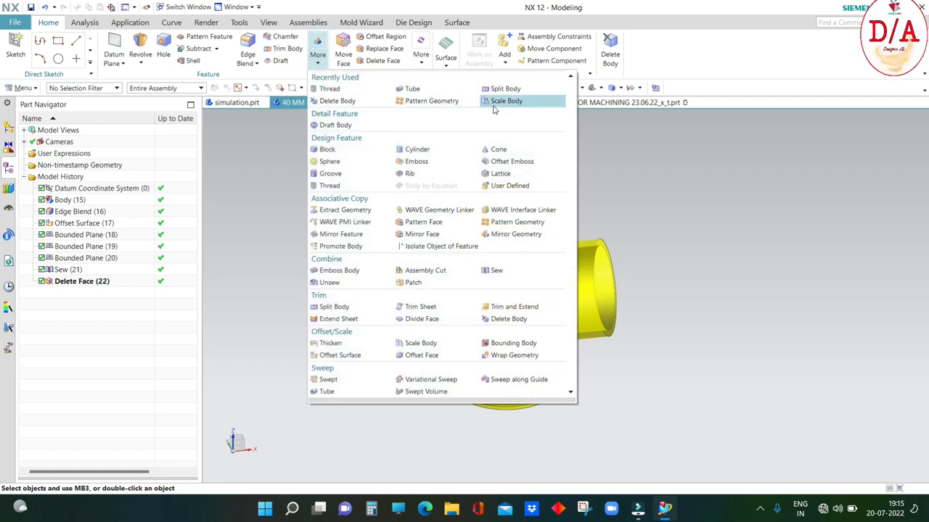
click(504, 89)
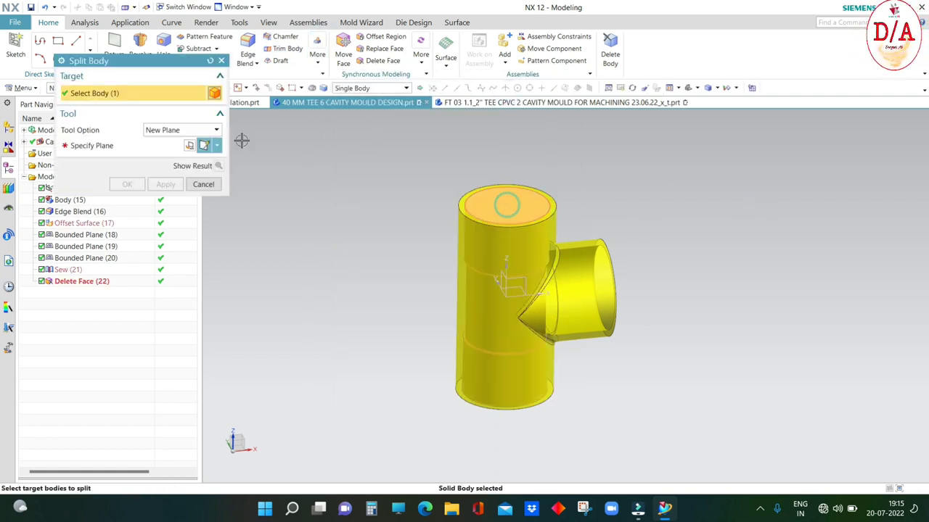
click(177, 131)
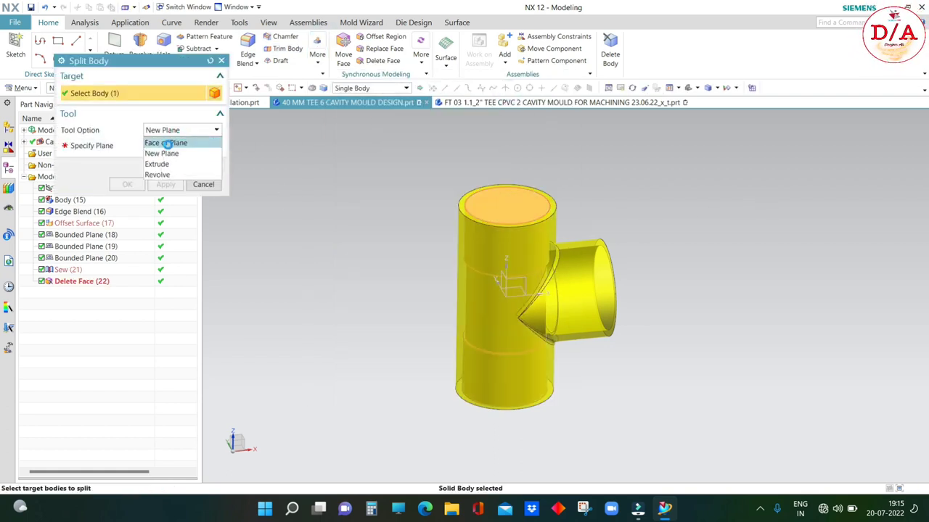
click(166, 144)
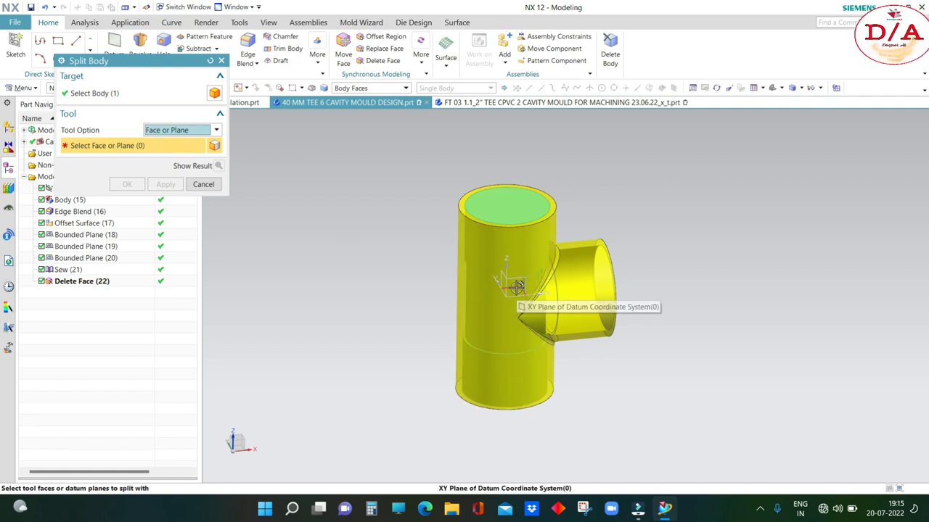
click(513, 289)
click(127, 185)
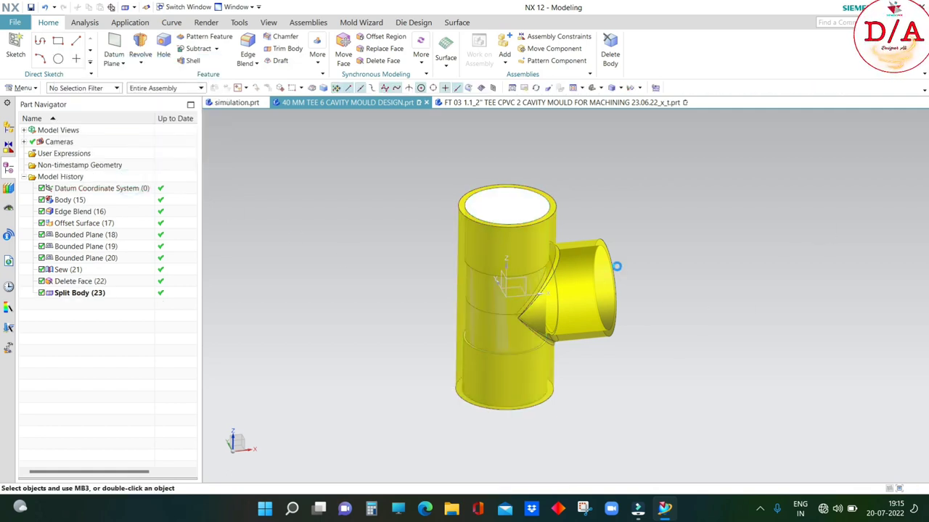
mouse_move(616, 265)
middle_down()
mouse_move(730, 264)
mouse_move(735, 274)
middle_up()
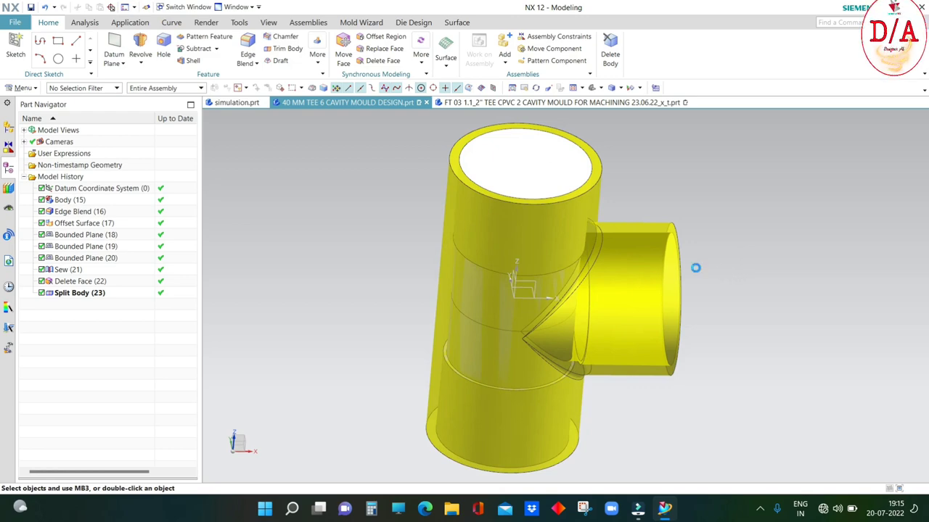
Step: Temporarily hide the top cap, bottom face and both cylinder pieces to check the split
key(ctrl+shift+i)
click(539, 159)
middle_drag(605, 282, 539, 389)
click(523, 389)
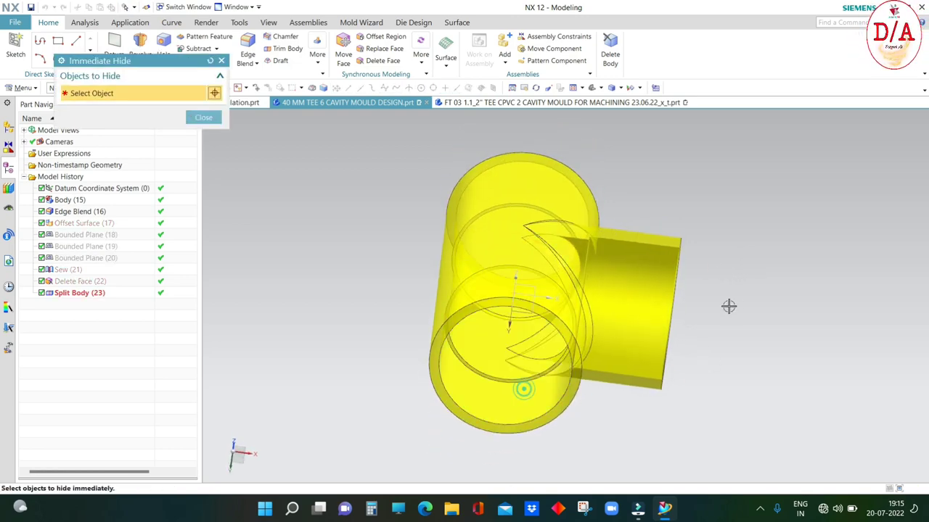
mouse_move(728, 306)
middle_down()
mouse_move(730, 352)
mouse_move(783, 337)
middle_up()
middle_click(728, 356)
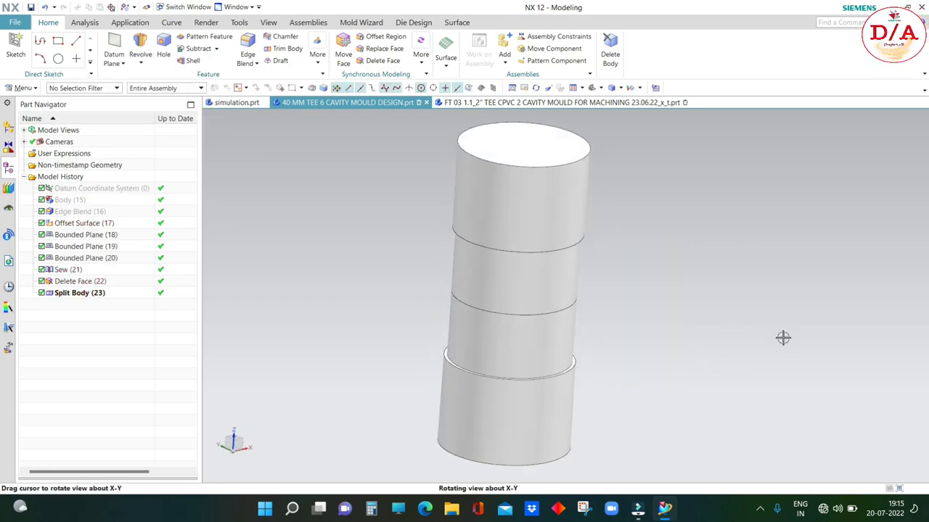
key(ctrl+shift+i)
click(584, 276)
click(569, 326)
middle_click(698, 350)
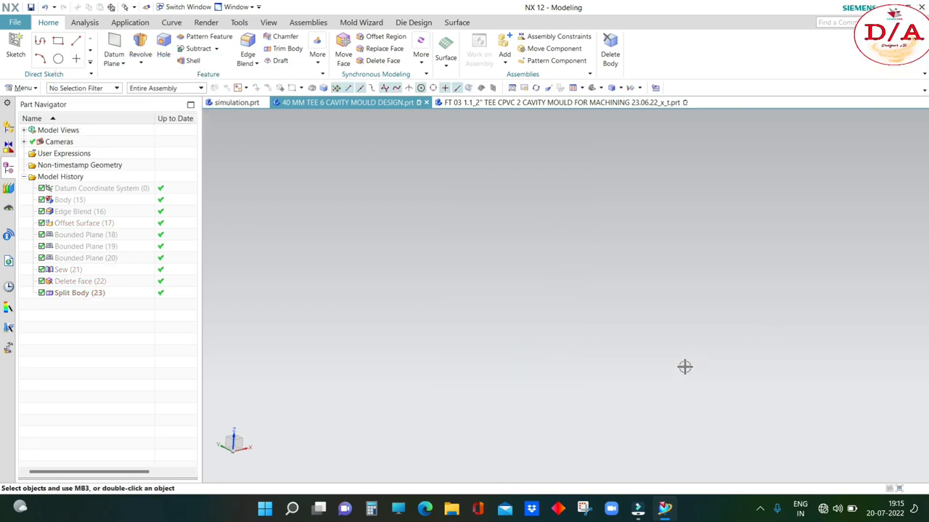
Step: Unhide all objects and orbit the tee to inspect the branch
key(ctrl+shift+u)
middle_drag(686, 386, 668, 361)
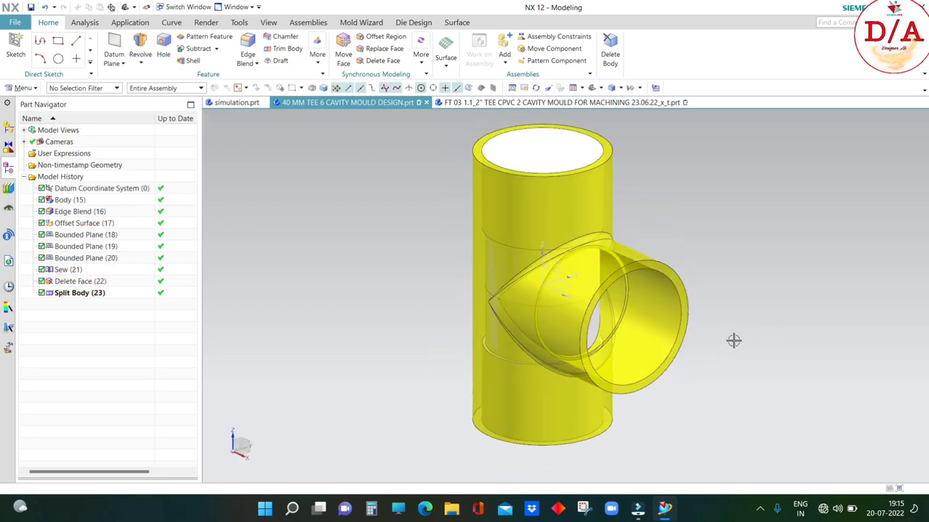
middle_drag(734, 341, 756, 321)
key(F8)
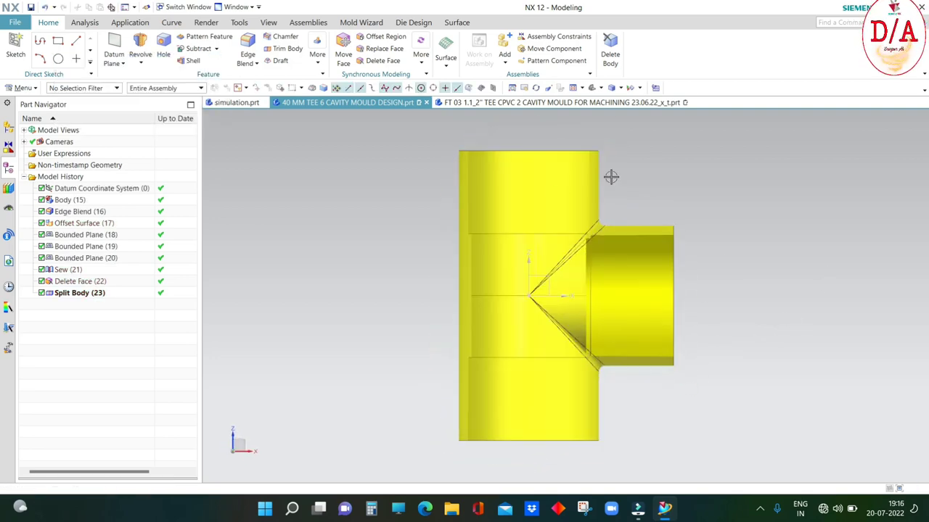
mouse_move(735, 266)
middle_down()
mouse_move(709, 290)
mouse_move(656, 291)
middle_up()
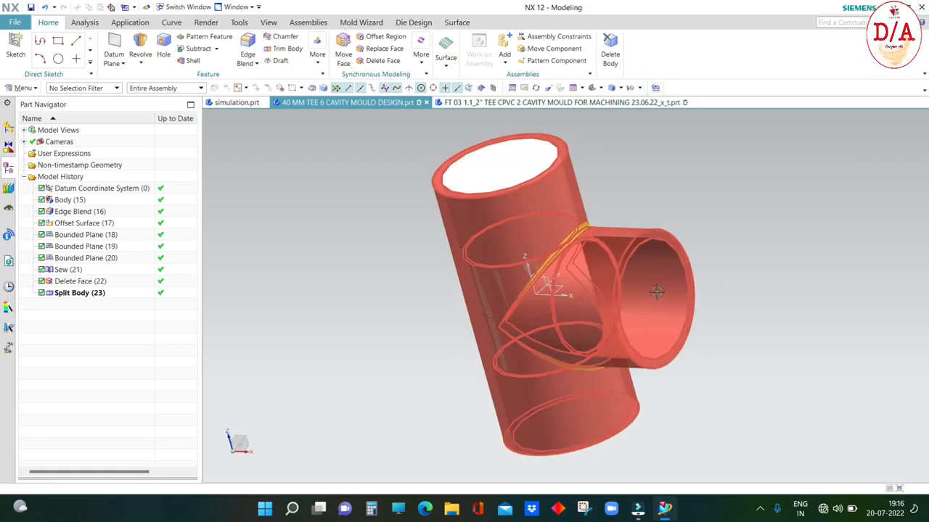
mouse_move(731, 326)
middle_down()
mouse_move(725, 296)
mouse_move(726, 304)
middle_up()
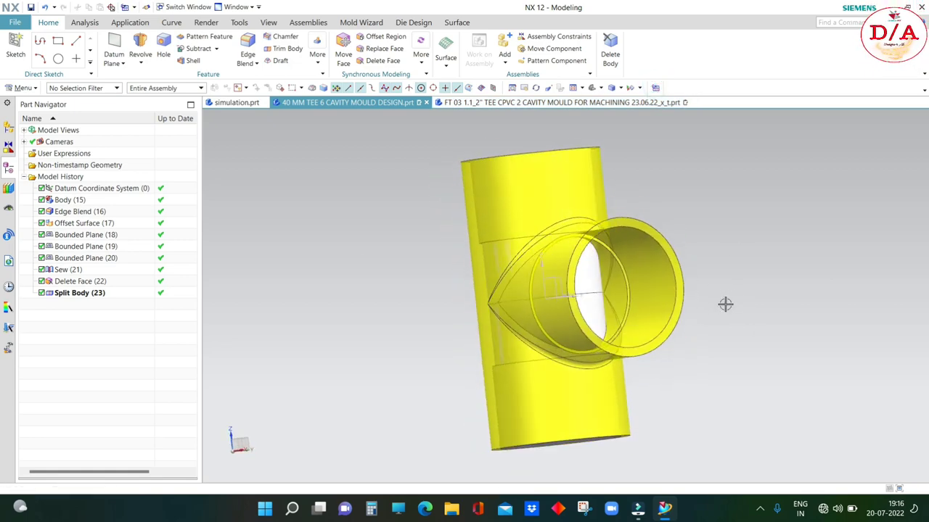
Step: Create a 0 mm offset surface from the branch's end ring and inner bore faces
click(457, 22)
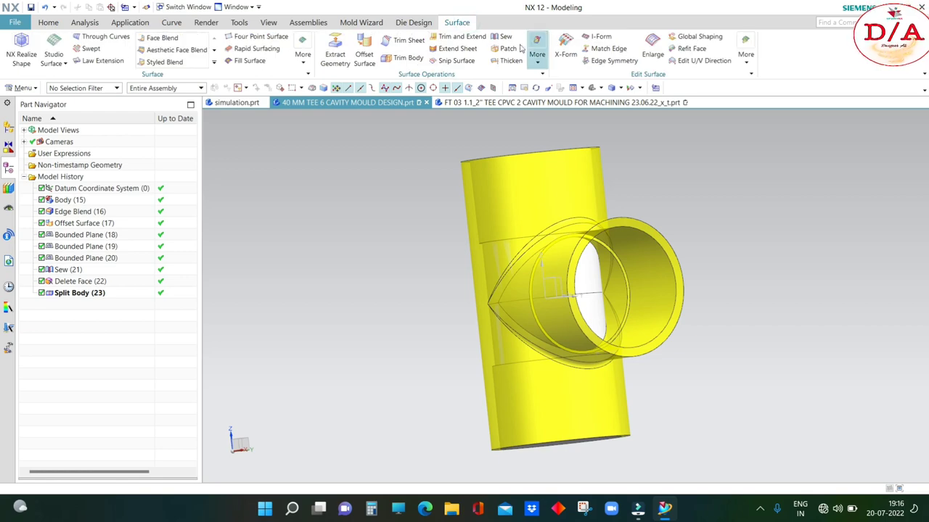
click(500, 36)
click(365, 55)
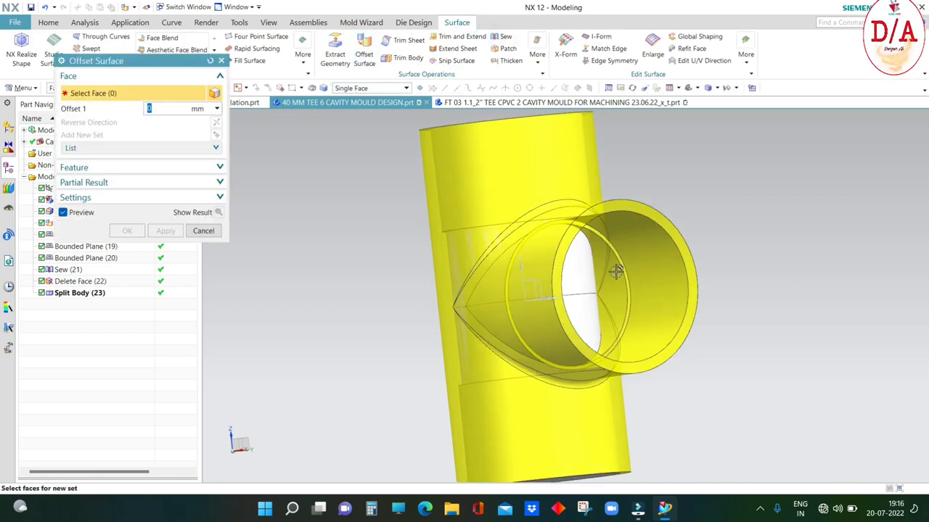
scroll(616, 268, up, 5)
click(626, 248)
scroll(612, 317, down, 3)
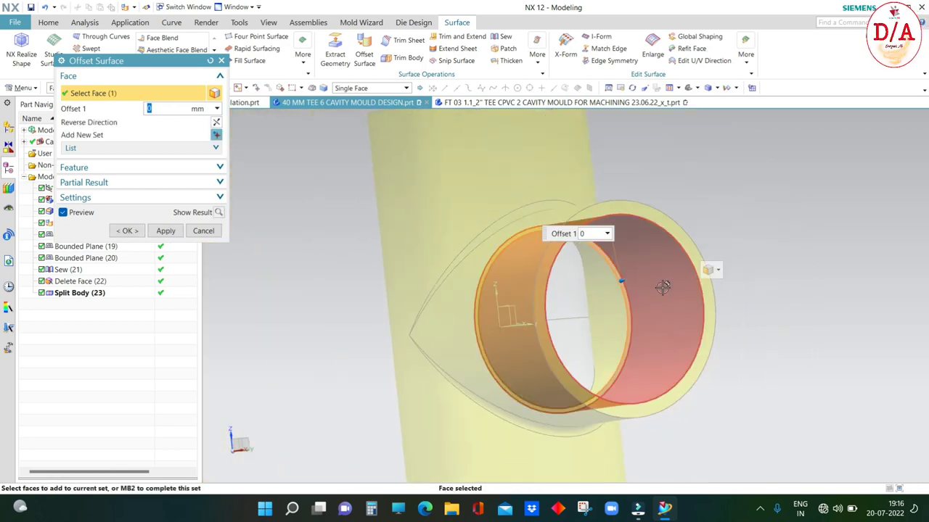
click(617, 326)
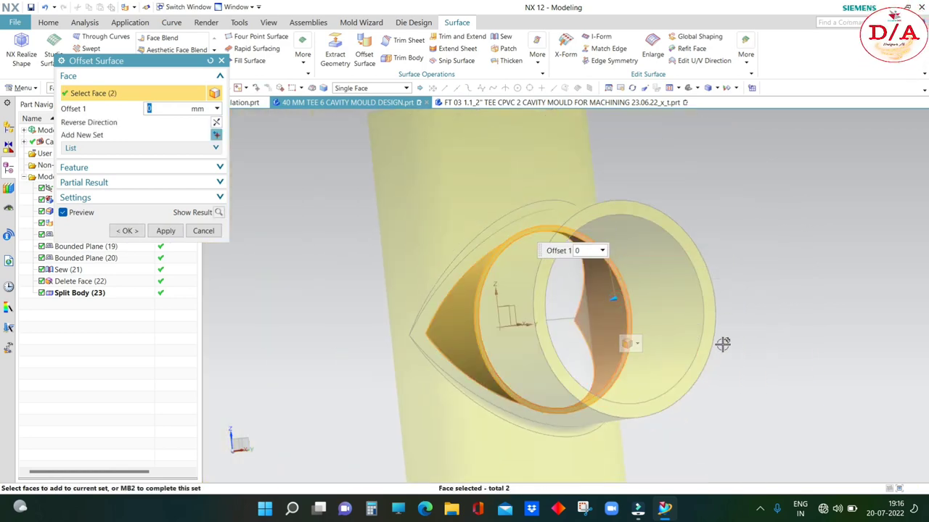
middle_drag(710, 343, 715, 348)
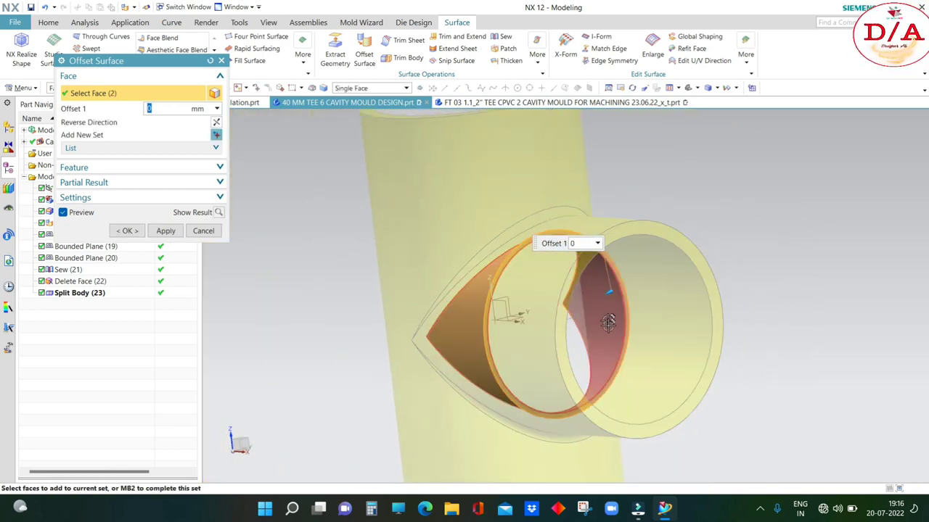
click(127, 231)
Step: Temporarily hide the original yellow tee body
middle_drag(673, 335, 762, 348)
key(ctrl+shift+i)
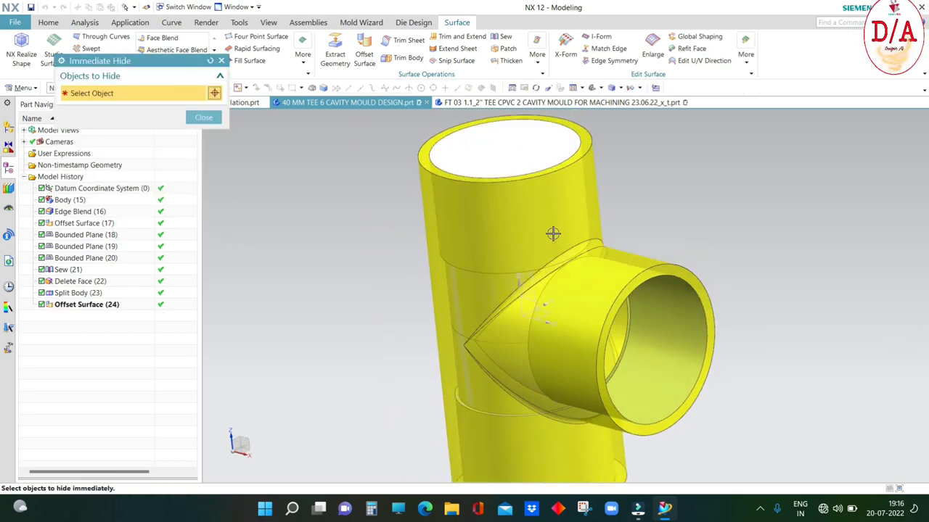
click(552, 233)
Step: Cap both side-branch openings with bounded planes
middle_drag(725, 270, 877, 265)
click(304, 58)
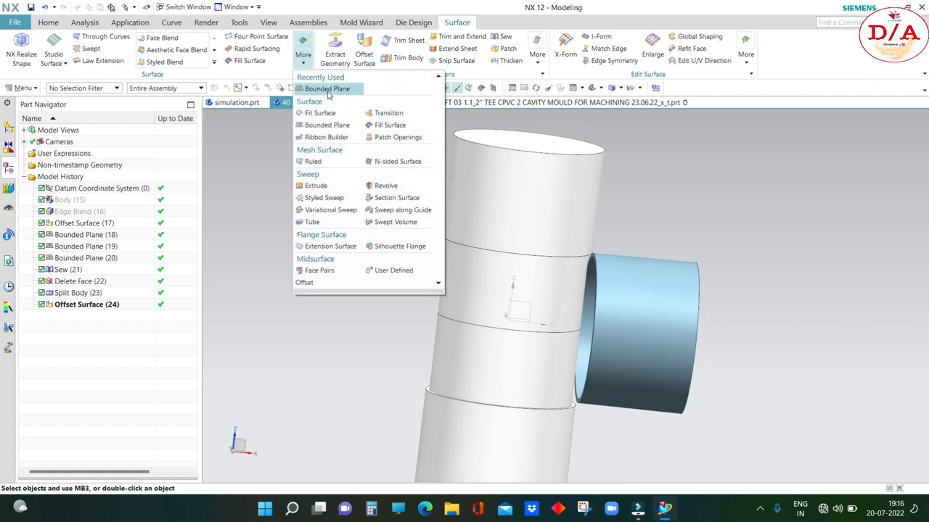
click(329, 88)
click(587, 290)
scroll(644, 297, up, 3)
scroll(643, 298, up, 3)
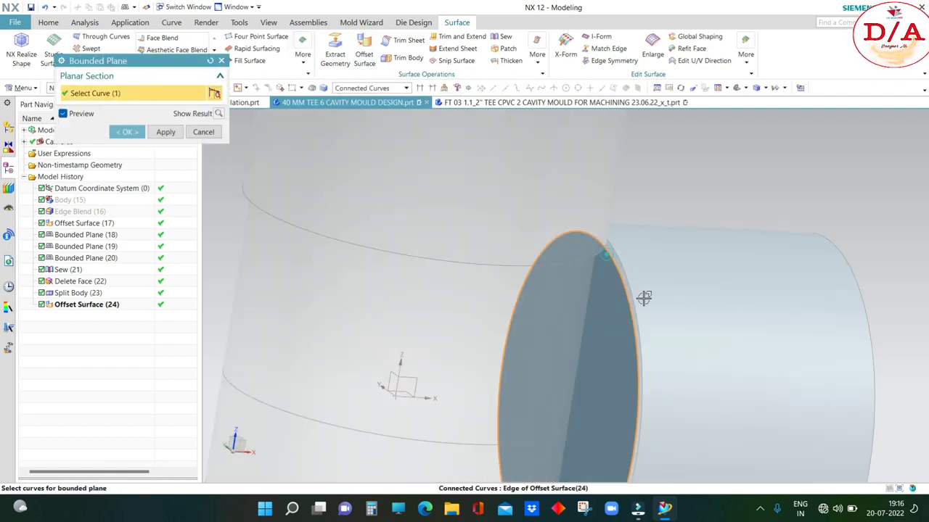
scroll(644, 298, down, 2)
click(165, 132)
middle_drag(739, 271, 684, 255)
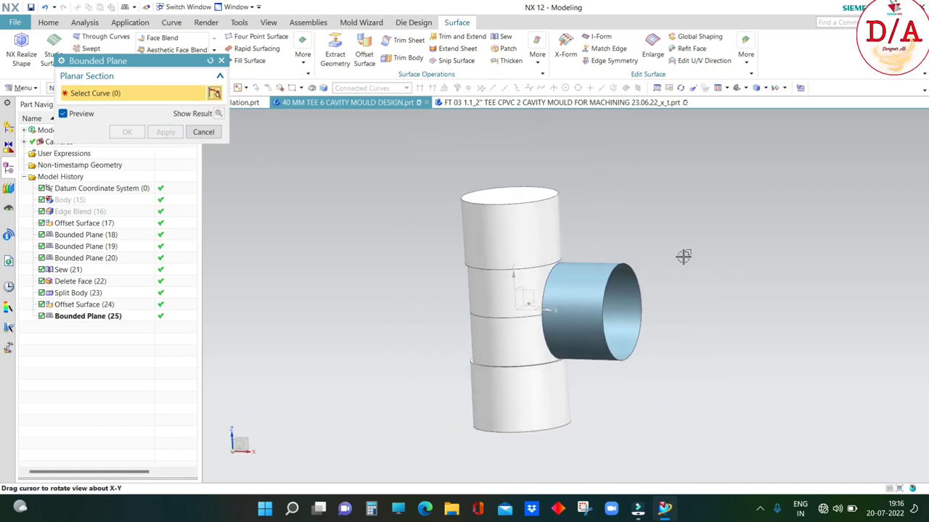
scroll(798, 258, up, 2)
click(127, 132)
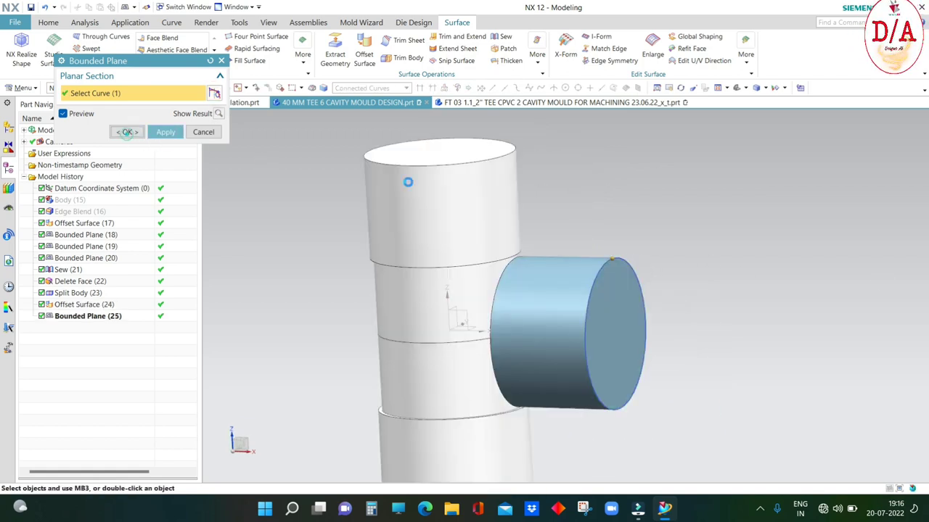
scroll(552, 239, down, 2)
Step: Inspect the capped branch with a temporary section view before sewing
click(505, 38)
scroll(737, 289, up, 2)
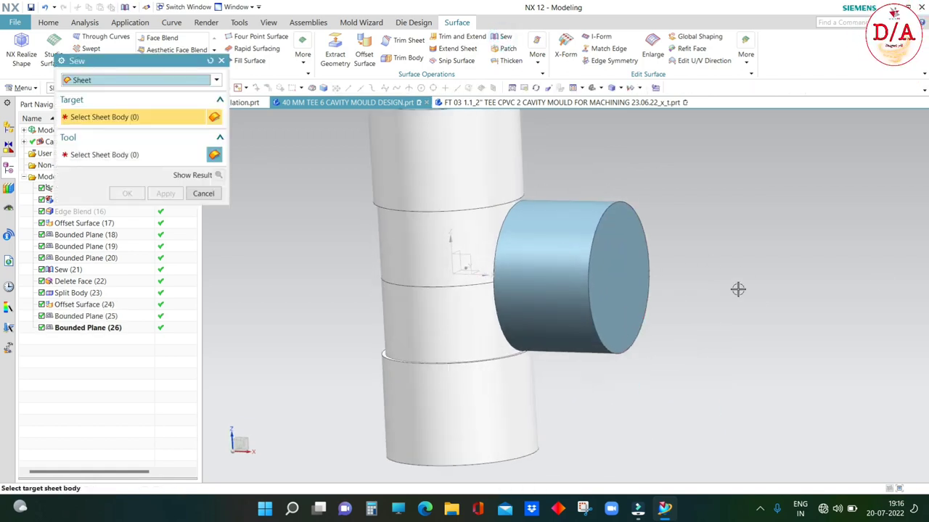
key(Escape)
scroll(736, 343, down, 1)
key(ctrl+h)
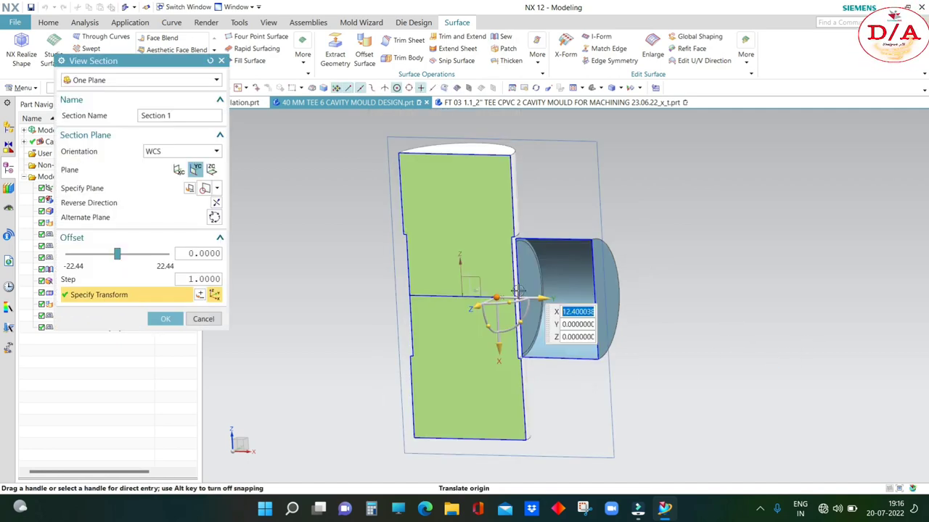
scroll(716, 277, up, 2)
mouse_move(715, 278)
middle_down()
mouse_move(731, 251)
mouse_move(693, 262)
mouse_move(717, 300)
middle_up()
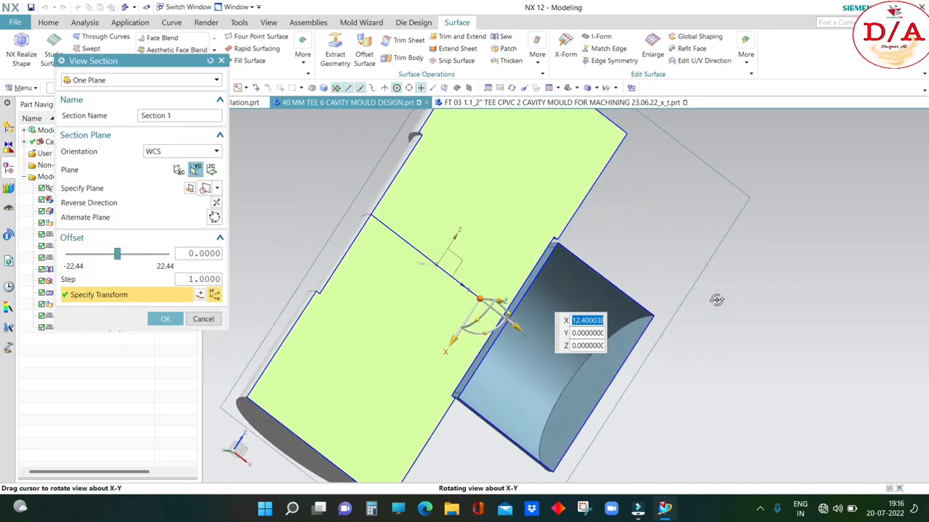
key(Escape)
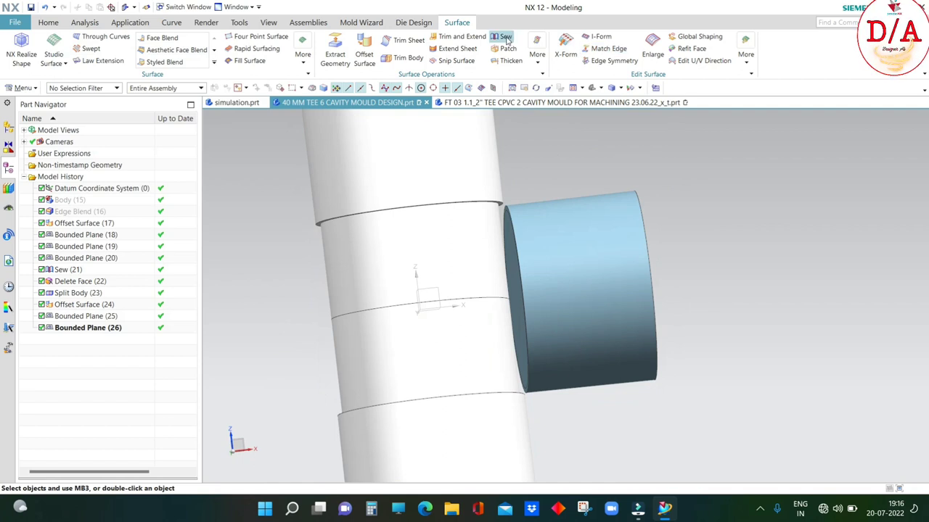
Step: Sew the branch cylinder (target) with both end planes (tools) into one body
click(500, 36)
click(580, 254)
scroll(527, 264, up, 1)
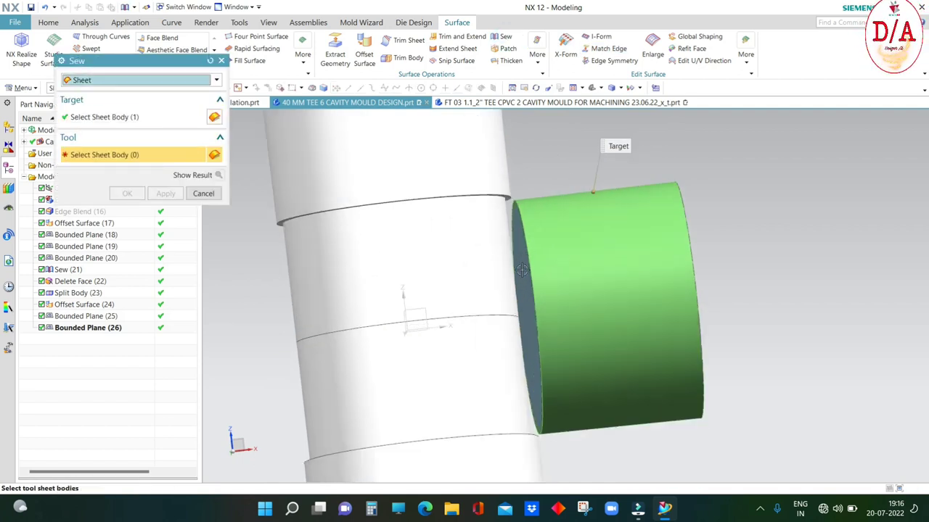
click(522, 270)
mouse_move(752, 315)
middle_down()
mouse_move(680, 269)
mouse_move(290, 270)
middle_up()
click(680, 270)
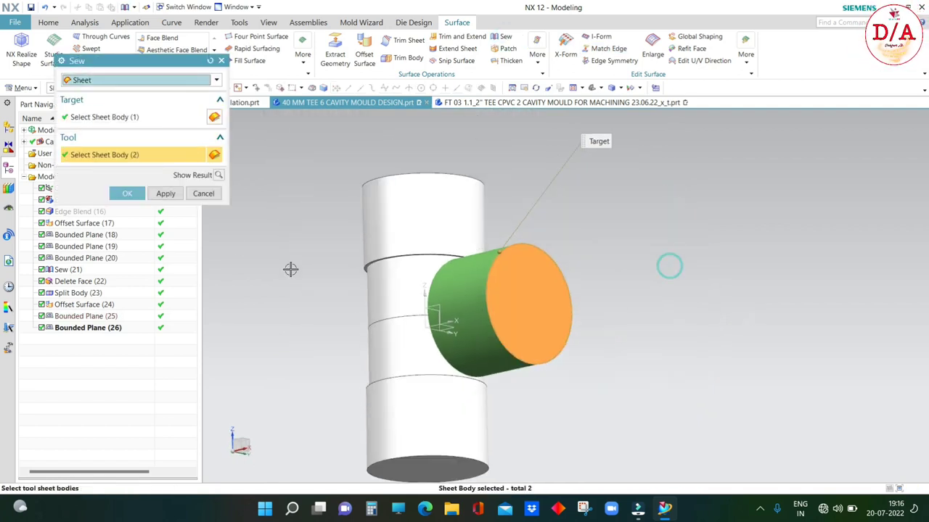
click(127, 193)
middle_drag(436, 290, 626, 311)
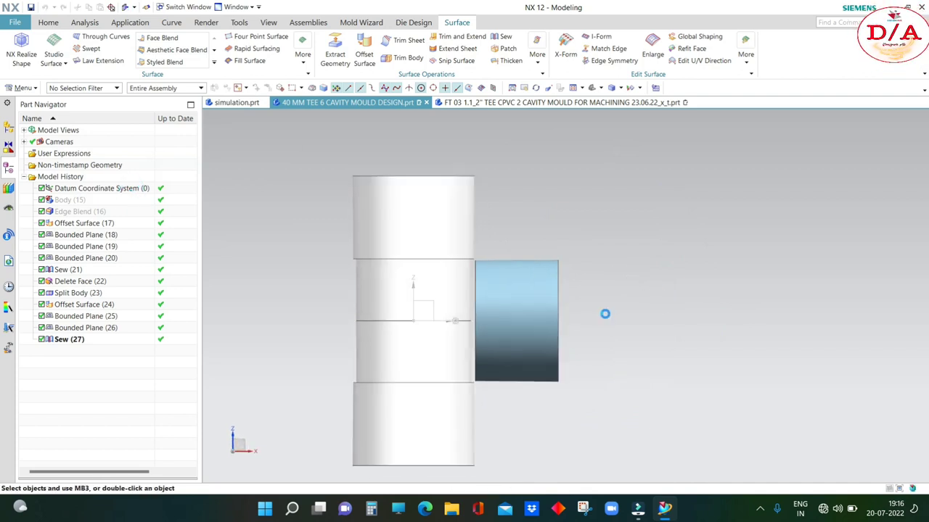
Step: Verify the sewn branch body with a section view
key(ctrl+h)
scroll(584, 333, up, 2)
key(Escape)
middle_drag(667, 282, 225, 18)
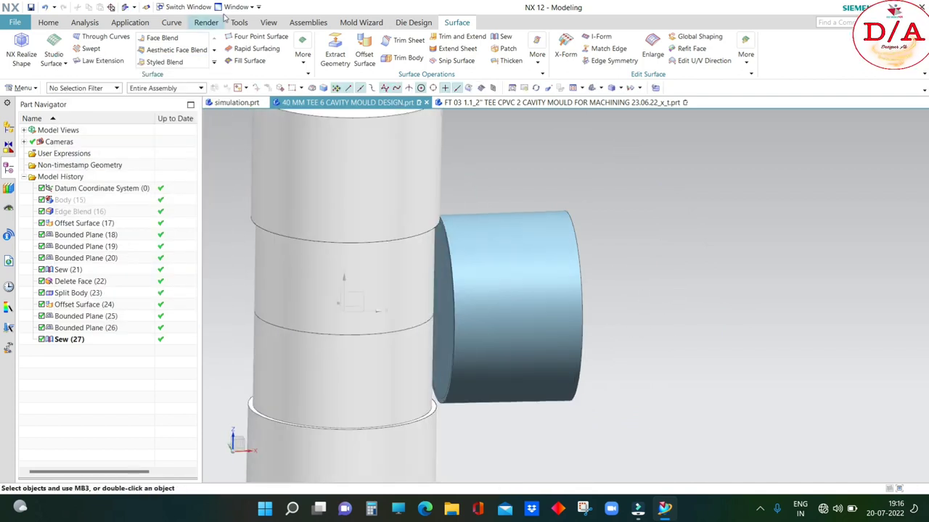
click(47, 22)
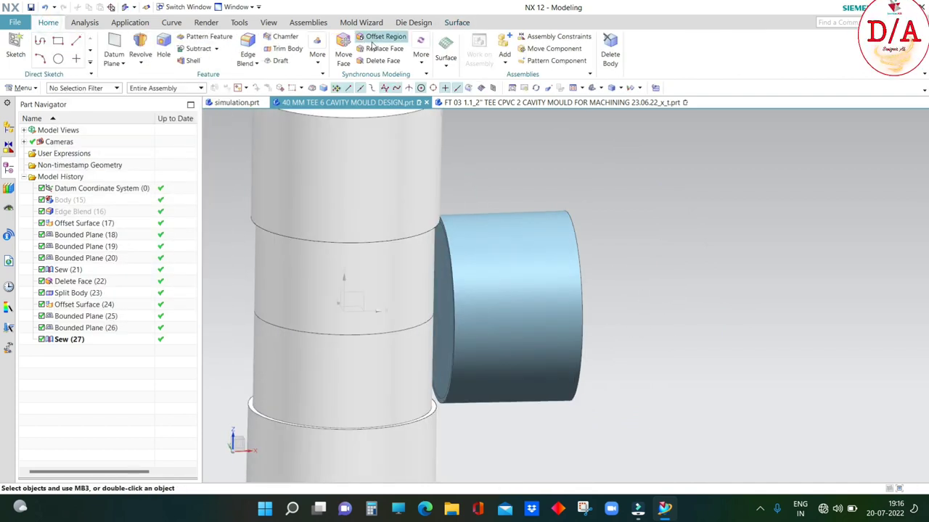
Step: Start an extrusion of the branch's circular edge using the Region Boundary Curves rule
click(145, 63)
click(150, 86)
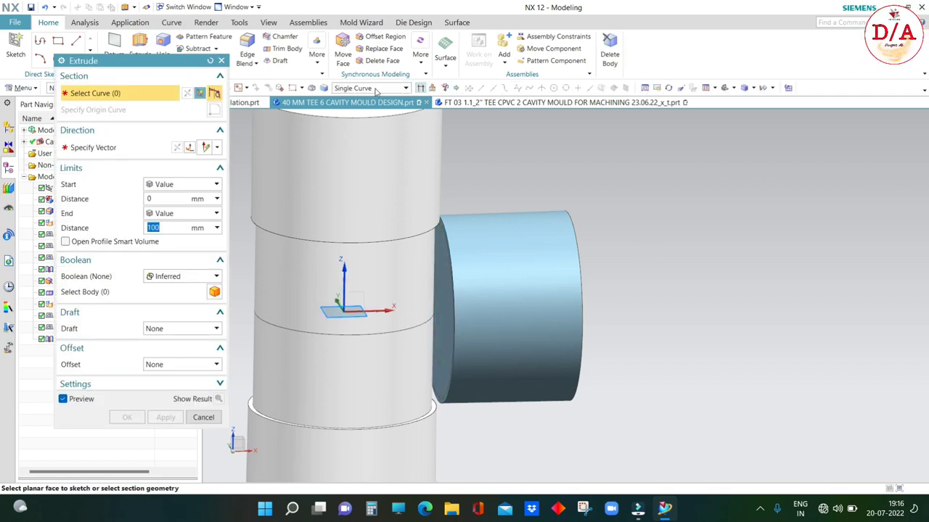
click(377, 88)
click(382, 162)
scroll(522, 288, up, 2)
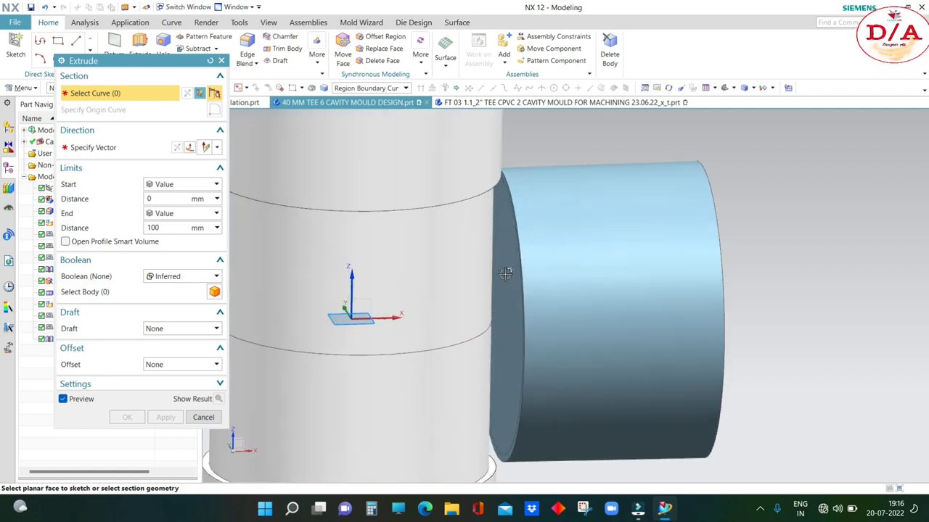
click(515, 291)
scroll(266, 310, down, 3)
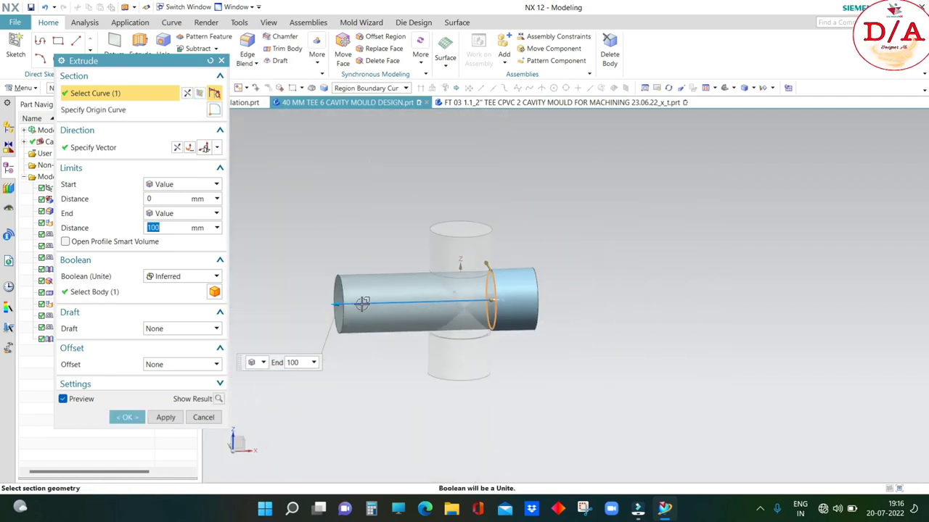
Step: Set the extrusion end to 21 mm as a separate new body (Boolean None)
drag(335, 305, 452, 305)
middle_drag(599, 307, 600, 295)
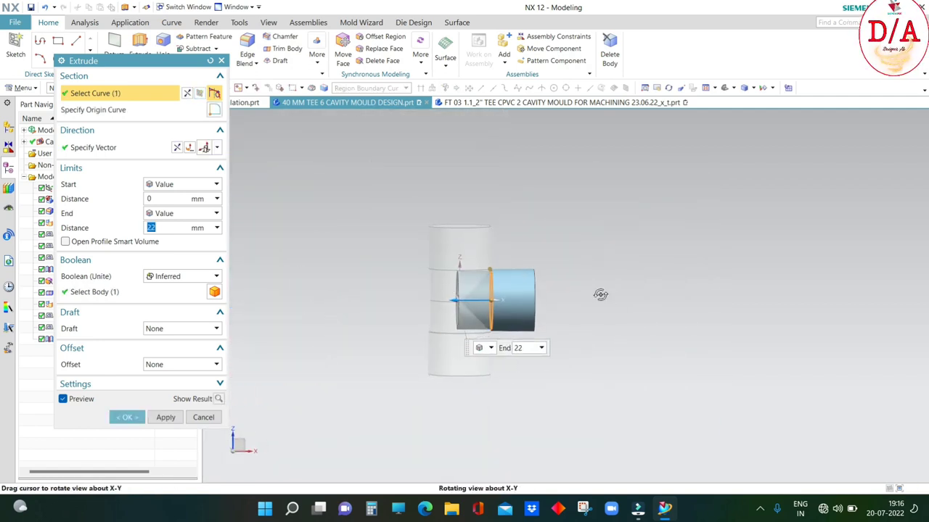
scroll(460, 275, up, 3)
scroll(452, 315, up, 1)
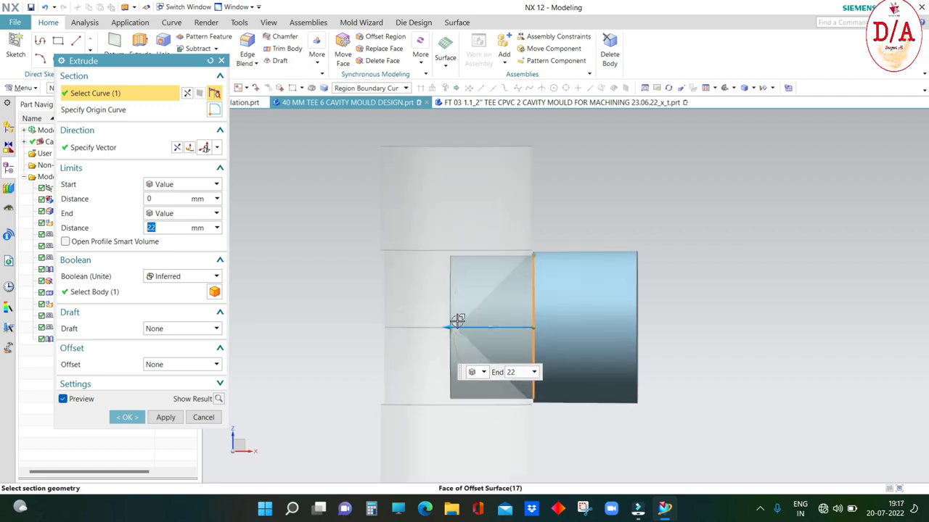
drag(453, 326, 455, 330)
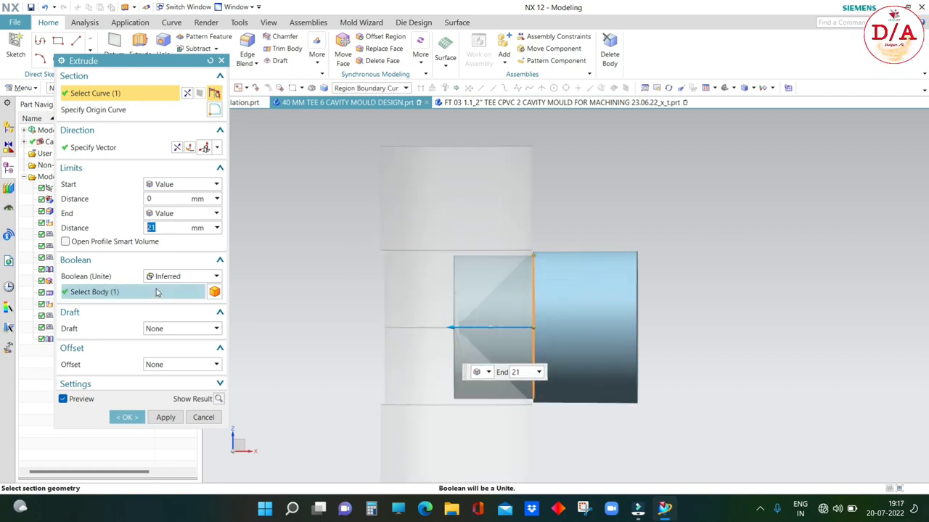
click(181, 277)
click(166, 286)
click(127, 401)
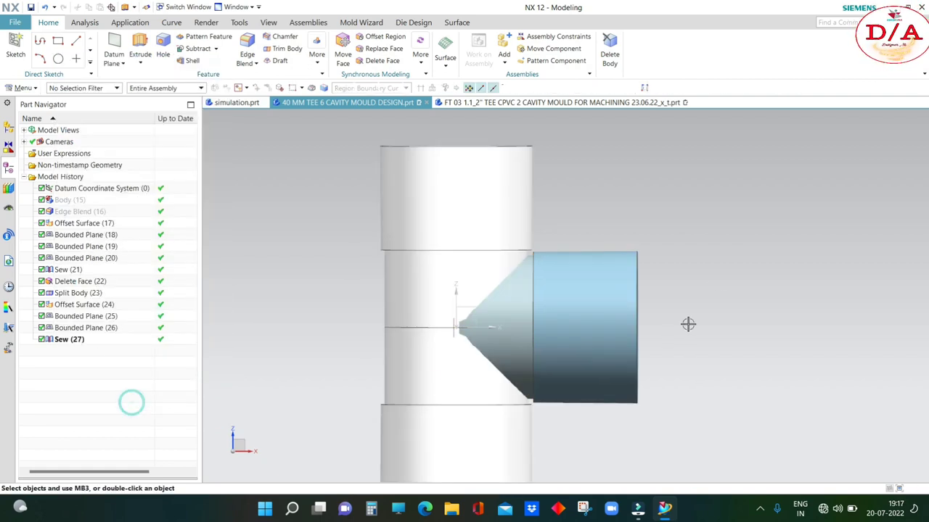
middle_drag(689, 324, 761, 313)
Step: Subtract the upper and lower tee bodies from the extruded cone, keeping the tools
key(F8)
click(203, 51)
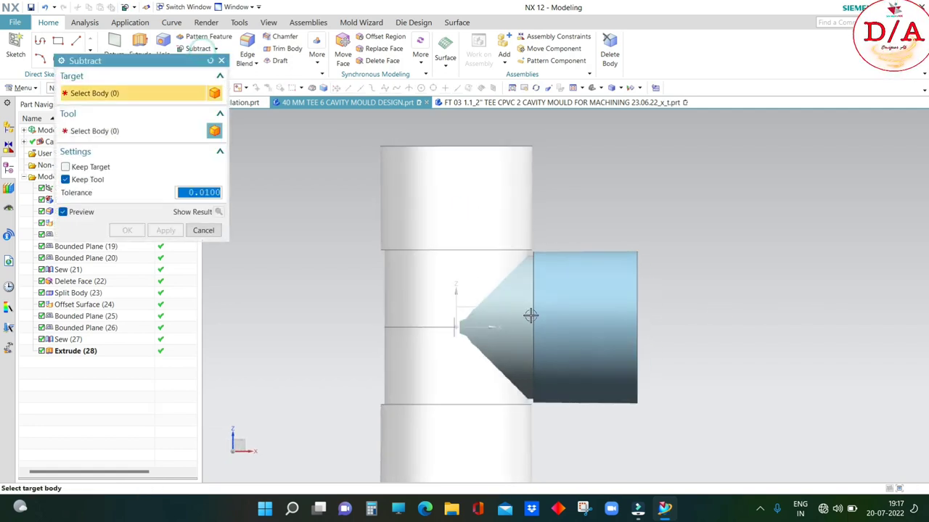
click(517, 312)
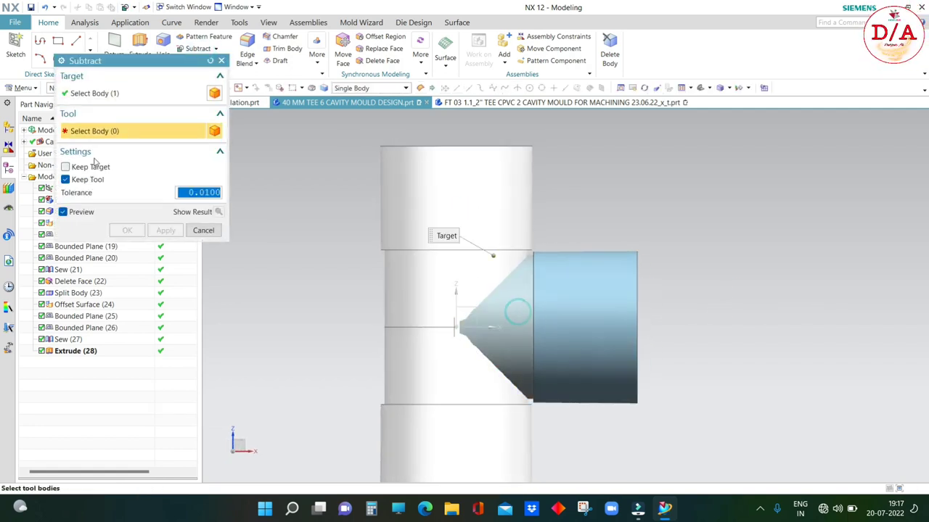
click(497, 222)
click(429, 369)
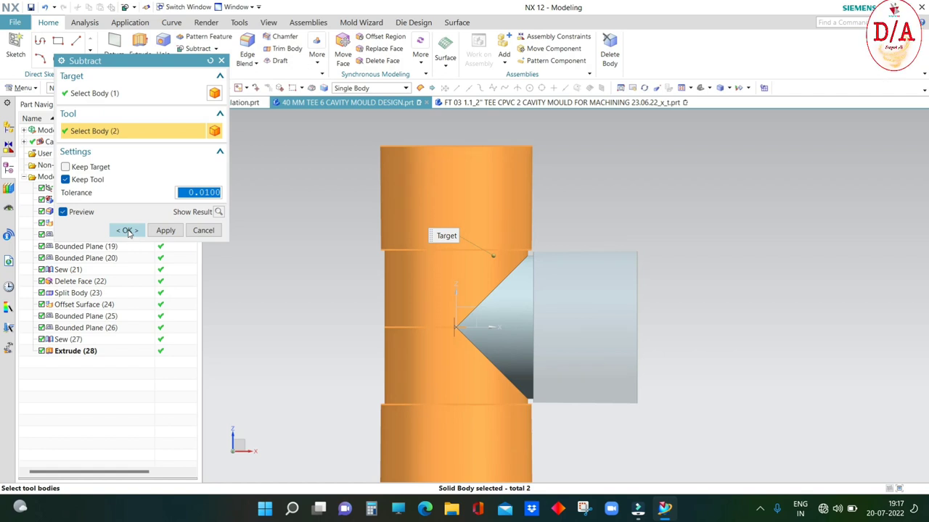
click(129, 231)
middle_drag(746, 284, 715, 273)
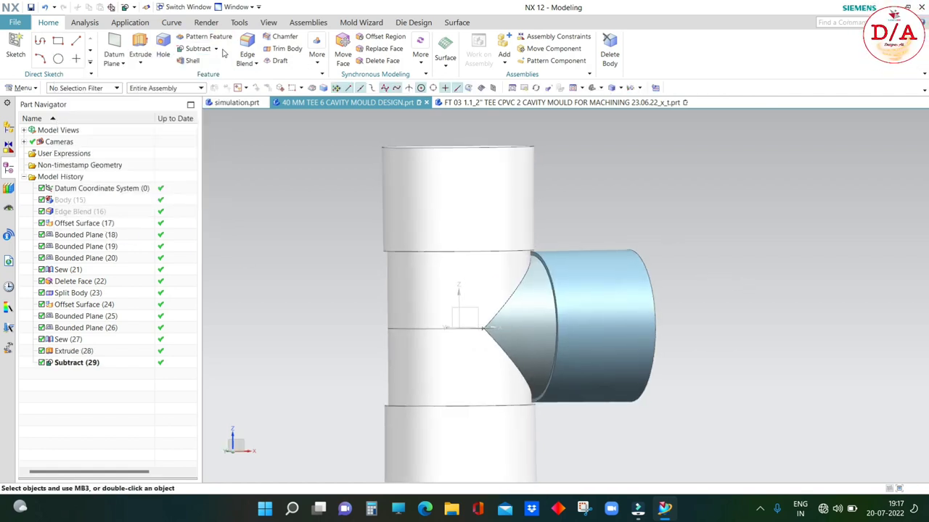
Step: Unite the side branch body with the trimmed cone
click(215, 48)
click(192, 62)
click(630, 303)
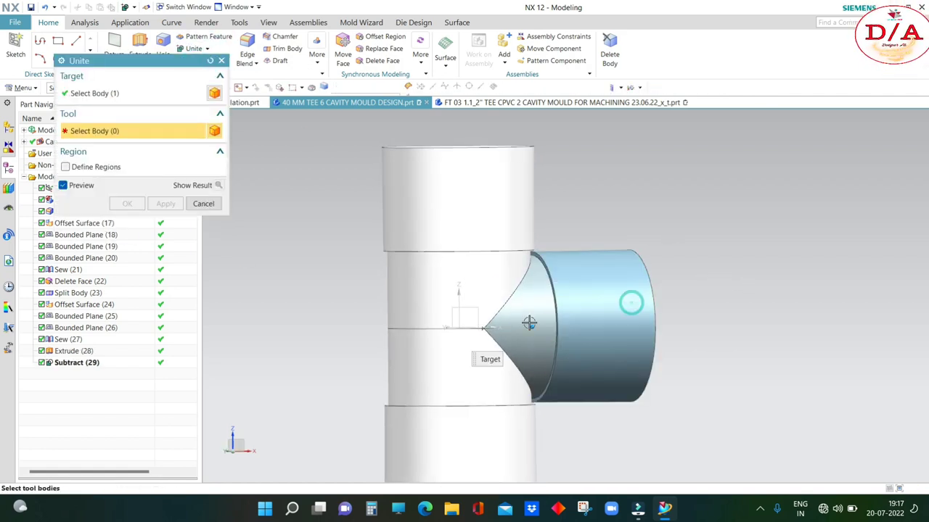
click(541, 307)
click(125, 205)
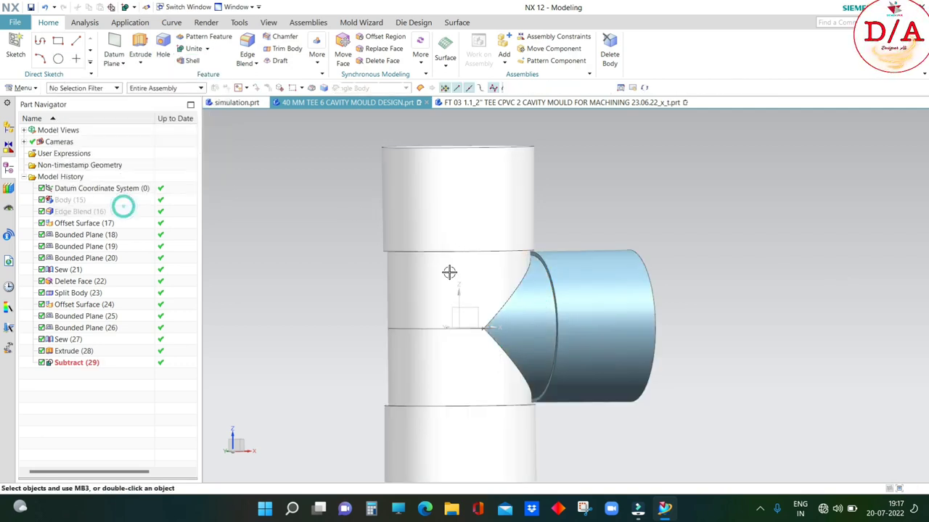
scroll(448, 271, down, 3)
key(ctrl+b)
click(535, 281)
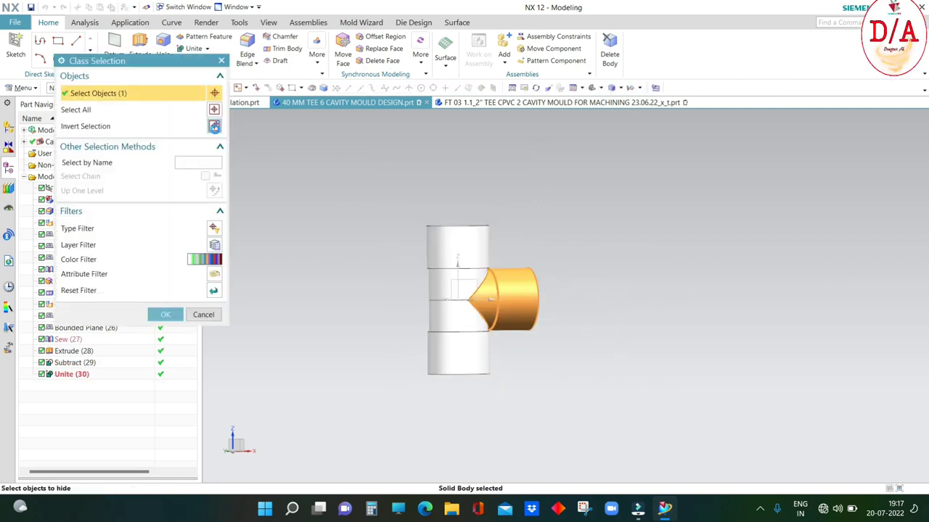
Step: Isolate the side-branch core by hiding everything else, and inspect it in section
click(214, 127)
click(166, 314)
middle_drag(261, 332, 655, 311)
scroll(655, 312, up, 5)
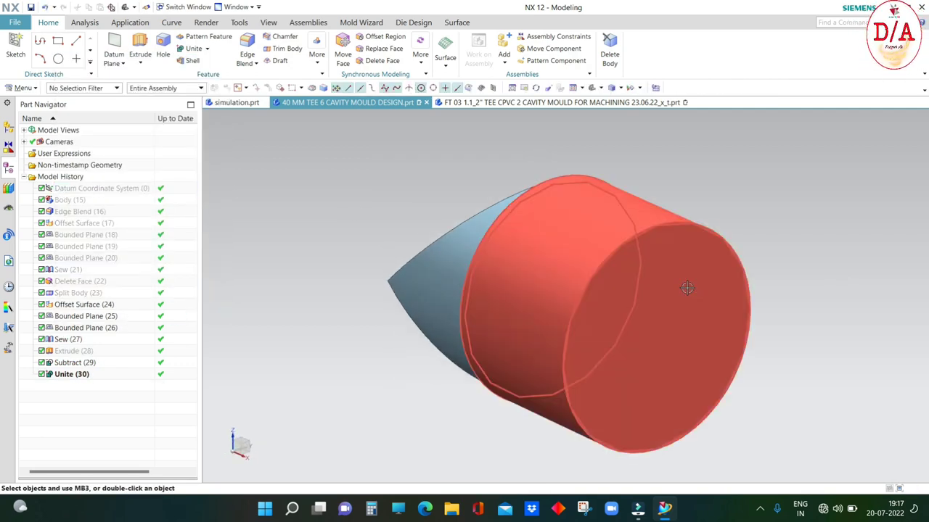
mouse_move(690, 166)
middle_down()
mouse_move(747, 280)
mouse_move(771, 245)
mouse_move(766, 250)
middle_up()
key(ctrl+h)
key(Escape)
key(F8)
mouse_move(711, 181)
middle_down()
mouse_move(762, 235)
mouse_move(747, 191)
mouse_move(675, 166)
mouse_move(707, 276)
mouse_move(698, 225)
middle_up()
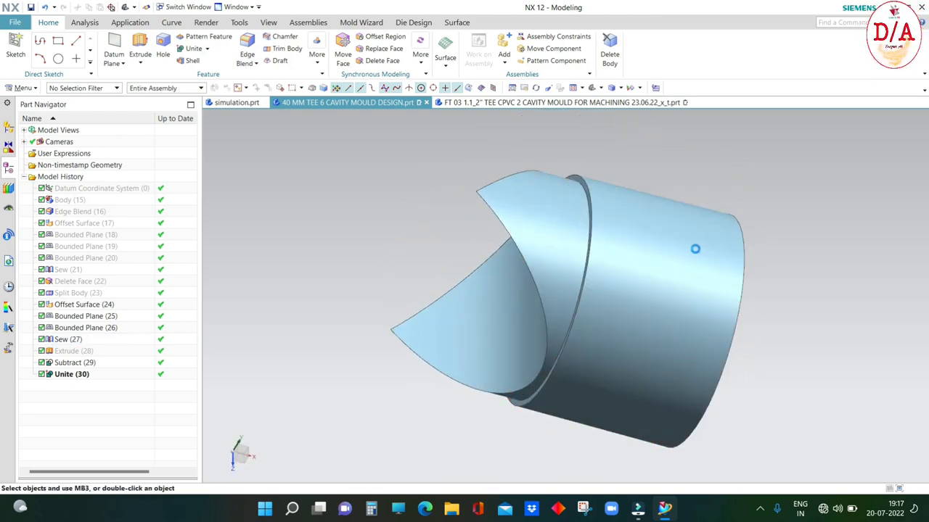
Step: Colour the branch core white, then invert Show/Hide to display the yellow tee
key(ctrl+j)
click(603, 254)
click(178, 309)
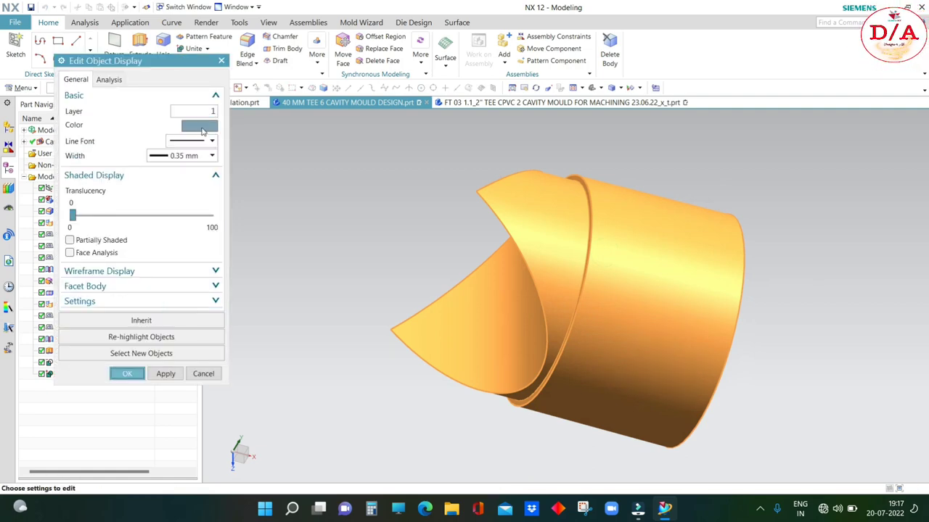
click(190, 127)
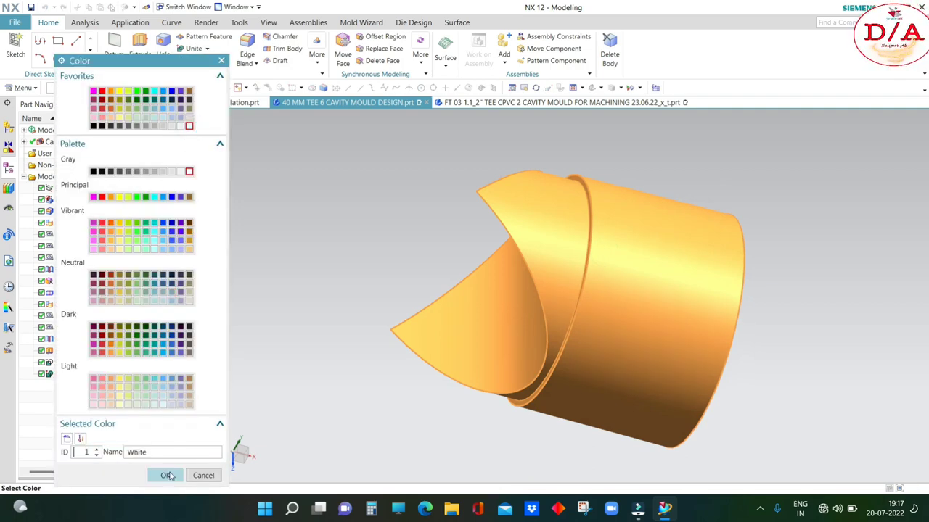
click(167, 475)
click(130, 374)
mouse_move(576, 249)
middle_down()
mouse_move(752, 305)
mouse_move(618, 274)
middle_up()
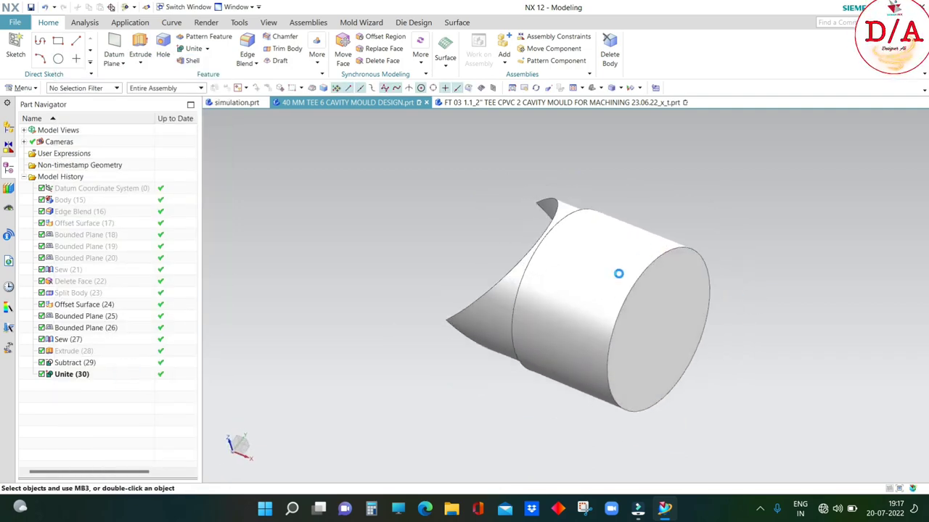
key(ctrl+shift+b)
Step: Hide the three shown bodies and invert visibility so only the leftover helper bodies show
key(ctrl+shift+i)
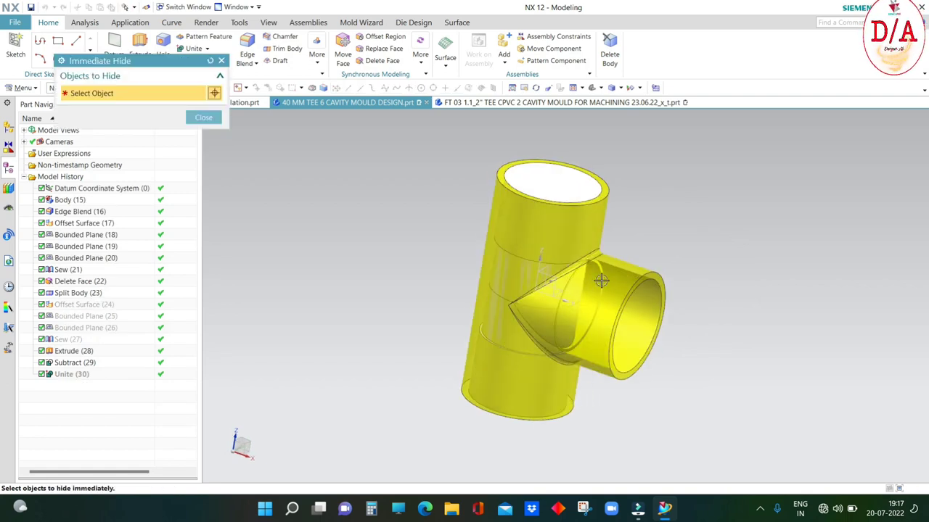
click(601, 281)
click(546, 218)
click(544, 342)
key(ctrl+shift+b)
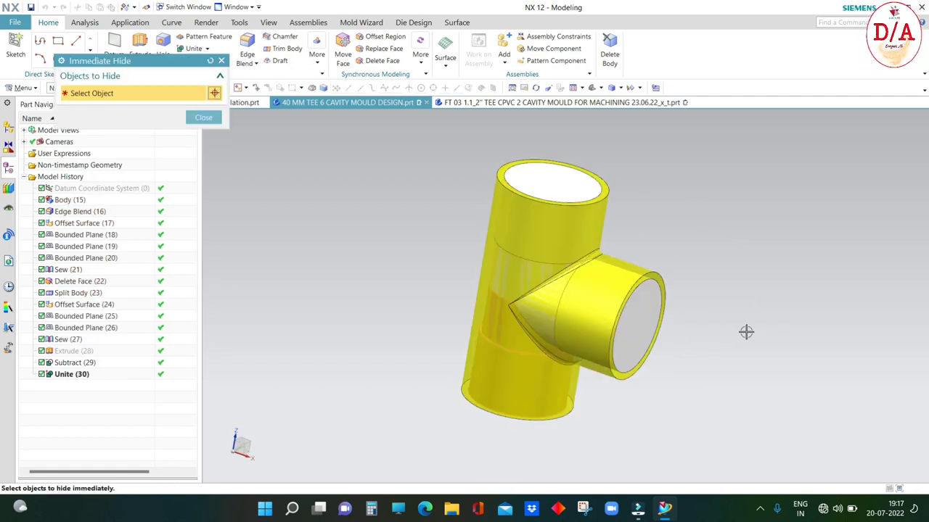
key(Escape)
key(ctrl+shift+b)
scroll(504, 303, up, 3)
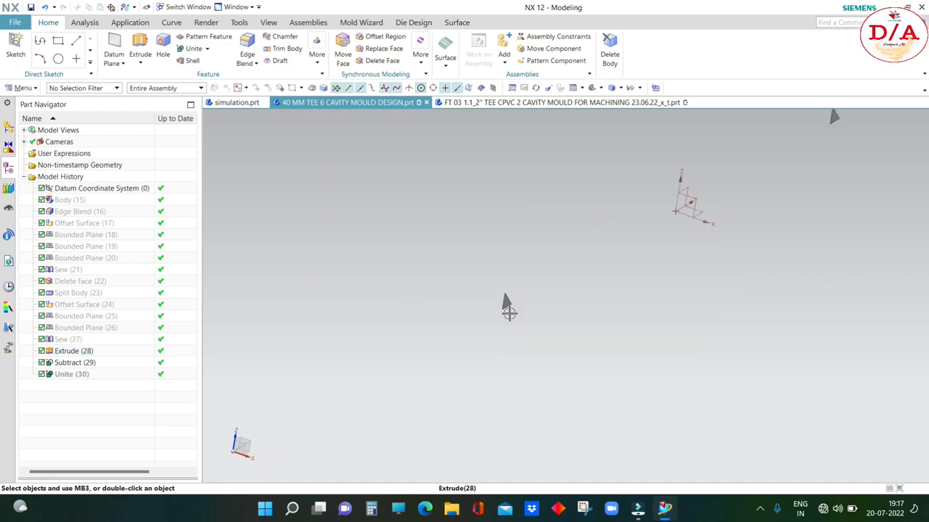
scroll(555, 312, down, 4)
Step: Remove the two leftover helper bodies with Delete Body
click(316, 54)
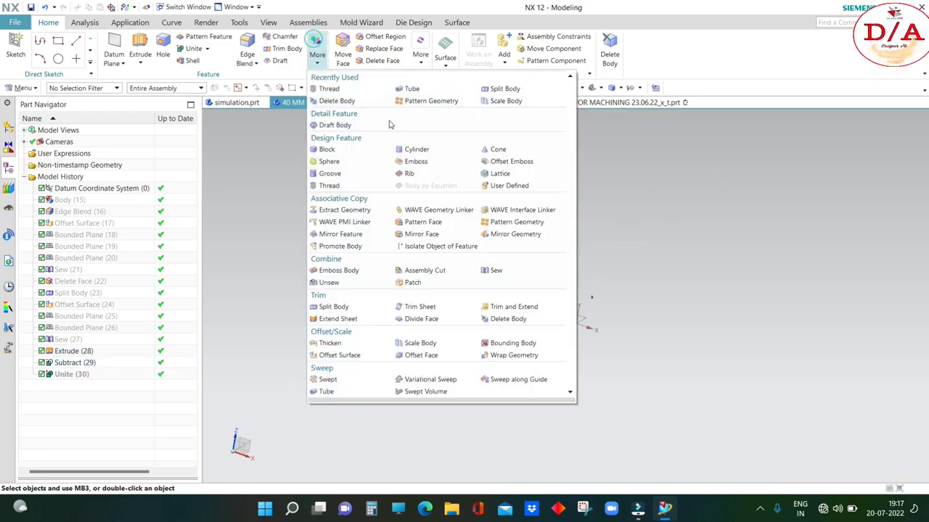
click(341, 39)
drag(498, 241, 671, 403)
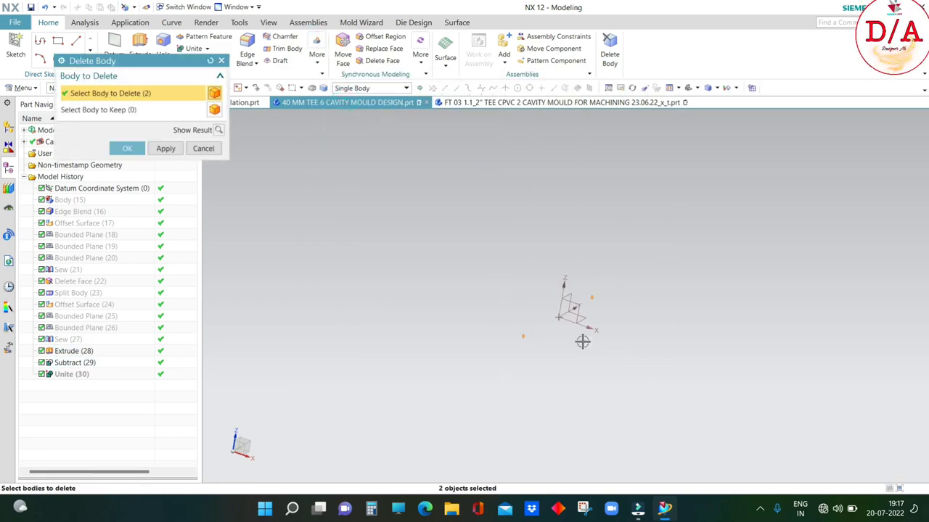
click(127, 149)
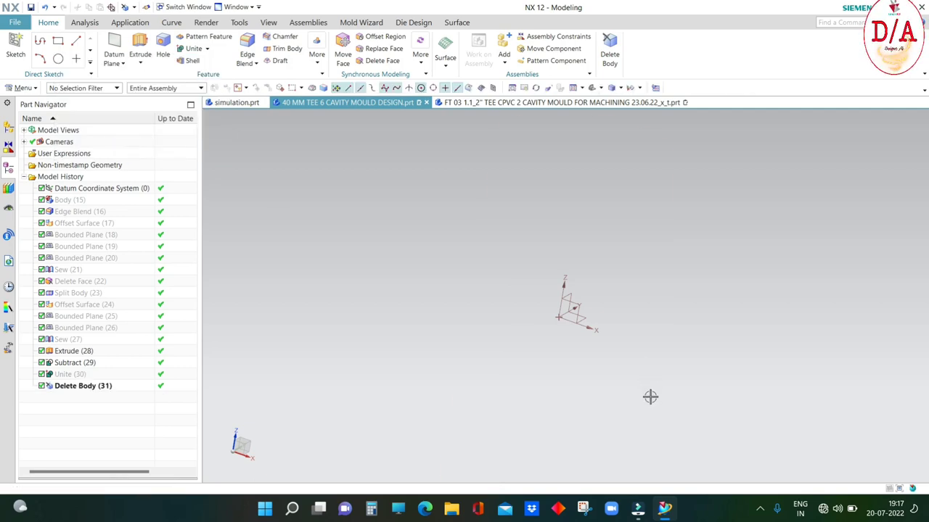
key(ctrl+h)
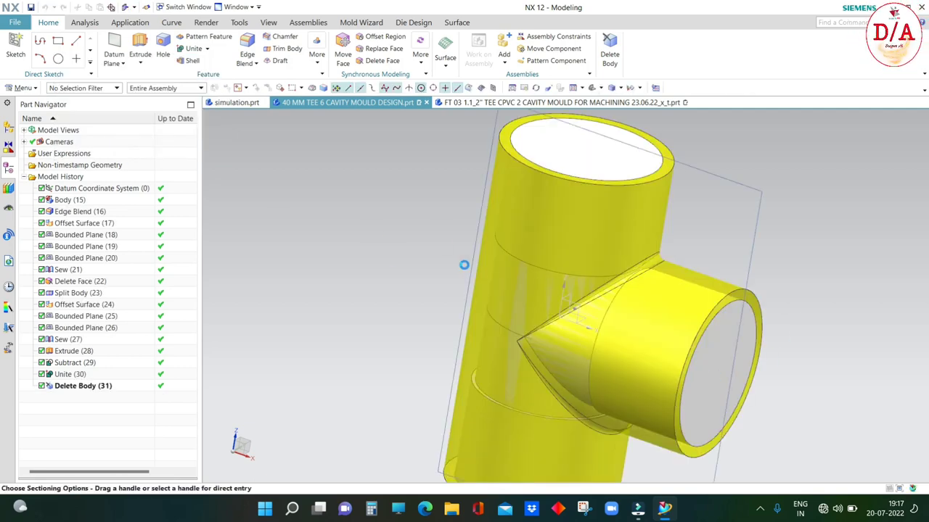
Step: Exit the section view and save the tee mould part with Ctrl+S
middle_drag(822, 262, 849, 245)
key(F8)
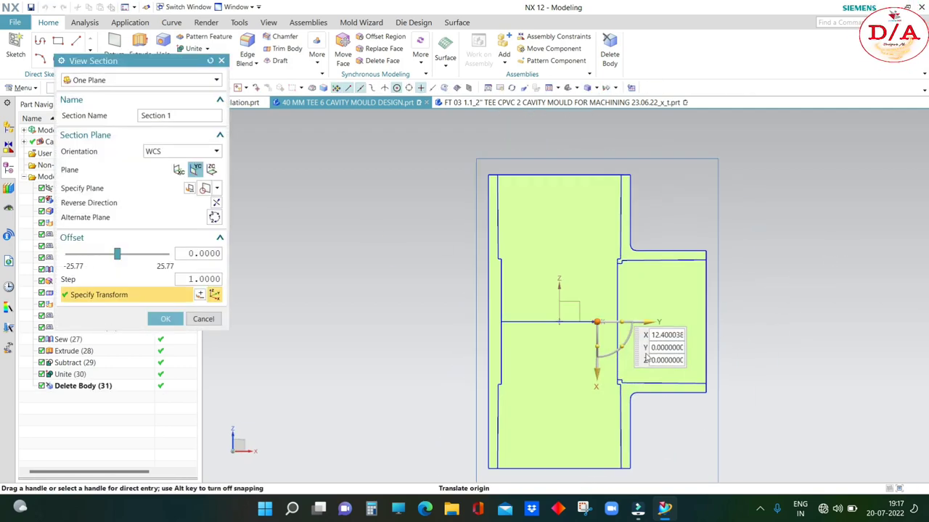
scroll(595, 272, down, 3)
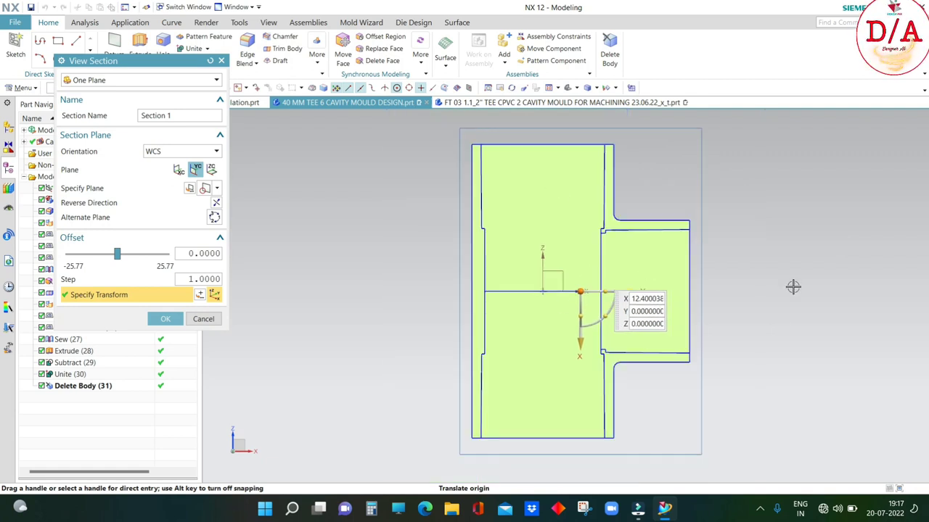
key(Escape)
mouse_move(787, 276)
middle_down()
mouse_move(759, 284)
mouse_move(711, 331)
middle_up()
key(ctrl+s)
Step: Return the tee to a flat front view, cancelling an accidental extrusion start
middle_drag(642, 363, 735, 356)
key(F8)
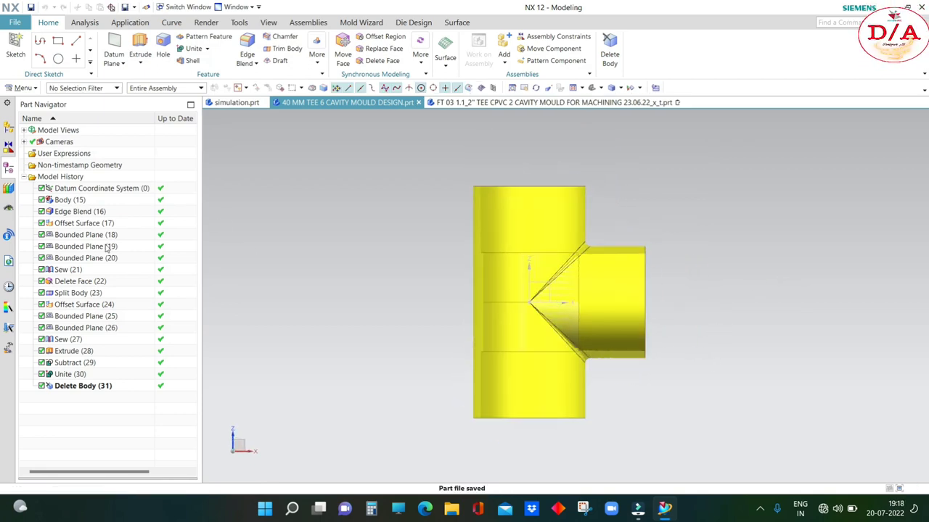
mouse_move(709, 248)
middle_down()
mouse_move(707, 269)
mouse_move(671, 247)
mouse_move(690, 257)
mouse_move(661, 272)
middle_up()
key(x)
key(F8)
key(Escape)
key(F8)
scroll(599, 309, down, 5)
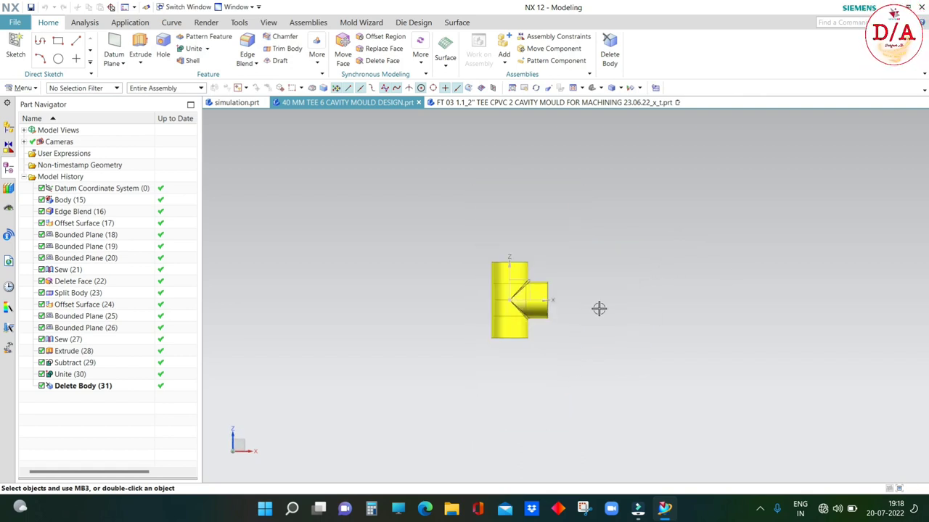
Step: Start an Extrude using Single Curve with the tee's top rim edge as profile
middle_drag(508, 240, 522, 266)
scroll(514, 273, up, 5)
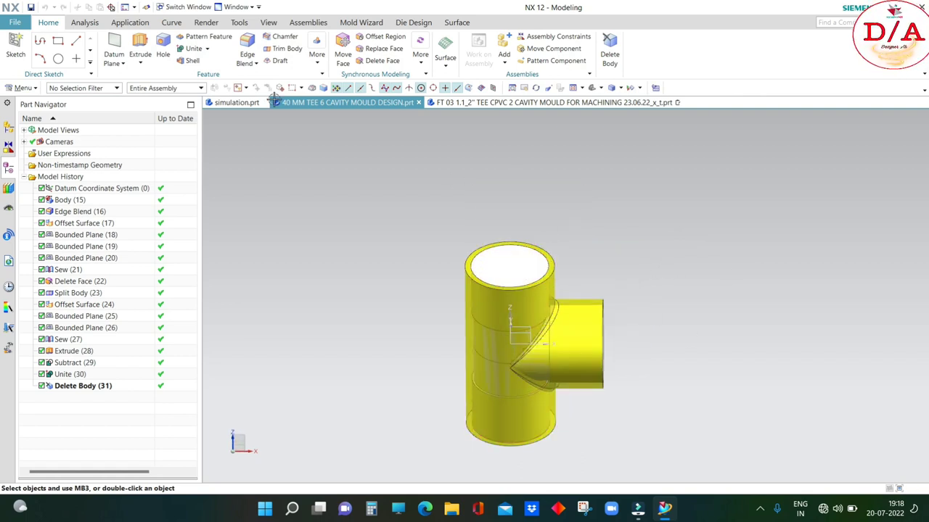
click(140, 45)
scroll(563, 261, up, 4)
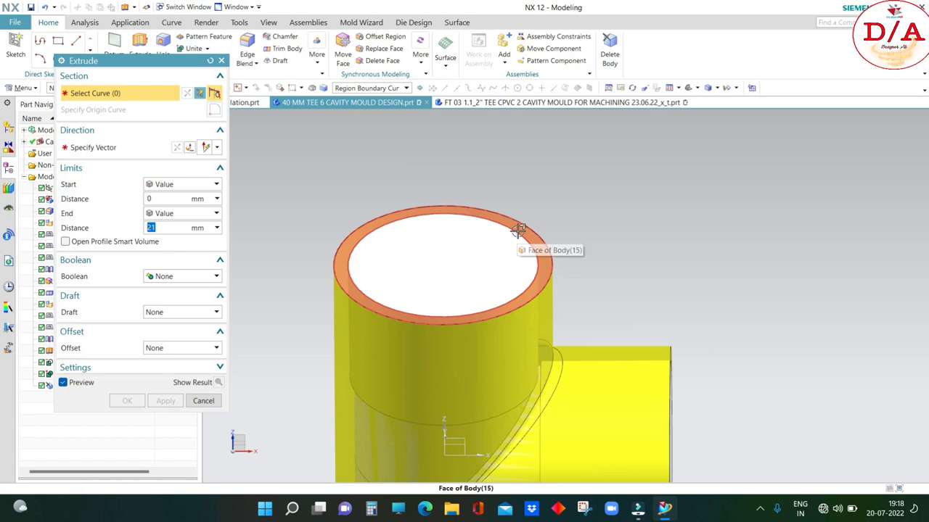
middle_drag(655, 234, 571, 224)
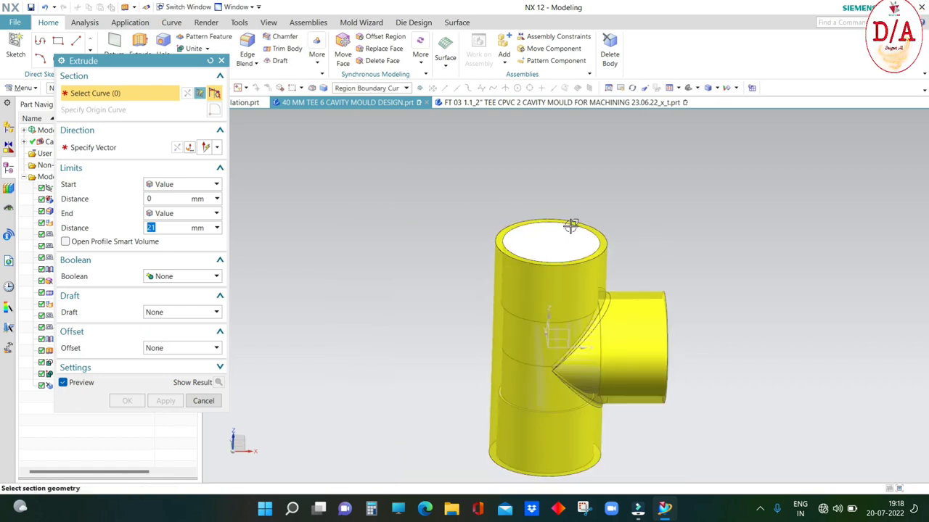
click(360, 90)
click(353, 100)
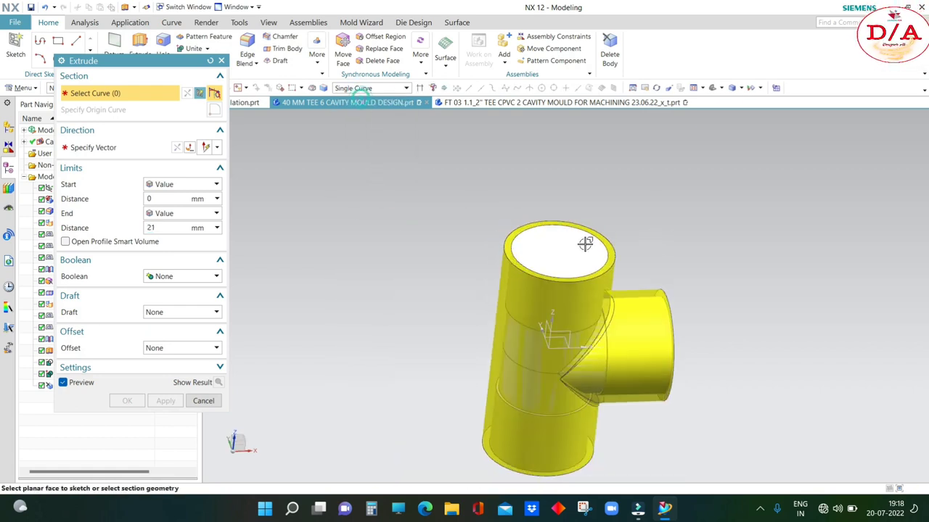
click(539, 226)
Step: Reverse the extrusion to point upward and set its distance to 15 mm
middle_drag(707, 261, 750, 227)
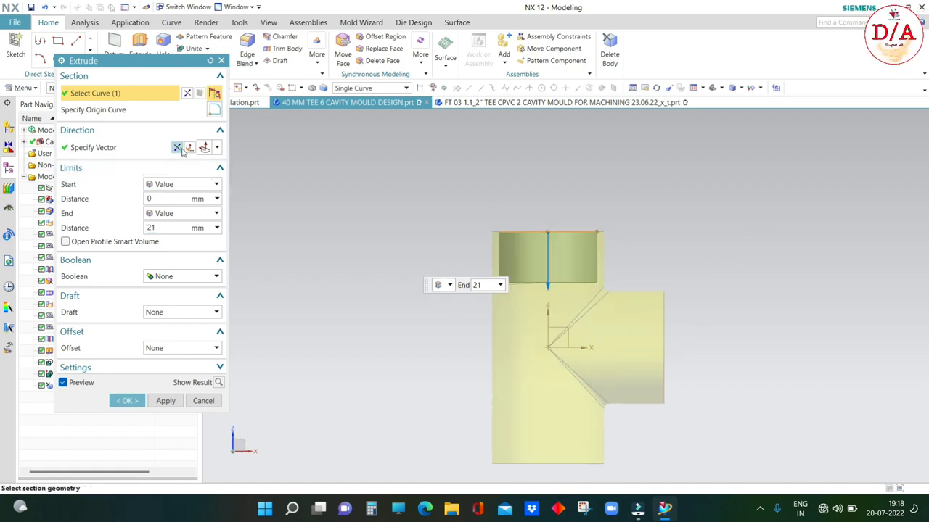
click(184, 149)
click(163, 227)
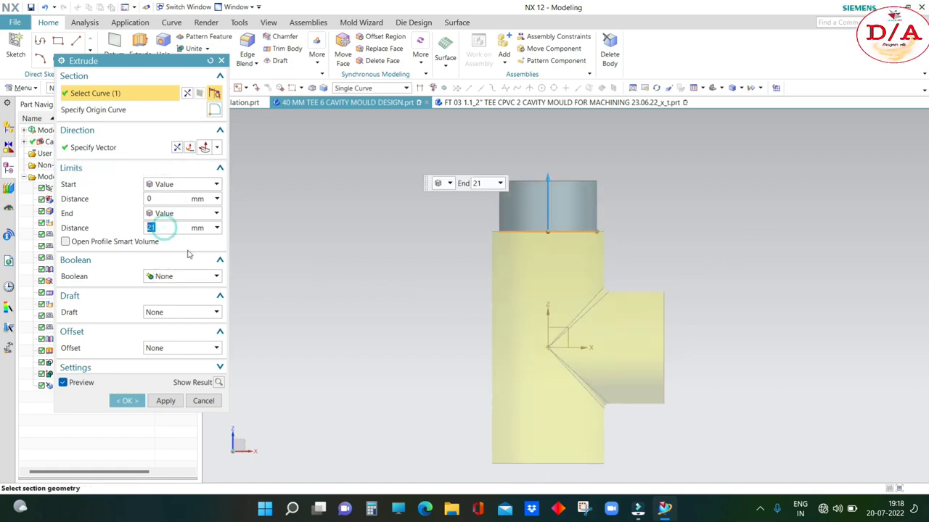
text(15)
key(Return)
scroll(569, 238, up, 2)
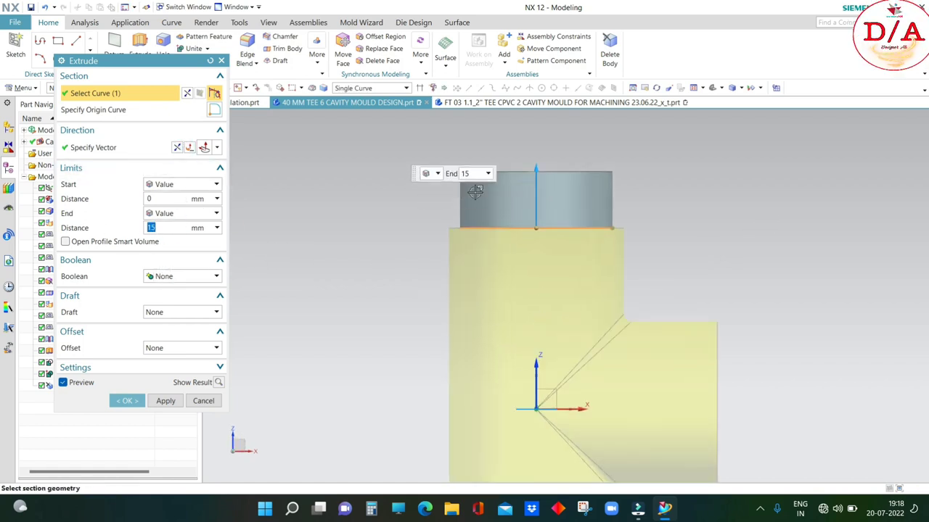
scroll(537, 209, down, 2)
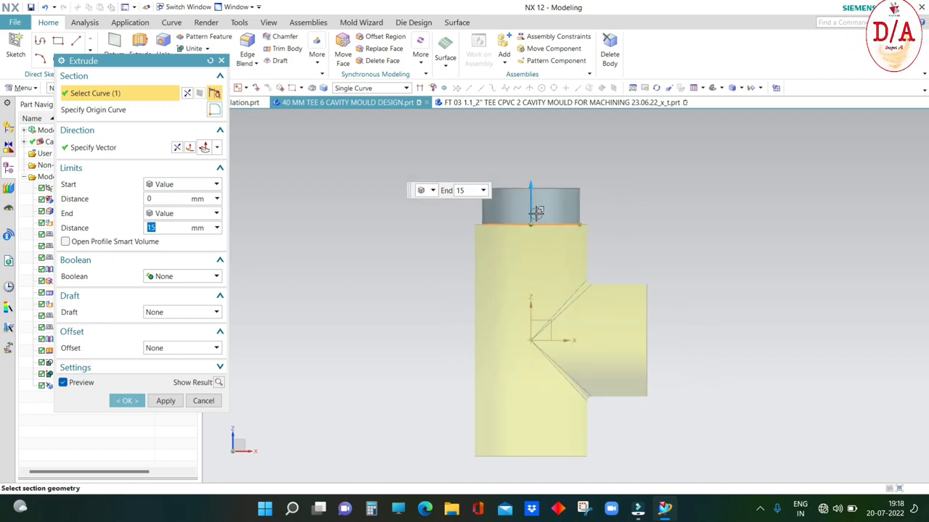
scroll(537, 211, up, 3)
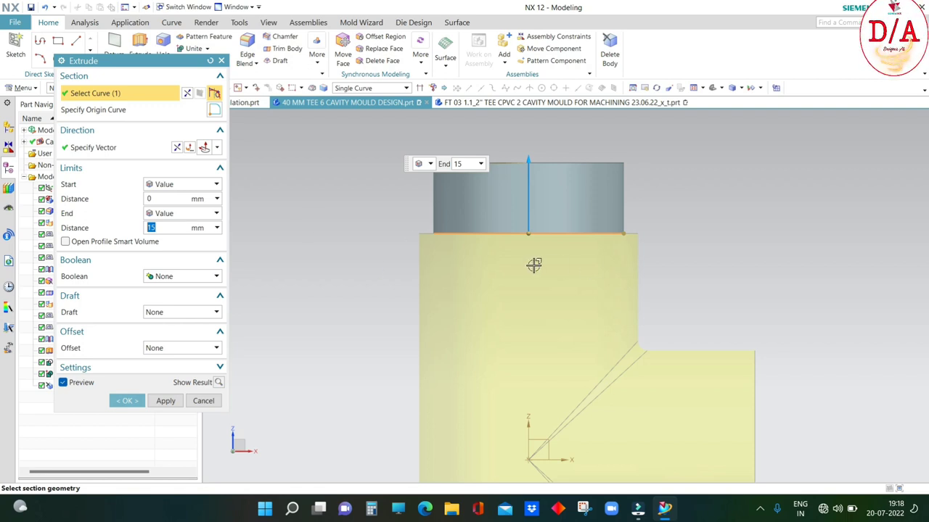
scroll(534, 265, down, 2)
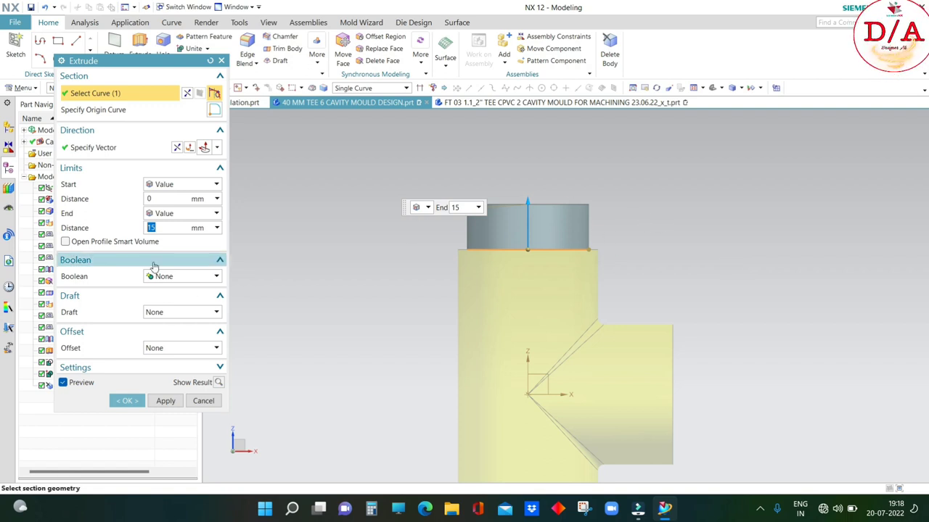
Step: Add a 0.5 mm single-sided offset, set an inferred direction, and create the boss
click(178, 348)
click(170, 369)
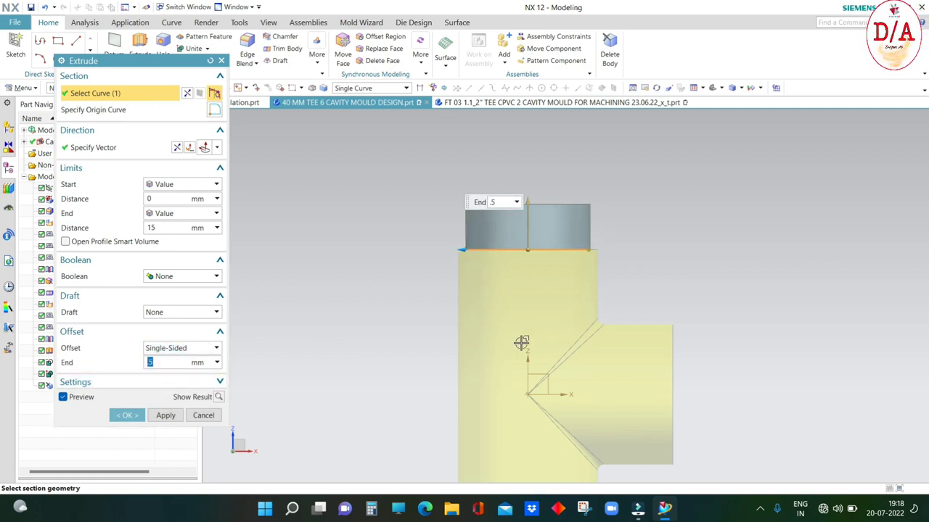
click(216, 148)
click(209, 149)
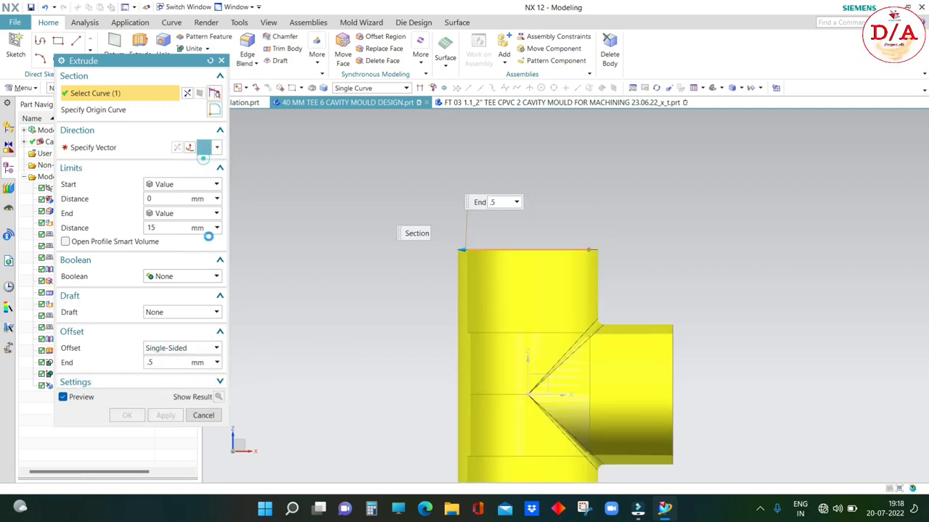
click(512, 252)
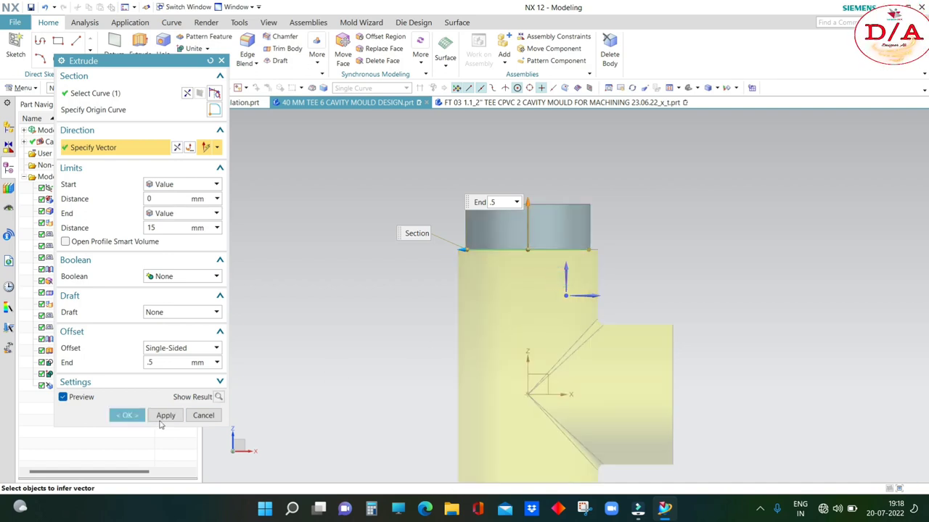
middle_click(580, 275)
mouse_move(580, 275)
middle_down()
mouse_move(619, 275)
mouse_move(631, 229)
middle_up()
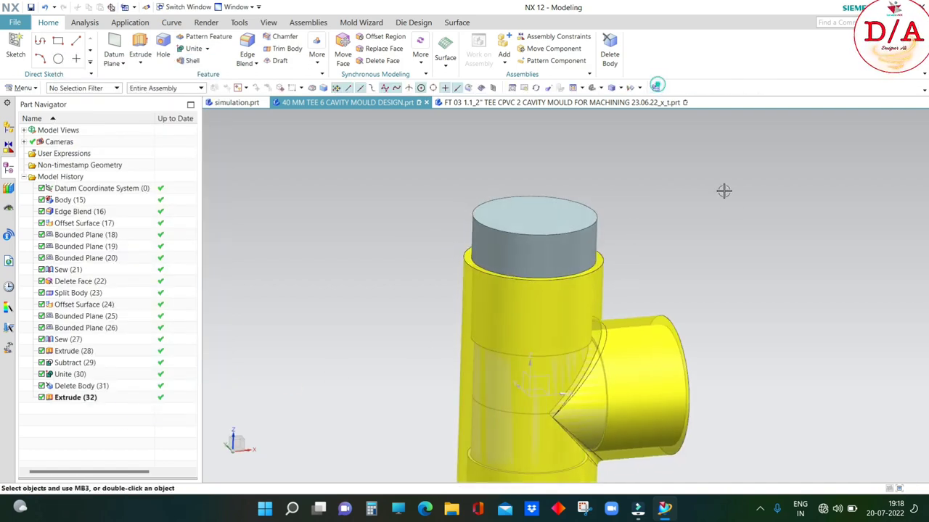
Step: Apply Resize Face to the boss's cylindrical side face with a new diameter
click(420, 55)
click(454, 168)
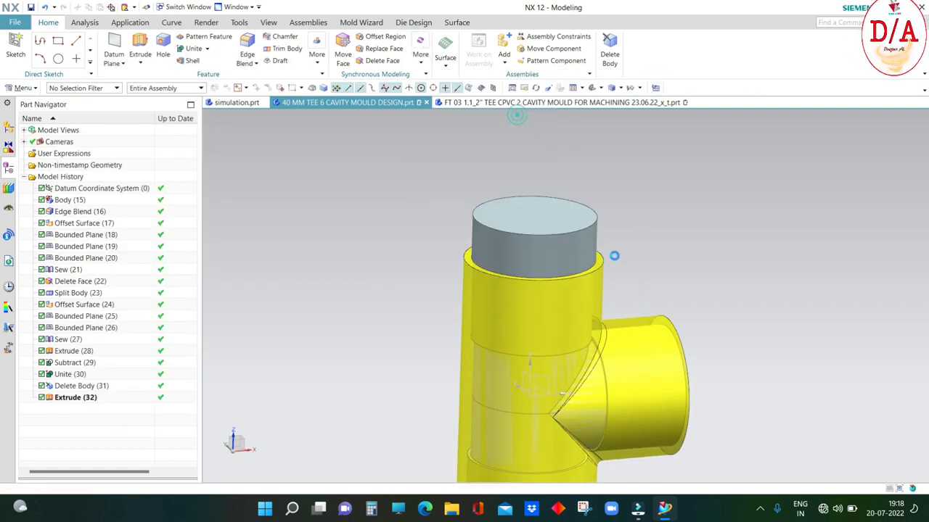
click(573, 270)
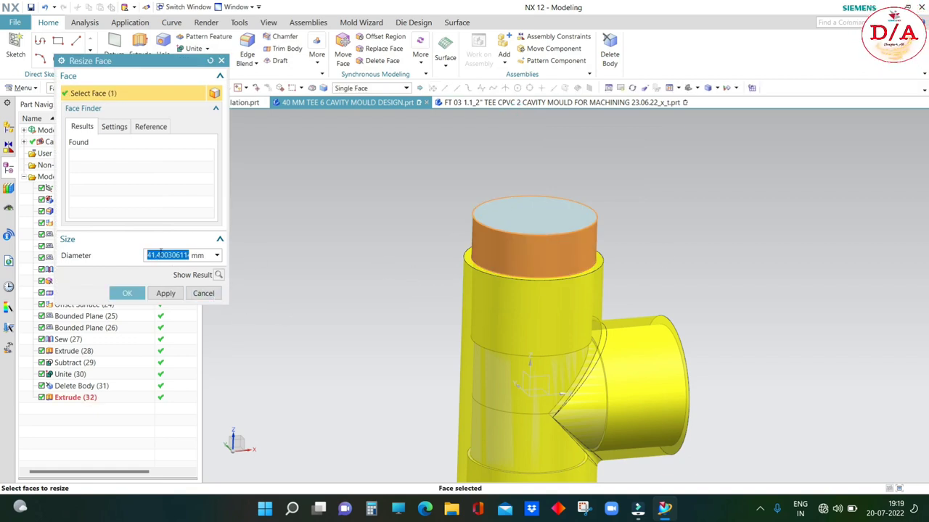
click(127, 293)
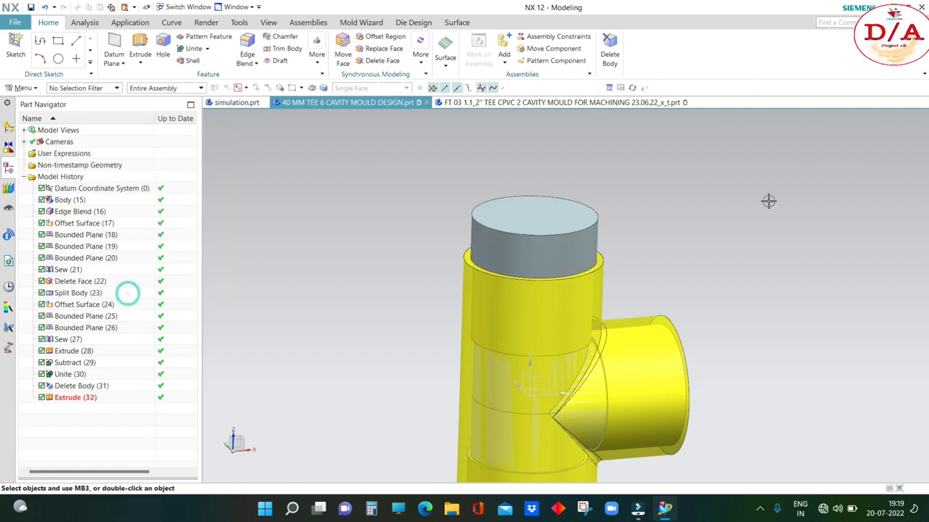
mouse_move(767, 201)
middle_down()
mouse_move(718, 248)
mouse_move(674, 242)
middle_up()
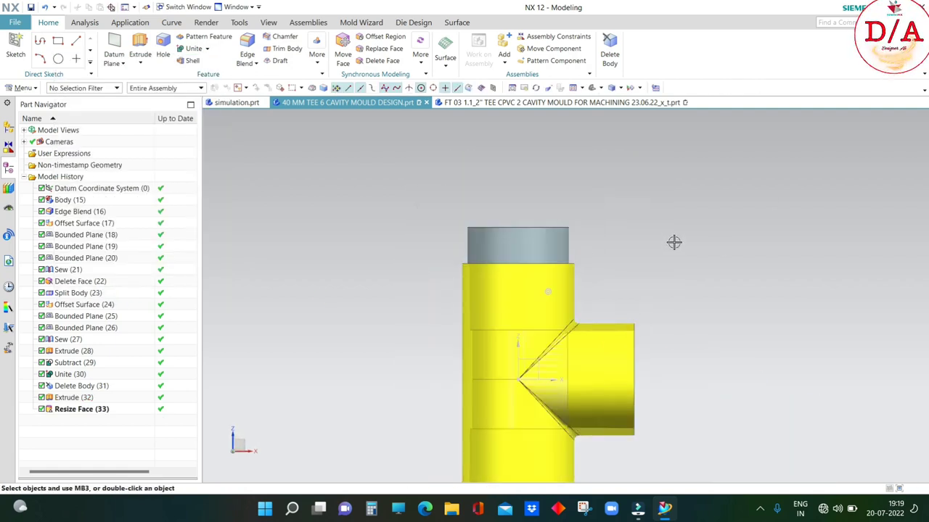
key(ctrl+h)
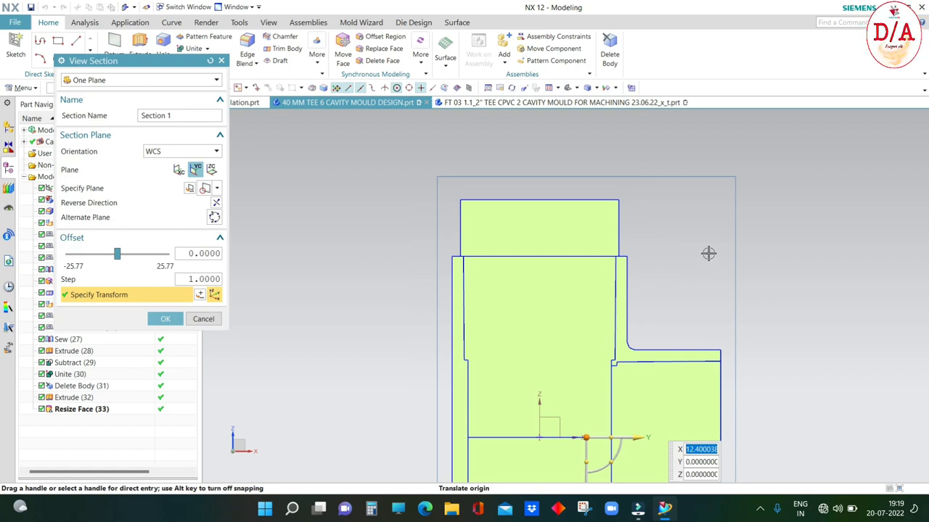
Step: Clear the section view and hide the five objects other than the tee body
key(Escape)
mouse_move(702, 247)
middle_down()
mouse_move(680, 252)
mouse_move(607, 186)
mouse_move(649, 117)
middle_up()
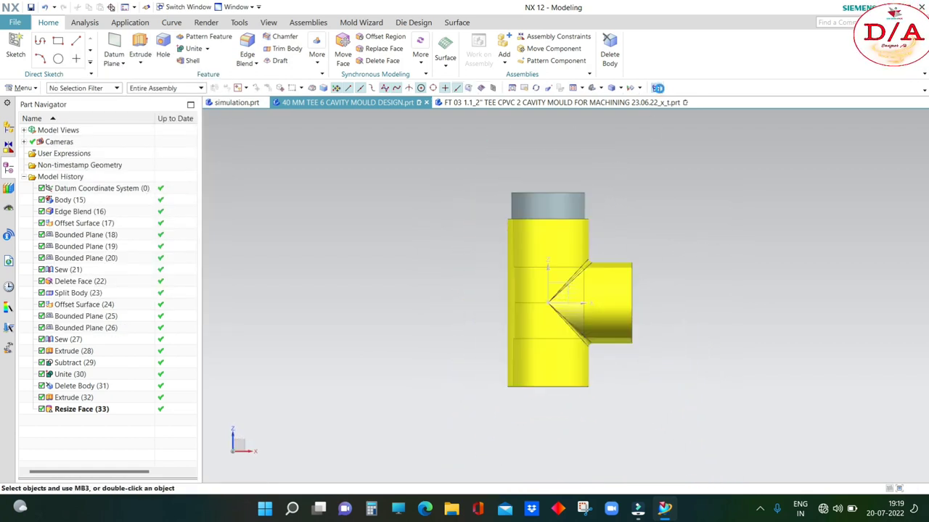
click(657, 88)
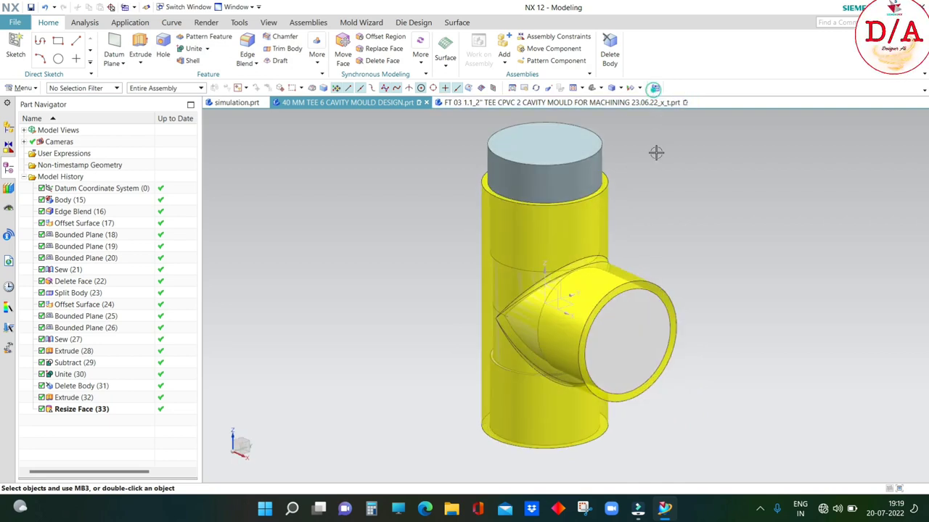
middle_drag(649, 275, 681, 282)
key(ctrl+b)
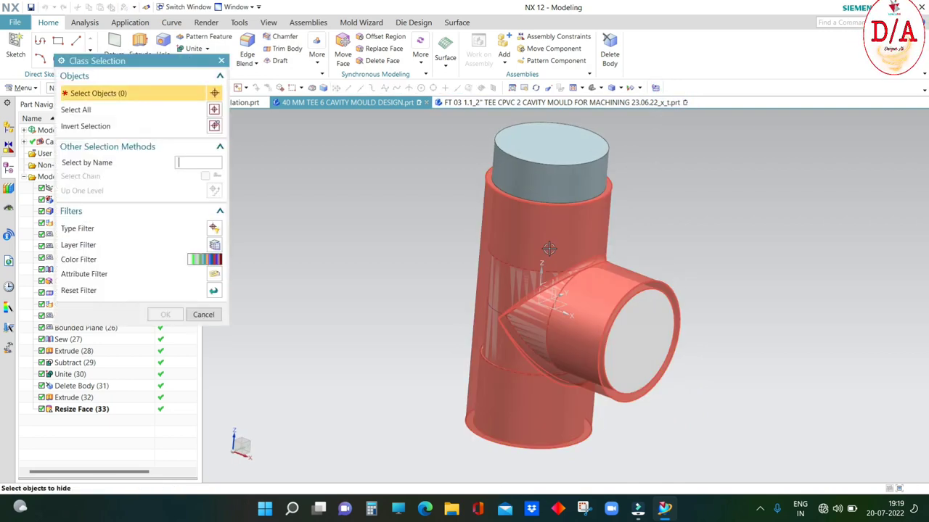
click(657, 274)
click(213, 124)
click(165, 315)
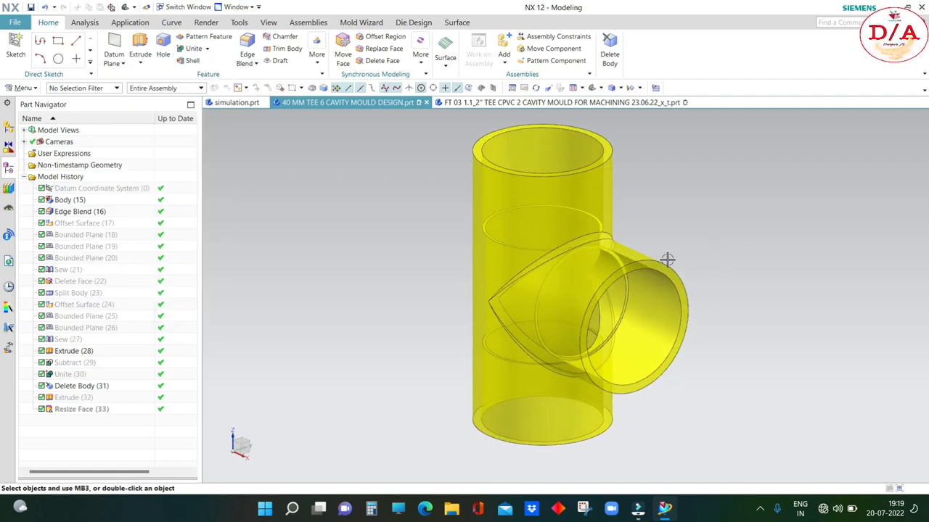
Step: Set the tee body's translucency to 0 so it displays fully opaque
key(ctrl+j)
click(667, 260)
click(166, 315)
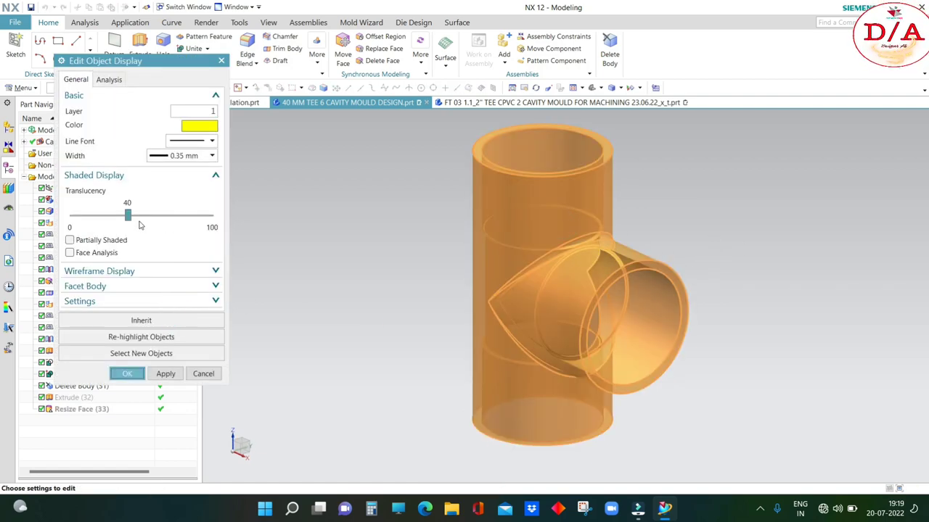
drag(128, 218, 69, 216)
click(127, 374)
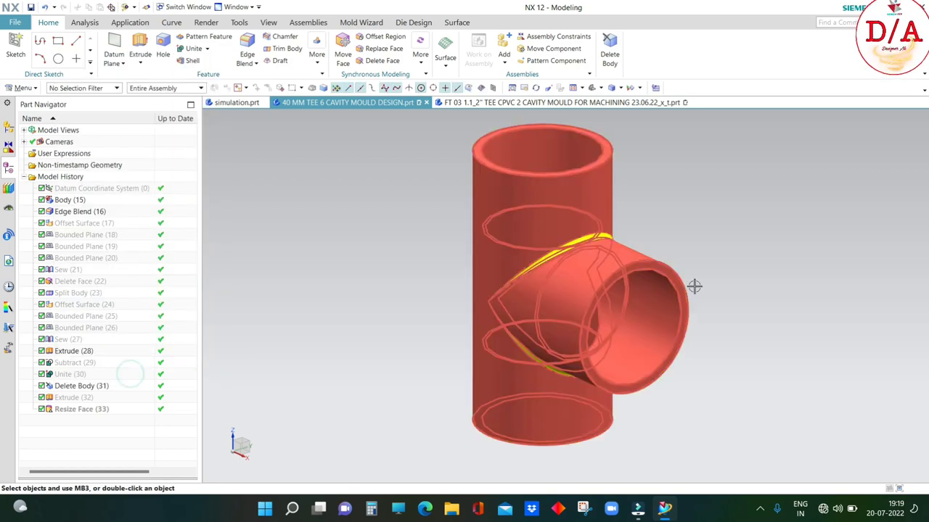
mouse_move(754, 219)
middle_down()
mouse_move(697, 266)
mouse_move(746, 250)
middle_up()
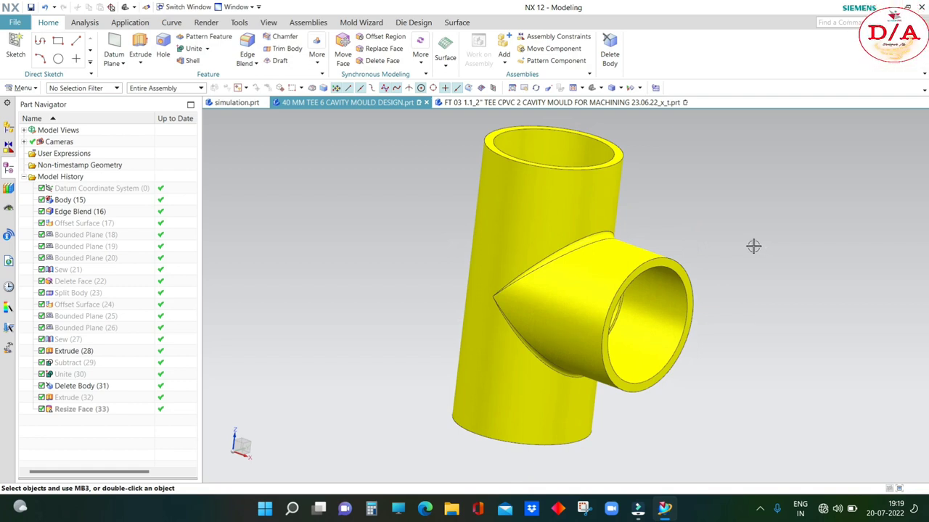
mouse_move(684, 121)
middle_down()
mouse_move(761, 232)
mouse_move(595, 249)
middle_up()
key(F8)
key(Escape)
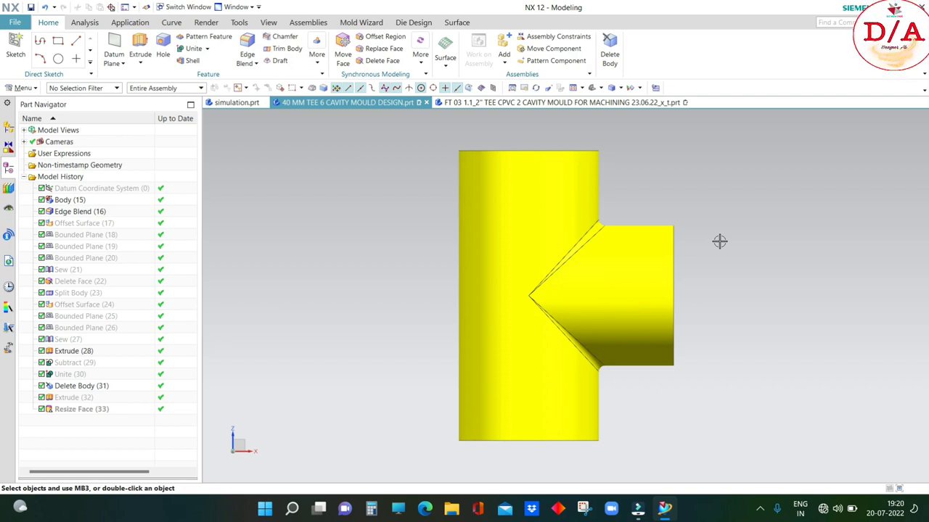
mouse_move(719, 240)
middle_down()
mouse_move(719, 182)
mouse_move(636, 209)
middle_up()
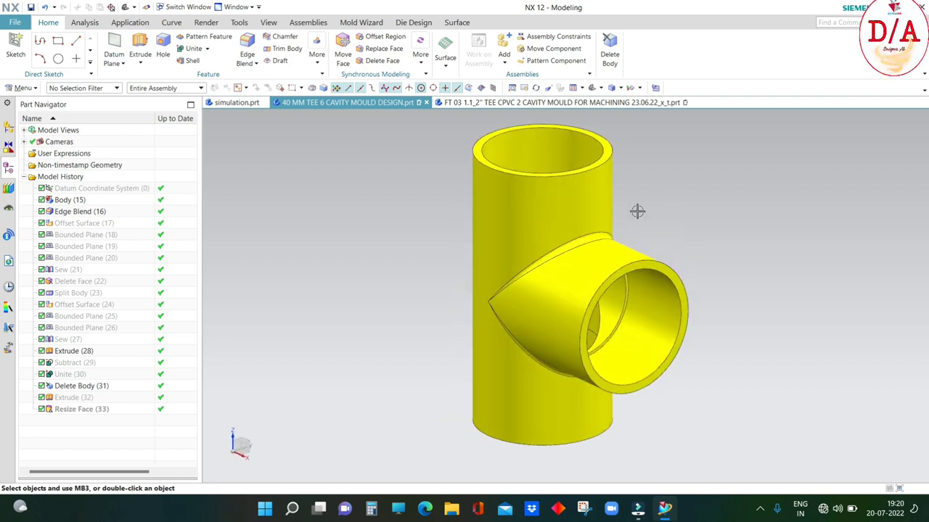
mouse_move(681, 161)
middle_down()
mouse_move(723, 228)
mouse_move(694, 201)
mouse_move(677, 309)
mouse_move(683, 288)
mouse_move(734, 268)
middle_up()
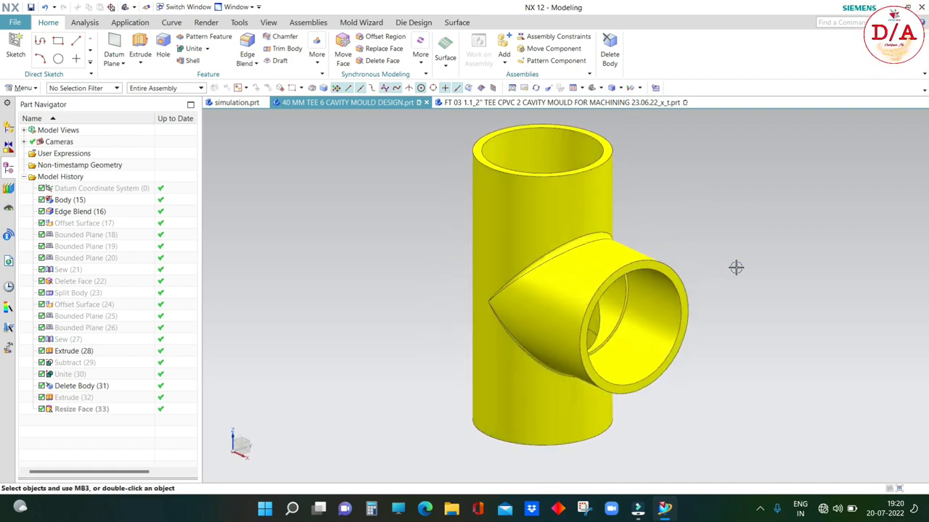
mouse_move(703, 227)
middle_down()
mouse_move(728, 240)
mouse_move(777, 213)
middle_up()
key(F8)
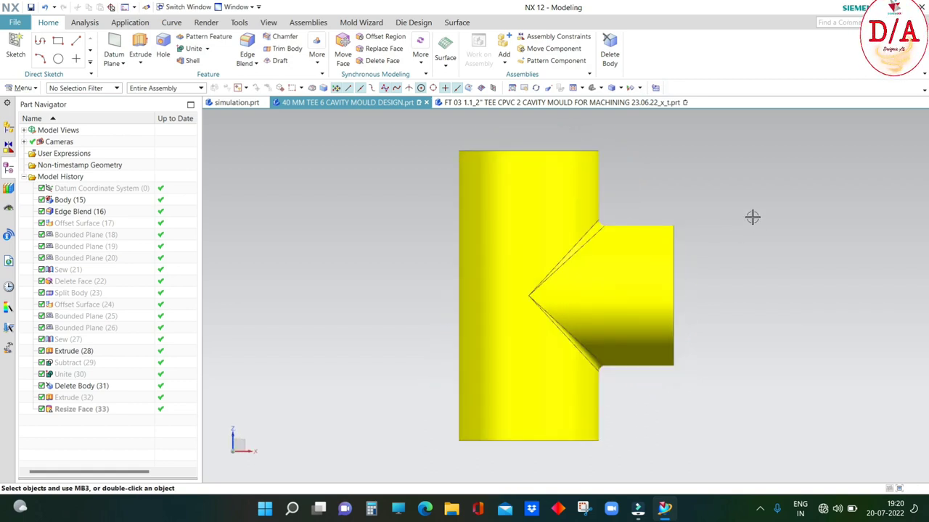
key(Home)
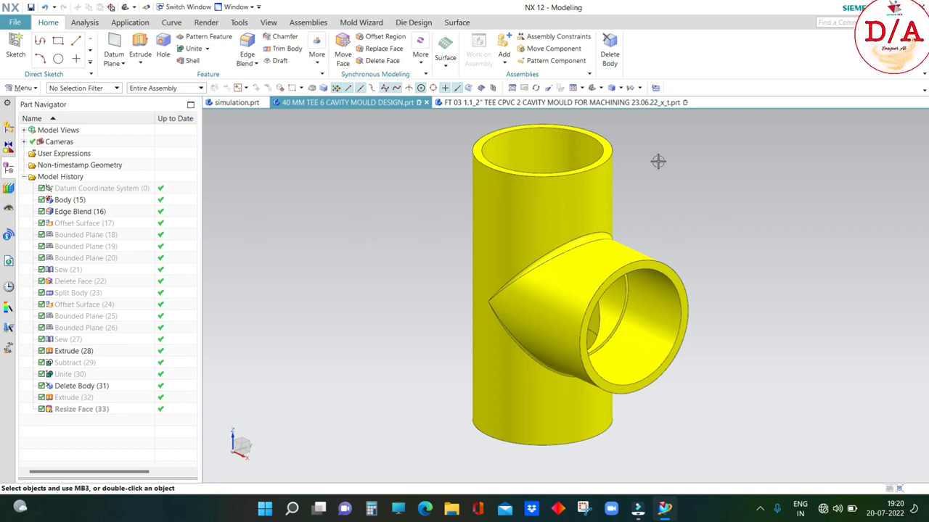
click(655, 88)
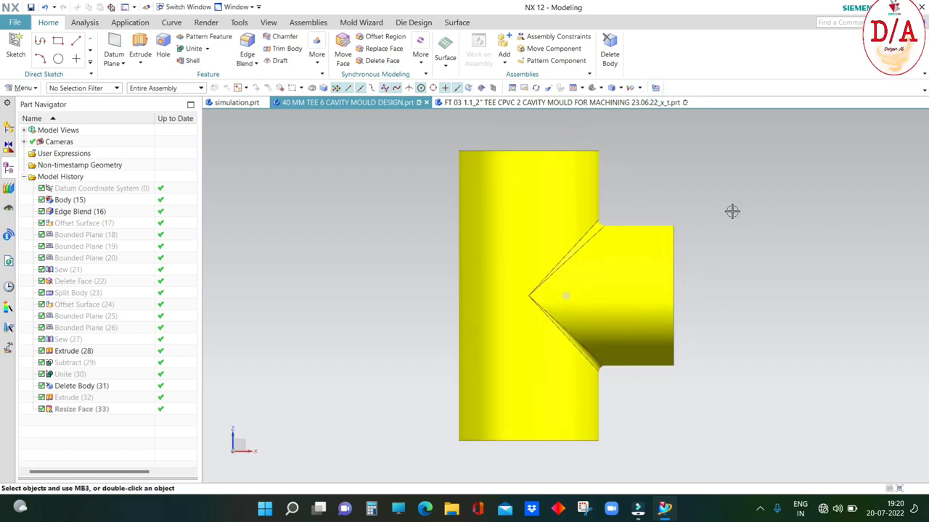
middle_drag(731, 211, 701, 205)
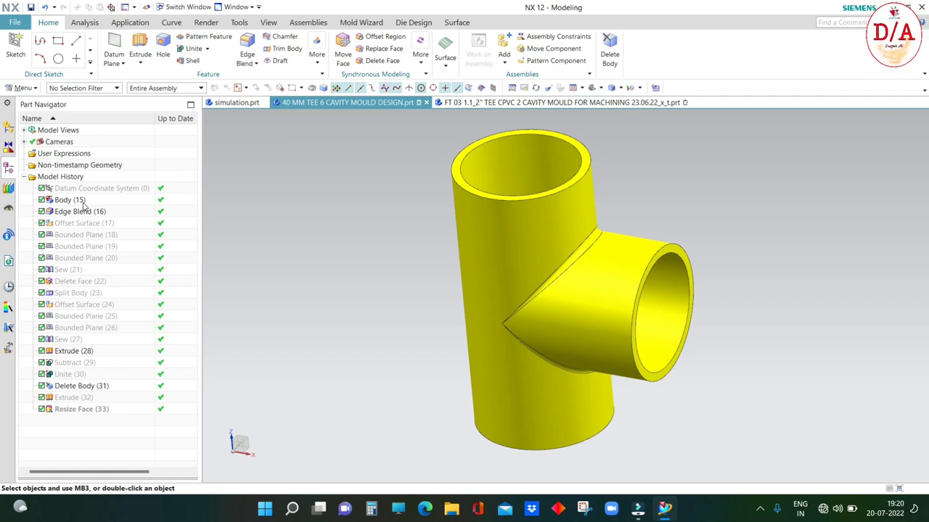
Step: Use Make Current Feature on Body (15) in the Part Navigator, then return to a 3D view
click(64, 200)
key(Escape)
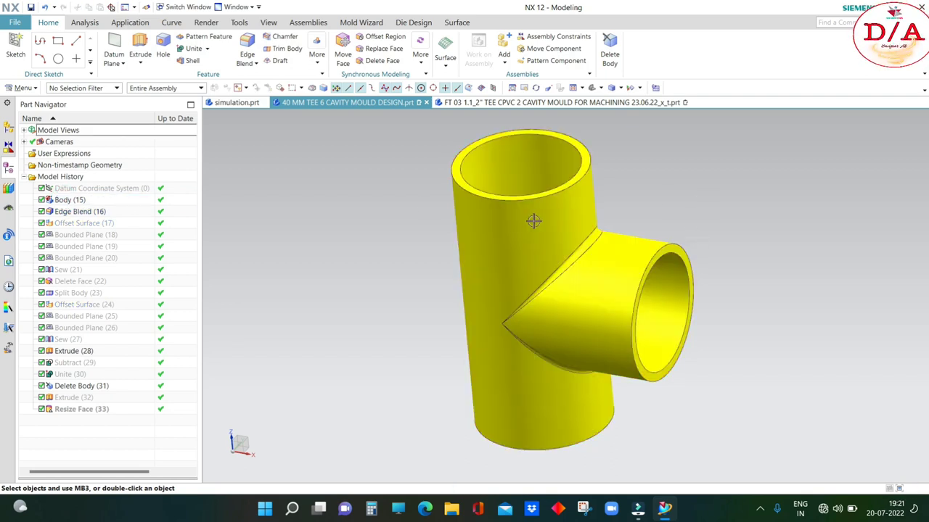
click(75, 200)
click(76, 212)
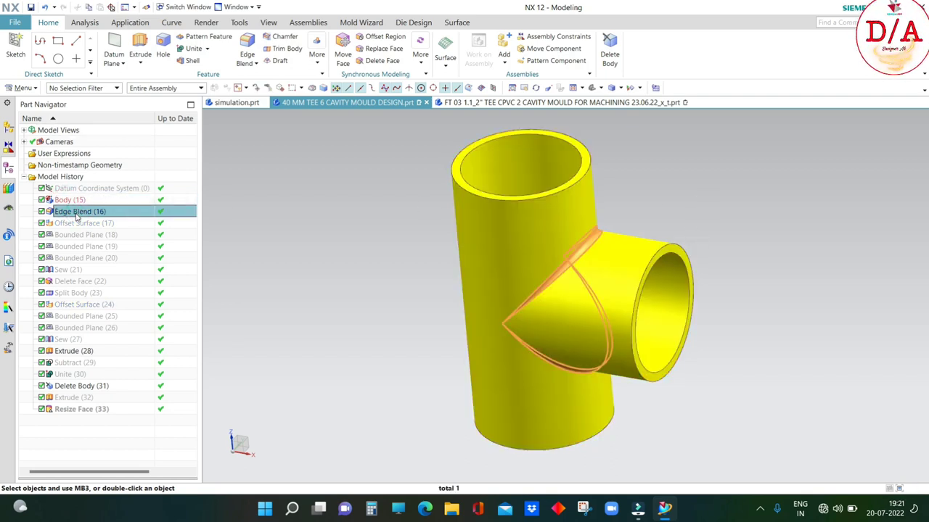
click(70, 201)
right_click(70, 202)
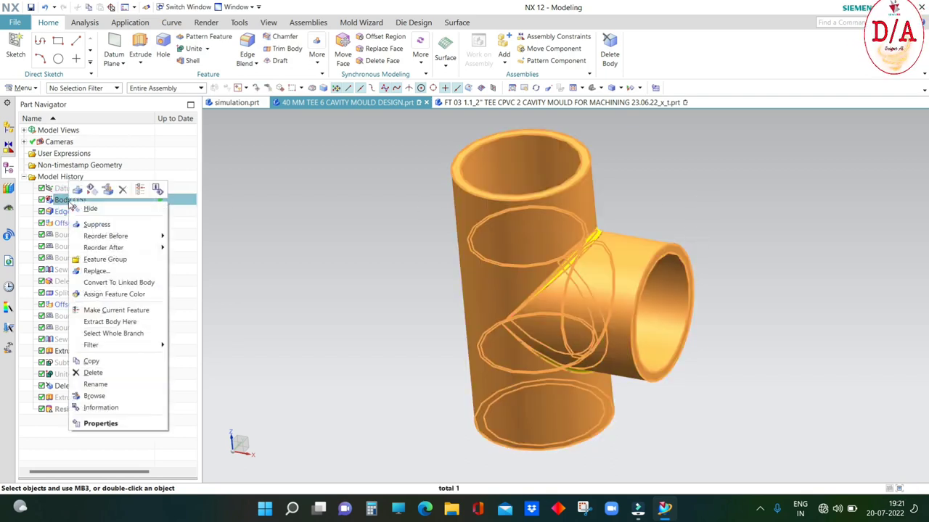
key(ctrl+alt+f)
right_click(79, 206)
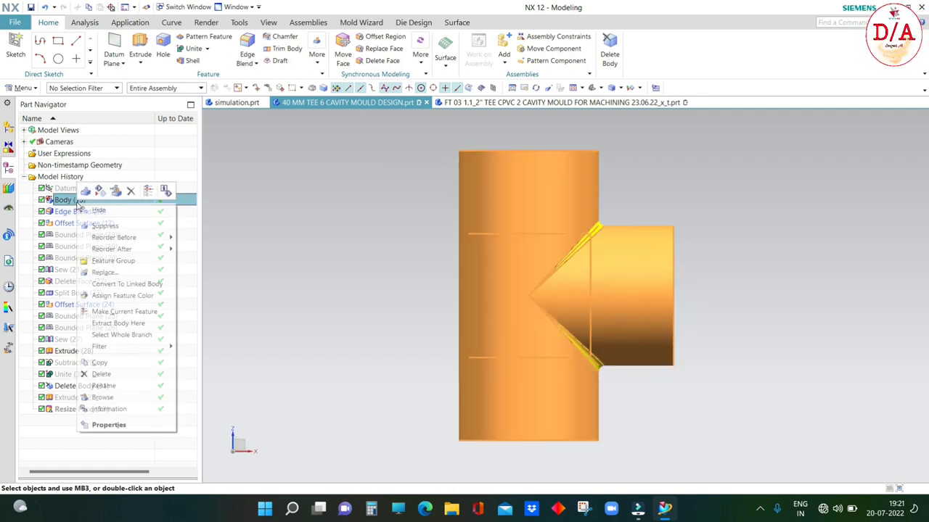
click(141, 317)
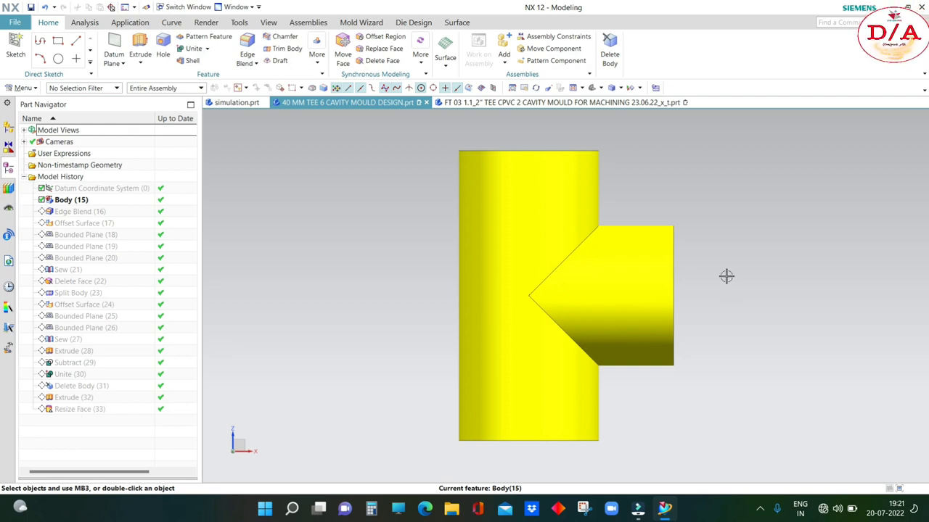
middle_drag(712, 252, 661, 317)
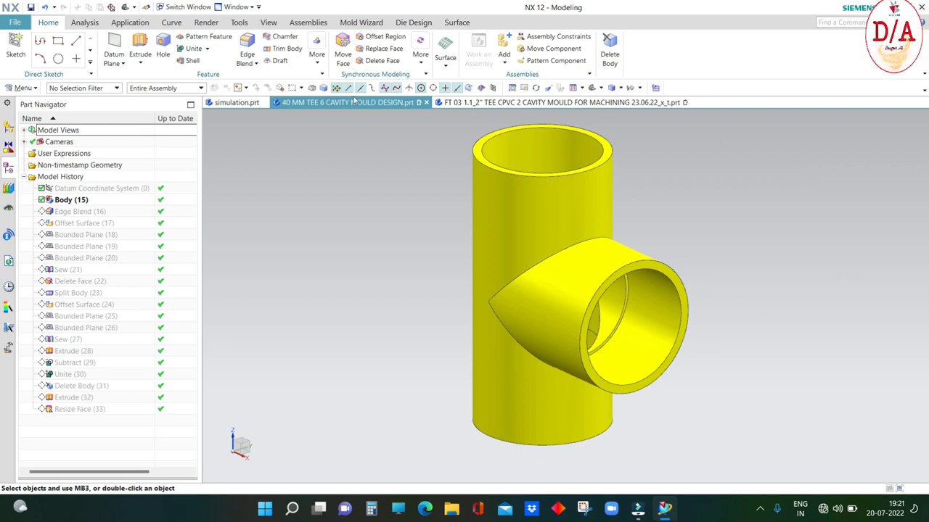
Step: Set up a reset, Uniform Scale Body on the tee body, then open Windows Calculator
click(317, 51)
click(732, 260)
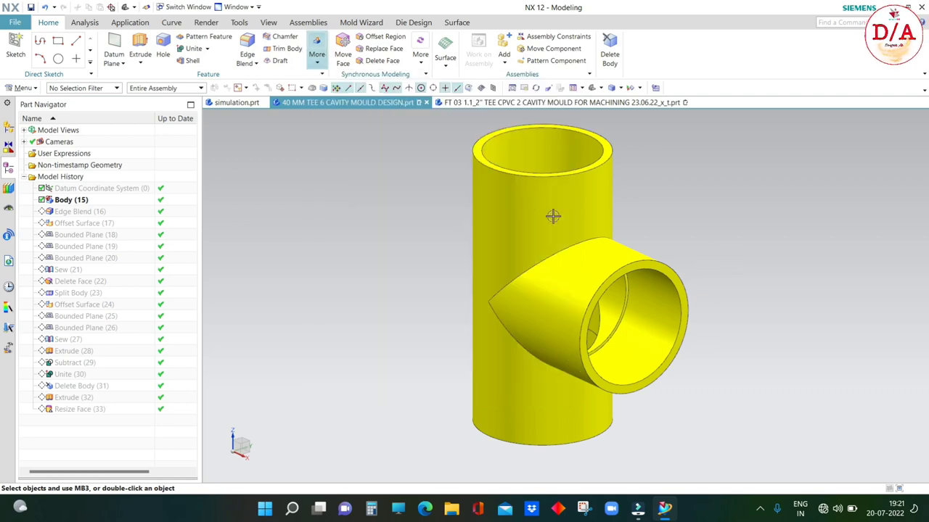
click(314, 48)
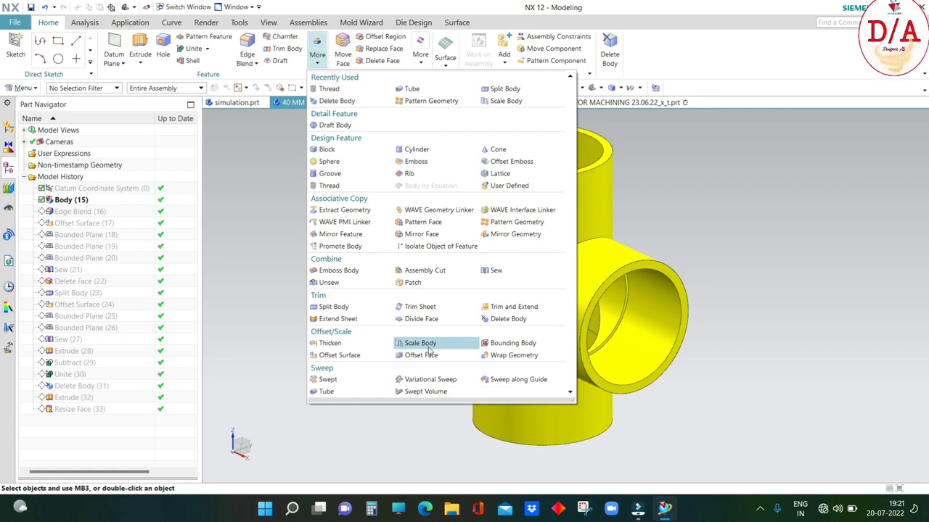
click(420, 344)
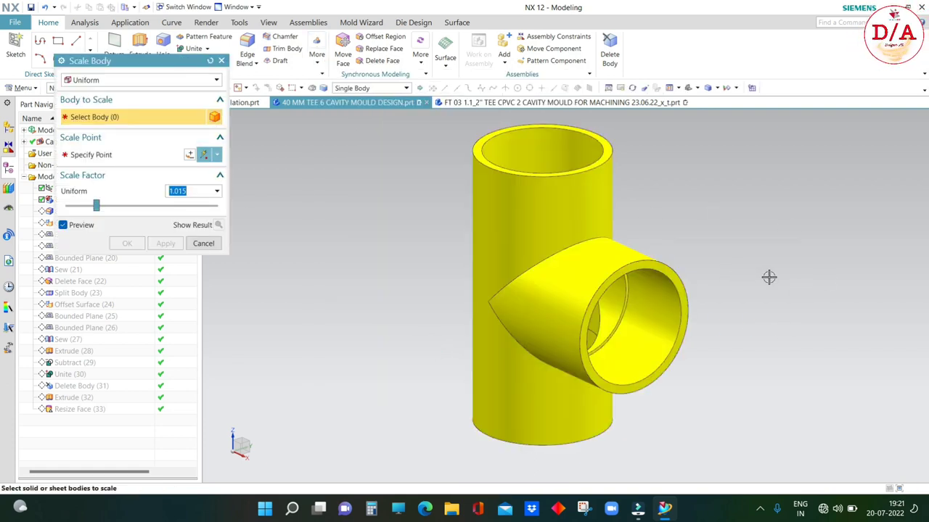
click(209, 60)
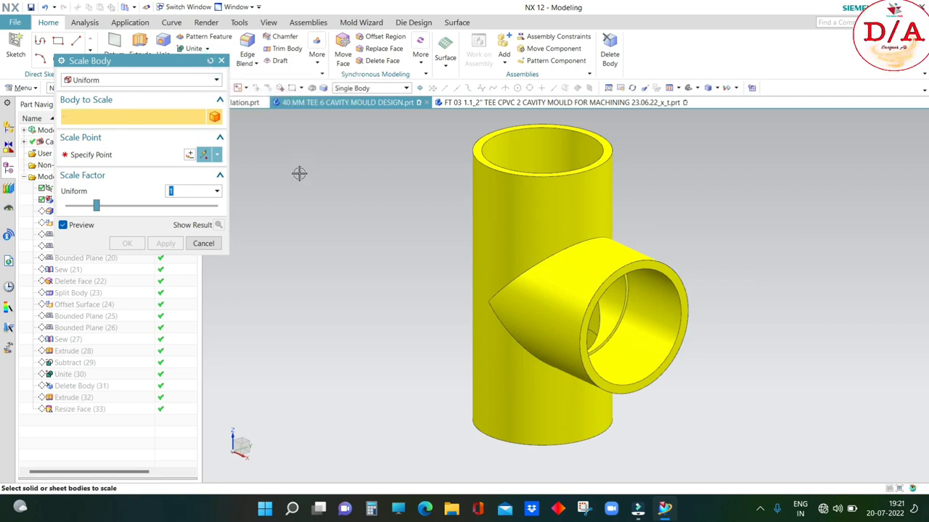
click(122, 81)
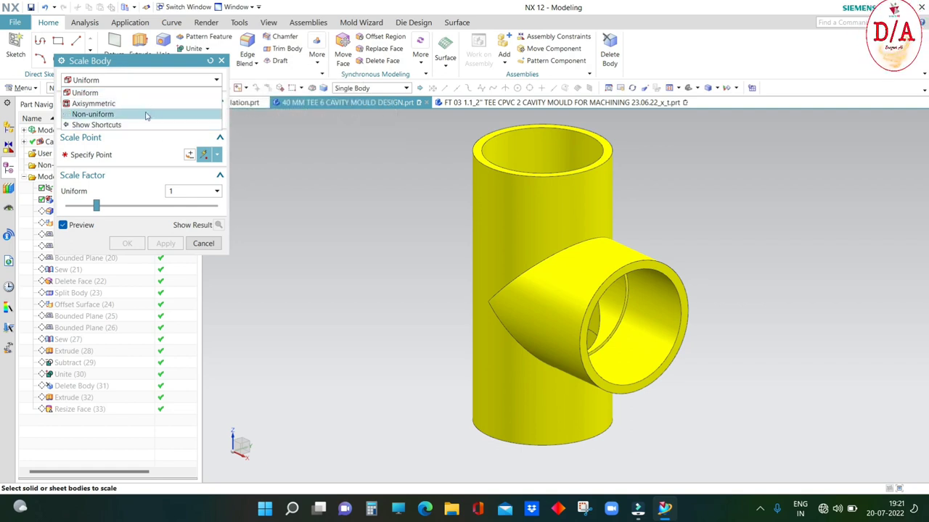
click(191, 92)
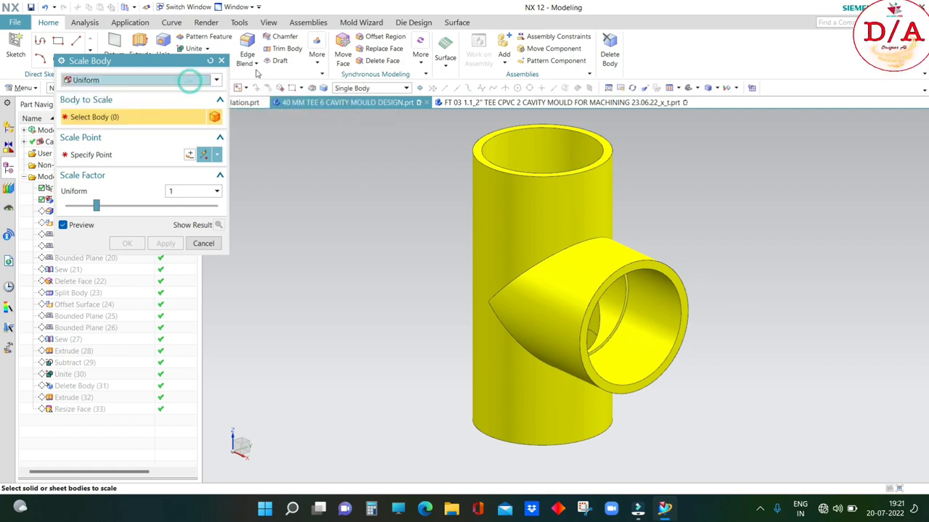
click(210, 61)
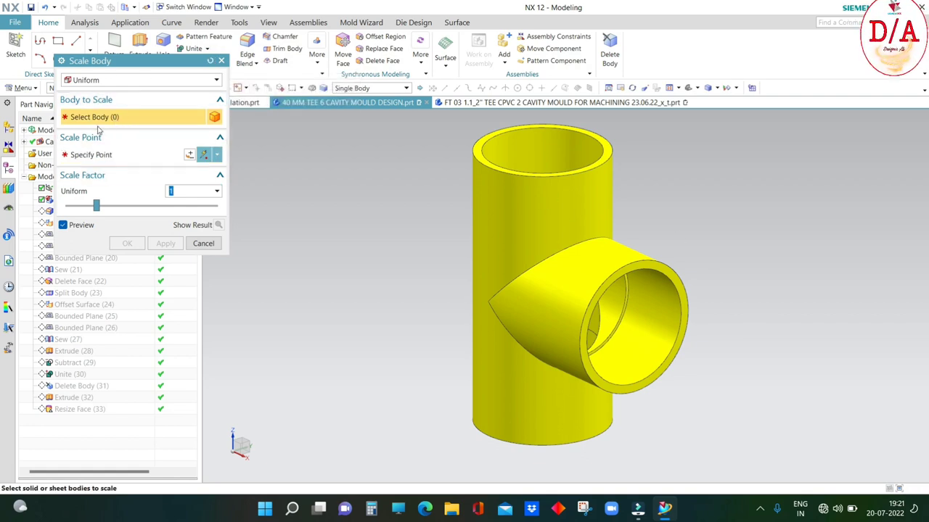
click(568, 232)
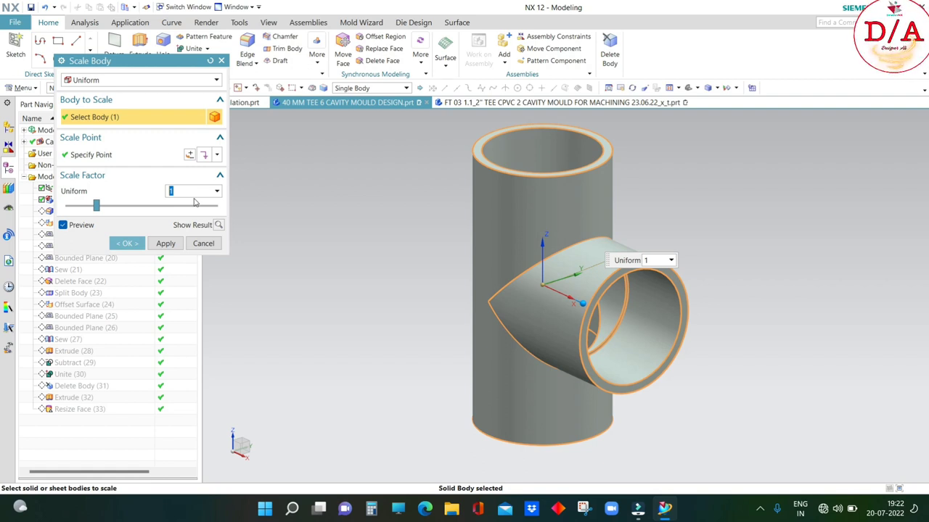
click(385, 510)
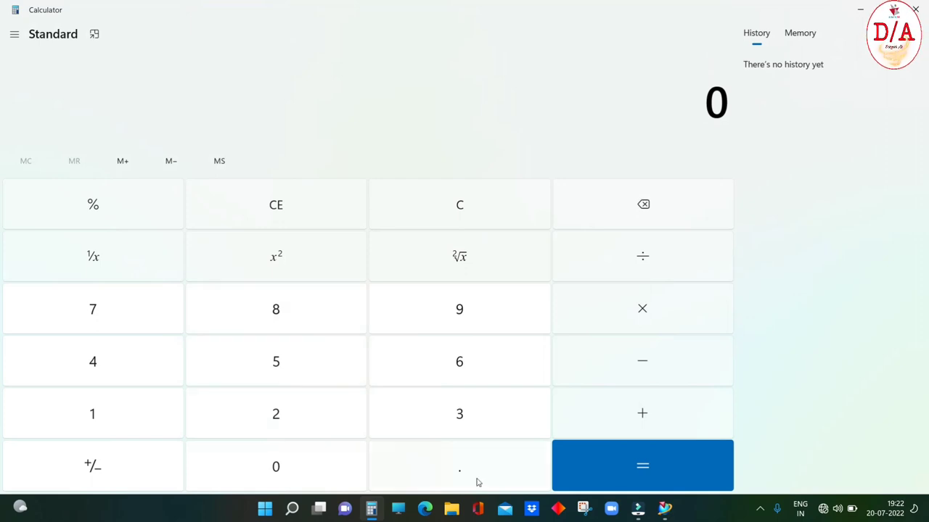
Step: Compute 0.5 ÷ 100 = 0.005 in Calculator, then minimise it back to NX
click(478, 472)
click(302, 371)
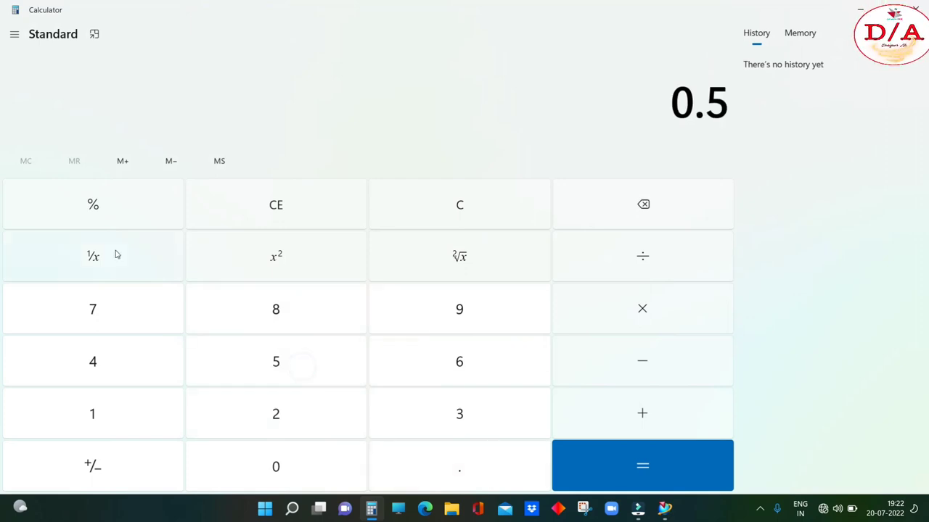
click(95, 211)
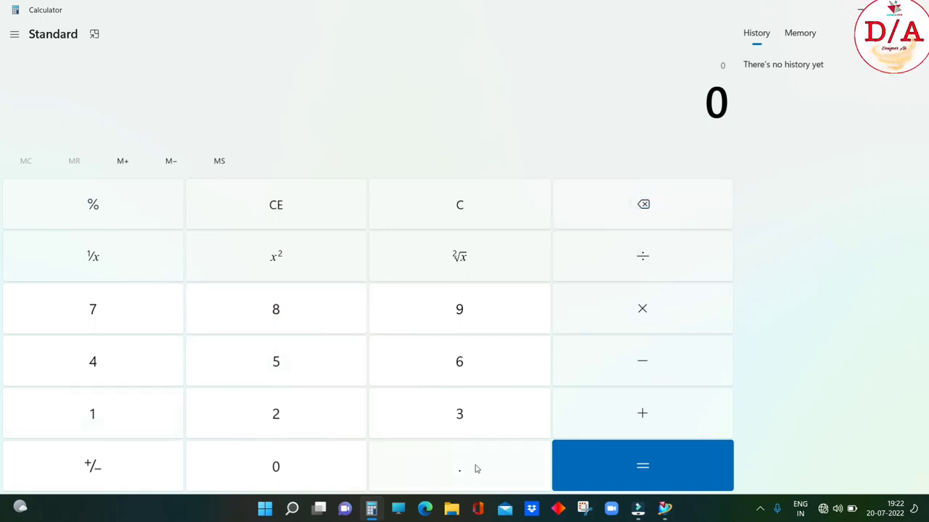
click(413, 479)
click(298, 359)
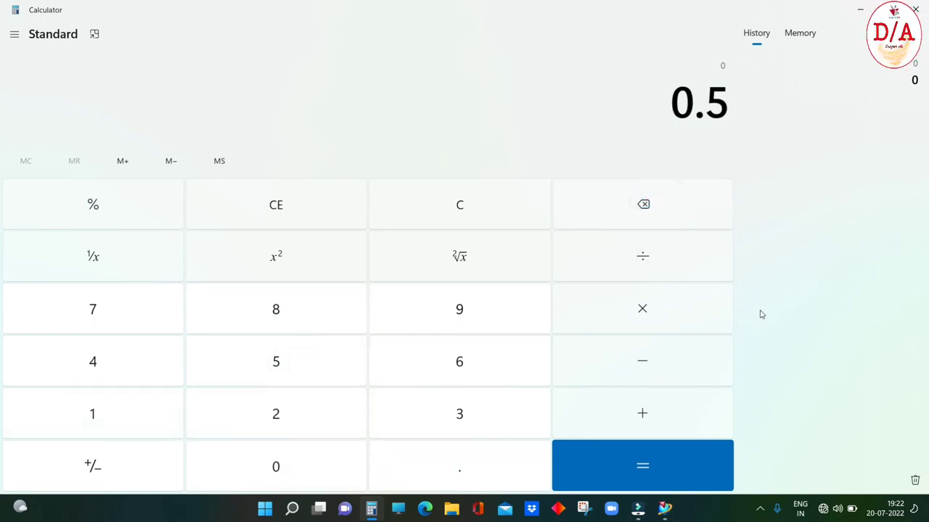
click(660, 252)
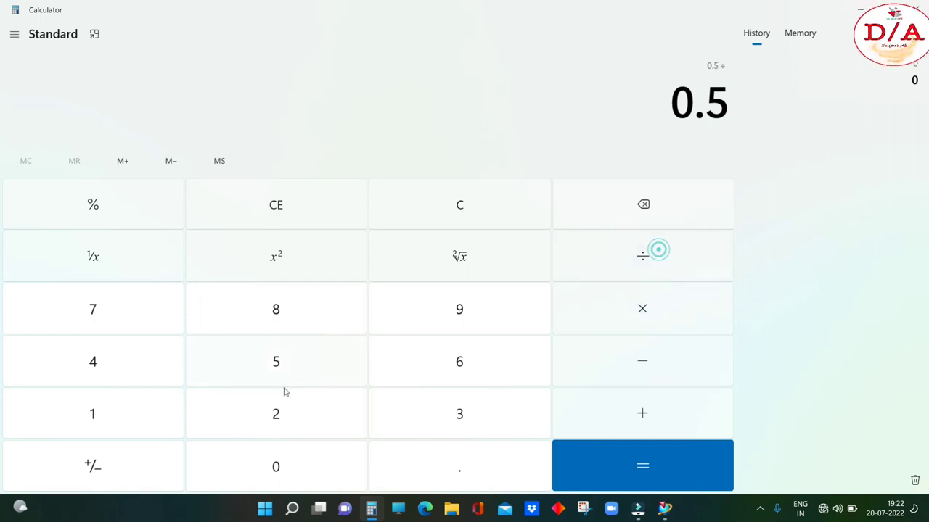
click(120, 414)
click(276, 472)
click(276, 471)
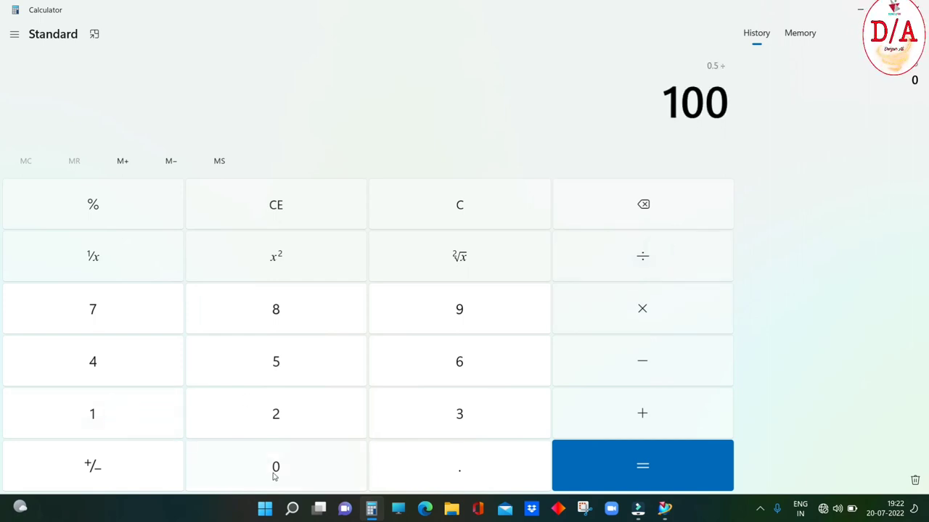
click(658, 469)
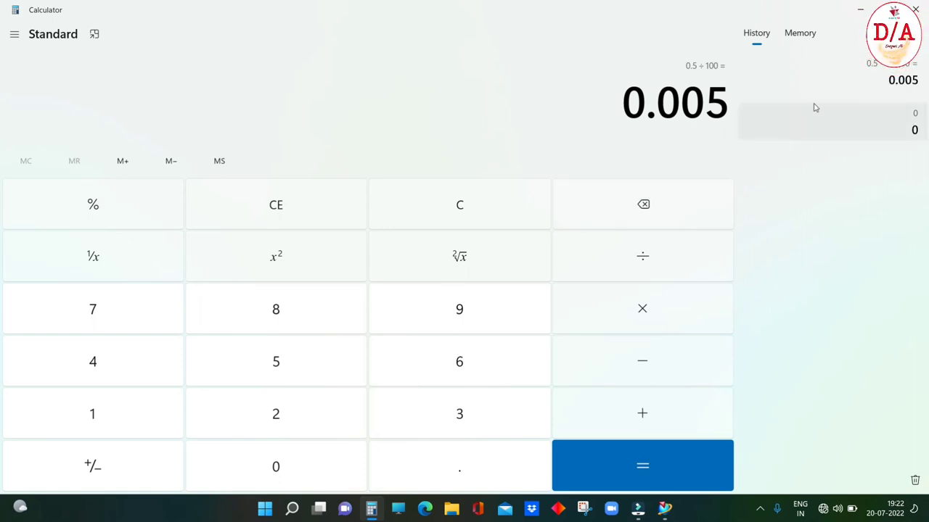
click(860, 10)
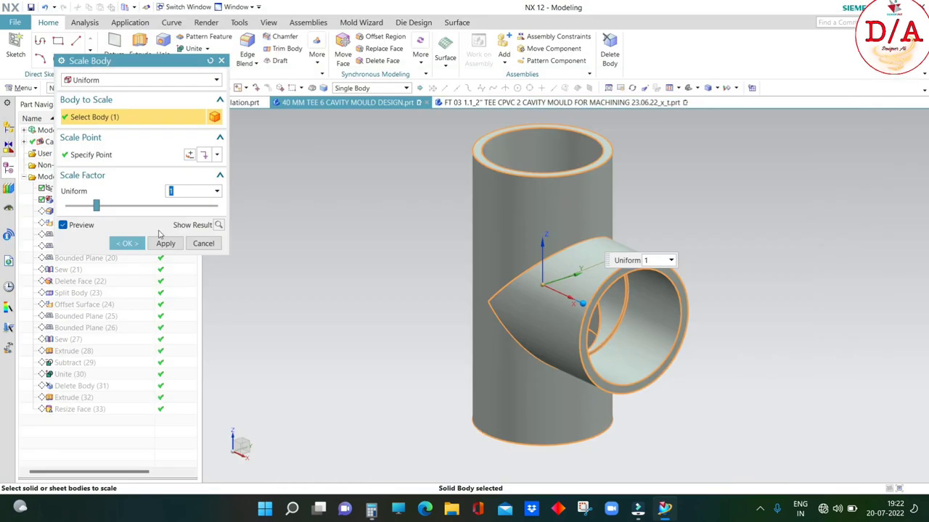
Step: Enter a uniform scale factor of 1.005 for the tee body and apply it
click(180, 193)
text(.005)
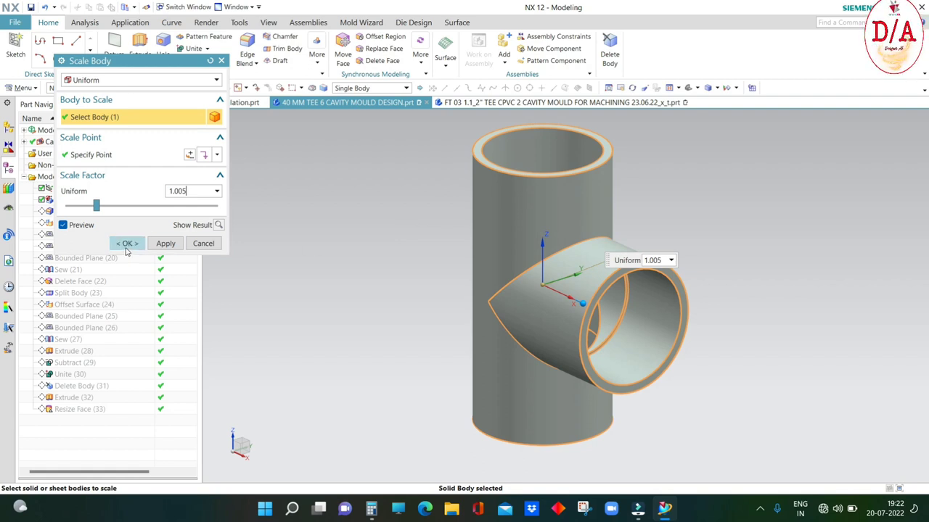
click(127, 244)
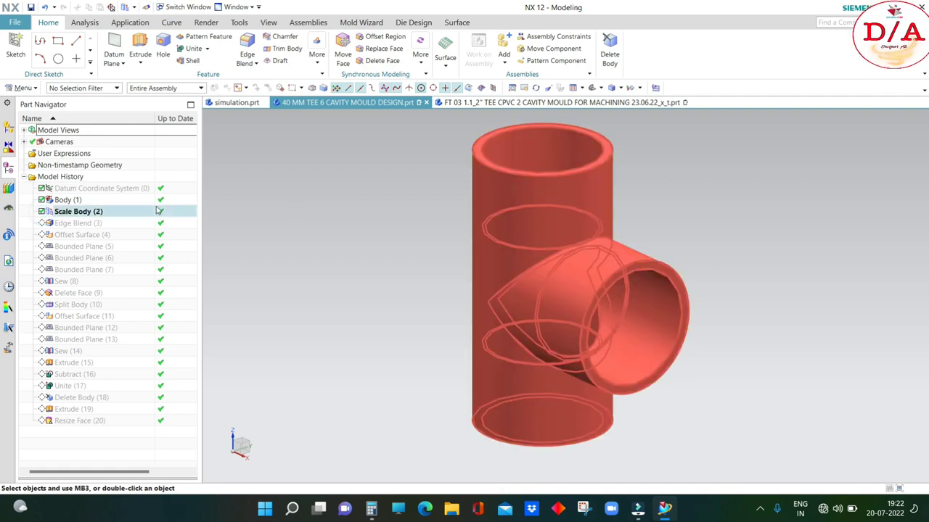
Step: Roll history forward from Scale Body (2) to Resize Face (20) and close the Unite (17) failure report
click(42, 211)
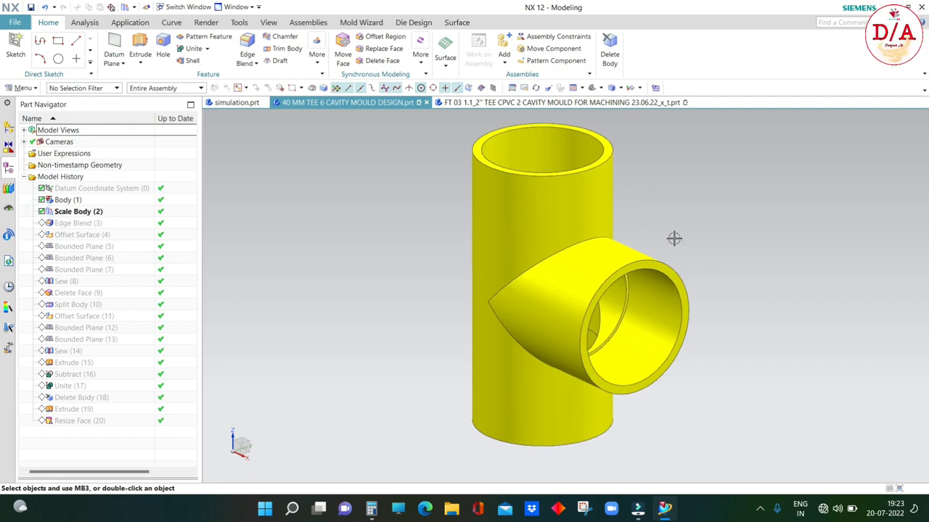
right_click(85, 427)
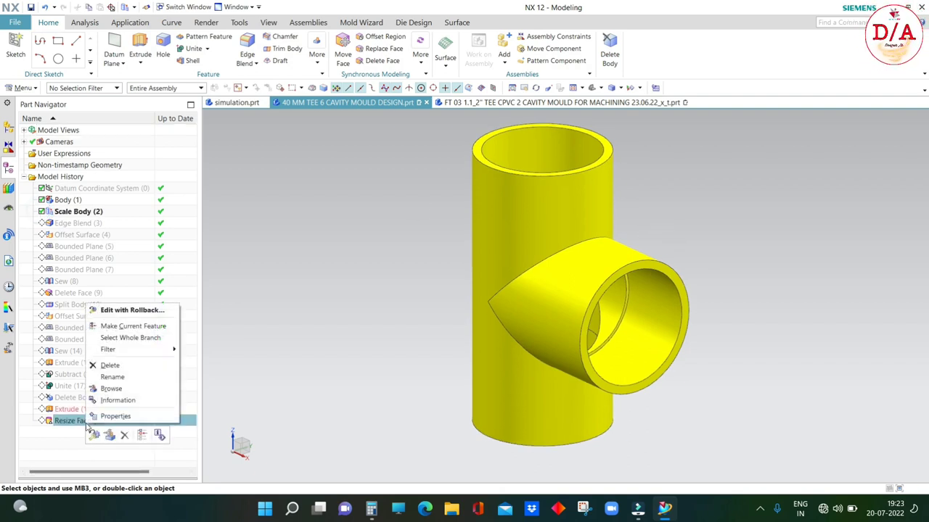
click(132, 327)
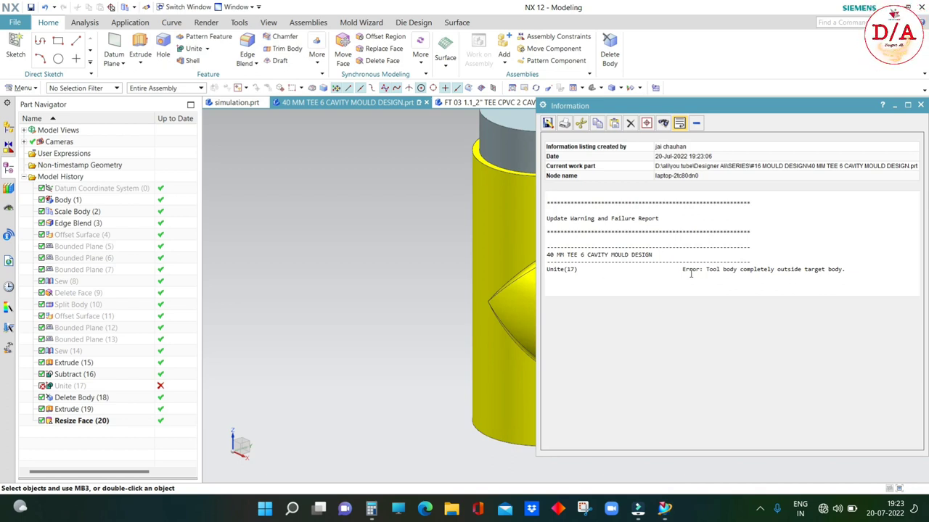
click(919, 106)
Step: Roll the tee's history back by making Subtract (16) the current feature
middle_drag(638, 239, 730, 300)
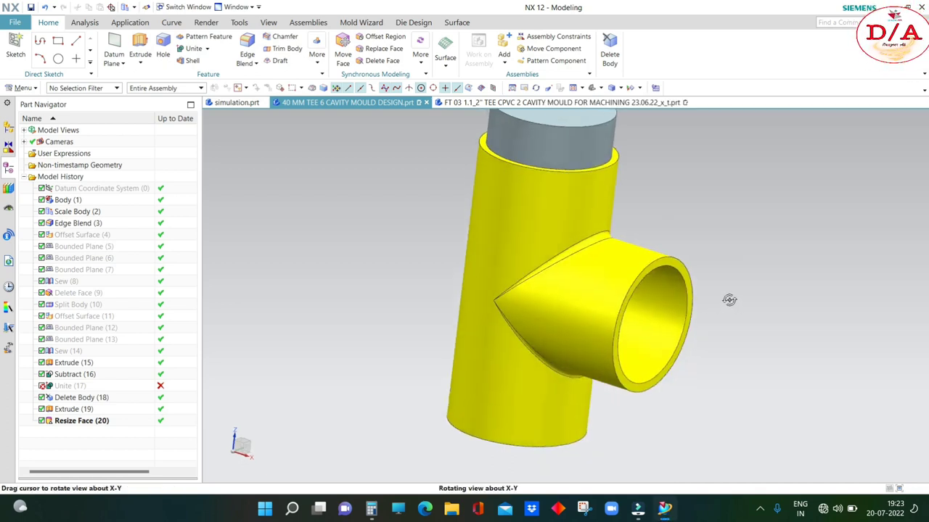
key(F8)
right_click(76, 375)
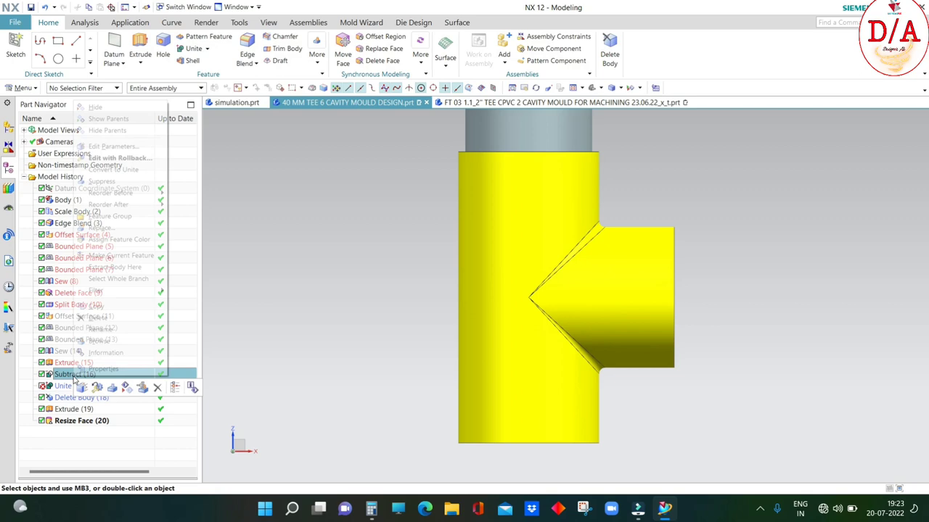
click(132, 258)
Step: Inspect the branch's circular end and open Extrude (15) for editing, cancelling without changes
mouse_move(636, 259)
middle_down()
mouse_move(705, 350)
mouse_move(551, 358)
middle_up()
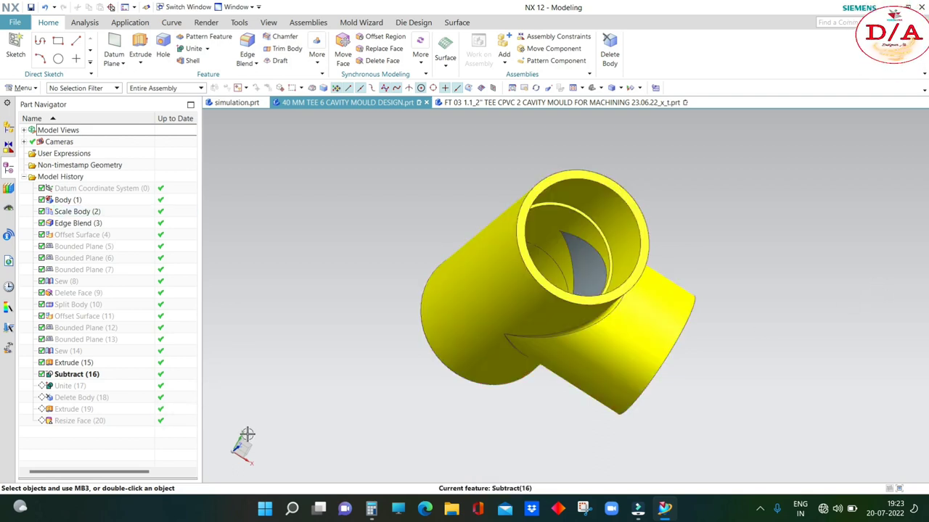
middle_drag(441, 385, 750, 332)
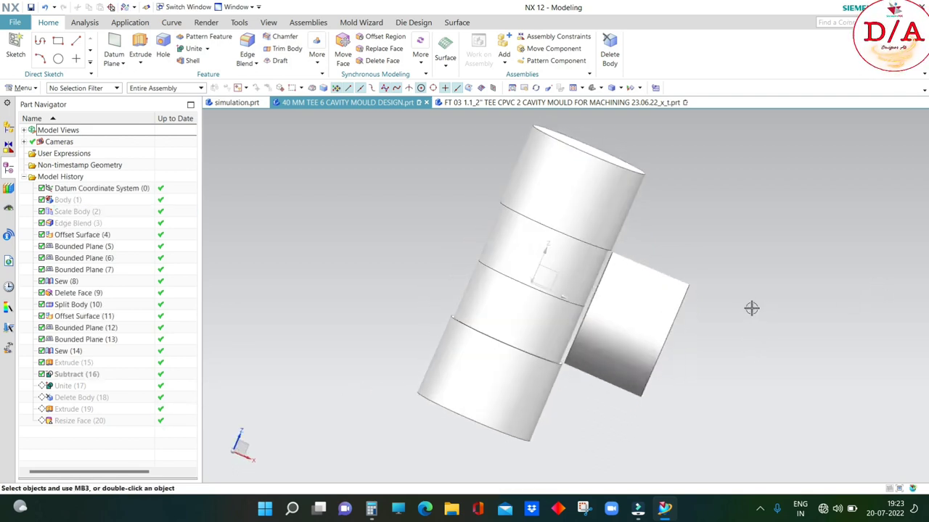
scroll(750, 307, up, 3)
middle_drag(689, 283, 701, 284)
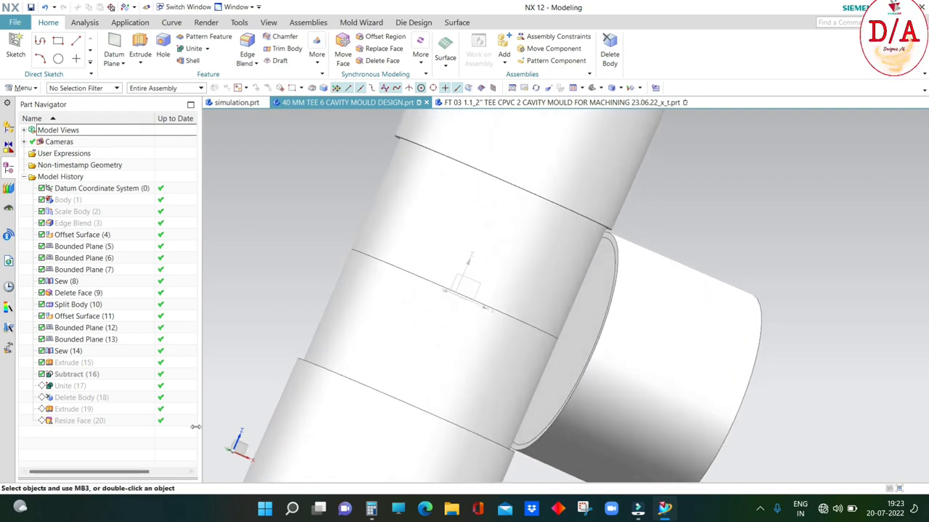
double_click(80, 362)
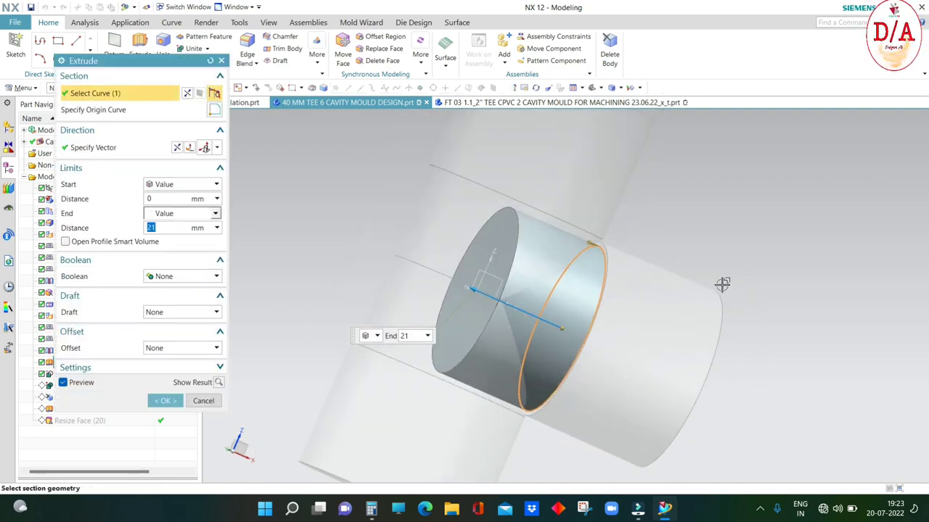
key(Escape)
Step: Hide the yellow tee body to expose the grey core bodies beneath
middle_drag(773, 284, 774, 300)
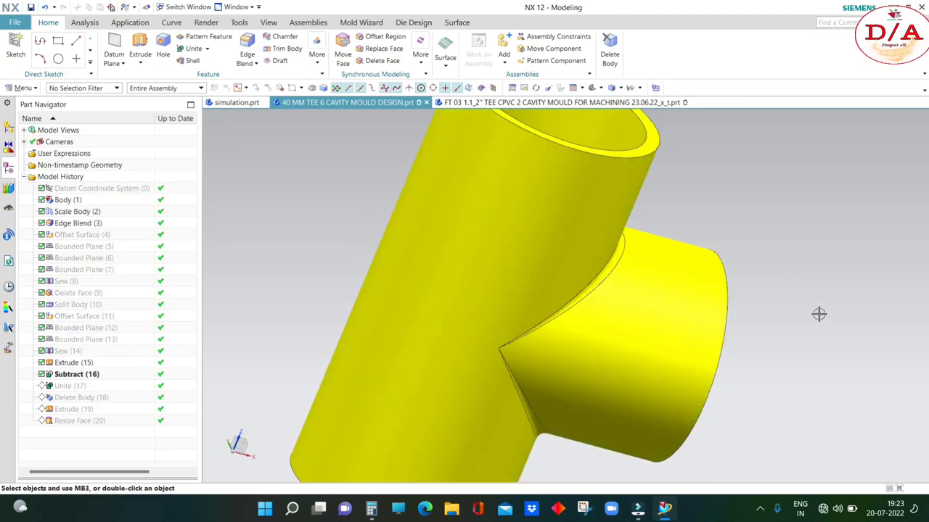
key(ctrl+shift+i)
middle_drag(784, 300, 703, 288)
click(609, 317)
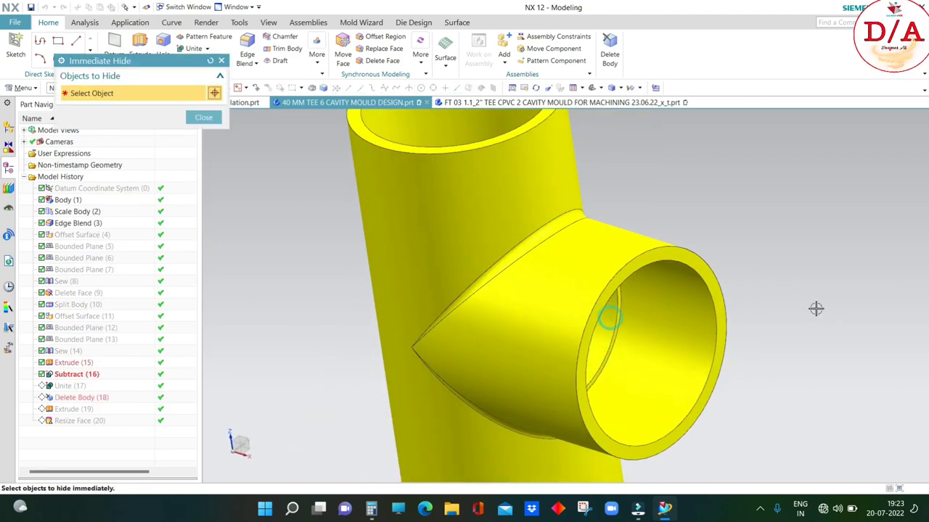
middle_click(815, 307)
mouse_move(814, 306)
middle_down()
mouse_move(789, 314)
mouse_move(803, 317)
middle_up()
Step: Toggle a section cut through the cores on and off, ending in an isometric view
key(ctrl+h)
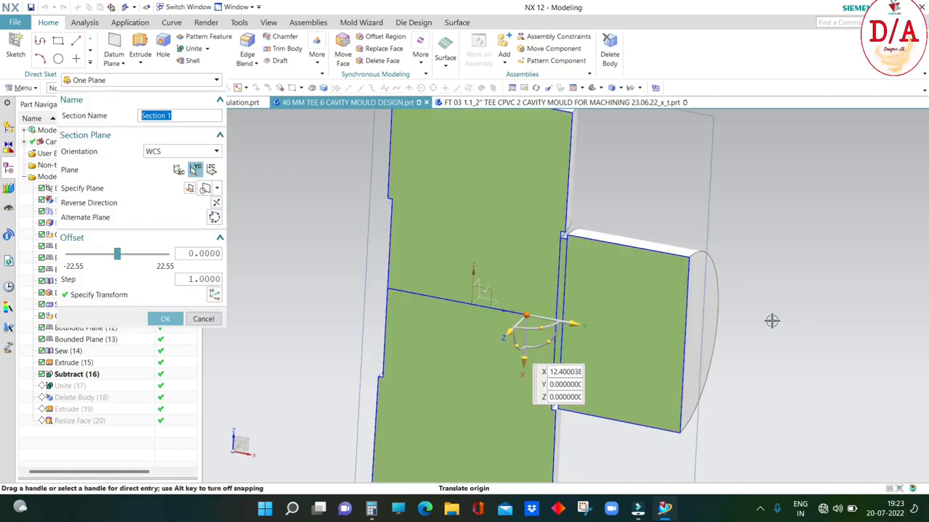
scroll(570, 222, down, 3)
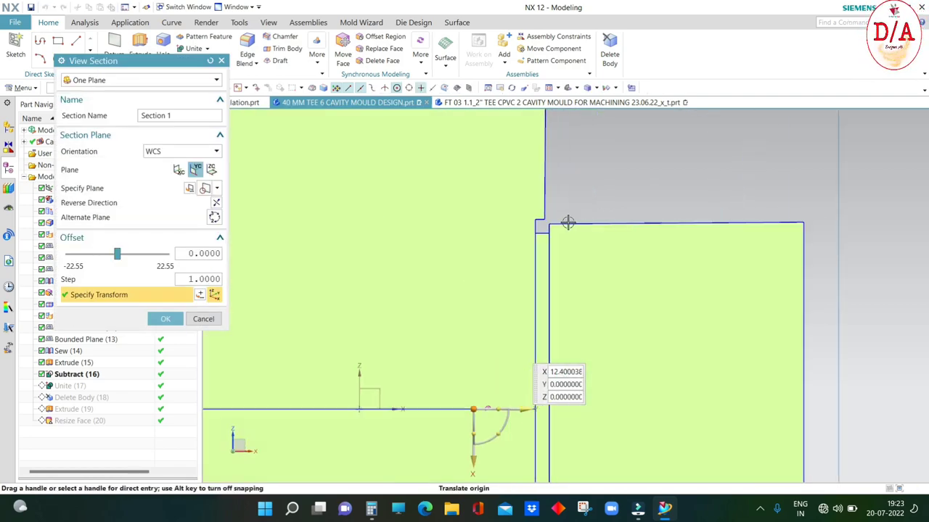
scroll(595, 236, down, 3)
key(Escape)
scroll(472, 348, up, 5)
middle_drag(471, 348, 643, 292)
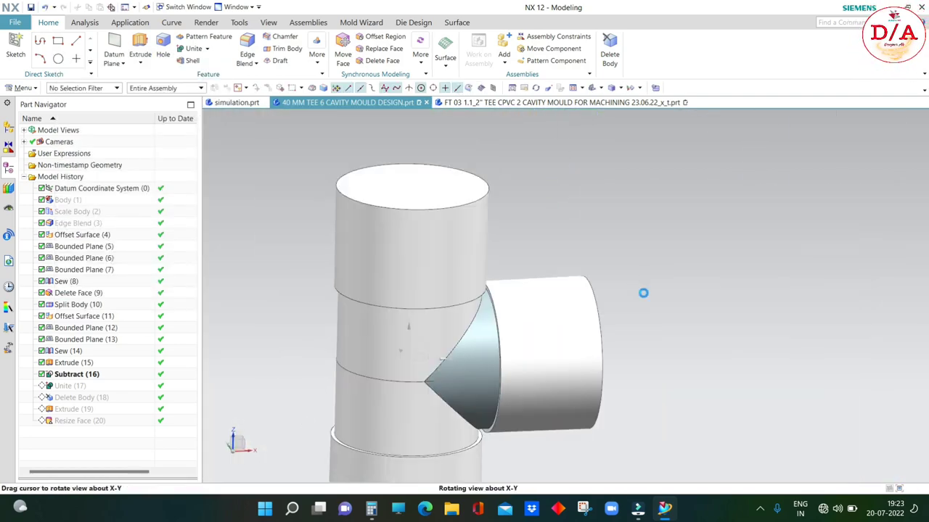
Step: Make the failed Unite (17) current and inspect its bodies, cancelling the edit
right_click(73, 386)
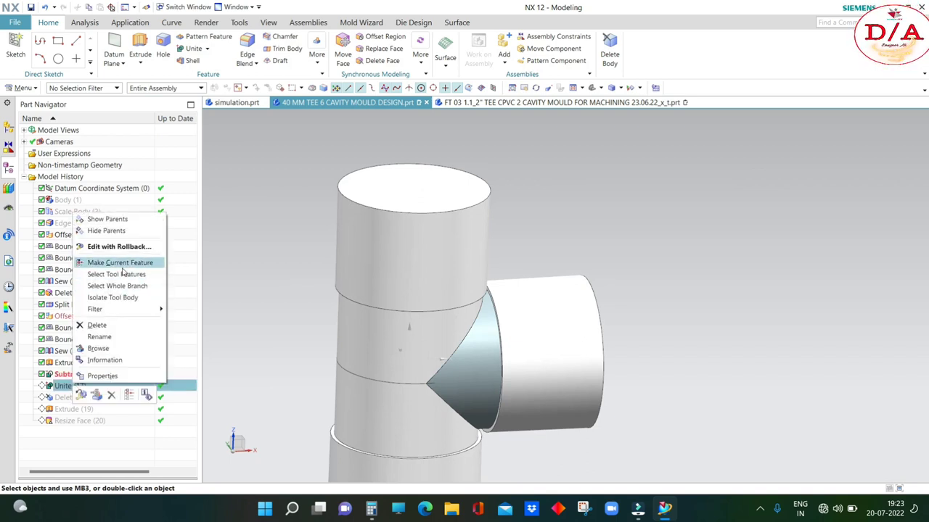
click(121, 264)
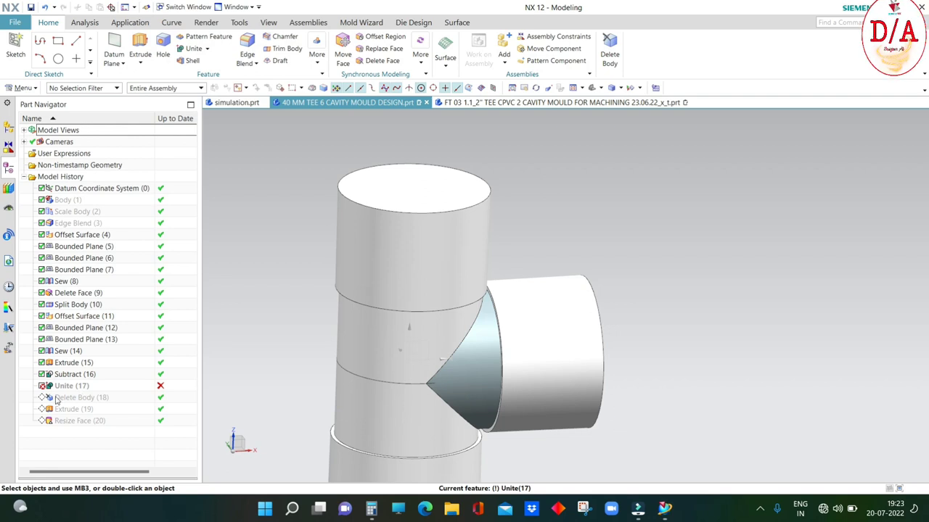
double_click(62, 386)
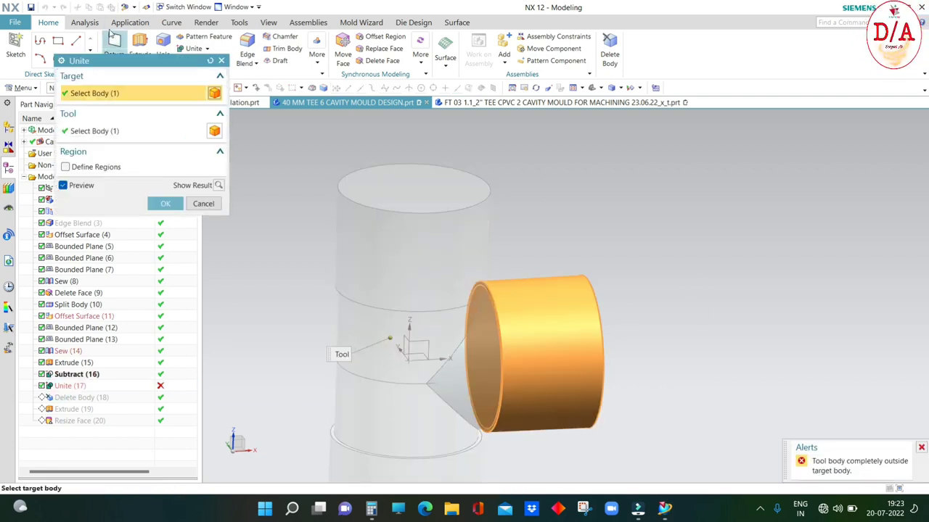
shift+click(594, 332)
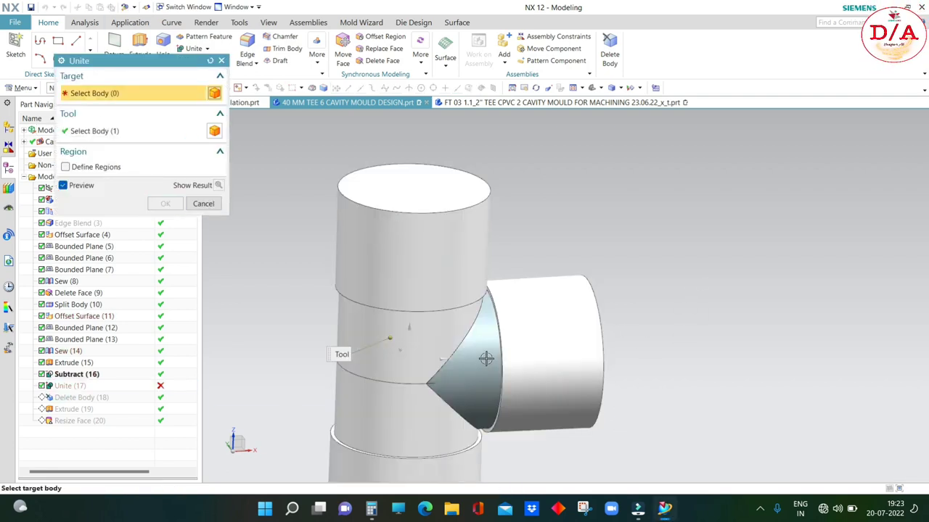
click(124, 133)
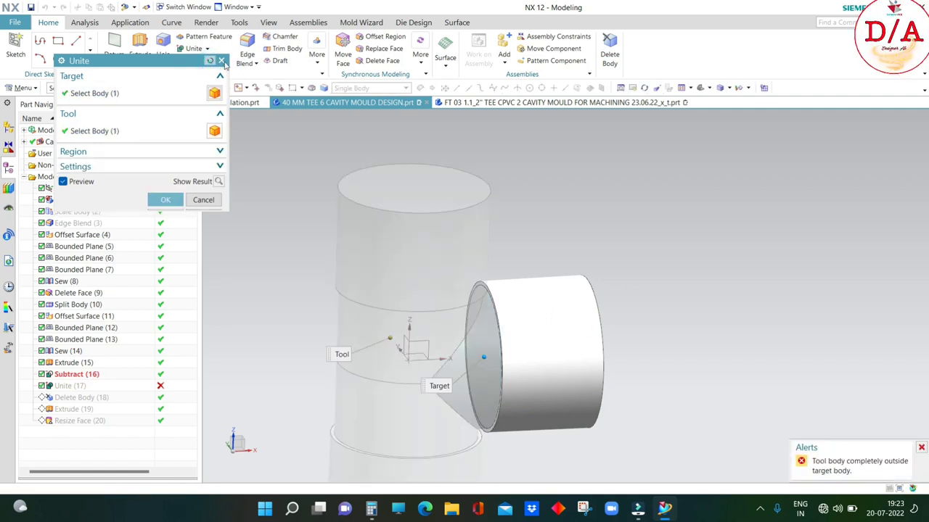
click(221, 60)
Step: Delete the failed Unite (17) and recreate the unite using the Extrude (15) branch solid
click(67, 386)
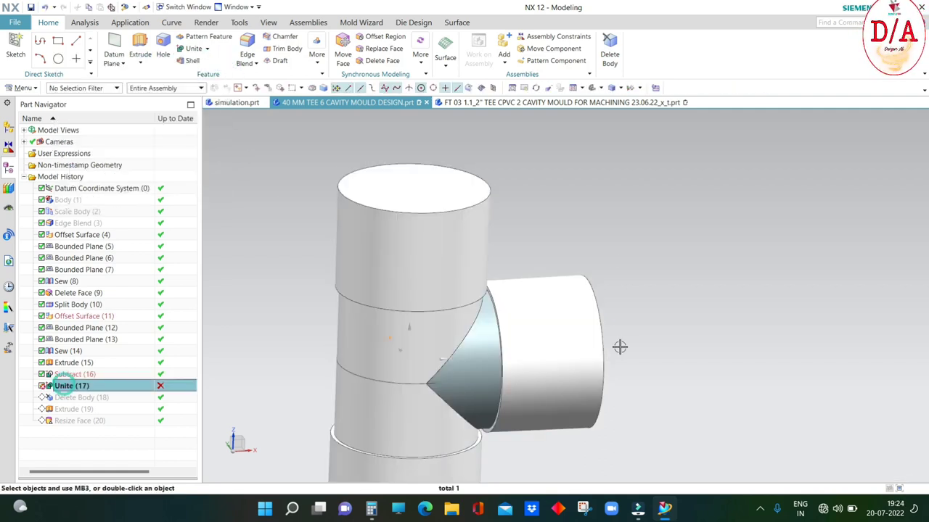
key(Delete)
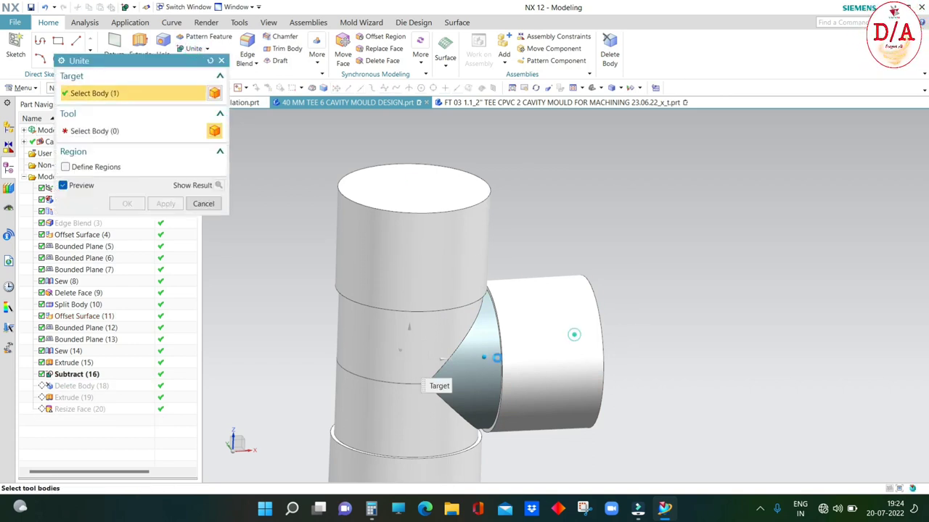
click(484, 332)
middle_click(429, 268)
key(F8)
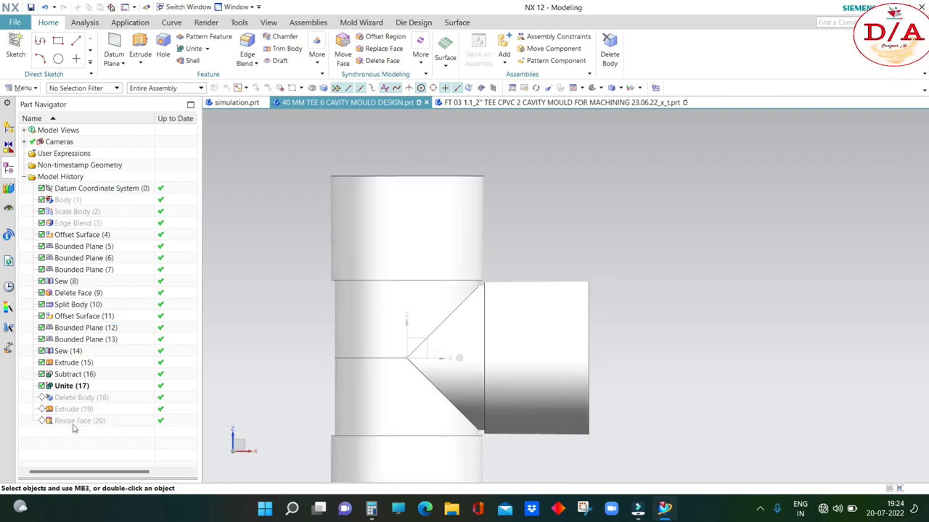
Step: Make Resize Face (20) current and re-confirm the Delete Body (18) feature
right_click(71, 421)
click(108, 327)
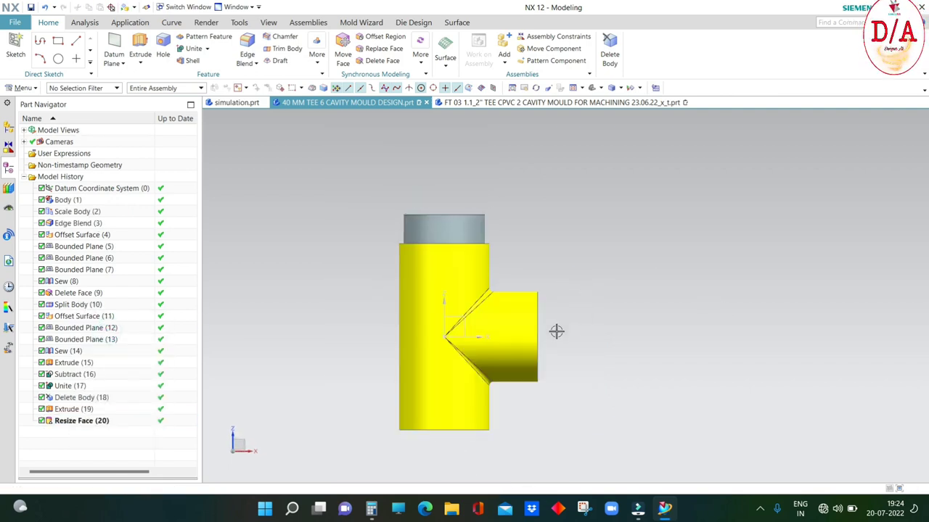
key(Home)
middle_drag(564, 331, 711, 244)
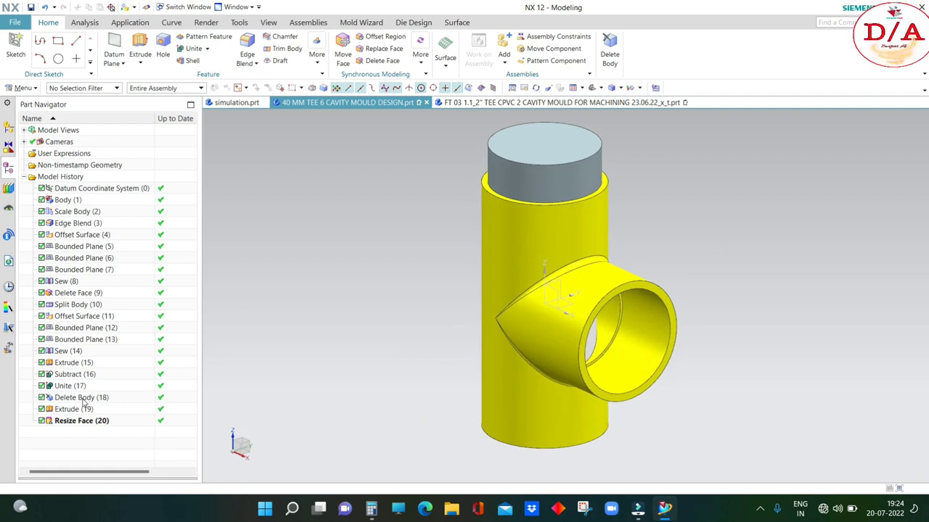
double_click(81, 398)
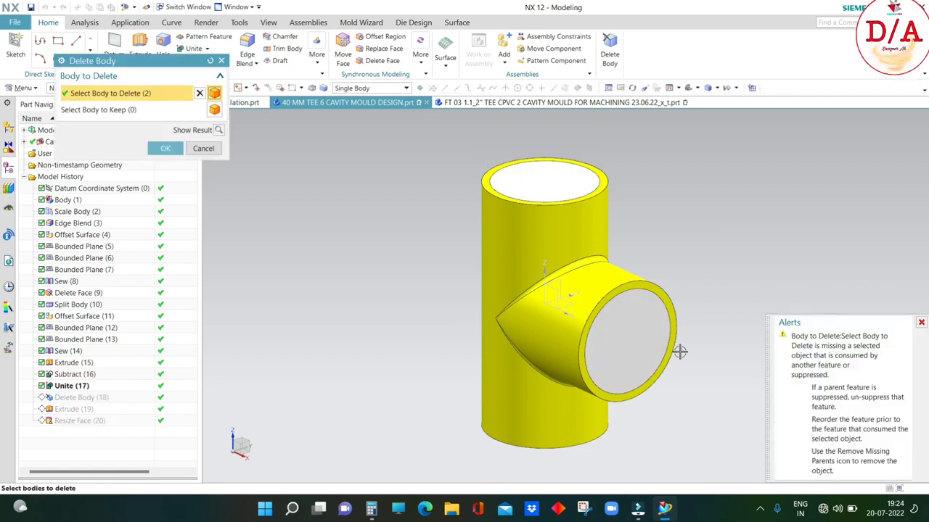
middle_click(706, 328)
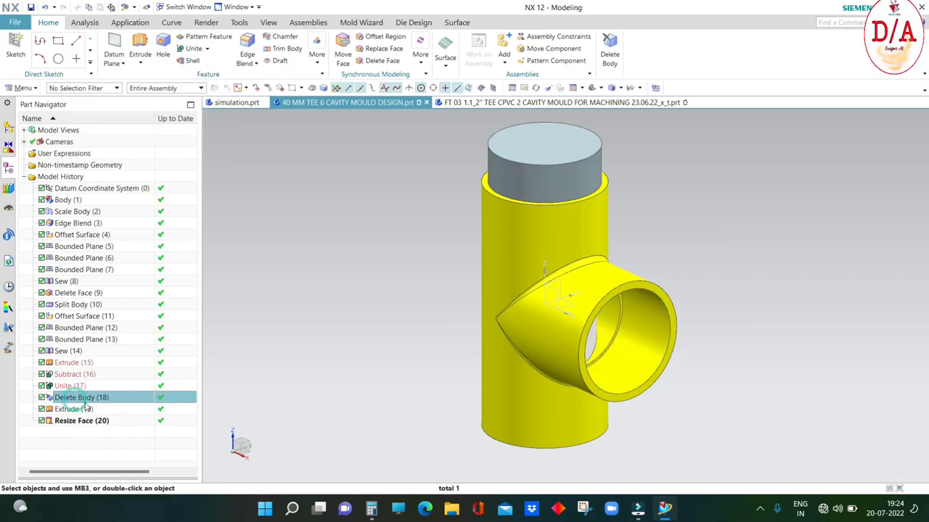
Step: Preview a section cut through the tee in isometric view and keep it applied
mouse_move(562, 377)
middle_down()
mouse_move(812, 356)
mouse_move(742, 366)
middle_up()
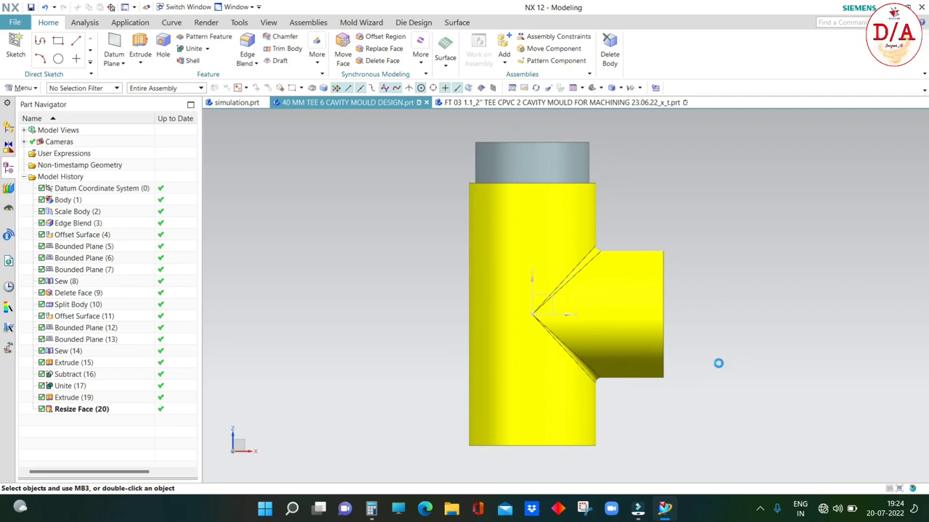
key(ctrl+h)
key(Escape)
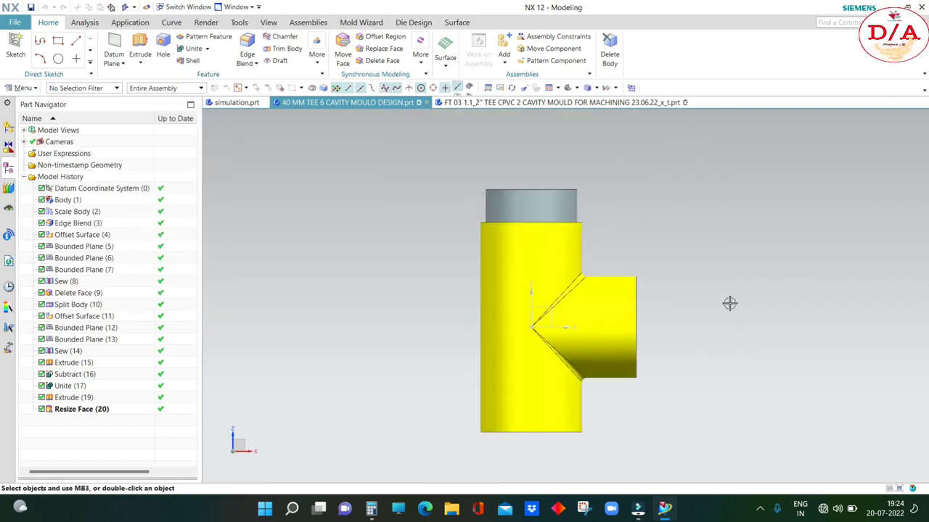
key(End)
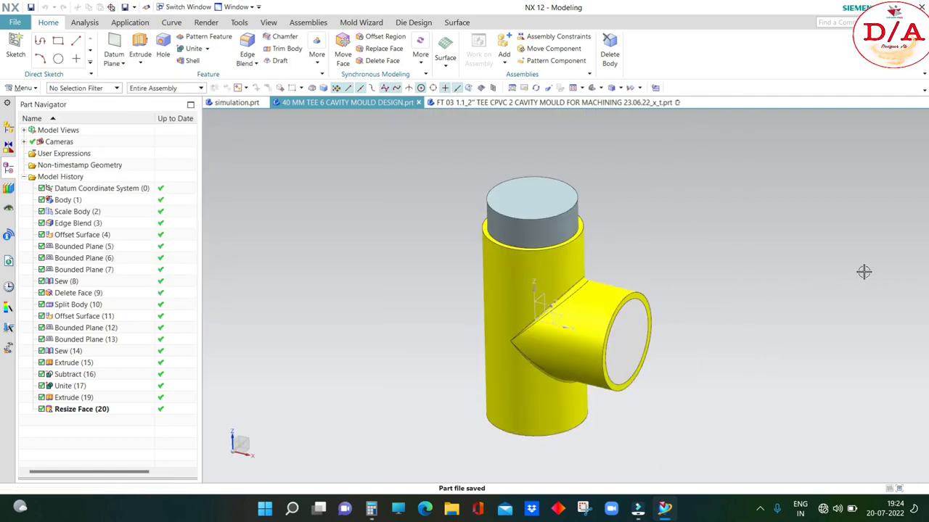
key(ctrl+h)
key(Return)
Step: Open the Assembly Navigator and confirm the section cut settings for the tee
key(ctrl+alt+f)
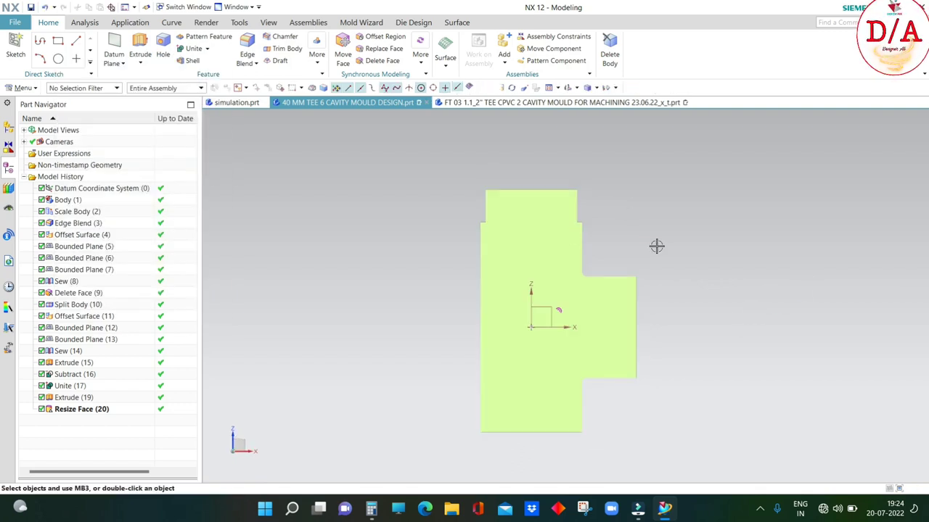
click(8, 131)
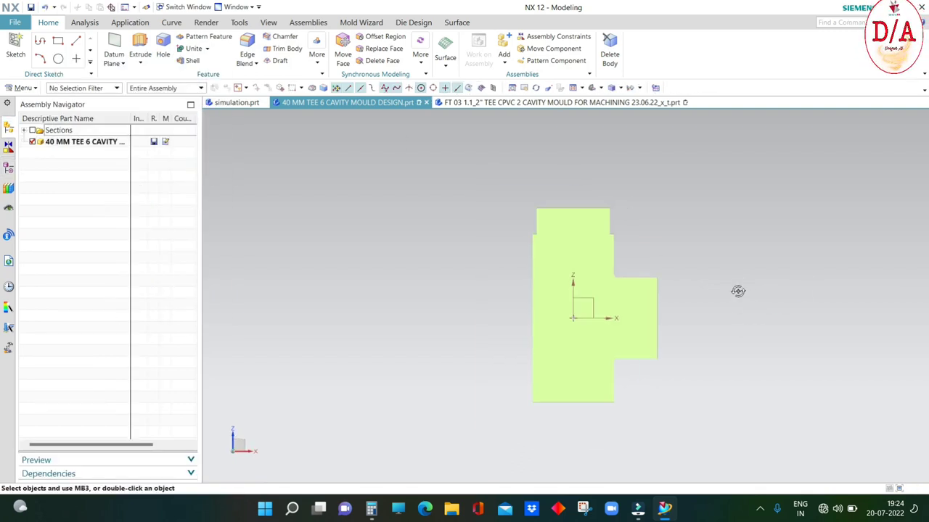
mouse_move(738, 290)
middle_down()
mouse_move(738, 326)
mouse_move(713, 306)
mouse_move(701, 224)
mouse_move(742, 197)
middle_up()
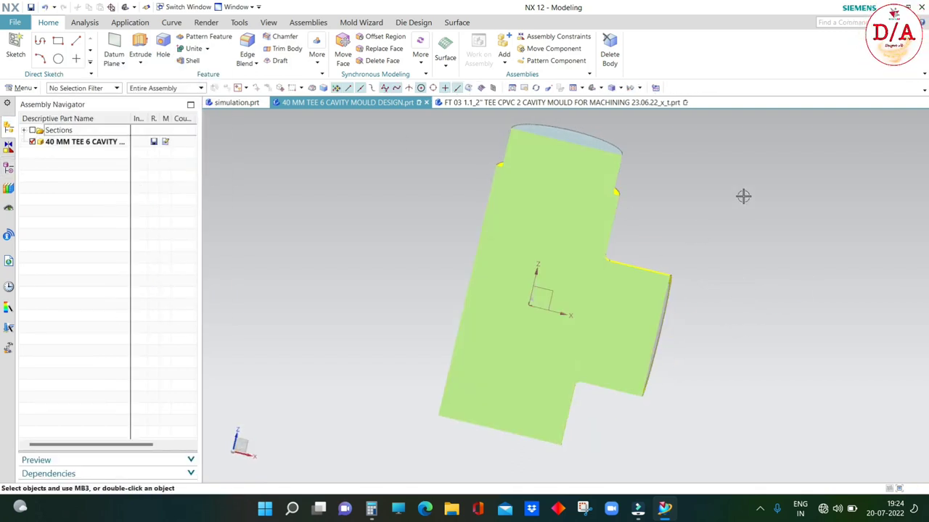
right_click(733, 191)
click(792, 182)
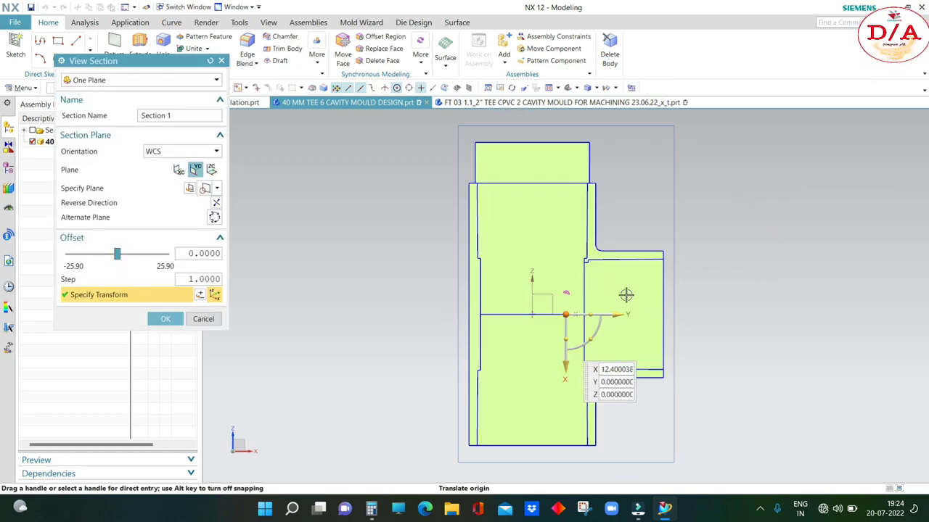
click(167, 319)
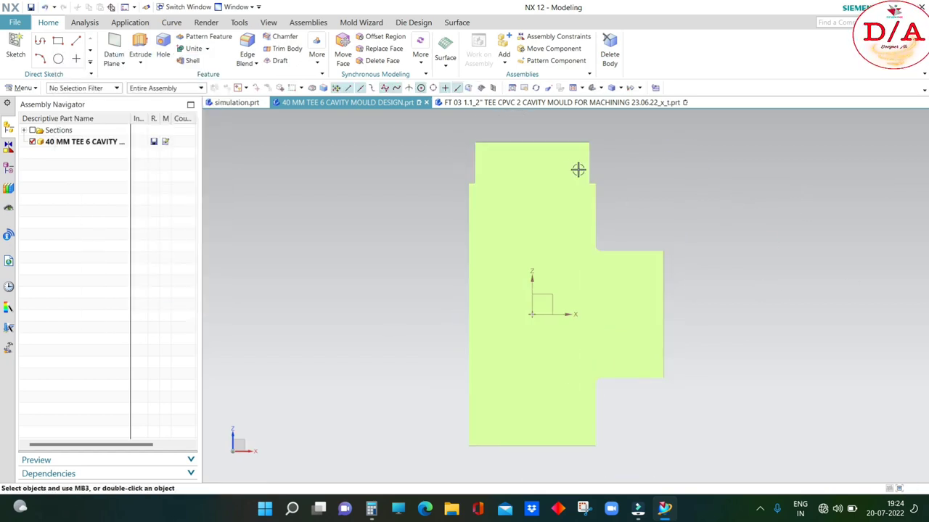
middle_drag(698, 287, 721, 298)
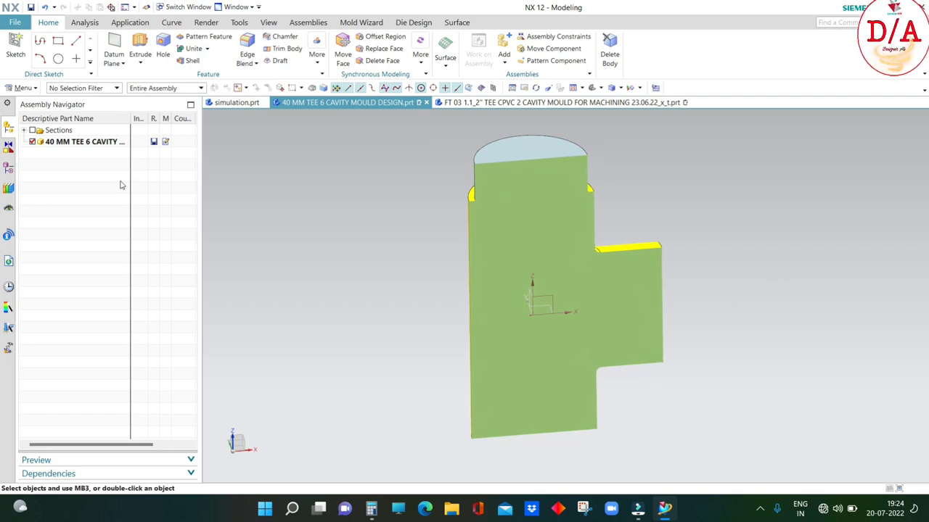
click(33, 130)
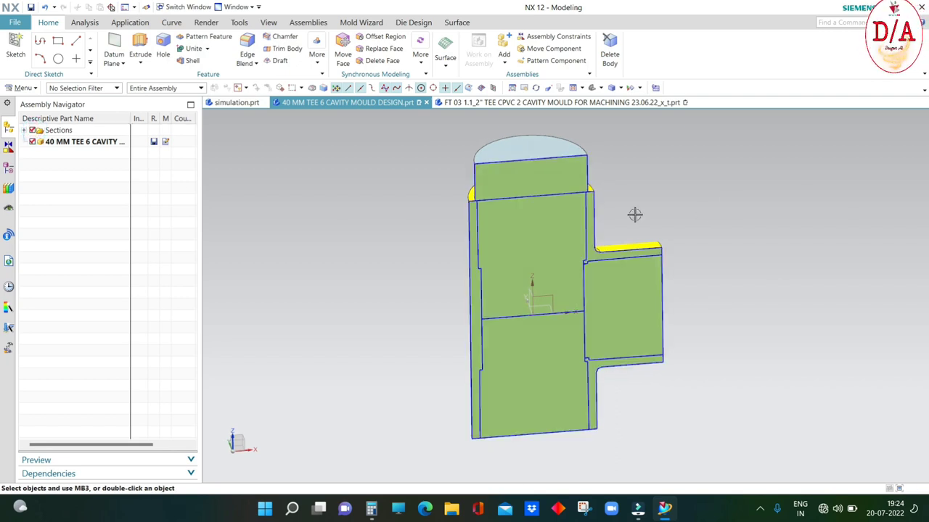
Step: Uncheck Sections and set the rendering style to Shaded in a fitted front view
key(ctrl+alt+f)
scroll(501, 200, up, 5)
key(ctrl+f)
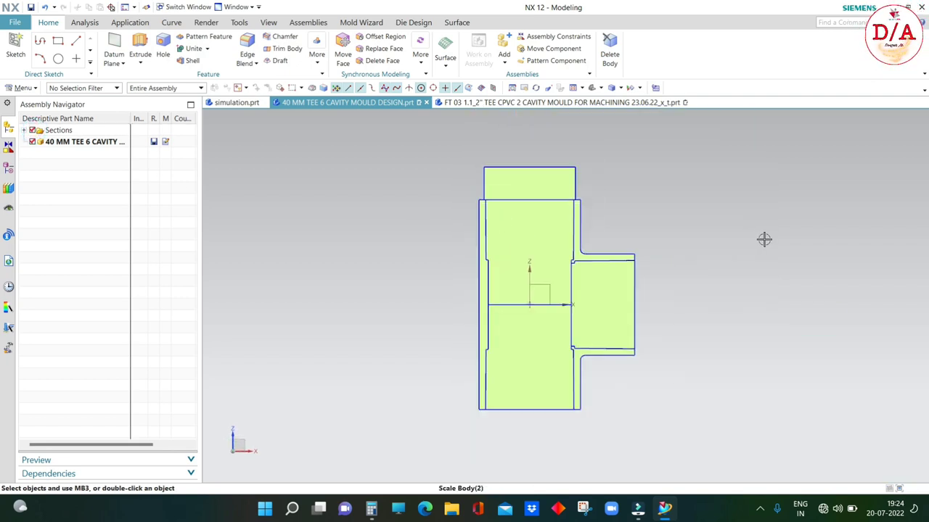
click(33, 130)
right_click(675, 185)
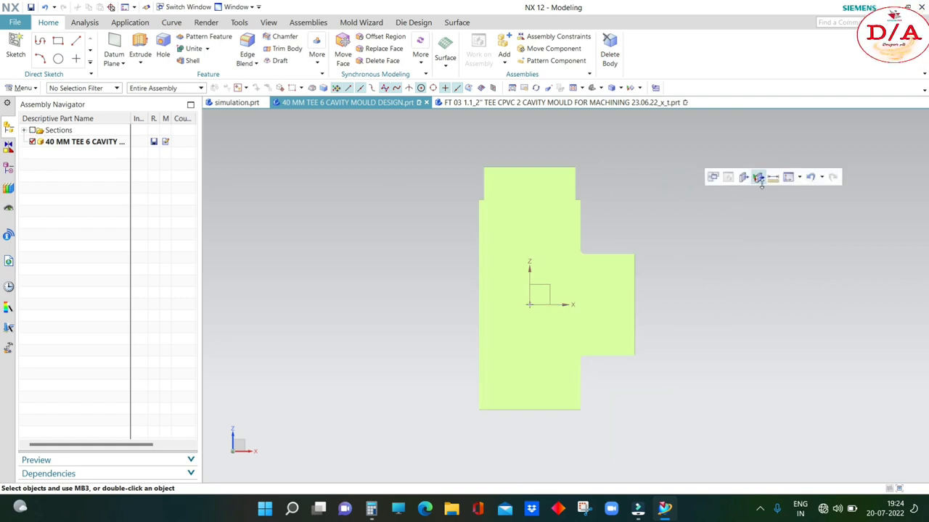
click(759, 182)
Step: Check the shaded yellow tee from isometric and front views
mouse_move(568, 329)
middle_down()
mouse_move(466, 197)
mouse_move(750, 282)
mouse_move(677, 197)
middle_up()
key(ctrl+alt+f)
key(End)
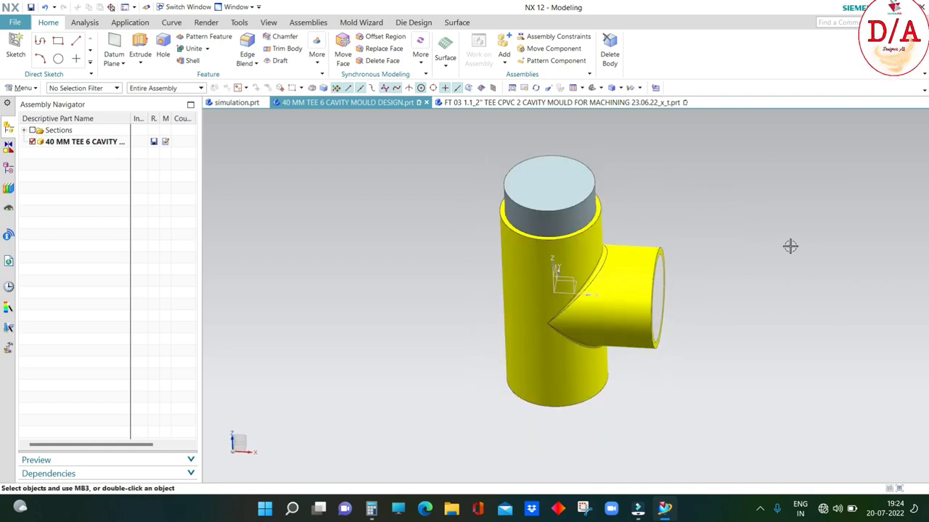
key(ctrl+alt+f)
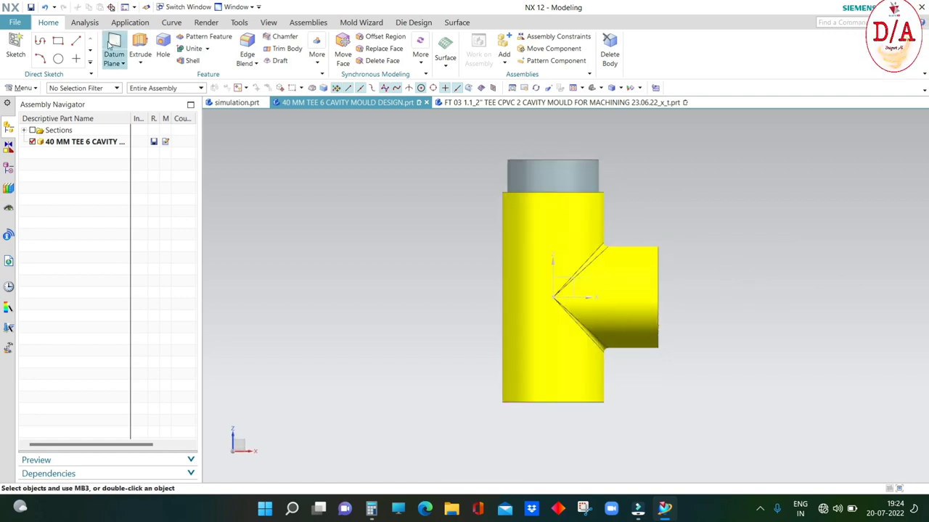
Step: Start a Measure Distance along the Z axis, then cancel it
click(84, 22)
click(91, 36)
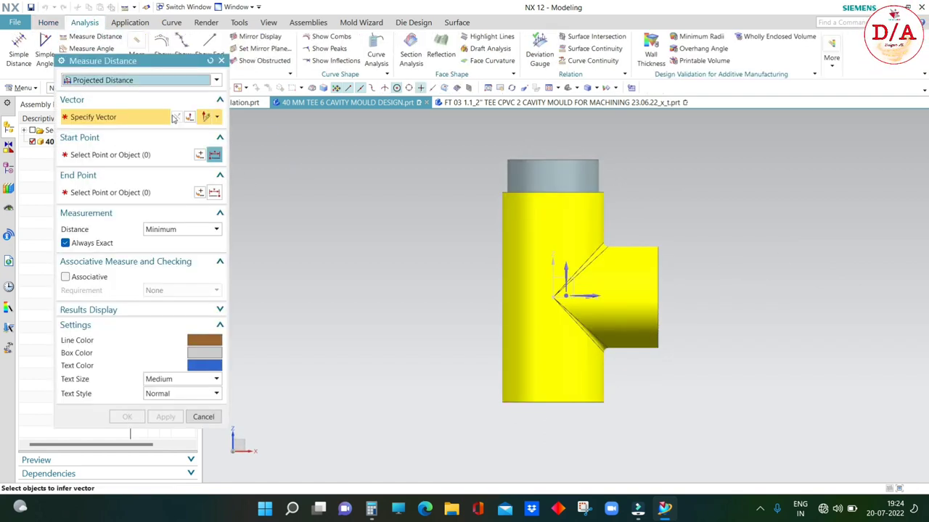
click(569, 267)
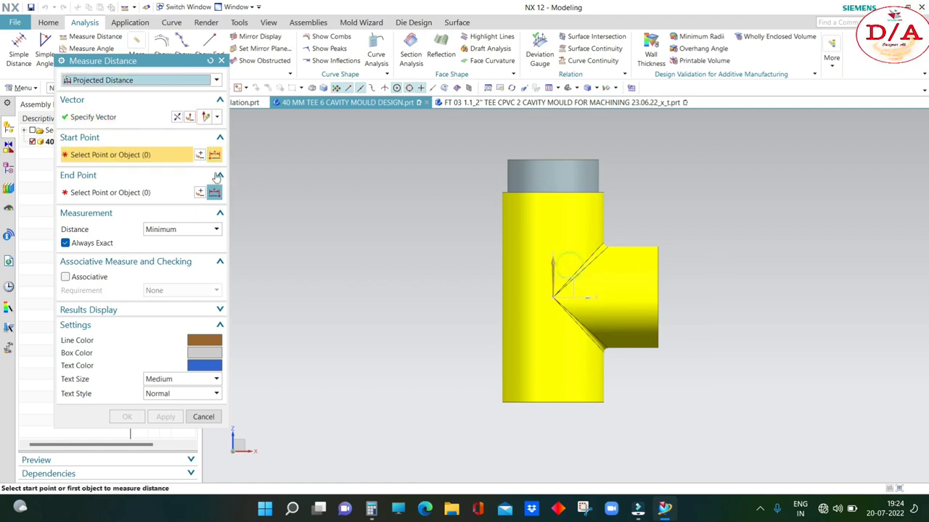
click(174, 119)
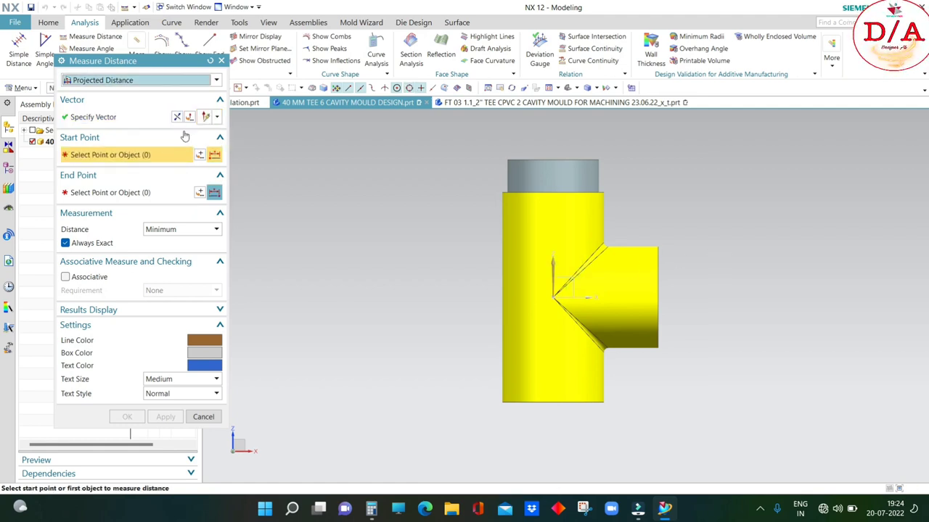
key(Escape)
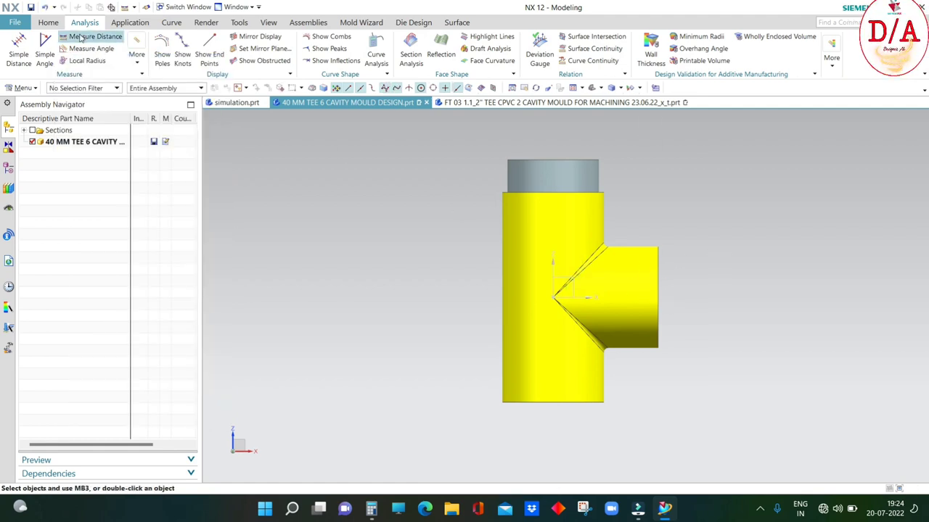
Step: Measure the projected ZC distance from the origin to the core's top face
click(81, 38)
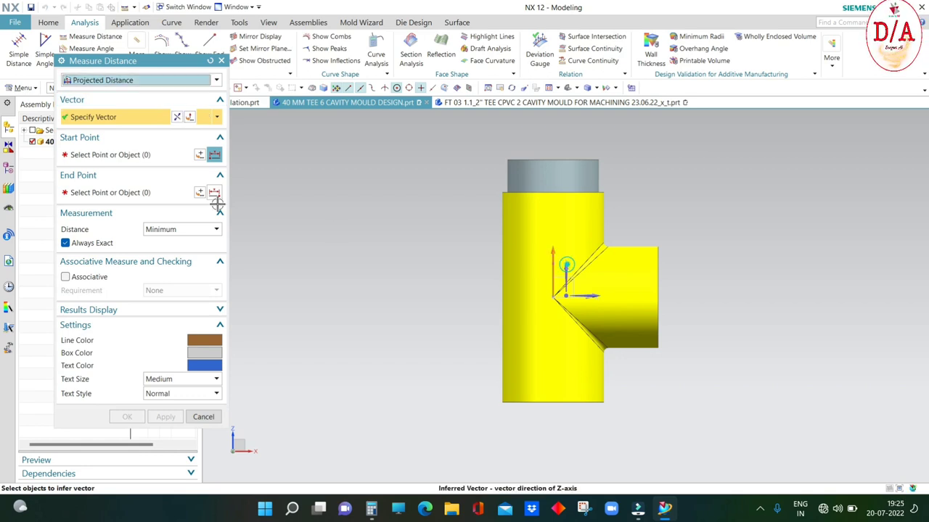
click(568, 265)
click(200, 154)
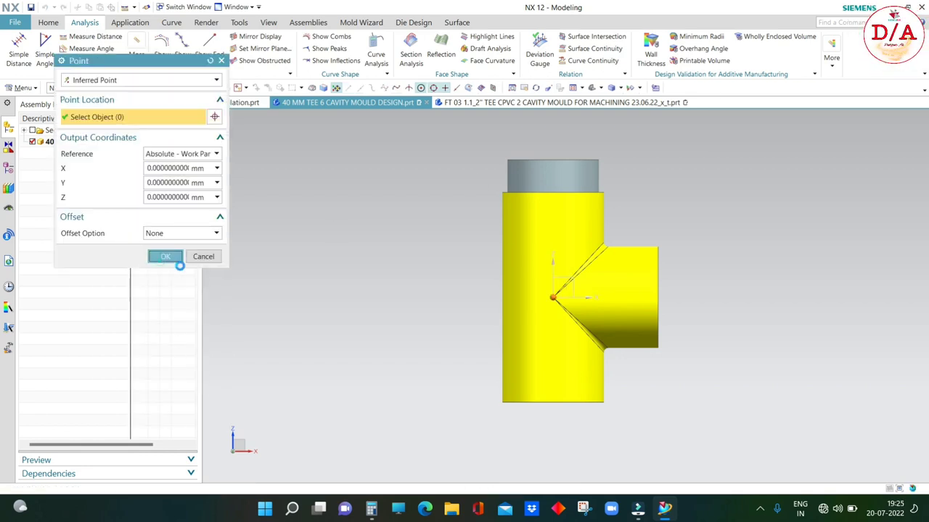
click(165, 256)
middle_drag(622, 121, 575, 180)
click(574, 180)
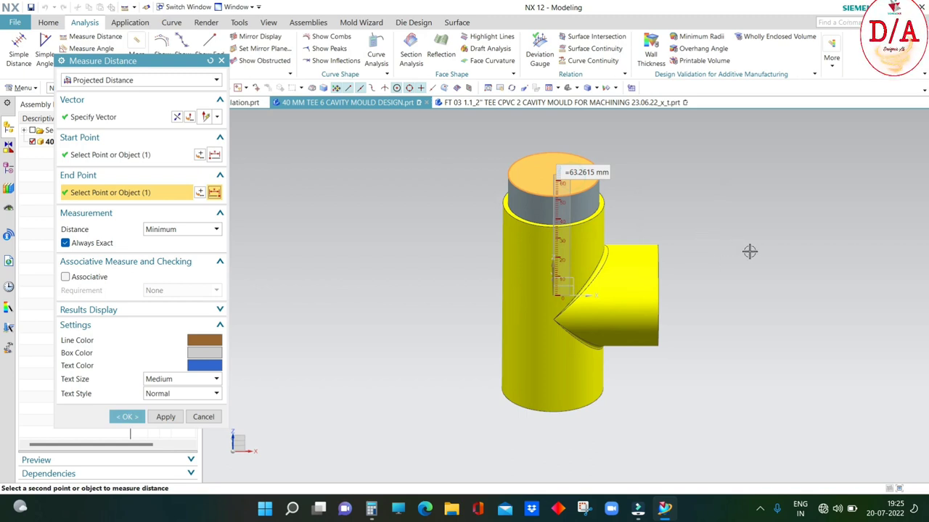
middle_drag(749, 251, 752, 236)
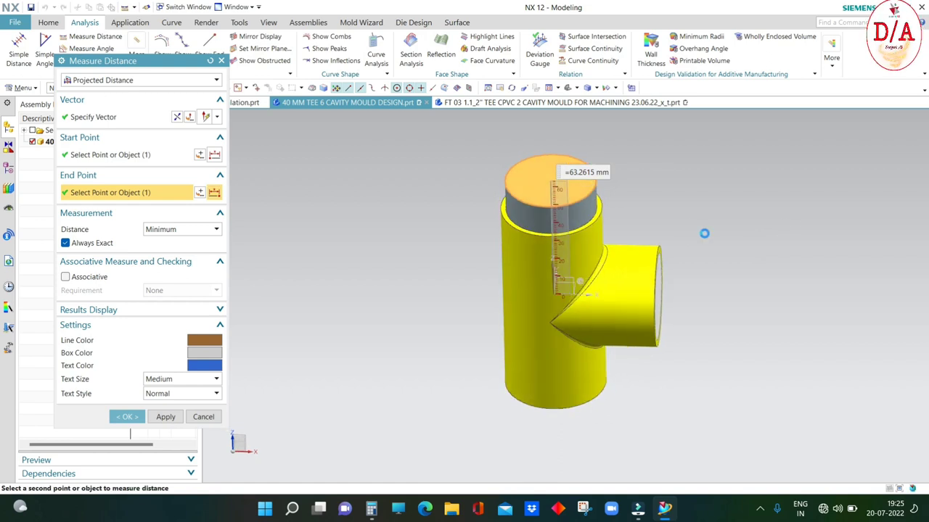
middle_drag(746, 300, 754, 247)
middle_click(754, 247)
key(ctrl+alt+f)
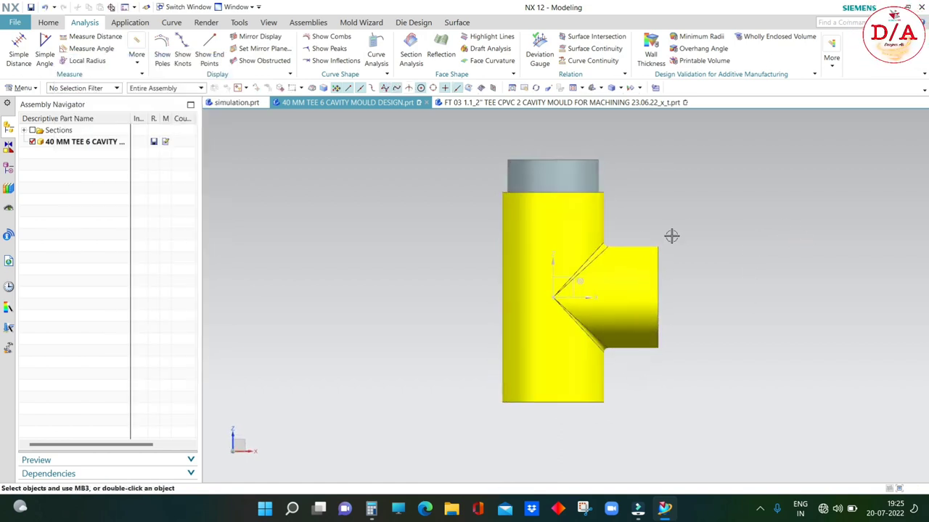
Step: Re-measure origin-to-top-face with Show Information Window enabled, reading 63.2615 mm
click(107, 38)
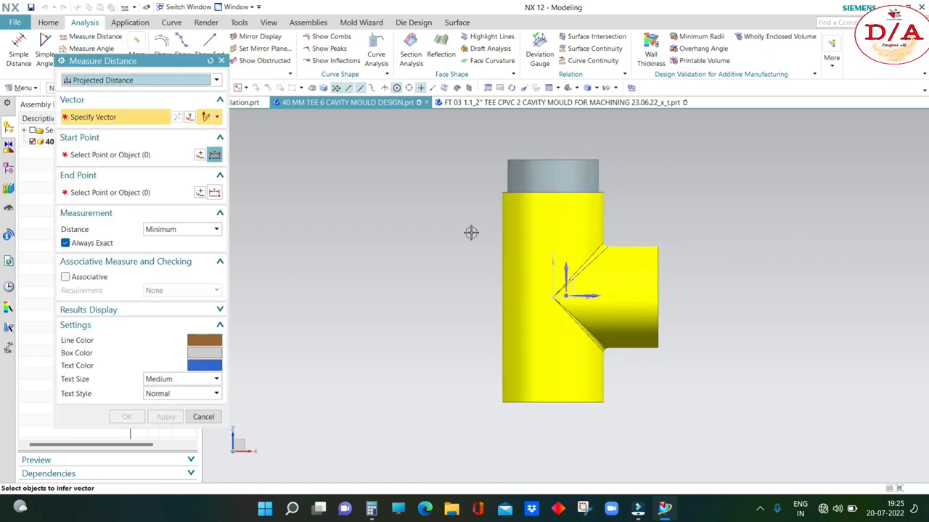
click(203, 159)
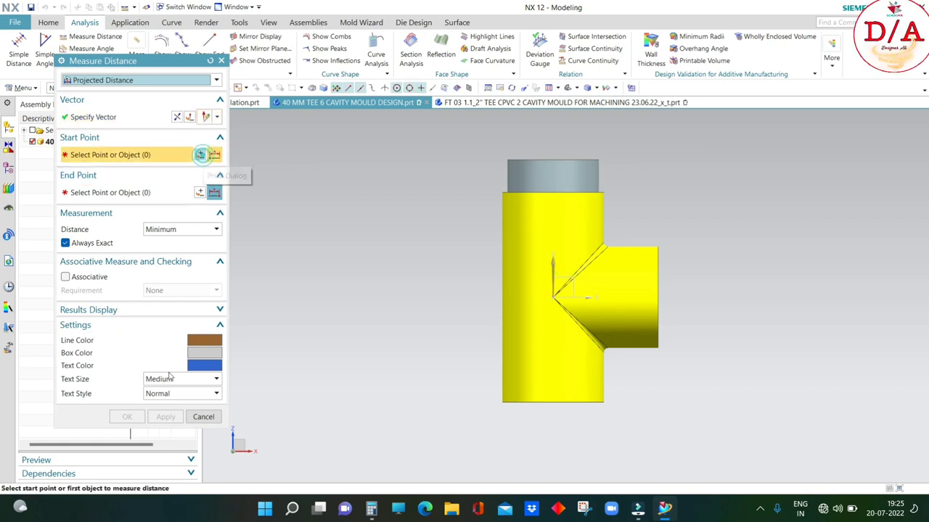
click(177, 254)
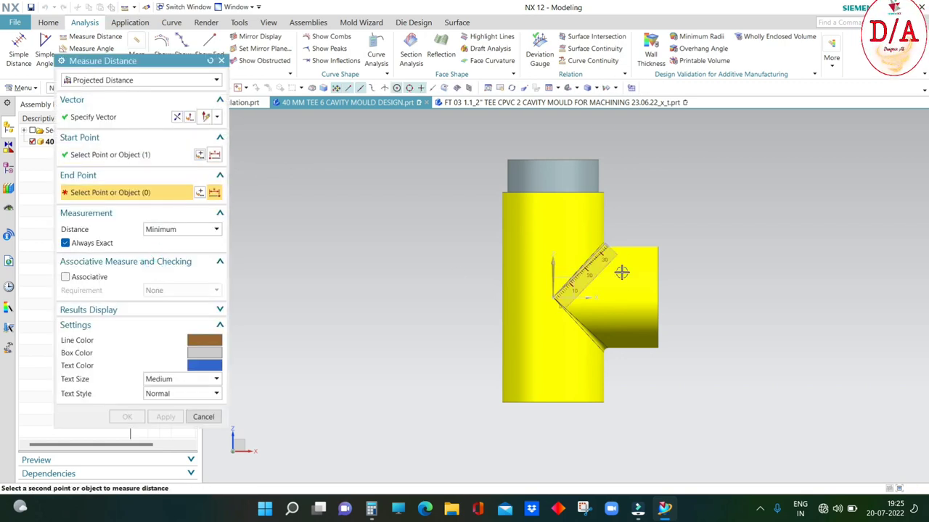
middle_drag(621, 272, 551, 218)
click(540, 200)
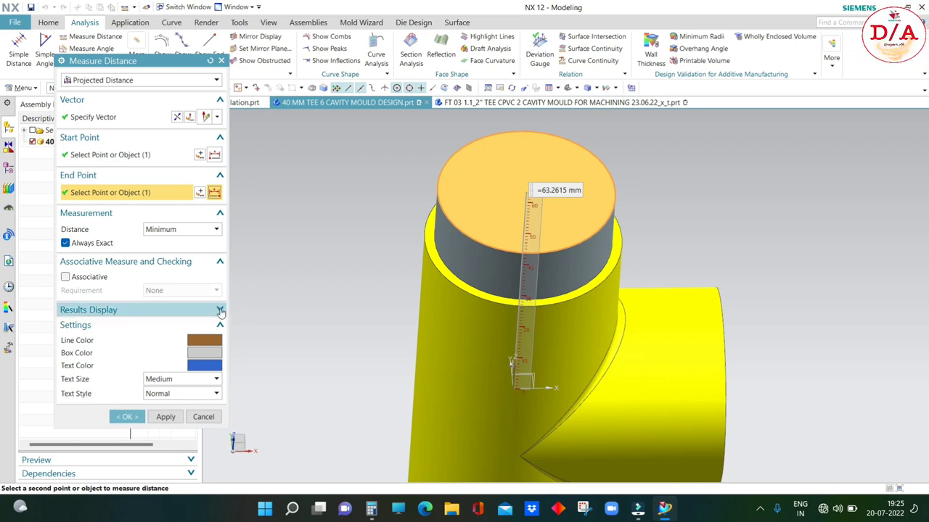
click(220, 310)
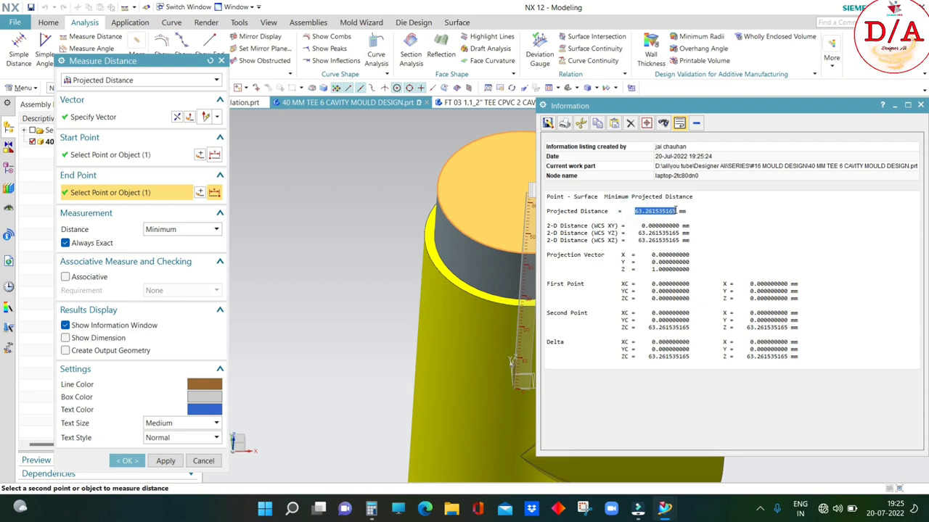
key(Escape)
key(Escape)
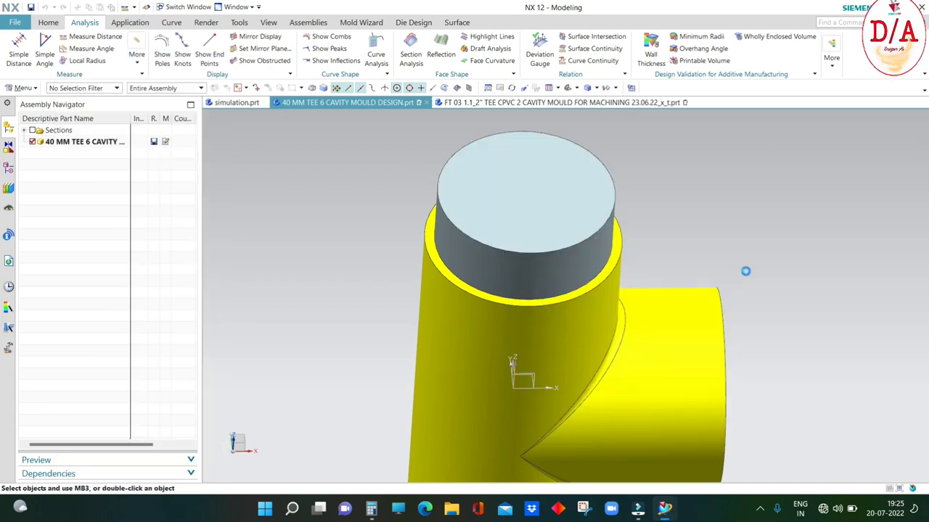
Step: Offset Region the top face upward by 65 minus the measured 63.2615 mm
click(47, 22)
click(383, 36)
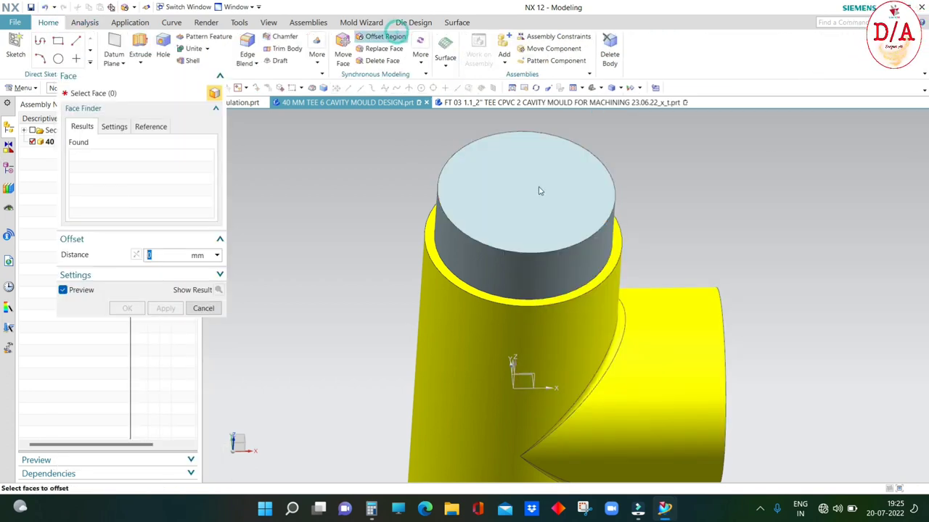
click(539, 190)
mouse_move(699, 262)
middle_down()
mouse_move(698, 240)
mouse_move(367, 275)
middle_up()
scroll(367, 276, down, 2)
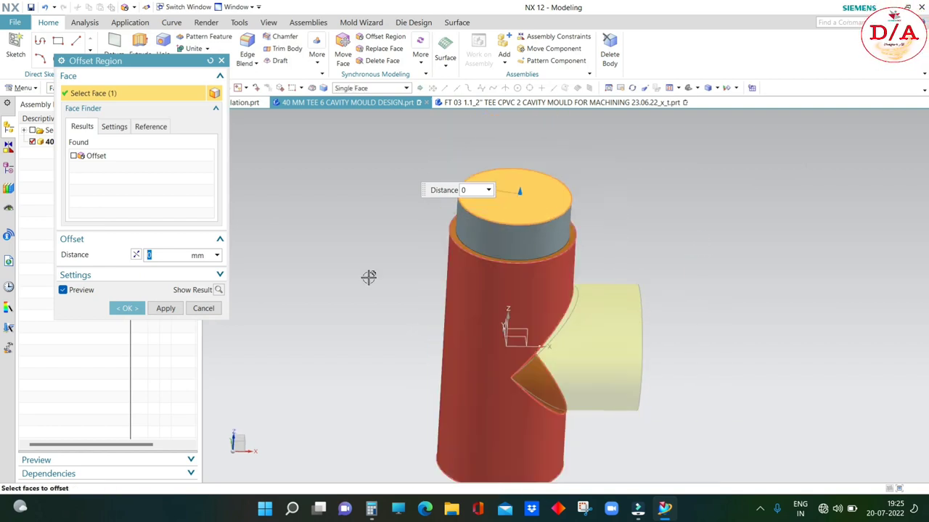
scroll(458, 299, down, 1)
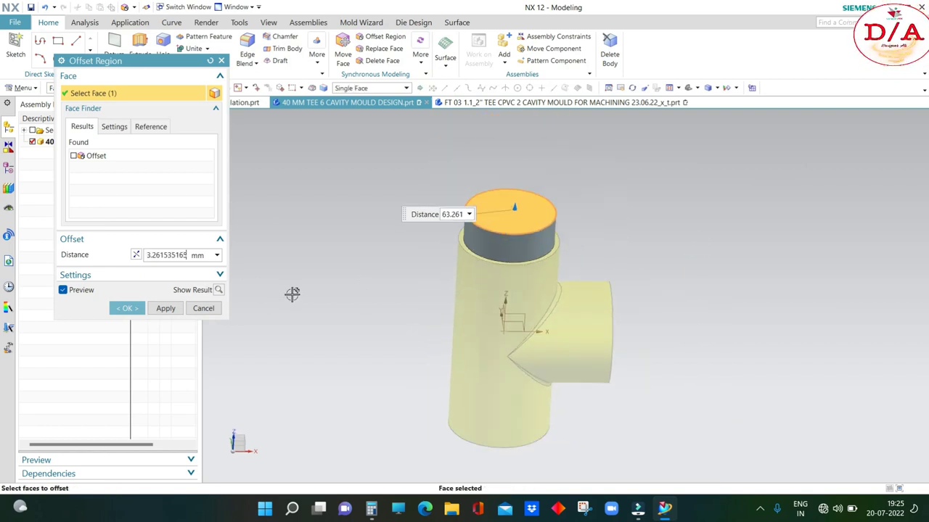
key(Return)
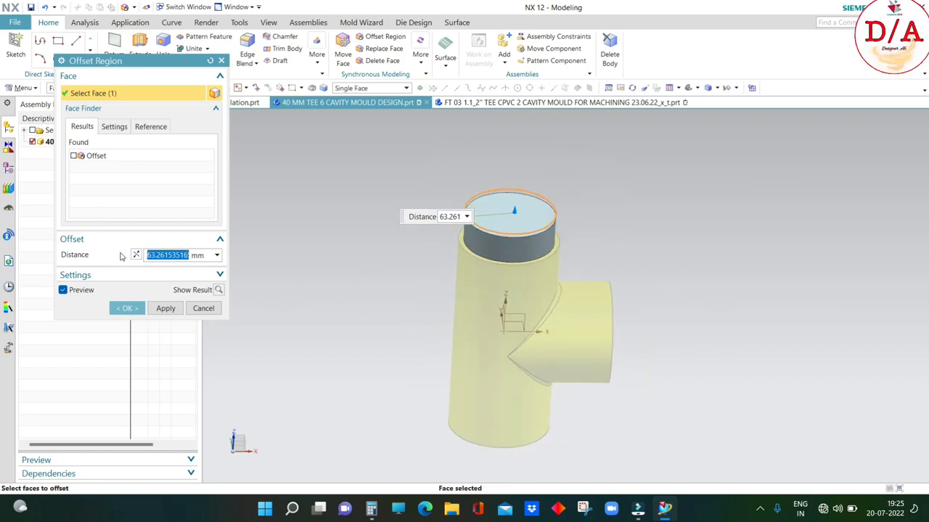
click(136, 255)
click(126, 308)
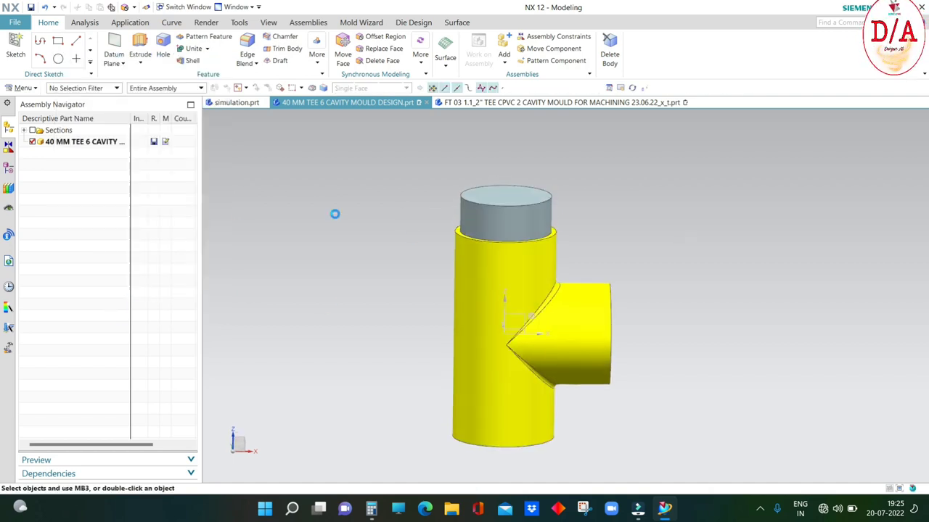
Step: Re-measure the top face's Z distance from the origin, confirming 65.0000 mm
click(85, 22)
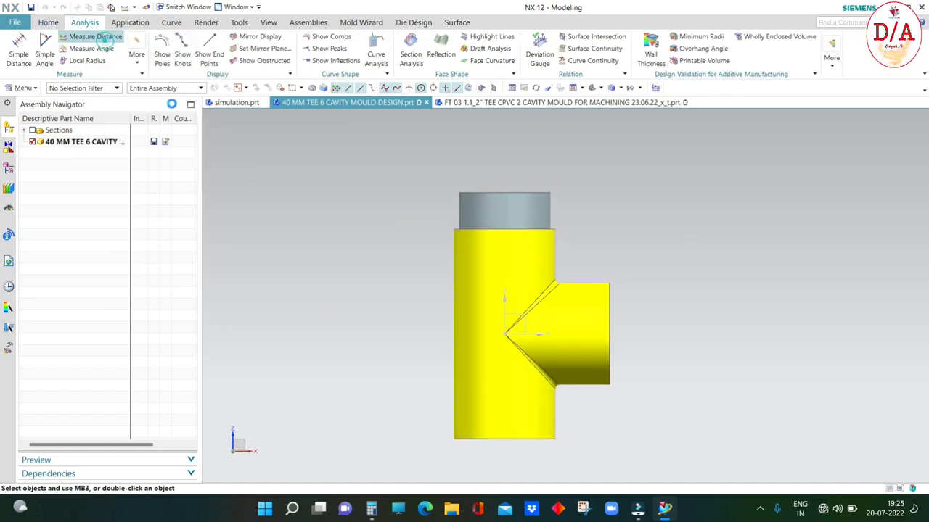
click(93, 36)
click(535, 263)
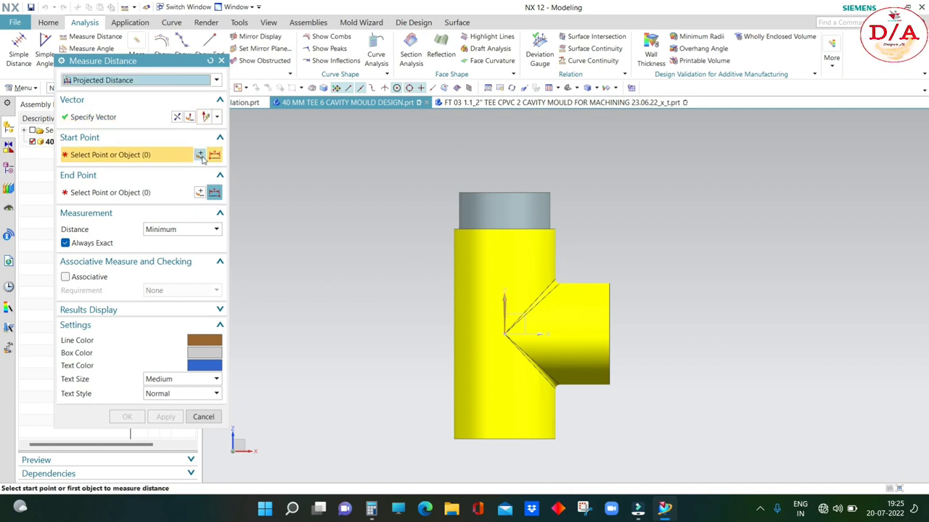
click(200, 154)
click(167, 257)
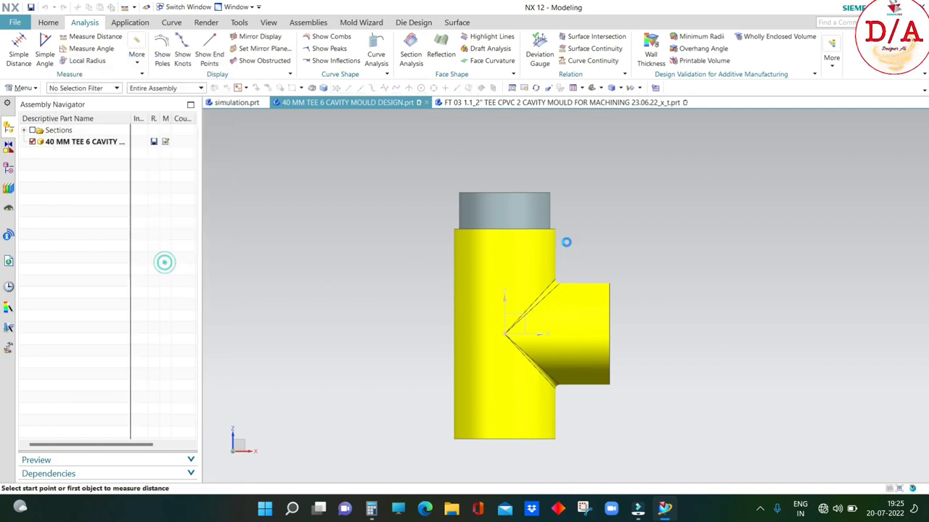
mouse_move(553, 219)
middle_down()
mouse_move(537, 212)
mouse_move(570, 261)
middle_up()
click(537, 211)
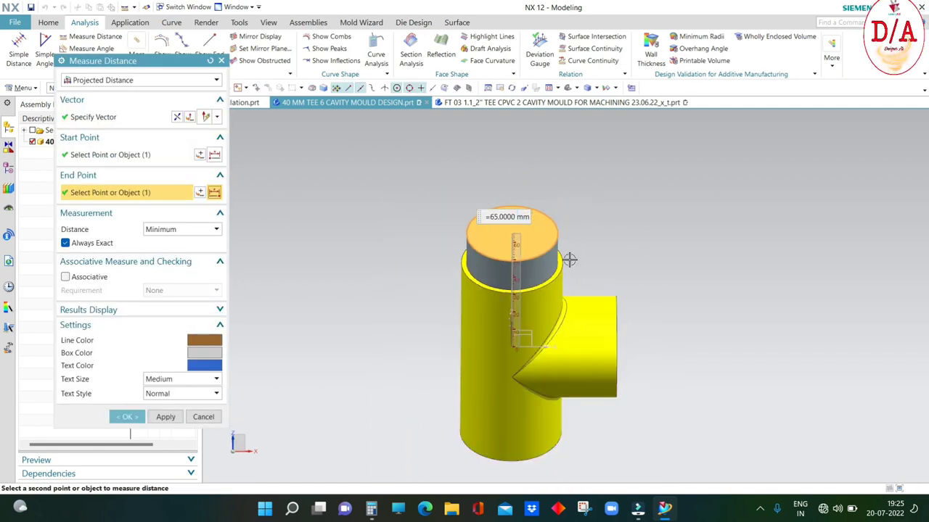
middle_click(659, 271)
mouse_move(659, 272)
middle_down()
mouse_move(692, 258)
mouse_move(564, 254)
middle_up()
scroll(618, 265, down, 2)
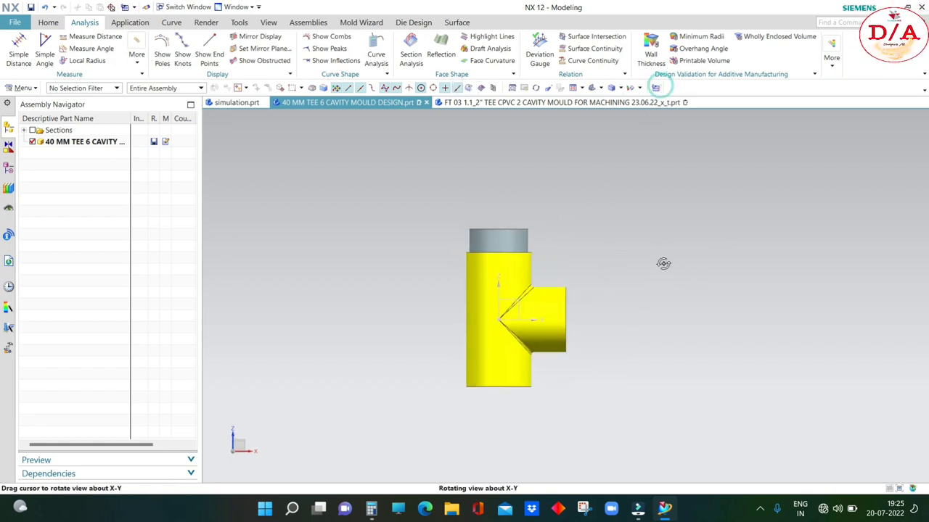
middle_drag(663, 263, 639, 272)
Step: Extrude the top circular edge 8 mm downward with a 3 mm single-sided offset
click(47, 22)
click(141, 42)
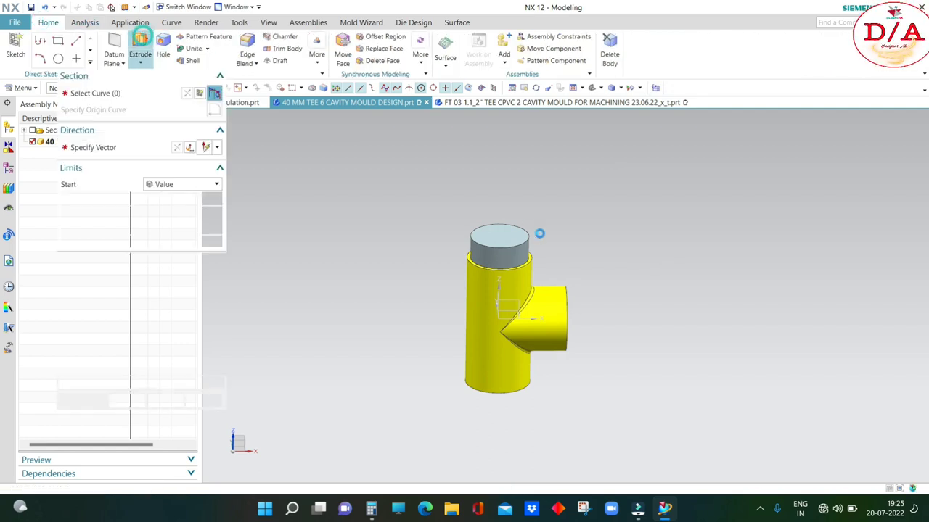
scroll(537, 232, up, 1)
click(528, 236)
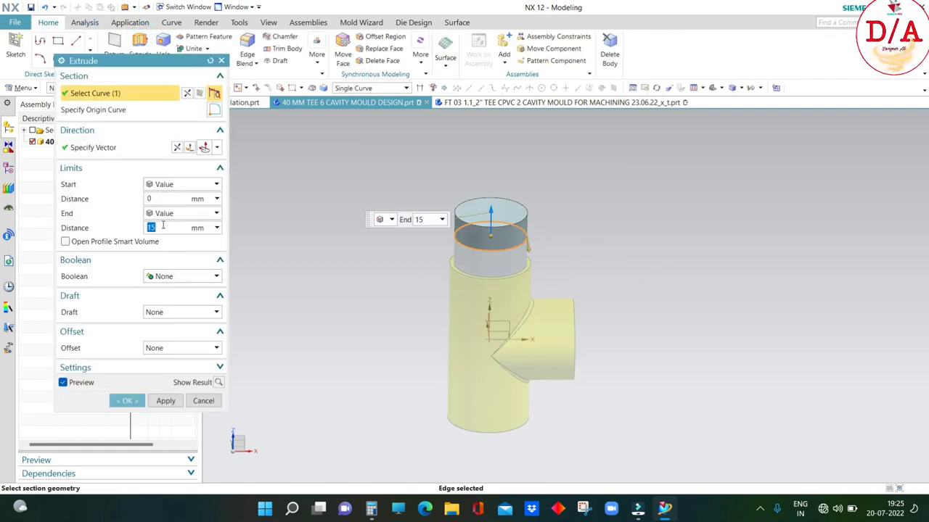
text(8)
click(176, 147)
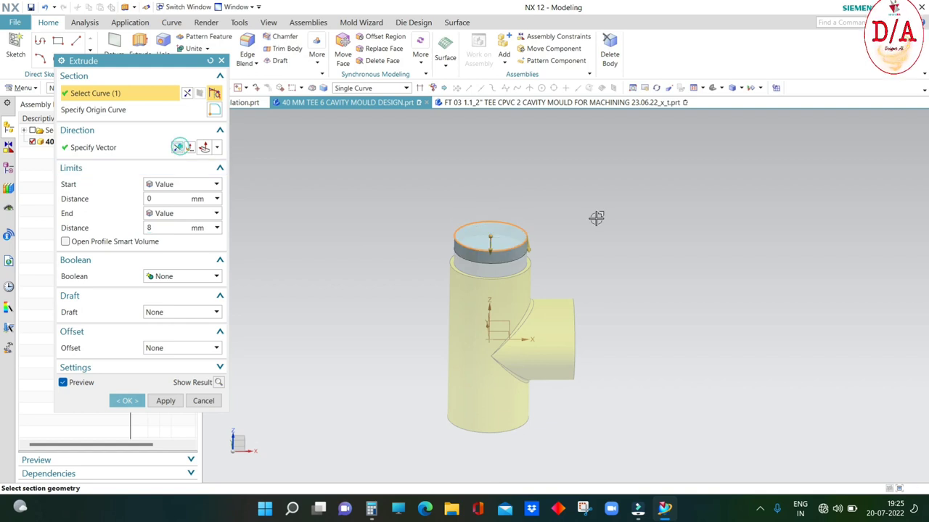
key(F8)
scroll(487, 254, up, 2)
click(181, 347)
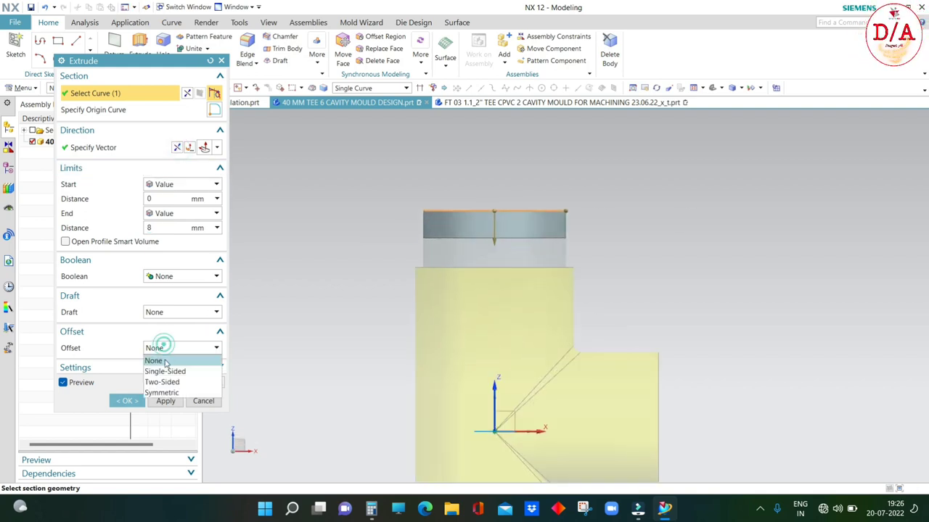
click(167, 371)
click(163, 362)
text(3)
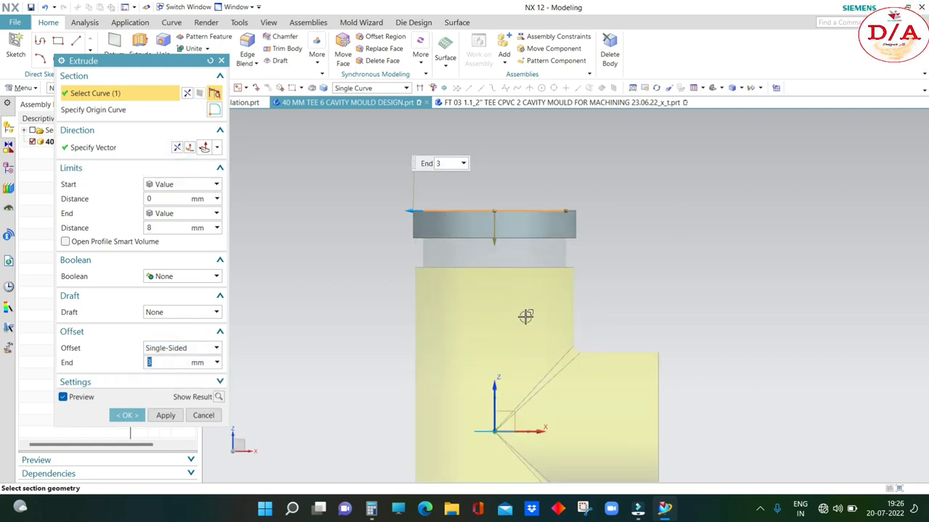
click(129, 415)
Step: Try resizing the ring's outer cylindrical face and a Unite, cancelling both
click(420, 54)
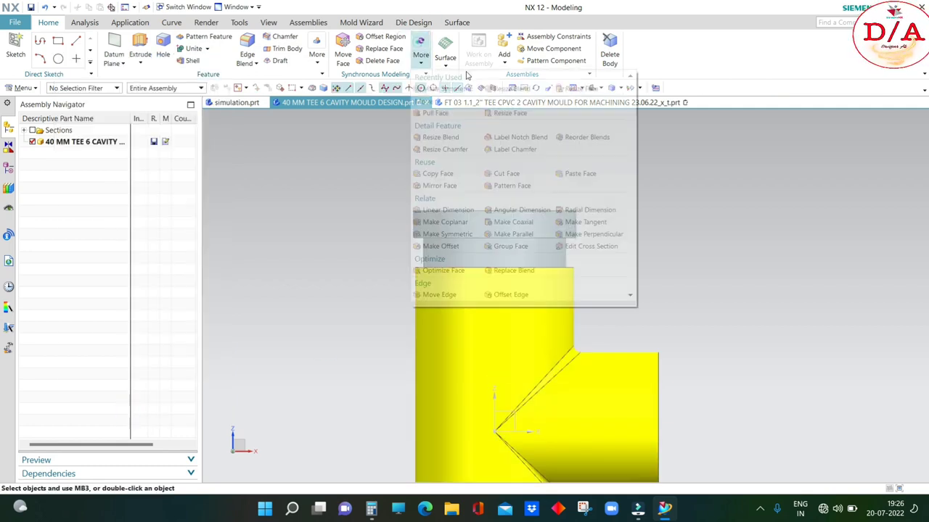
click(582, 88)
click(548, 230)
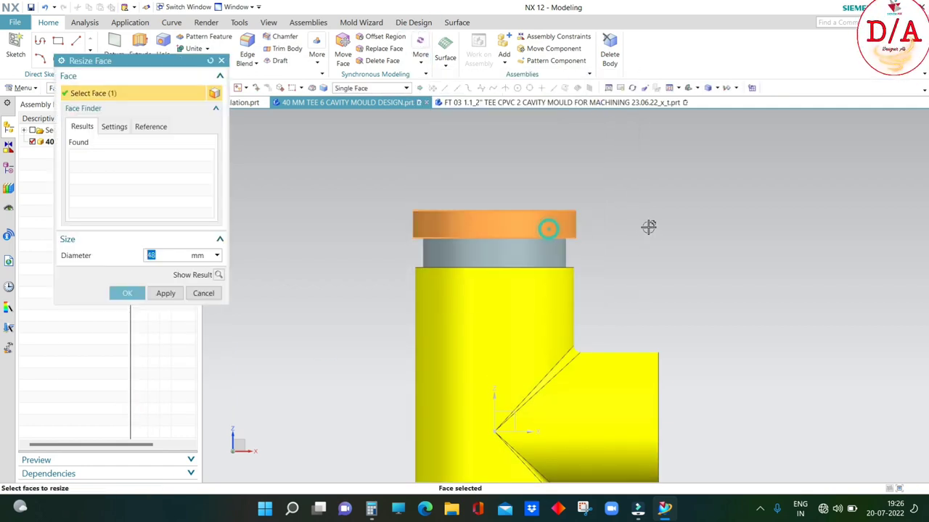
middle_drag(641, 227, 659, 245)
key(Escape)
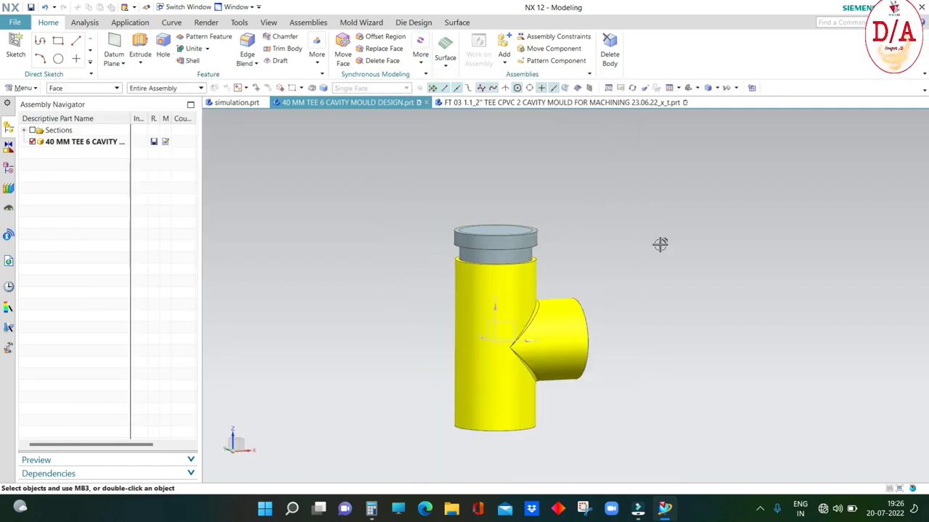
click(193, 48)
scroll(539, 261, up, 2)
scroll(481, 234, up, 2)
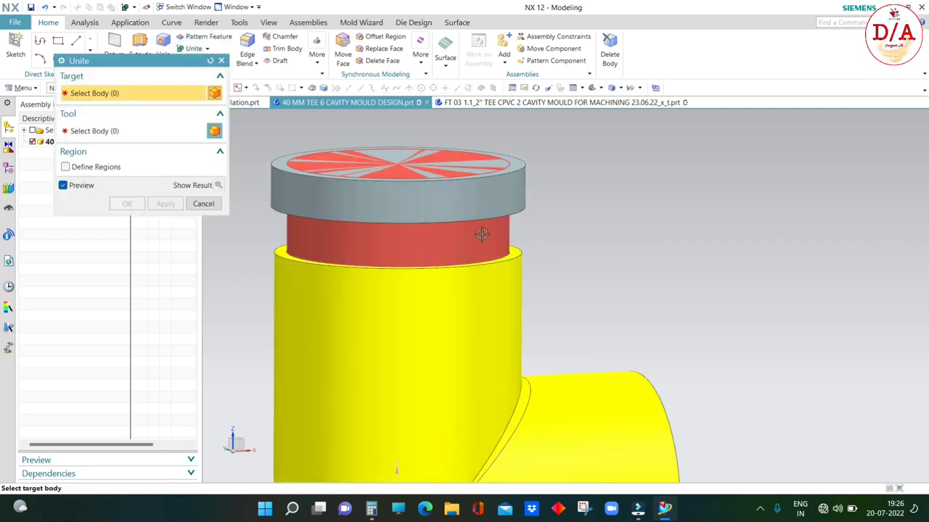
scroll(483, 227, down, 3)
key(Escape)
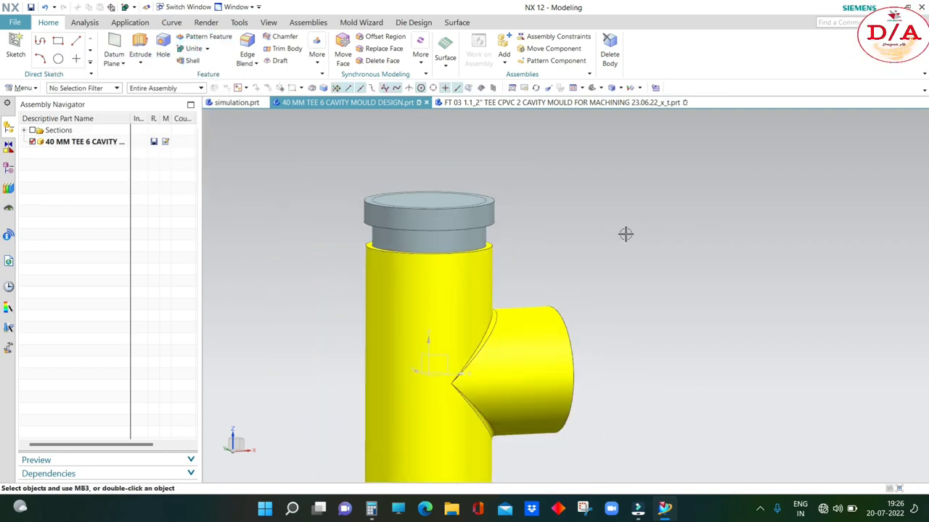
Step: Hide the yellow body and unite the grey cap with the band and lower pipe
key(ctrl+b)
click(464, 280)
scroll(588, 249, down, 2)
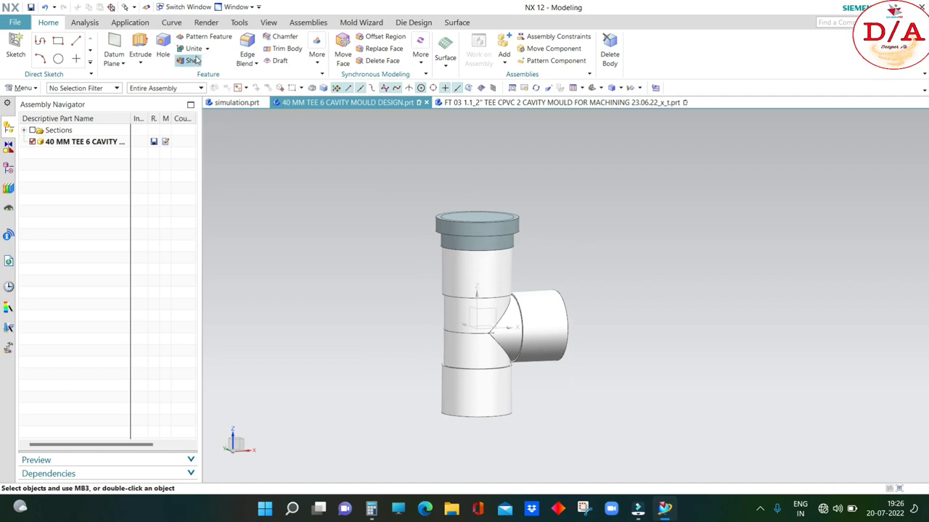
click(194, 48)
scroll(497, 244, up, 3)
click(508, 217)
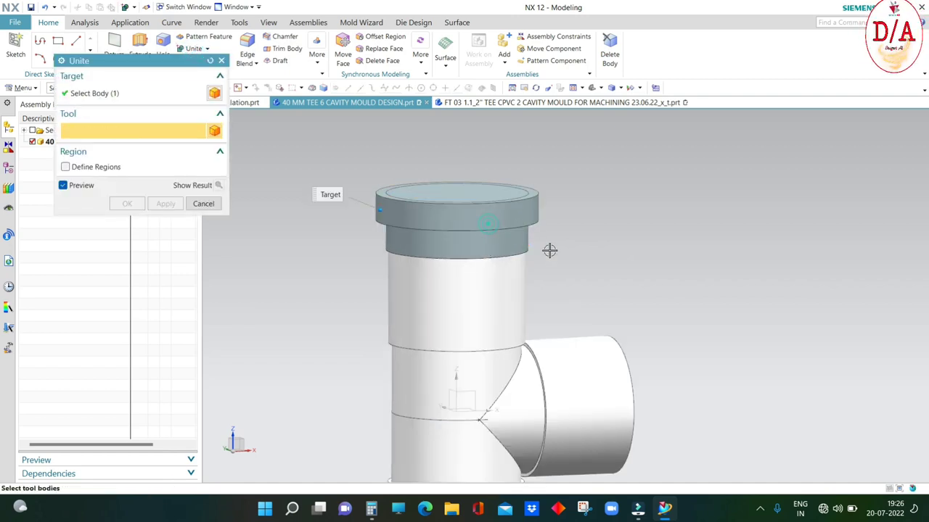
click(482, 244)
click(476, 296)
click(127, 204)
scroll(554, 282, down, 2)
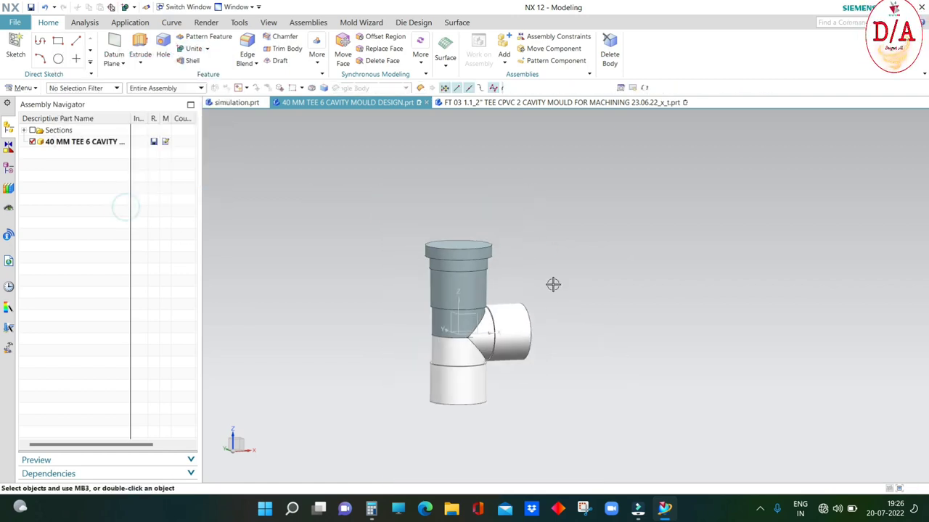
middle_drag(475, 266, 589, 271)
Step: Colour the upper tee core body white with Edit Object Display
key(ctrl+j)
click(464, 290)
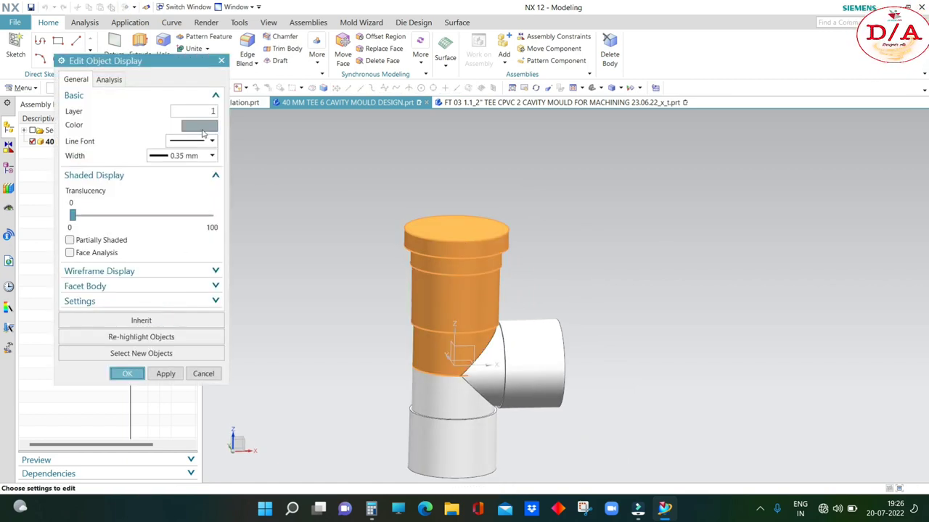
click(199, 124)
click(166, 475)
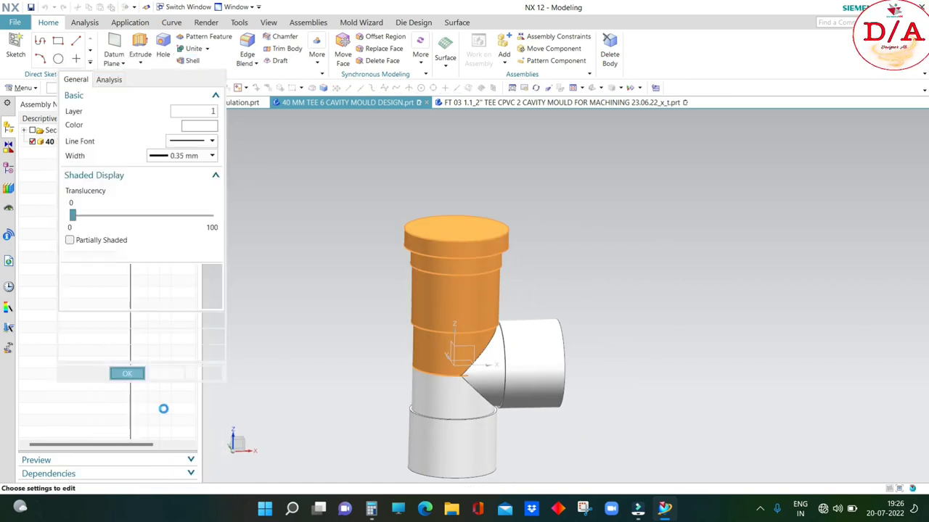
click(126, 372)
scroll(615, 269, down, 3)
Step: Hide every body except the top core using Invert Selection, then orbit to inspect it
key(ctrl+j)
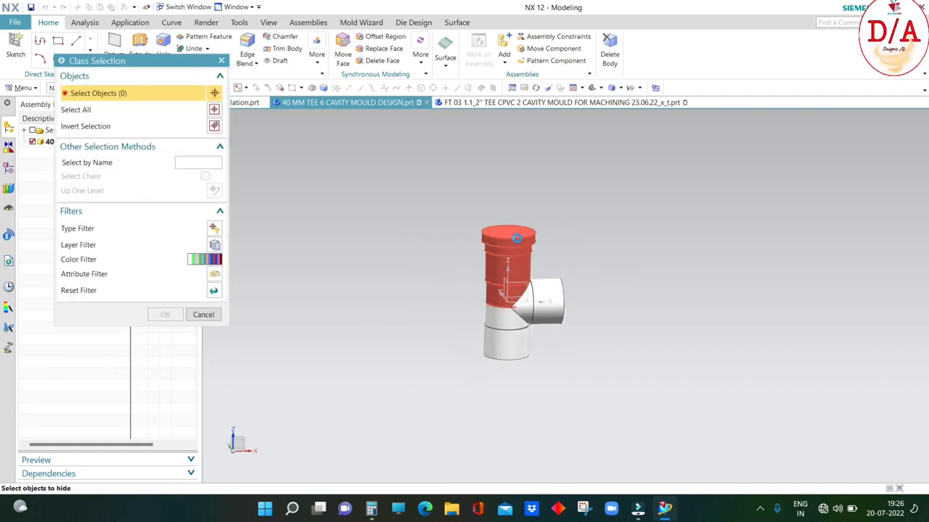
click(507, 268)
click(210, 124)
click(160, 312)
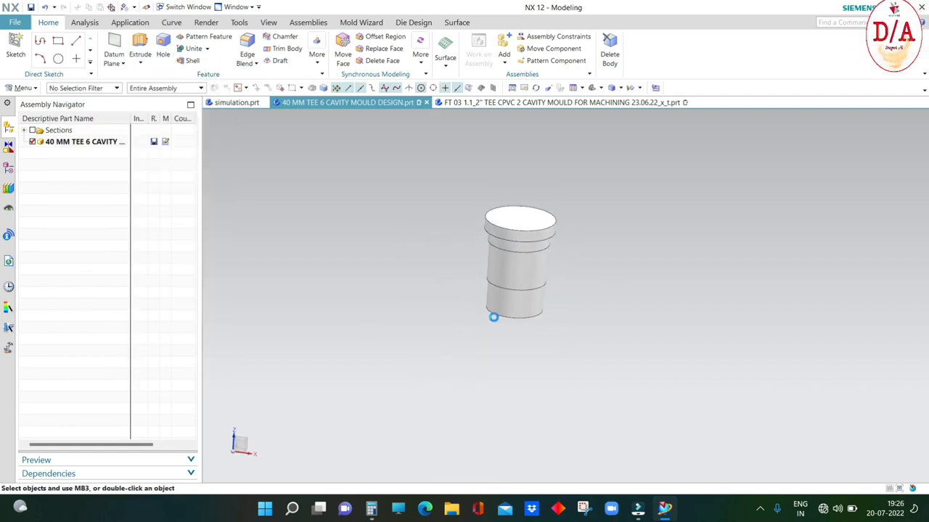
mouse_move(494, 315)
middle_down()
mouse_move(595, 311)
mouse_move(624, 181)
mouse_move(622, 305)
mouse_move(676, 263)
mouse_move(701, 307)
mouse_move(670, 259)
mouse_move(679, 338)
middle_up()
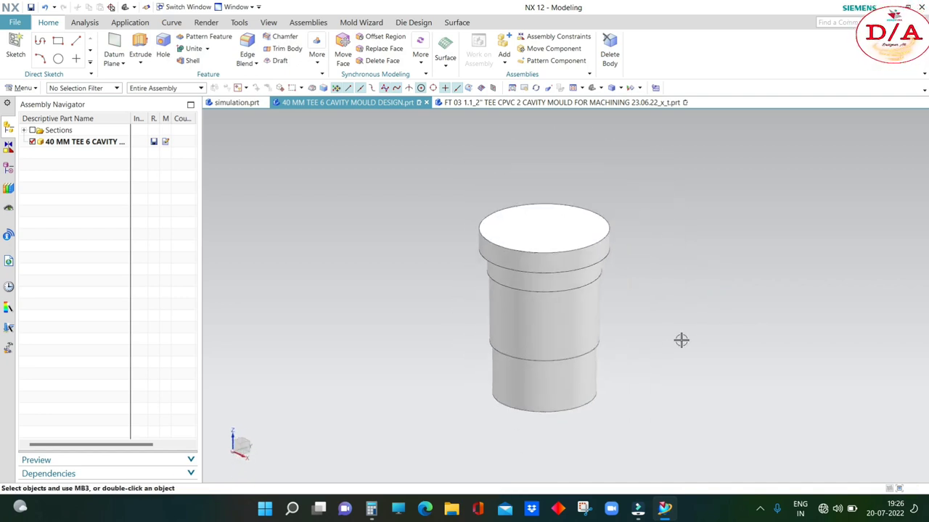
mouse_move(640, 373)
middle_down()
mouse_move(656, 332)
mouse_move(704, 340)
middle_up()
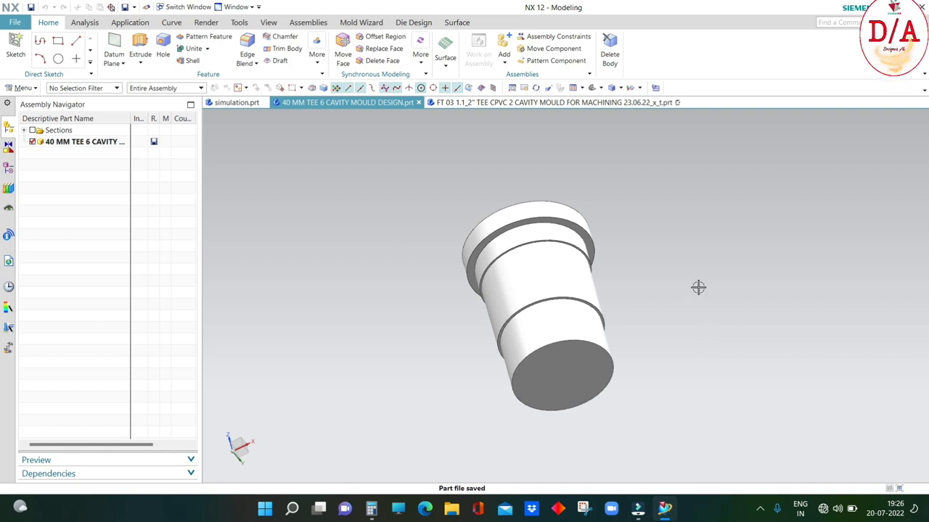
mouse_move(607, 296)
middle_down()
mouse_move(626, 301)
mouse_move(610, 311)
middle_up()
key(ctrl+z)
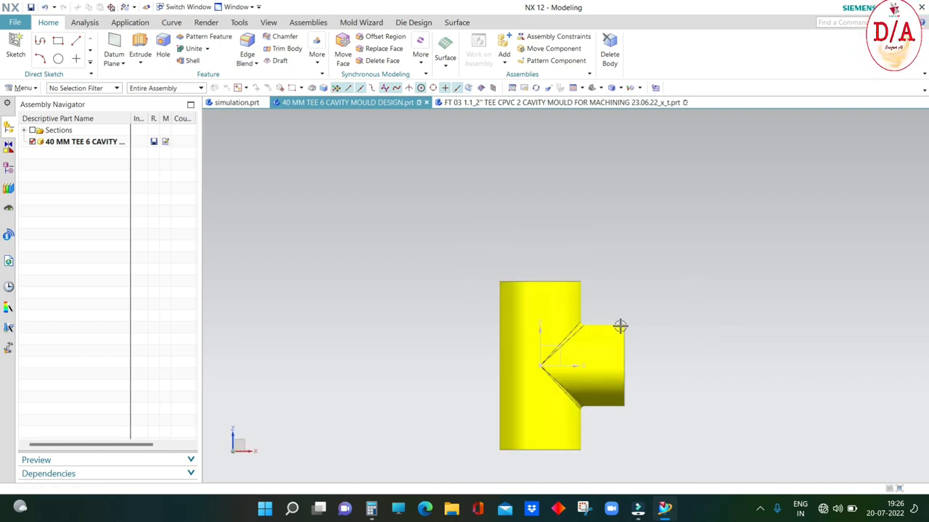
Step: Select four faces of the core cylinder for display editing, using the Face selection filter
key(ctrl+y)
key(ctrl+j)
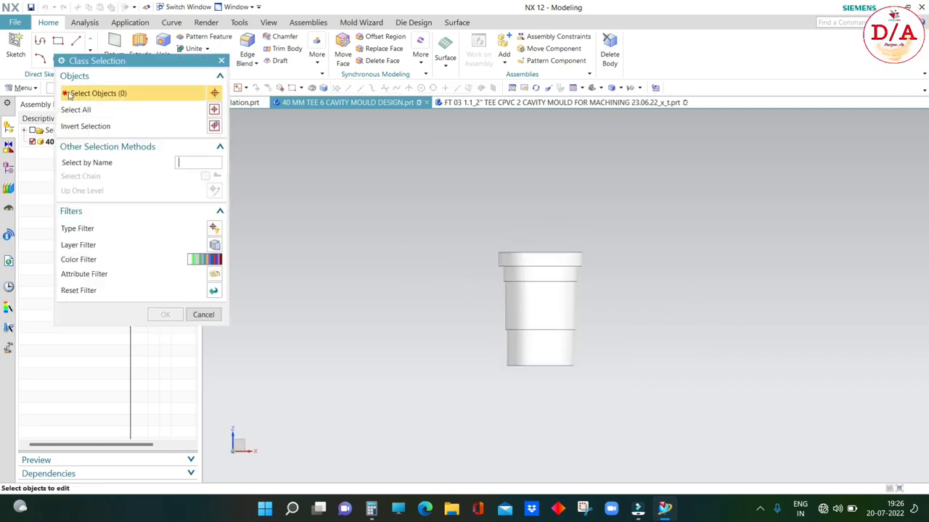
click(96, 88)
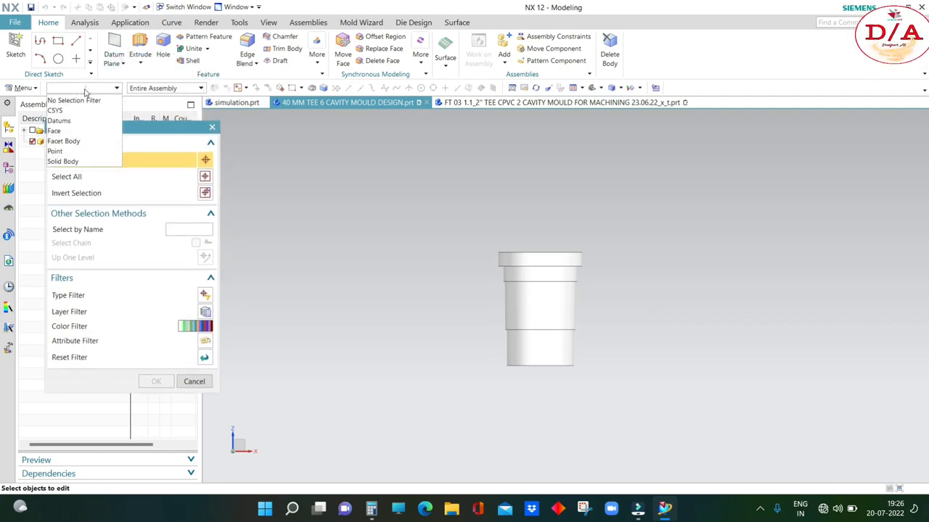
click(68, 129)
middle_drag(540, 293, 562, 267)
scroll(562, 267, down, 5)
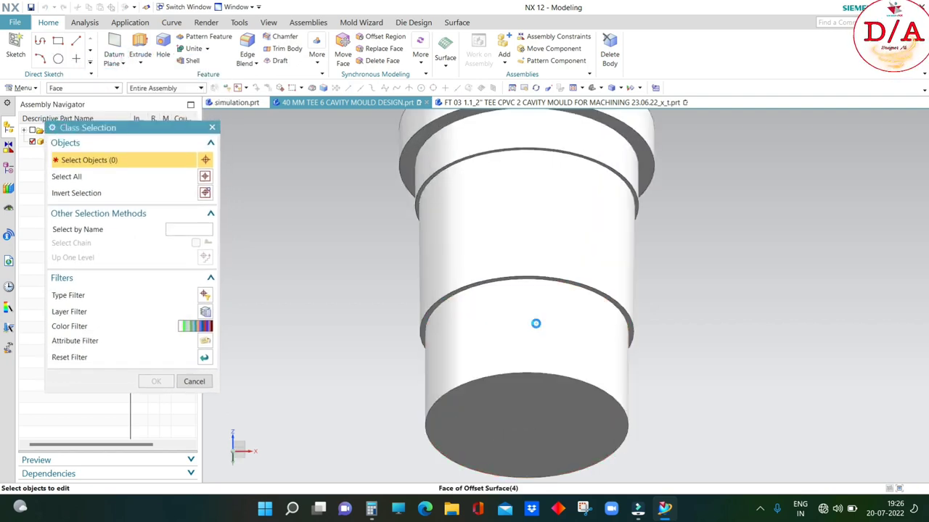
click(470, 282)
click(456, 272)
scroll(501, 301, up, 1)
click(500, 271)
scroll(439, 186, up, 3)
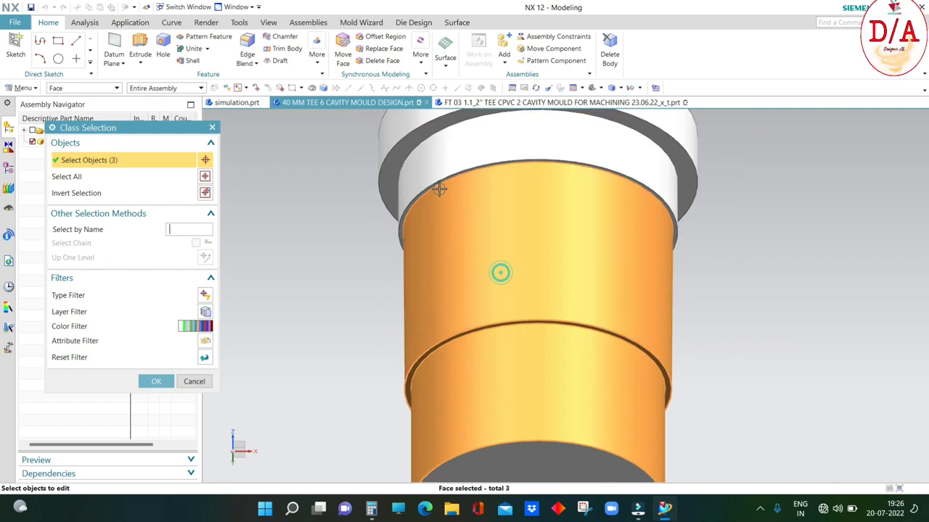
scroll(421, 191, down, 3)
click(415, 189)
scroll(489, 250, up, 3)
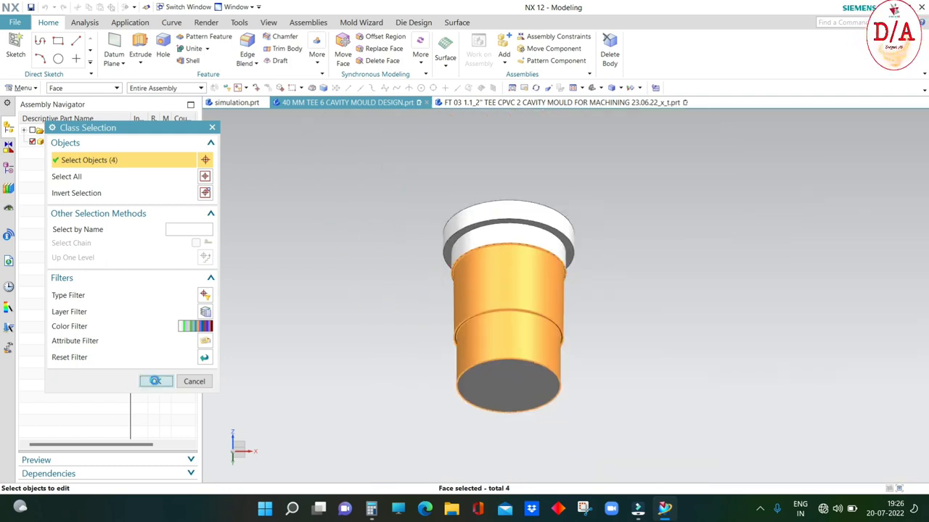
Step: Colour the four selected cylinder faces Deep Gold
click(185, 187)
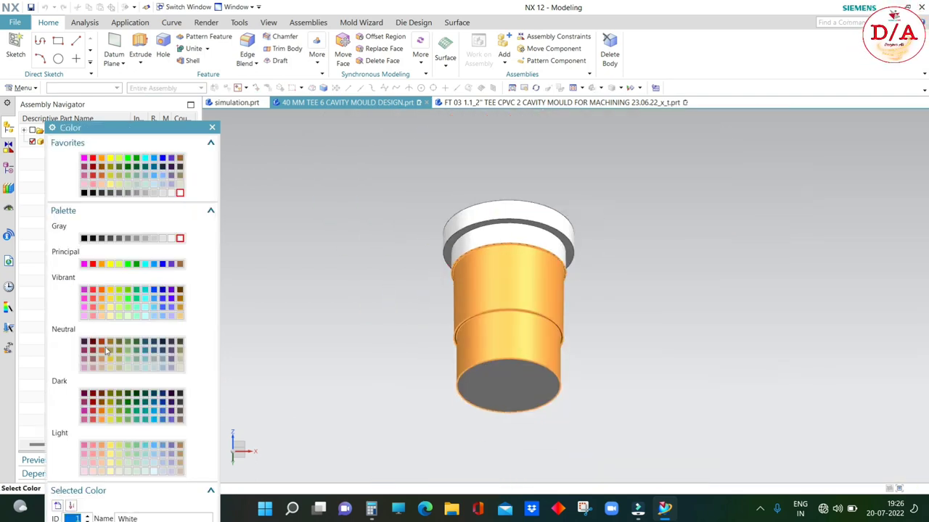
click(110, 342)
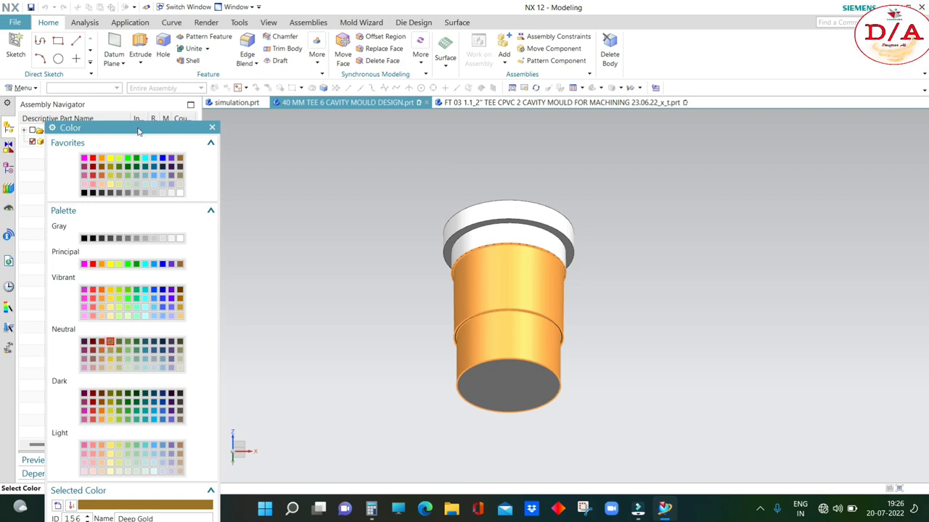
drag(138, 130, 139, 40)
click(162, 451)
click(126, 353)
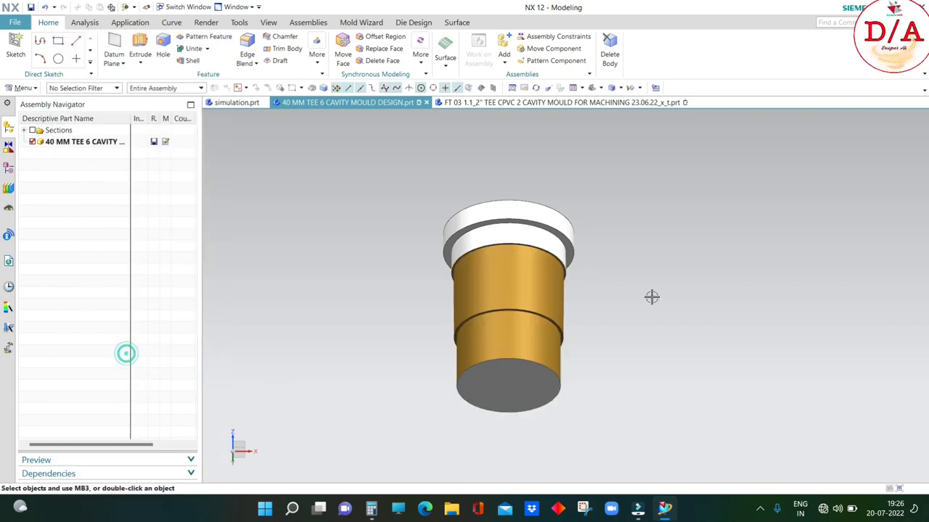
Step: Inspect the tee core in a section view, then close the section
mouse_move(654, 289)
middle_down()
mouse_move(740, 322)
mouse_move(718, 262)
mouse_move(736, 274)
mouse_move(695, 263)
middle_up()
scroll(632, 355, down, 2)
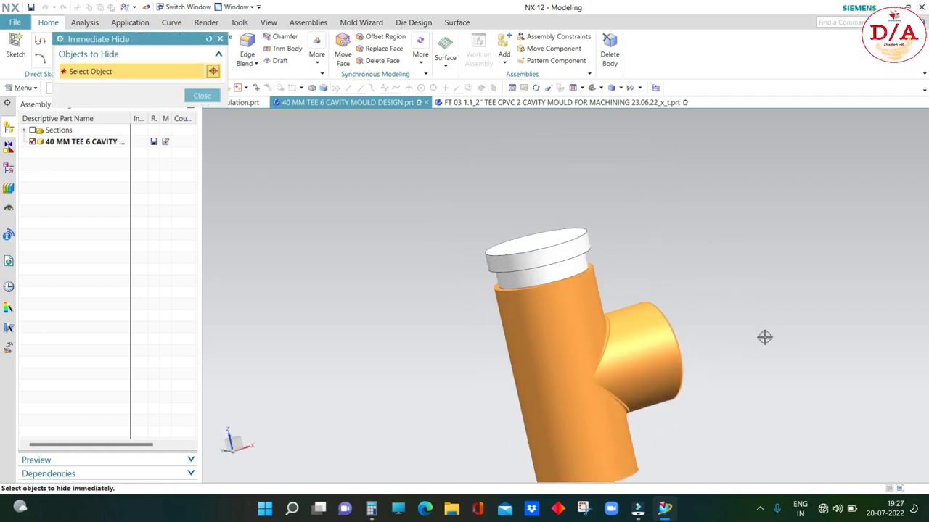
key(ctrl+h)
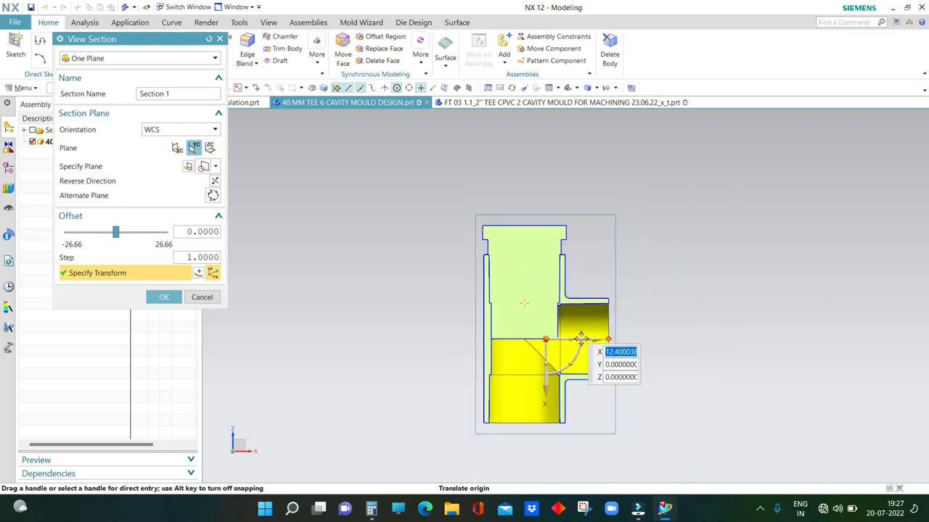
shift+middle_drag(603, 355, 562, 300)
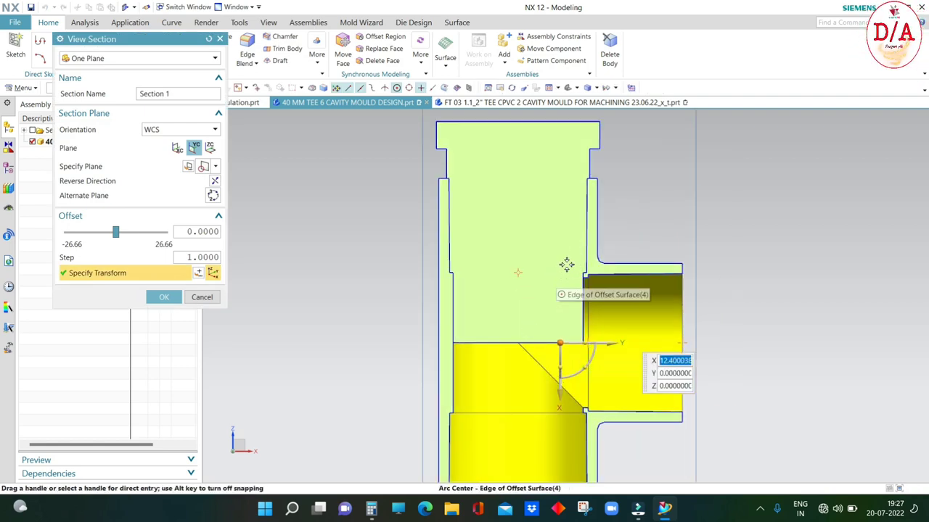
key(Escape)
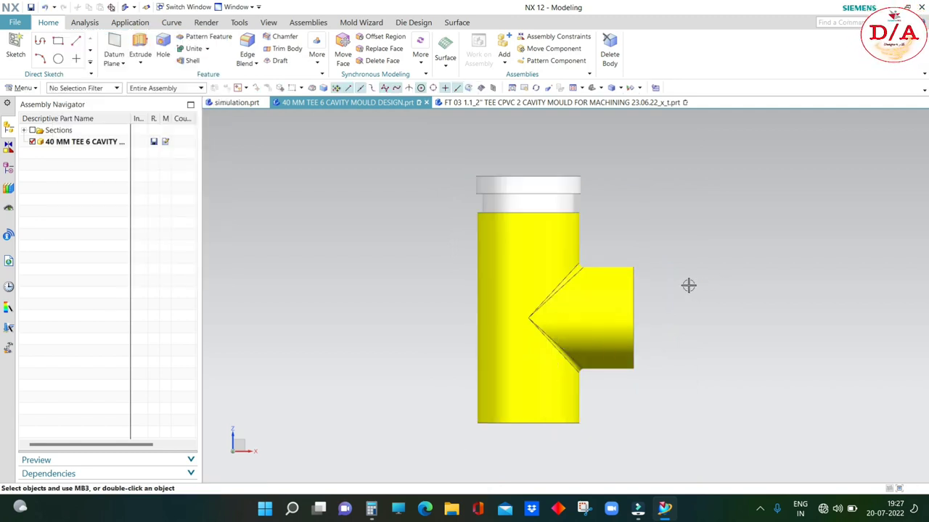
mouse_move(688, 285)
middle_down()
mouse_move(682, 296)
mouse_move(709, 324)
middle_up()
key(ctrl+j)
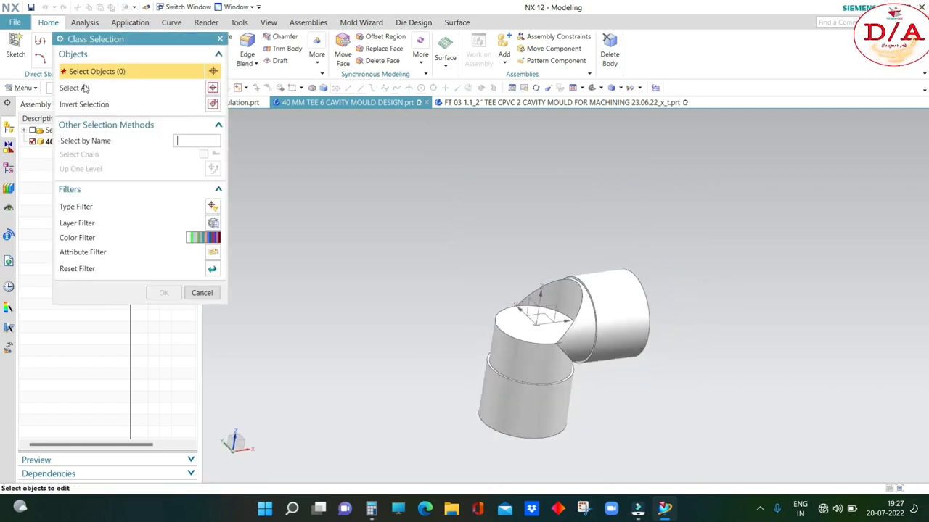
Step: Select the lower cylinder's three faces, including the ring band, with a face-only filter
click(54, 90)
click(73, 110)
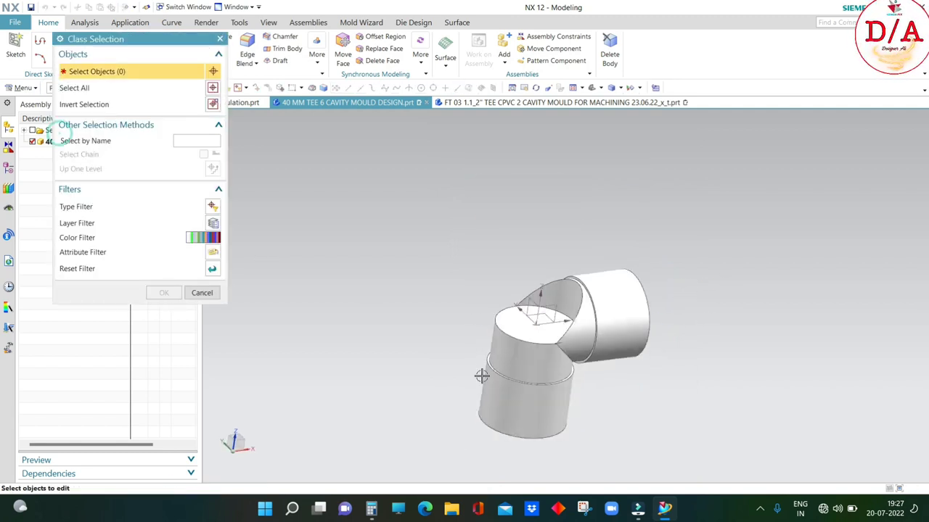
scroll(480, 375, up, 3)
click(502, 378)
scroll(502, 378, up, 3)
click(476, 362)
click(479, 395)
scroll(479, 396, down, 5)
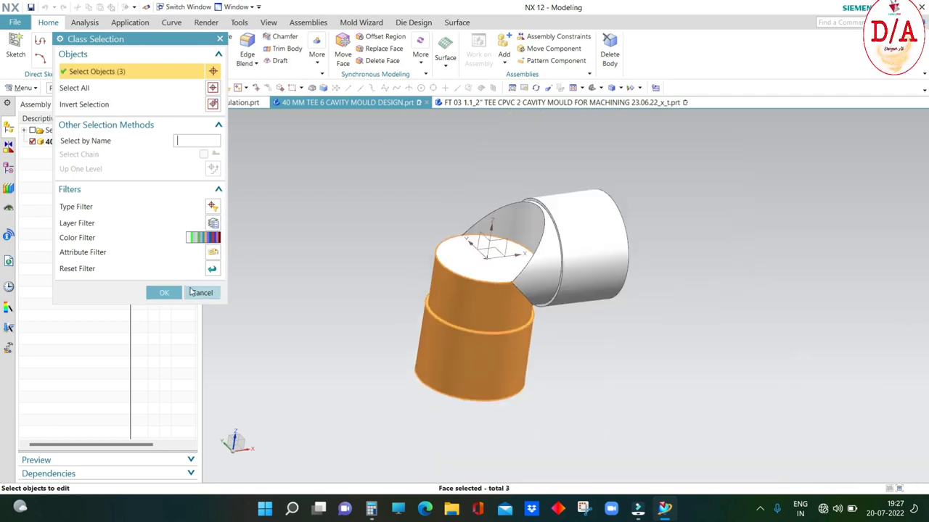
Step: Colour the three lower cylinder faces dark gold
click(165, 293)
click(193, 99)
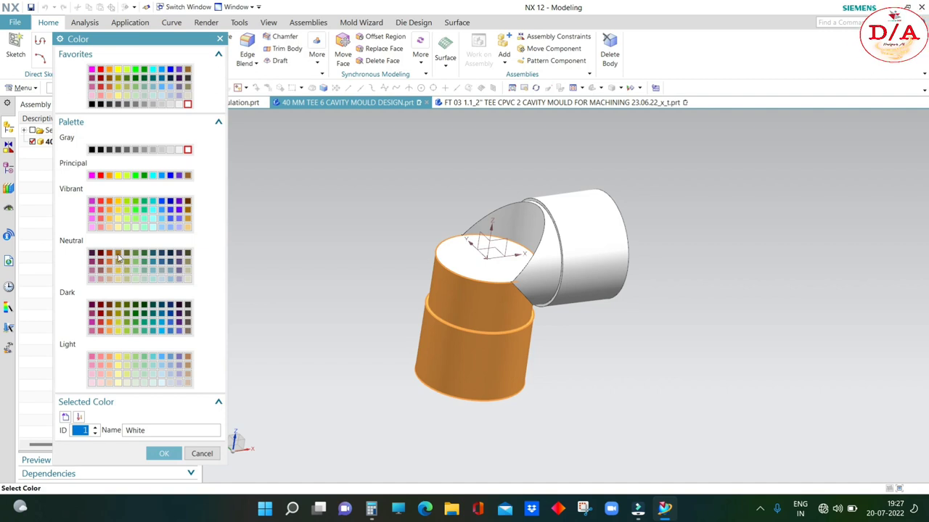
click(119, 254)
click(164, 454)
click(125, 353)
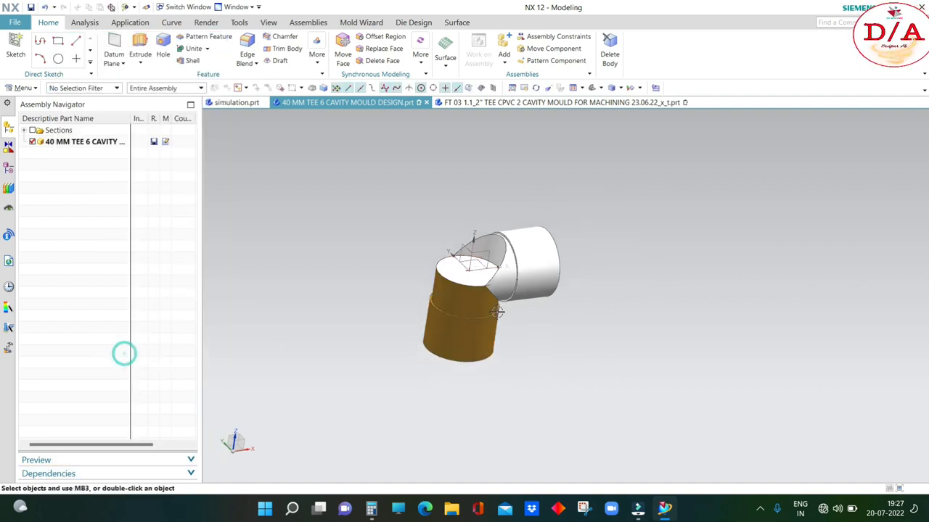
Step: Hide the white elbow, the cap and the tee body with Immediate Hide
key(Home)
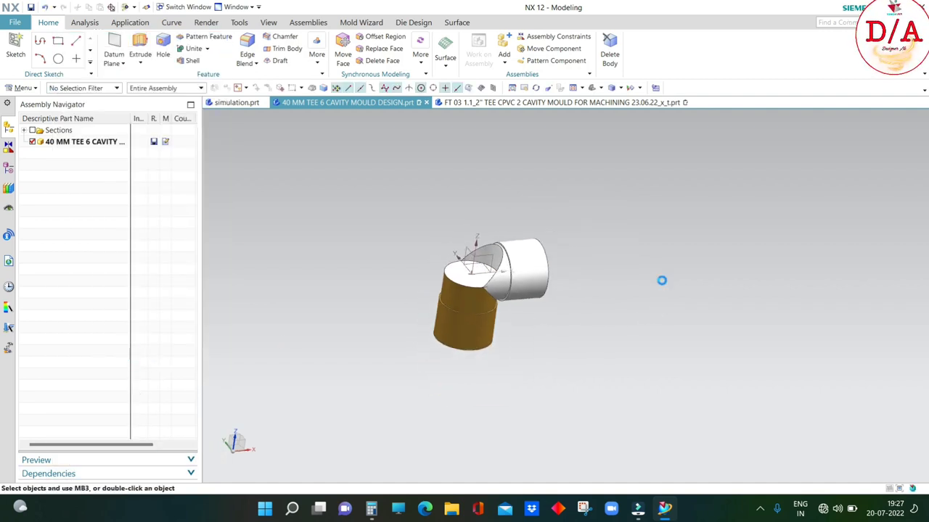
mouse_move(639, 252)
middle_down()
mouse_move(570, 240)
mouse_move(591, 264)
middle_up()
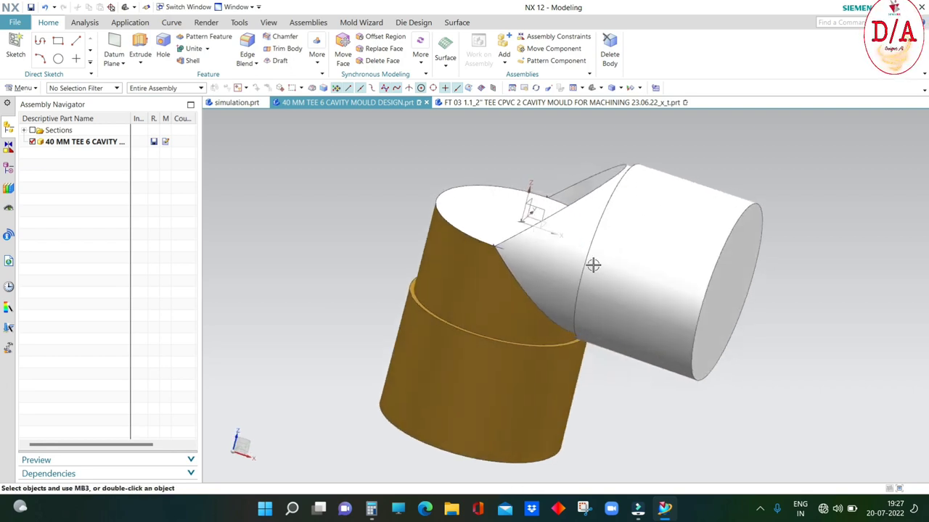
key(ctrl+shift+i)
click(537, 341)
click(546, 184)
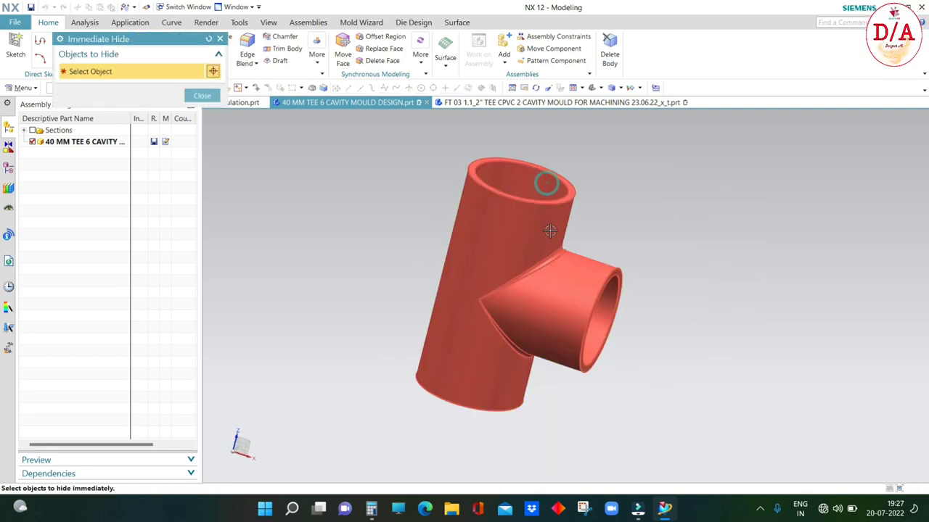
middle_click(677, 287)
key(ctrl+shift+i)
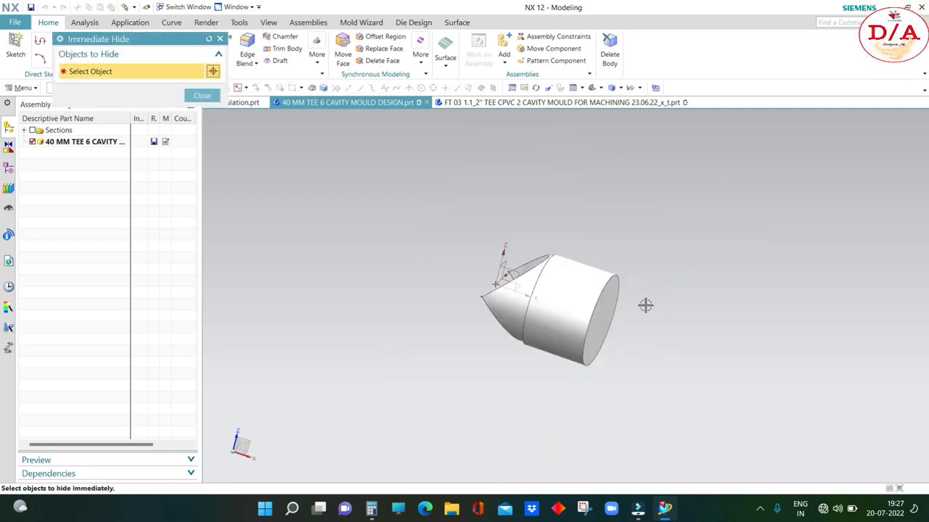
middle_click(658, 307)
key(ctrl+z)
key(ctrl+shift+i)
click(572, 329)
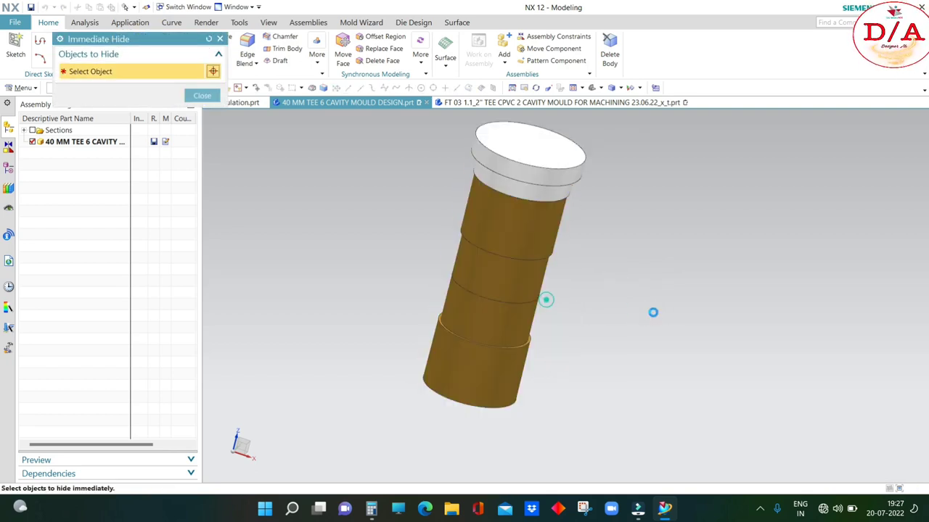
middle_click(653, 312)
Step: Check the model in a front section view, then orbit to view the cylinder from above
key(ctrl+alt+f)
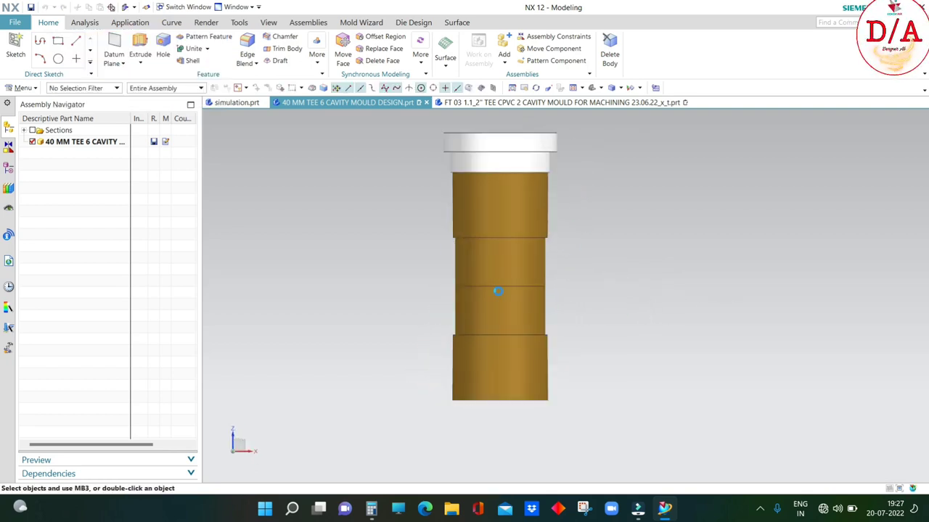
key(ctrl+h)
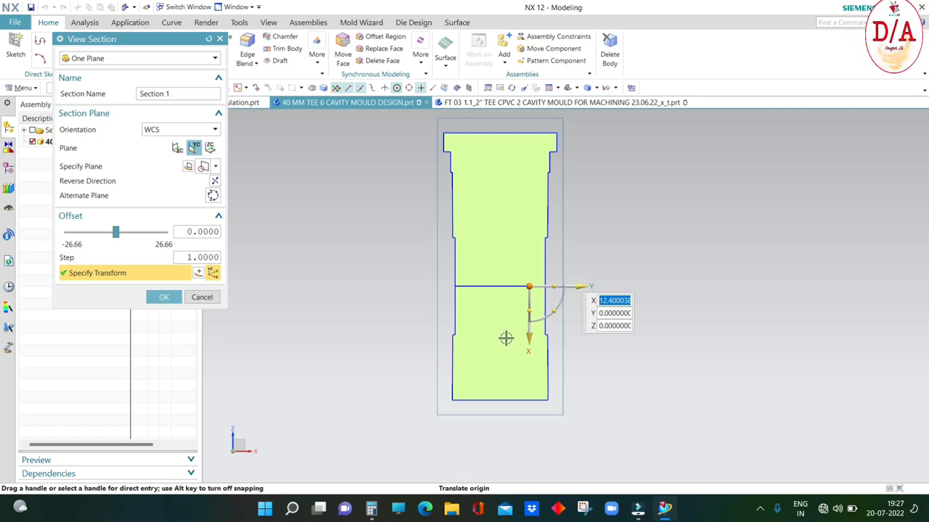
key(Escape)
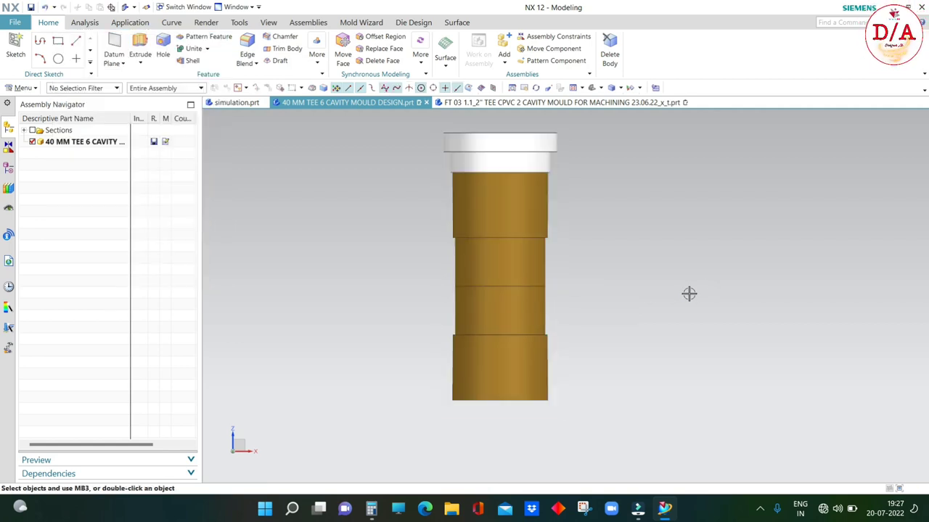
mouse_move(687, 292)
middle_down()
mouse_move(684, 303)
mouse_move(729, 301)
middle_up()
key(ctrl+shift+i)
Step: Hide the top cap and upper body, then extrude the cylinder's top circular edge upward 5 mm
click(618, 234)
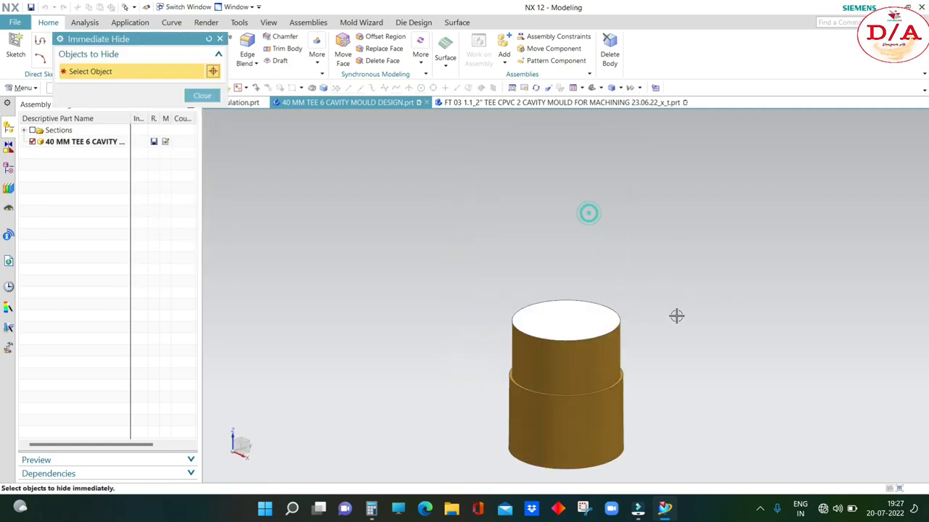
middle_click(676, 315)
click(141, 47)
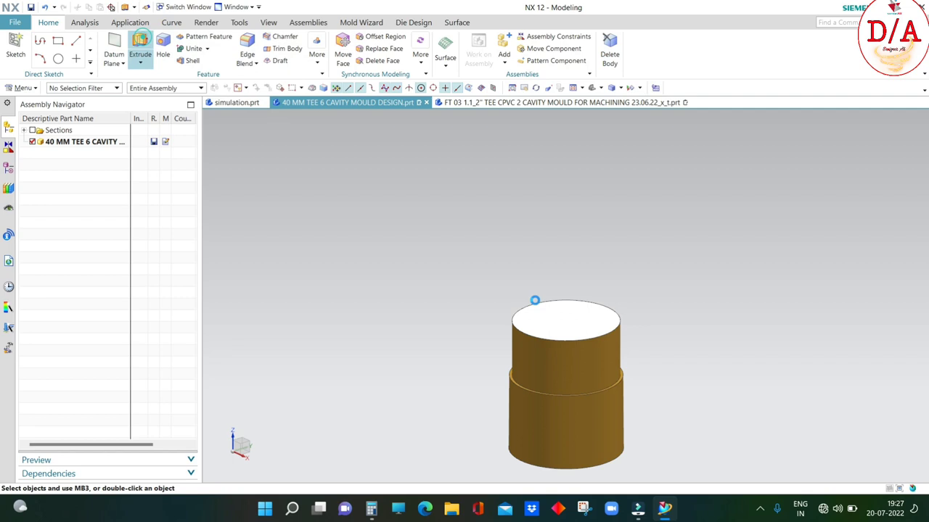
click(620, 315)
click(188, 126)
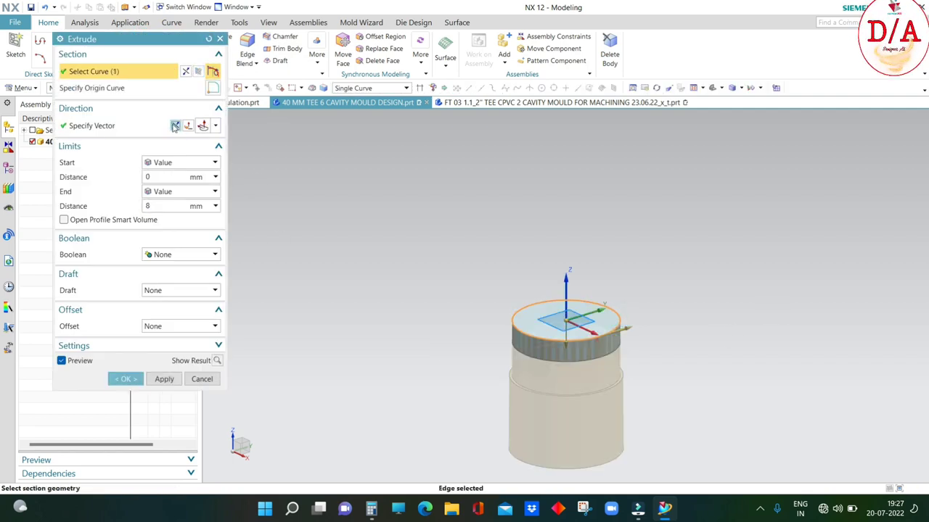
text(5)
key(Return)
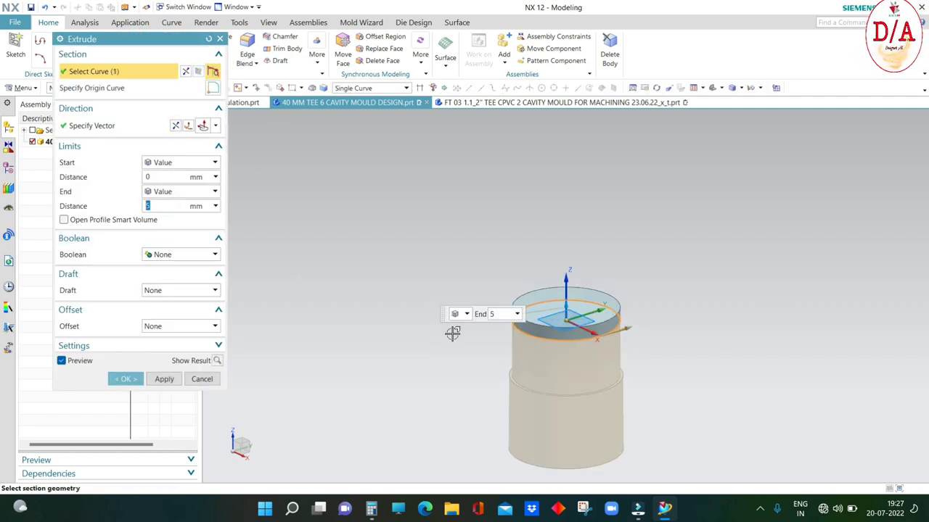
key(ctrl+alt+f)
Step: Give the extrusion a -5 mm single-sided offset, point it upward, and unite it with the cylinder
scroll(602, 323, up, 2)
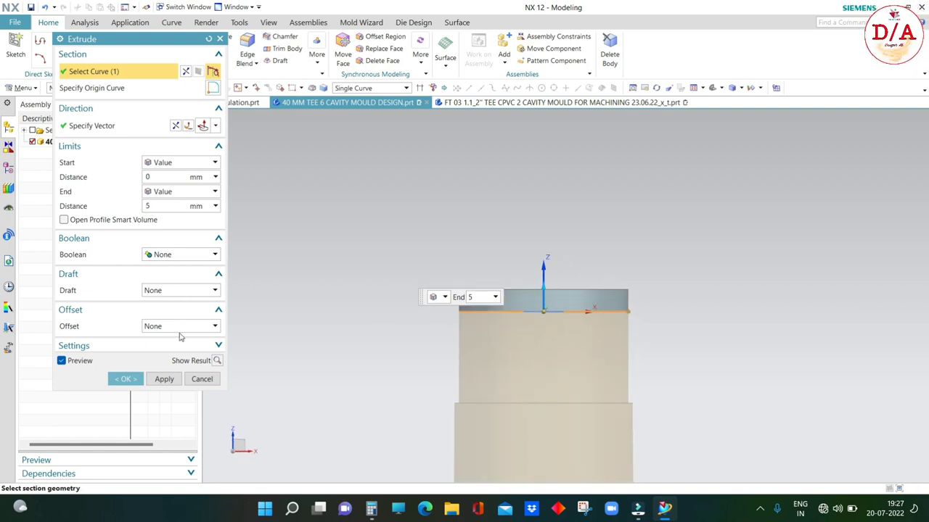
click(178, 326)
click(167, 348)
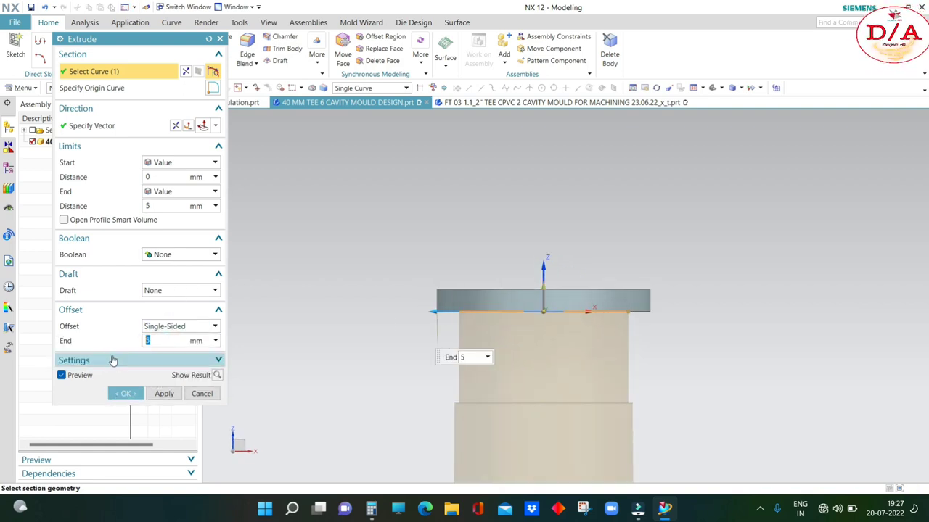
text(5)
key(Return)
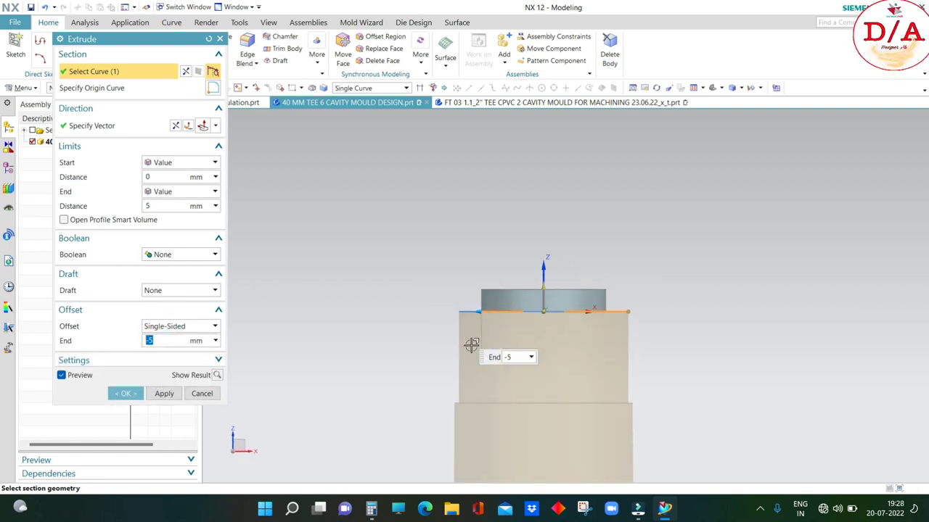
click(204, 128)
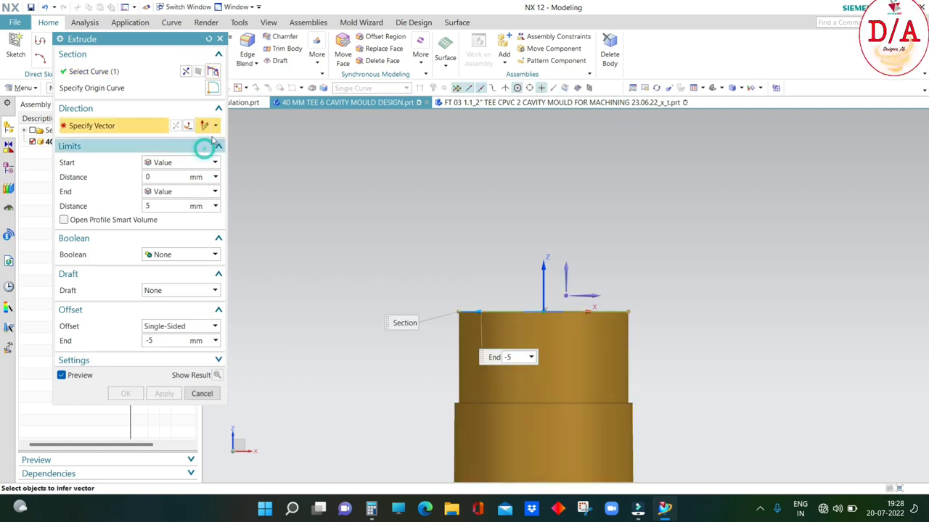
click(571, 272)
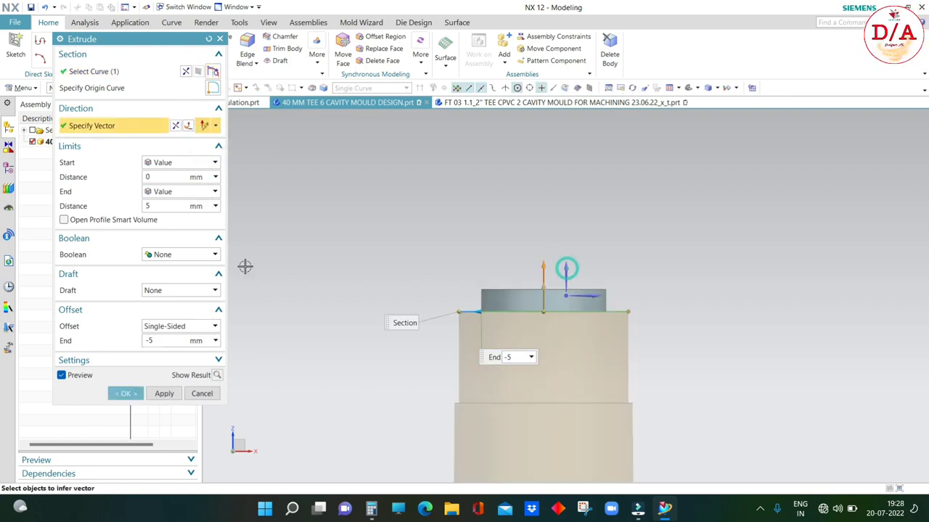
click(187, 253)
click(163, 277)
click(442, 362)
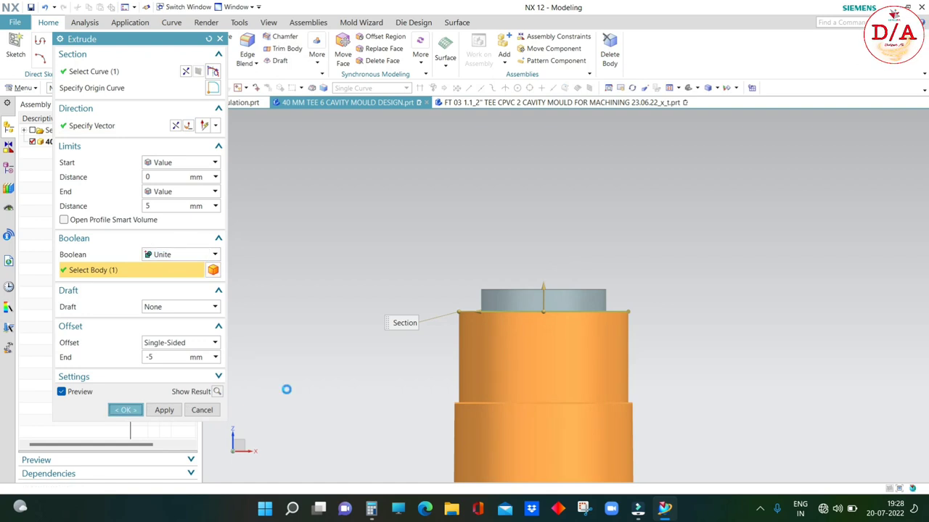
middle_drag(597, 253, 553, 328)
Step: Resize the boss's round face to a 28 mm diameter
click(420, 55)
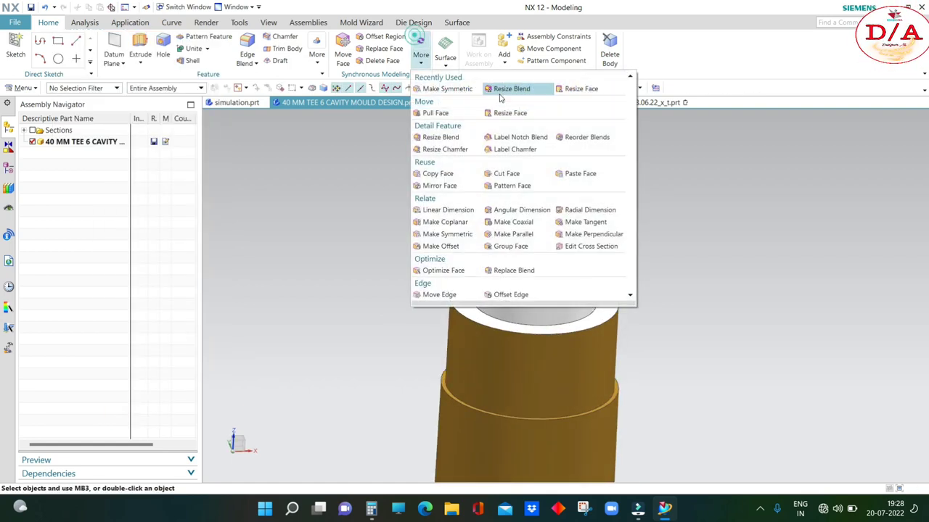
click(581, 89)
click(566, 311)
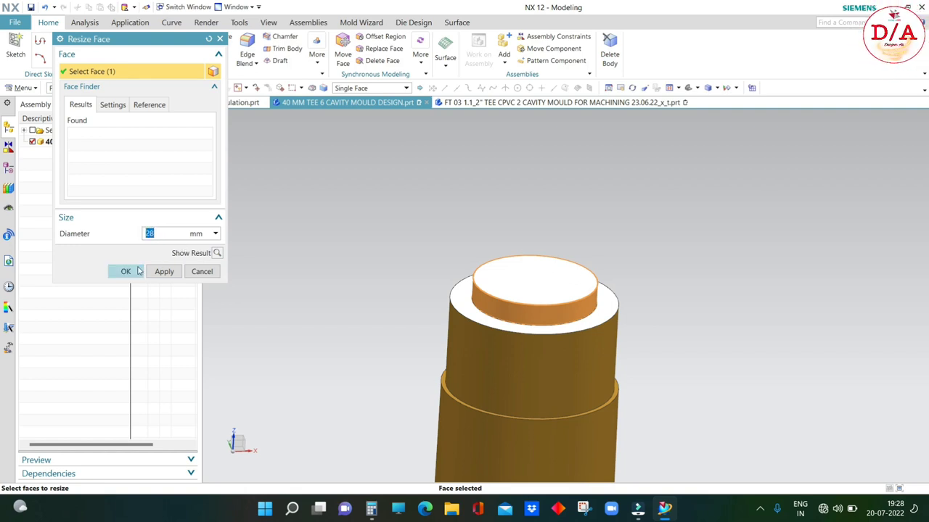
click(129, 272)
key(F8)
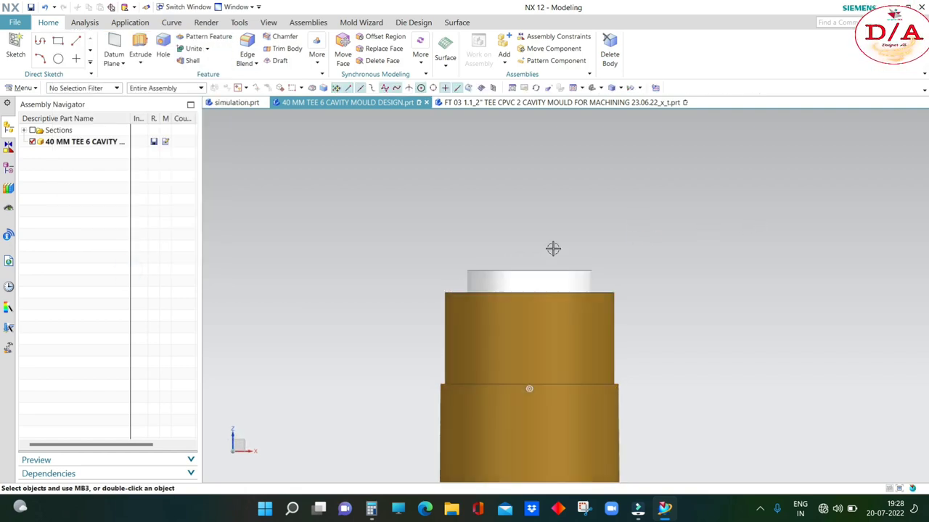
Step: Draft the boss side wall at 10° upward from its fixed base edge
click(279, 61)
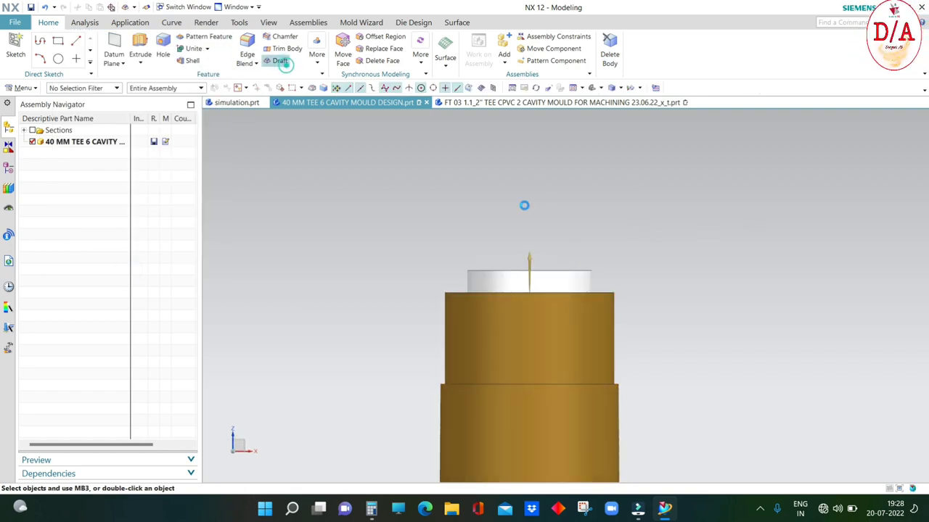
click(554, 265)
middle_drag(502, 248, 481, 299)
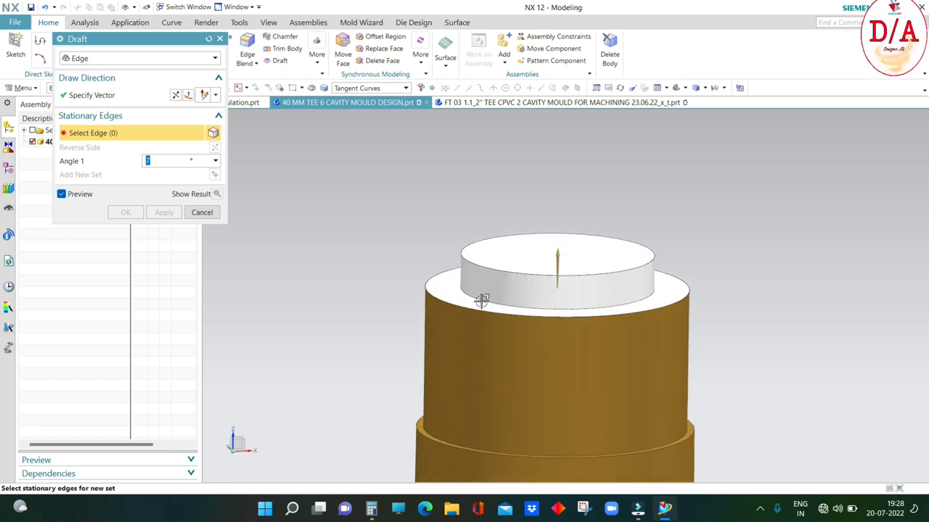
click(478, 295)
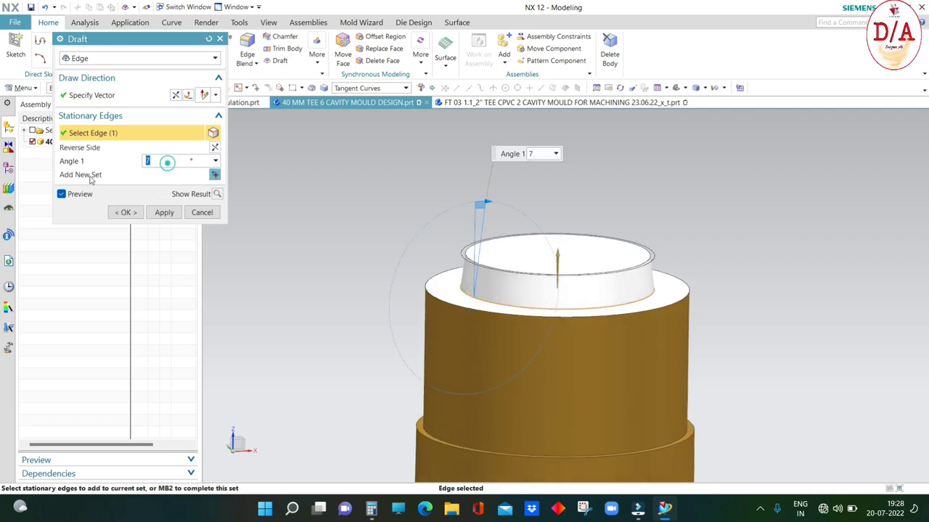
text(10)
key(Return)
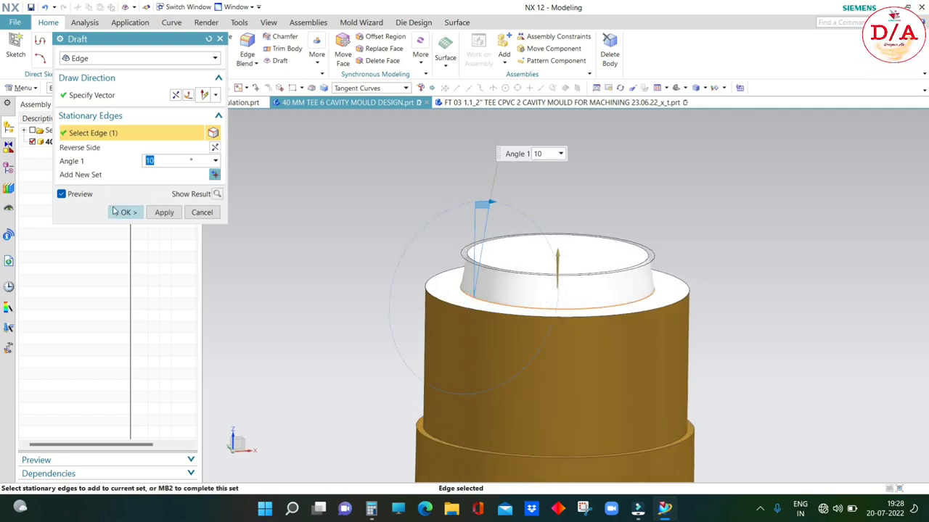
click(122, 212)
key(F8)
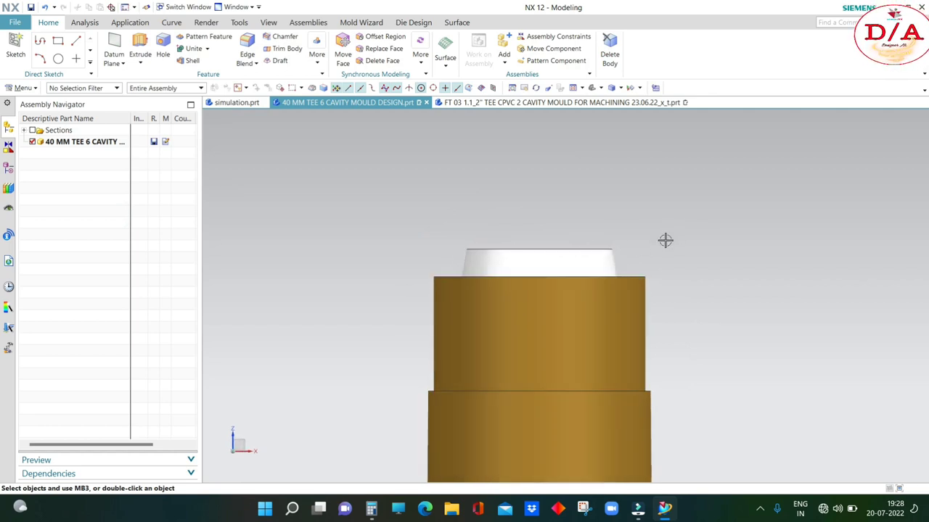
key(Home)
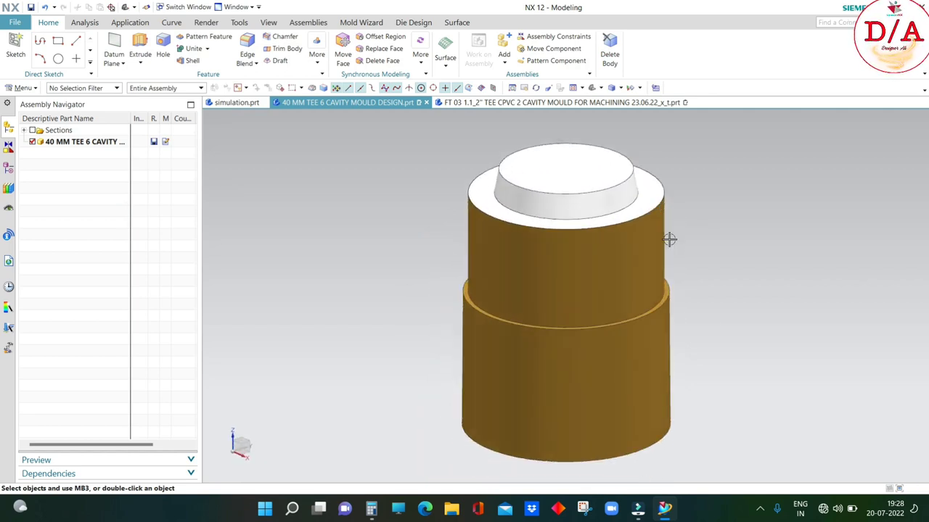
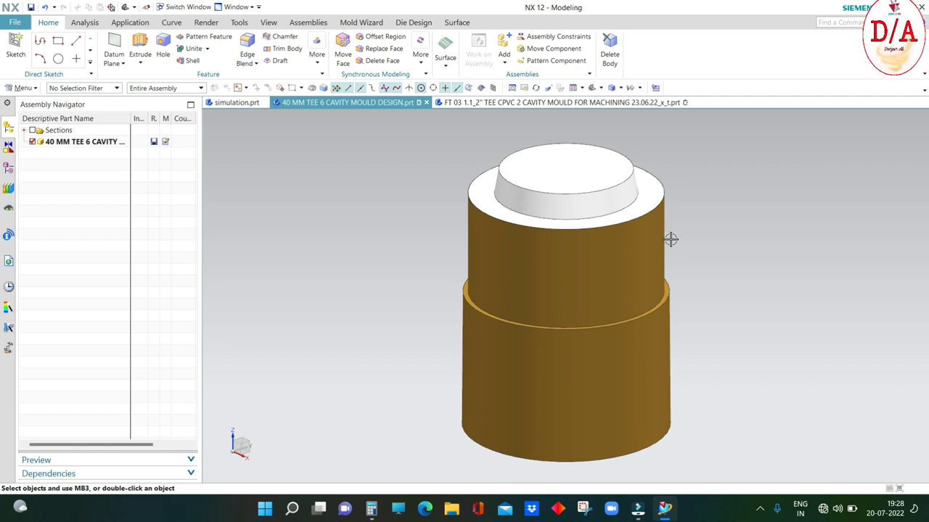
Step: Select the top boss's cylindrical side face and annular top face for display editing
key(ctrl+j)
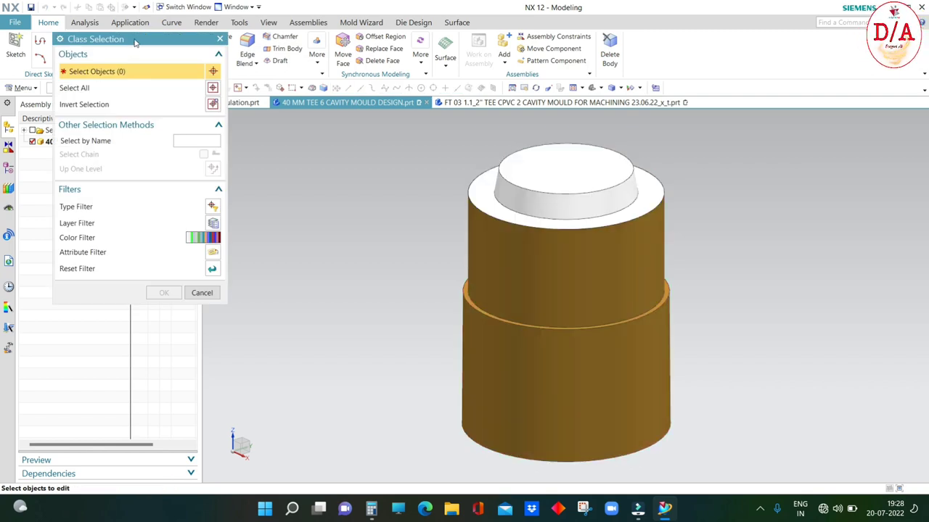
click(80, 88)
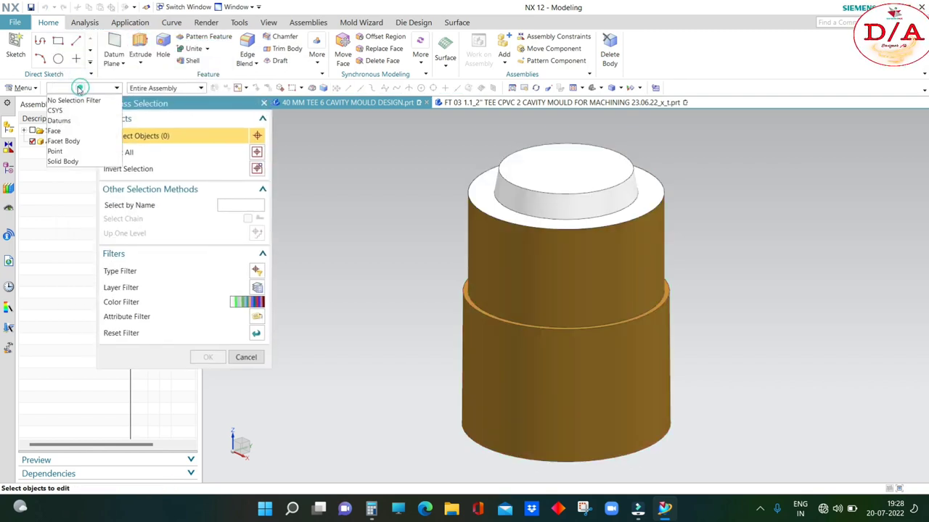
click(69, 133)
scroll(535, 238, up, 3)
scroll(536, 238, down, 3)
mouse_move(694, 249)
middle_down()
mouse_move(700, 254)
mouse_move(607, 249)
middle_up()
click(606, 248)
click(657, 241)
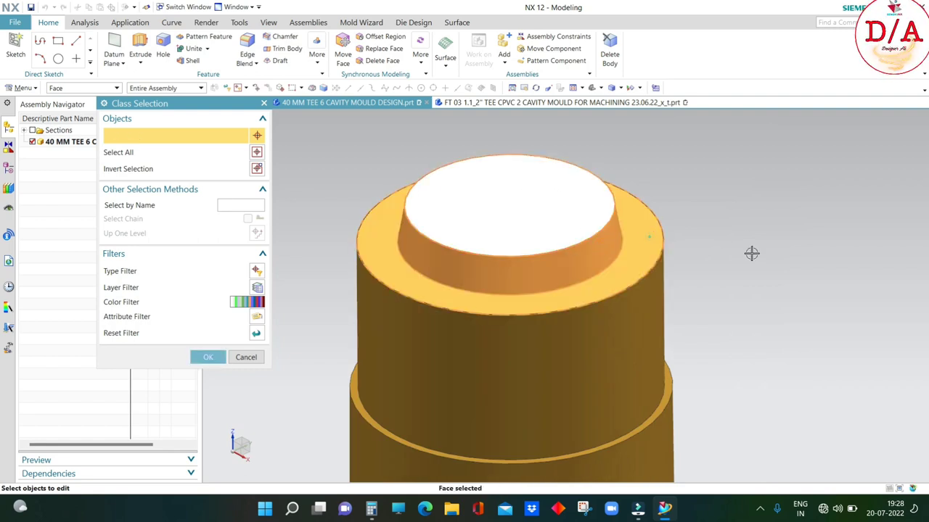
click(206, 357)
Step: Colour the two selected faces light blue
click(243, 168)
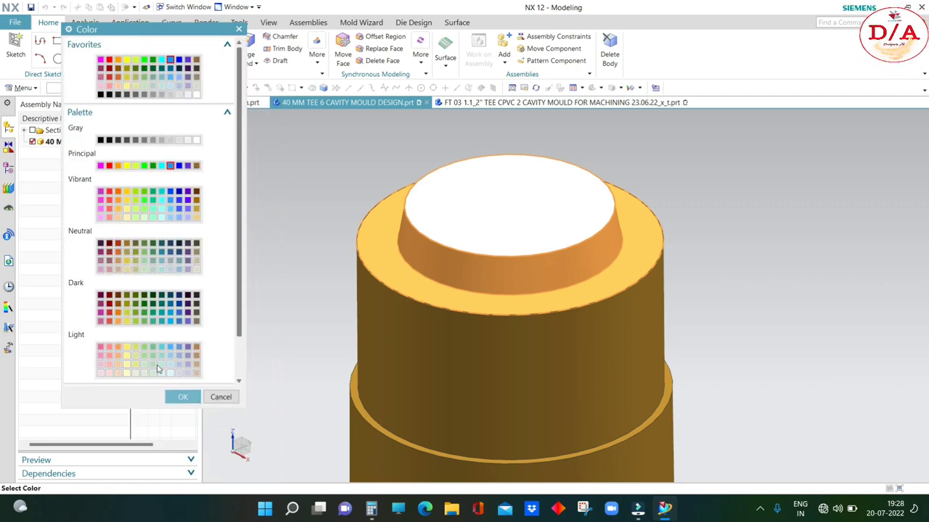
scroll(158, 369, down, 3)
click(183, 397)
click(138, 342)
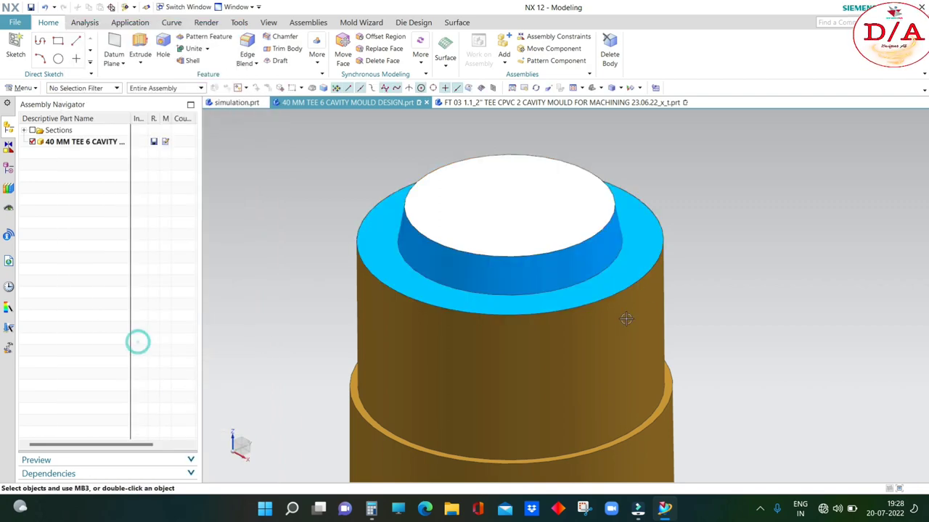
scroll(609, 323, down, 2)
scroll(532, 326, down, 2)
scroll(532, 326, down, 1)
Step: Round the boss's top circular edge with a 1 mm edge blend
click(259, 43)
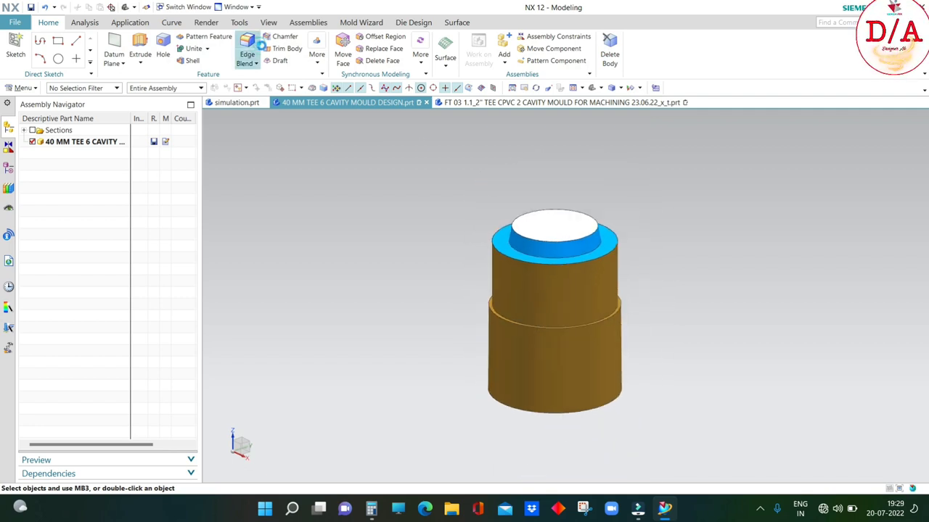
click(508, 216)
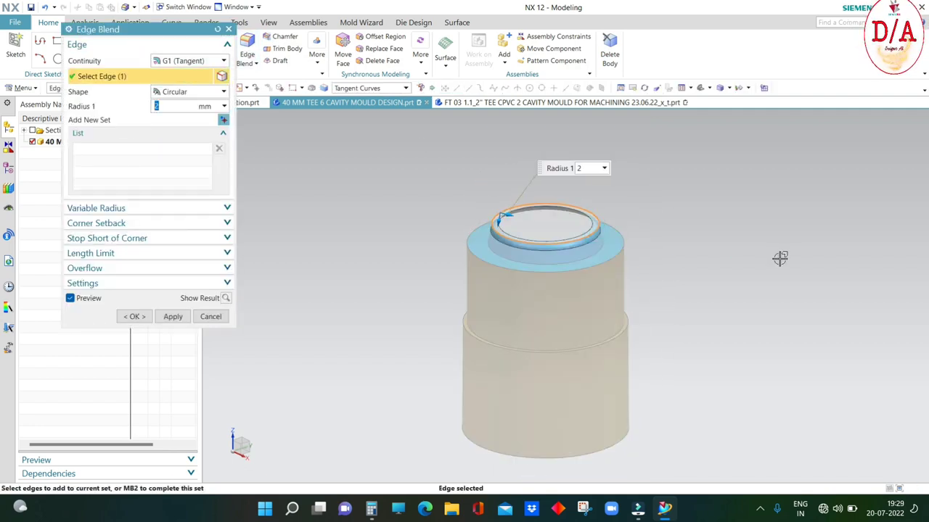
text(1)
key(Return)
click(144, 319)
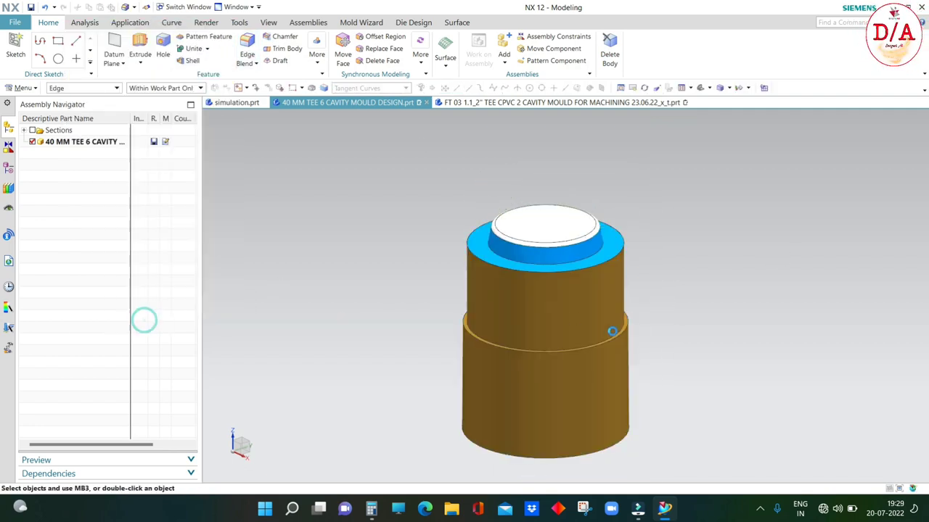
Step: Hide the yellow tee body to expose the stacked bodies
key(ctrl+shift+b)
key(ctrl+shift+i)
scroll(570, 354, down, 3)
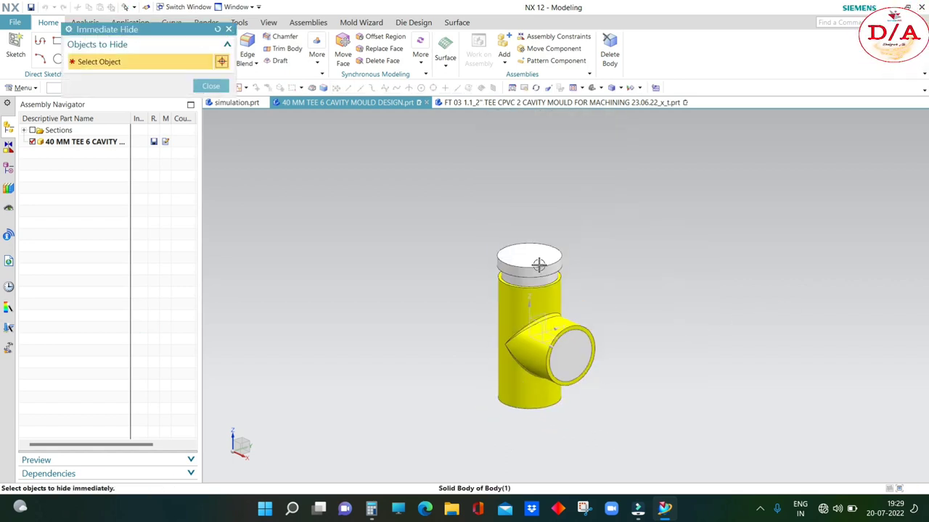
click(558, 290)
middle_click(640, 336)
middle_drag(640, 335, 624, 326)
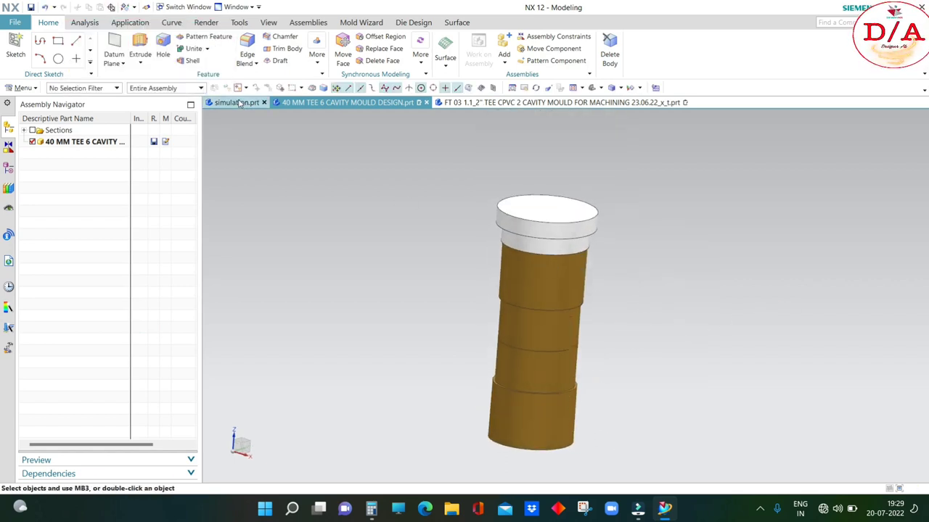
Step: Subtract the lower insert from the long core, keeping the insert
click(206, 48)
click(192, 72)
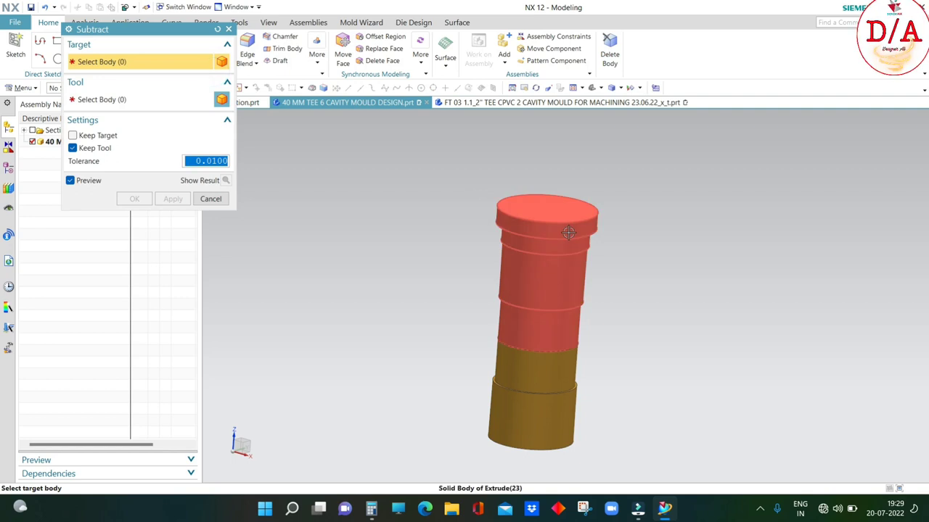
click(566, 232)
click(537, 385)
click(135, 197)
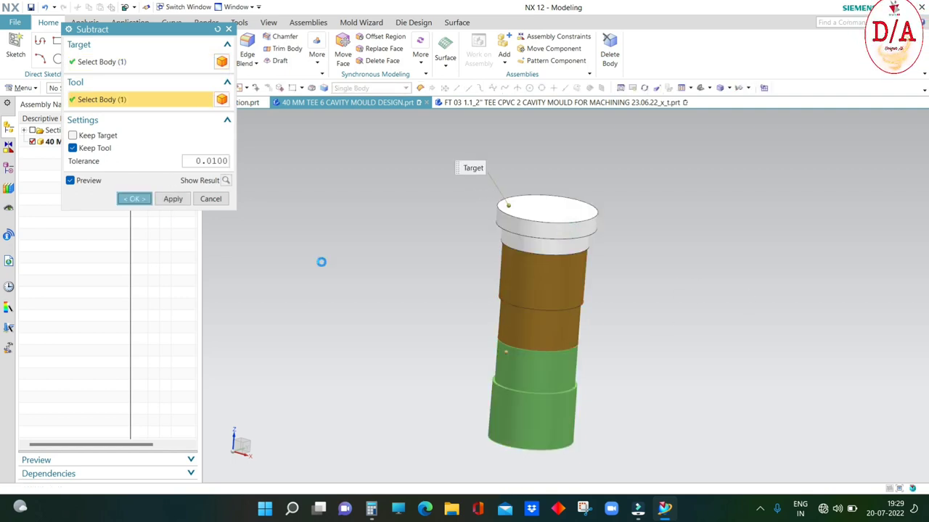
Step: Inspect the cut core in a section view through the step's top edge
key(ctrl+h)
key(F8)
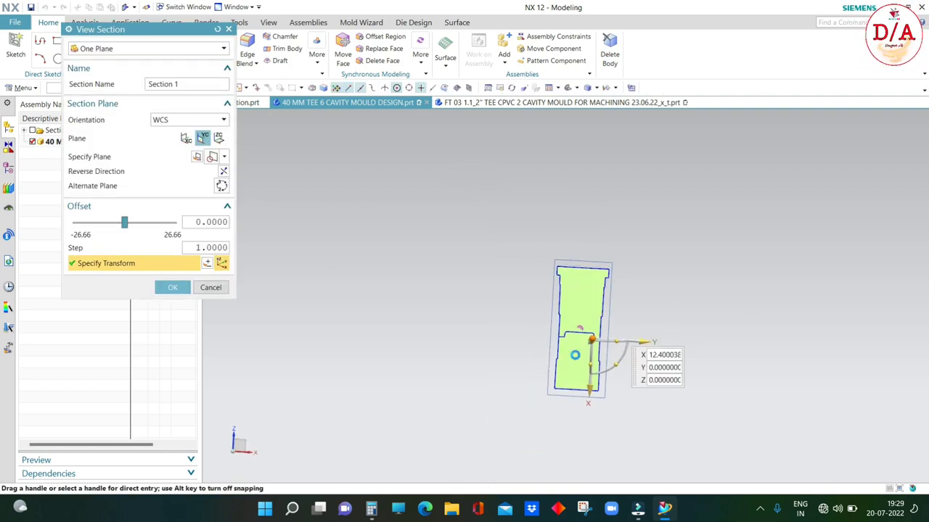
scroll(575, 277, up, 3)
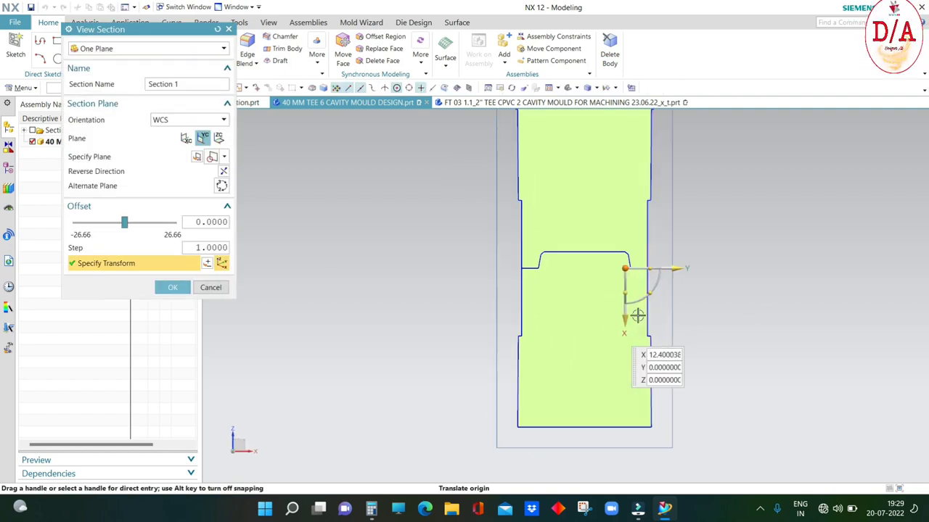
click(584, 253)
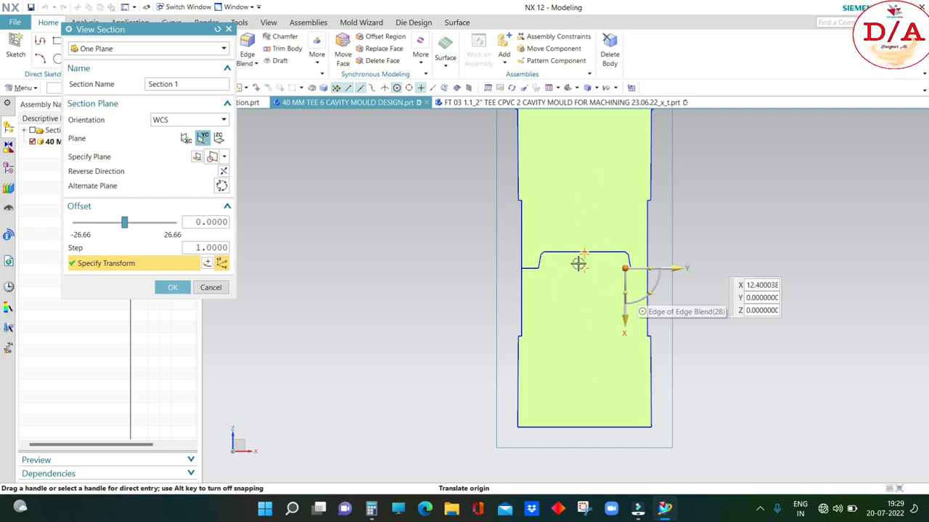
scroll(580, 261, down, 2)
scroll(566, 251, up, 2)
scroll(566, 244, up, 2)
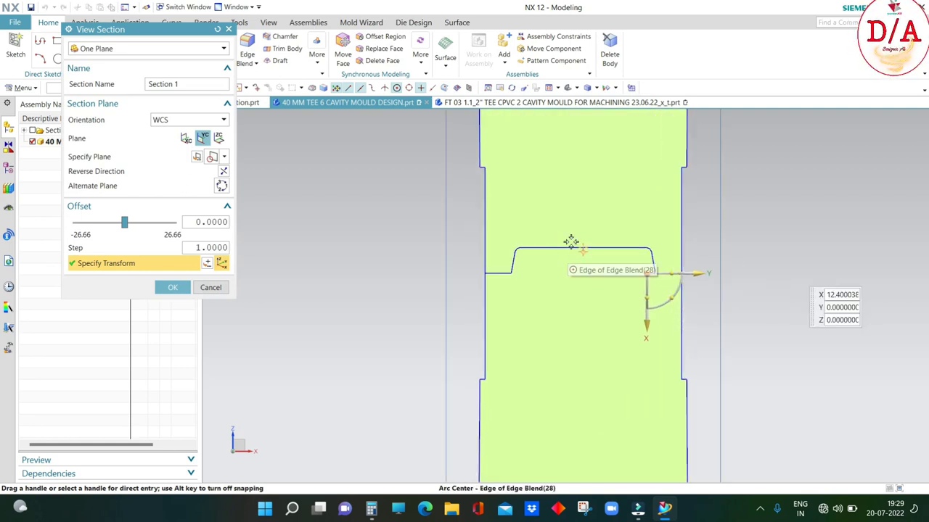
key(Escape)
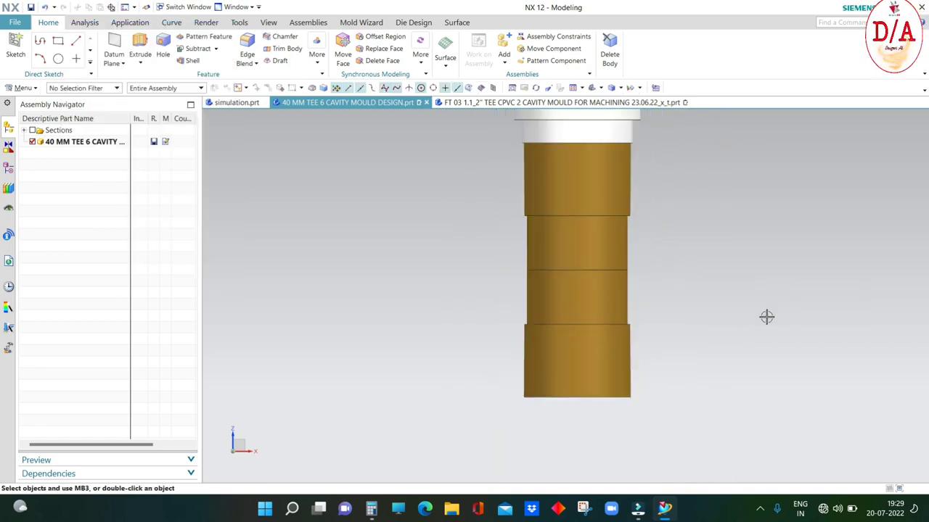
key(ctrl+b)
Step: Hide the core body and orbit to an isometric view of the collar
scroll(568, 349, down, 3)
click(589, 247)
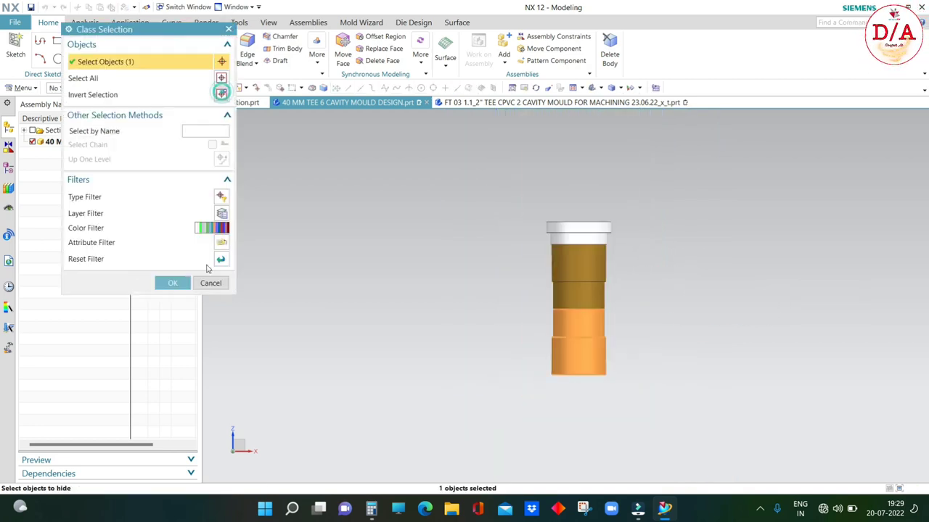
click(173, 283)
mouse_move(500, 251)
middle_down()
mouse_move(694, 309)
mouse_move(476, 144)
middle_up()
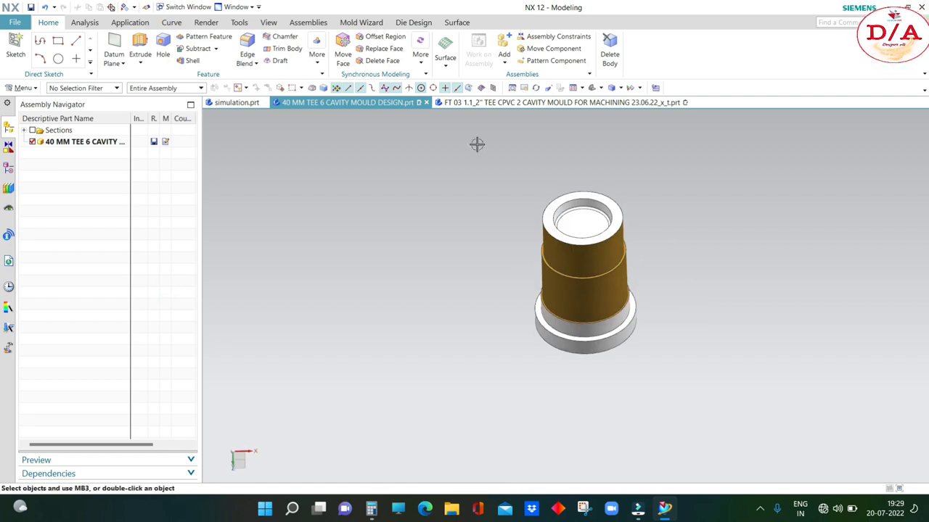
Step: Offset the collar's recessed top face by 0.5 mm
click(383, 37)
scroll(573, 246, up, 2)
click(573, 240)
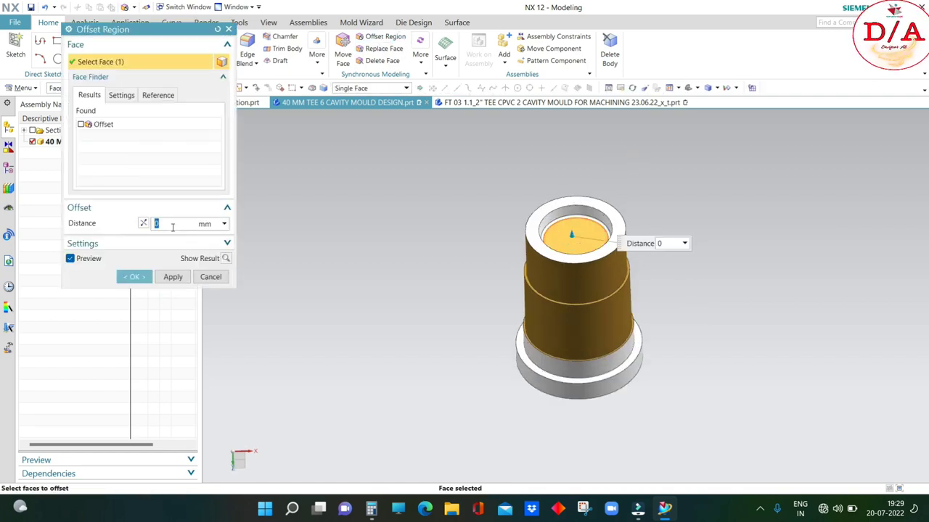
click(178, 224)
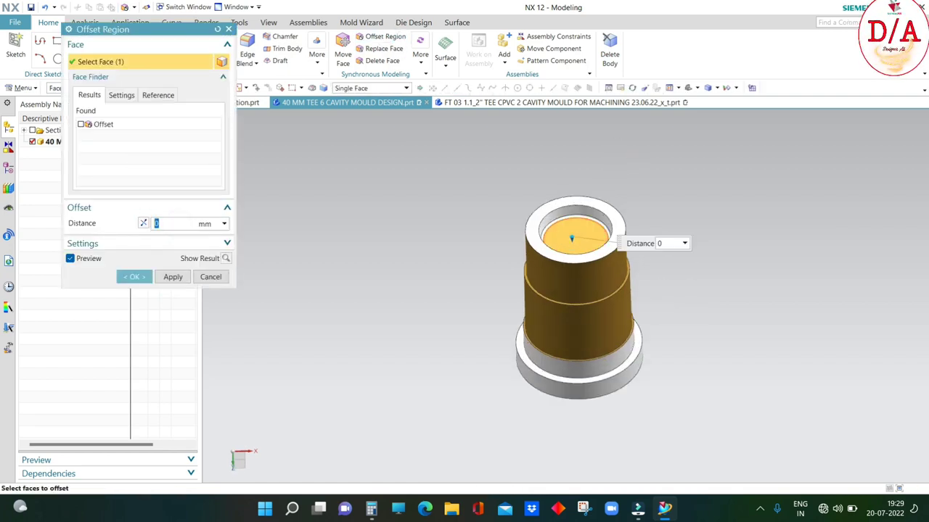
text(.5)
scroll(665, 286, up, 2)
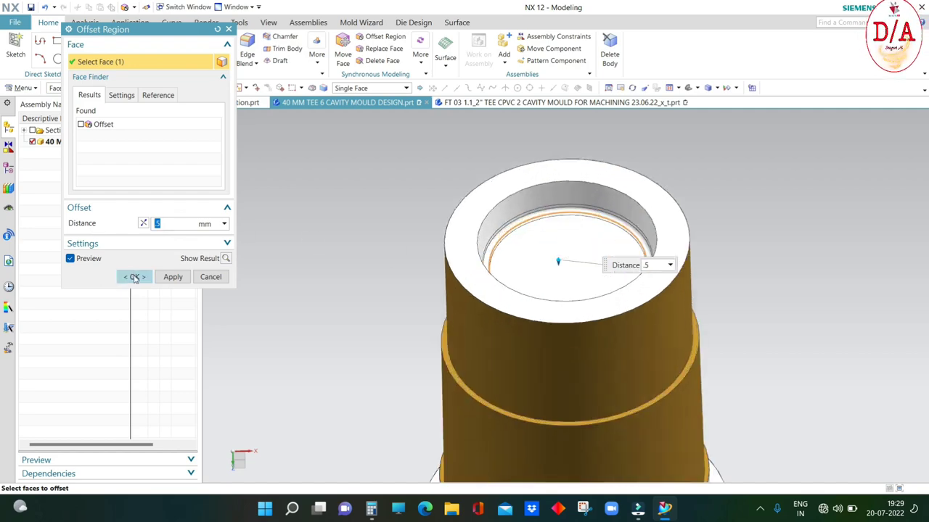
click(134, 278)
Step: Select the collar's inner wall and top ring faces for display editing
key(Home)
key(ctrl+j)
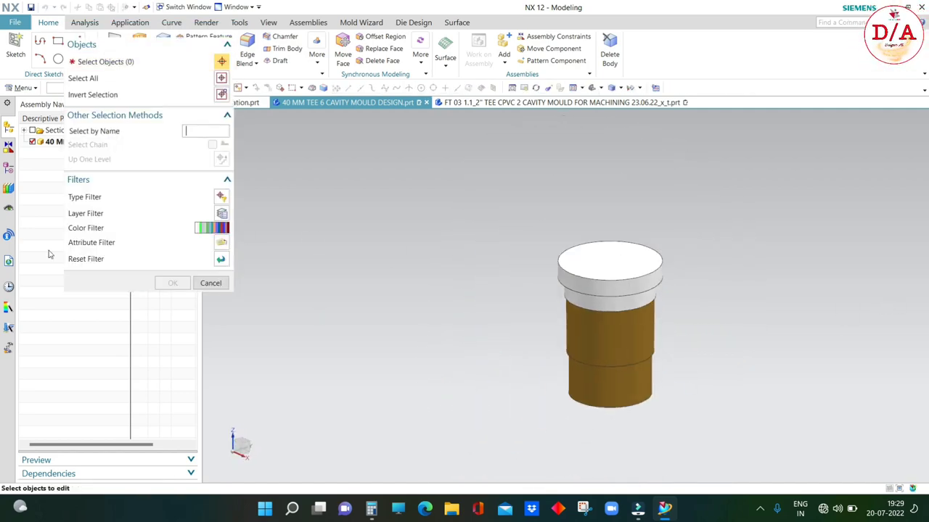
click(55, 87)
click(56, 132)
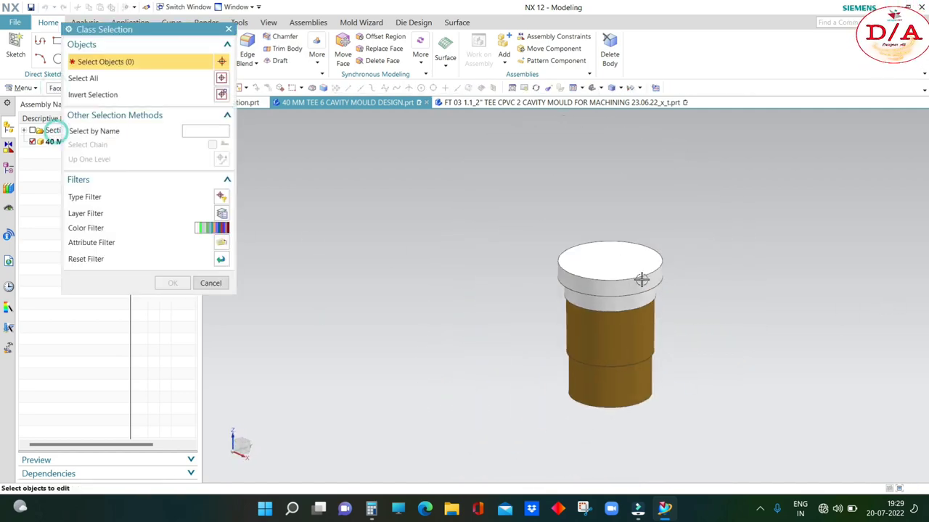
middle_drag(642, 279, 632, 207)
scroll(632, 207, up, 3)
click(638, 258)
click(585, 245)
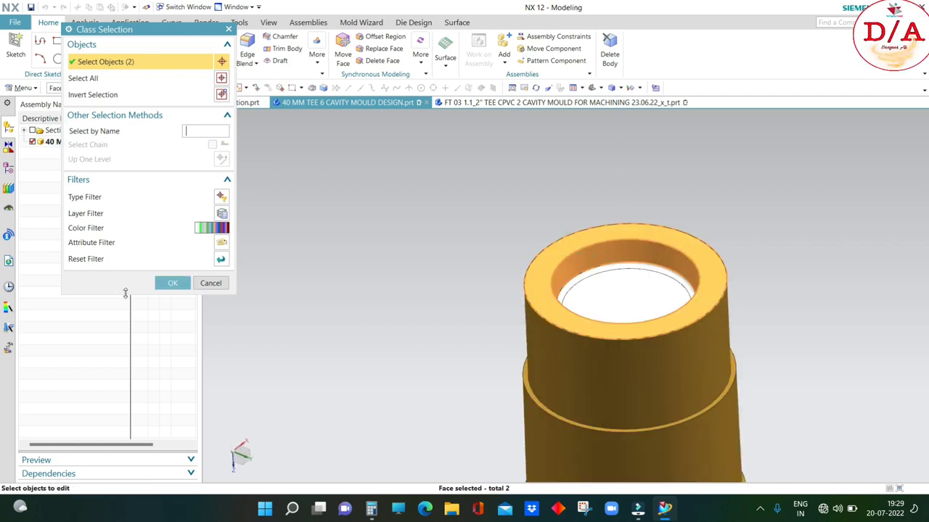
click(171, 284)
Step: Colour the two selected collar faces Cornflower blue
click(211, 96)
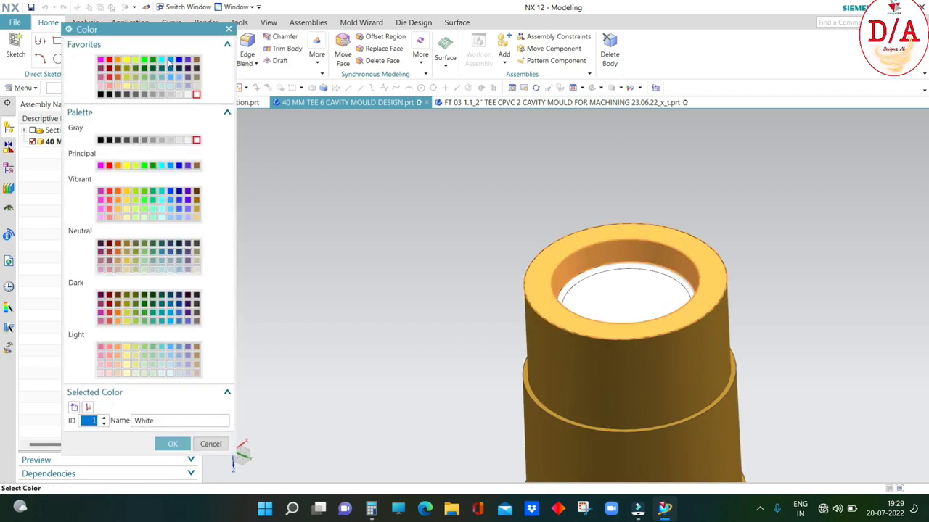
click(178, 60)
click(170, 59)
click(175, 444)
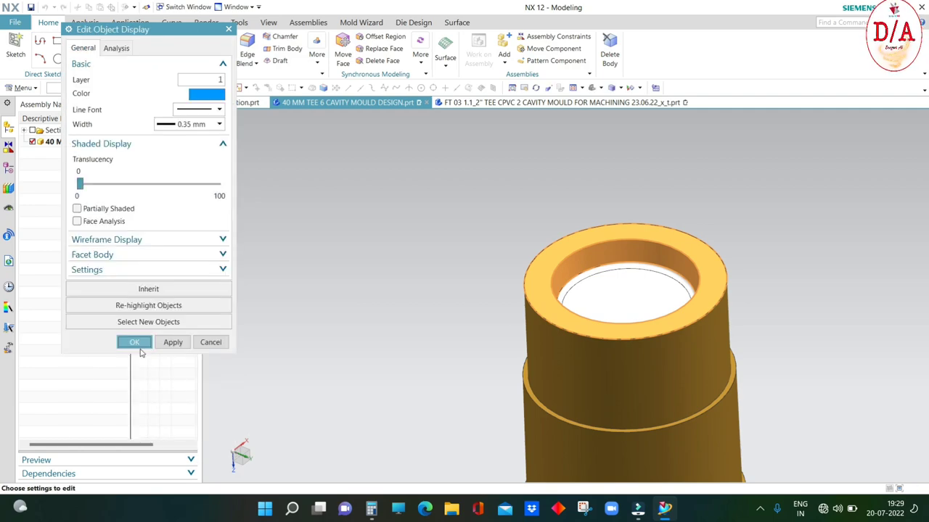
click(120, 344)
mouse_move(783, 317)
middle_down()
mouse_move(616, 328)
mouse_move(759, 274)
mouse_move(779, 211)
mouse_move(767, 268)
mouse_move(734, 263)
mouse_move(759, 297)
mouse_move(756, 351)
mouse_move(750, 345)
middle_up()
Step: Bring back the tee and core and orbit around the elbow
key(ctrl+shift+i)
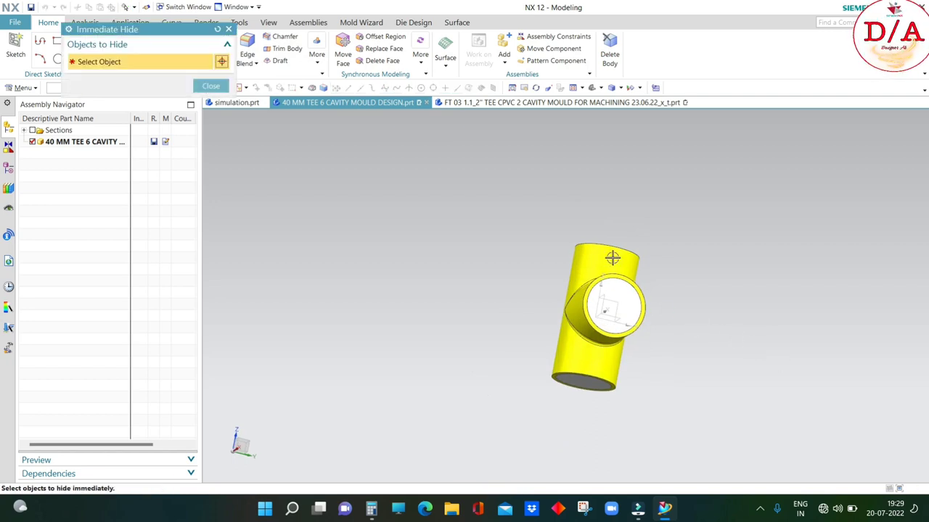
mouse_move(614, 257)
middle_down()
mouse_move(761, 298)
mouse_move(566, 320)
mouse_move(541, 328)
mouse_move(539, 349)
middle_up()
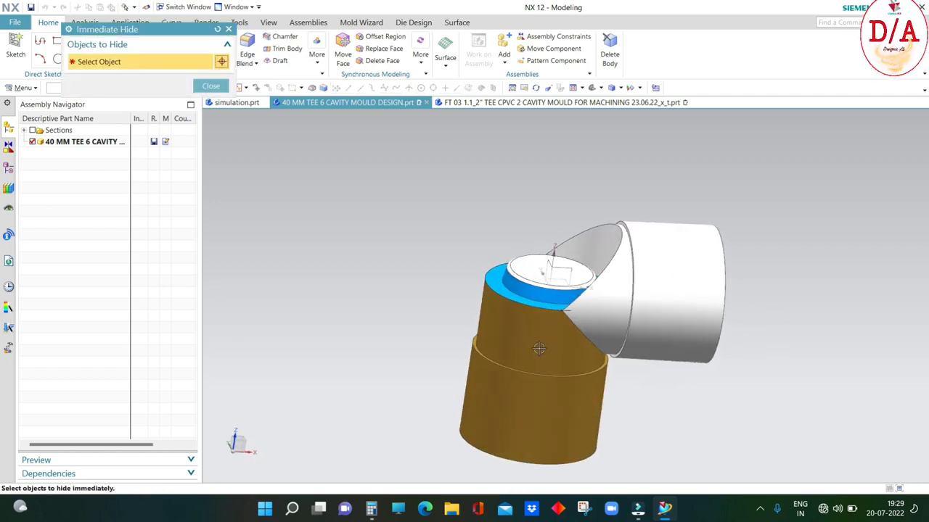
middle_drag(733, 253, 755, 261)
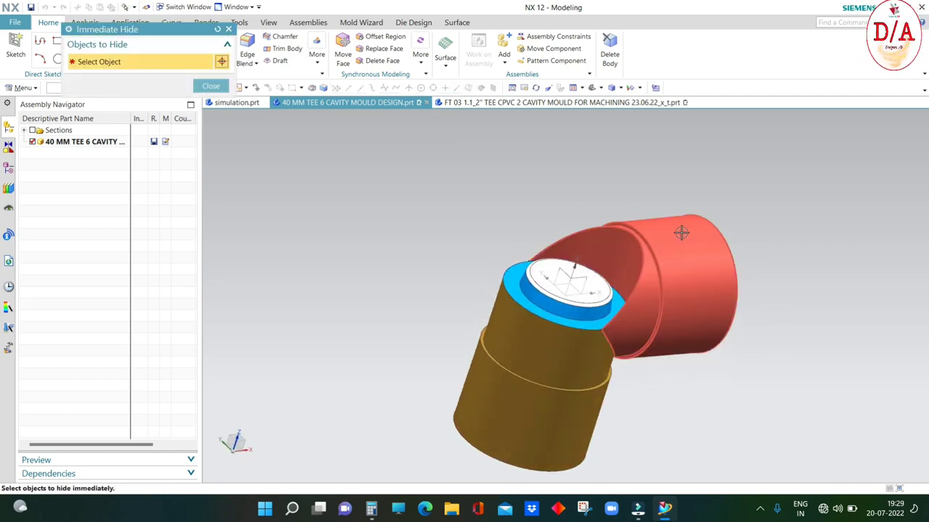
mouse_move(680, 232)
middle_down()
mouse_move(754, 261)
mouse_move(746, 297)
mouse_move(777, 298)
middle_up()
middle_click(769, 291)
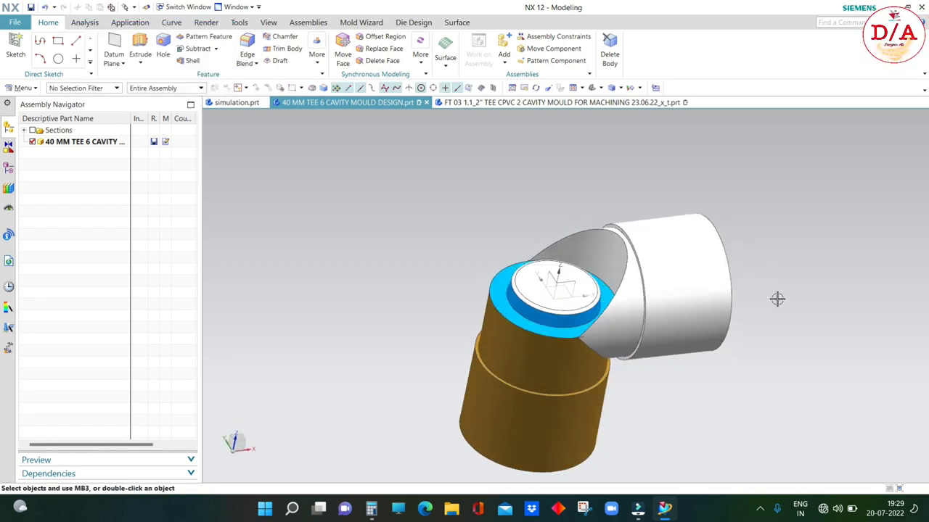
Step: Select the elbow faces for display editing with the Face filter
key(ctrl+j)
click(61, 89)
click(73, 130)
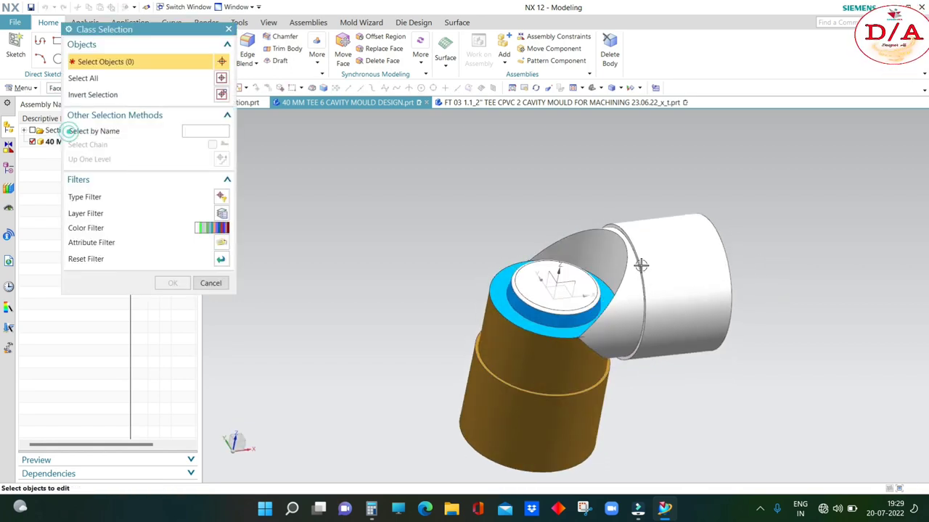
scroll(638, 269, up, 2)
click(637, 269)
scroll(638, 269, up, 2)
click(643, 251)
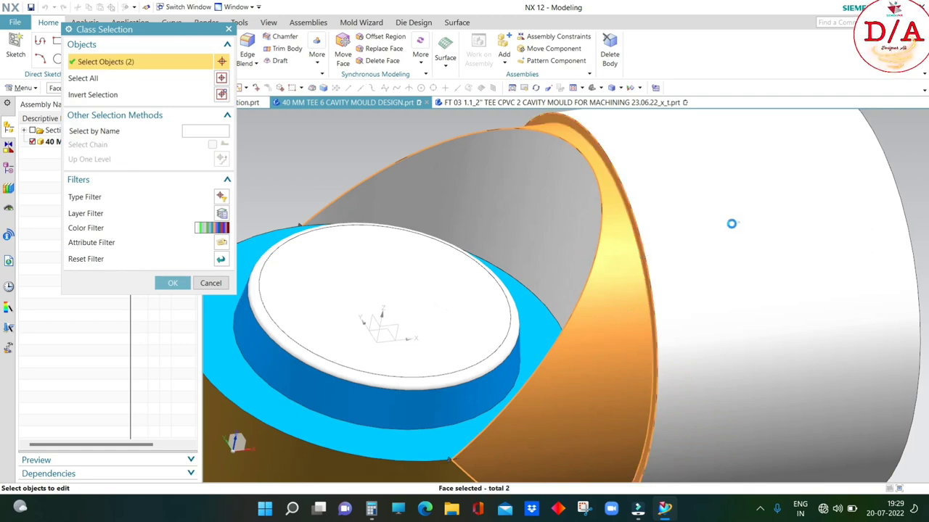
click(730, 222)
scroll(730, 222, down, 3)
click(165, 283)
Step: Colour the selected elbow faces Deep Gold
click(195, 90)
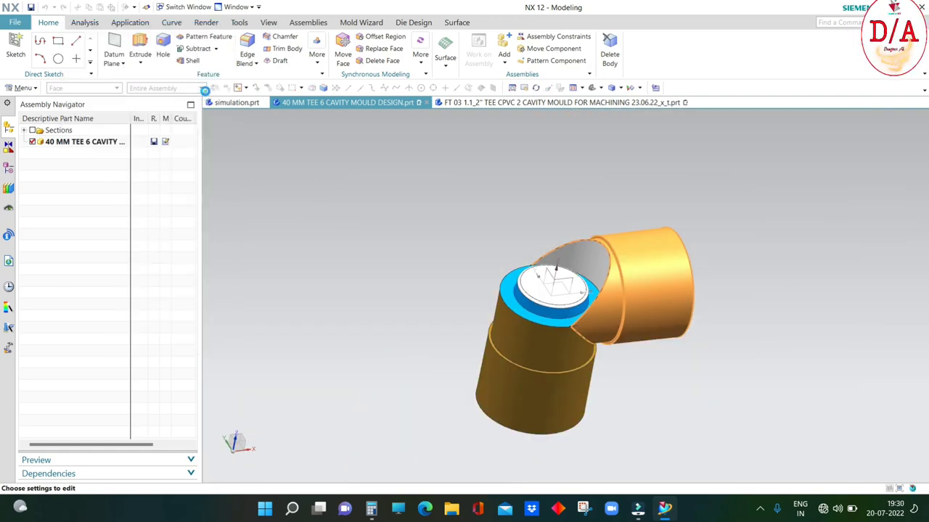
click(127, 250)
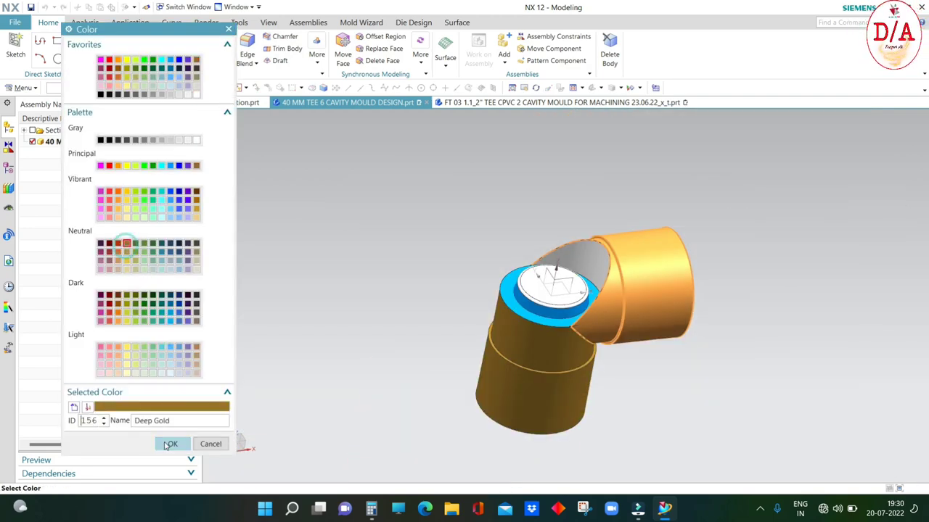
click(173, 444)
click(172, 346)
click(135, 342)
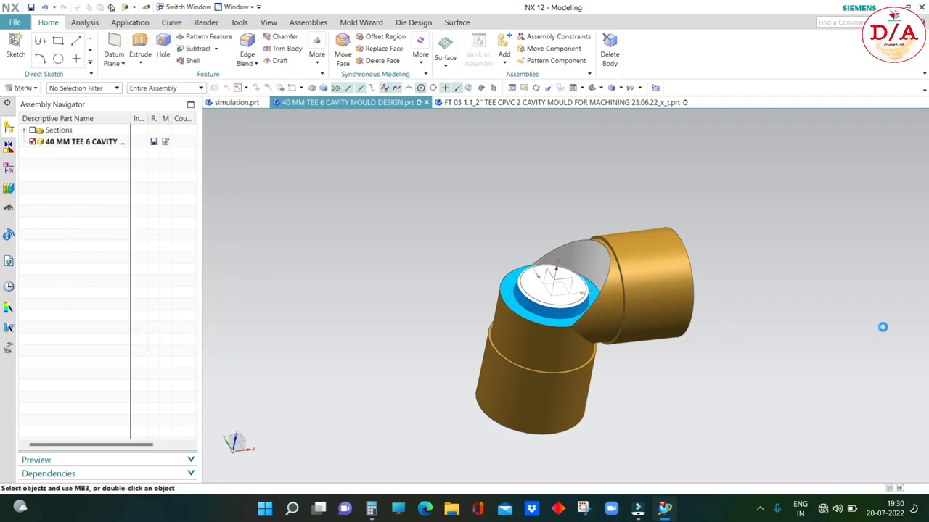
Step: Recolour one more face of the model Cornflower blue
middle_drag(882, 327, 622, 315)
scroll(622, 315, down, 3)
key(ctrl+j)
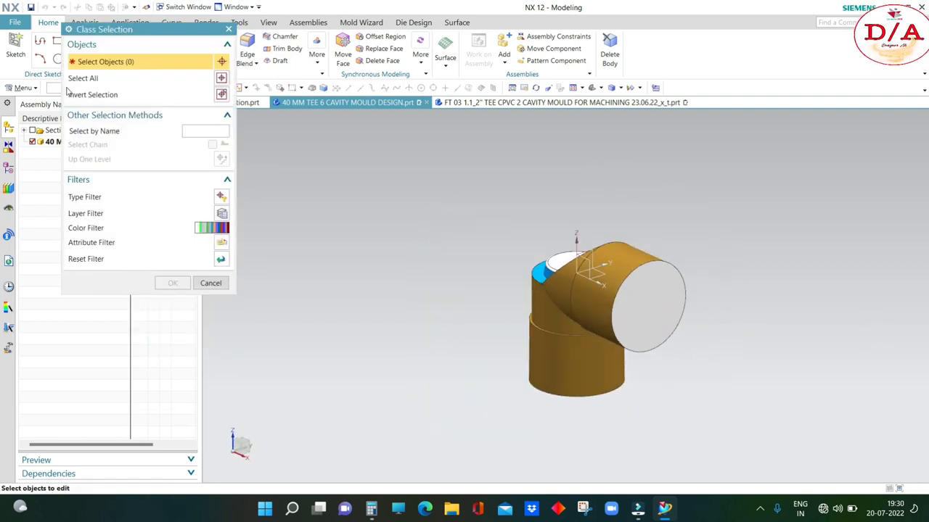
click(56, 88)
click(62, 135)
mouse_move(516, 251)
middle_down()
mouse_move(607, 279)
mouse_move(630, 266)
middle_up()
click(630, 265)
scroll(631, 266, down, 3)
click(173, 282)
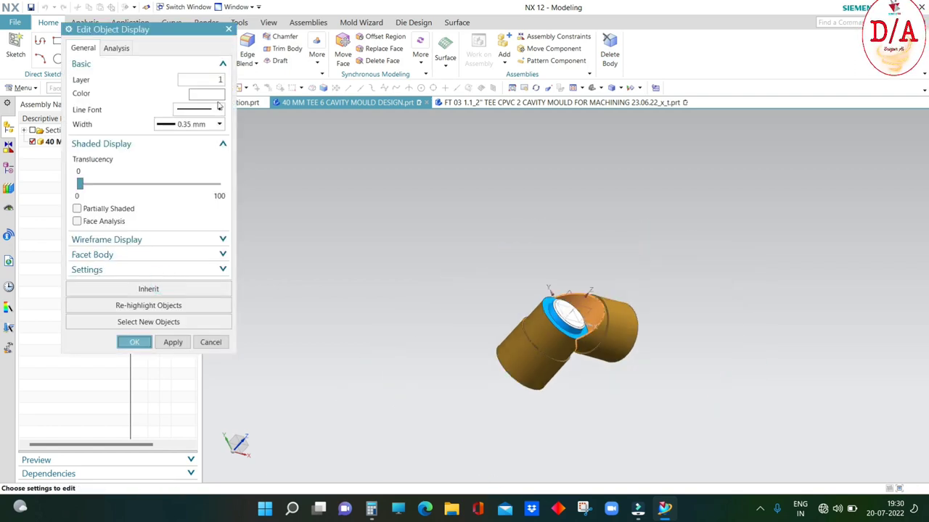
click(211, 95)
click(170, 61)
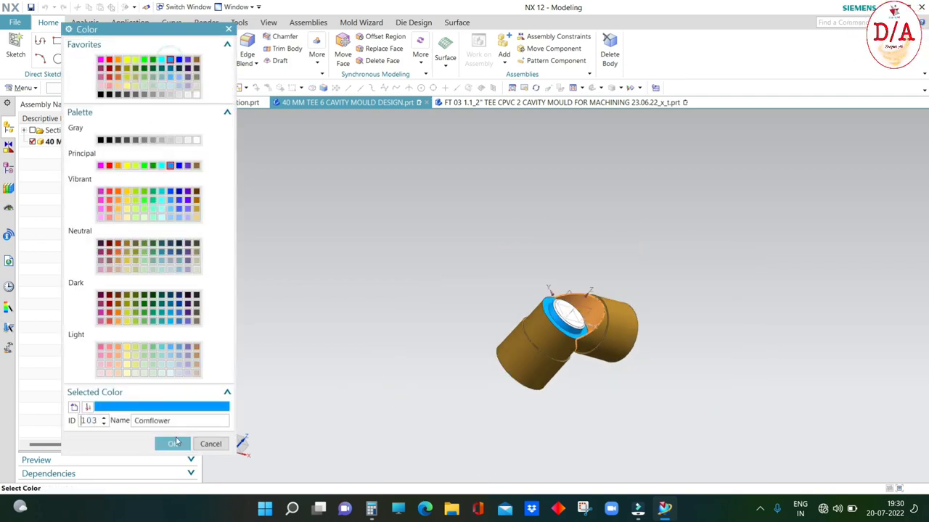
click(173, 444)
click(135, 345)
Step: Fit the view, turn the tee to a front view, and start Extrude
key(Home)
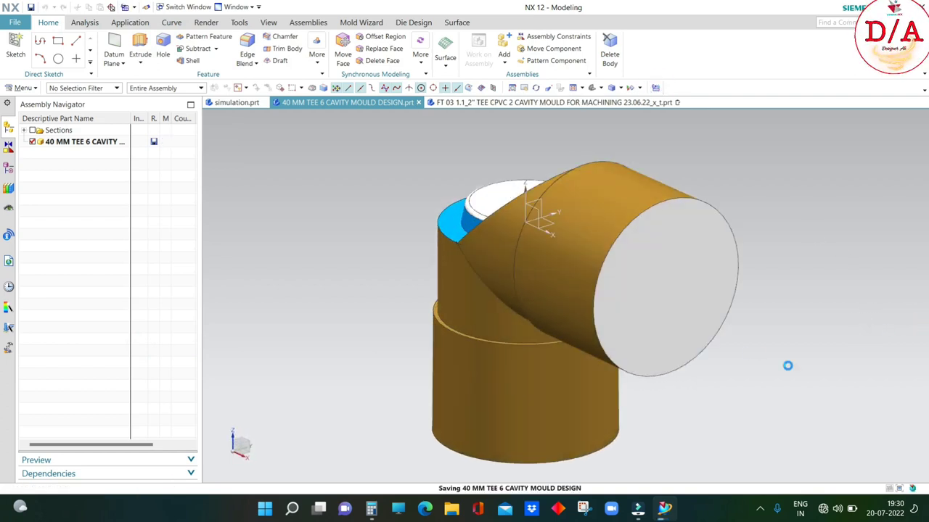
click(760, 507)
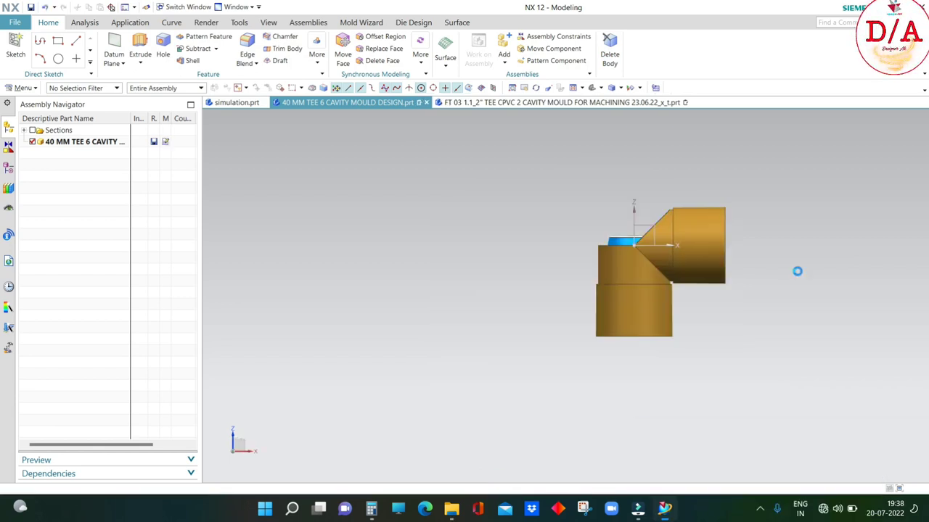
mouse_move(639, 269)
middle_down()
mouse_move(764, 311)
mouse_move(667, 302)
mouse_move(704, 224)
mouse_move(666, 283)
mouse_move(683, 320)
mouse_move(707, 332)
middle_up()
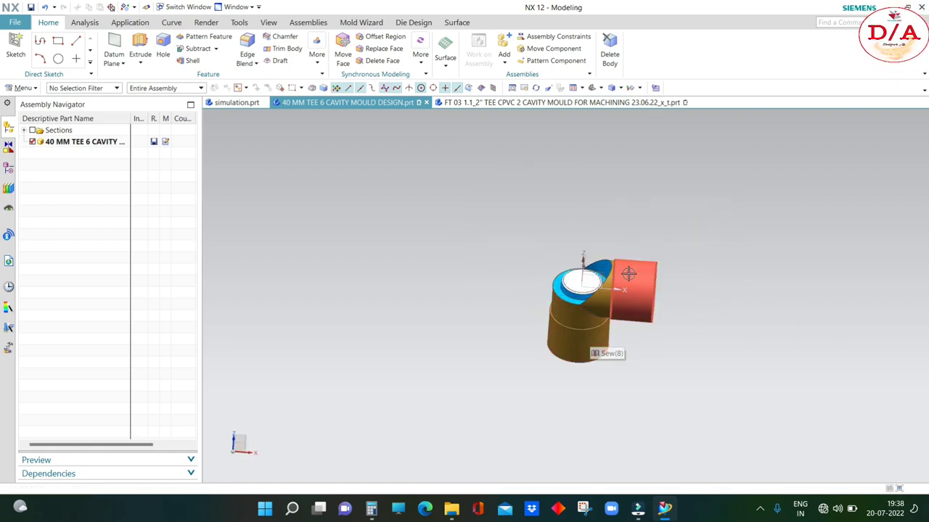
scroll(711, 281, up, 3)
scroll(696, 274, up, 2)
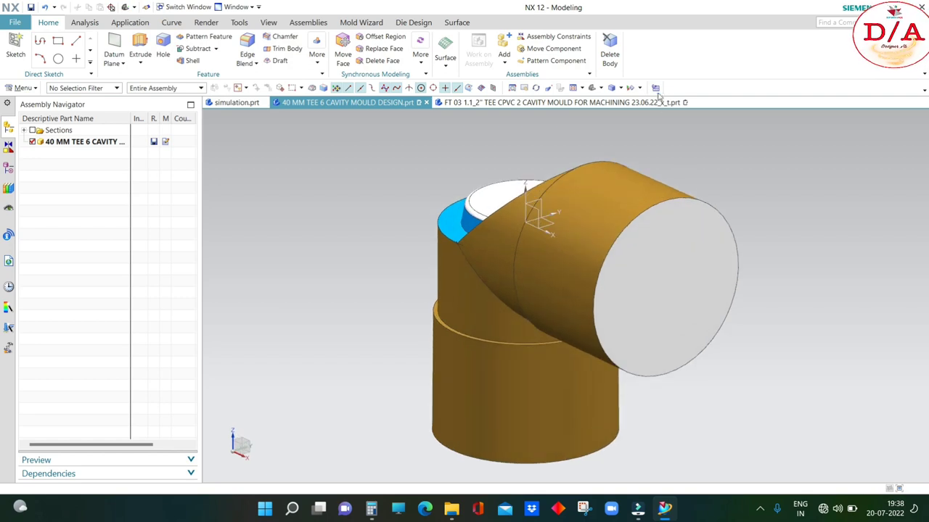
middle_drag(737, 227, 594, 240)
scroll(595, 241, down, 2)
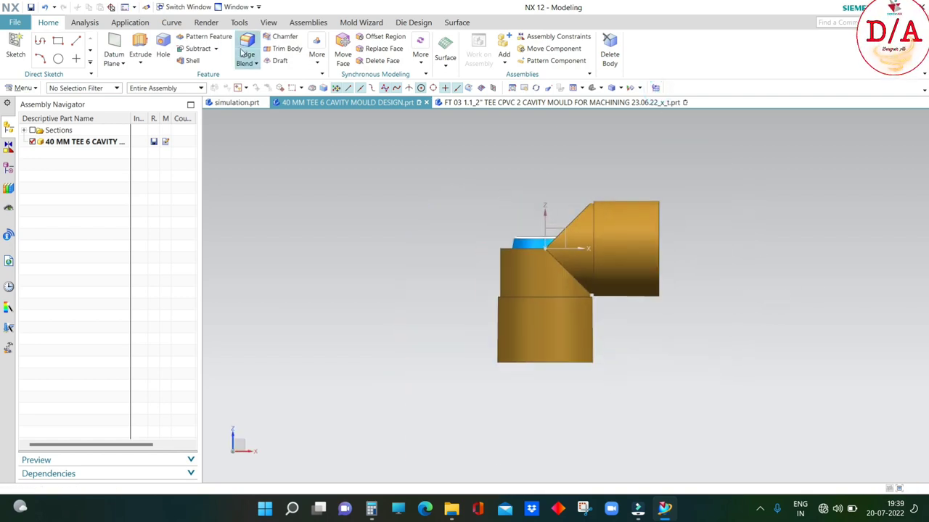
click(141, 49)
middle_drag(704, 251, 713, 265)
Step: Extrude the tee's bottom circular edge 160 mm downward
scroll(725, 297, down, 1)
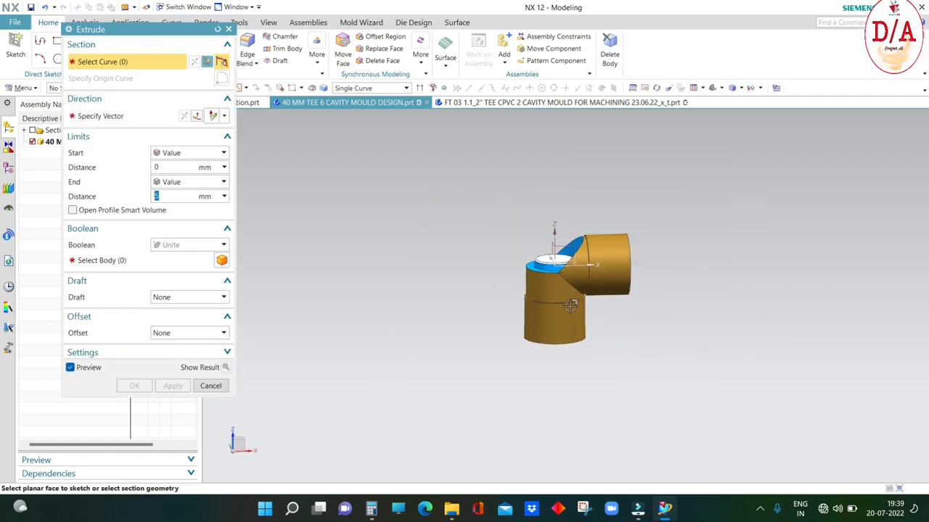
key(Escape)
mouse_move(734, 307)
middle_down()
mouse_move(752, 292)
mouse_move(632, 305)
mouse_move(673, 263)
mouse_move(680, 275)
middle_up()
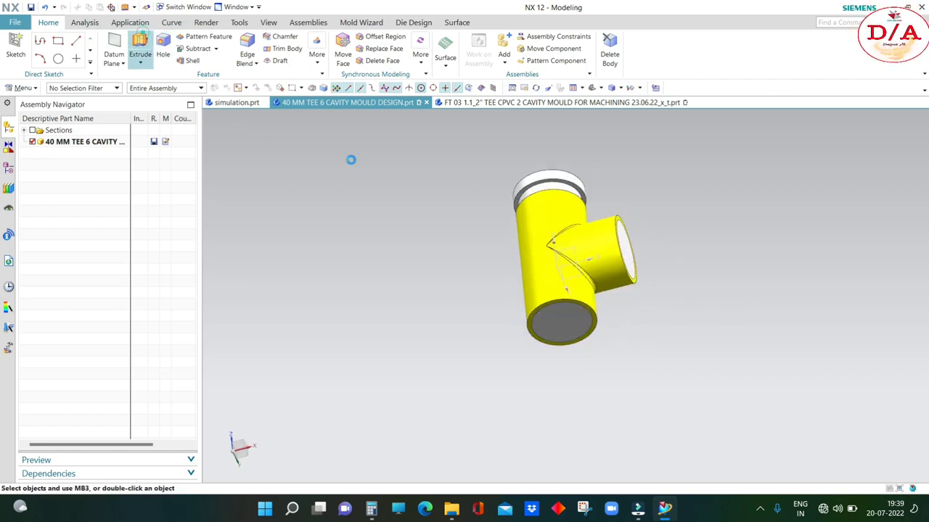
scroll(661, 201, up, 1)
mouse_move(661, 201)
middle_down()
mouse_move(690, 232)
mouse_move(578, 231)
mouse_move(649, 244)
middle_up()
scroll(648, 244, up, 3)
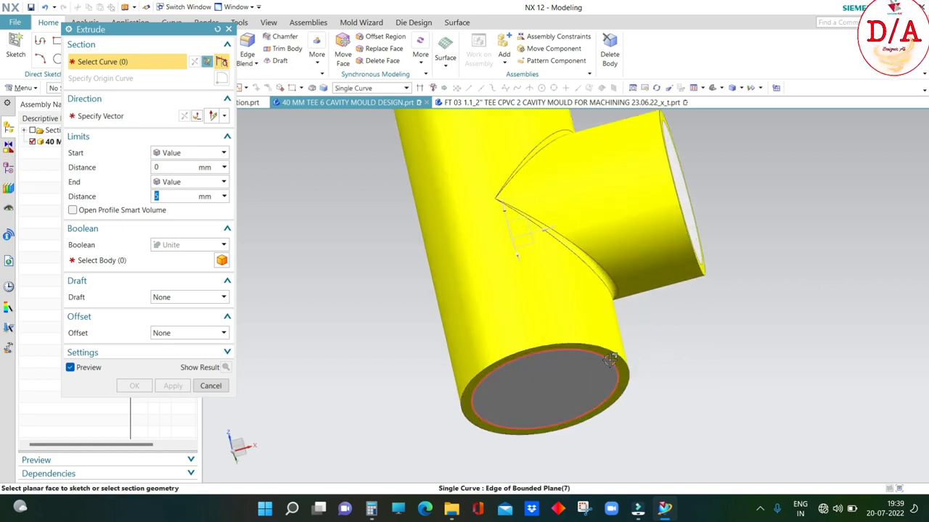
click(609, 360)
scroll(607, 357, down, 2)
mouse_move(607, 356)
middle_down()
mouse_move(706, 290)
mouse_move(491, 243)
middle_up()
scroll(507, 326, down, 3)
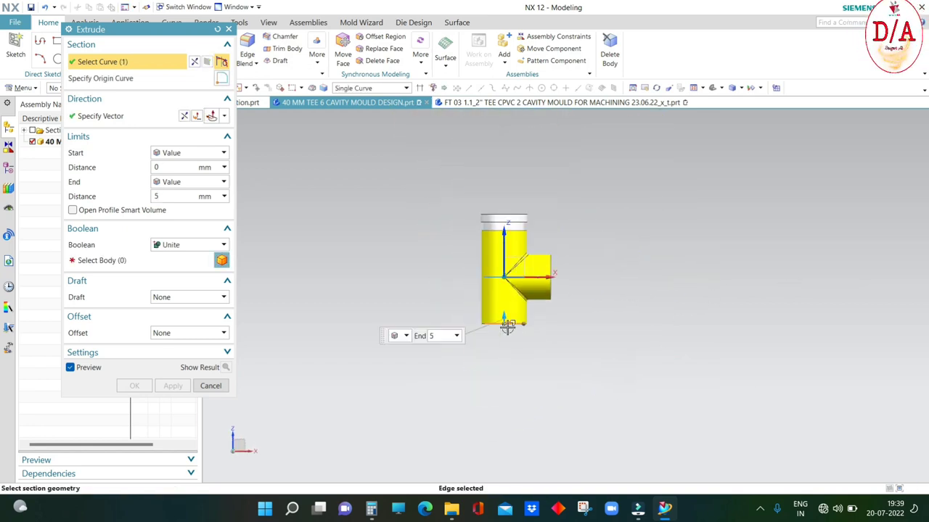
drag(505, 317, 503, 404)
scroll(503, 404, down, 2)
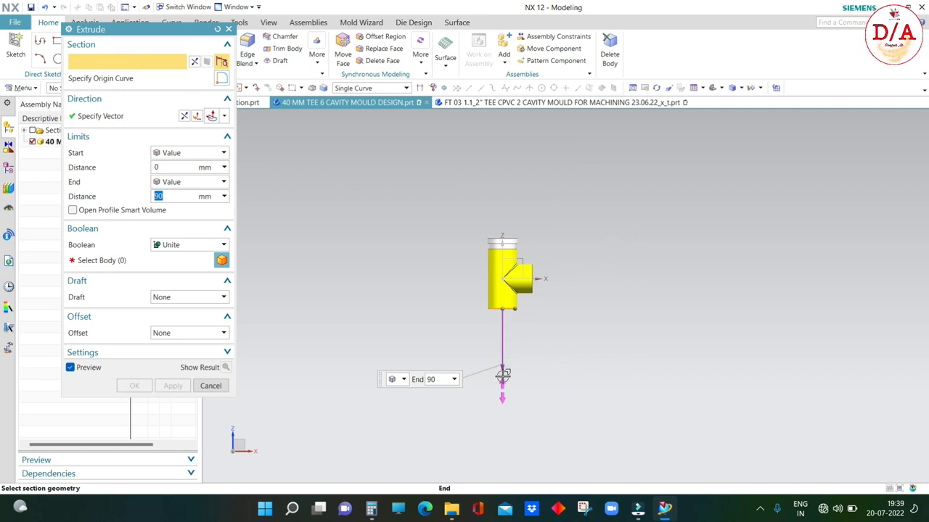
scroll(487, 345, up, 2)
Step: Unite the extrusion with the core using a 0.5 mm single-sided offset
click(196, 260)
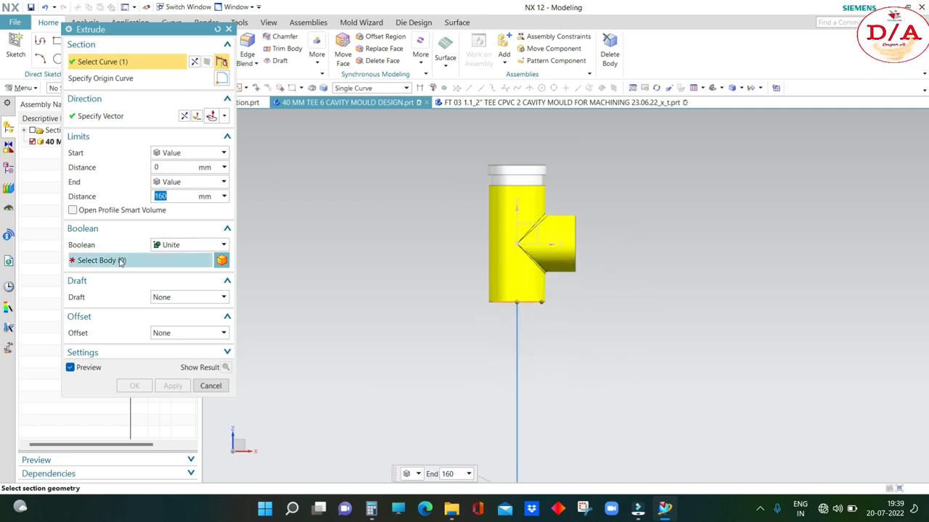
middle_drag(561, 284, 521, 292)
scroll(520, 292, up, 2)
click(521, 292)
key(ctrl+alt+f)
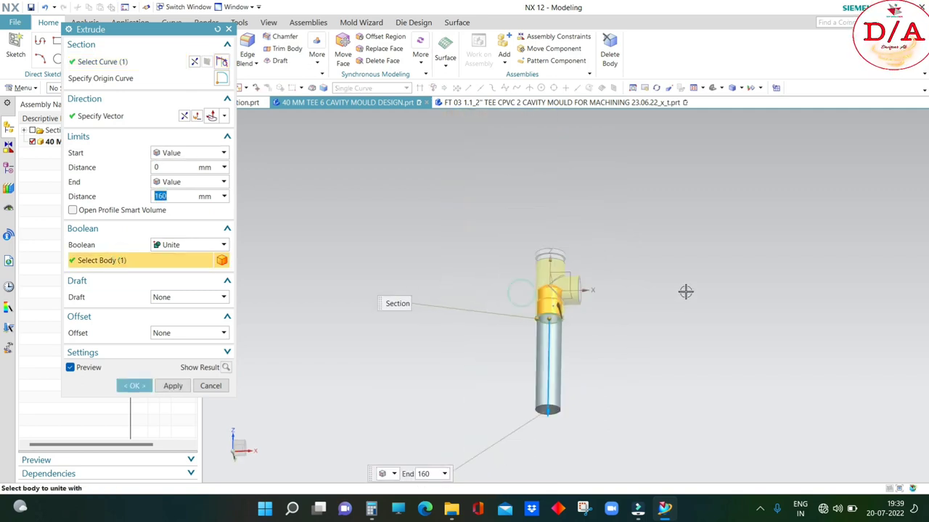
scroll(540, 319, up, 2)
scroll(540, 319, up, 2)
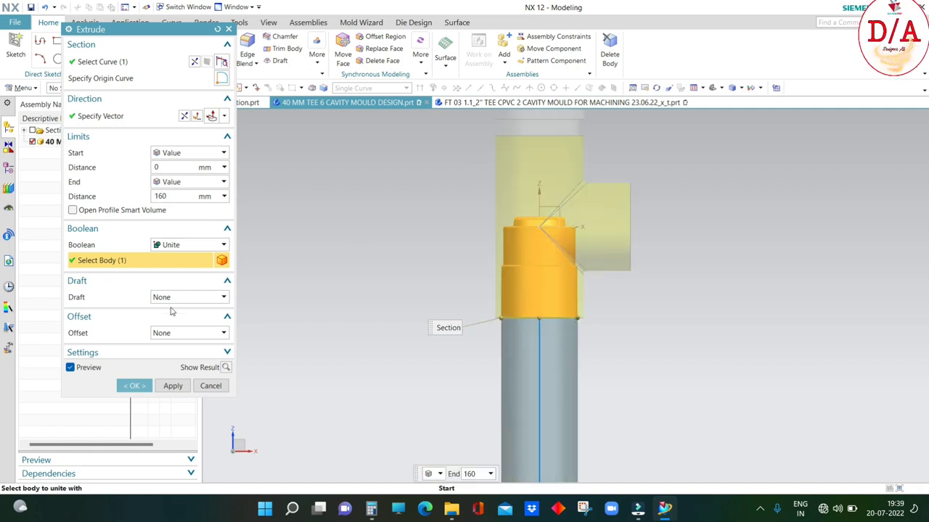
click(176, 333)
click(174, 354)
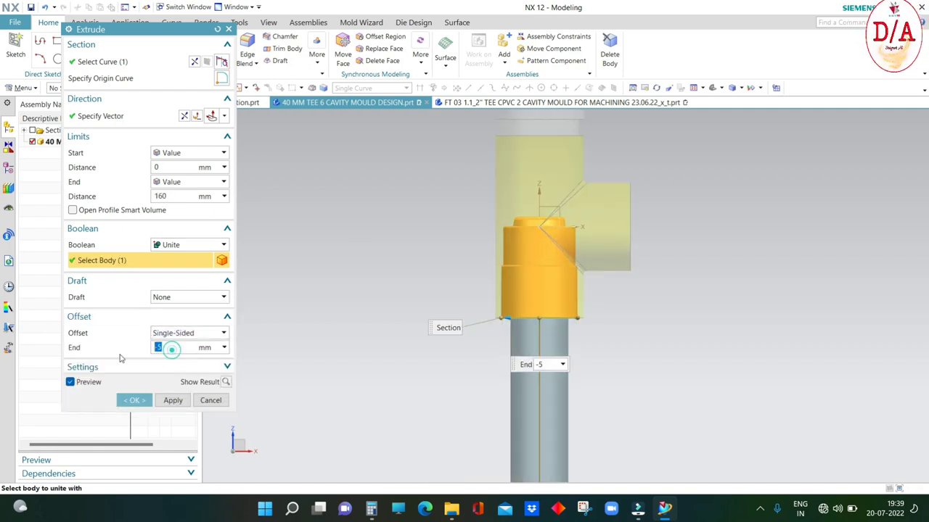
text(5)
key(Return)
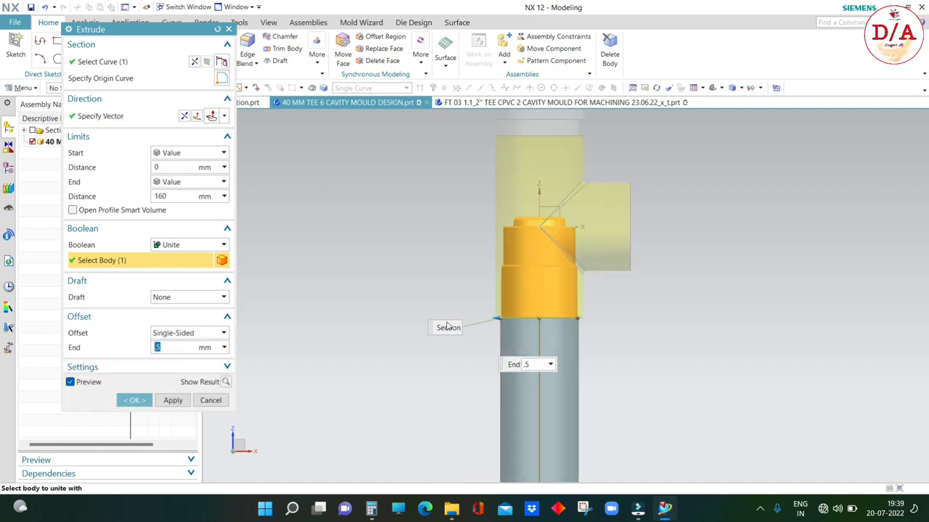
click(134, 401)
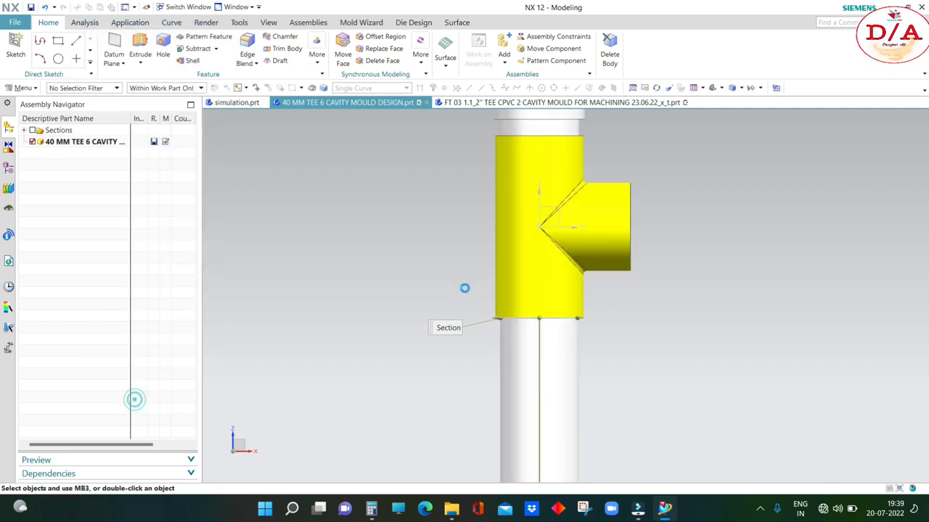
Step: Resize the lower cylinder face of the core, then fit the tee upright in view
click(420, 52)
click(571, 89)
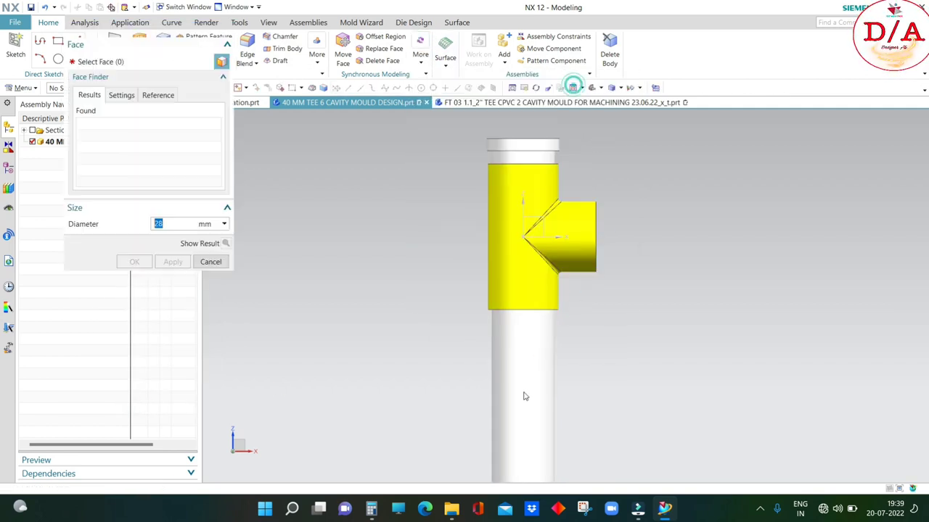
click(516, 382)
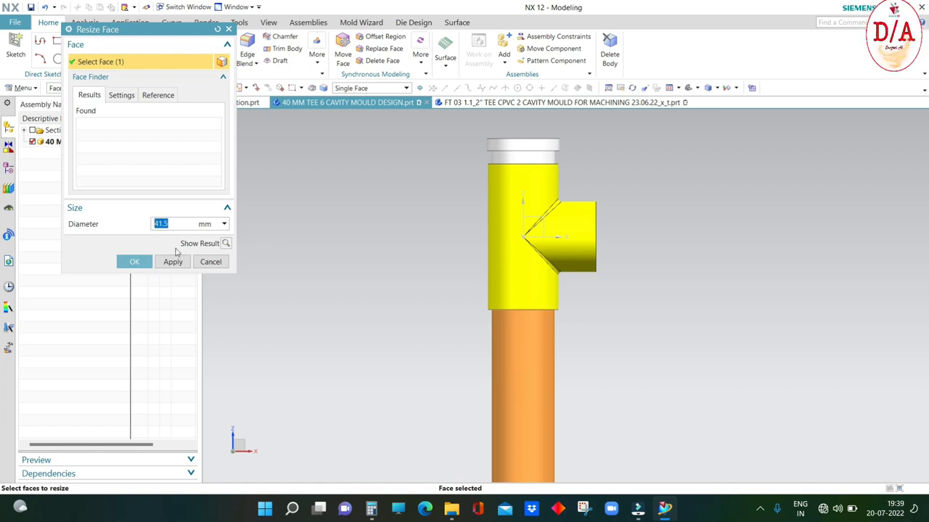
click(135, 262)
scroll(419, 289, up, 2)
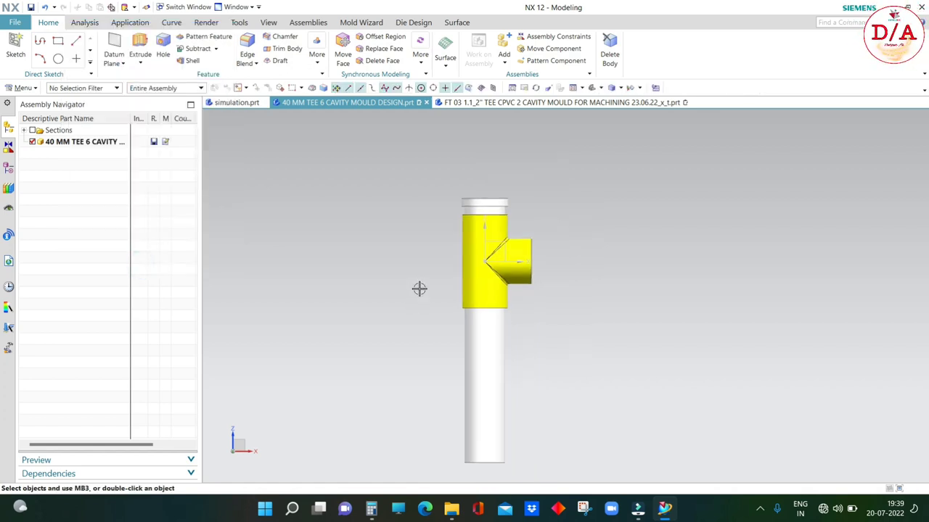
middle_drag(419, 289, 521, 342)
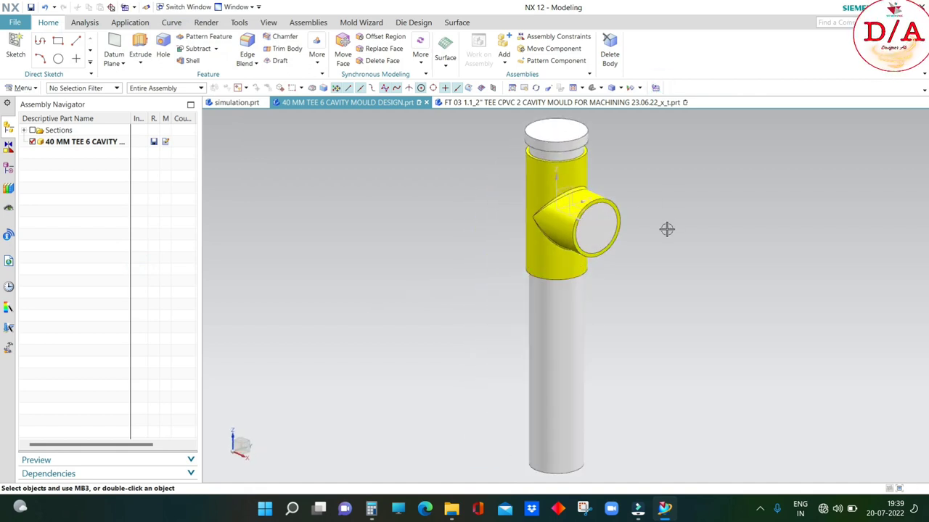
mouse_move(667, 229)
middle_down()
mouse_move(699, 197)
mouse_move(696, 217)
mouse_move(625, 239)
middle_up()
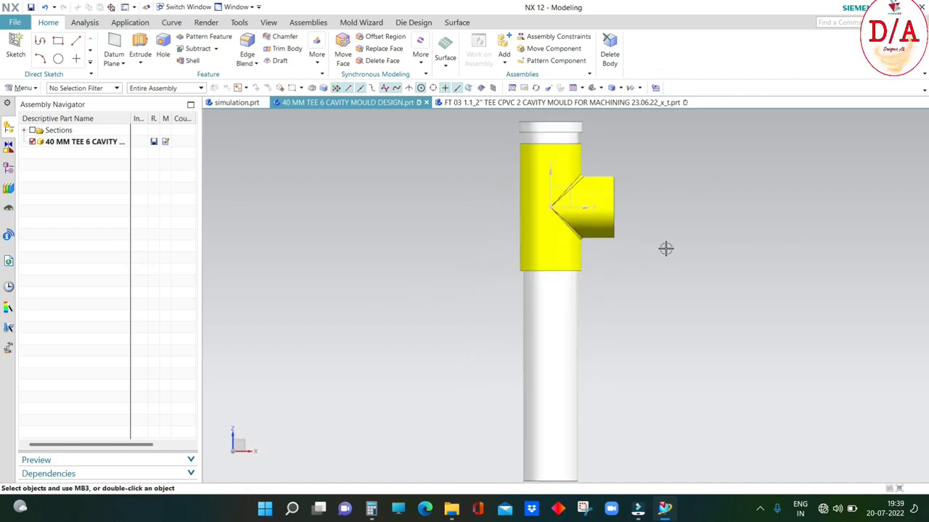
scroll(655, 286, up, 2)
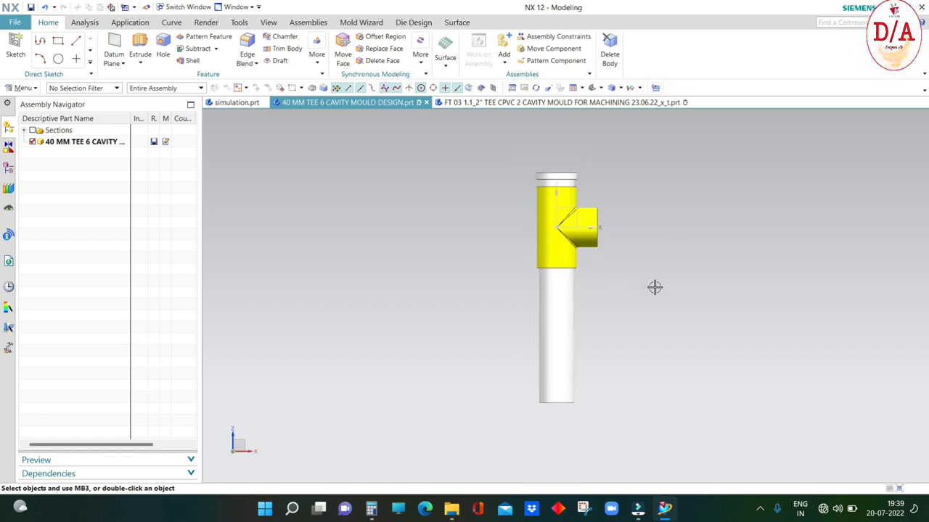
mouse_move(655, 286)
middle_down()
mouse_move(646, 253)
mouse_move(659, 256)
middle_up()
key(Home)
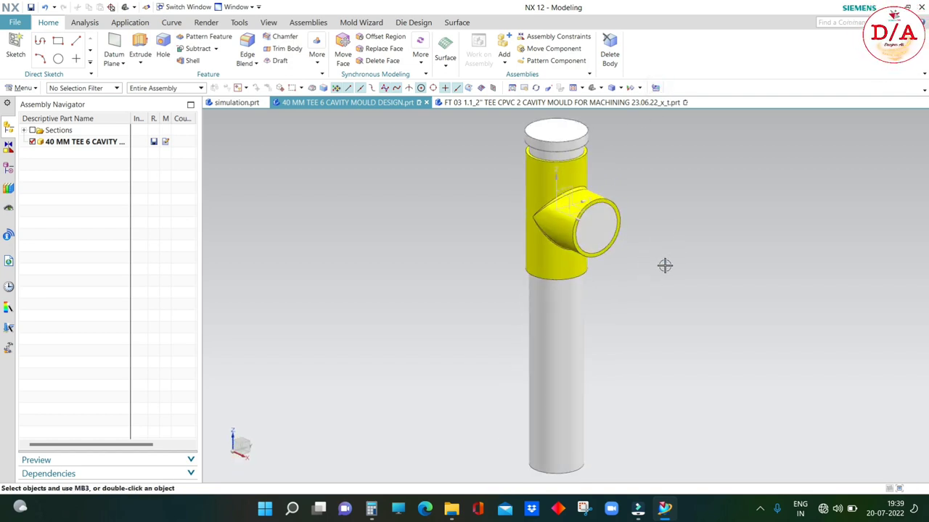
Step: Measure simple diameters: lower cylinder 41.5 mm and top cylinder 42 mm
click(84, 22)
click(133, 44)
click(162, 99)
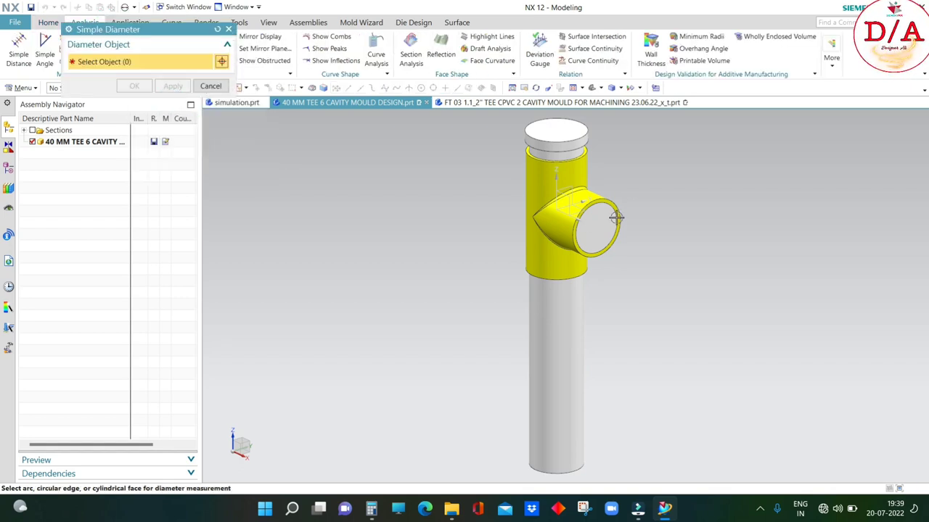
click(573, 304)
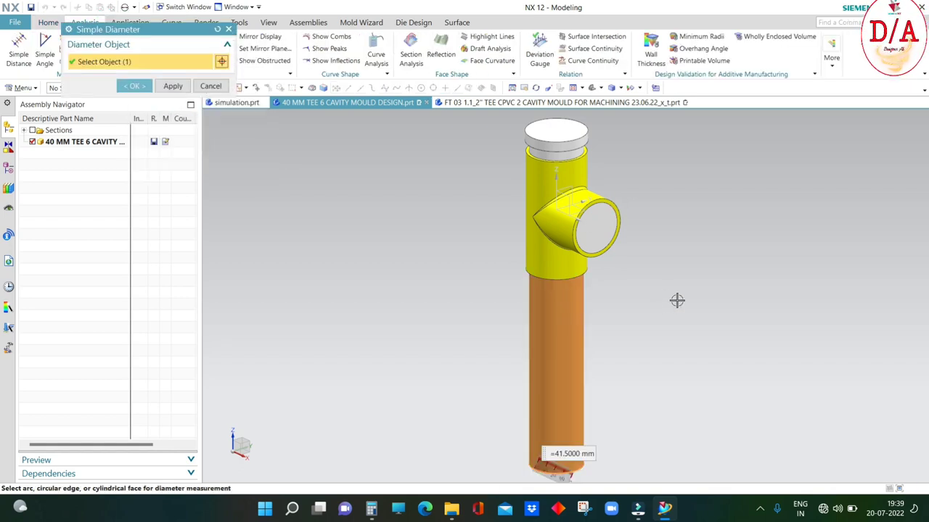
click(568, 154)
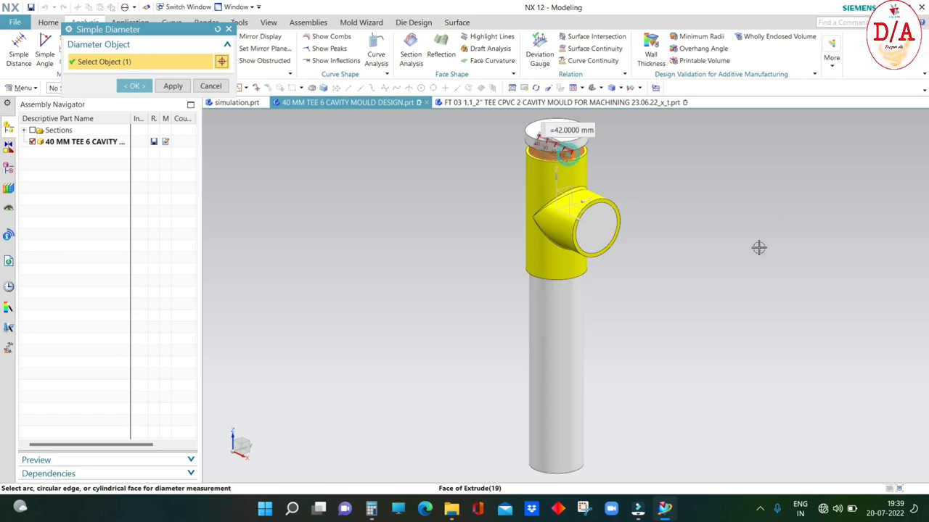
middle_click(650, 251)
middle_drag(577, 318, 602, 298)
middle_drag(617, 265, 611, 325)
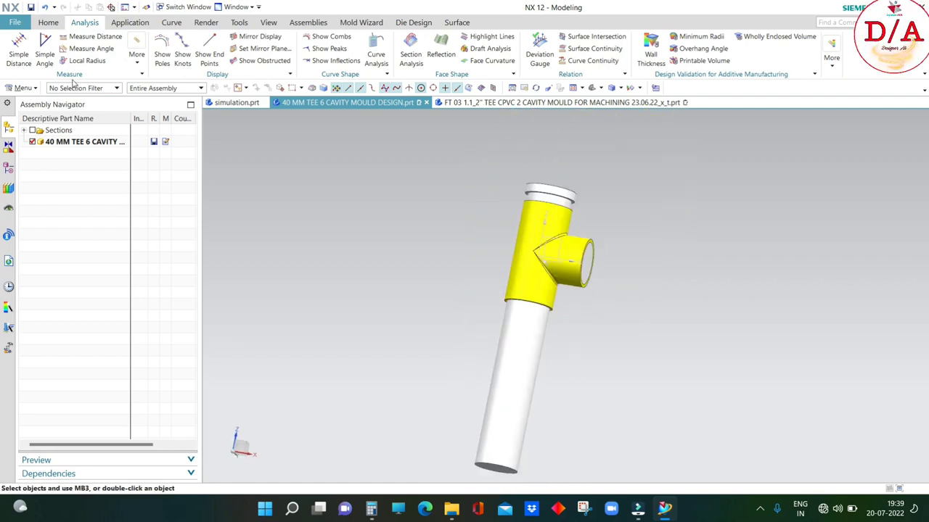
Step: Extrude the side branch's circular end edge to a 31 mm end distance
click(49, 22)
scroll(576, 218, up, 3)
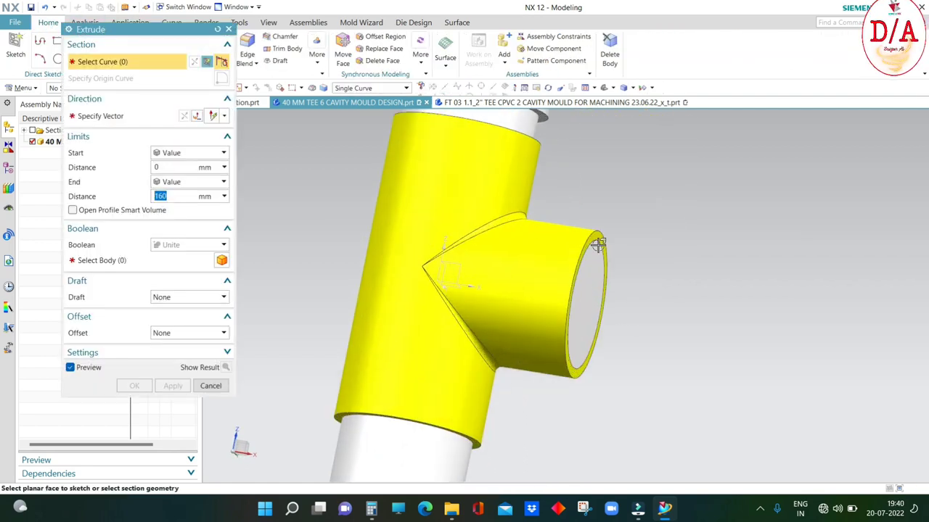
scroll(513, 289, down, 3)
scroll(514, 289, down, 2)
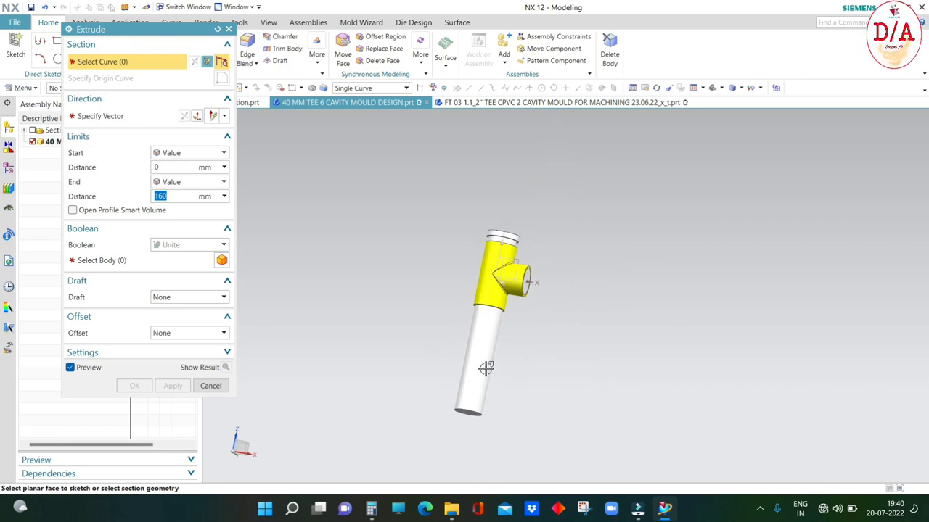
scroll(530, 268, up, 2)
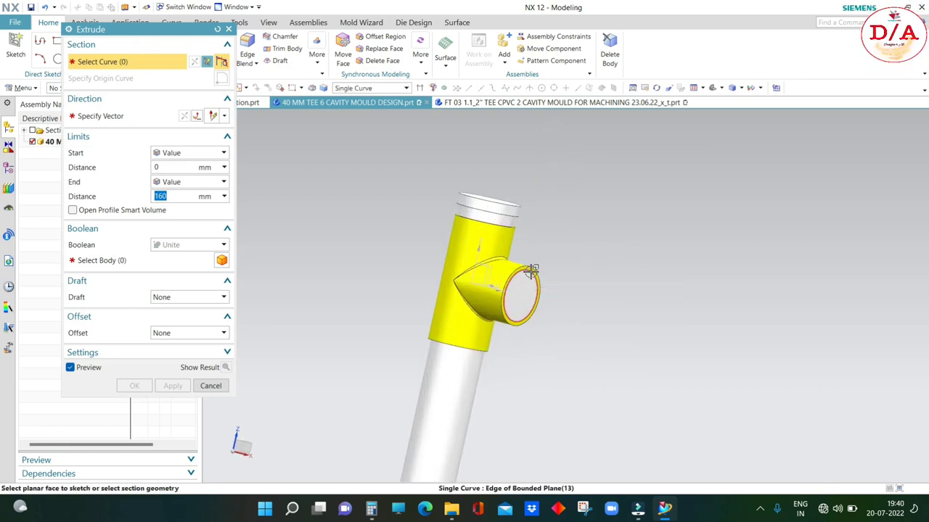
click(532, 270)
key(F8)
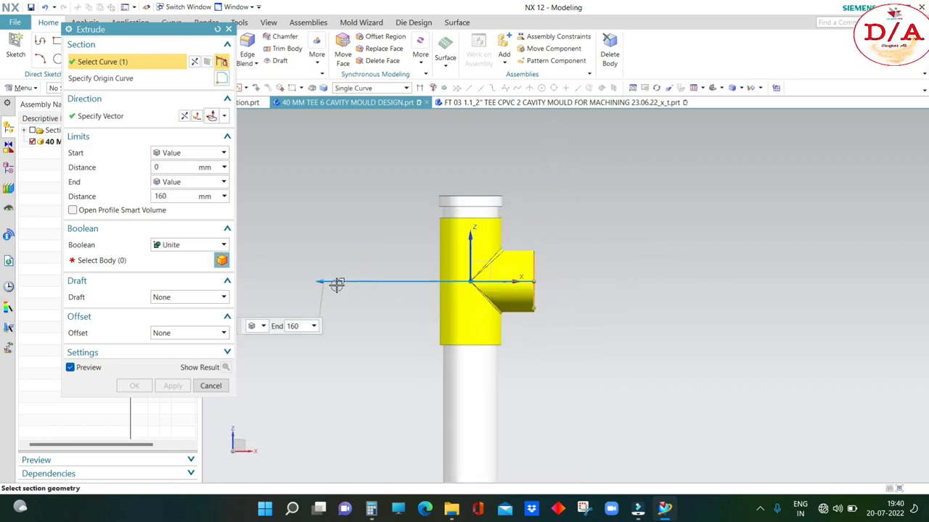
text(31)
key(Return)
Step: Unite the extrusion with the yellow tee, point it outward, and apply a 0.5 mm single-sided offset
scroll(523, 286, up, 2)
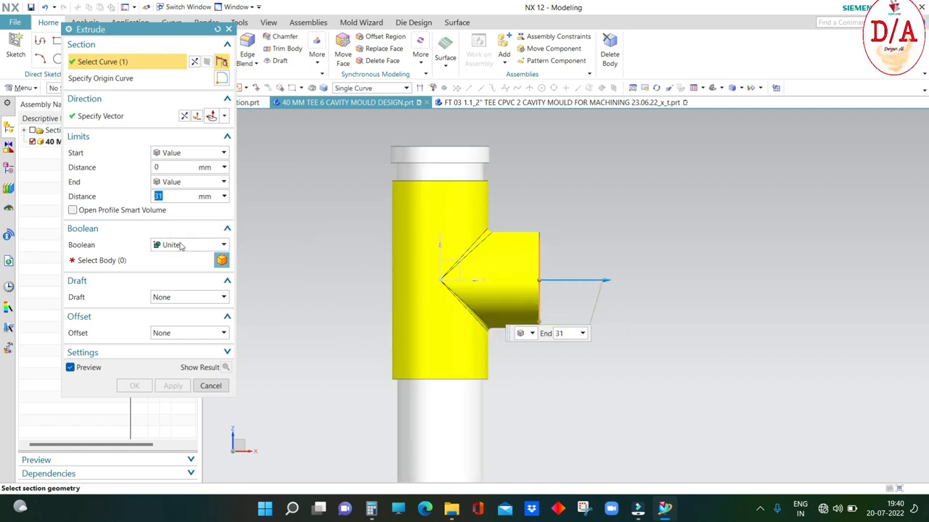
click(121, 261)
middle_drag(507, 276, 531, 266)
click(530, 265)
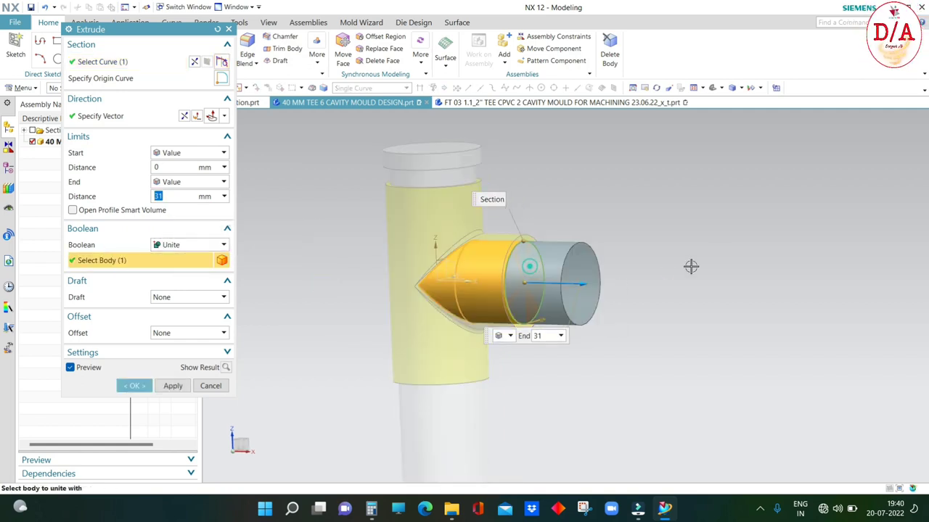
middle_drag(690, 266, 571, 274)
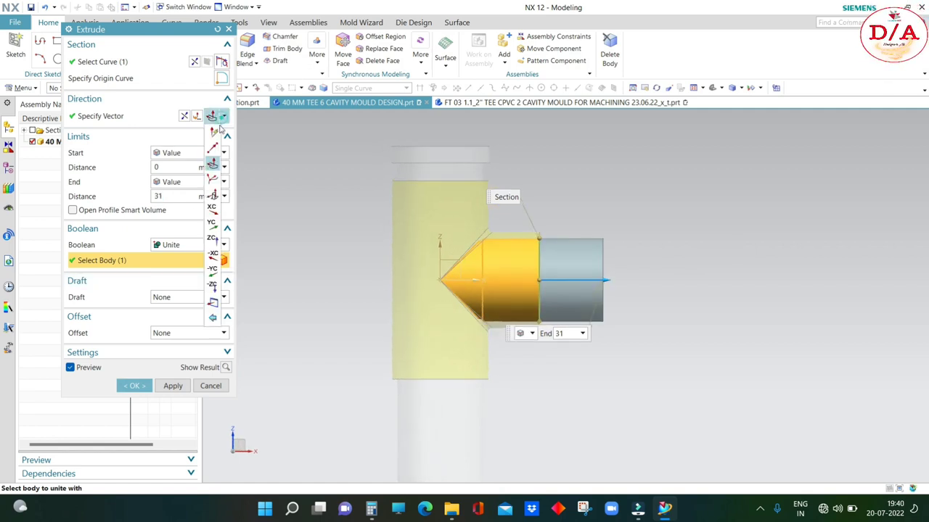
click(214, 118)
click(588, 292)
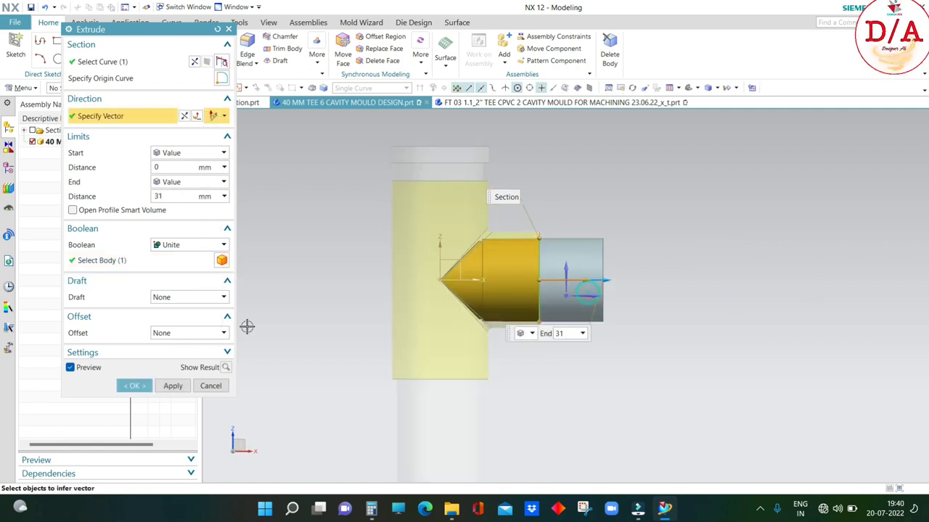
click(170, 335)
click(171, 346)
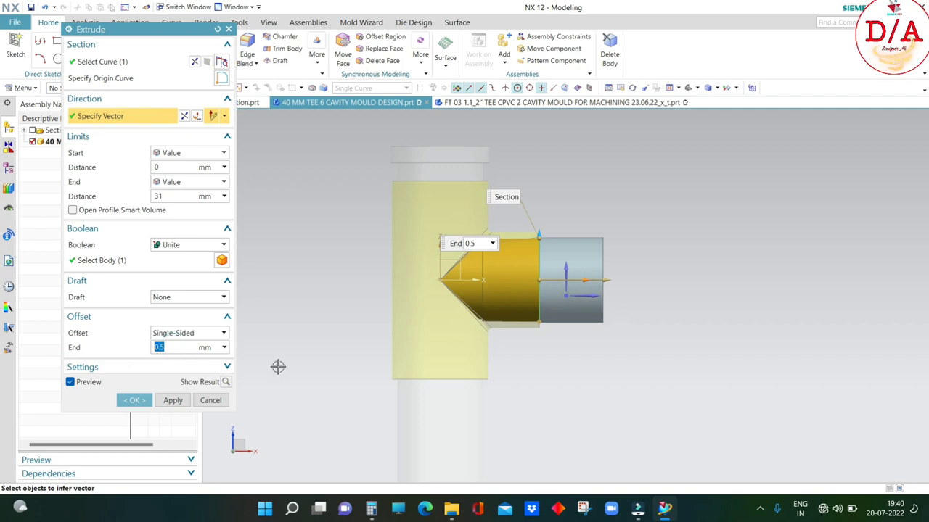
click(135, 401)
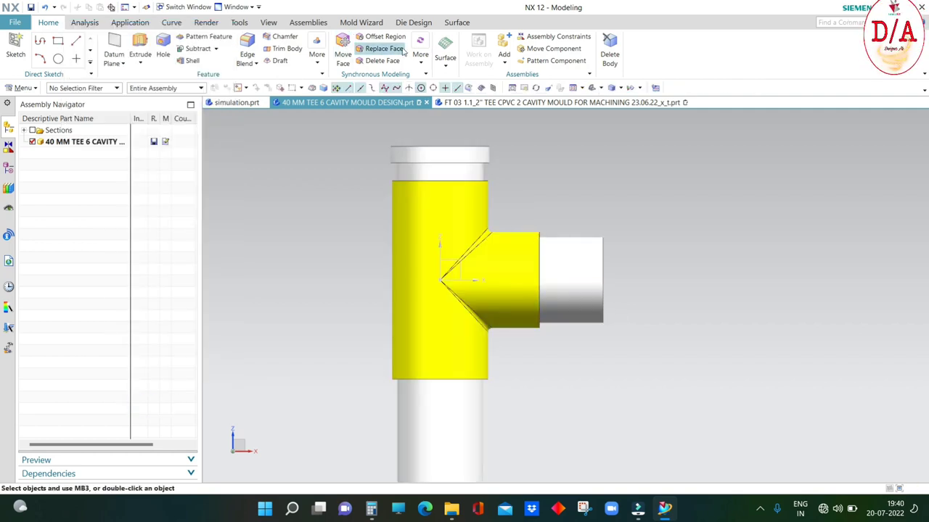
Step: Resize the branch extension face to 41.5 mm diameter and check it in section
click(580, 30)
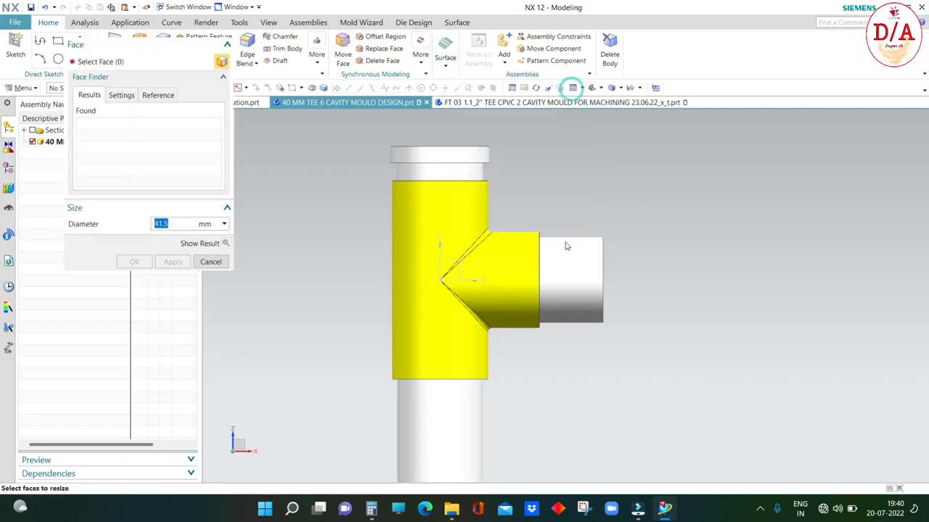
click(559, 246)
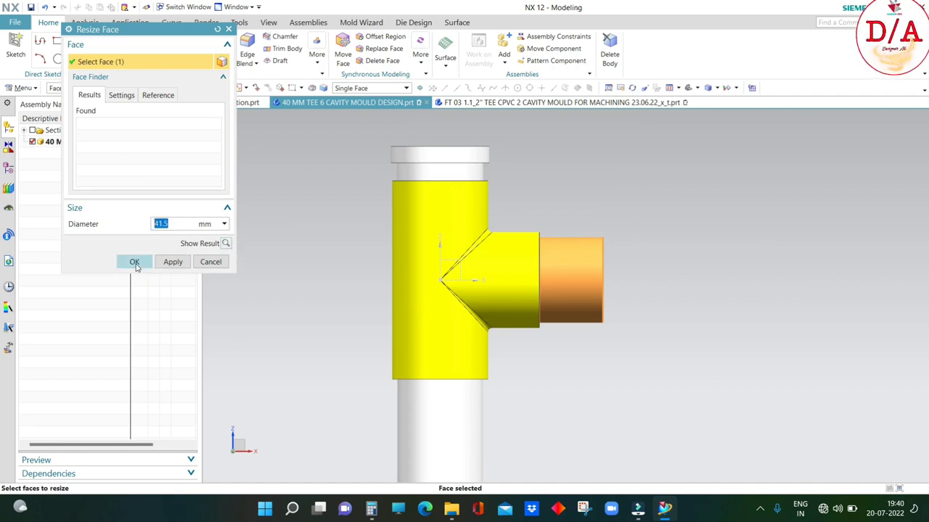
click(135, 262)
key(ctrl+h)
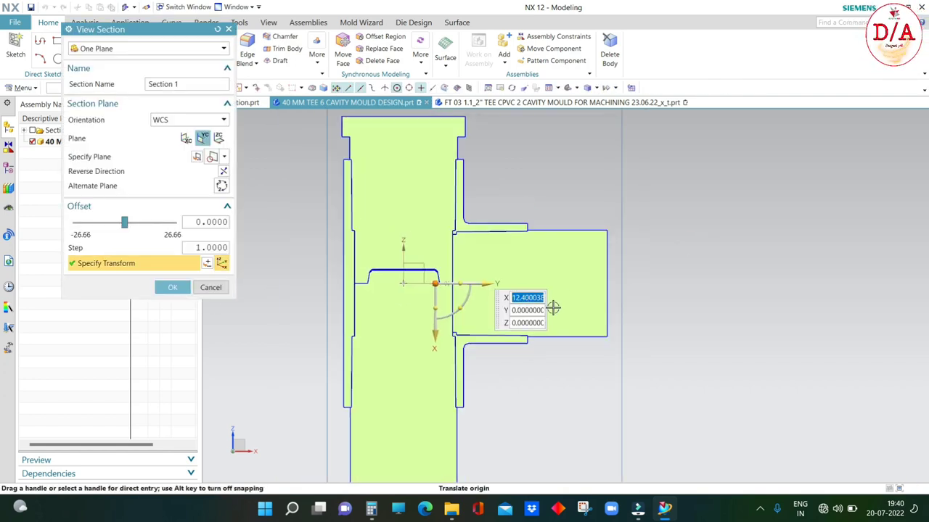
key(Escape)
middle_drag(731, 261, 698, 288)
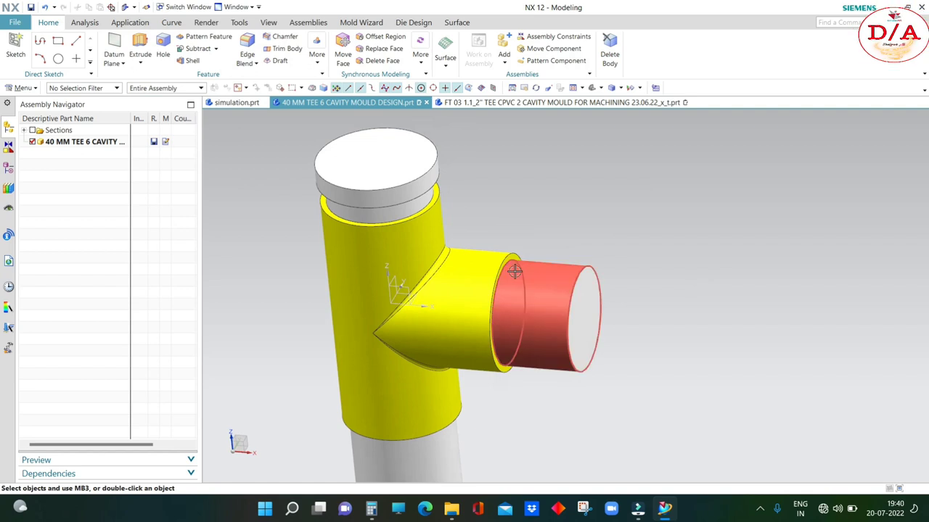
Step: Hide the yellow tee, the orange end cylinder and the right-arm body
key(ctrl+shift+i)
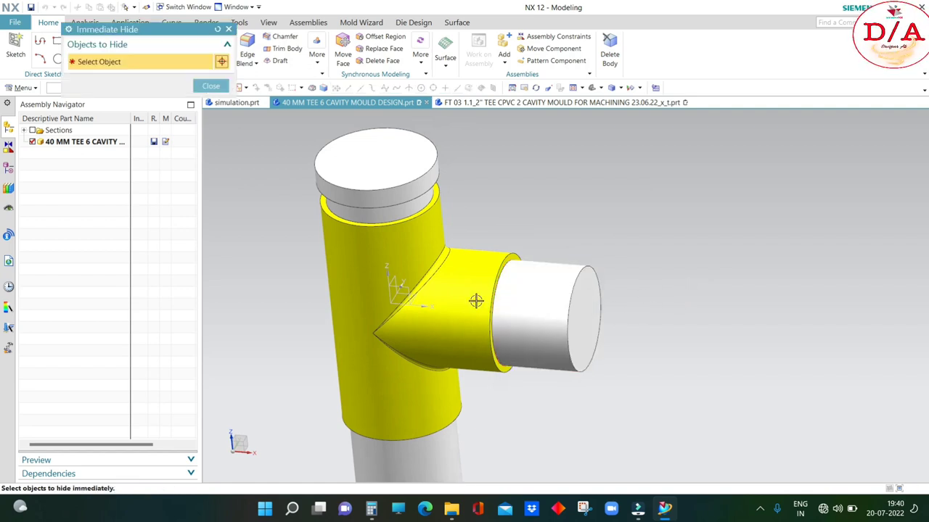
click(476, 300)
middle_click(469, 280)
key(ctrl+f)
click(573, 285)
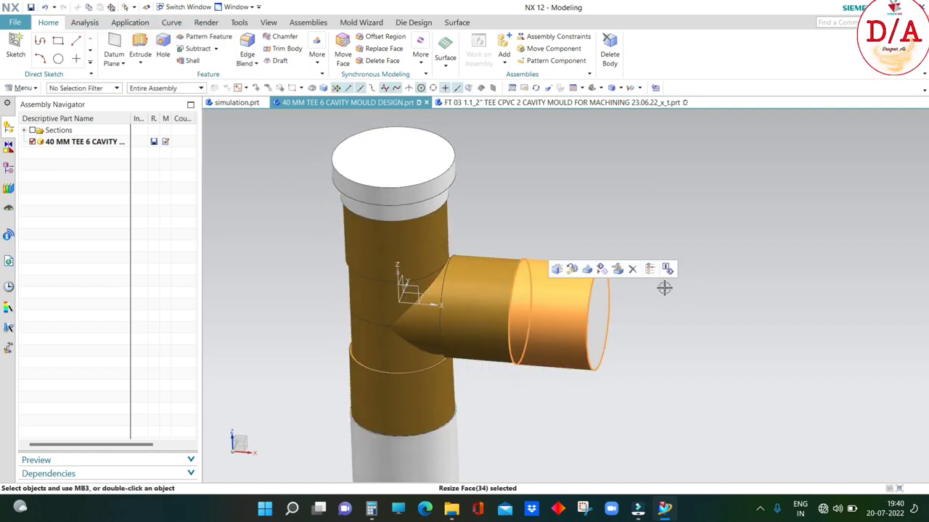
key(ctrl+b)
key(ctrl+b)
click(576, 301)
middle_drag(622, 280, 732, 266)
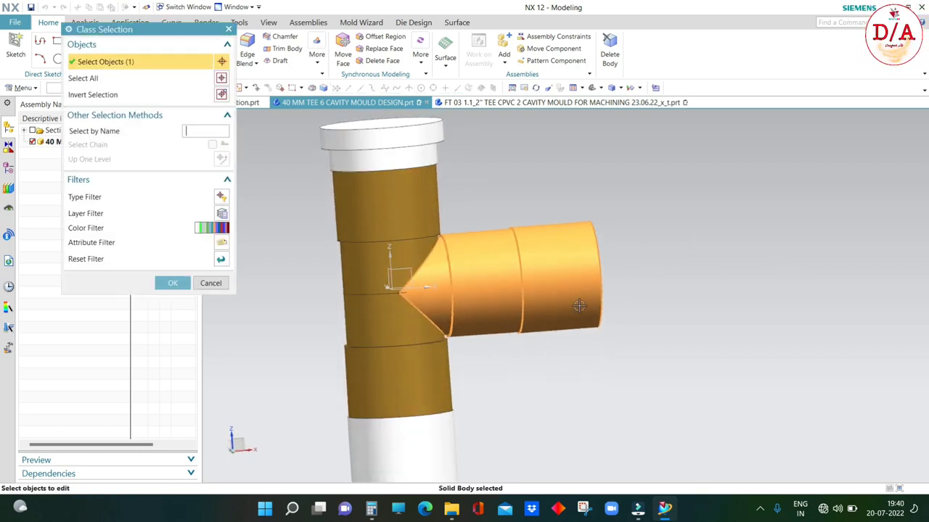
middle_click(691, 314)
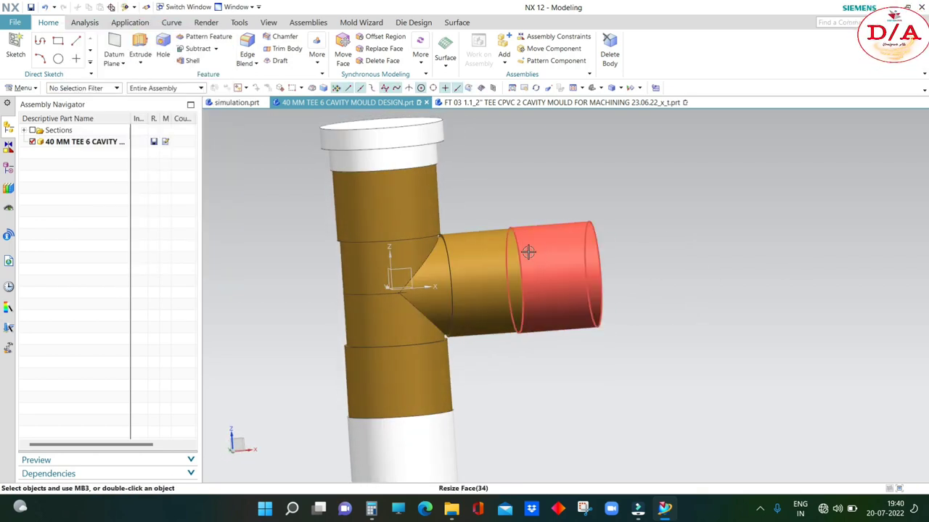
Step: Draft the white branch-end cylinder at −3° from its base circular edge
click(280, 63)
scroll(510, 221, up, 2)
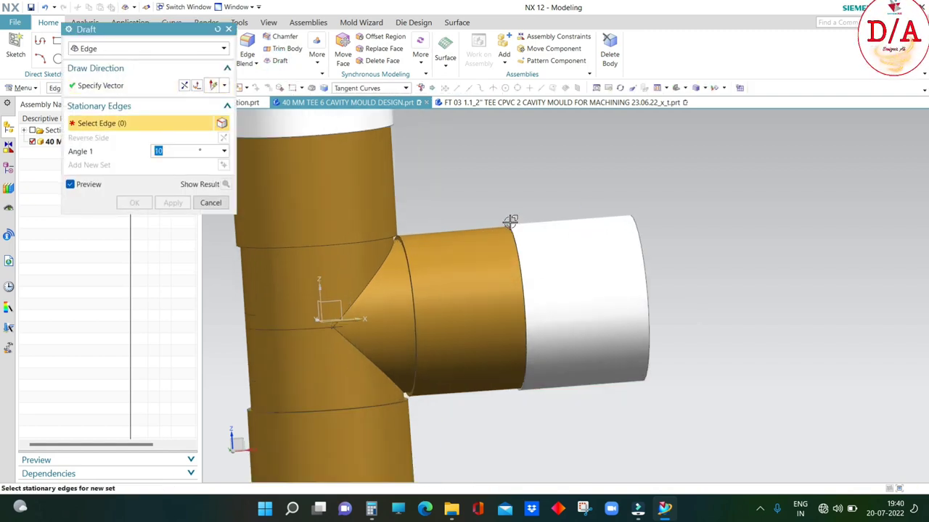
click(508, 221)
text(3)
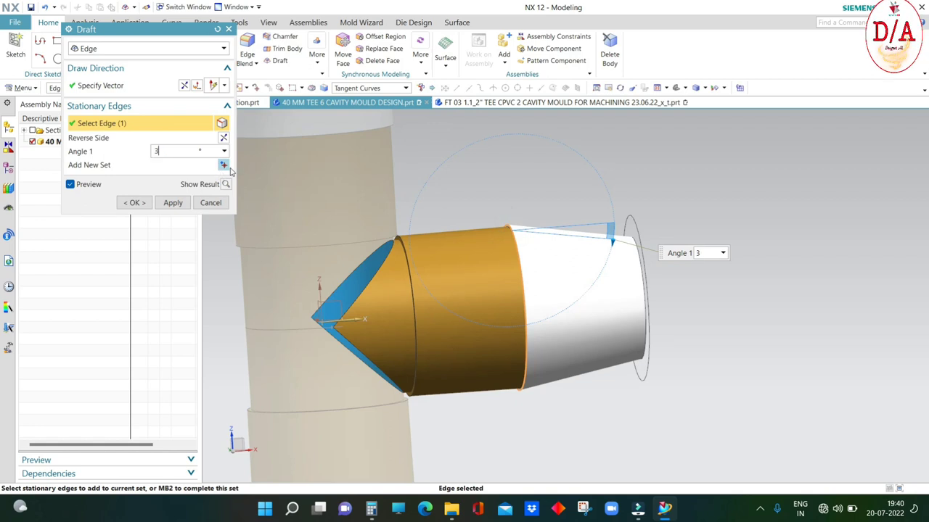
key(Return)
text(-3)
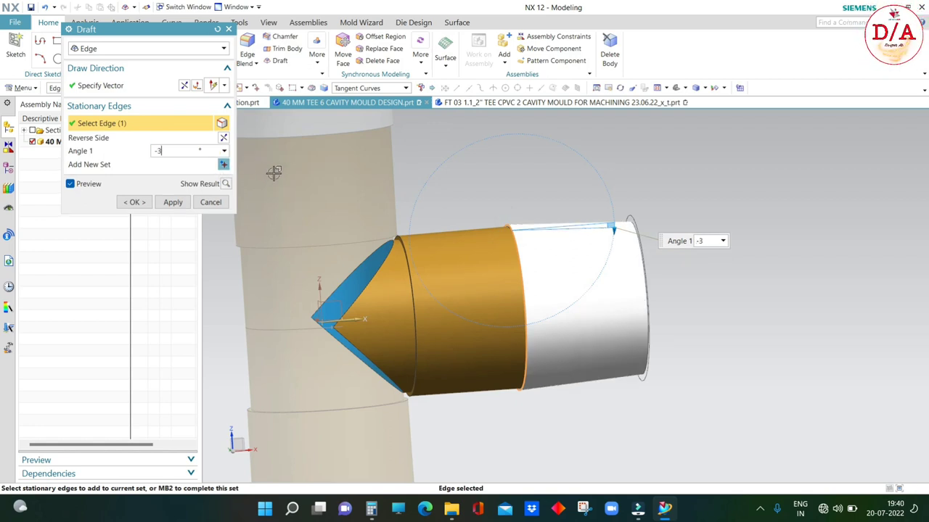
key(Return)
click(133, 202)
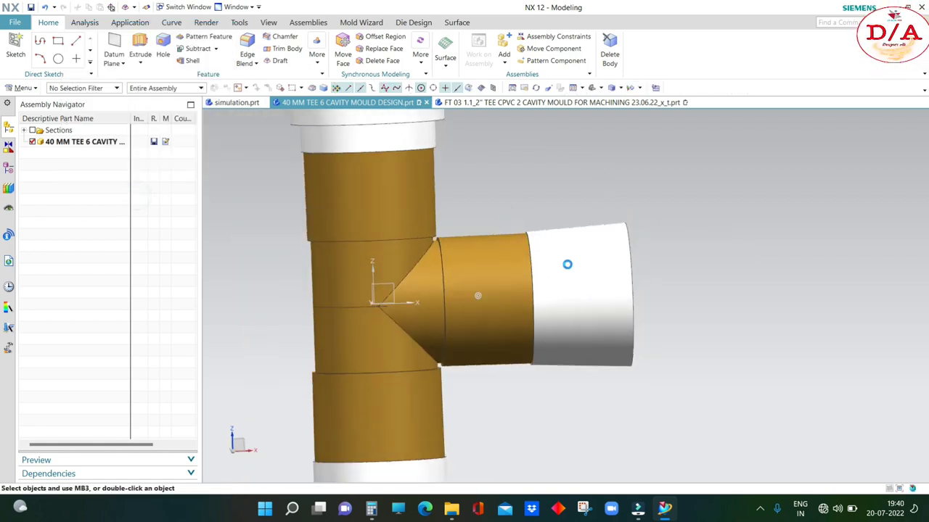
scroll(761, 203, down, 3)
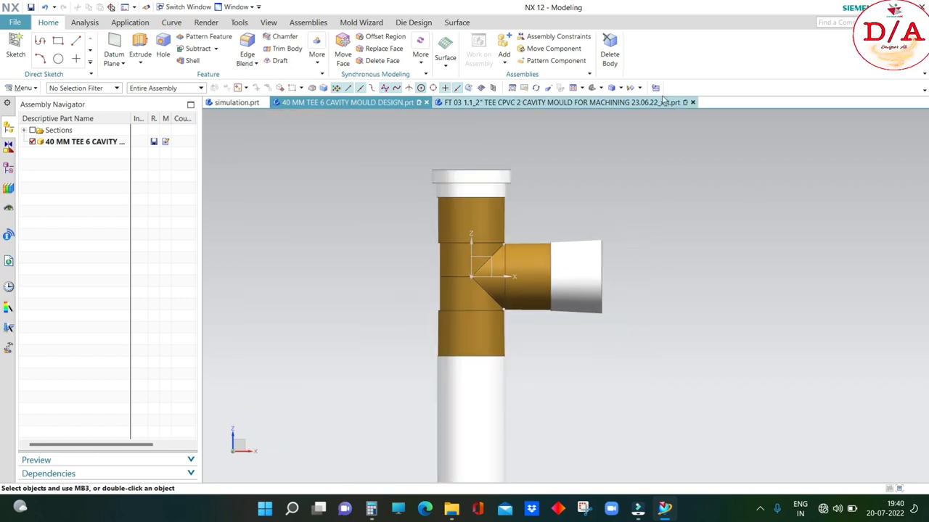
scroll(560, 243, up, 3)
scroll(571, 256, down, 2)
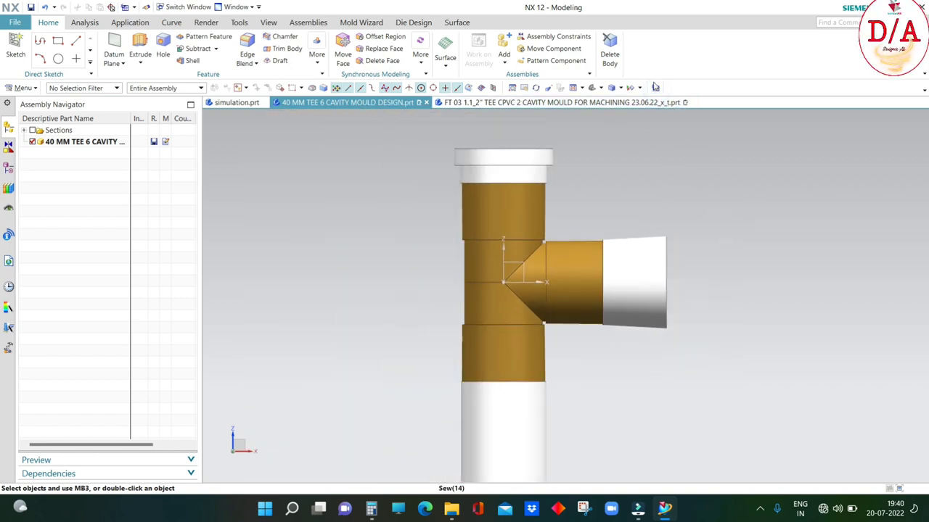
mouse_move(673, 161)
middle_down()
mouse_move(626, 180)
mouse_move(659, 259)
mouse_move(413, 189)
middle_up()
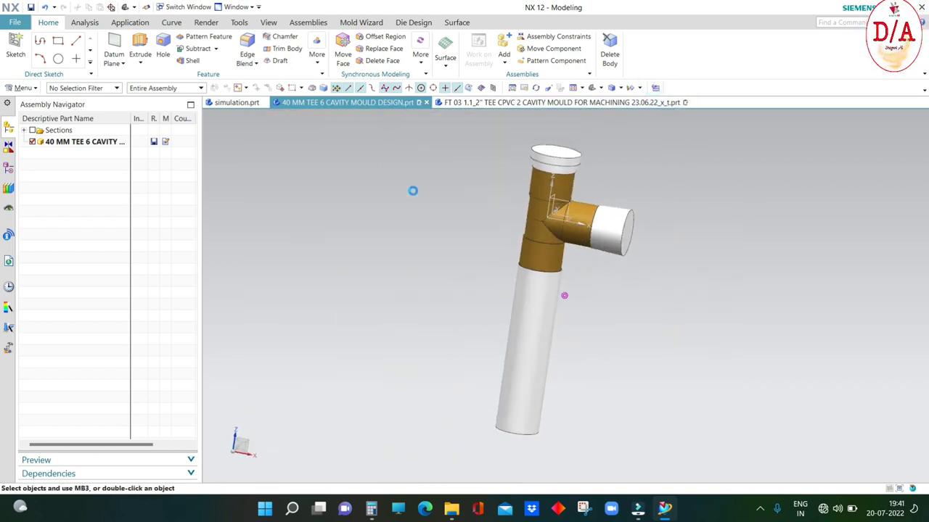
key(F8)
scroll(617, 206, up, 2)
mouse_move(677, 218)
middle_down()
mouse_move(684, 247)
mouse_move(737, 217)
middle_up()
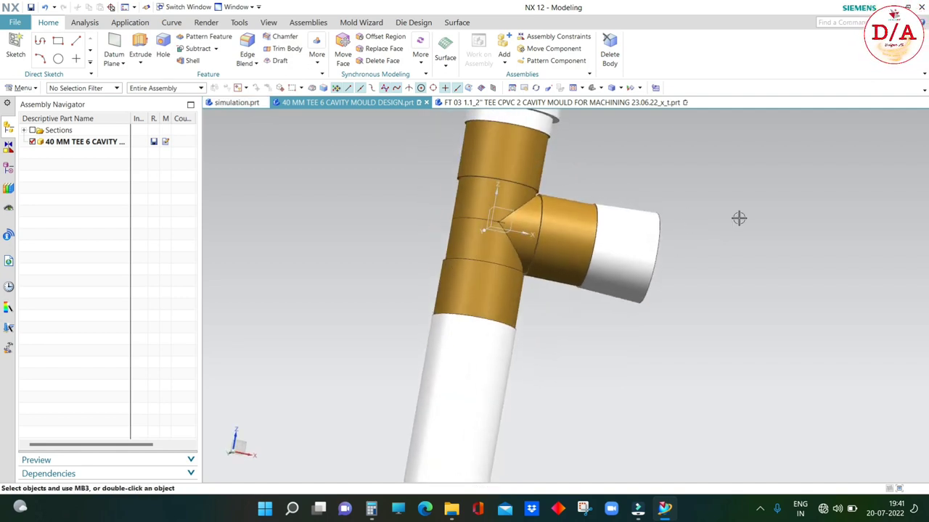
key(F8)
mouse_move(625, 284)
middle_down()
mouse_move(631, 305)
mouse_move(624, 278)
middle_up()
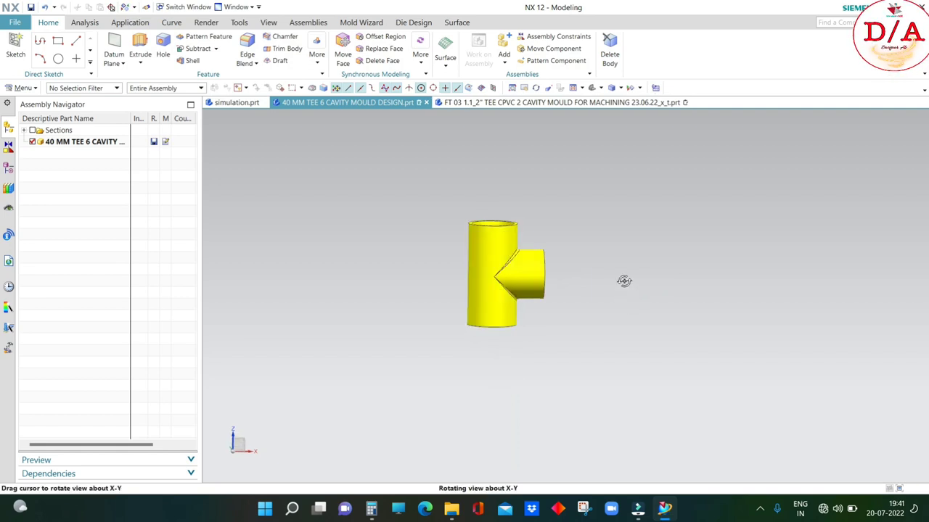
key(ctrl+shift+i)
click(539, 285)
key(ctrl+z)
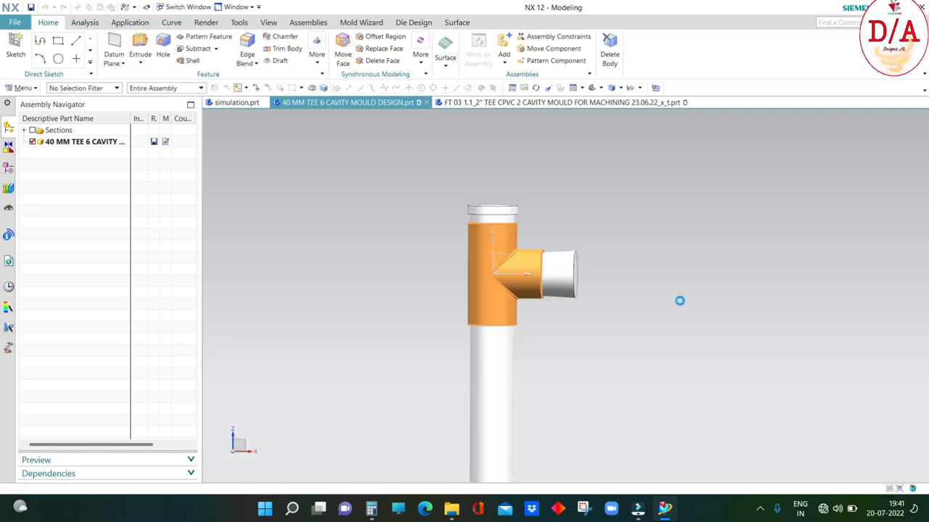
mouse_move(663, 243)
middle_down()
mouse_move(670, 217)
mouse_move(659, 224)
mouse_move(662, 269)
mouse_move(570, 290)
middle_up()
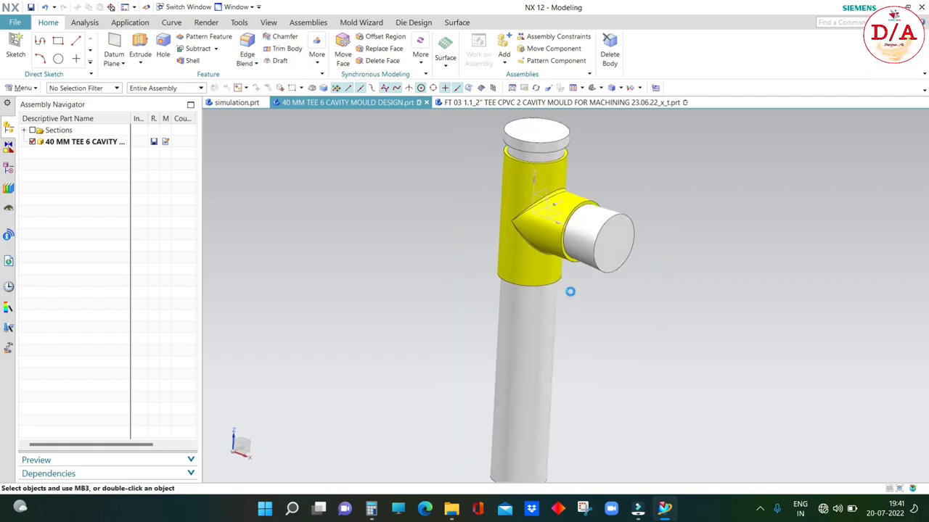
mouse_move(654, 272)
middle_down()
mouse_move(674, 268)
mouse_move(680, 247)
mouse_move(685, 255)
middle_up()
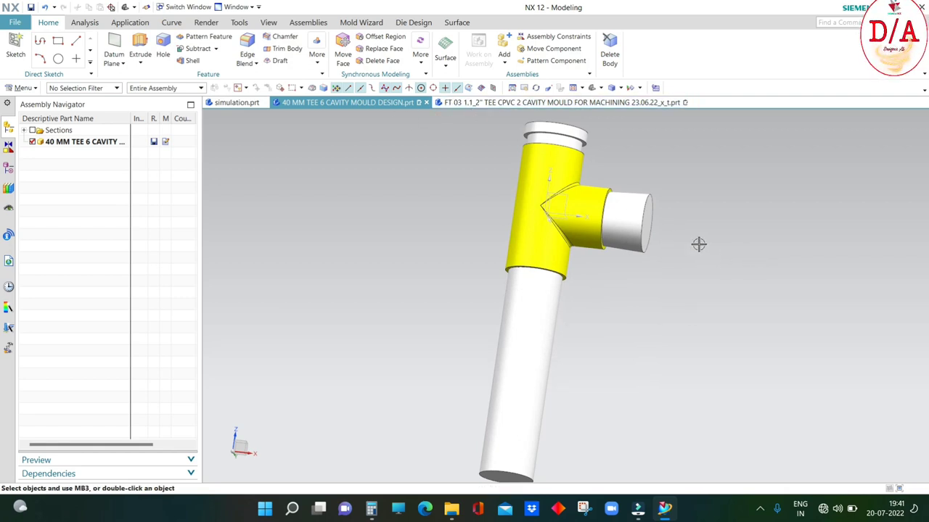
mouse_move(698, 244)
middle_down()
mouse_move(717, 266)
mouse_move(731, 251)
mouse_move(668, 259)
mouse_move(707, 213)
mouse_move(589, 233)
middle_up()
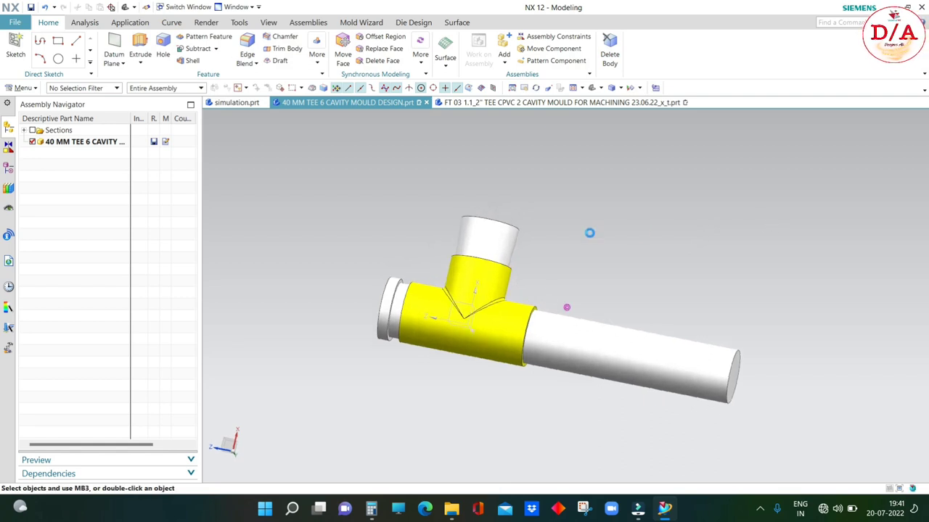
key(F8)
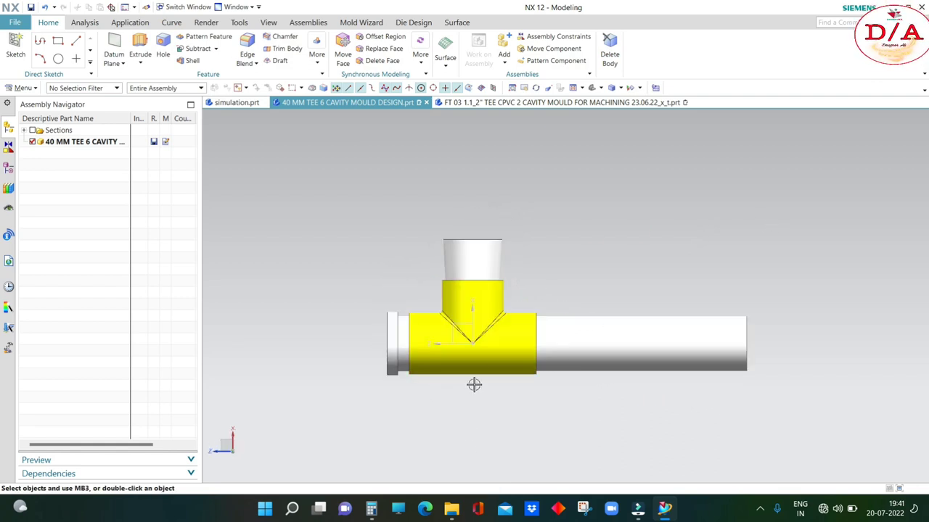
mouse_move(634, 215)
middle_down()
mouse_move(568, 212)
mouse_move(739, 271)
middle_up()
key(F8)
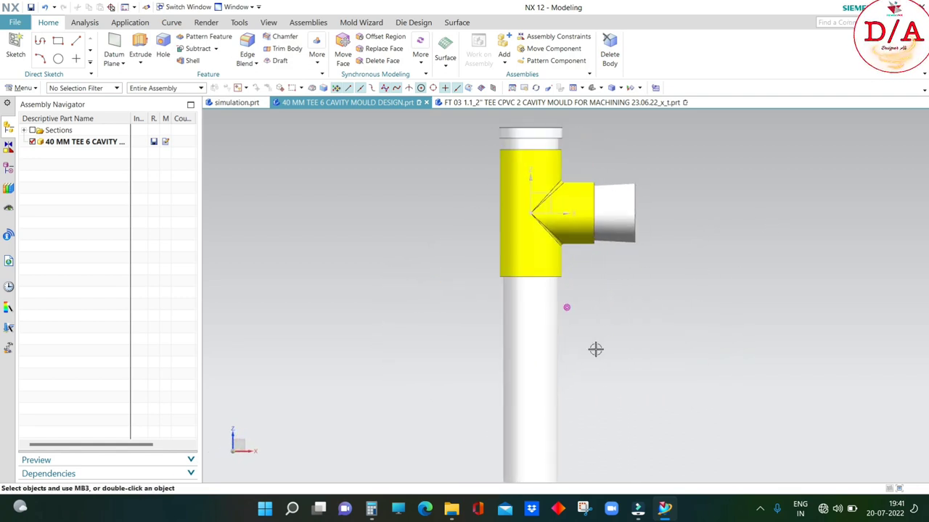
middle_drag(595, 348, 598, 310)
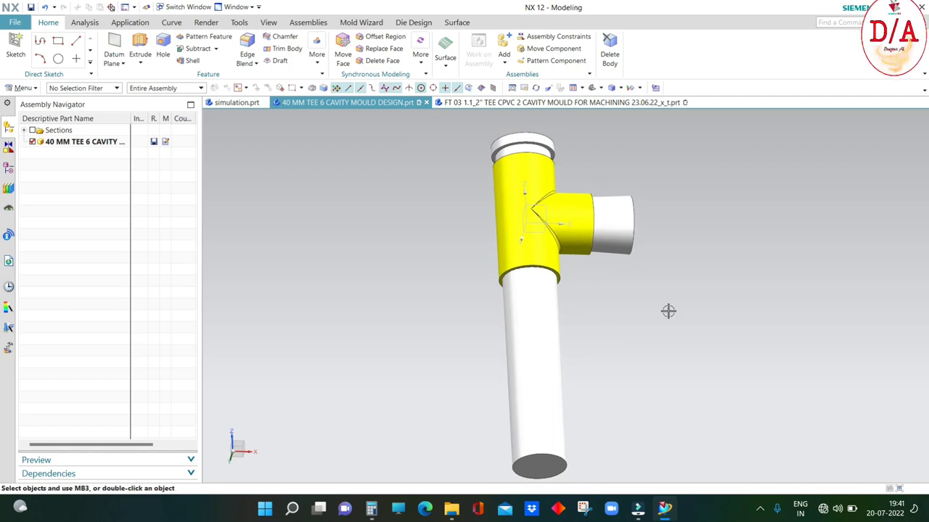
scroll(562, 280, down, 3)
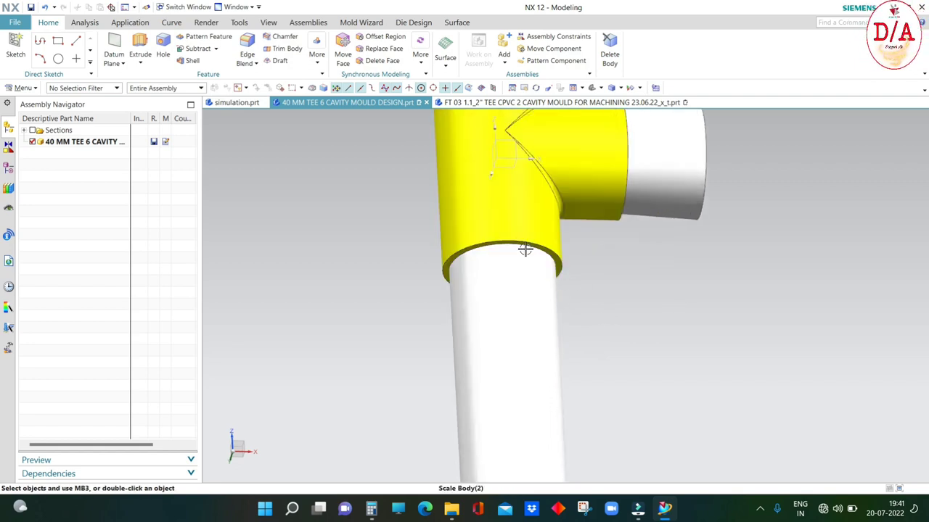
click(84, 22)
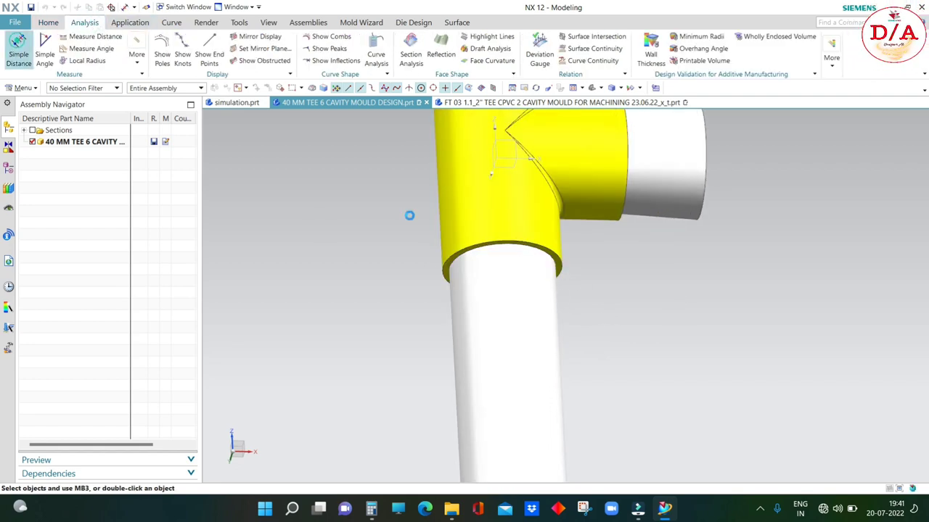
click(474, 221)
click(541, 260)
middle_drag(540, 260, 533, 227)
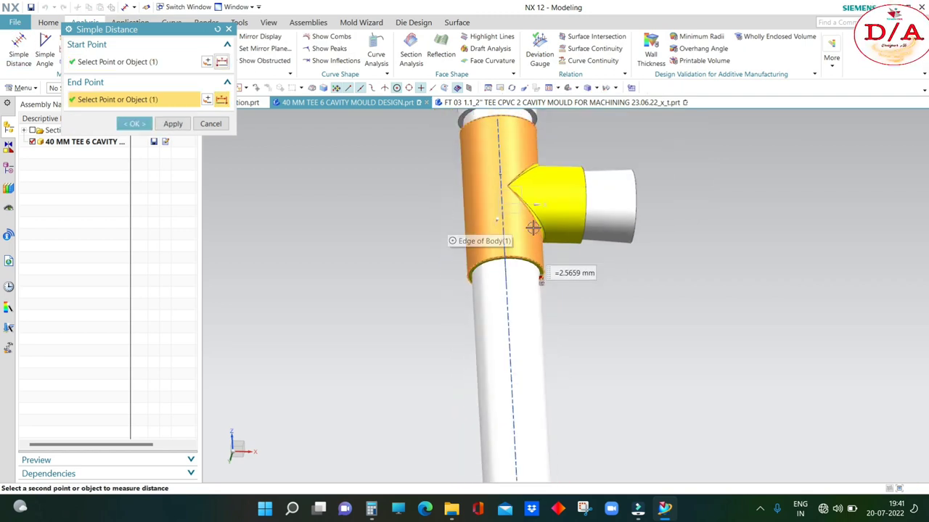
middle_click(742, 324)
middle_drag(793, 276, 530, 309)
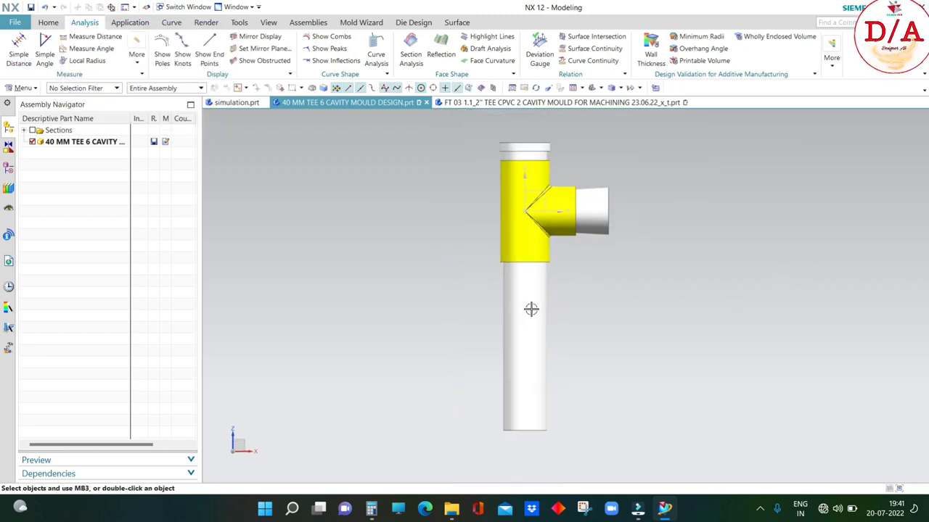
click(47, 23)
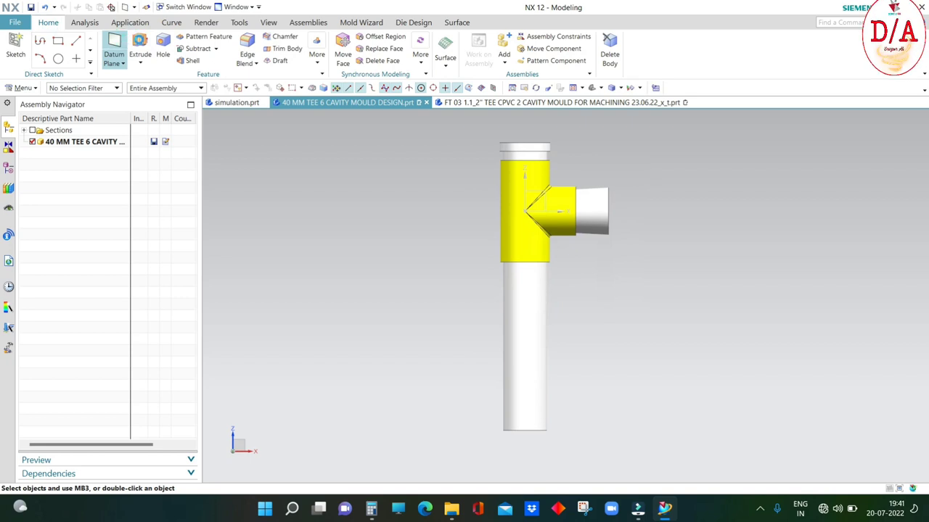
click(114, 45)
Step: Extrude the tee's lower circular edge downward 115 mm as a separate body
click(228, 29)
click(138, 42)
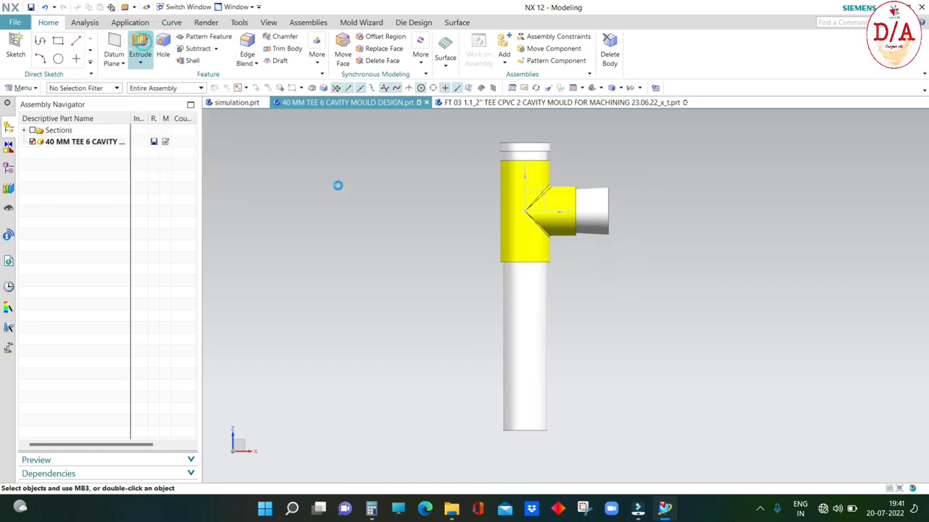
scroll(543, 241, up, 3)
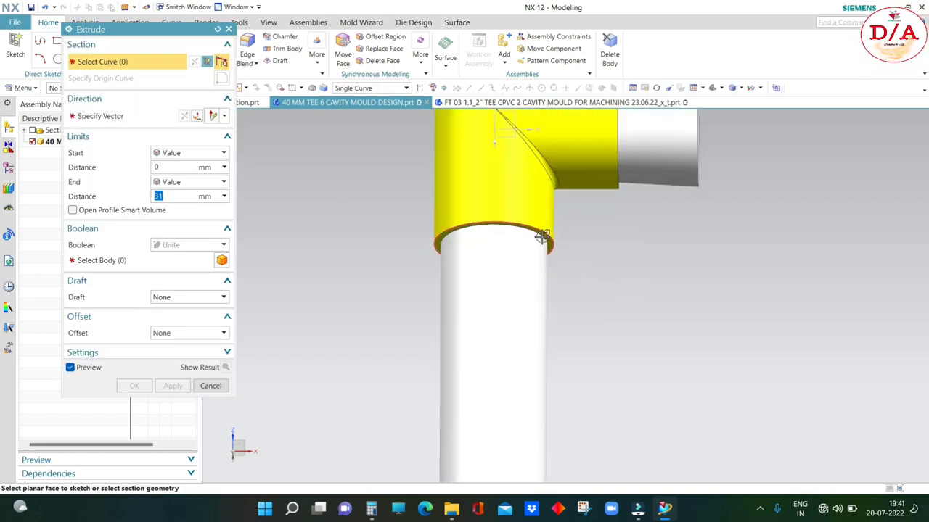
scroll(535, 237, up, 2)
click(537, 226)
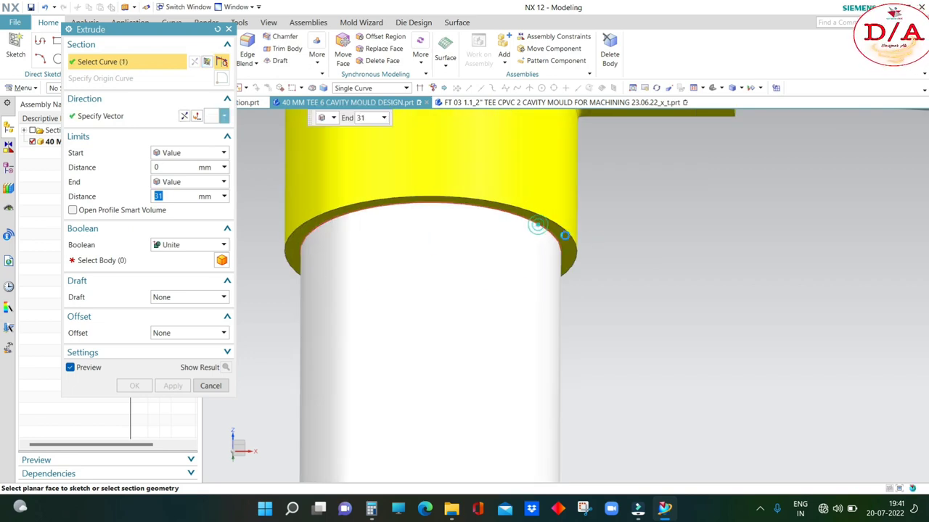
scroll(556, 274, down, 3)
scroll(539, 284, down, 2)
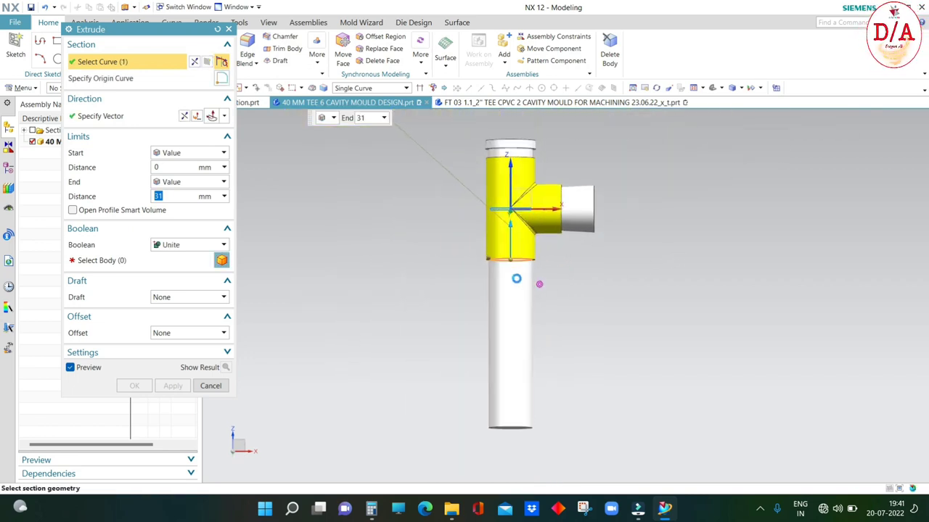
click(185, 116)
click(188, 245)
click(177, 256)
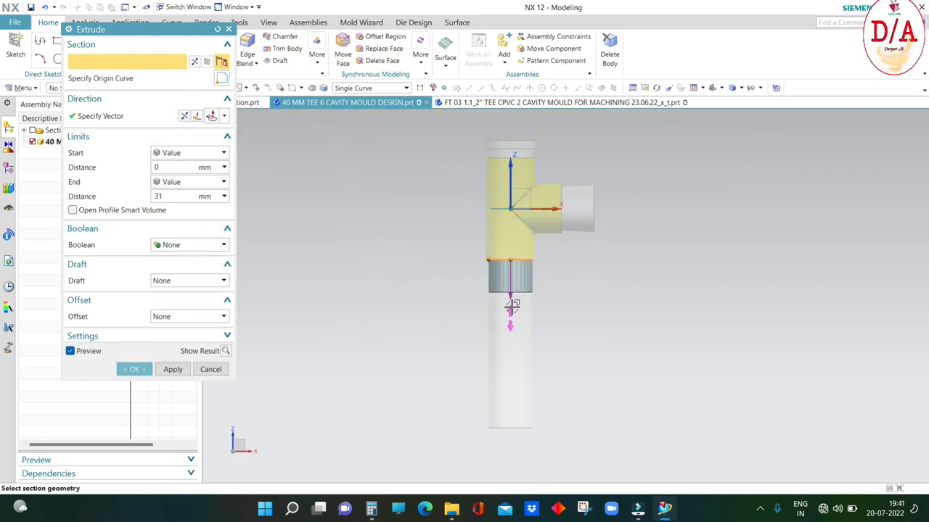
drag(511, 306, 505, 381)
Step: Give the extrusion a two-sided offset from 0 to 2 mm and create the tube
click(187, 317)
click(175, 351)
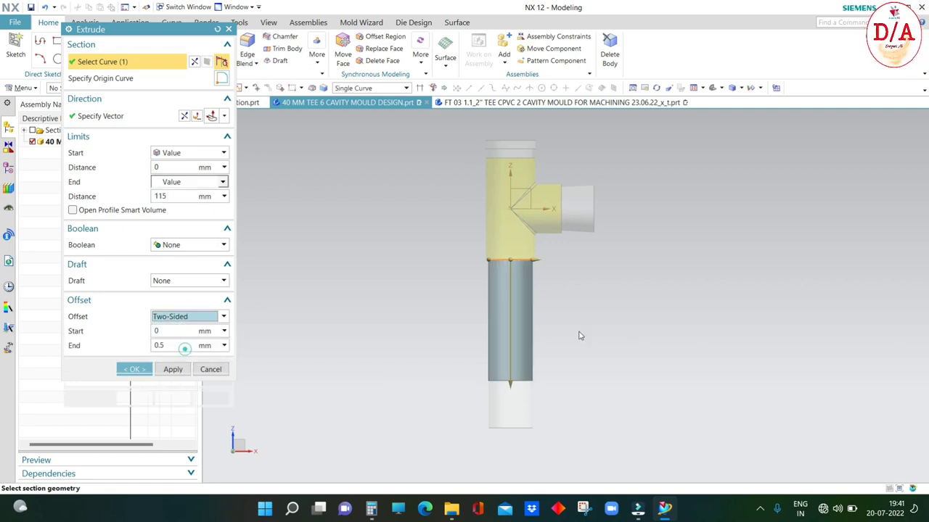
click(174, 332)
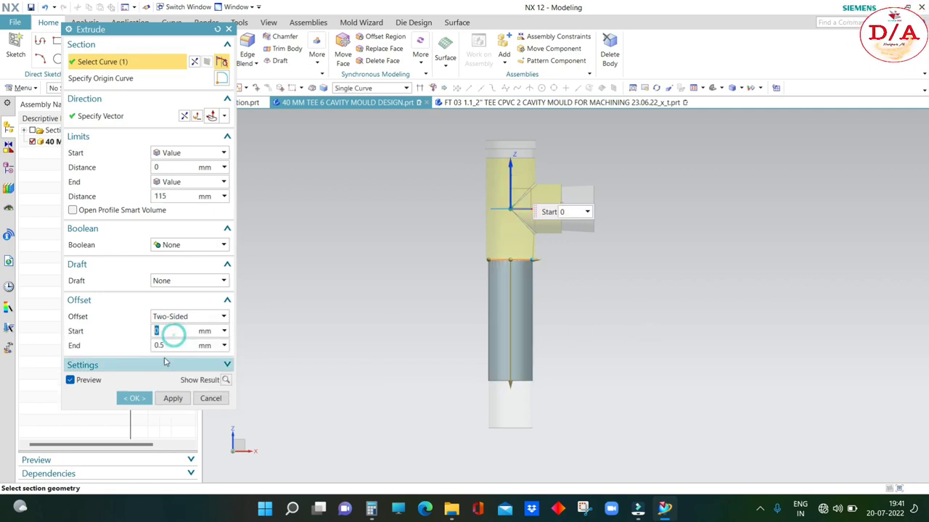
click(160, 346)
text(2)
scroll(501, 267, up, 2)
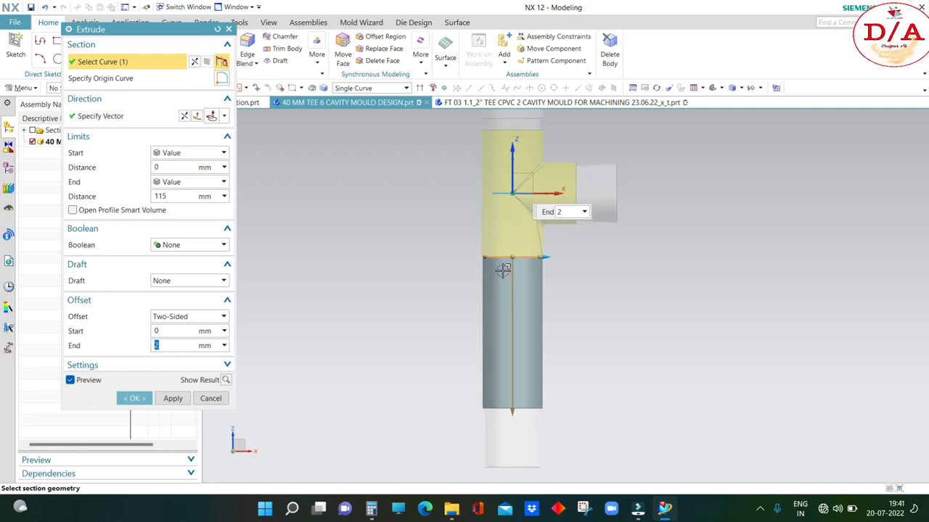
scroll(502, 267, up, 2)
click(148, 398)
Step: Colour the new tube body red
scroll(634, 290, down, 3)
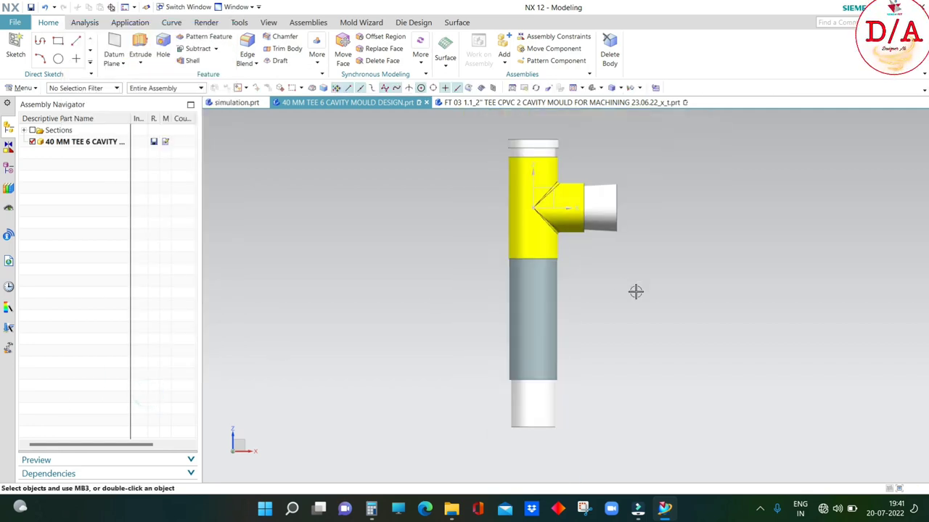
key(ctrl+j)
click(530, 297)
click(173, 283)
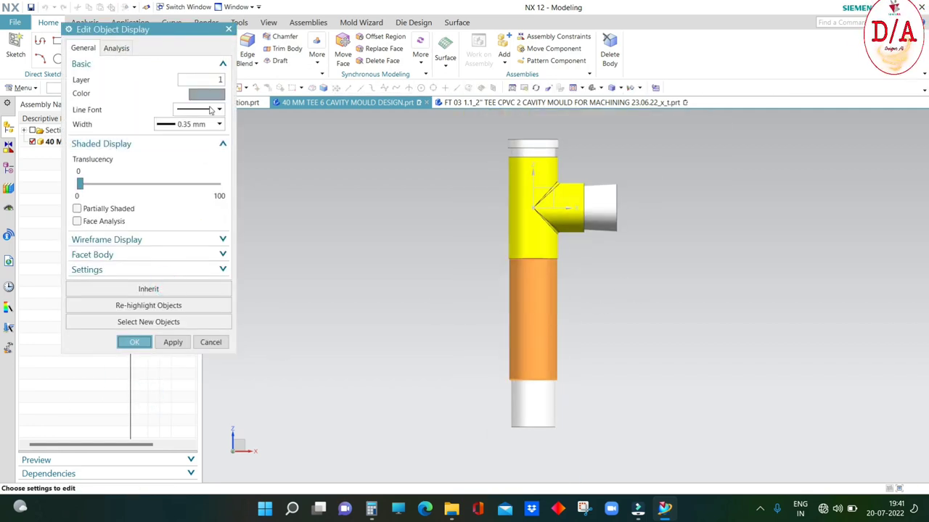
click(208, 94)
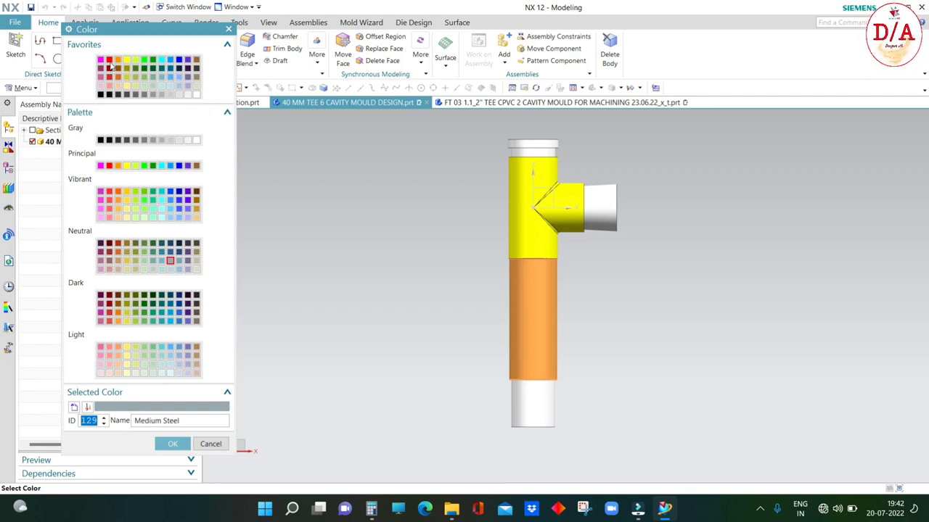
click(108, 61)
click(172, 444)
click(134, 349)
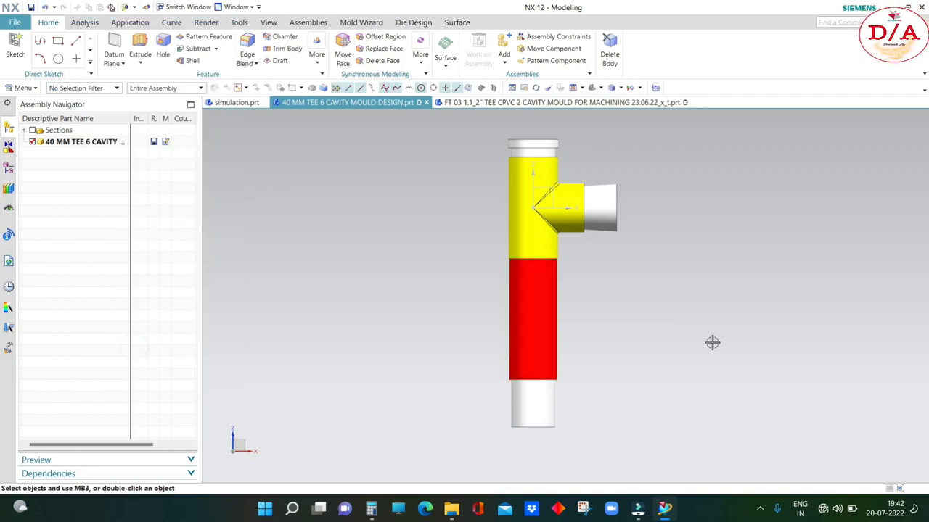
key(ctrl+h)
Step: Close the section view so the full yellow tee, red sleeve and white core show
scroll(553, 245, down, 4)
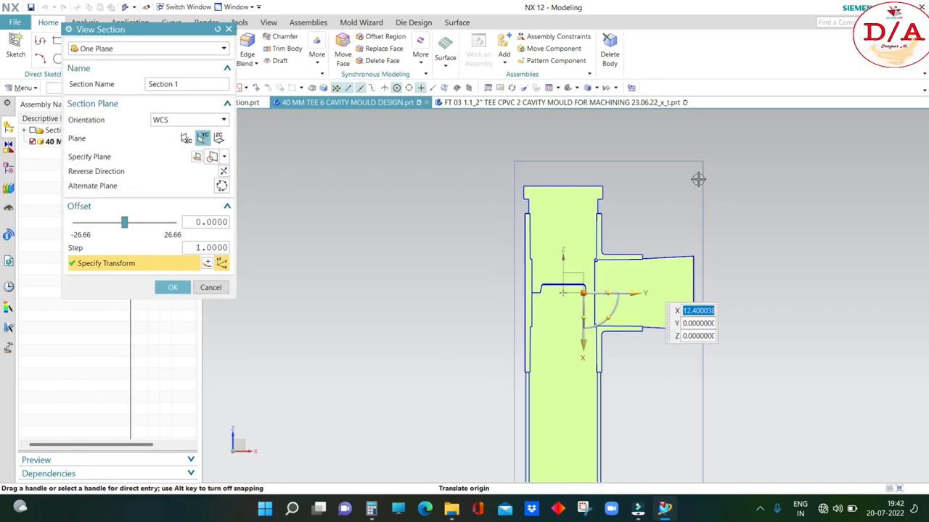
scroll(665, 275, down, 4)
scroll(551, 269, up, 2)
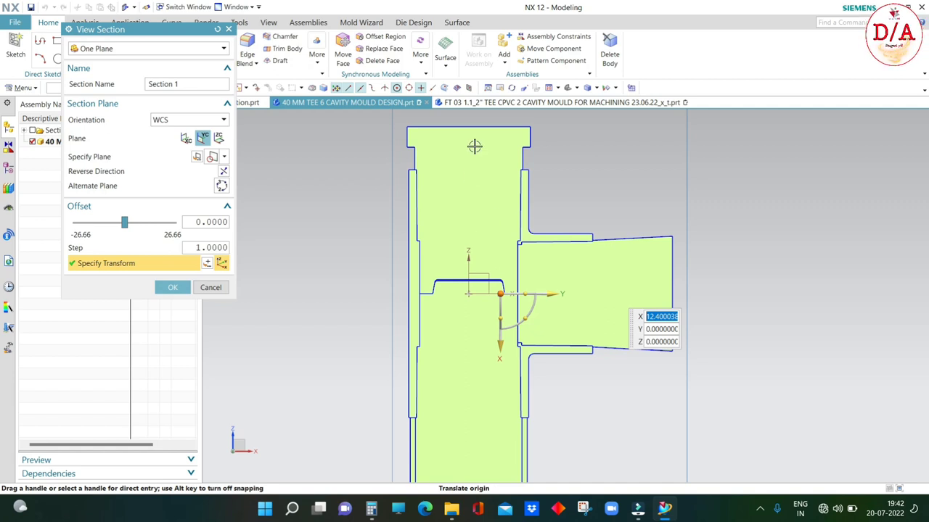
scroll(475, 155, up, 2)
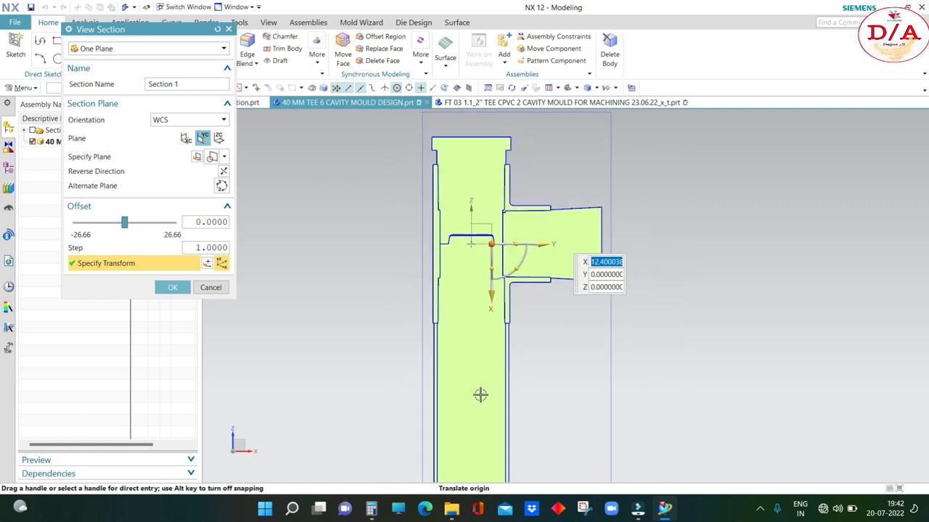
scroll(474, 259, up, 2)
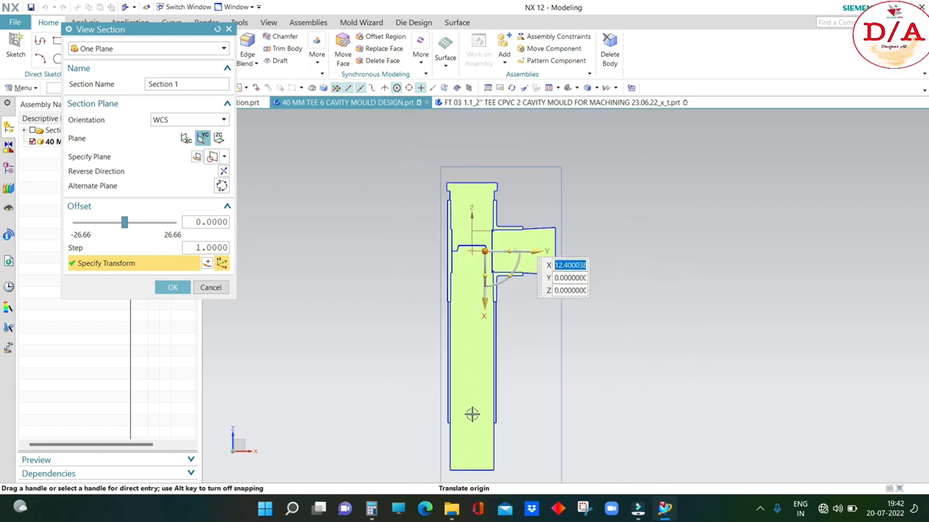
scroll(445, 323, down, 3)
scroll(451, 373, up, 2)
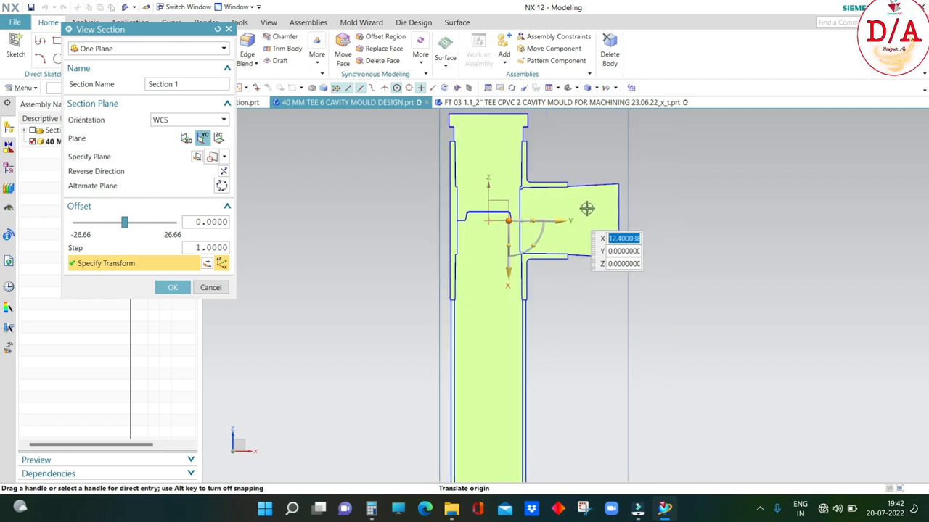
scroll(476, 302, down, 3)
scroll(471, 300, down, 2)
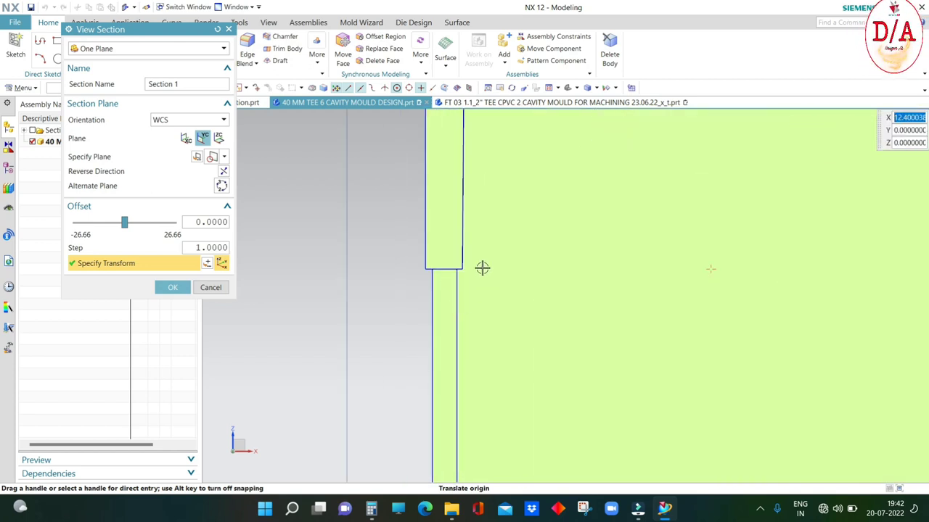
scroll(294, 300, up, 1)
key(Escape)
scroll(412, 284, up, 2)
Step: Resize the red lower cylinder face to a 46 mm diameter
middle_drag(554, 317, 537, 312)
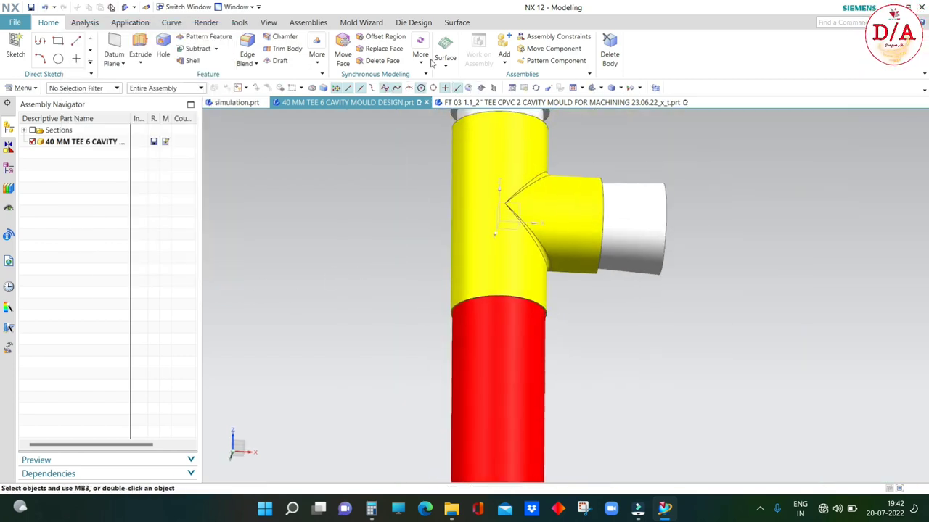
click(421, 54)
click(570, 90)
scroll(523, 290, up, 2)
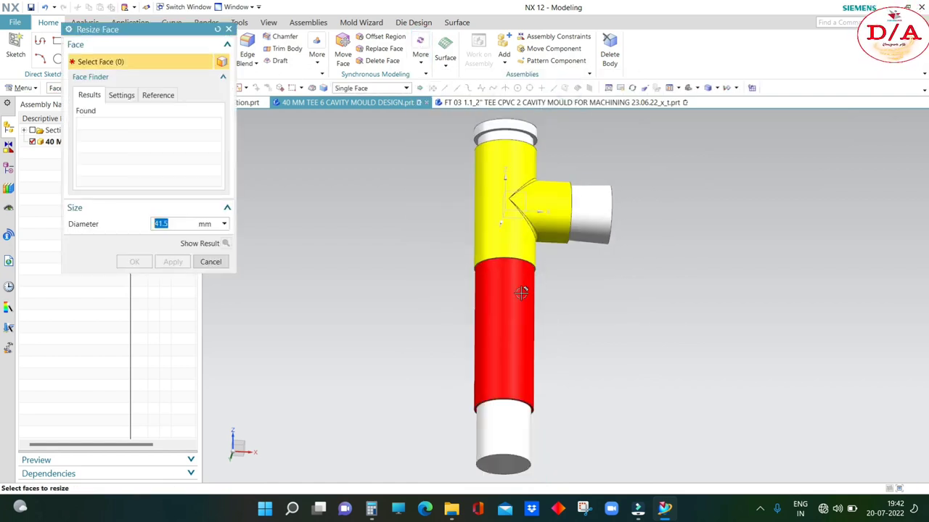
click(516, 290)
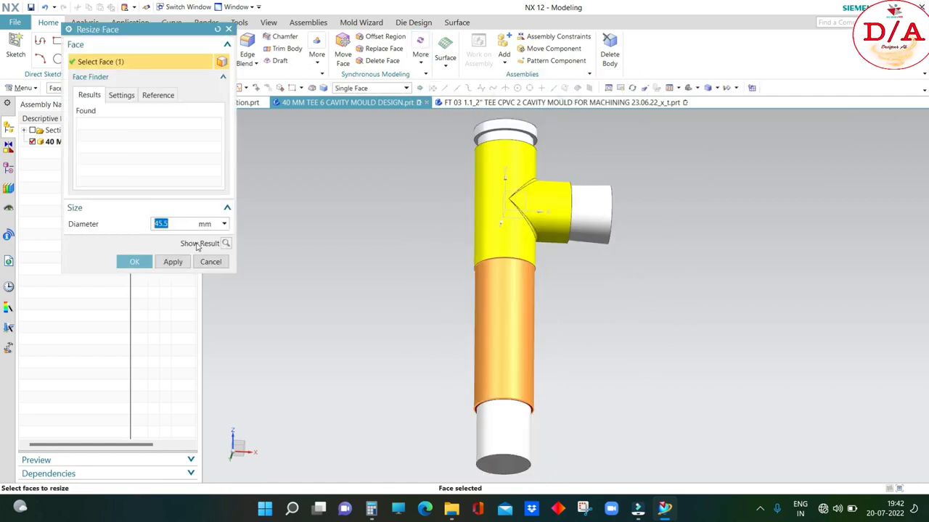
text(46)
key(Return)
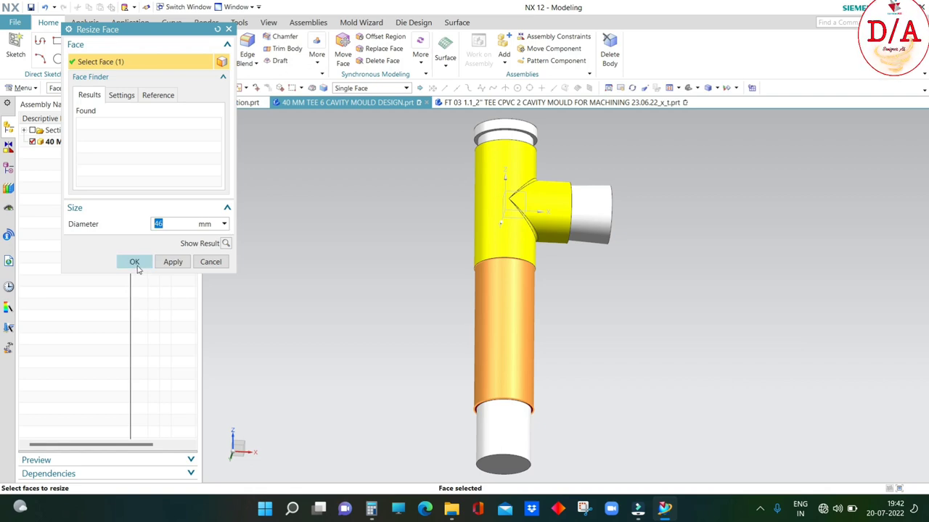
click(135, 264)
scroll(522, 255, down, 4)
scroll(564, 256, down, 2)
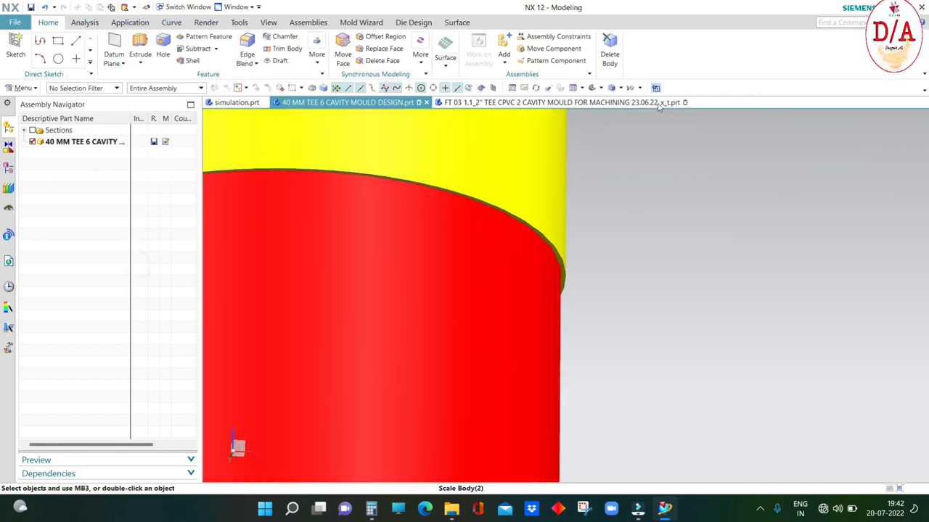
scroll(558, 261, up, 3)
Step: Measure the 0.315923 mm step between the red core and the yellow insert
click(84, 21)
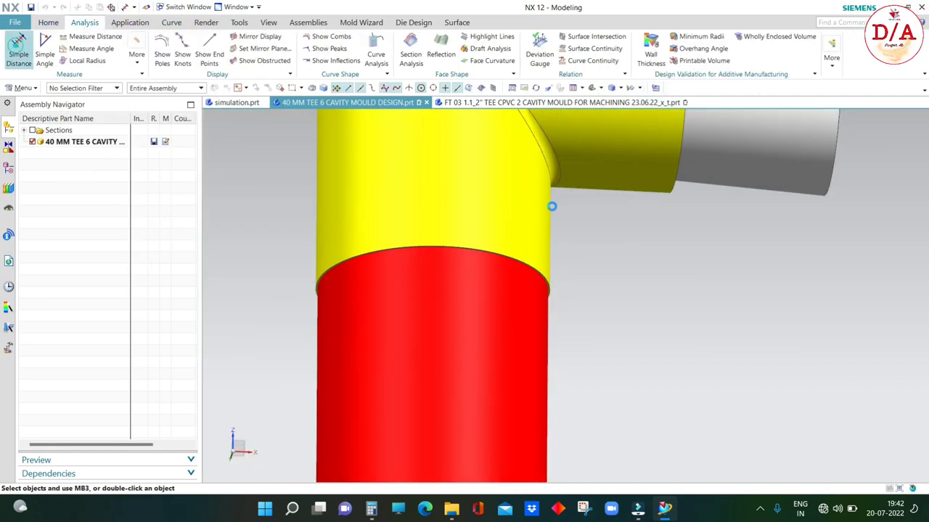
scroll(551, 207, down, 2)
click(554, 273)
click(571, 326)
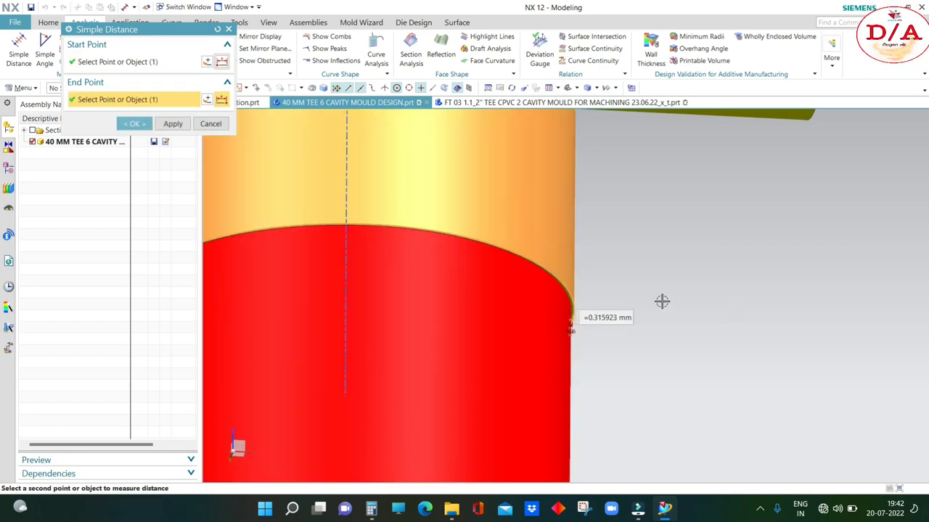
scroll(595, 330, up, 3)
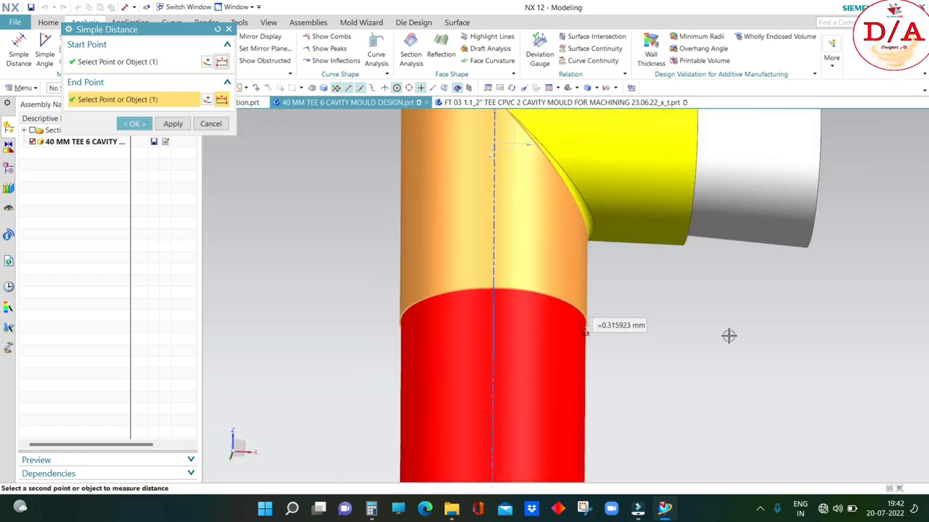
key(Escape)
Step: Orbit the tee to review it from front and tilted top angles
scroll(684, 305, up, 1)
scroll(798, 315, up, 2)
scroll(553, 277, up, 2)
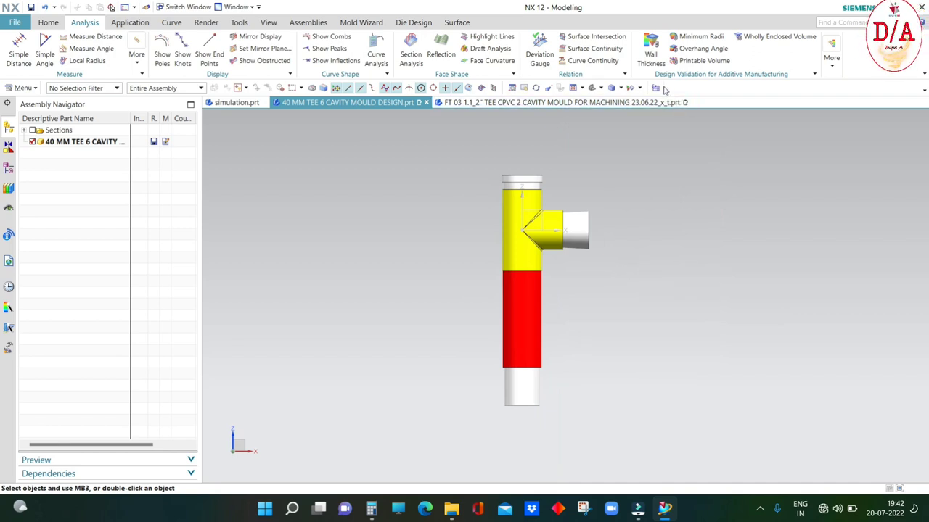
mouse_move(694, 176)
middle_down()
mouse_move(684, 292)
mouse_move(691, 263)
middle_up()
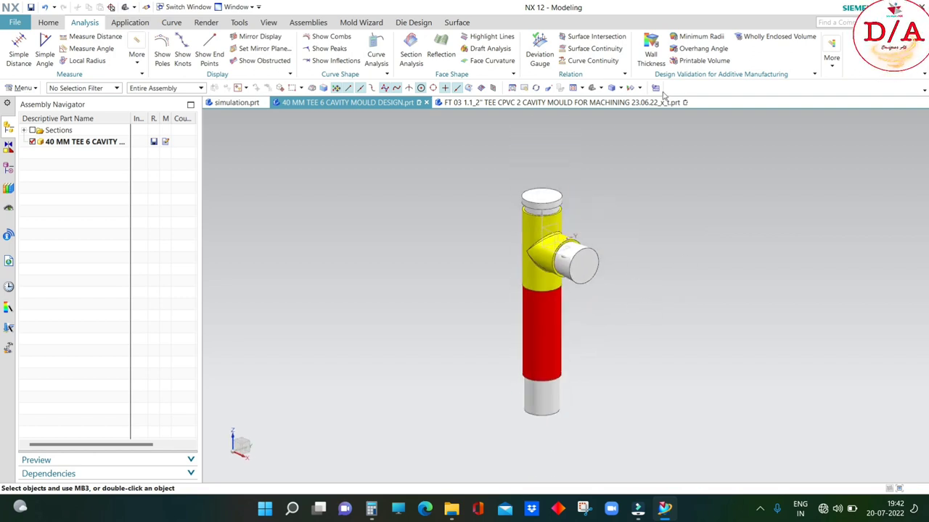
mouse_move(698, 204)
middle_down()
mouse_move(797, 217)
mouse_move(665, 237)
middle_up()
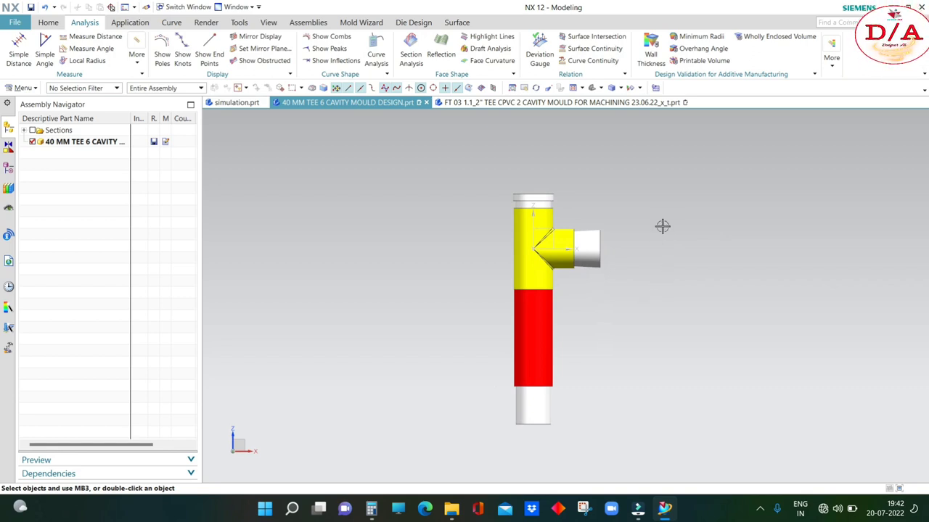
mouse_move(682, 203)
middle_down()
mouse_move(761, 247)
mouse_move(617, 324)
mouse_move(689, 327)
mouse_move(690, 296)
mouse_move(583, 312)
mouse_move(732, 324)
mouse_move(672, 354)
mouse_move(687, 329)
mouse_move(759, 275)
mouse_move(663, 308)
middle_up()
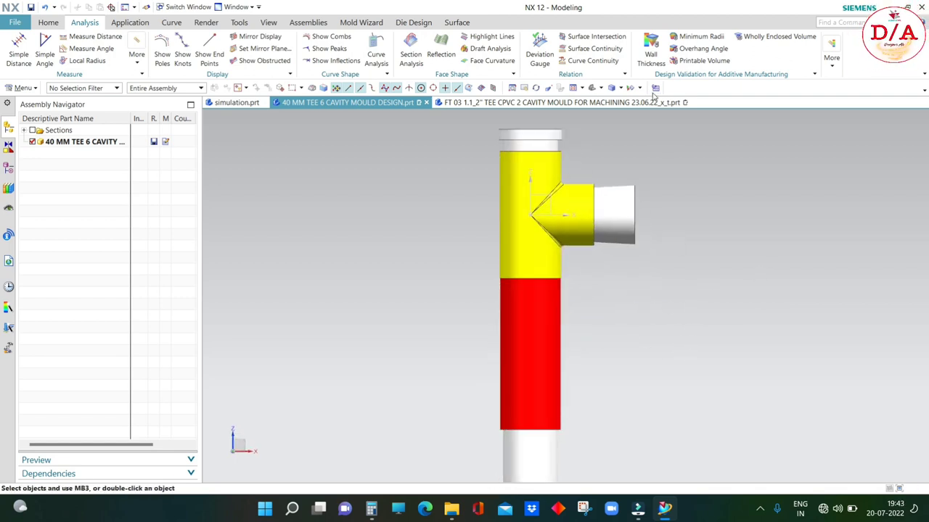
Step: Select all five tee bodies, including the red core and bottom cap
mouse_move(606, 183)
middle_down()
mouse_move(690, 244)
mouse_move(765, 273)
mouse_move(741, 283)
middle_up()
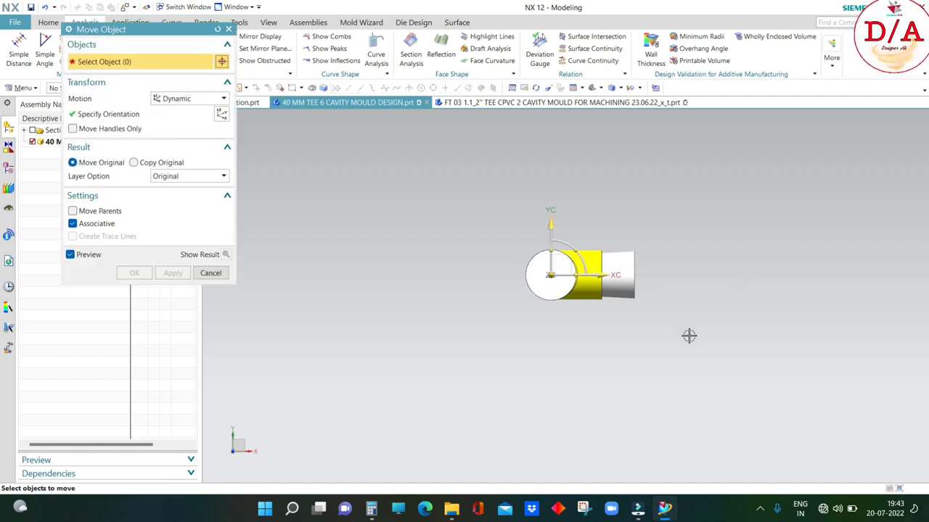
mouse_move(688, 334)
middle_down()
mouse_move(696, 292)
mouse_move(572, 144)
middle_up()
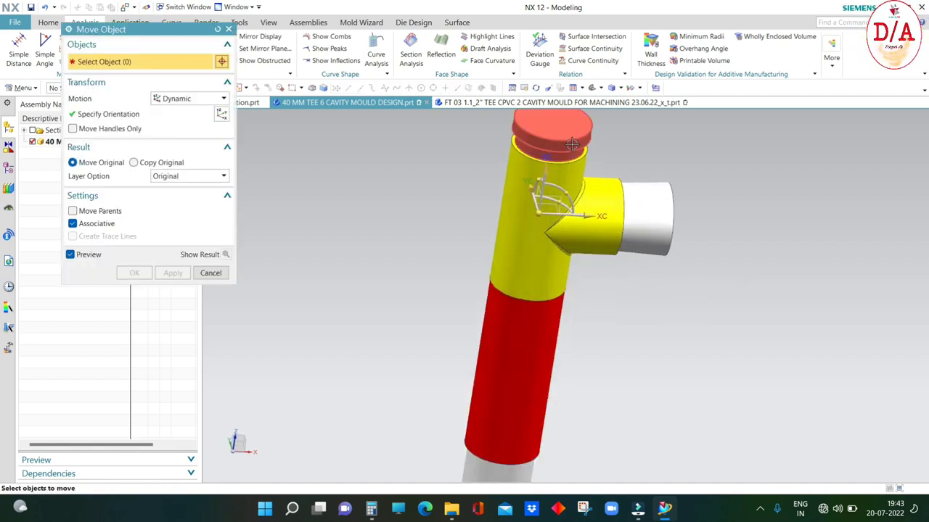
click(617, 187)
click(644, 232)
click(567, 313)
click(567, 313)
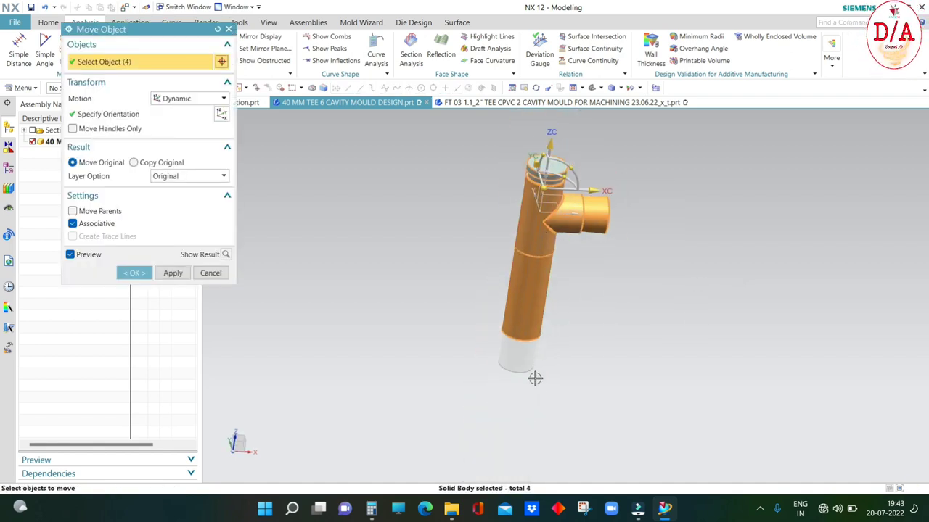
click(534, 374)
Step: Move the selected bodies by Distance 50 mm along the X vector
key(ctrl+alt+f)
click(174, 99)
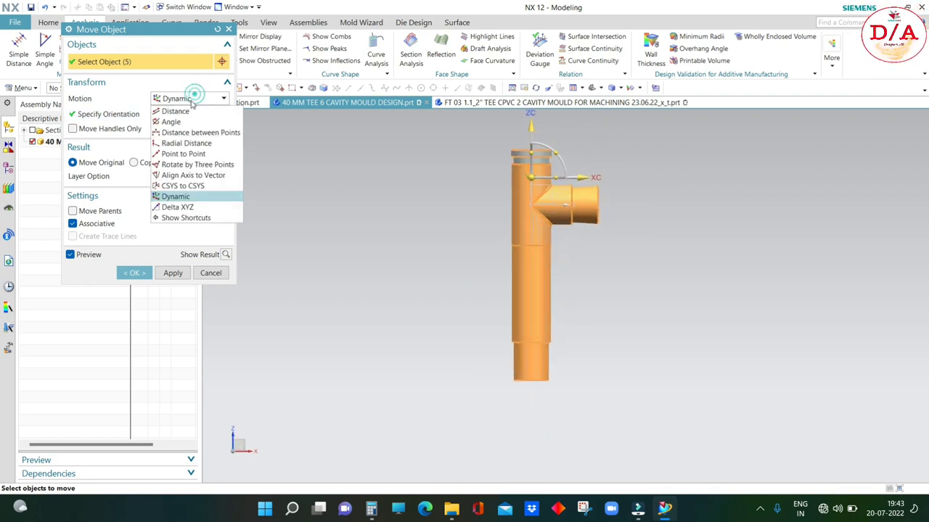
click(181, 108)
click(593, 296)
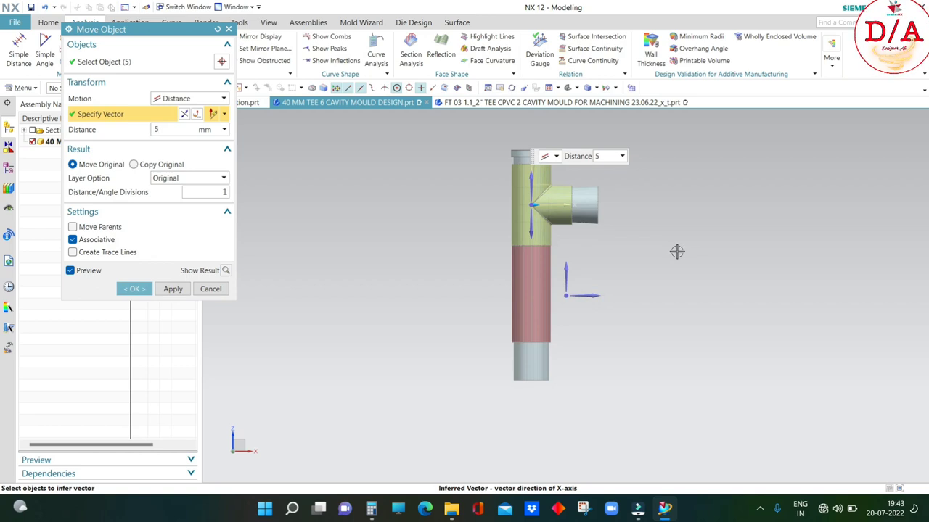
text(0)
key(Return)
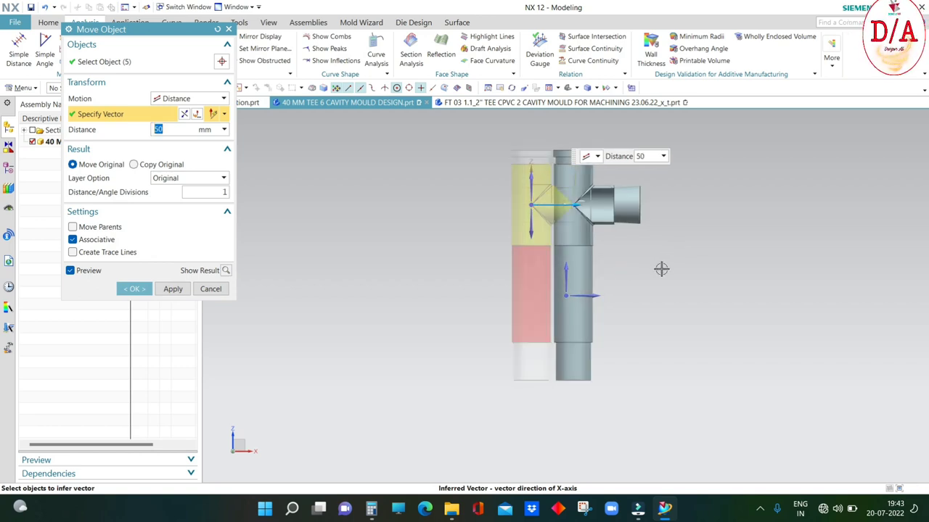
click(138, 290)
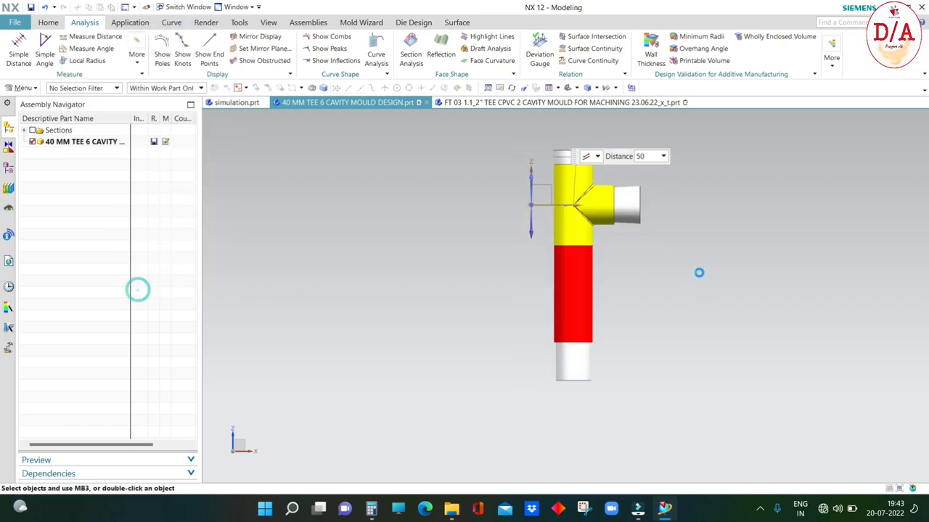
mouse_move(595, 305)
middle_down()
mouse_move(695, 311)
mouse_move(628, 275)
middle_up()
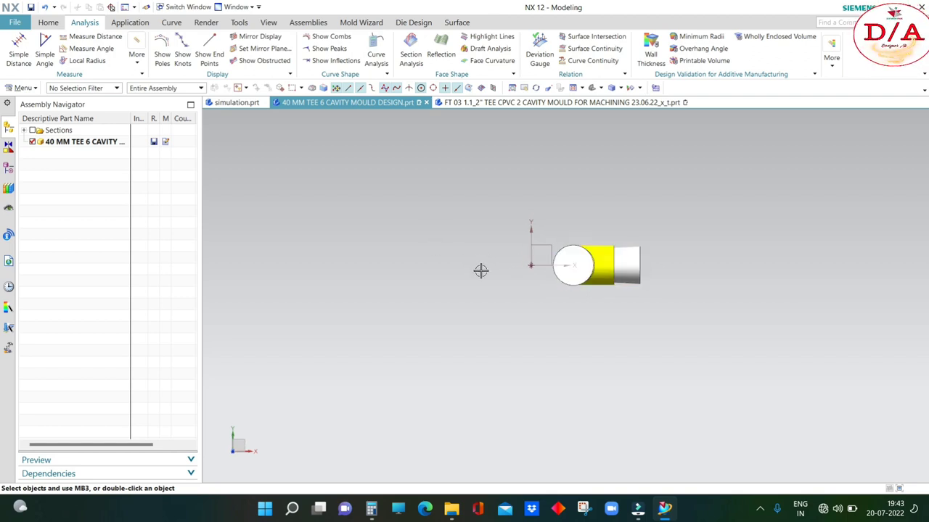
Step: Measure the simple distance from the WCS origin to the vertical cylinder: 26.6841 mm
mouse_move(554, 265)
middle_down()
mouse_move(649, 265)
mouse_move(416, 189)
middle_up()
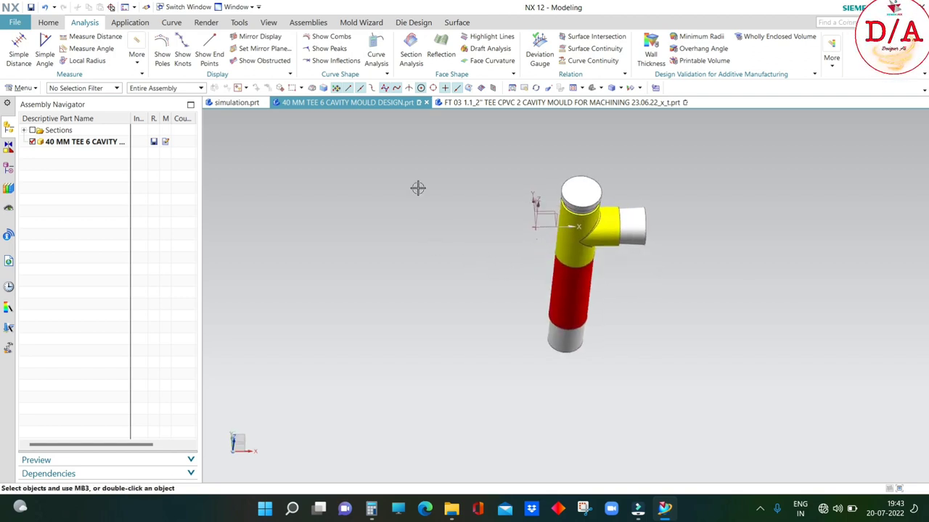
click(19, 47)
scroll(531, 208, up, 3)
middle_drag(551, 217, 531, 208)
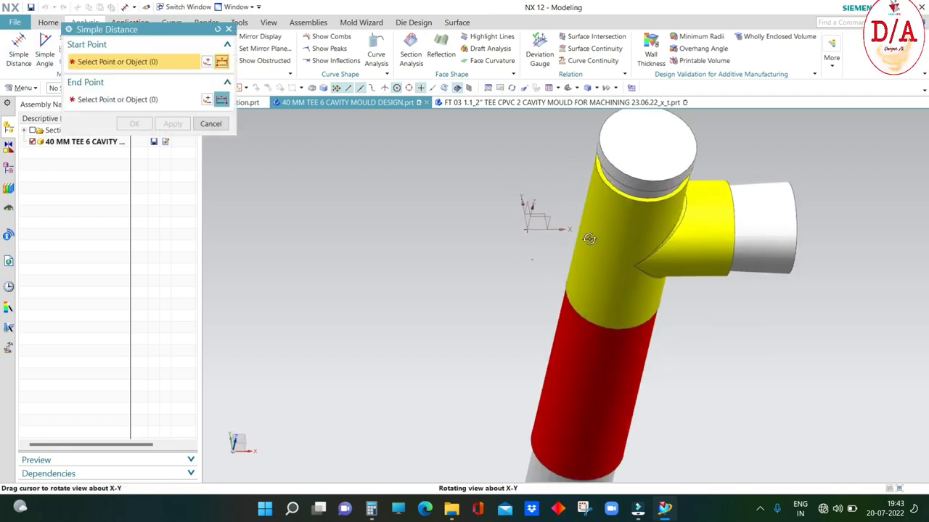
click(531, 208)
click(617, 276)
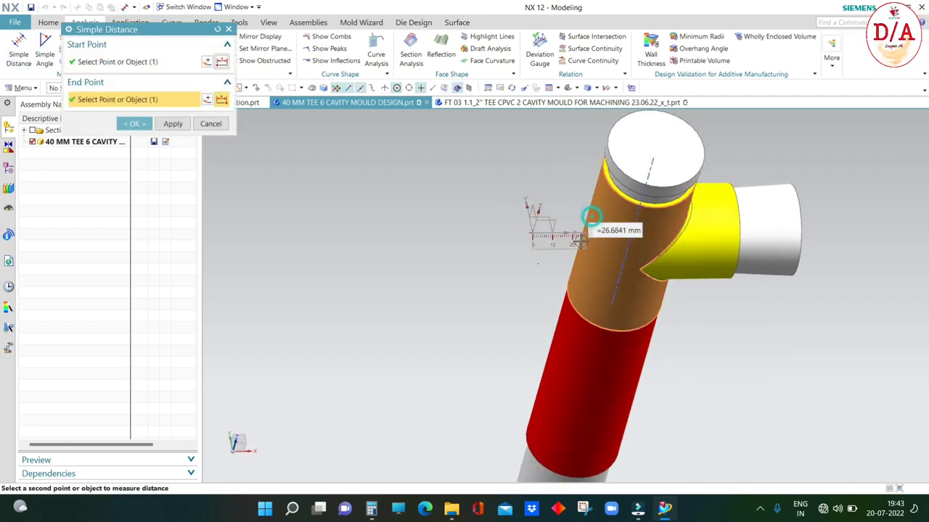
scroll(747, 275, down, 2)
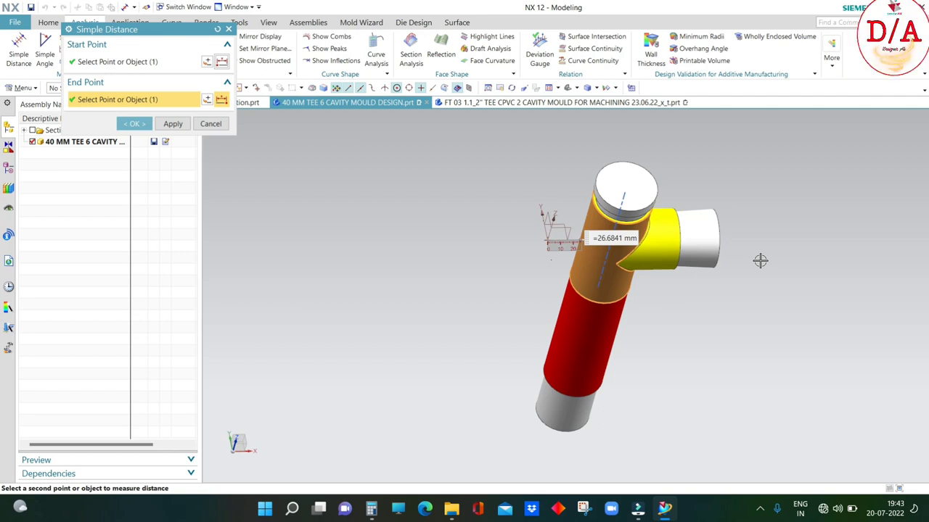
Step: Close the measurement and orbit the tee through top, front and oblique views
mouse_move(713, 287)
middle_down()
mouse_move(733, 265)
mouse_move(769, 272)
mouse_move(572, 347)
middle_up()
key(Escape)
key(F8)
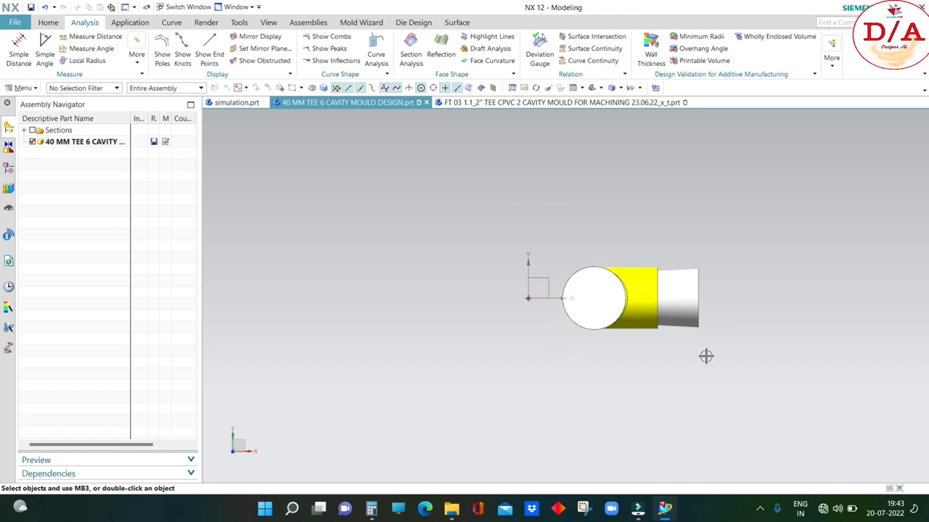
mouse_move(747, 328)
middle_down()
mouse_move(741, 255)
mouse_move(766, 295)
mouse_move(486, 275)
middle_up()
mouse_move(479, 328)
middle_down()
mouse_move(715, 346)
mouse_move(599, 349)
mouse_move(680, 315)
mouse_move(684, 164)
middle_up()
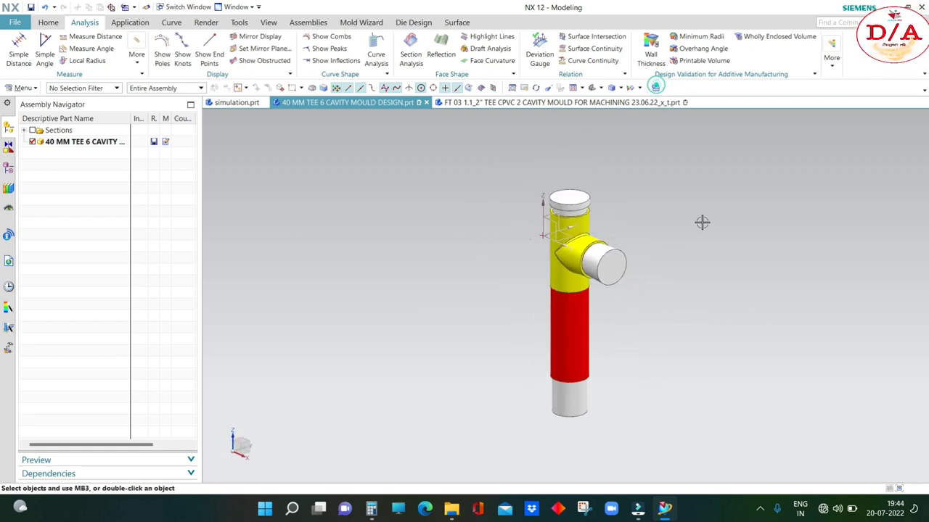
Step: Create and finish an empty sketch on the datum CSYS horizontal plane, then show the front view
click(49, 22)
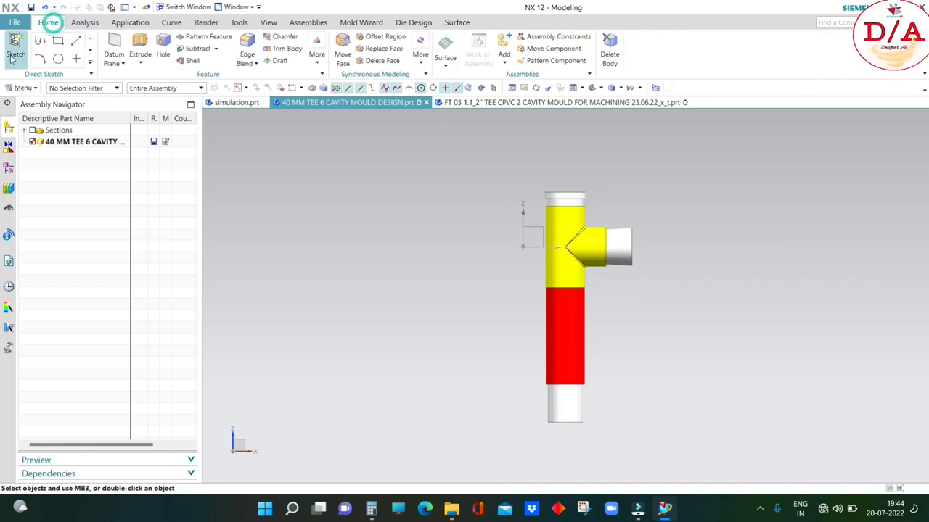
middle_drag(773, 266, 756, 271)
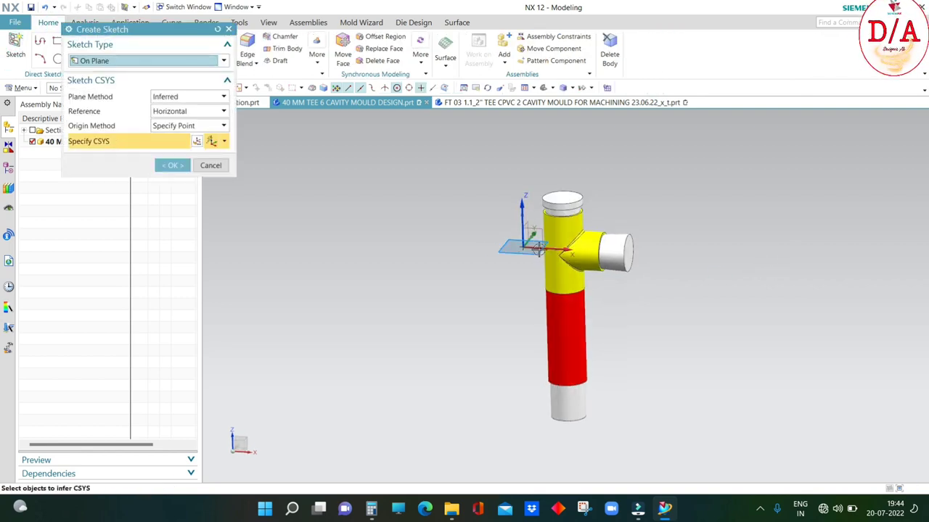
click(541, 231)
click(170, 166)
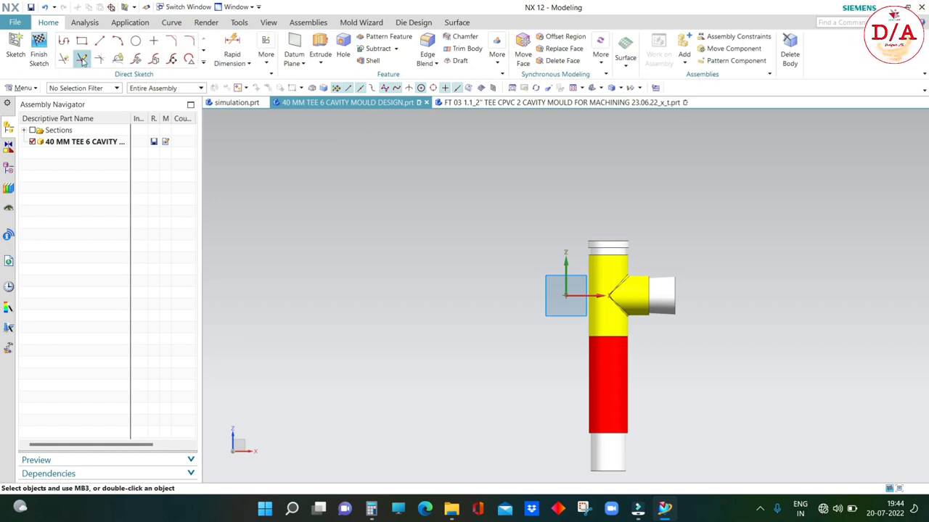
click(81, 40)
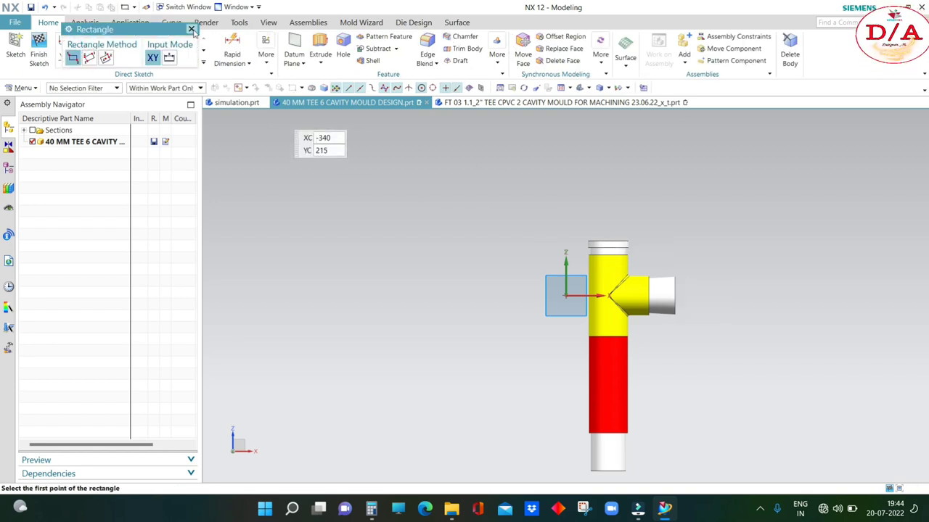
key(Escape)
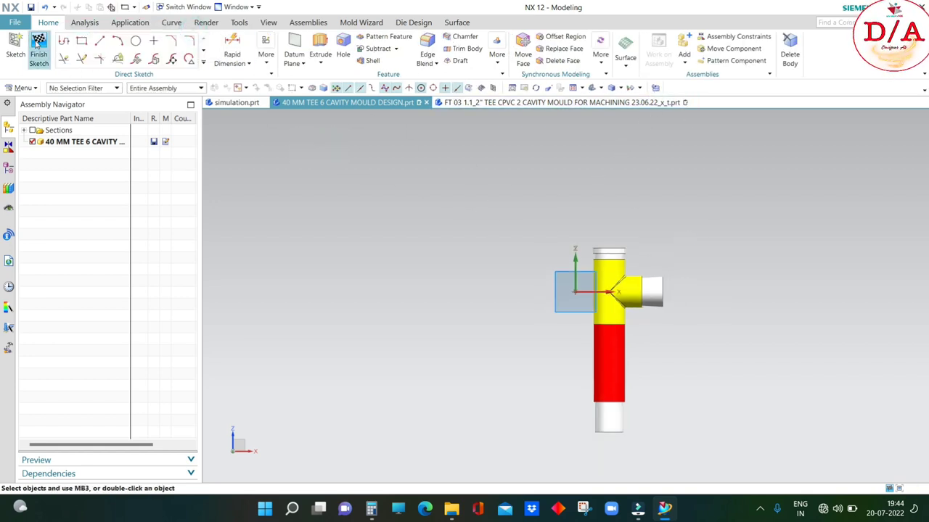
click(39, 56)
middle_drag(815, 471, 722, 325)
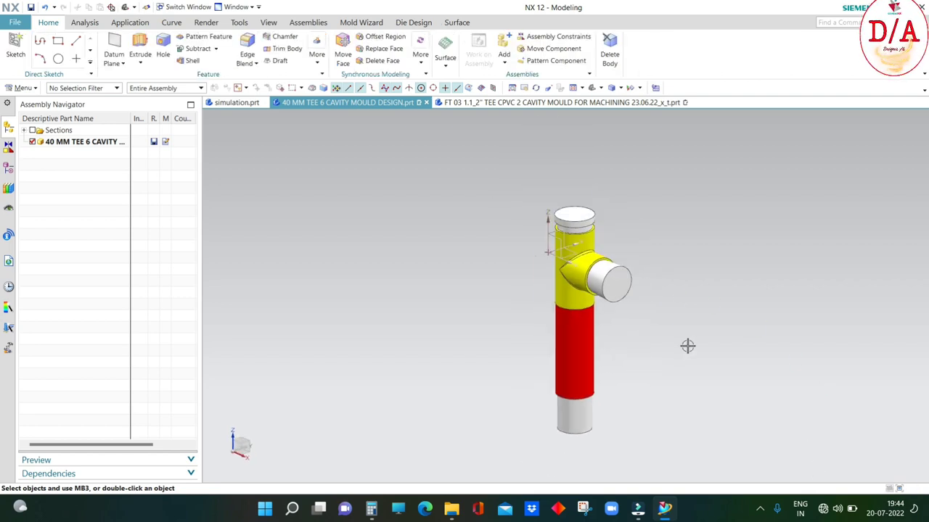
key(ctrl+alt+f)
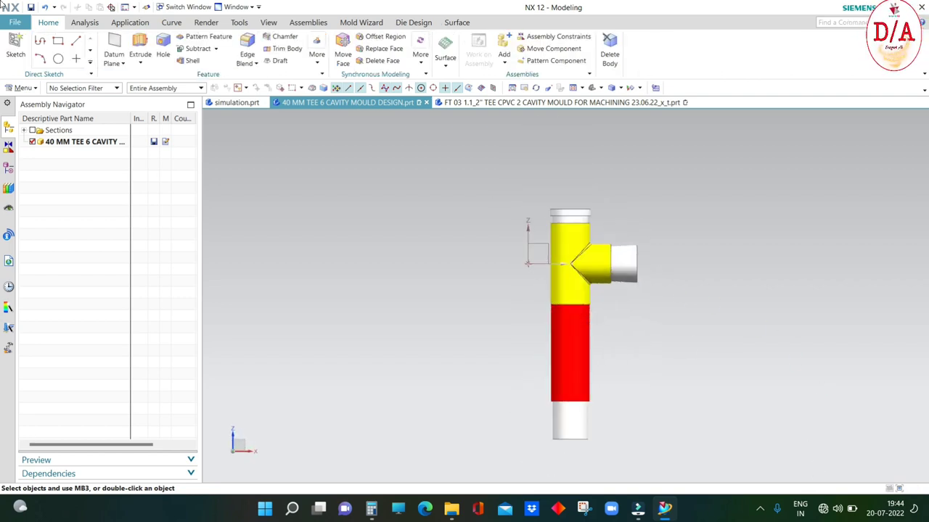
Step: Make Move Object (36) the current feature in the Part Navigator
click(13, 168)
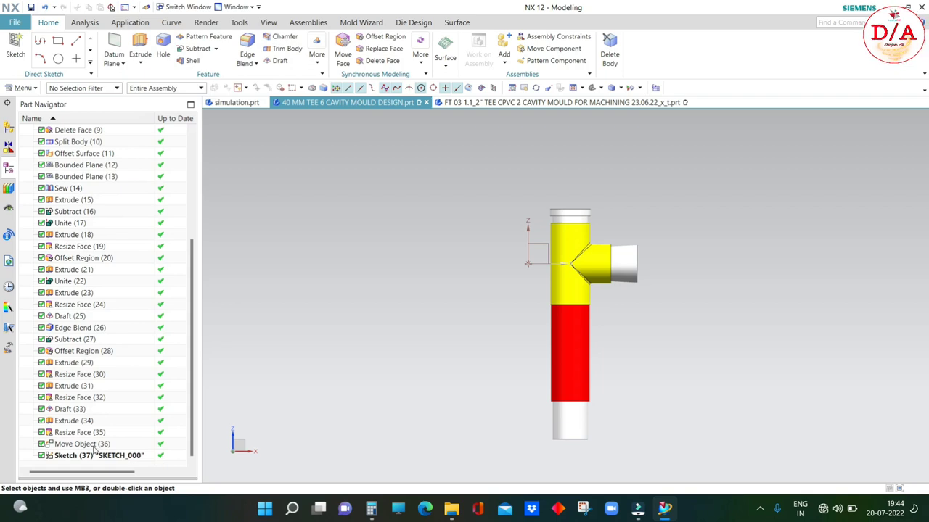
right_click(93, 446)
click(158, 327)
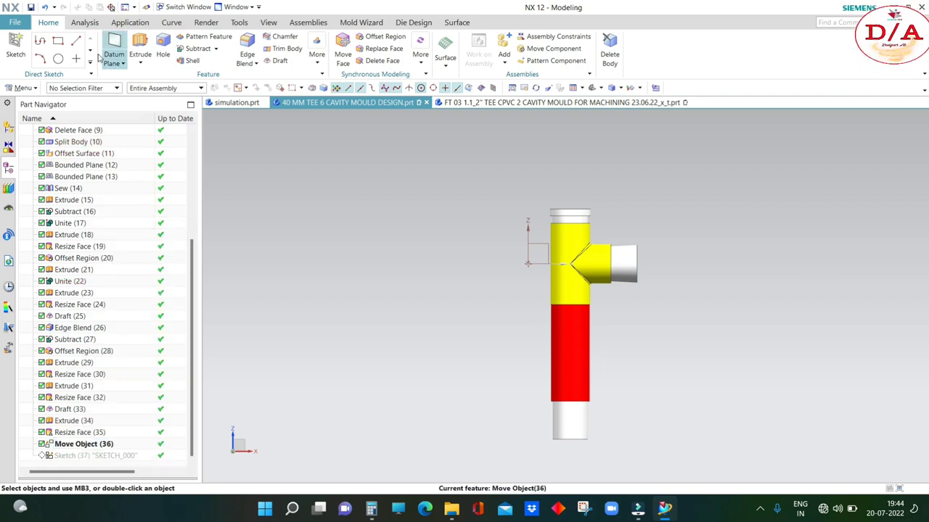
Step: Measure the simple distance from the origin to the branch end face
click(84, 21)
click(19, 54)
mouse_move(394, 199)
middle_down()
mouse_move(682, 238)
mouse_move(551, 253)
middle_up()
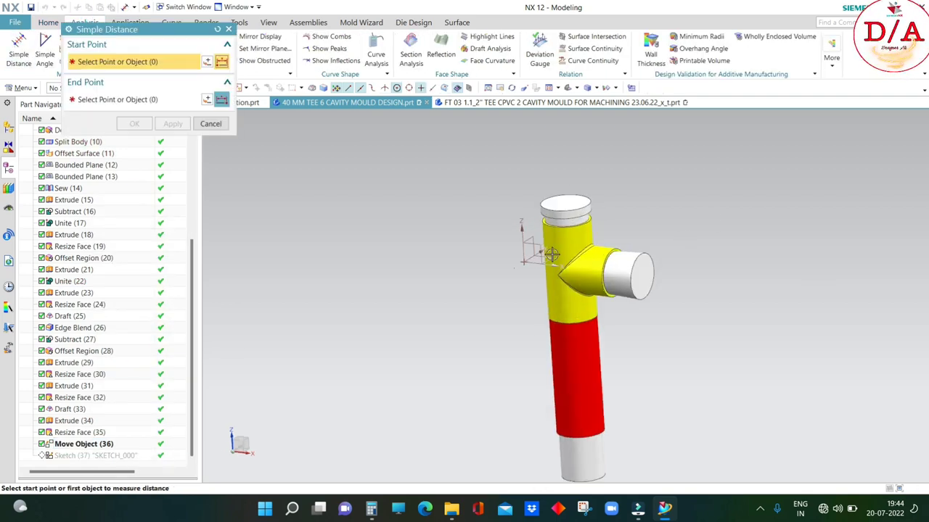
scroll(551, 254, up, 2)
click(506, 269)
click(688, 286)
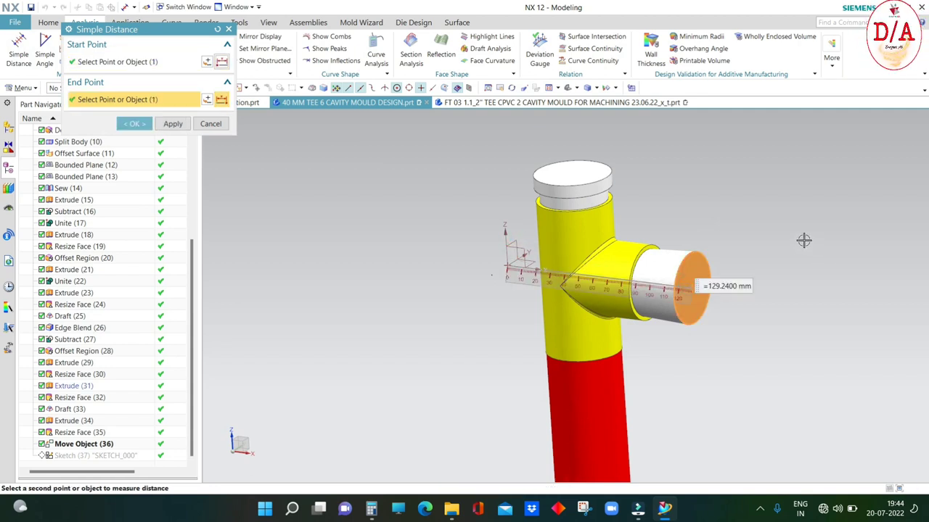
middle_click(792, 240)
Step: Measure 31 mm along the white branch core, then re-measure origin to branch end
click(19, 54)
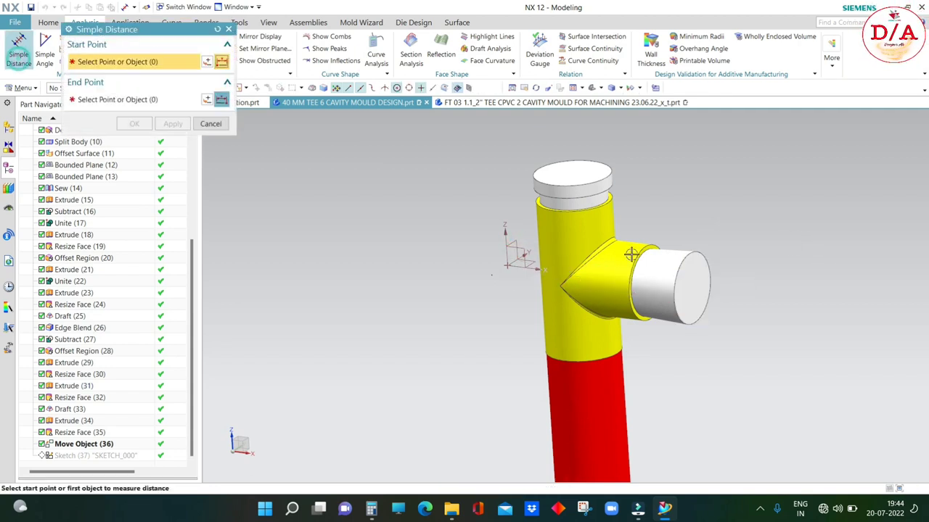
scroll(700, 267, up, 3)
click(700, 267)
scroll(602, 222, up, 3)
click(621, 210)
scroll(620, 214, down, 4)
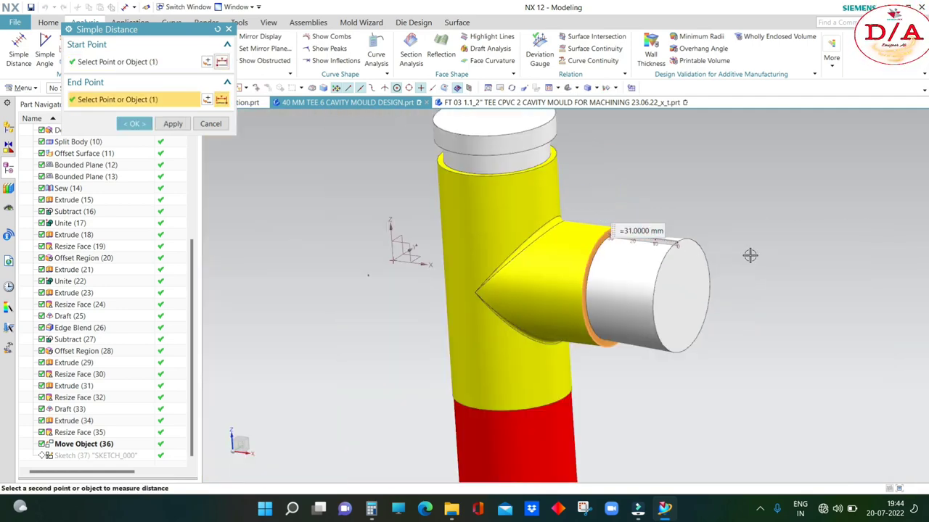
scroll(586, 287, down, 1)
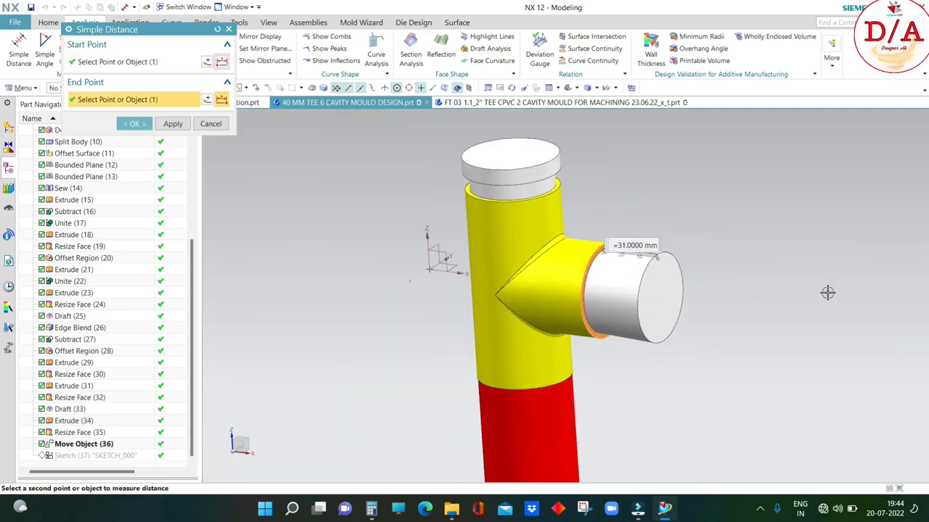
middle_click(174, 133)
click(19, 54)
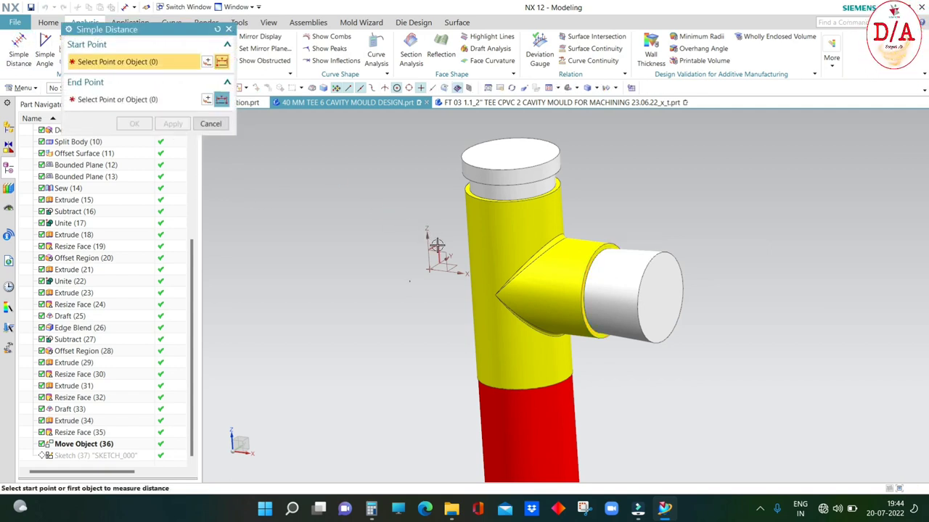
click(428, 269)
click(656, 291)
Step: Measure the projected distance along X from the origin to the branch end face
middle_click(812, 316)
middle_drag(471, 218, 490, 225)
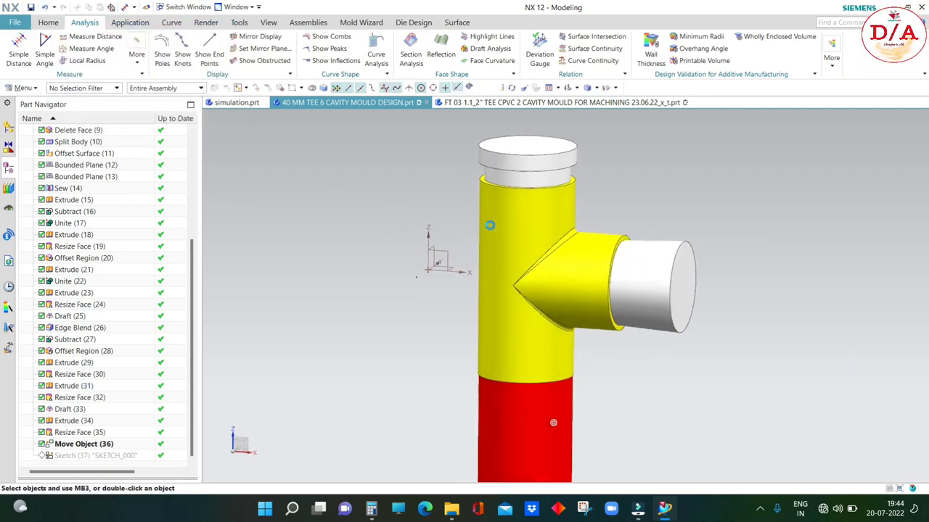
key(F8)
click(90, 36)
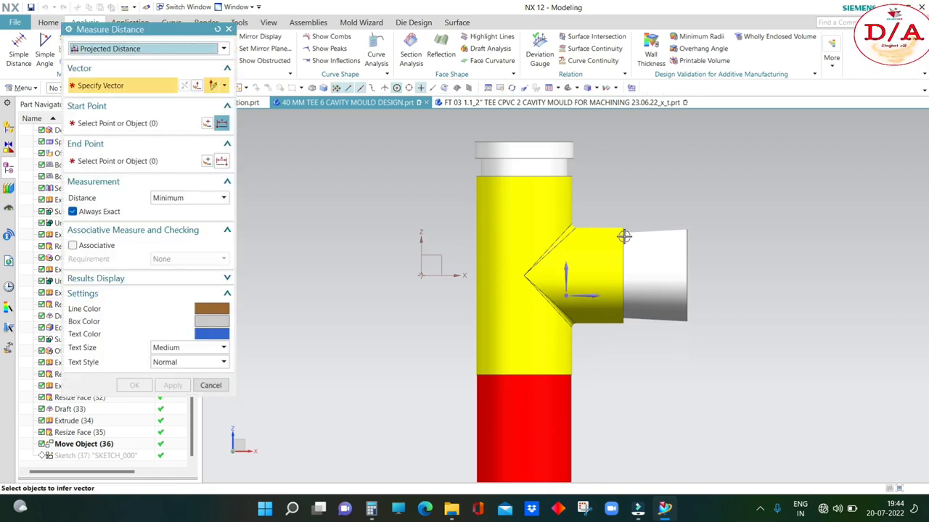
click(446, 275)
click(421, 236)
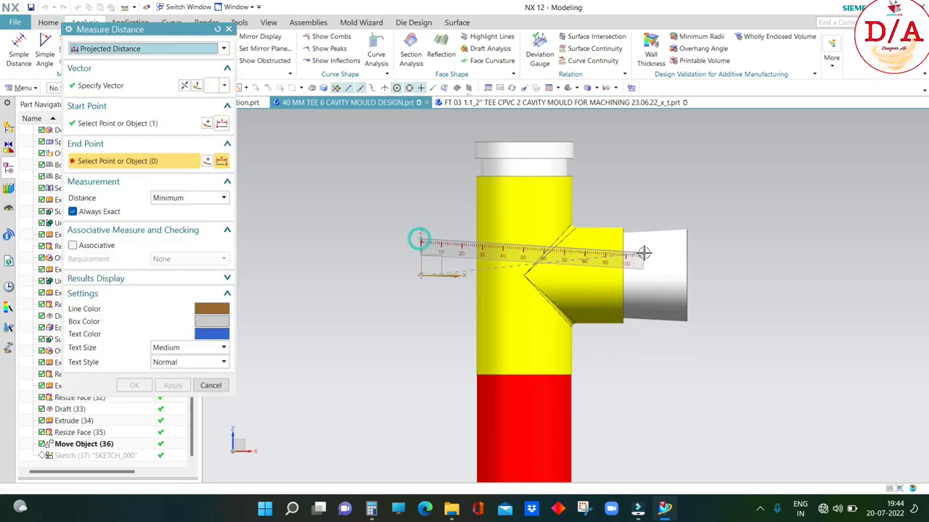
middle_drag(643, 253, 656, 269)
click(656, 269)
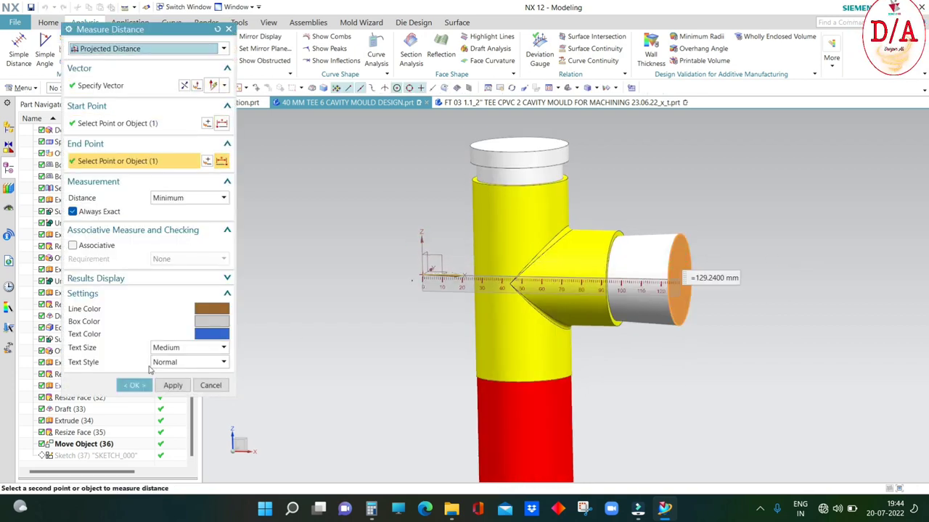
Step: Show the information window, copy the 129.24 mm value, and close the measurement
click(115, 278)
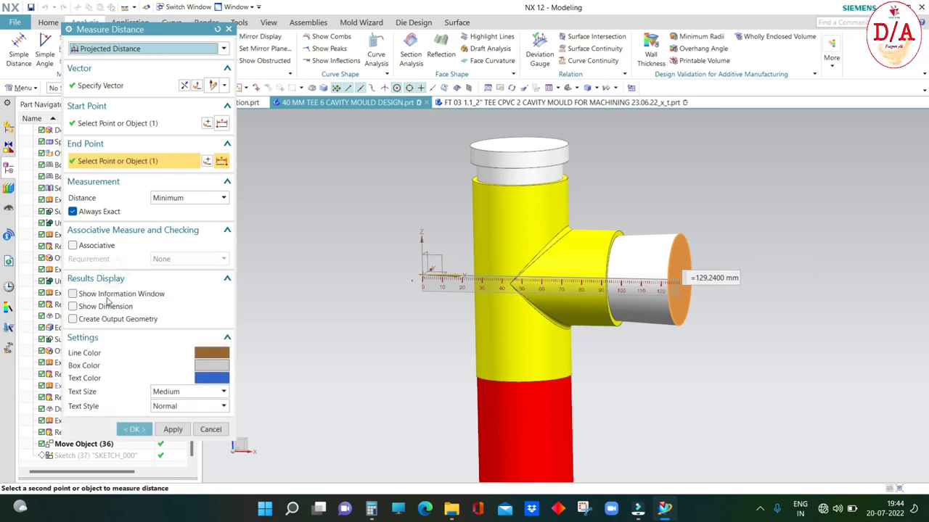
click(108, 294)
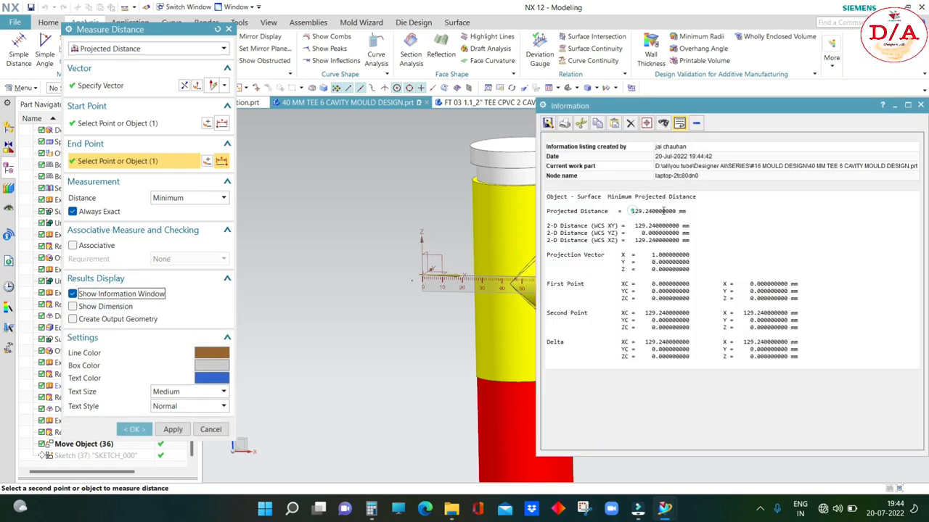
drag(631, 212, 684, 210)
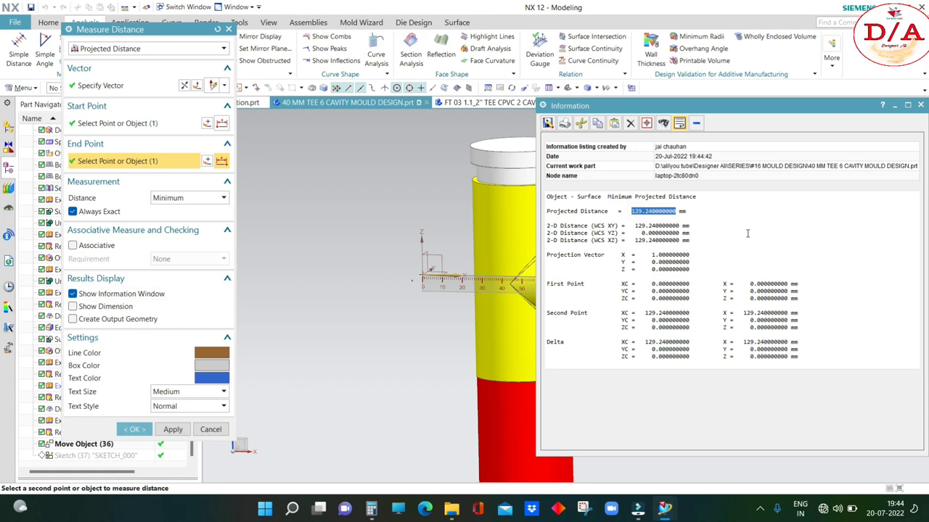
click(655, 249)
middle_click(655, 249)
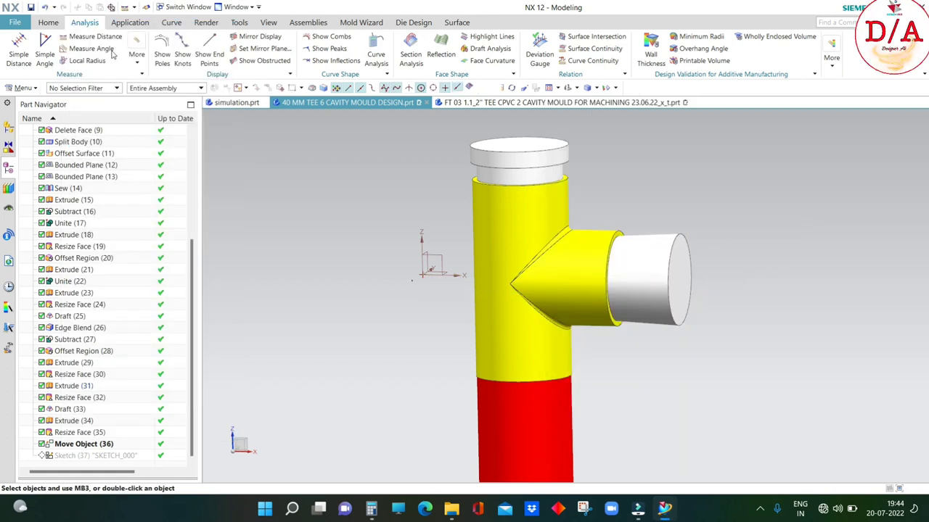
scroll(385, 35, up, 1)
Step: Offset the branch end face with Offset Region by 129.24-125
click(384, 38)
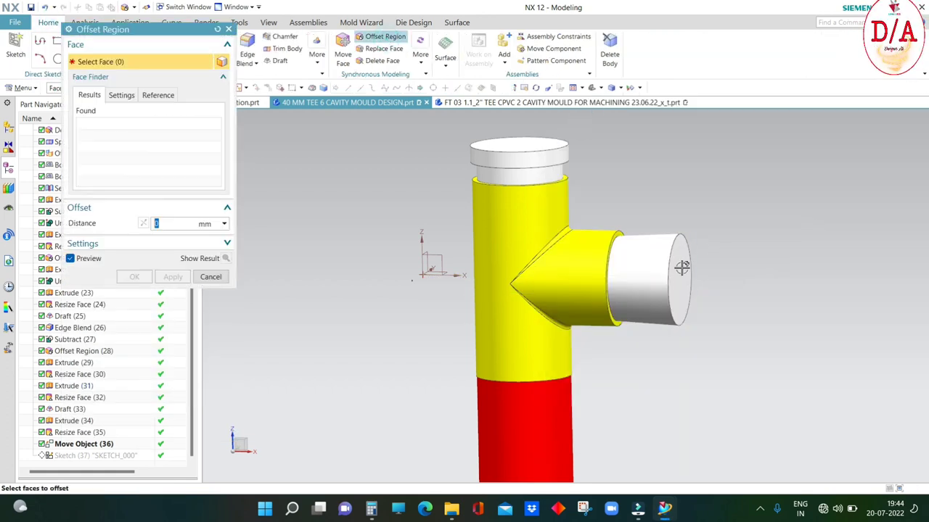
click(679, 279)
click(174, 224)
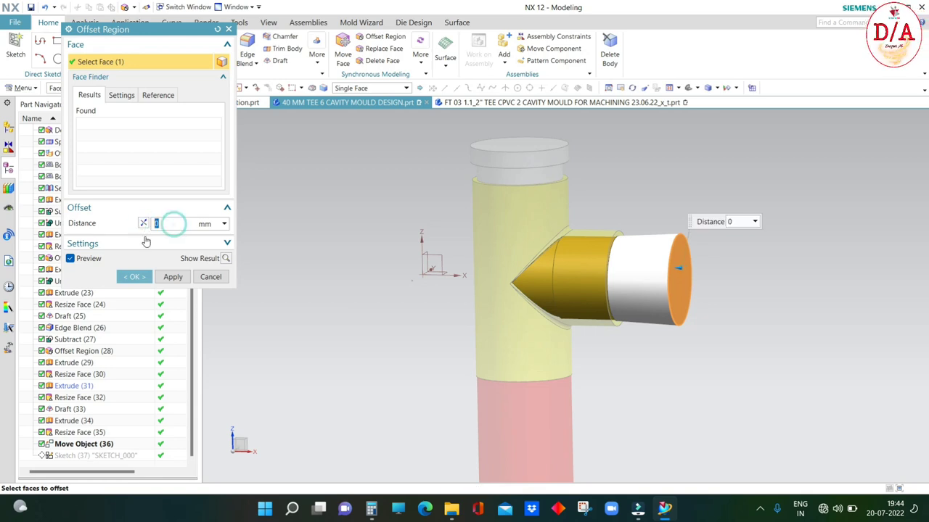
text(129.24)
key(Return)
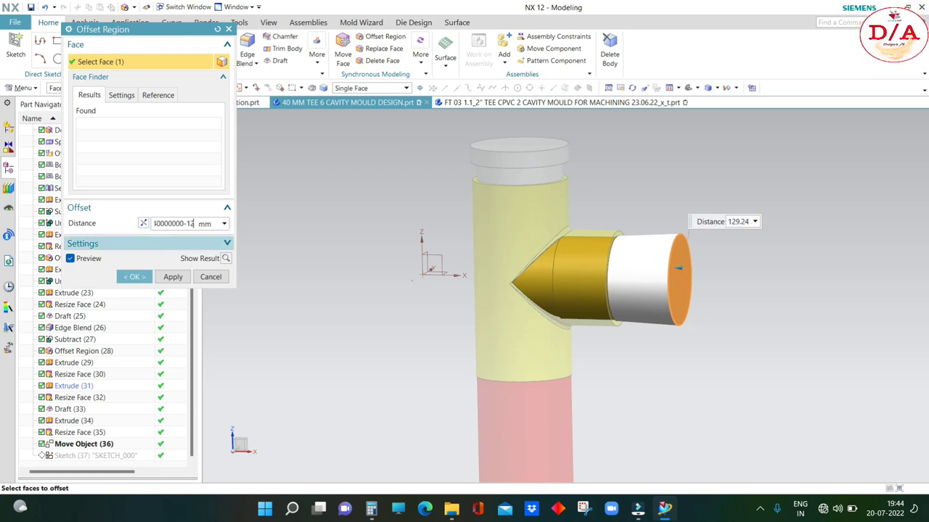
click(143, 277)
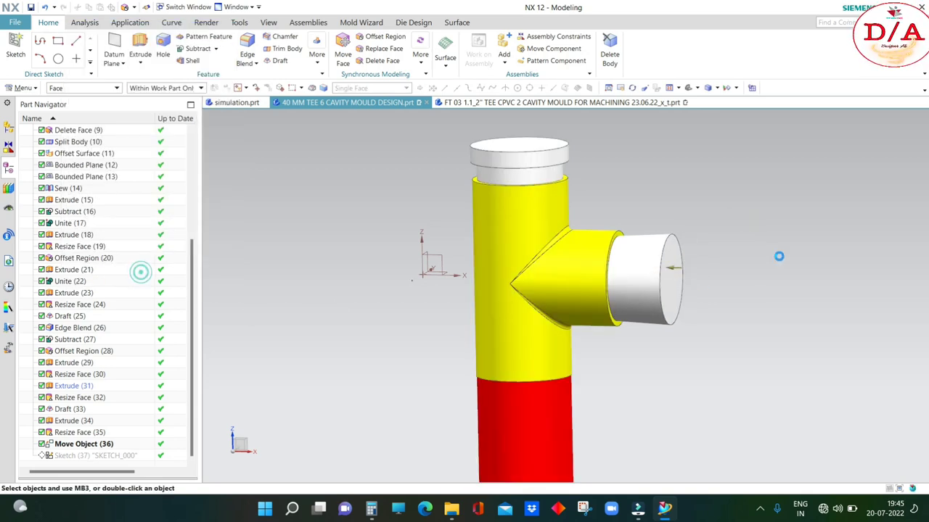
Step: Verify the branch end face now measures 125 mm from the origin
click(89, 21)
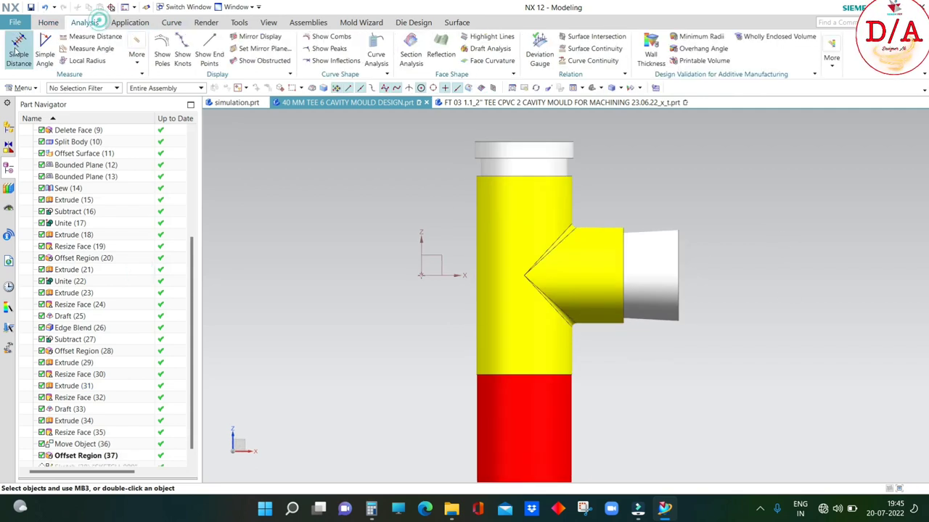
middle_drag(433, 211, 432, 249)
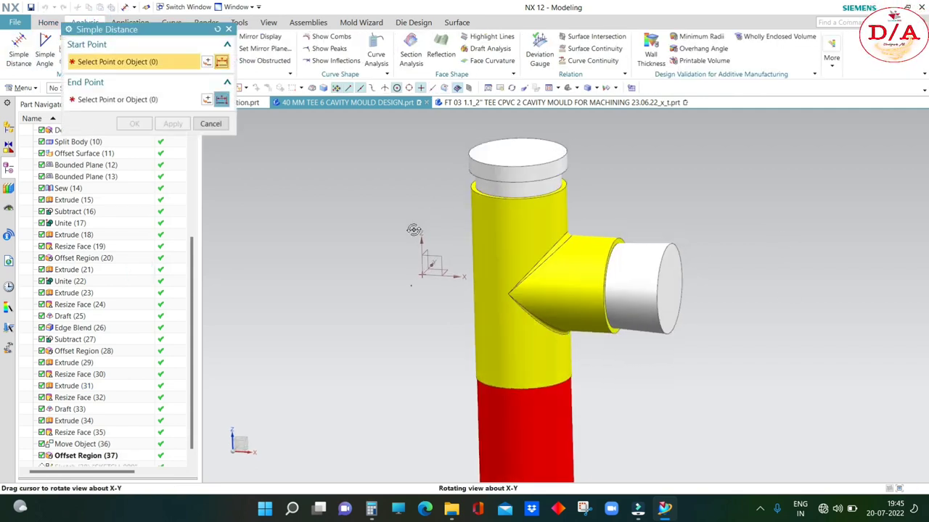
click(664, 269)
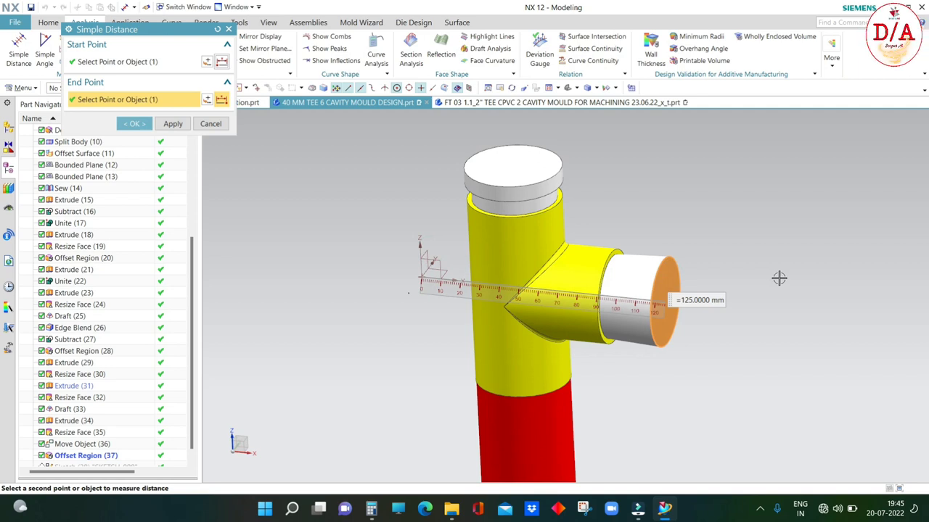
key(Escape)
click(47, 22)
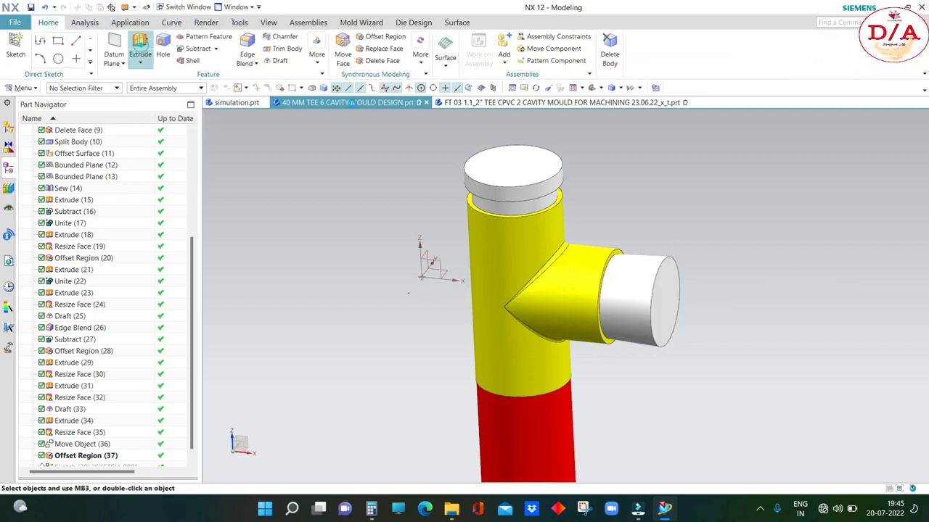
Step: Extrude the side-branch end edge 10 mm with a 3 mm single-sided offset, united with the tee
click(140, 51)
click(663, 272)
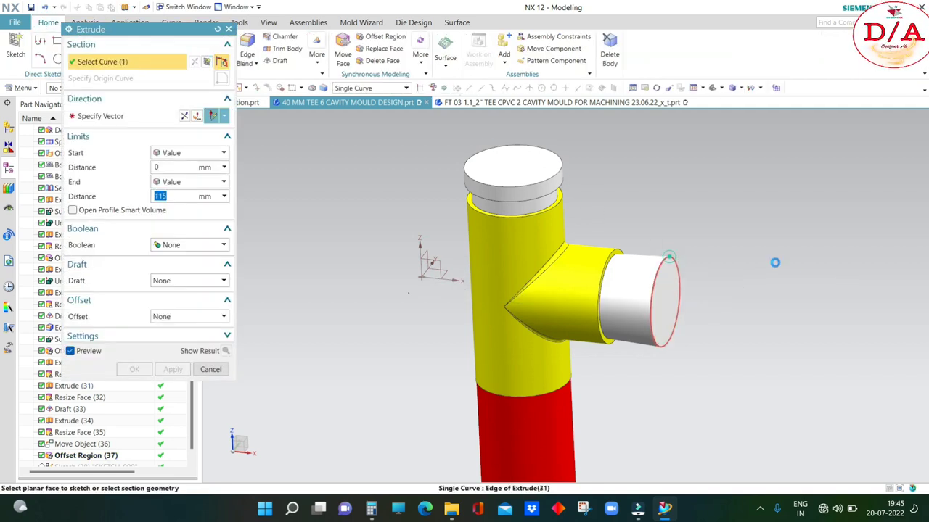
text(10)
key(Return)
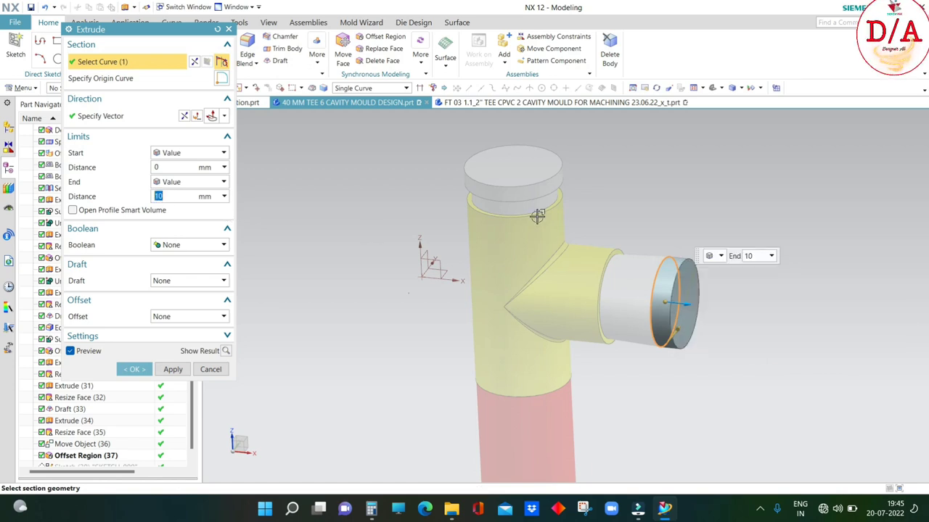
click(211, 116)
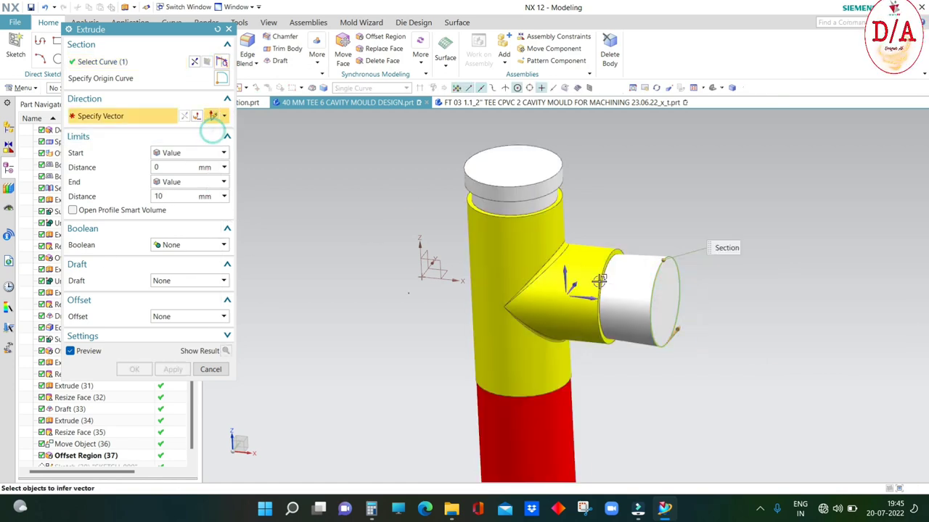
click(595, 297)
click(187, 316)
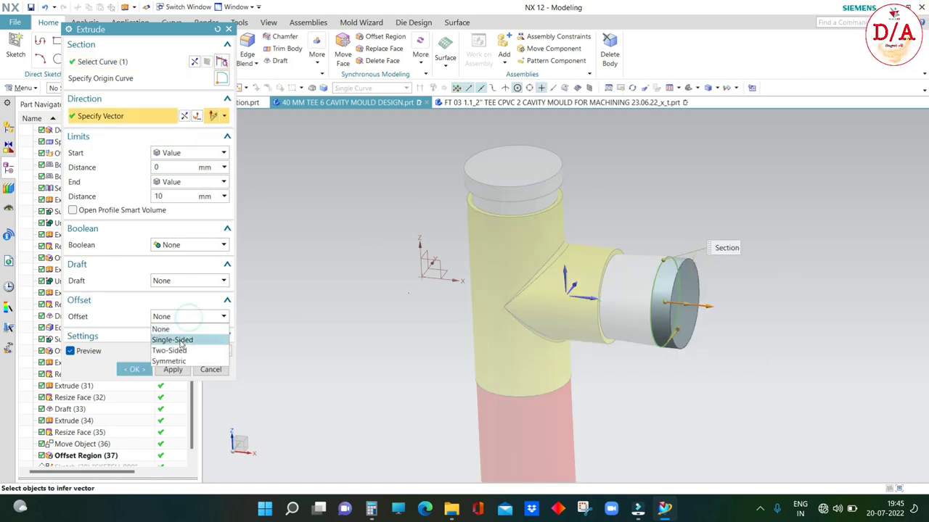
click(181, 338)
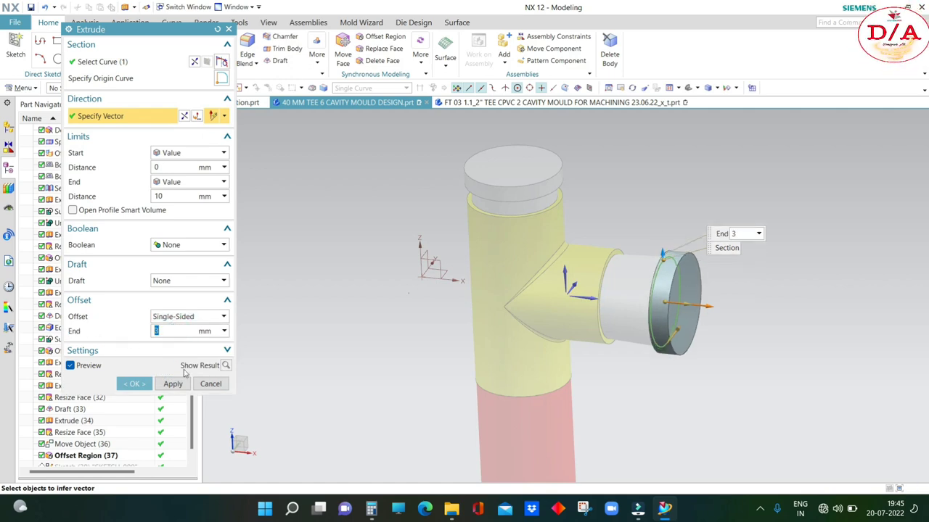
click(190, 245)
click(174, 268)
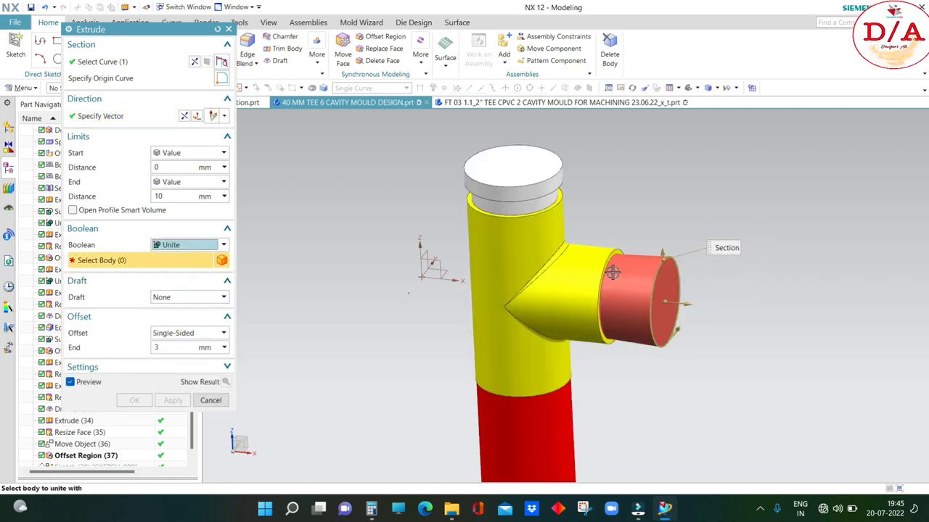
click(134, 400)
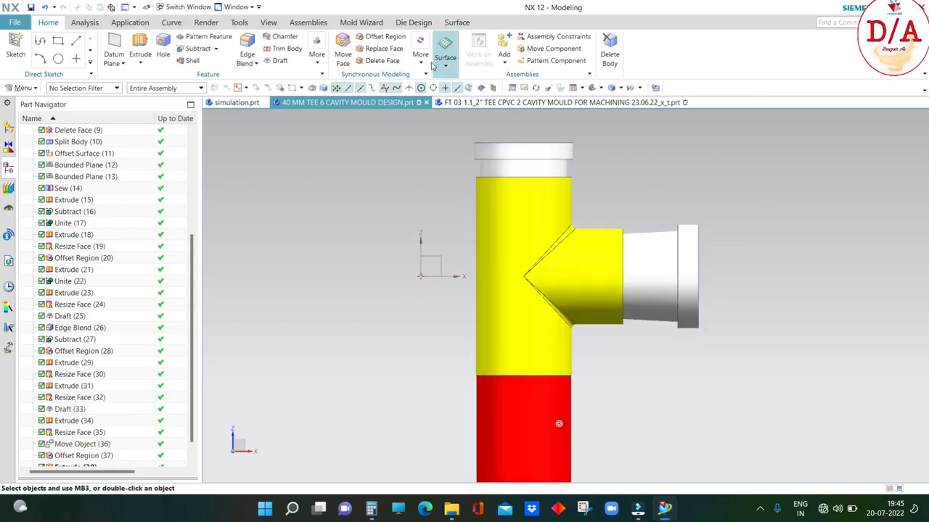
click(420, 54)
click(574, 90)
Step: Resize the side-branch collar's outer face to 50 mm diameter, view from the front, and save
click(685, 268)
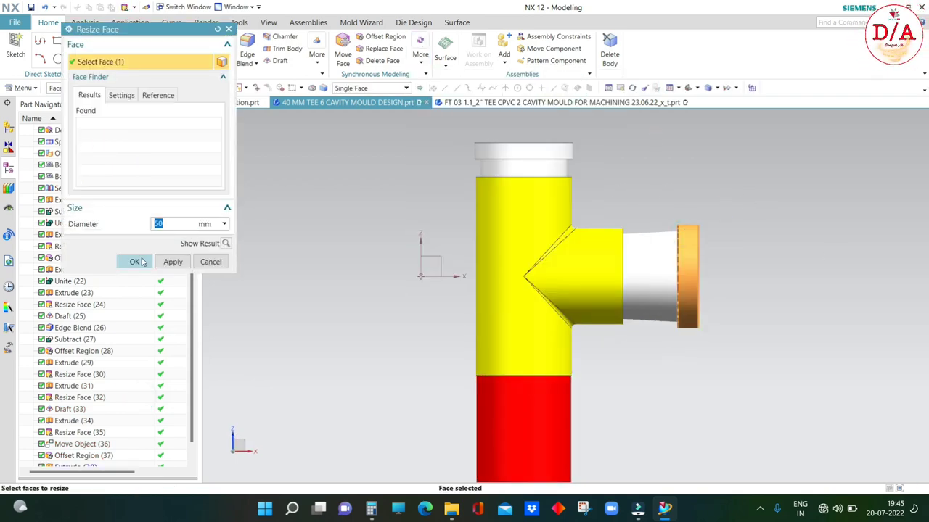
click(138, 262)
mouse_move(752, 247)
middle_down()
mouse_move(788, 278)
mouse_move(684, 244)
mouse_move(776, 262)
mouse_move(725, 283)
middle_up()
scroll(618, 309, down, 3)
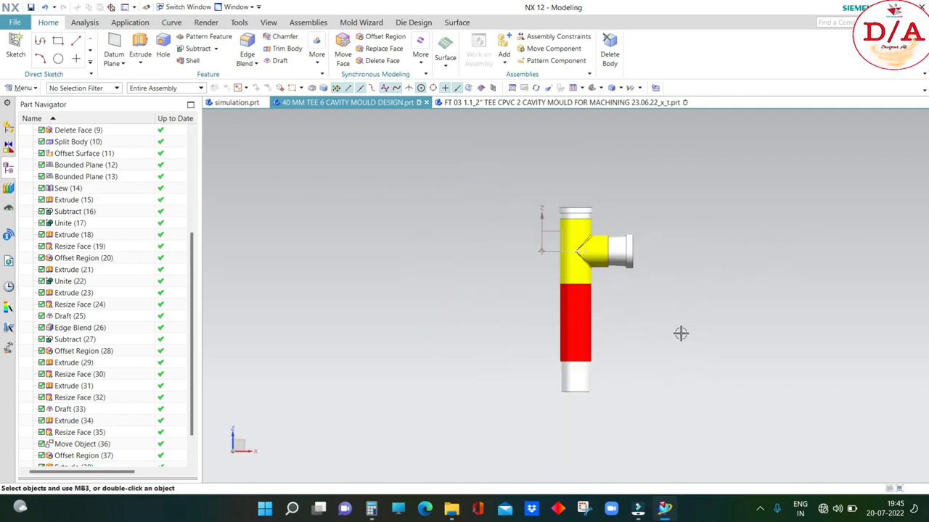
mouse_move(681, 333)
middle_down()
mouse_move(678, 303)
mouse_move(682, 315)
middle_up()
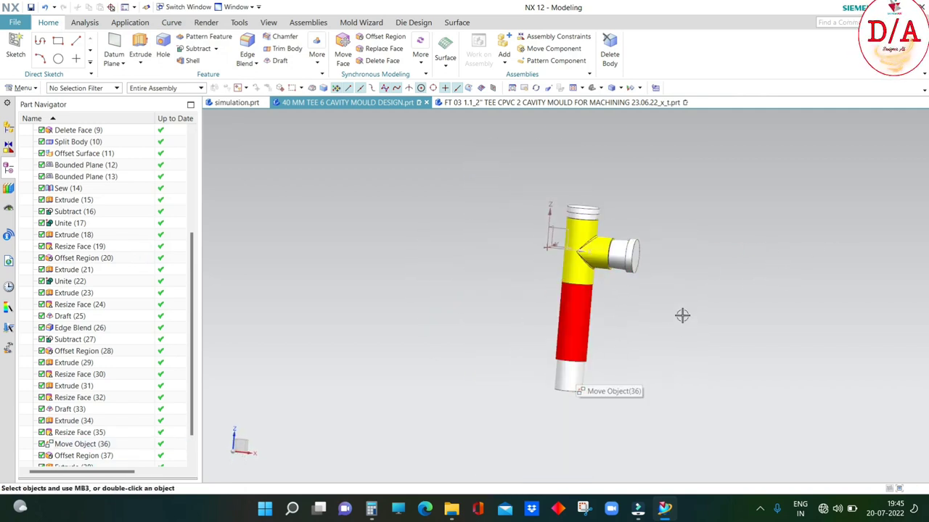
key(F8)
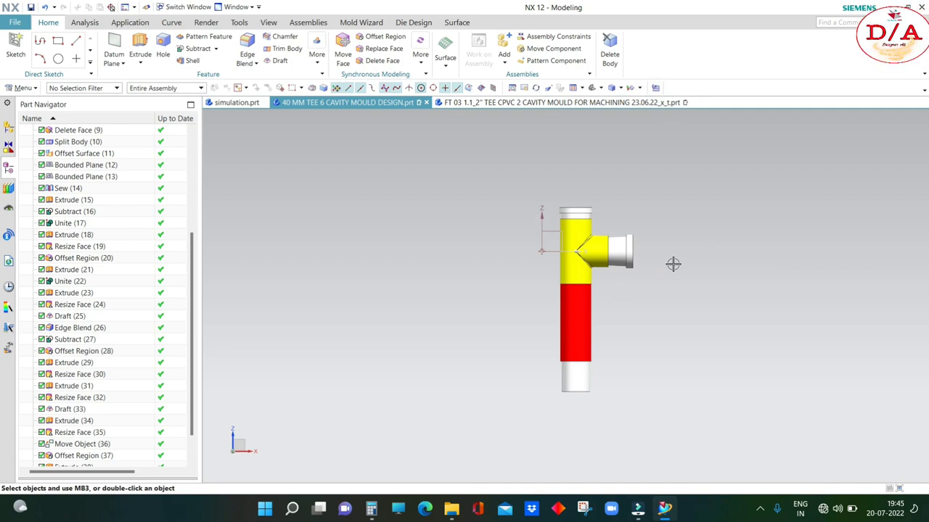
key(ctrl+s)
Step: Select the core's bottom end edge as an extrusion profile directed up the core
click(140, 47)
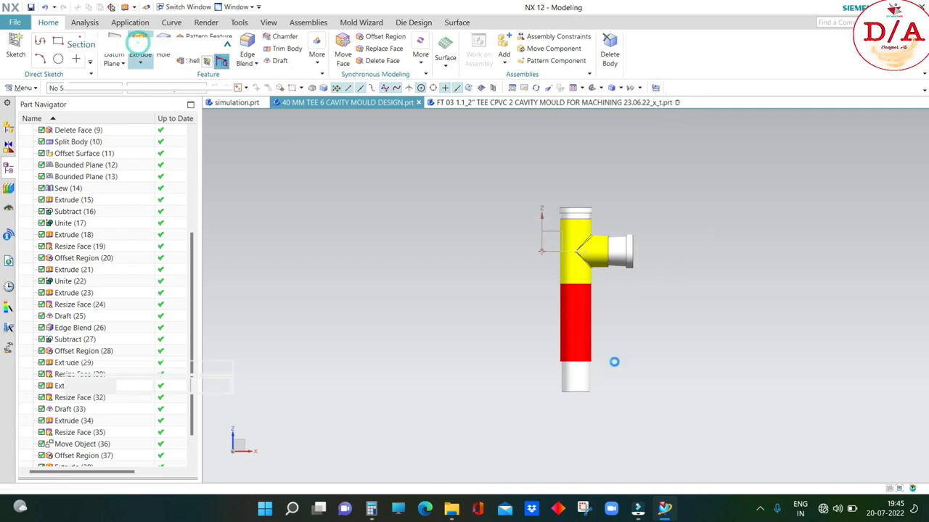
middle_drag(623, 333, 607, 381)
scroll(582, 375, up, 2)
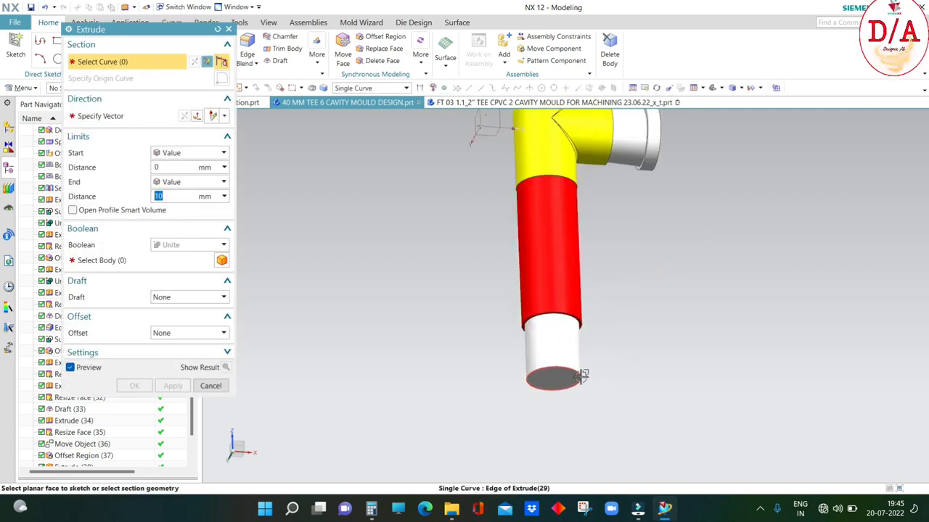
click(580, 377)
click(211, 385)
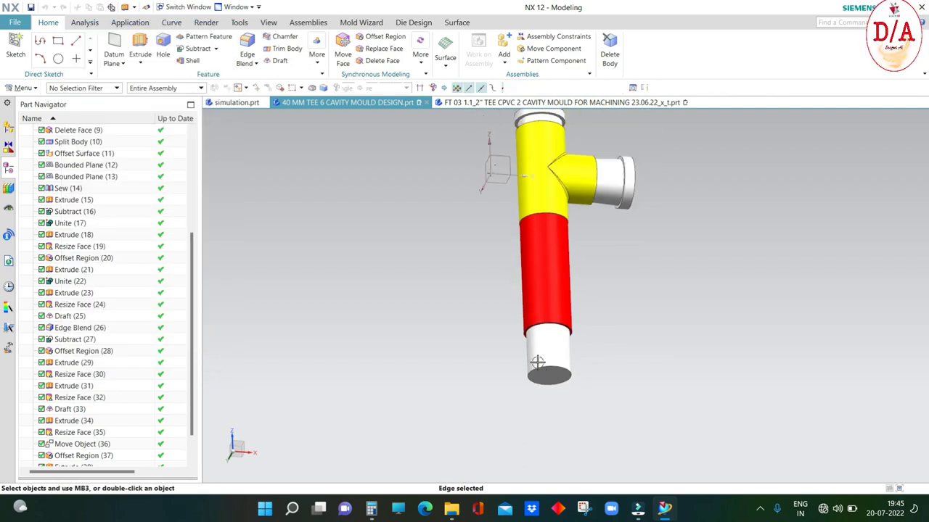
click(136, 38)
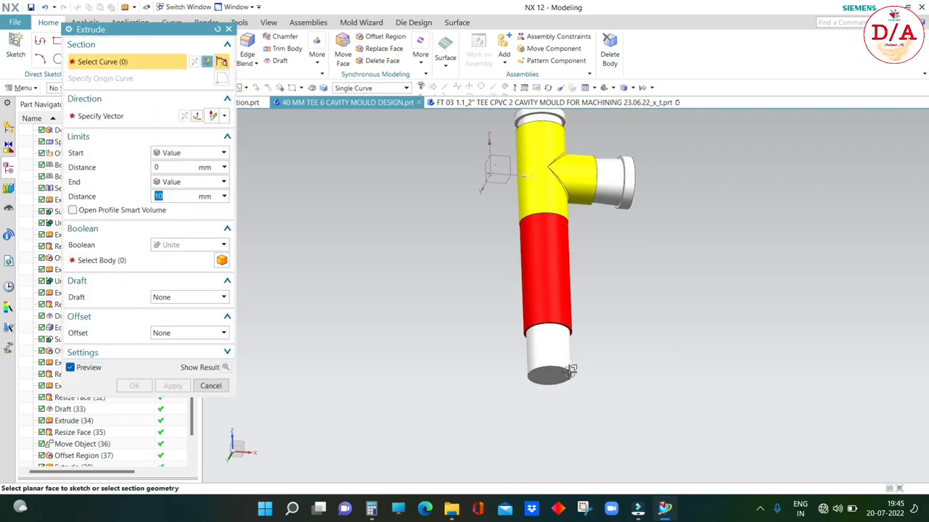
click(530, 379)
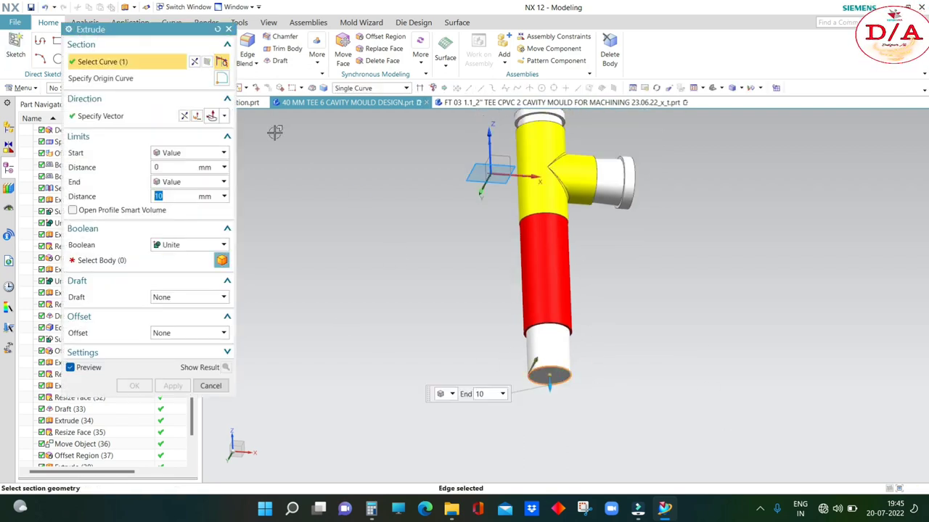
middle_drag(689, 288, 750, 326)
scroll(532, 382, up, 2)
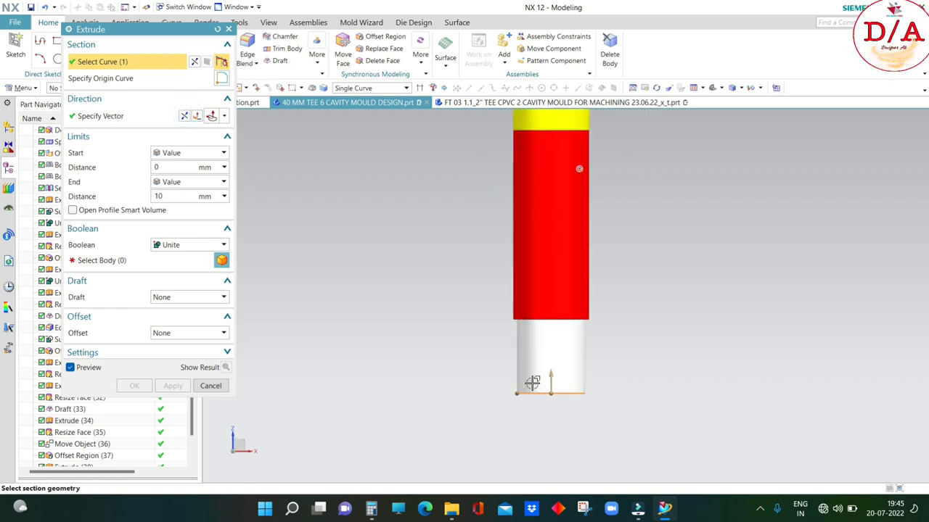
drag(555, 373, 555, 341)
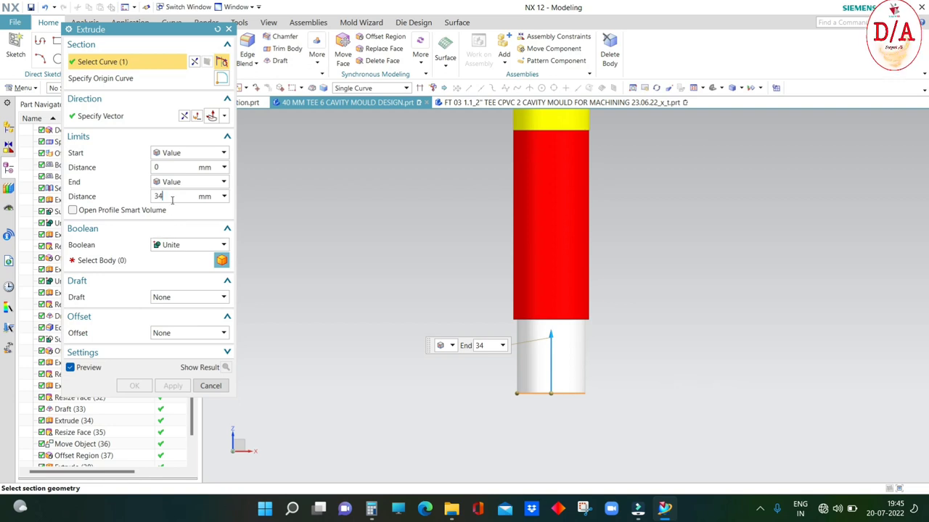
Step: Extrude it 40 mm as a 1.5 mm single-sided offset step united with the core
text(40)
key(Return)
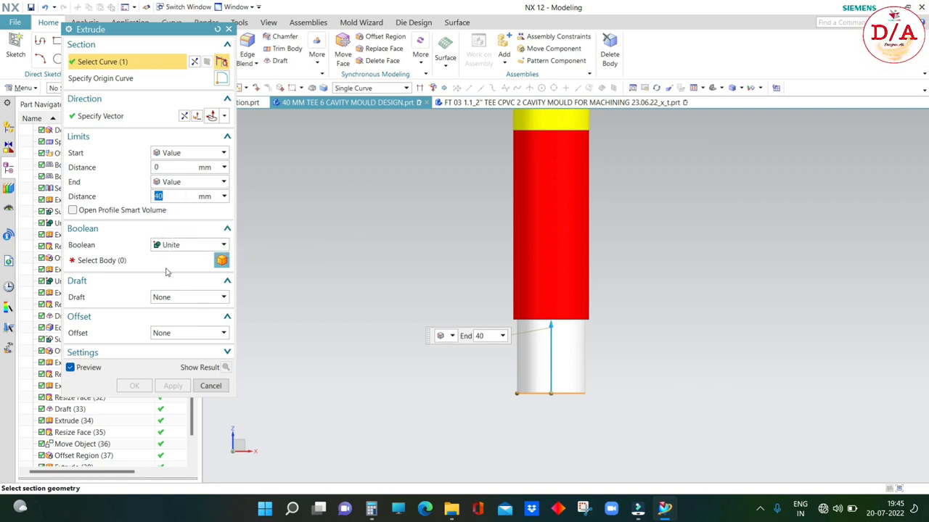
click(165, 270)
click(571, 366)
click(189, 333)
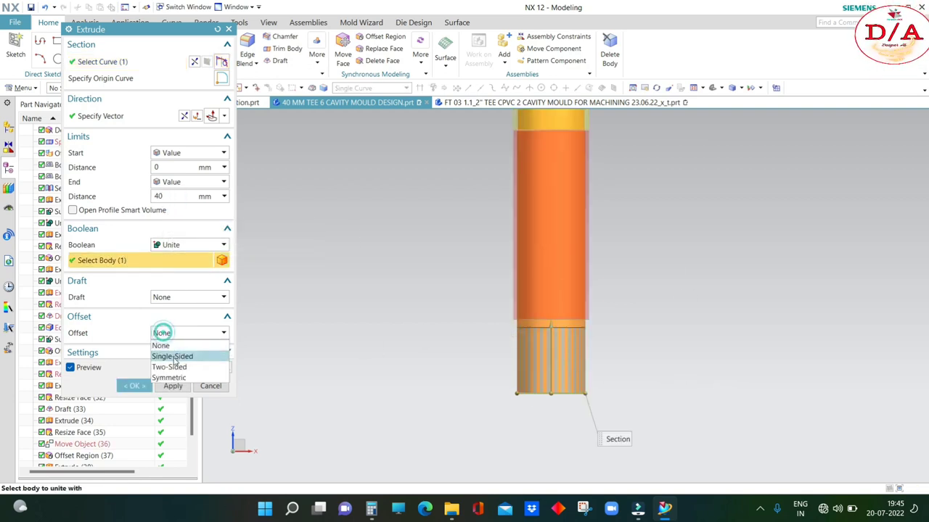
click(174, 354)
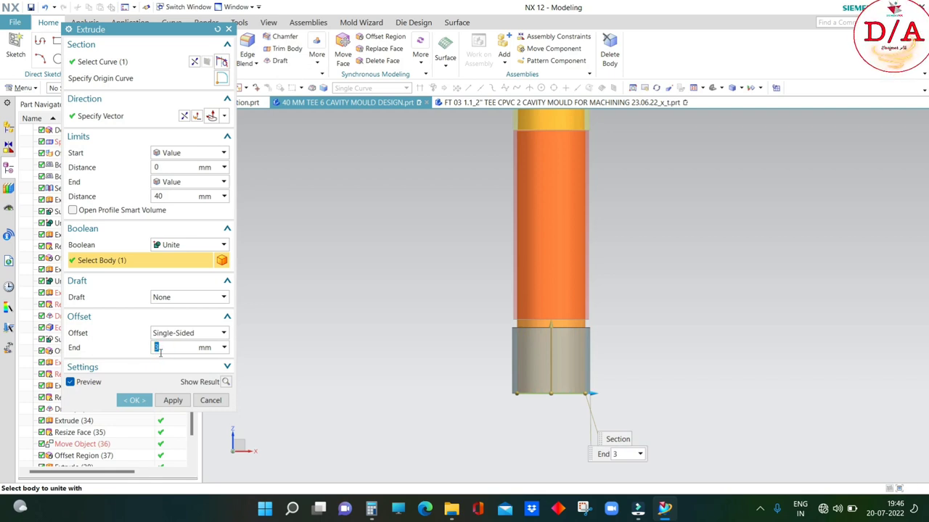
click(180, 406)
Step: Extrude the bottom edge 10 mm as a 3 mm single-sided offset collar united with the core
middle_drag(617, 363, 588, 404)
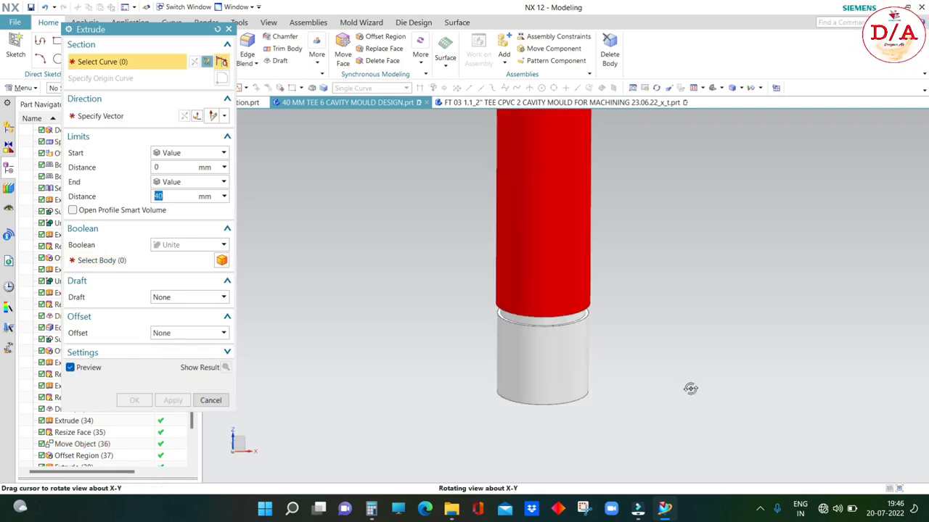
click(588, 401)
text(10)
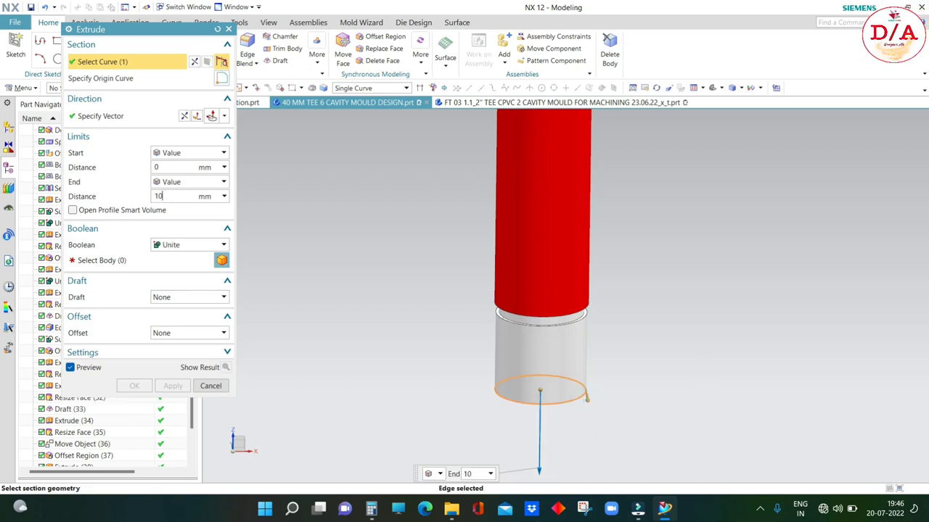
key(Return)
click(185, 259)
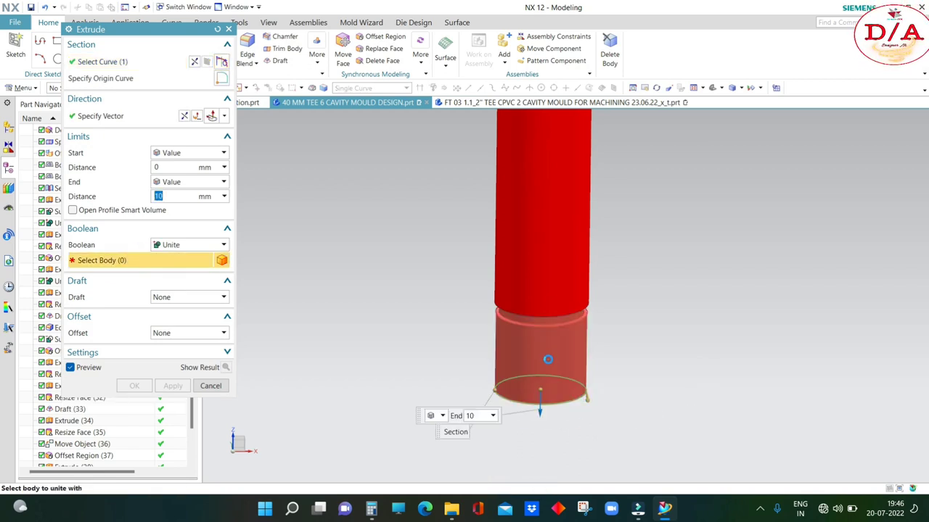
click(507, 268)
click(180, 332)
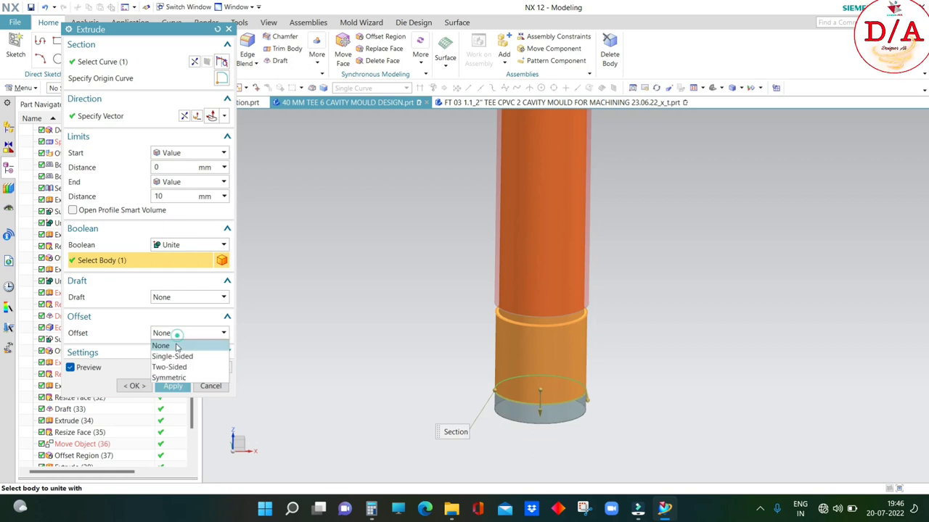
click(176, 354)
text(3)
key(Return)
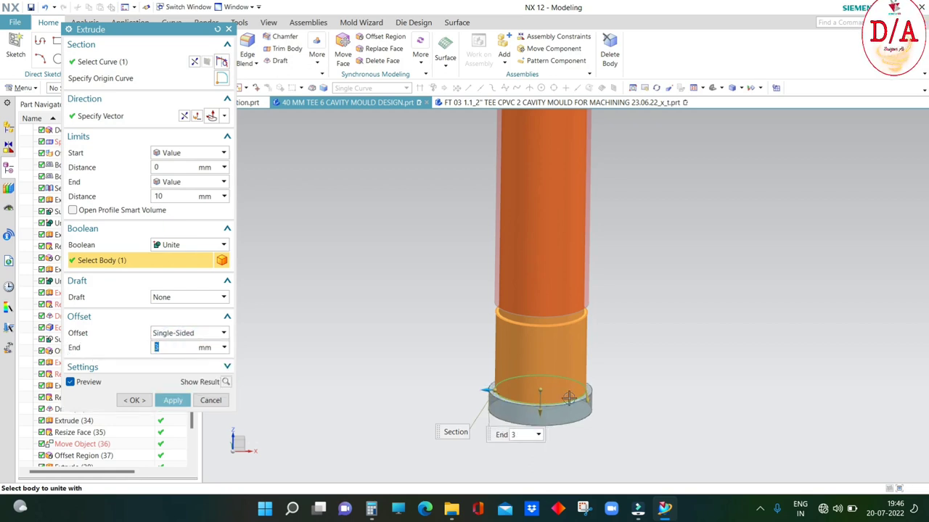
click(134, 400)
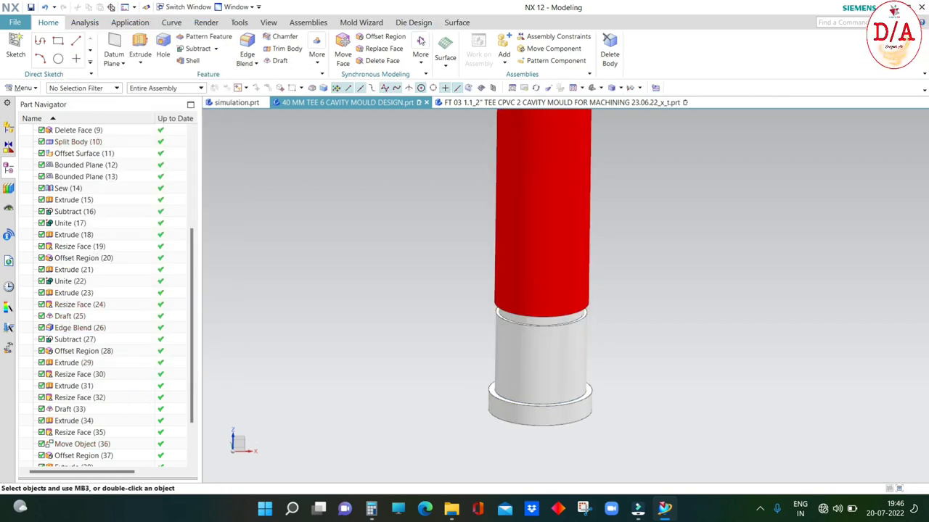
Step: Resize the bottom collar's outer face to 50 mm diameter and return to the front view
click(420, 43)
click(543, 115)
click(568, 408)
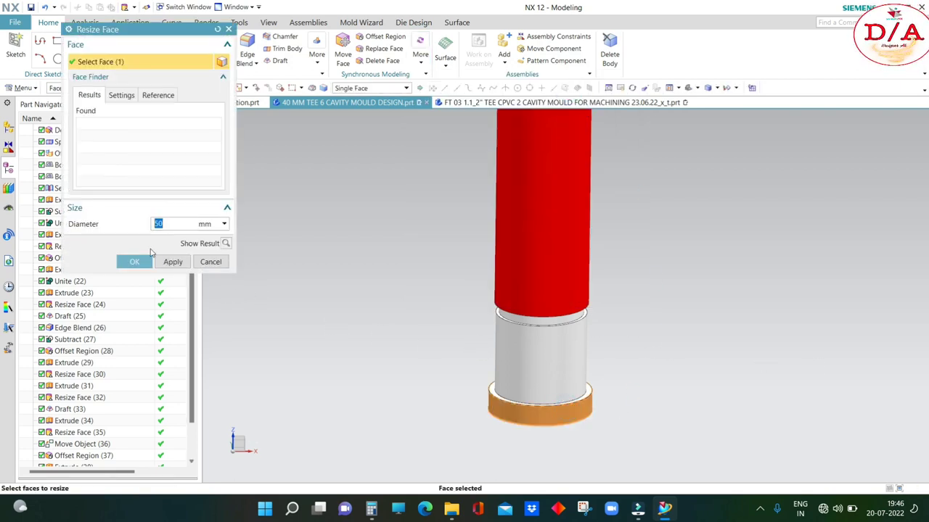
click(134, 262)
scroll(709, 346, down, 5)
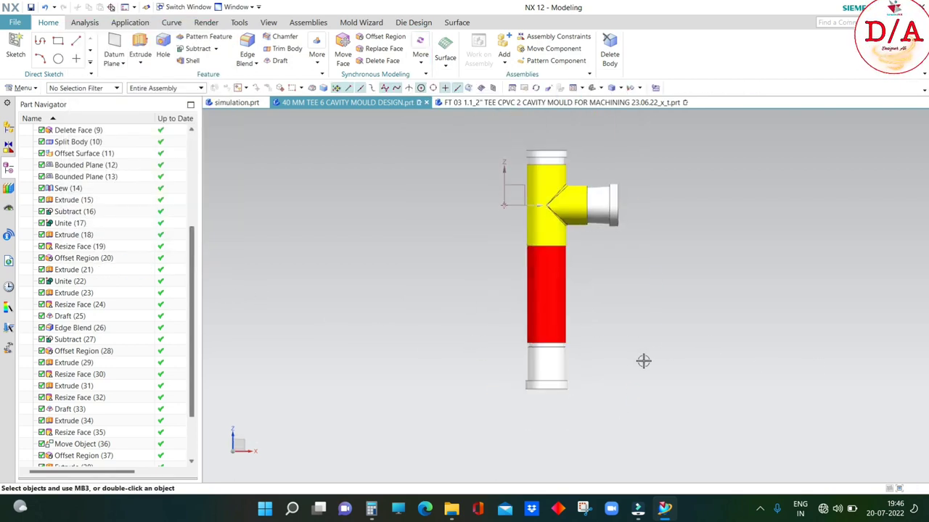
mouse_move(644, 360)
middle_down()
mouse_move(659, 329)
mouse_move(665, 371)
middle_up()
key(F8)
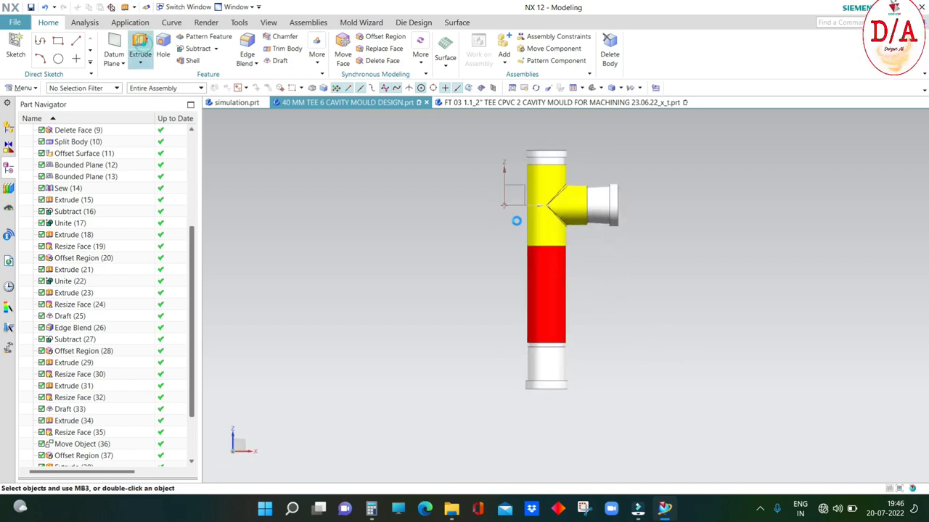
Step: Extrude the red core's lower edge upward 45 mm as the sleeve profile
scroll(613, 334, up, 1)
scroll(626, 353, up, 3)
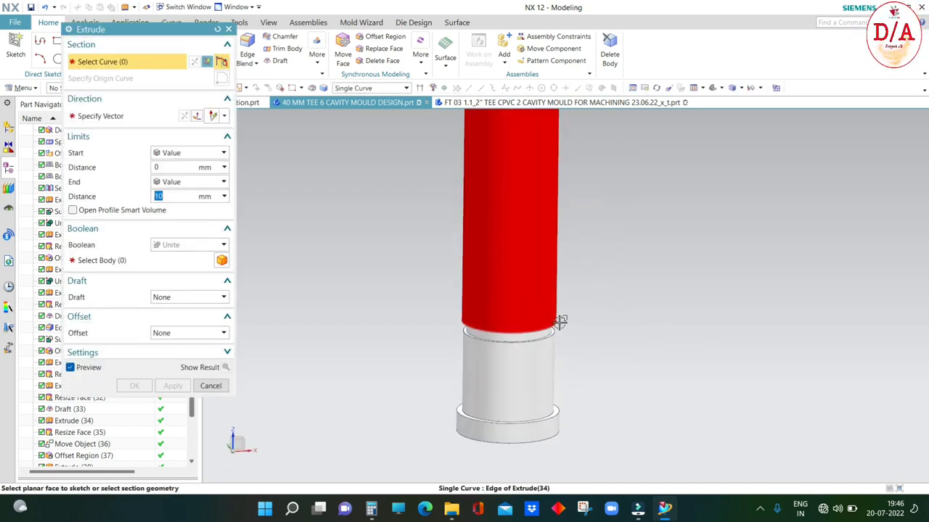
click(559, 322)
scroll(584, 348, down, 2)
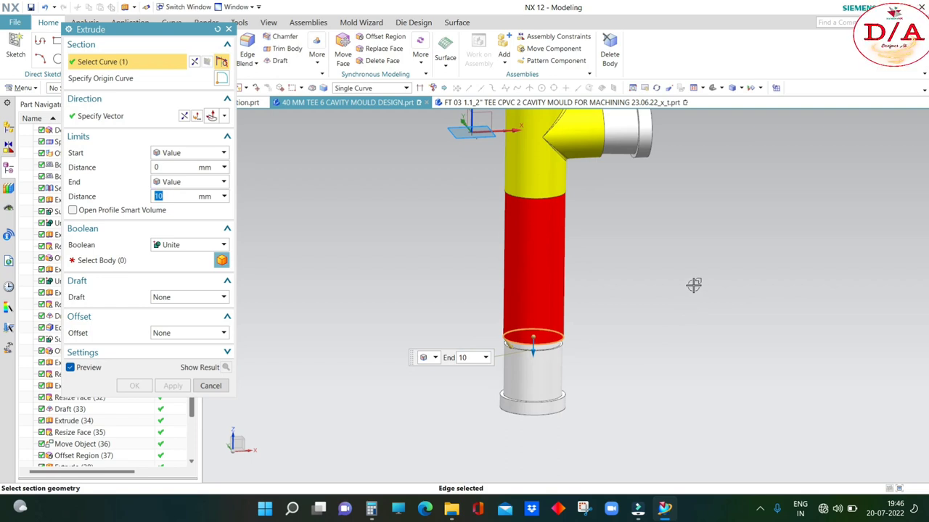
click(184, 117)
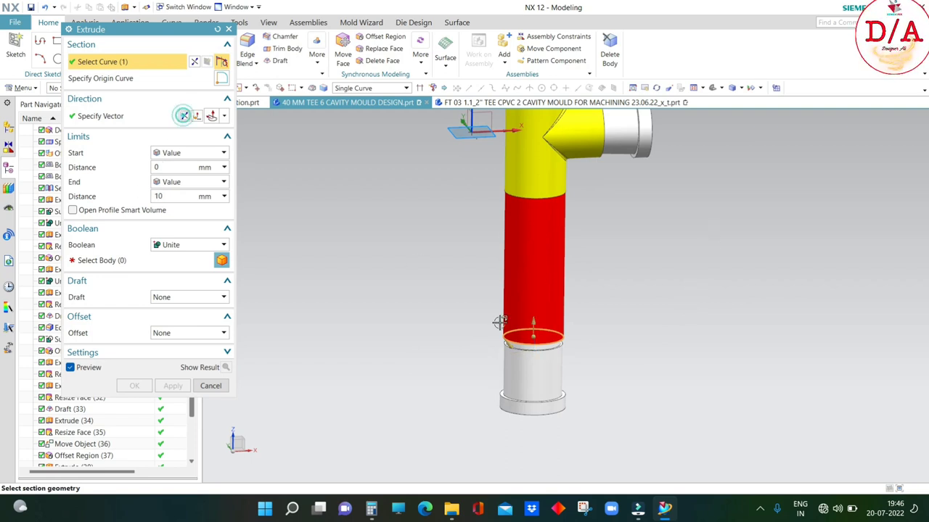
drag(537, 330, 536, 320)
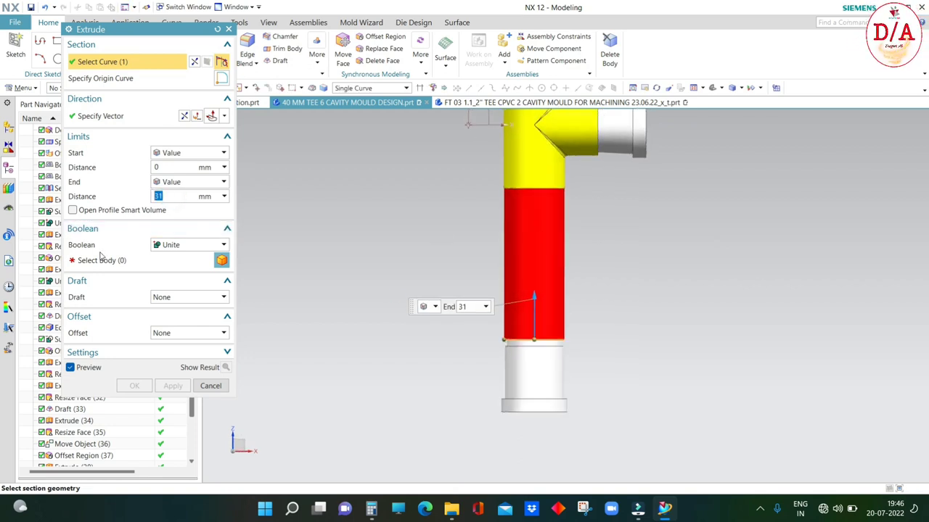
text(0)
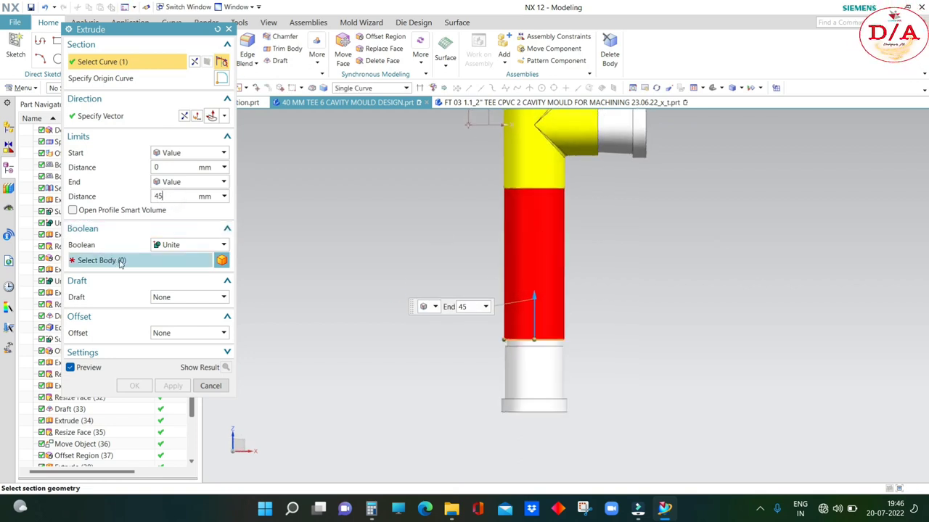
Step: Unite the sleeve with the red core using a two-sided 0–3 mm offset
click(118, 261)
click(540, 255)
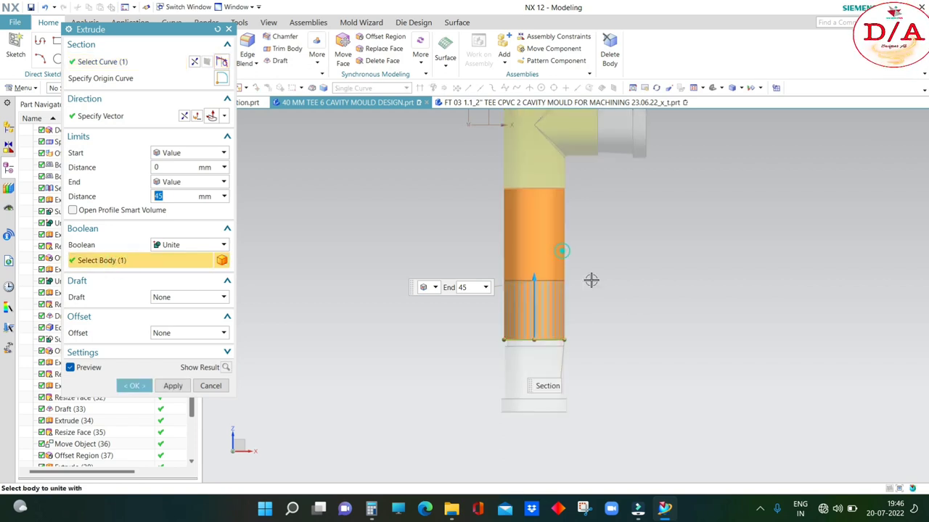
mouse_move(591, 280)
middle_down()
mouse_move(642, 327)
mouse_move(524, 214)
middle_up()
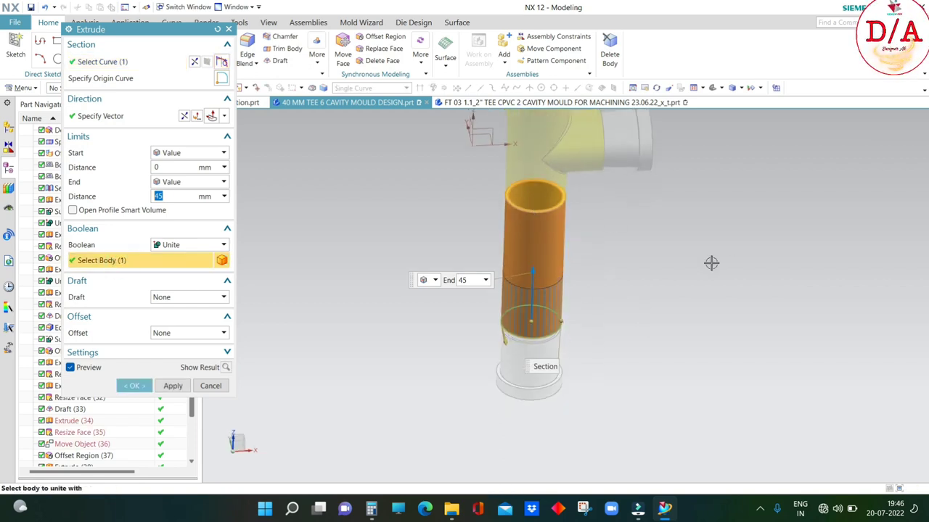
click(187, 333)
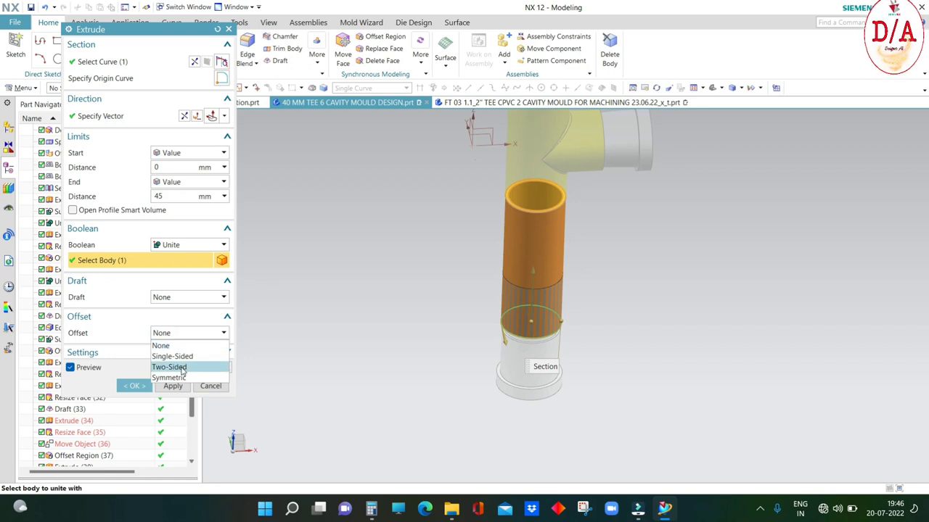
click(169, 361)
double_click(168, 363)
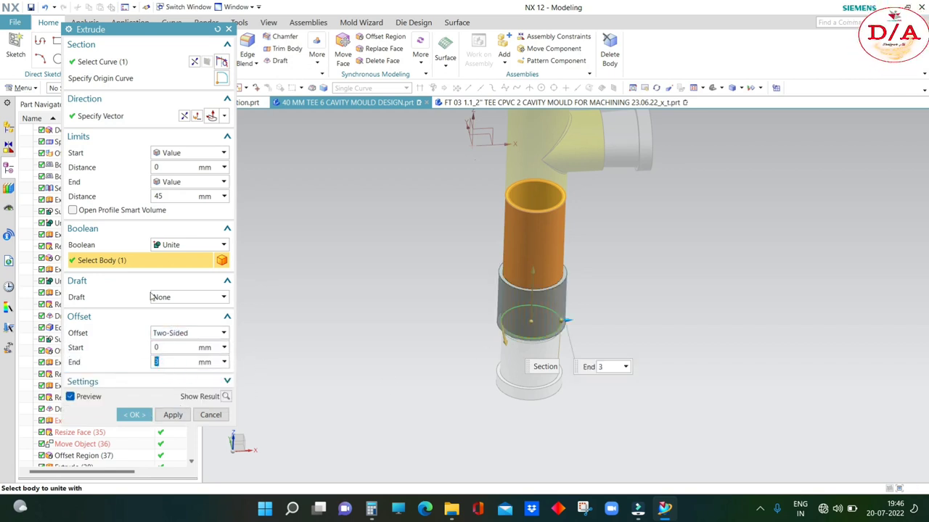
click(190, 414)
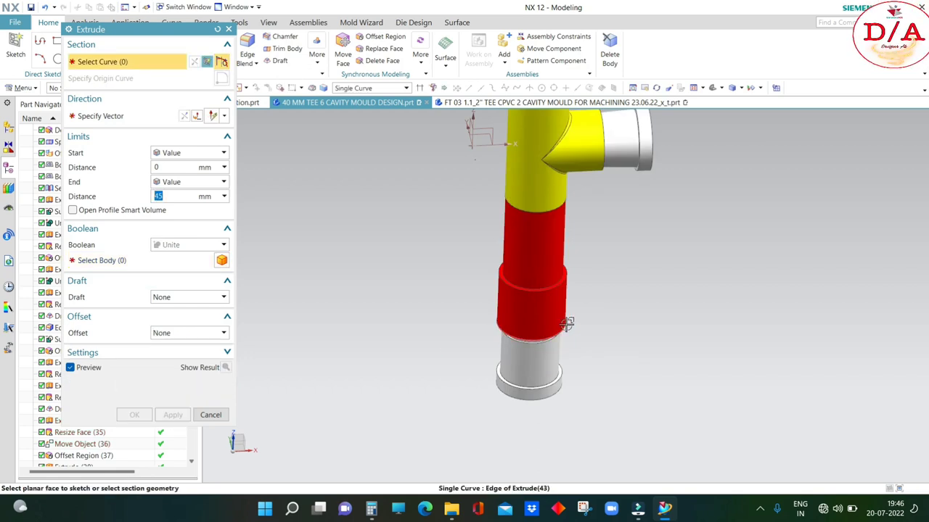
Step: Extrude the core's bottom edge 8 mm as a two-sided collar united with the red core
click(566, 325)
text(1)
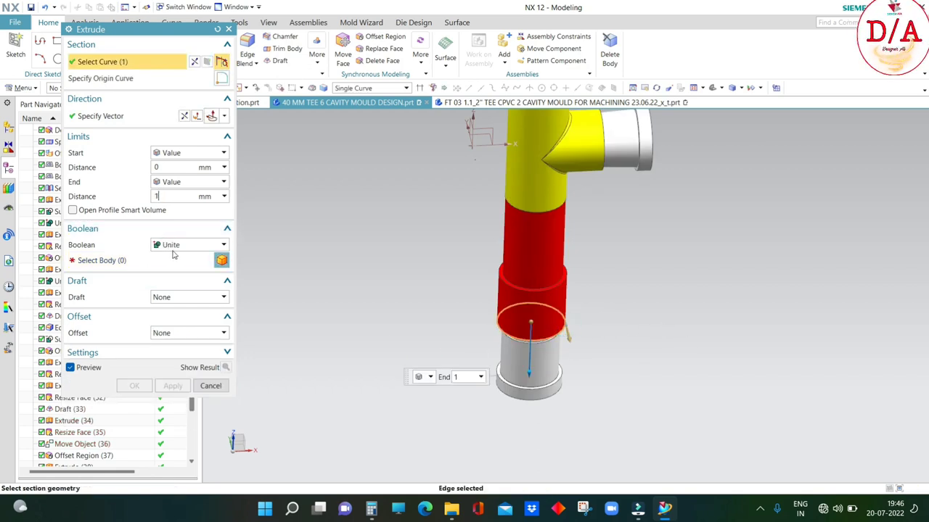
text(8)
key(Return)
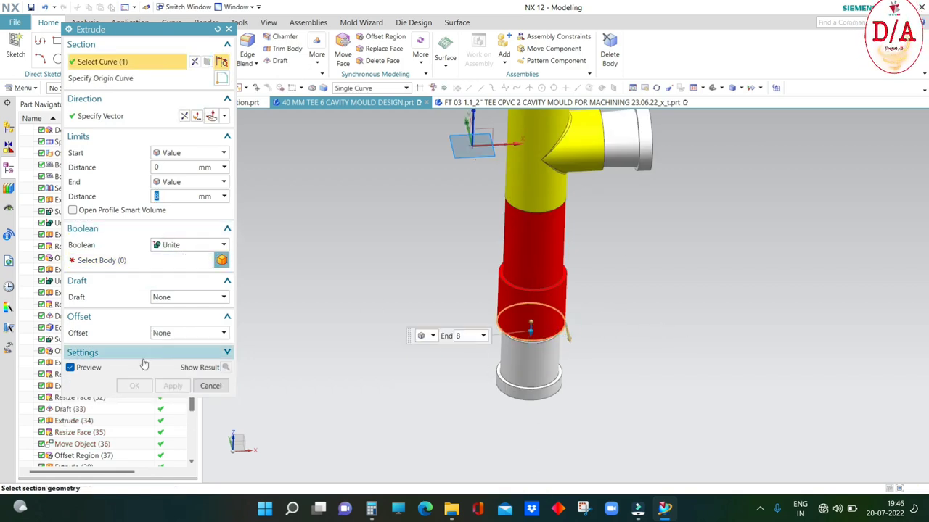
click(125, 265)
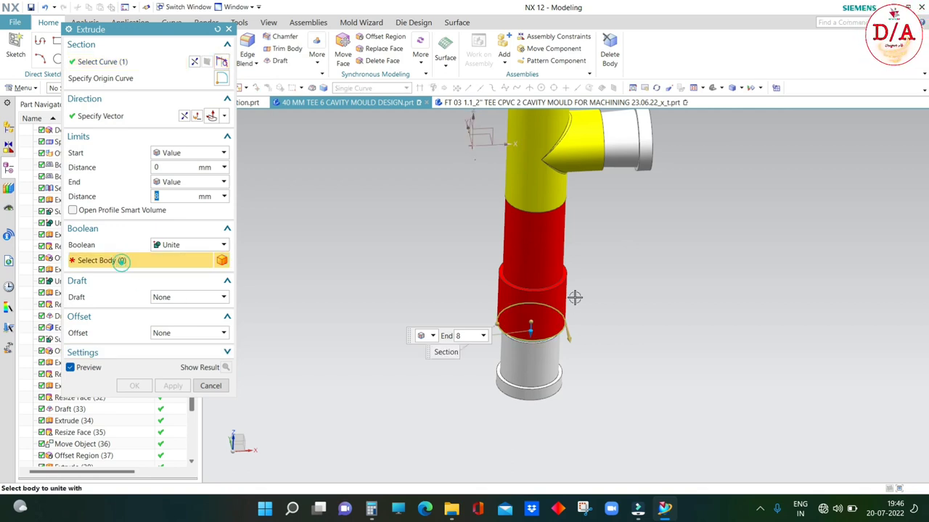
click(560, 284)
click(175, 333)
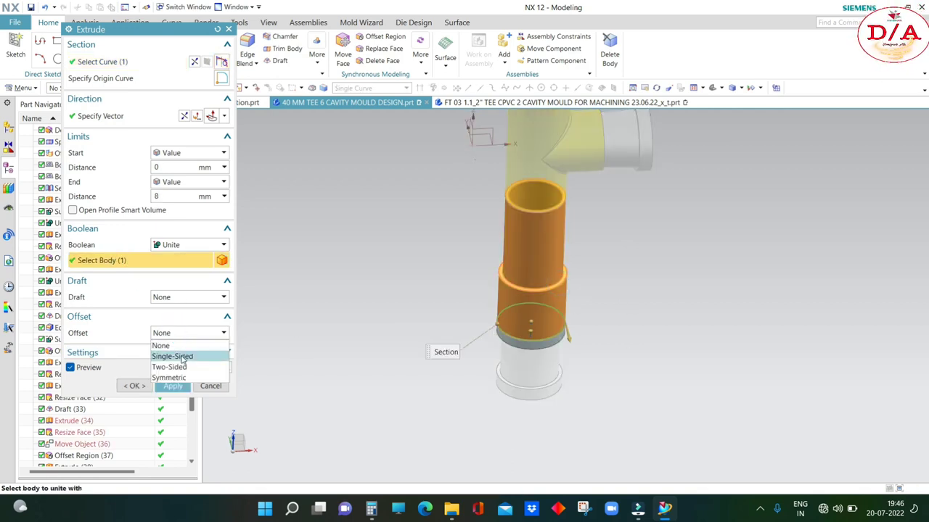
click(167, 355)
scroll(544, 338, up, 3)
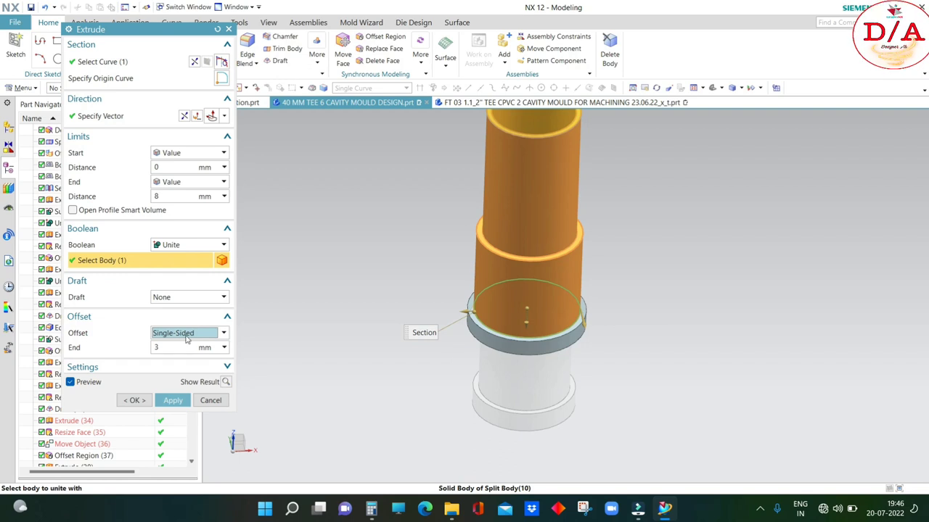
click(187, 336)
click(179, 366)
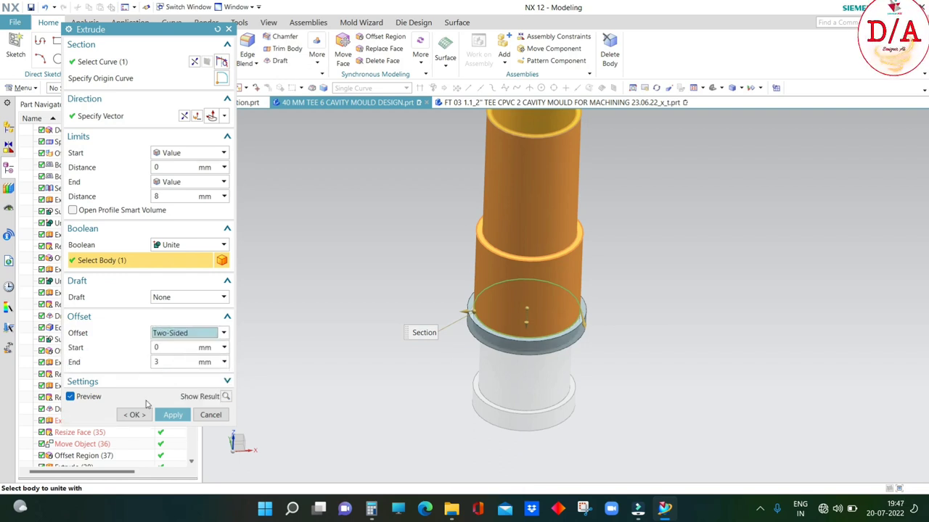
click(135, 414)
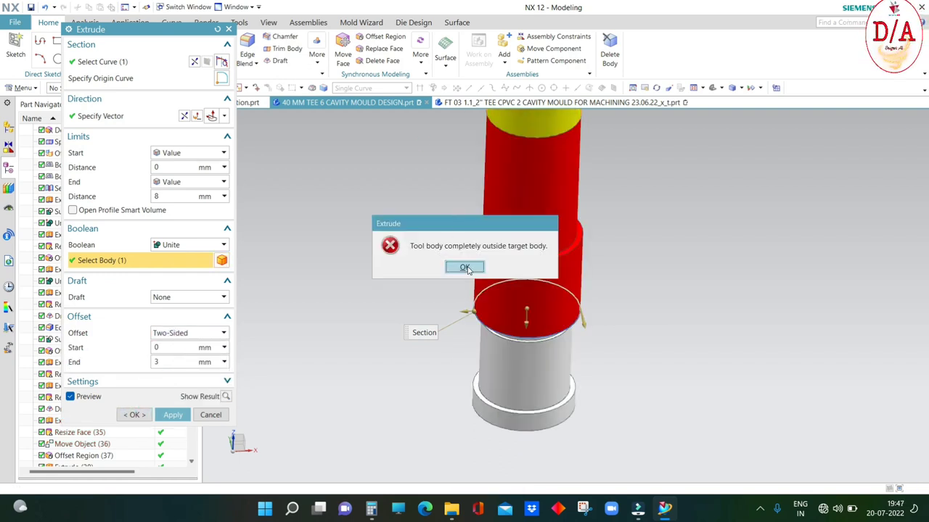
Step: Dismiss the tool-body error and set the collar's offset start to -1 mm
click(467, 269)
middle_drag(464, 266, 699, 301)
scroll(536, 348, up, 2)
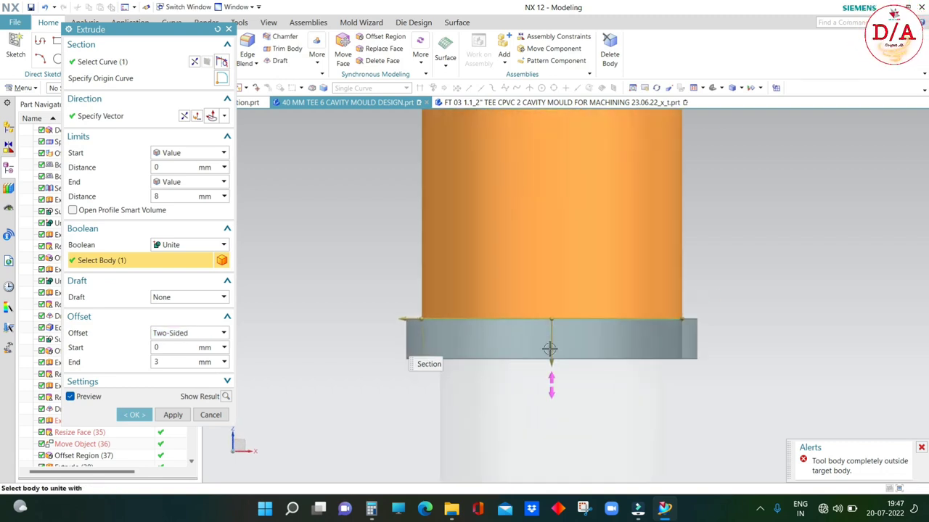
scroll(549, 349, down, 2)
middle_drag(628, 311, 643, 327)
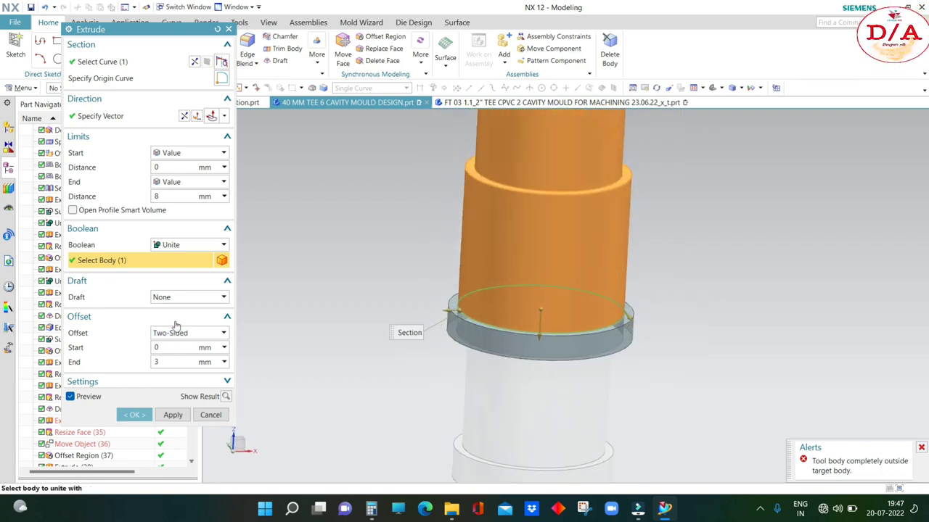
click(168, 347)
text(-1)
key(Return)
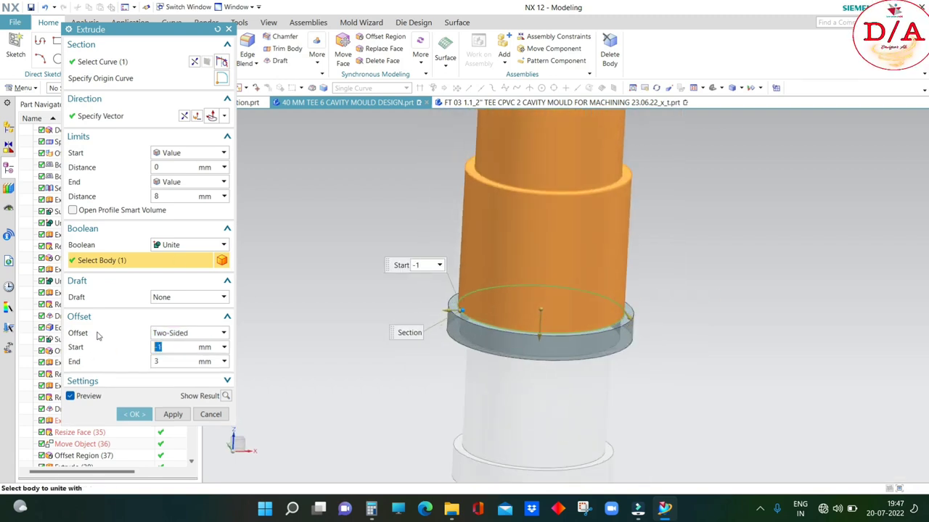
Step: Finish the collar extrusion and resize the red flange's outer cylindrical face
click(132, 415)
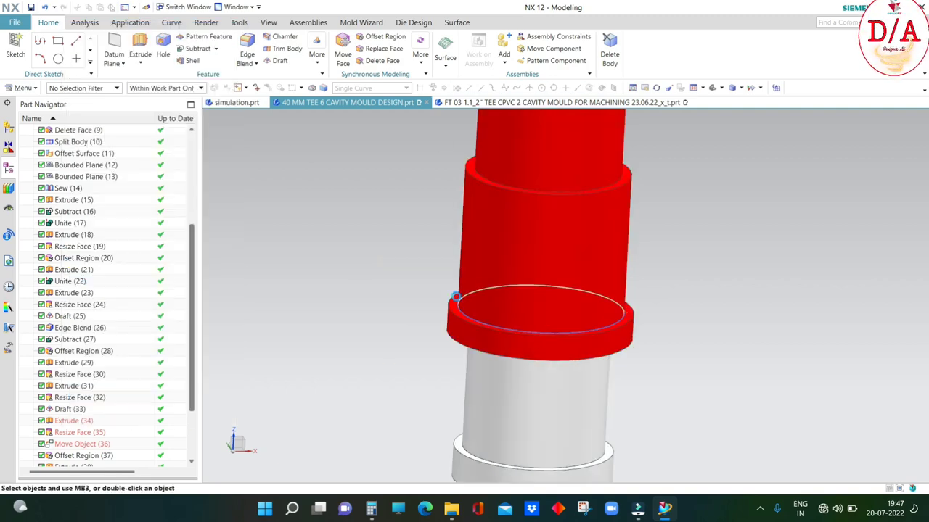
click(420, 52)
click(580, 89)
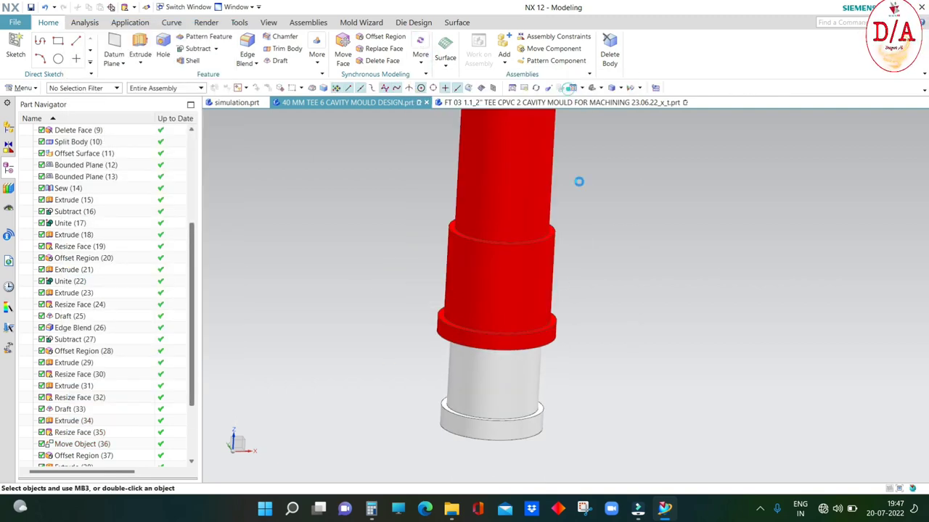
click(490, 333)
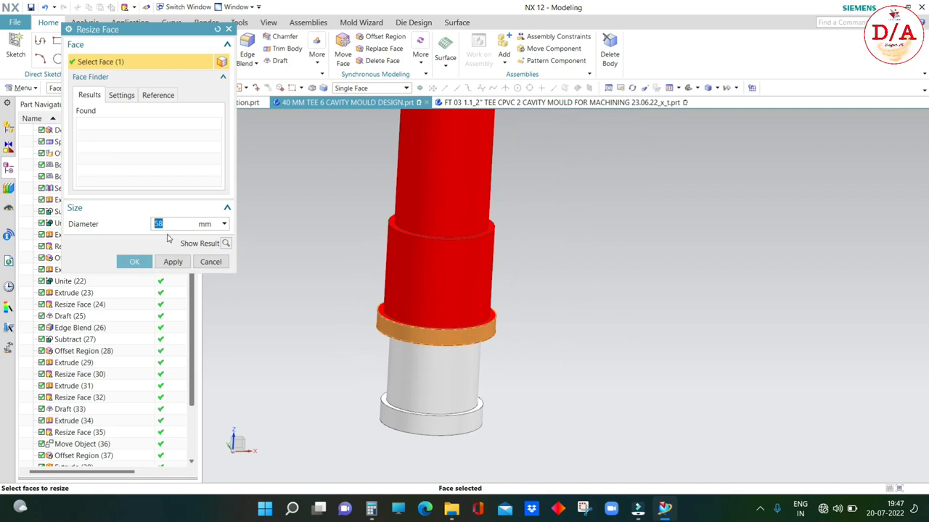
middle_click(421, 275)
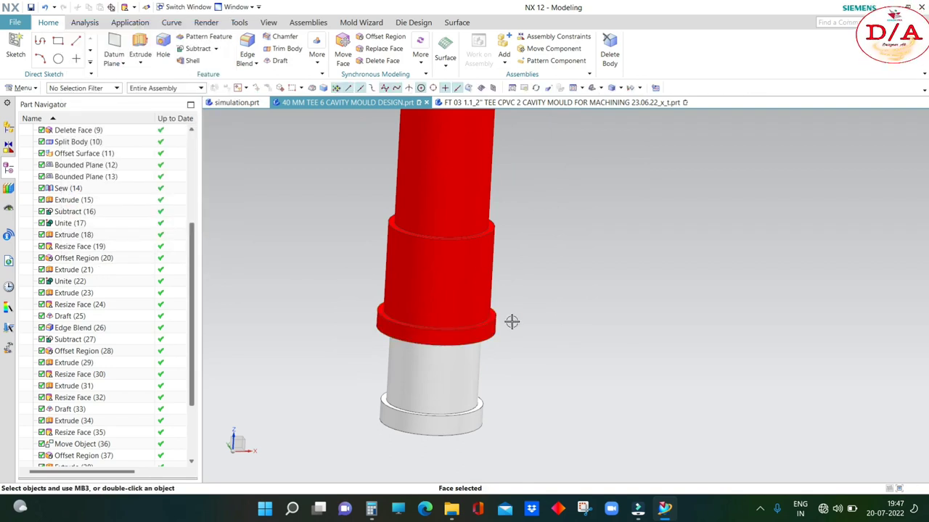
Step: Check the model in section, then hide the lower body to expose the red pipe top
key(ctrl+h)
scroll(454, 359, up, 3)
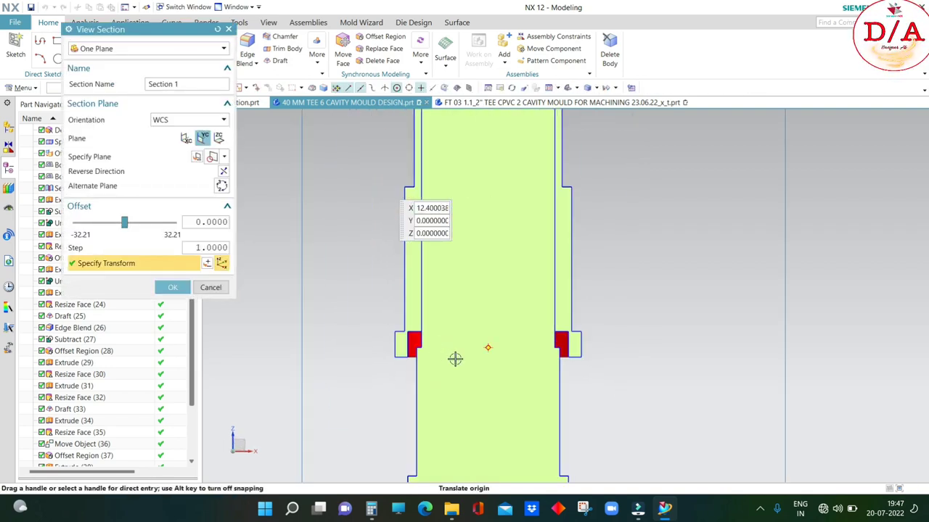
scroll(586, 353, down, 3)
key(Escape)
key(ctrl+shift+i)
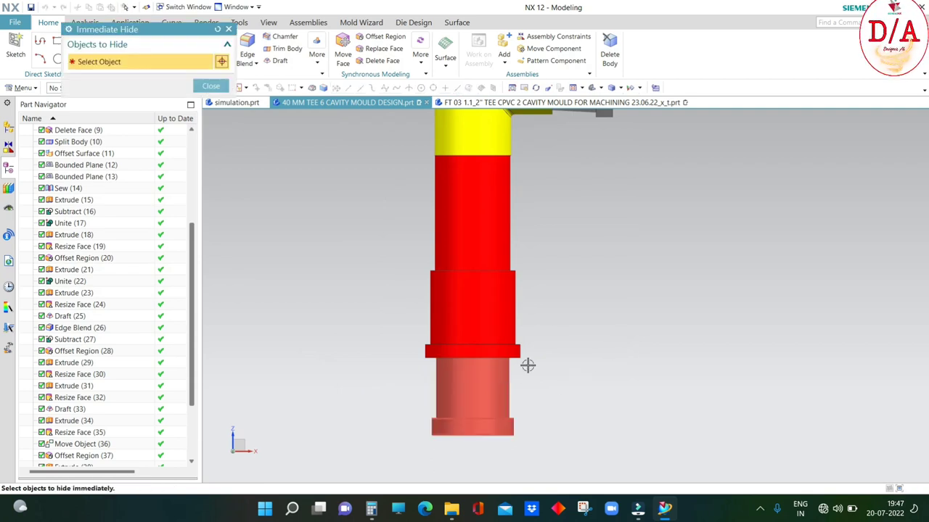
scroll(551, 377, down, 3)
key(Escape)
key(ctrl+b)
click(507, 360)
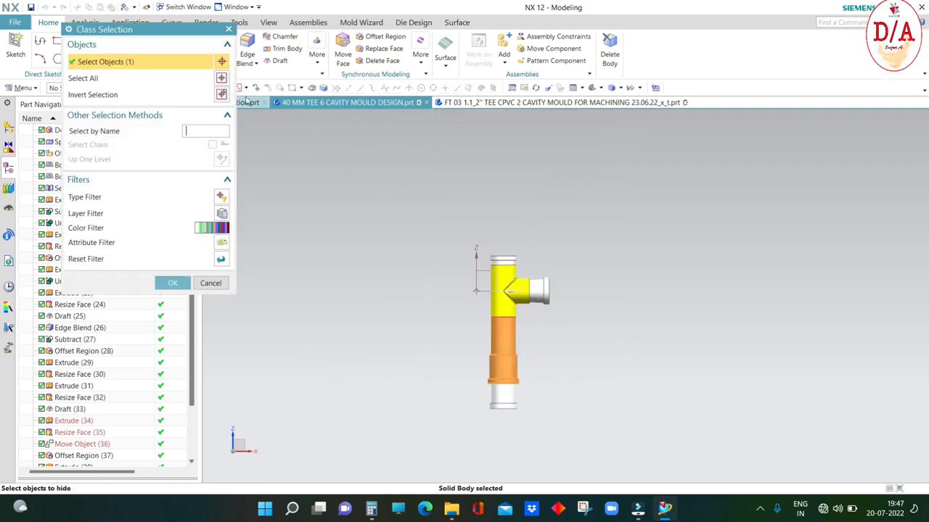
click(173, 283)
key(ctrl+shift+i)
mouse_move(259, 322)
middle_down()
mouse_move(486, 254)
mouse_move(497, 351)
middle_up()
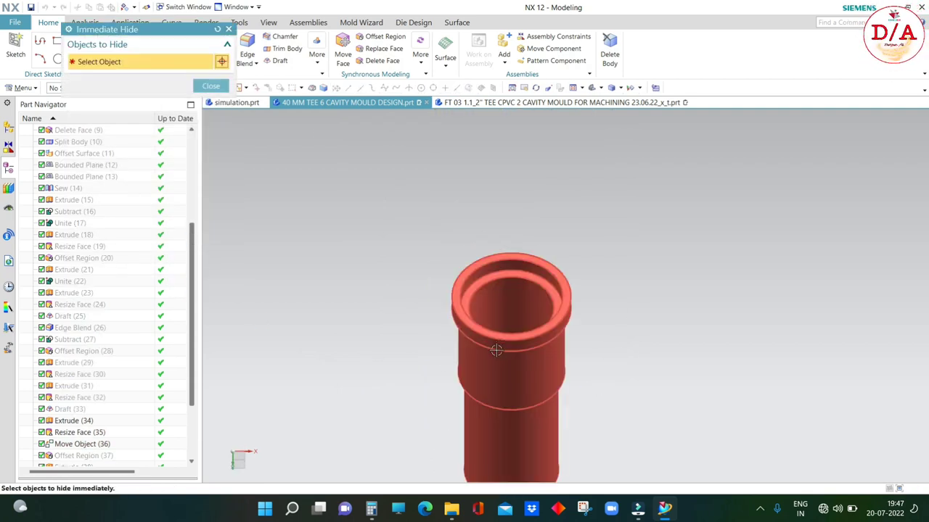
scroll(496, 350, up, 2)
Step: Replace the inner ring face with the top annular face
key(Escape)
click(383, 49)
scroll(474, 230, up, 2)
click(539, 209)
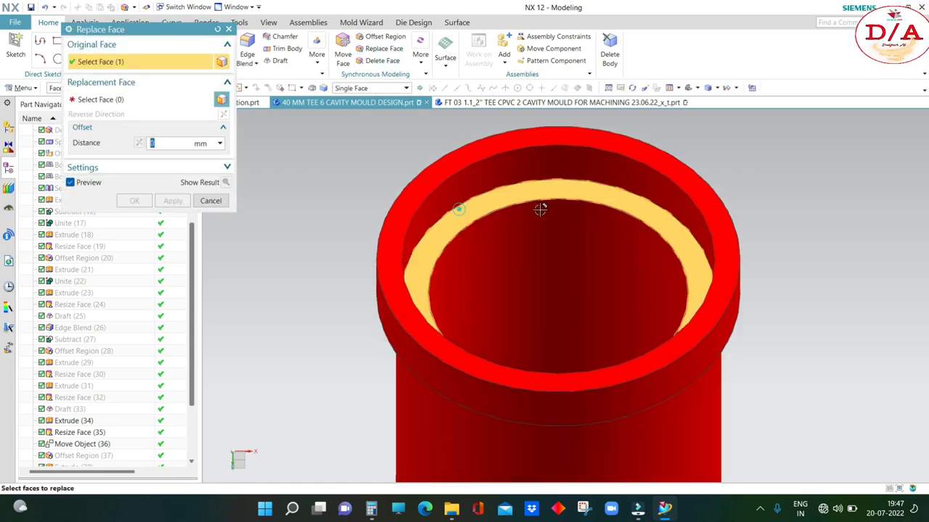
middle_click(539, 209)
click(438, 174)
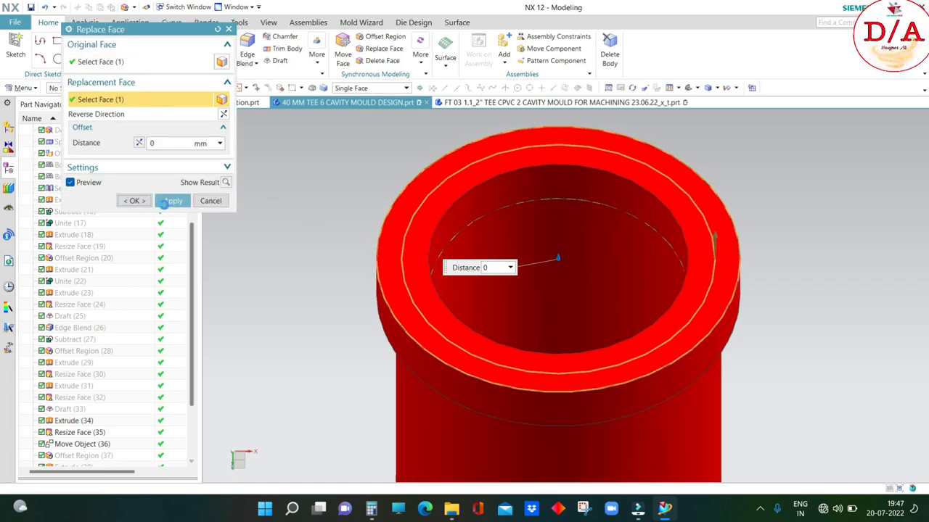
click(171, 201)
Step: Orbit and zoom around the pipe to inspect the replaced face, then remove the section
scroll(692, 245, down, 3)
middle_drag(692, 244, 704, 338)
scroll(638, 317, down, 2)
scroll(717, 301, up, 2)
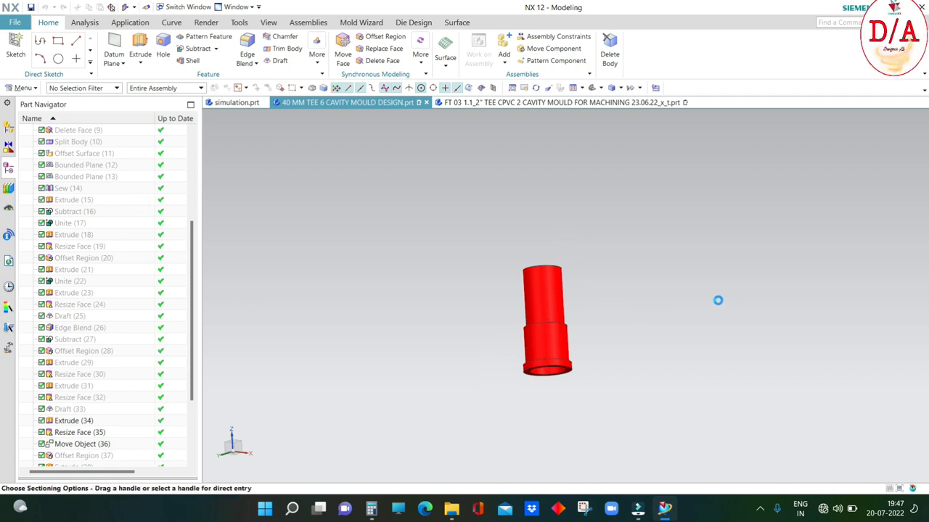
scroll(539, 356, up, 3)
scroll(599, 283, up, 2)
scroll(766, 283, down, 5)
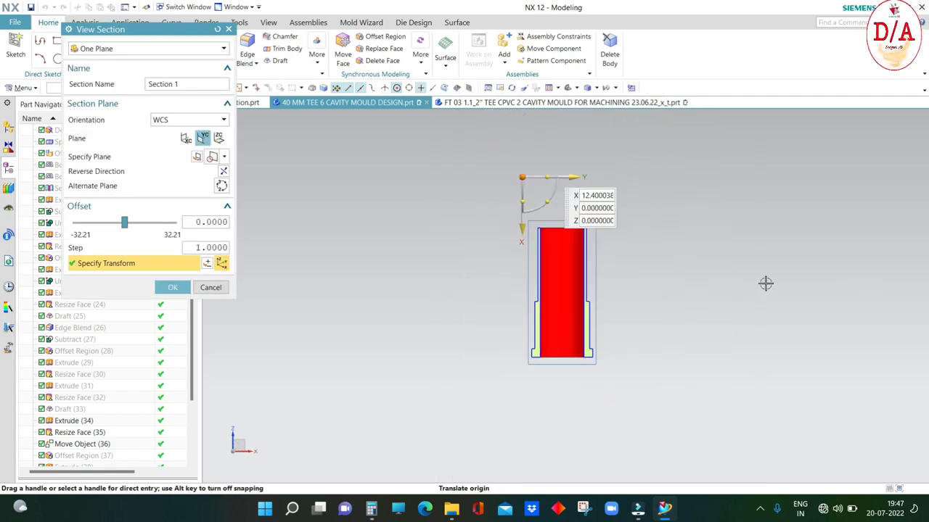
scroll(550, 300, up, 3)
scroll(498, 326, down, 3)
key(Escape)
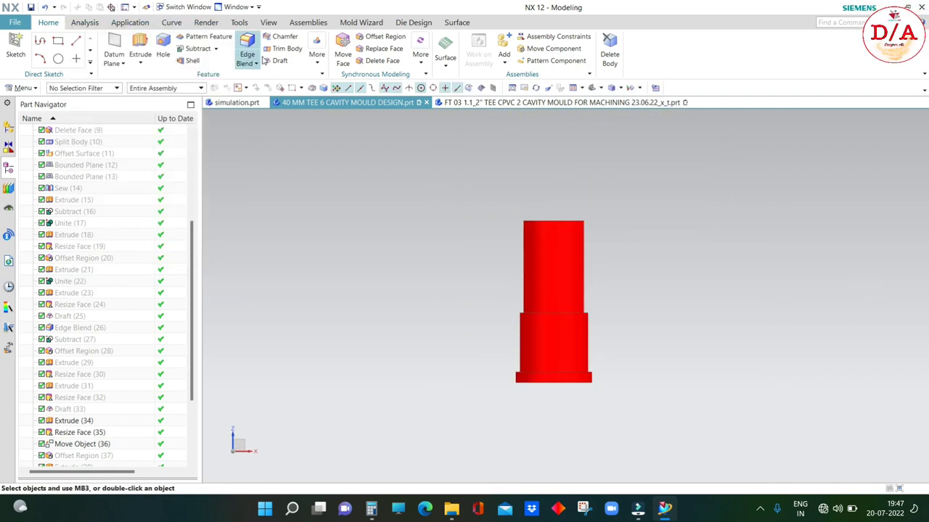
Step: Abandon the Edge Blend and start a Chamfer on the red core instead
click(254, 57)
middle_drag(605, 280, 613, 300)
key(Escape)
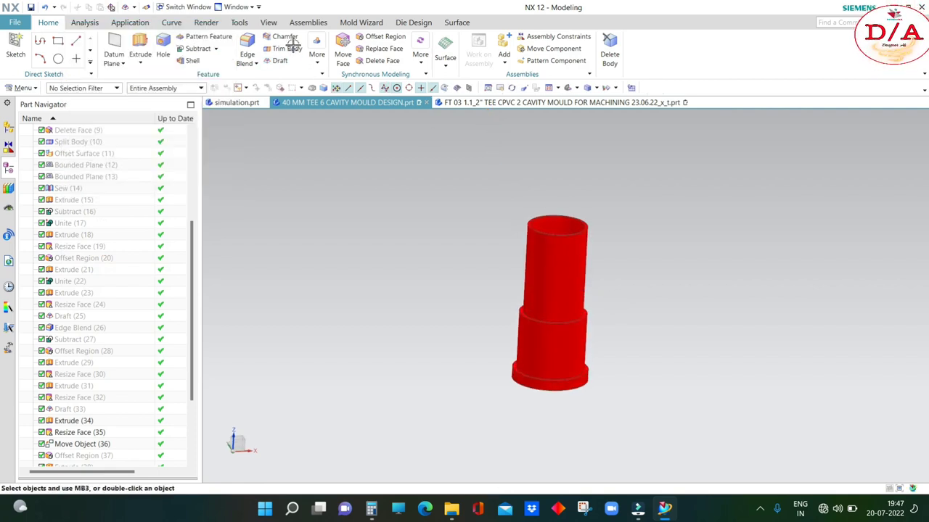
click(287, 37)
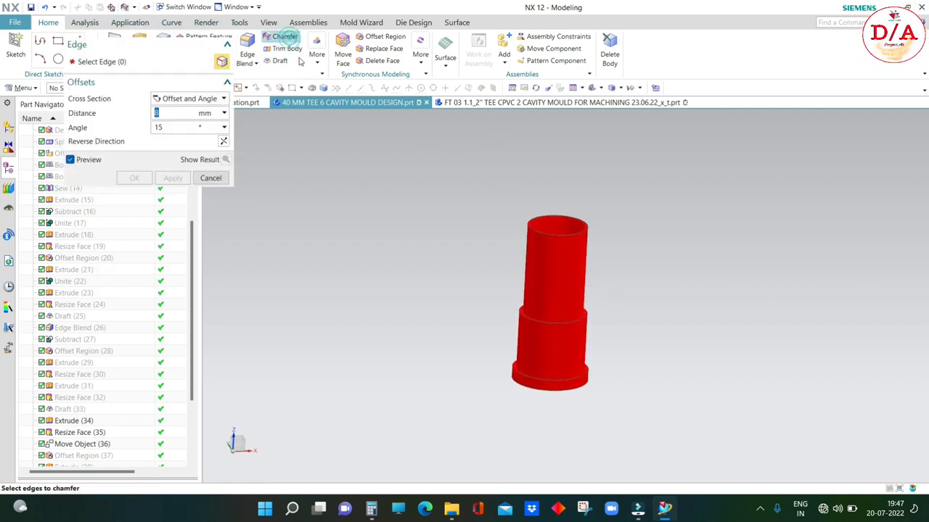
Step: Chamfer the circular step edge with Offset and Angle, 3 mm at 45 degrees
click(189, 100)
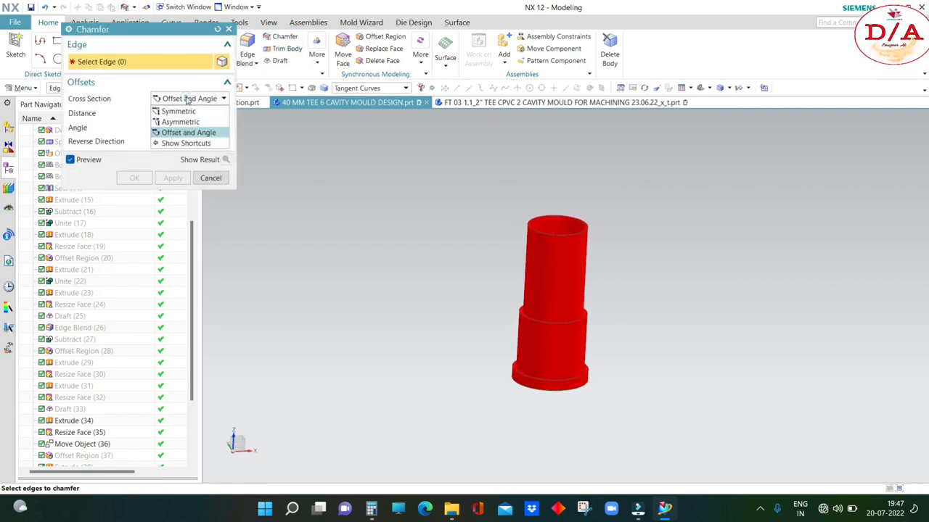
click(190, 133)
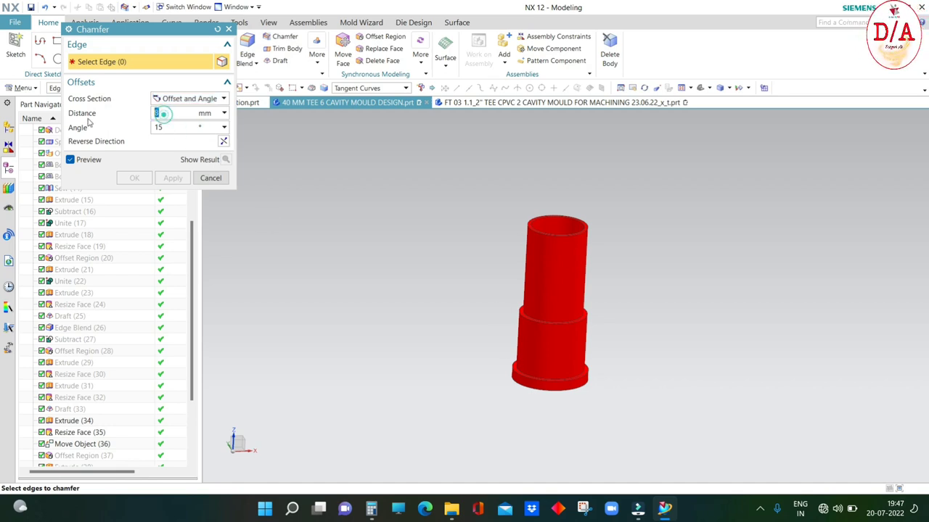
scroll(511, 320, up, 3)
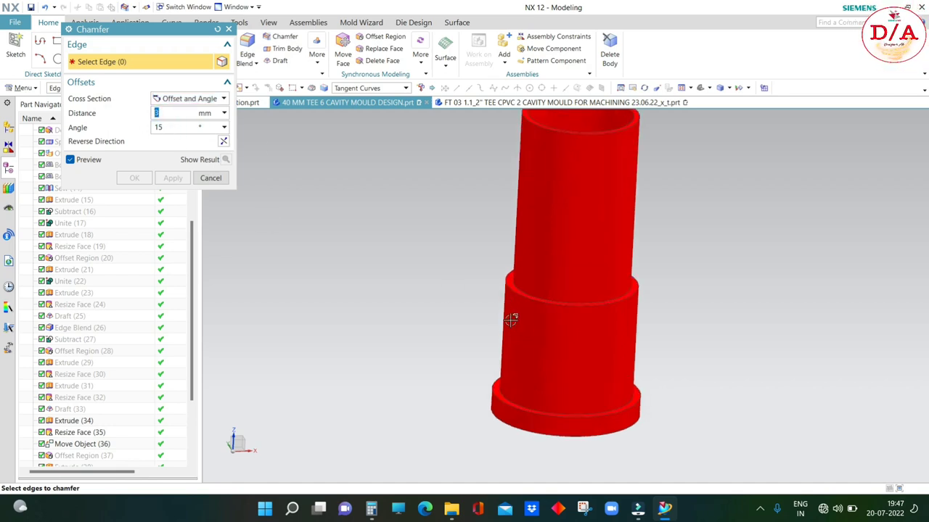
click(507, 285)
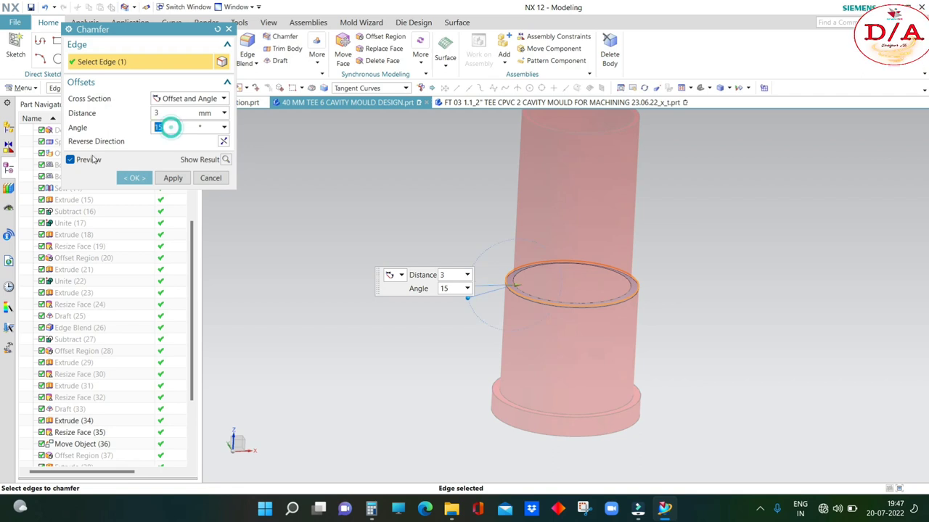
click(187, 127)
text(45)
key(Return)
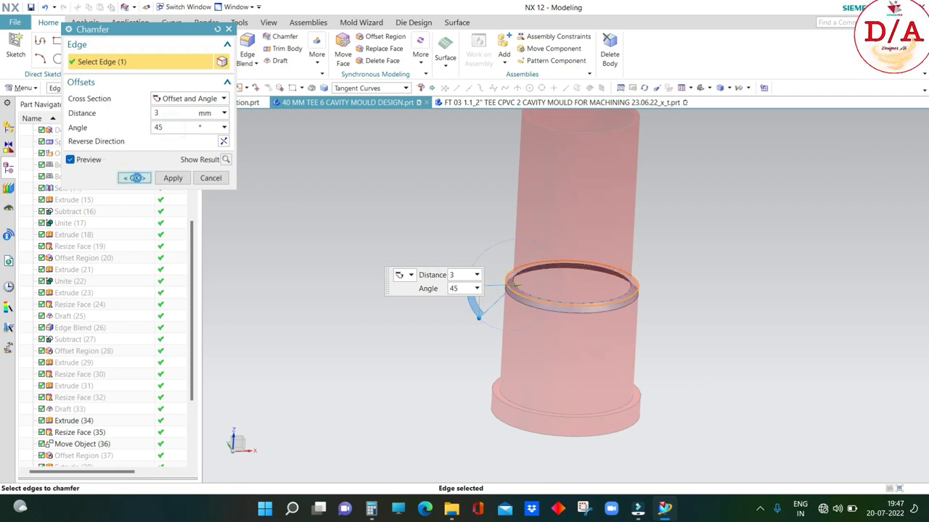
click(134, 178)
Step: Verify the chamfer in a section view, then orbit the tee to an oblique view
mouse_move(535, 341)
middle_down()
mouse_move(676, 360)
mouse_move(681, 326)
middle_up()
key(ctrl+h)
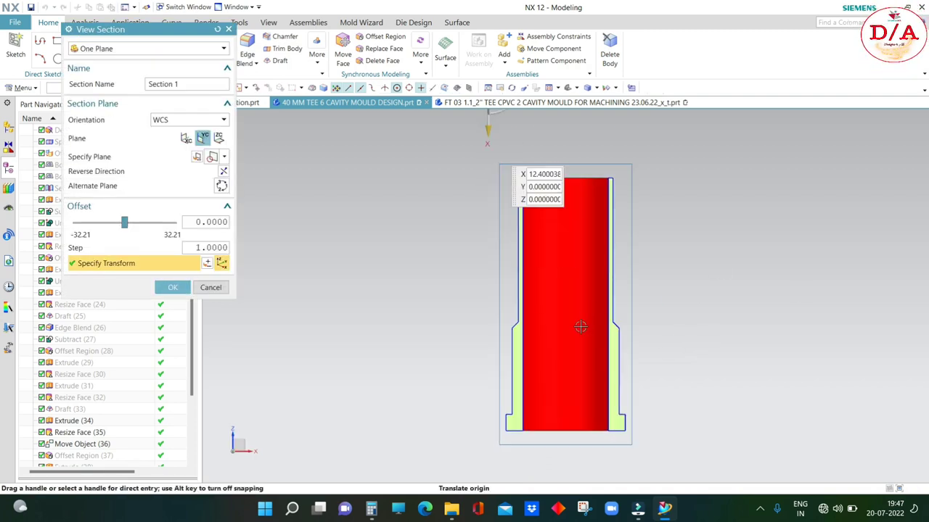
mouse_move(730, 310)
middle_down()
mouse_move(738, 331)
mouse_move(803, 297)
middle_up()
key(Escape)
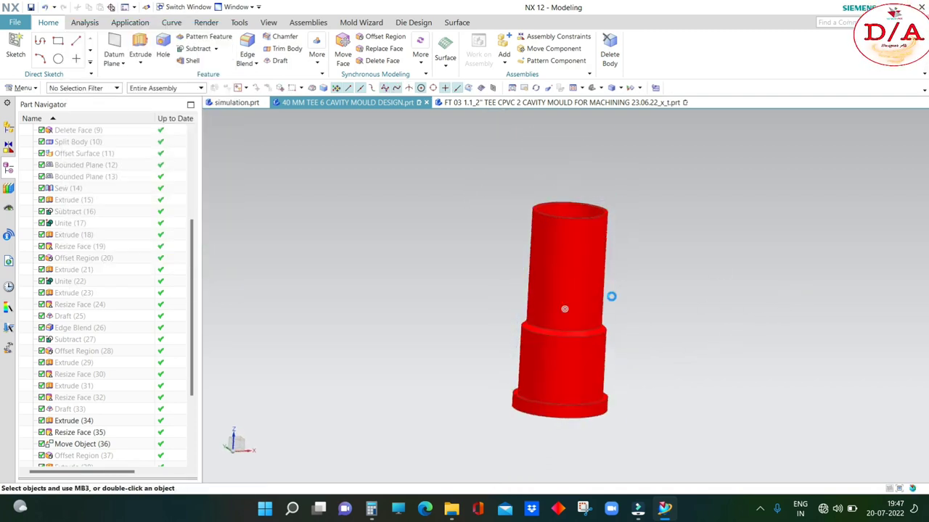
mouse_move(674, 341)
middle_down()
mouse_move(726, 340)
mouse_move(728, 302)
mouse_move(691, 278)
middle_up()
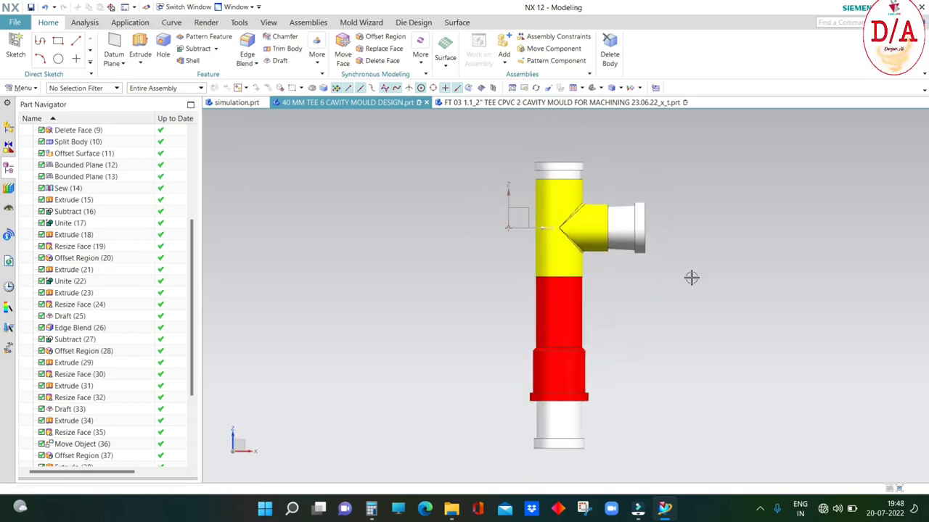
Step: Preview the tee in section, then switch the display to Static Wireframe
key(ctrl+h)
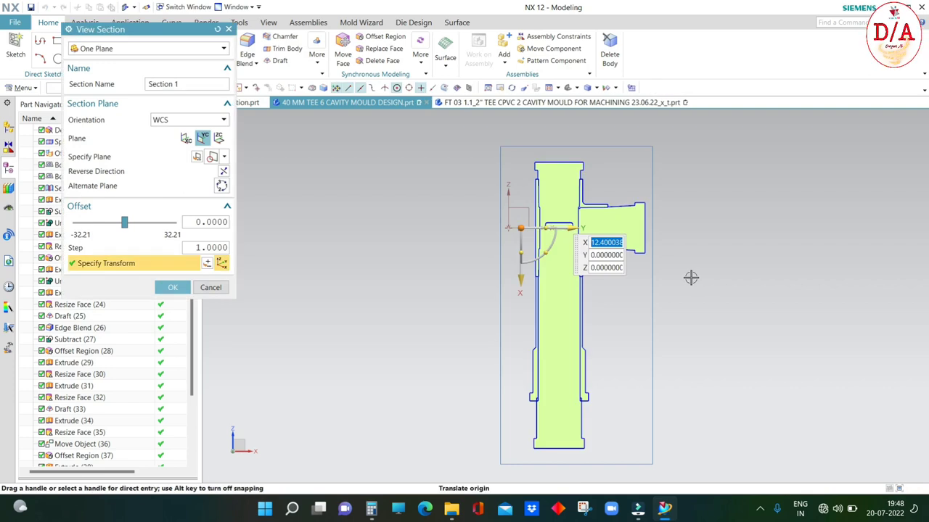
scroll(549, 395, up, 5)
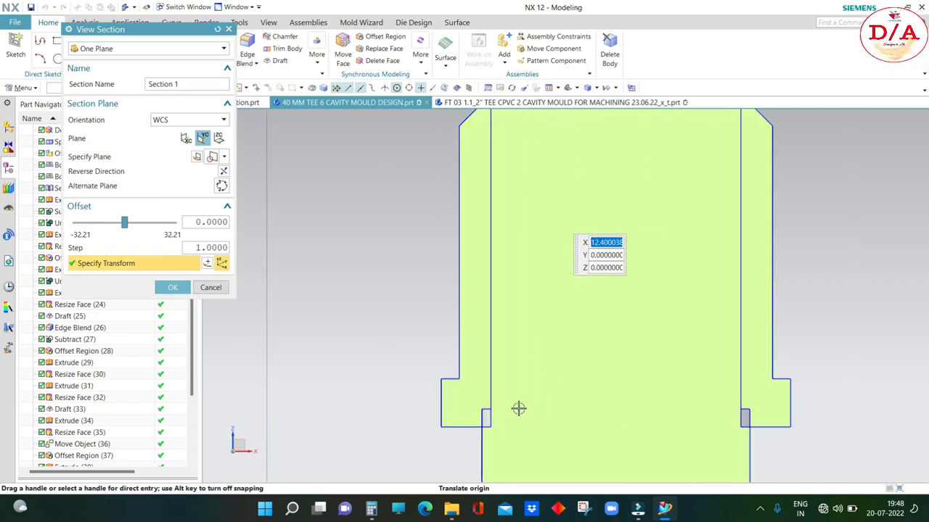
scroll(518, 409, down, 3)
scroll(546, 387, up, 3)
scroll(539, 355, down, 2)
key(Escape)
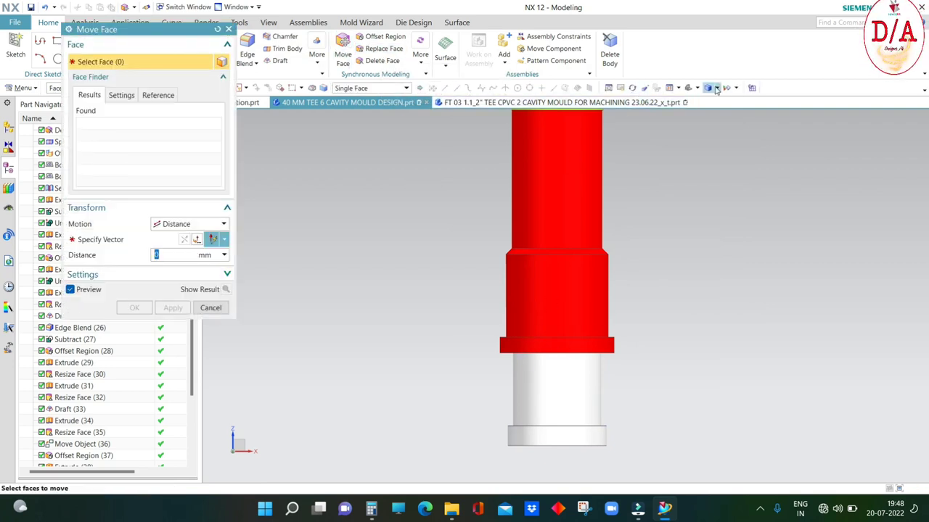
click(716, 88)
click(743, 149)
Step: Edit the red core's Extrude feature to an end distance of 35 mm
scroll(515, 350, up, 5)
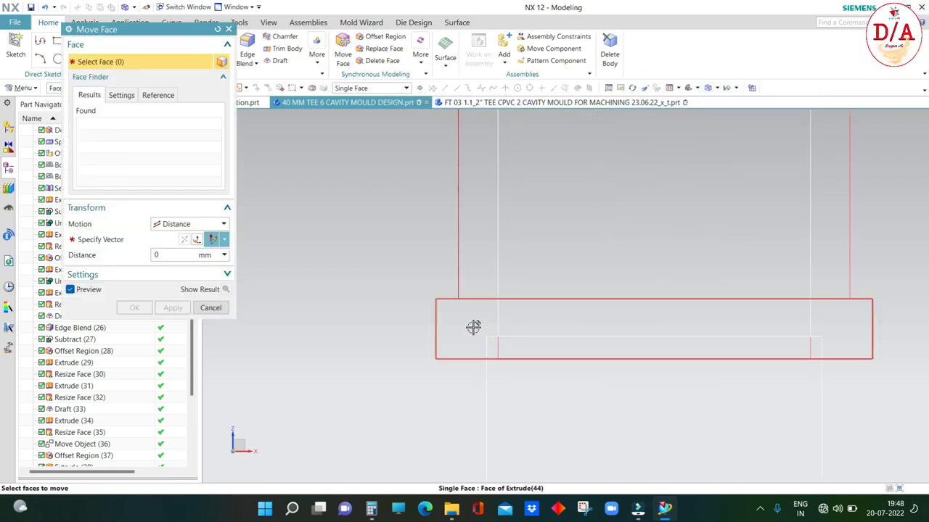
click(639, 356)
key(Escape)
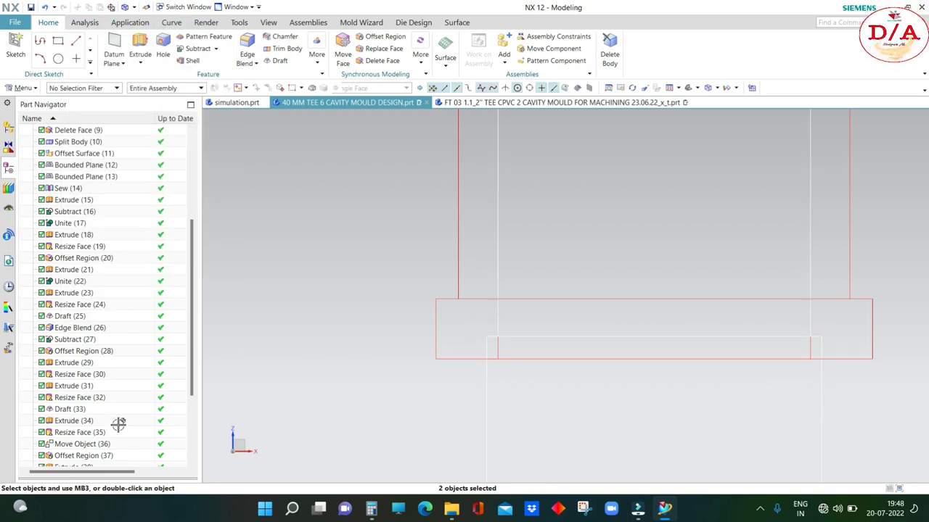
scroll(118, 423, down, 3)
click(75, 411)
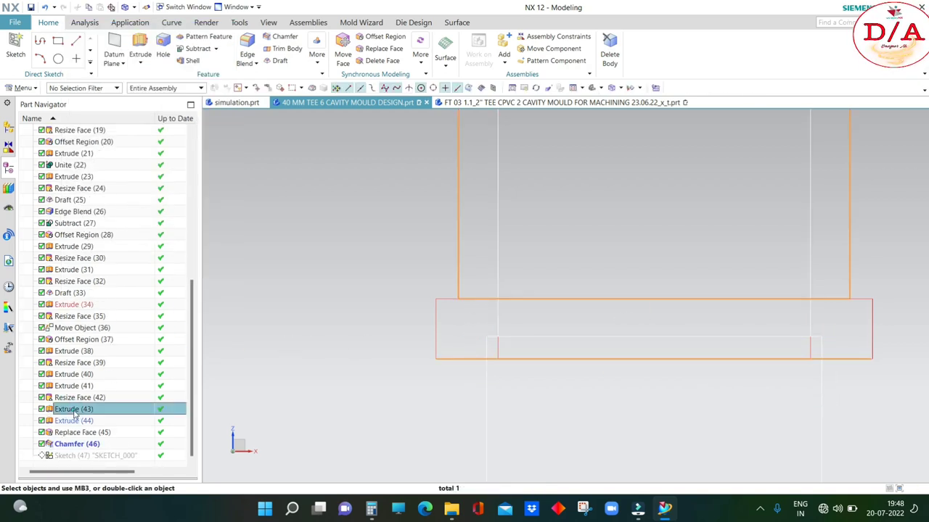
double_click(72, 375)
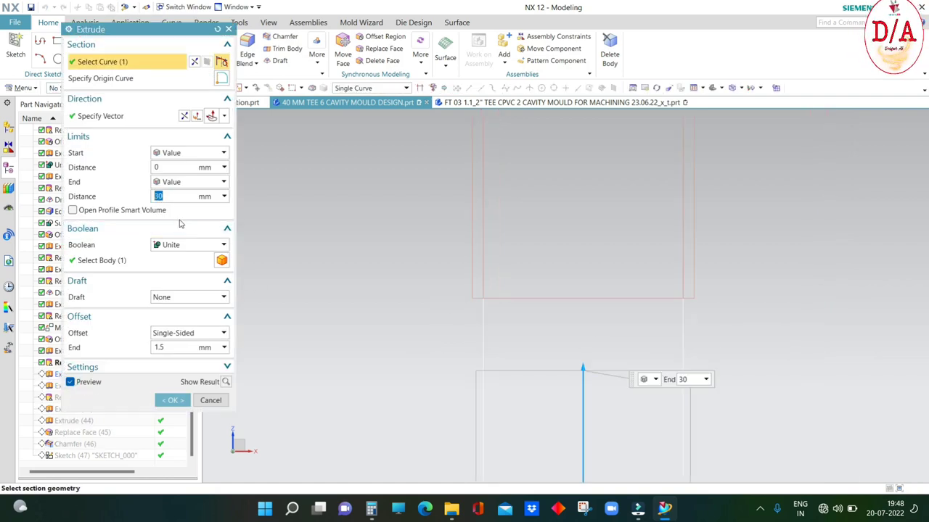
click(171, 401)
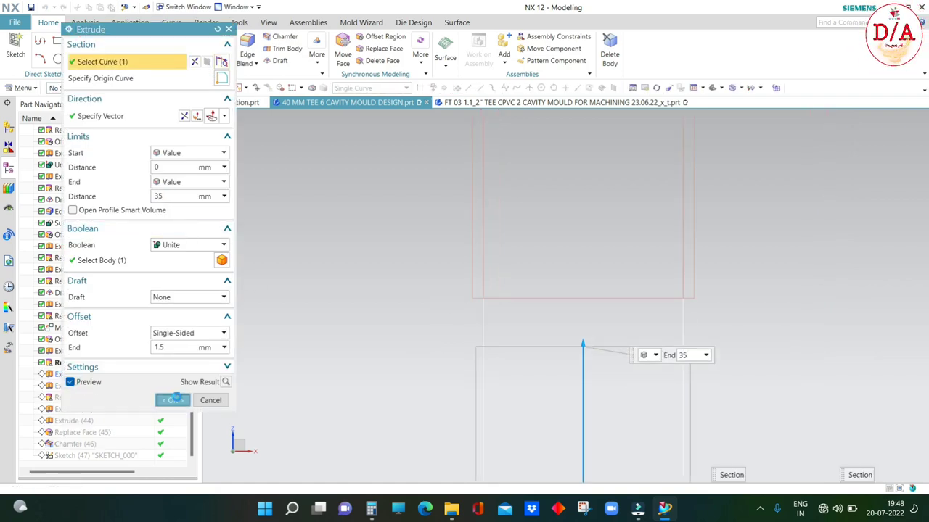
Step: Return the model to shaded display and dismiss the accidental GRIP prompt
scroll(526, 337, down, 5)
right_click(709, 345)
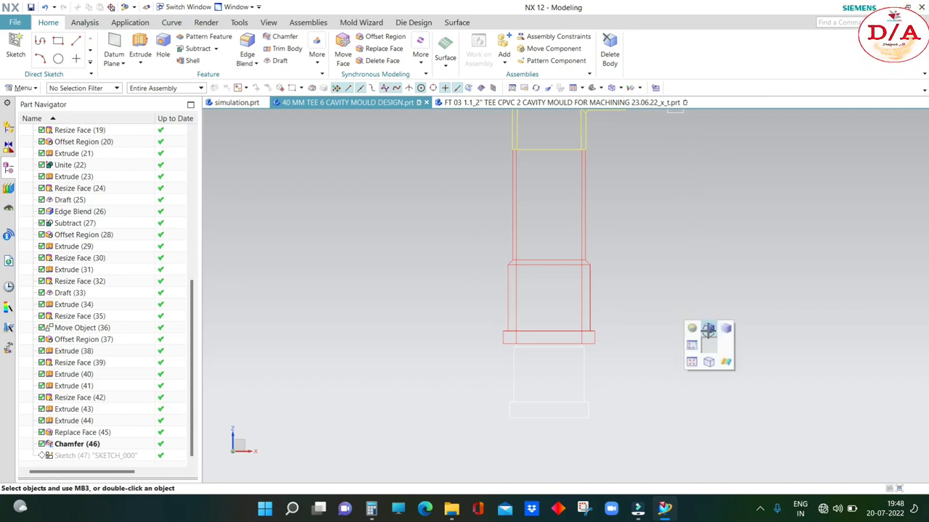
click(711, 325)
key(ctrl+g)
key(Escape)
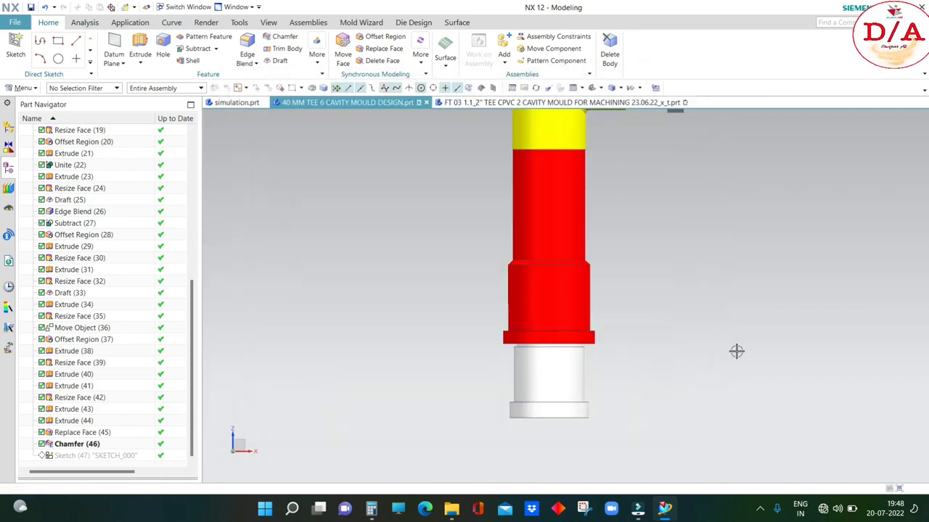
Step: Section the tee to show the core profile with side branch and stepped collars
key(ctrl+h)
scroll(556, 377, up, 3)
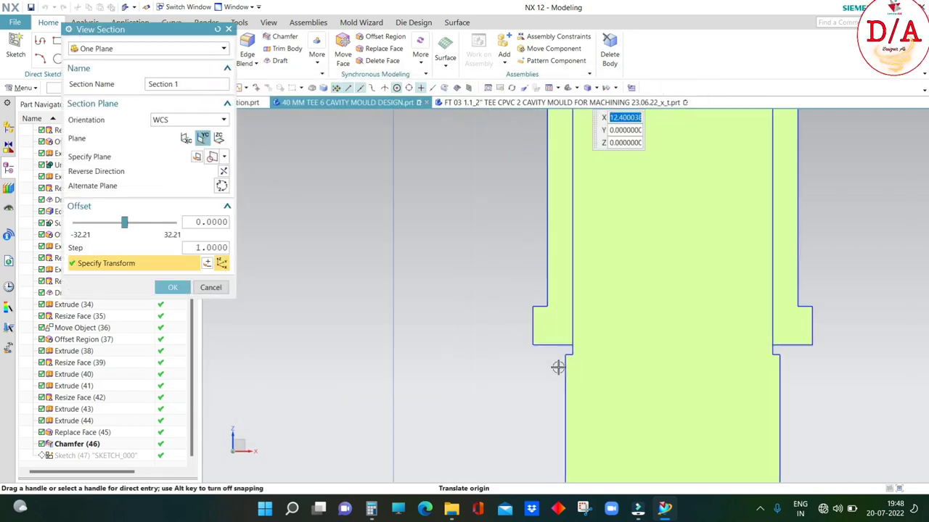
scroll(504, 398, down, 3)
scroll(545, 182, down, 2)
scroll(522, 217, down, 1)
scroll(499, 251, down, 1)
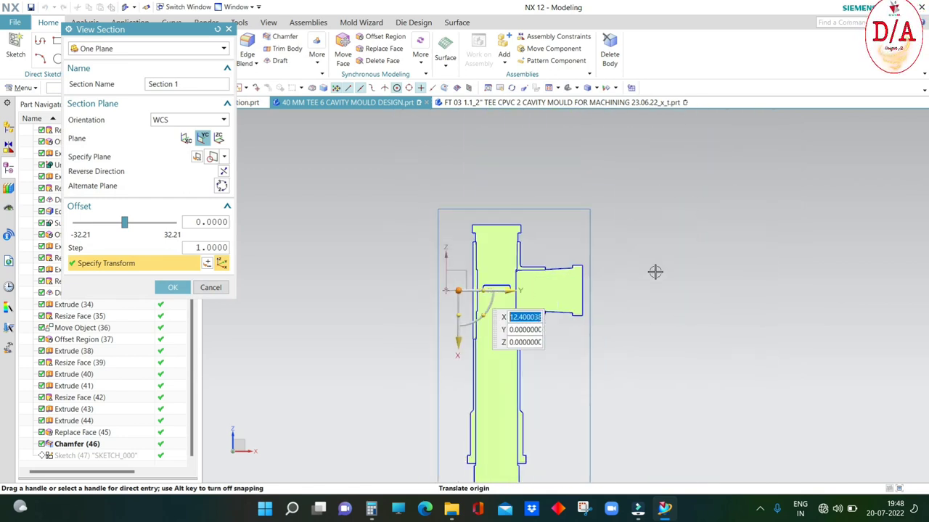
scroll(573, 322, down, 2)
scroll(613, 308, up, 3)
scroll(725, 290, down, 2)
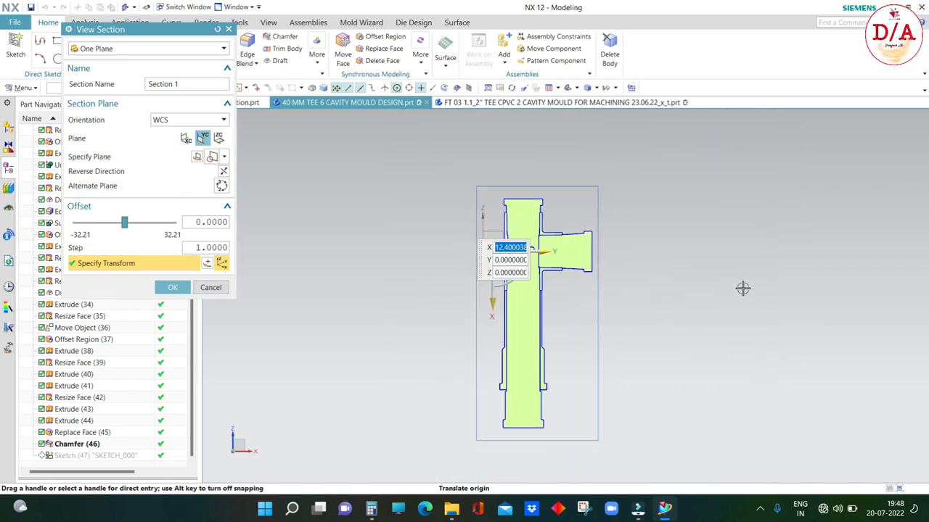
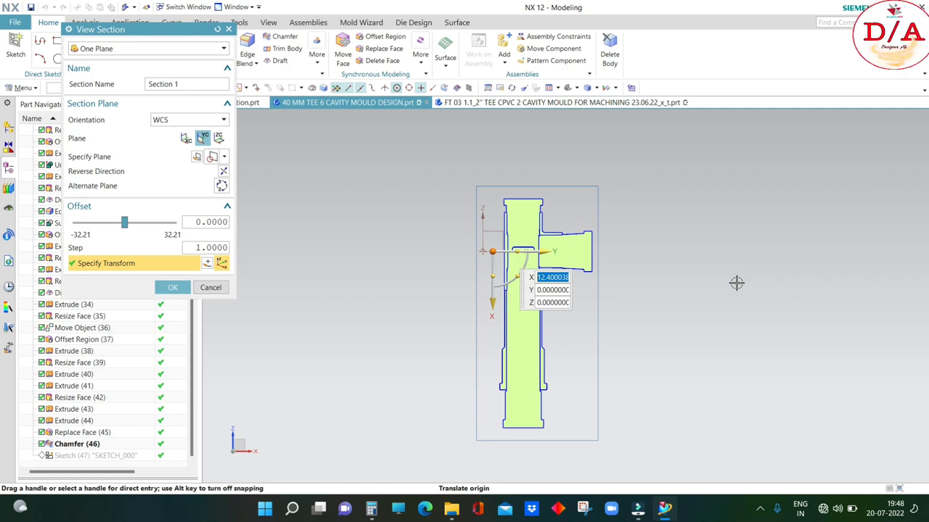
Step: Remove the section cut and choose the General Hole type
middle_drag(665, 348, 779, 286)
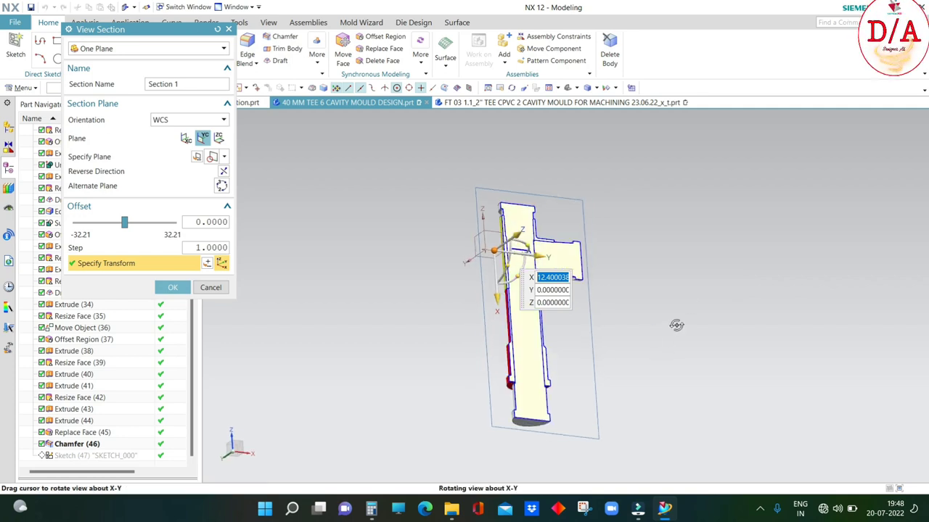
key(Escape)
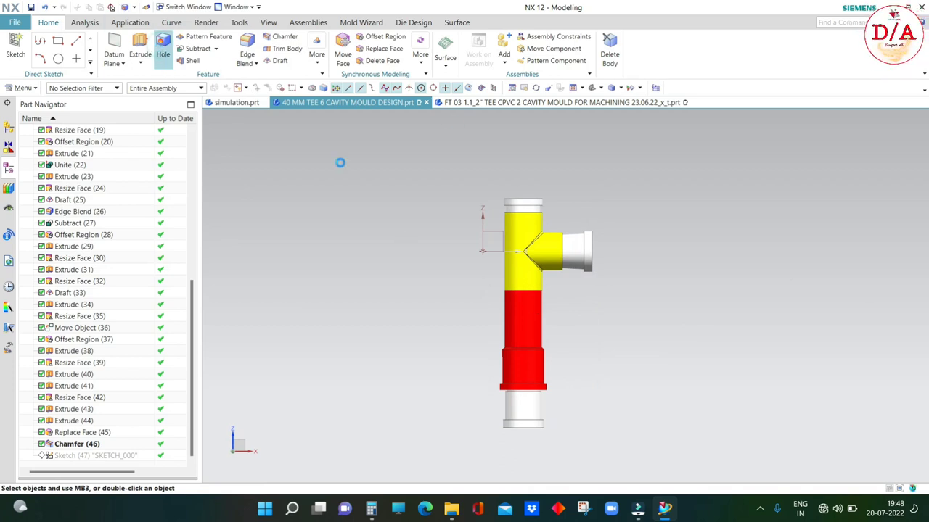
click(144, 48)
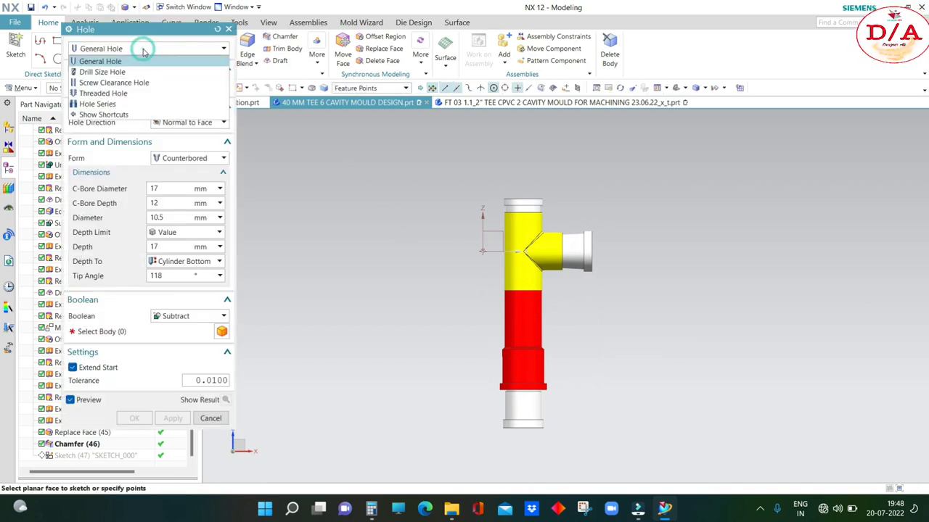
click(142, 47)
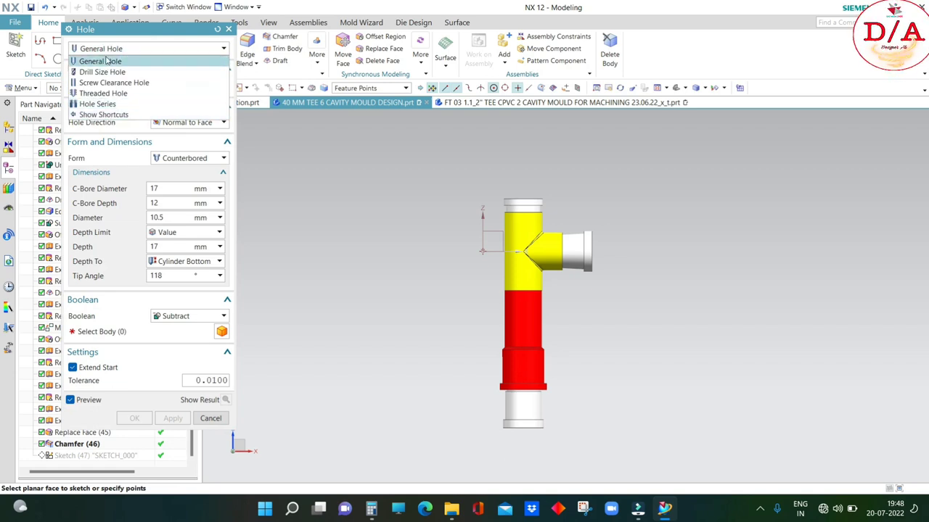
click(107, 62)
Step: Centre a Simple-form hole on the side branch's end face
middle_drag(356, 179, 564, 222)
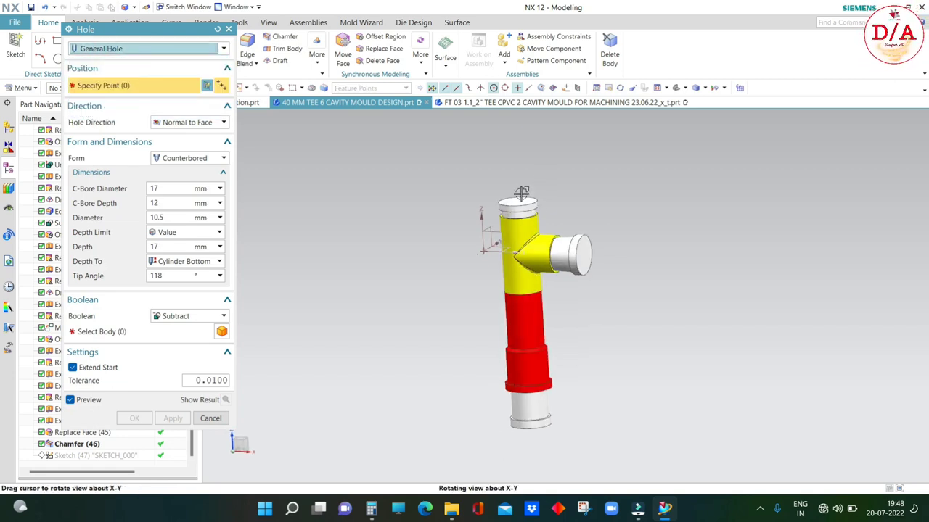
click(579, 220)
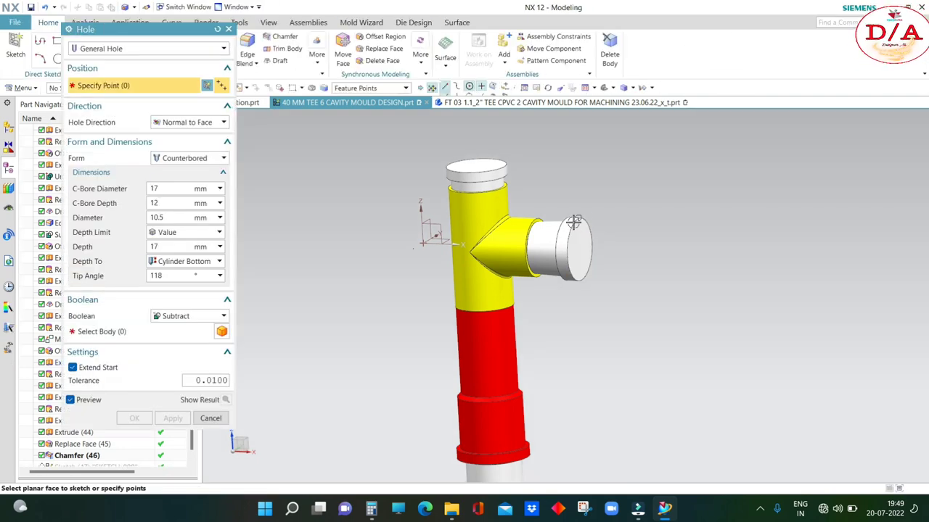
click(576, 226)
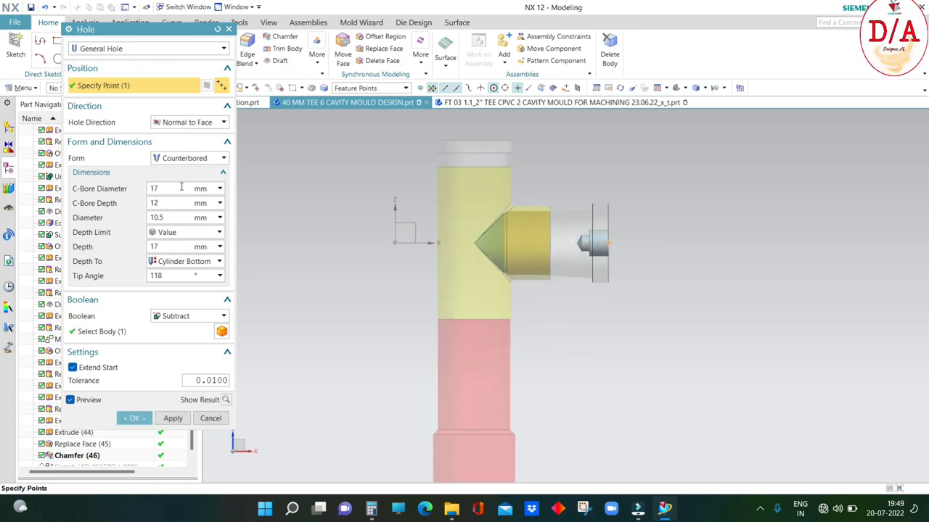
click(168, 160)
click(172, 169)
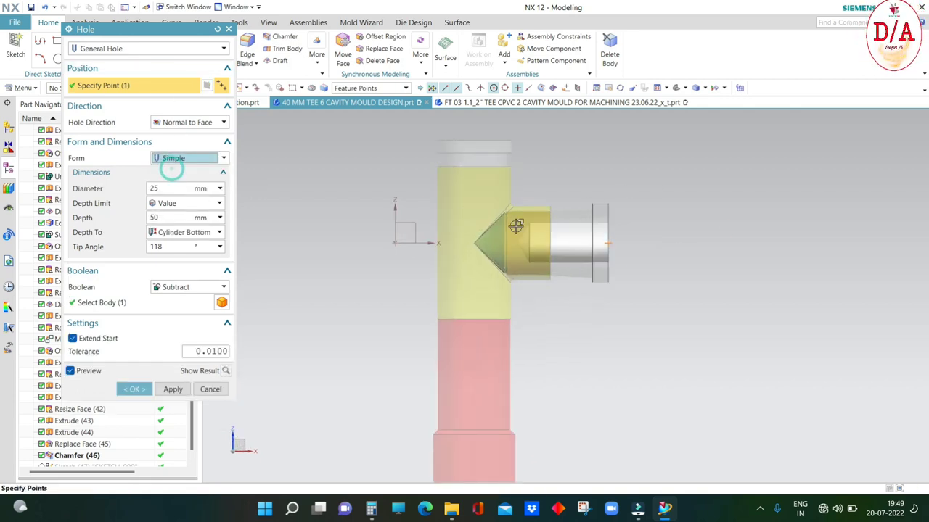
Step: Set the hole diameter to 16 mm, 50 mm deep, and create it
click(155, 189)
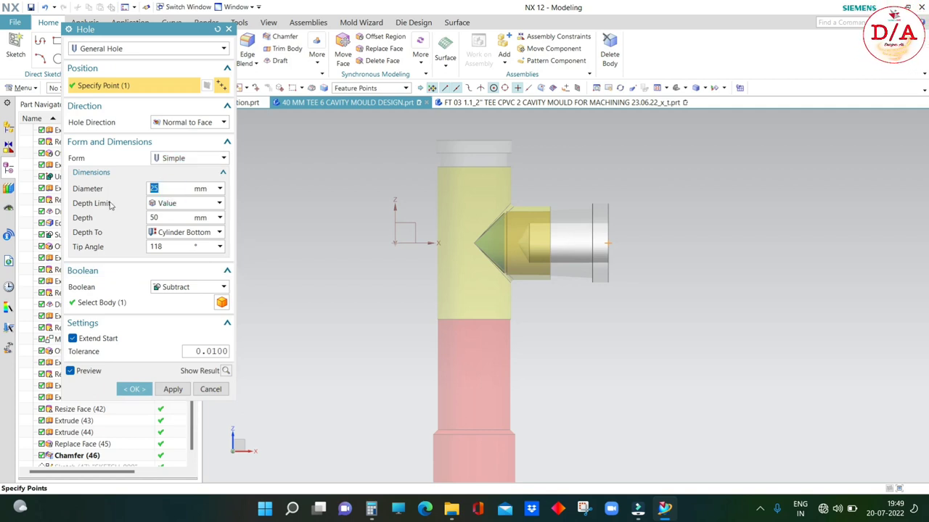
text(20)
key(Return)
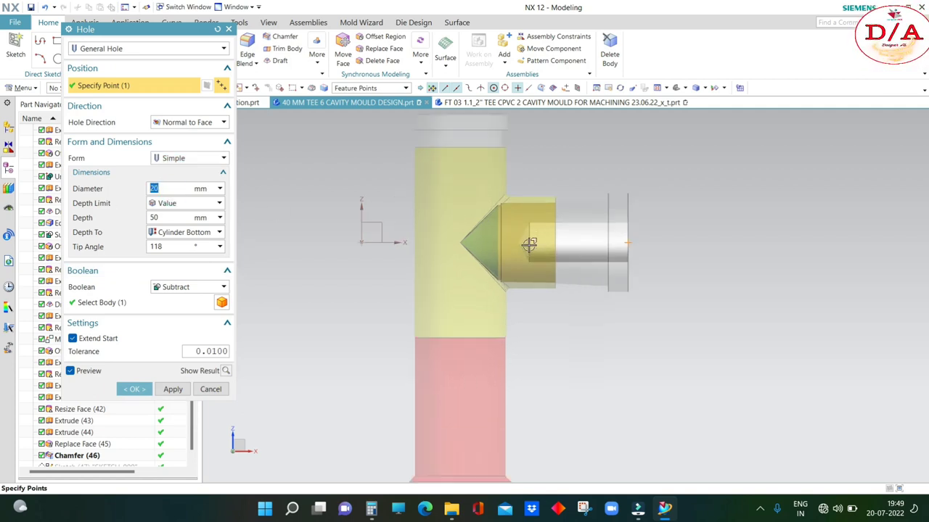
scroll(529, 245, up, 5)
scroll(741, 272, down, 4)
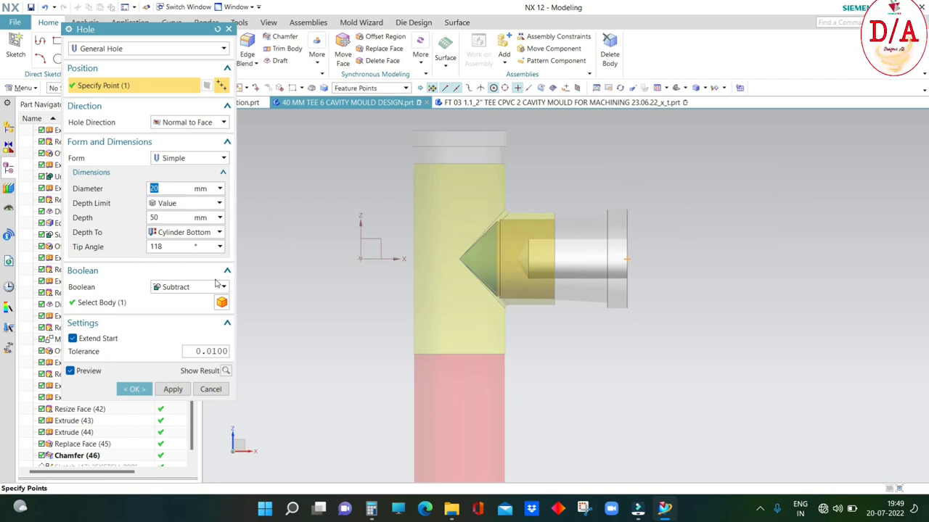
text(16)
key(Return)
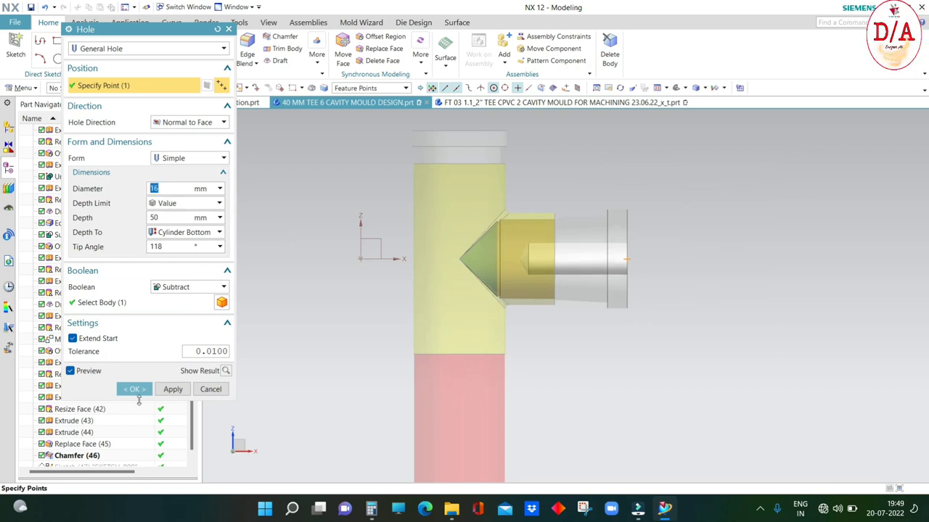
click(133, 389)
Step: Section the part and measure the branch wall thickness with Simple Distance
key(ctrl+h)
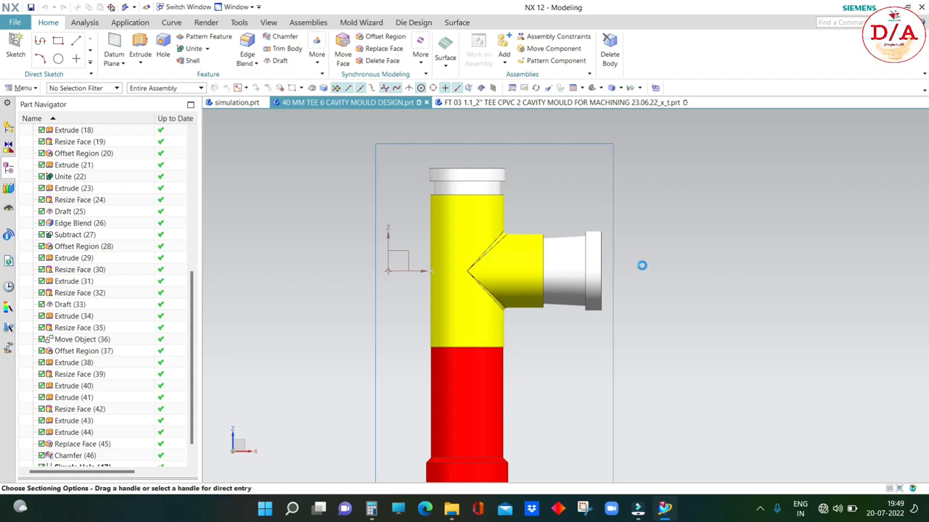
click(171, 288)
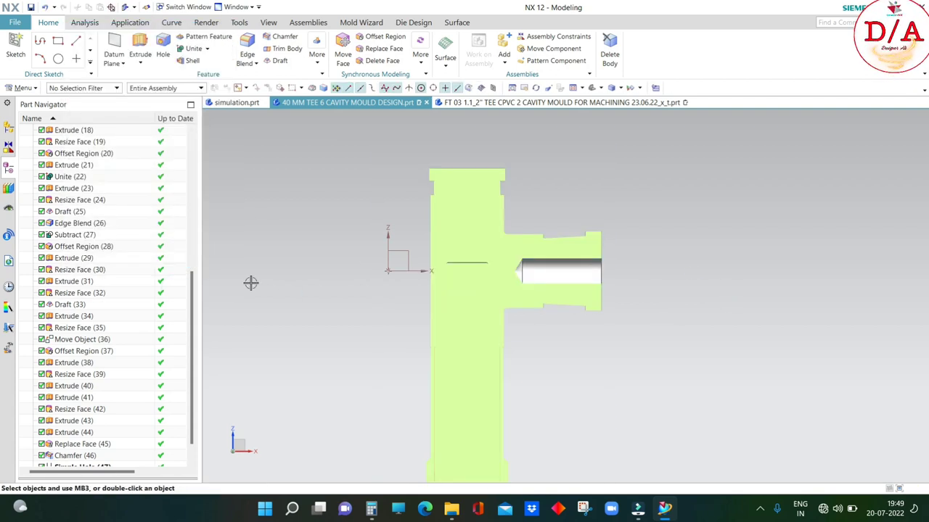
click(8, 126)
scroll(566, 251, up, 3)
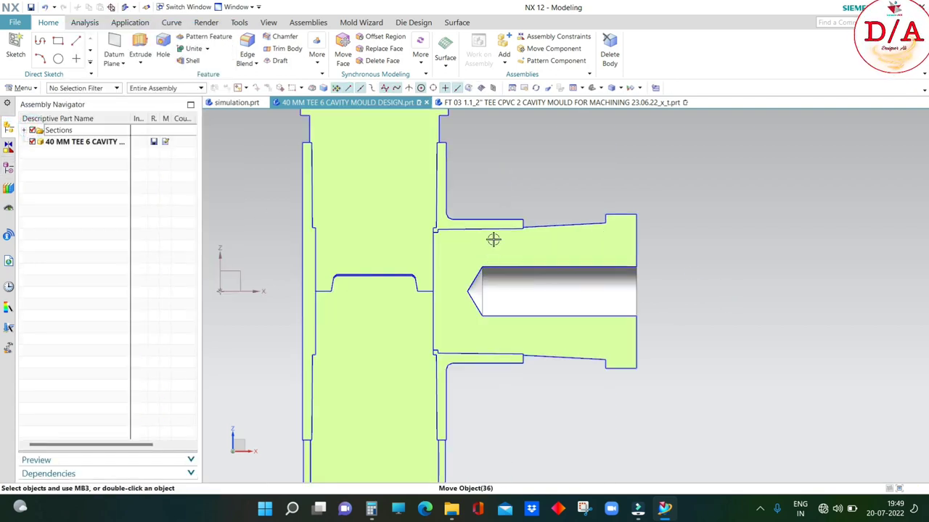
click(84, 22)
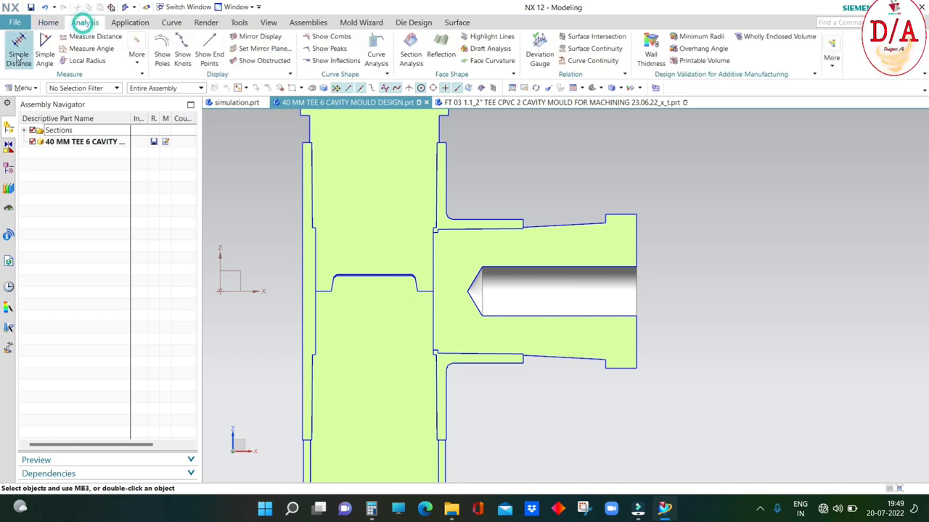
click(18, 55)
click(483, 269)
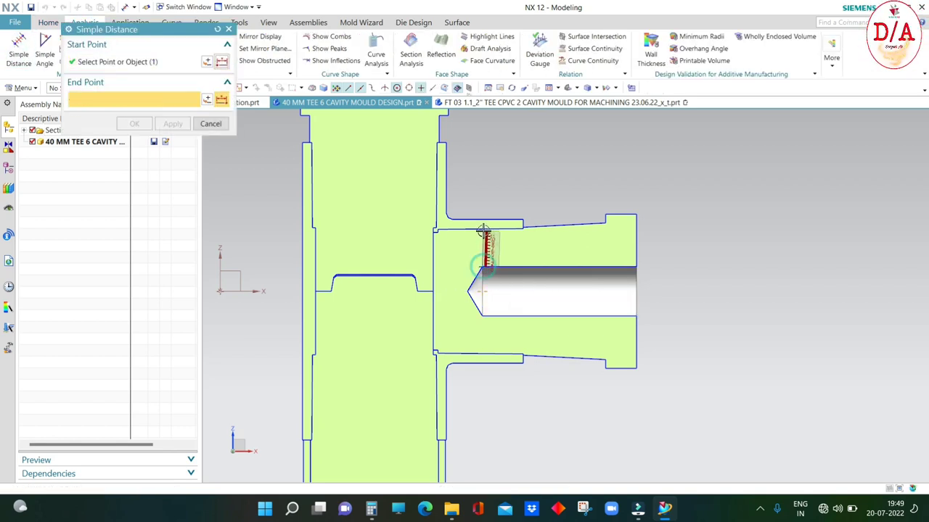
click(483, 231)
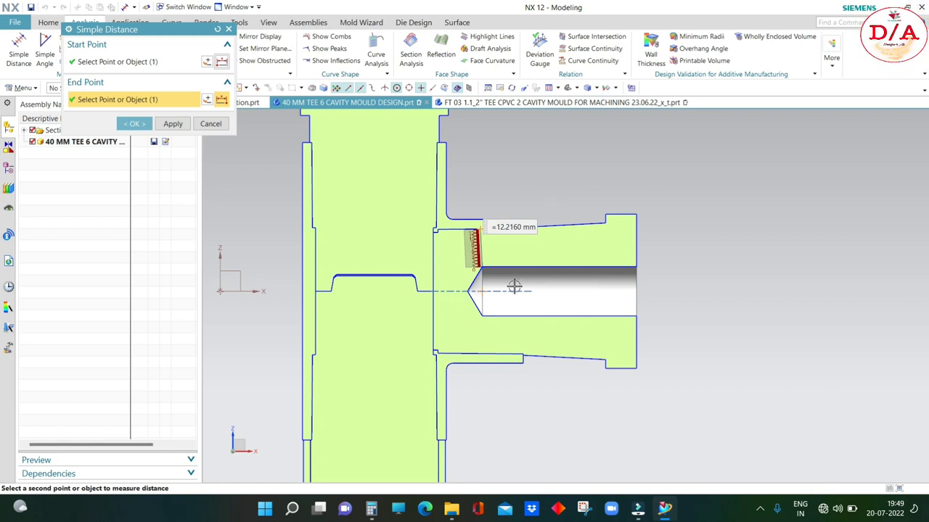
click(211, 123)
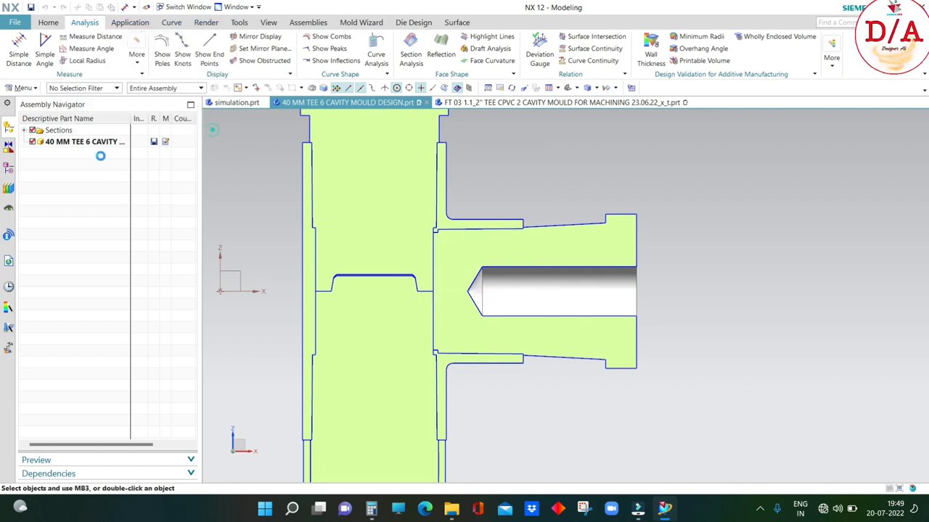
Step: Edit Simple Hole (47) to a 20 mm diameter
click(8, 167)
double_click(85, 444)
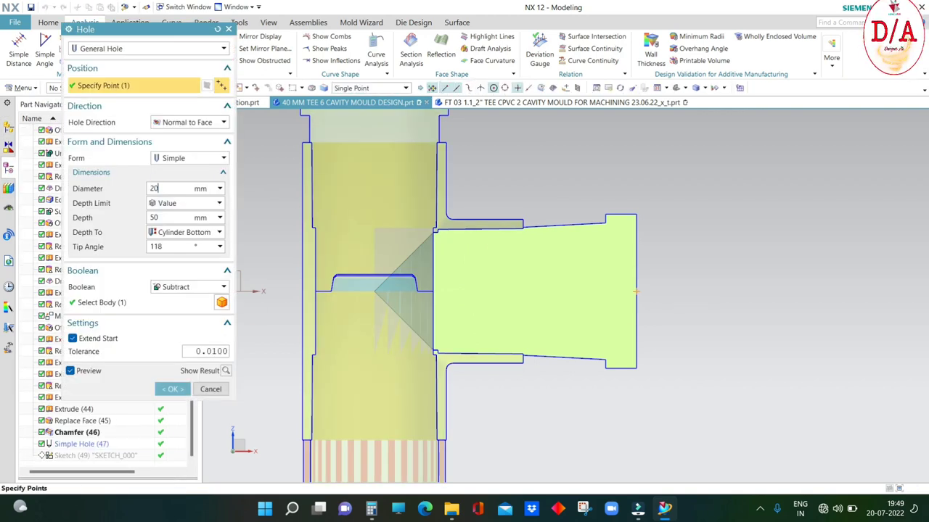
click(172, 389)
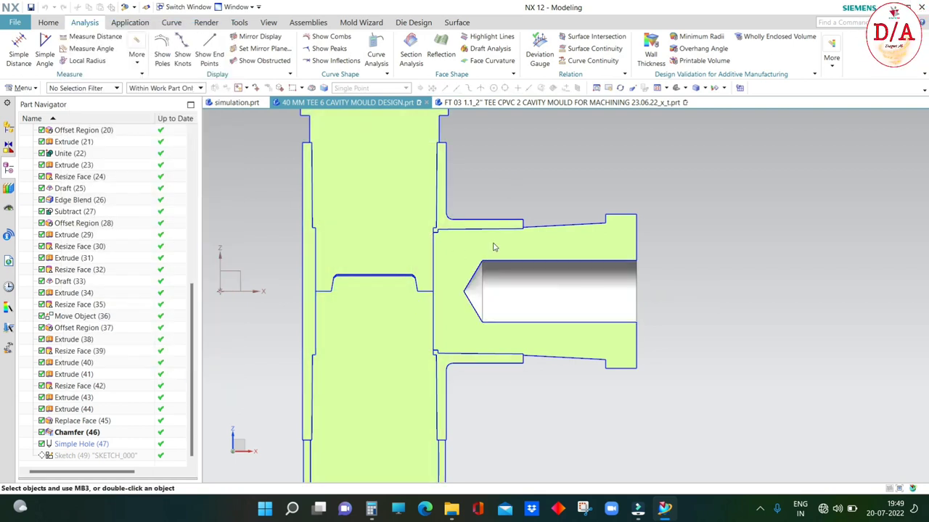
scroll(494, 290, up, 2)
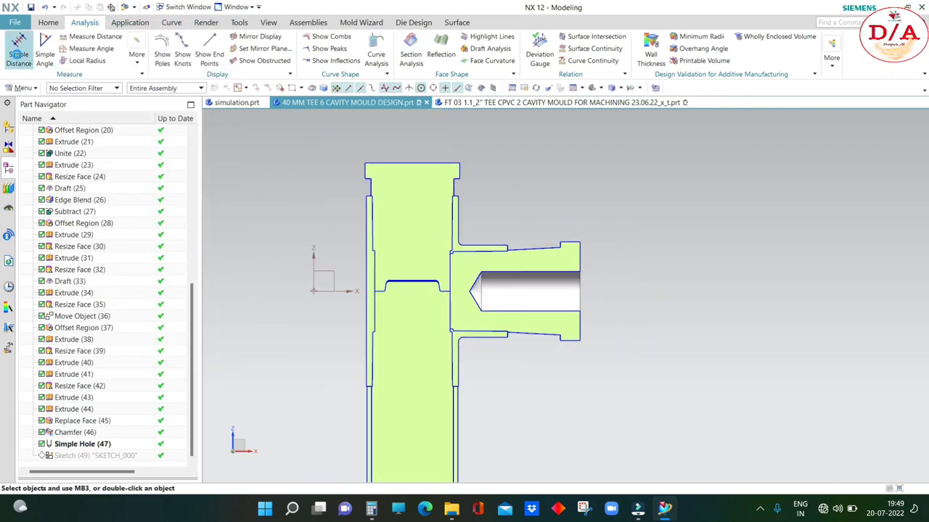
Step: Re-measure the branch wall thickness, now about 10.2 mm
click(18, 53)
scroll(483, 269, down, 1)
scroll(516, 279, down, 1)
click(521, 280)
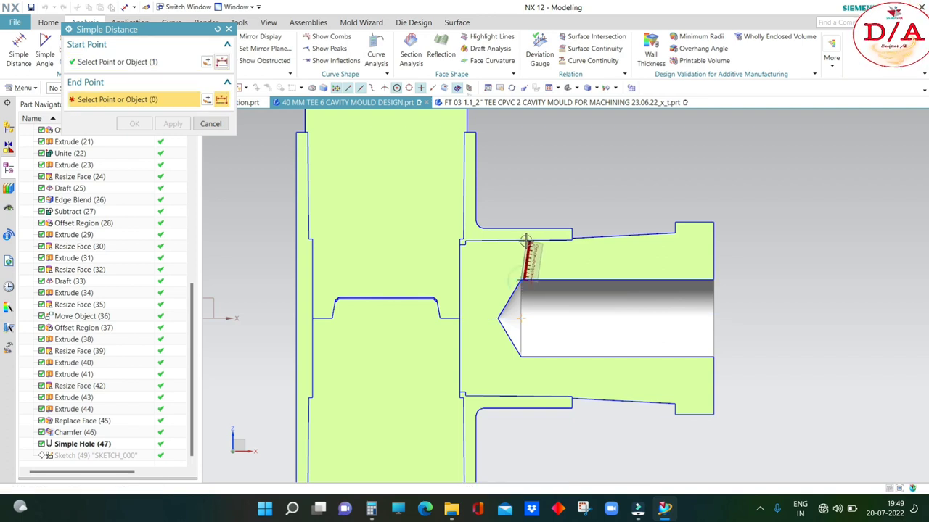
click(522, 238)
scroll(502, 257, up, 2)
click(197, 124)
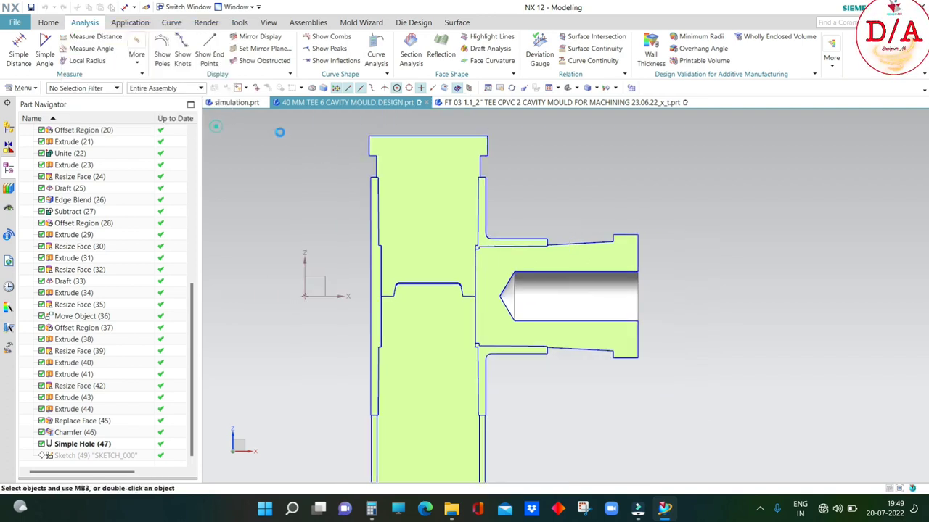
scroll(649, 252, up, 3)
right_click(657, 210)
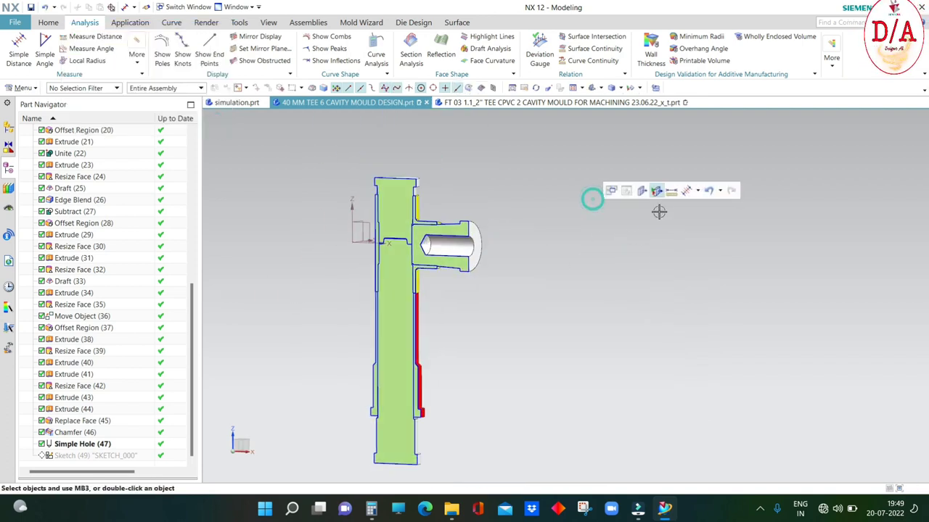
scroll(494, 264, down, 3)
Step: Extrude the branch hole edge 2.5 mm deep as a Subtract
click(47, 23)
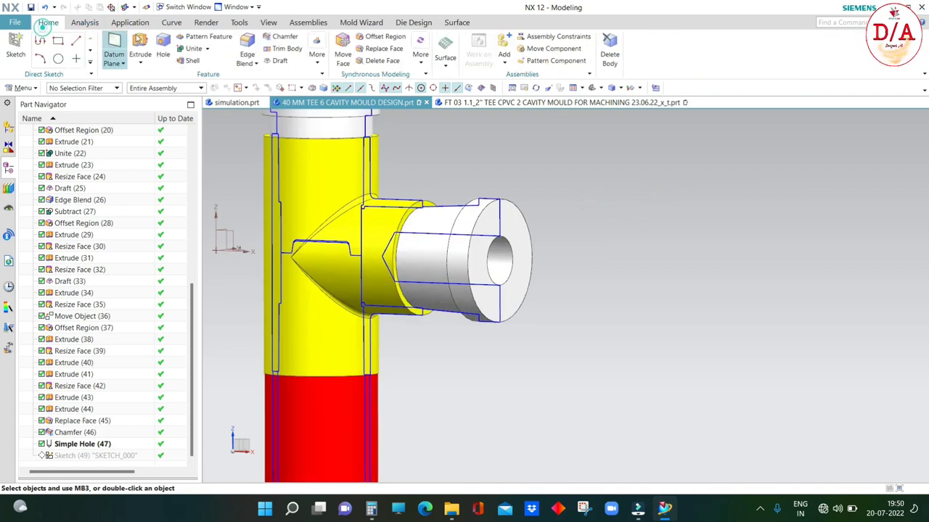
click(145, 42)
scroll(510, 231, down, 2)
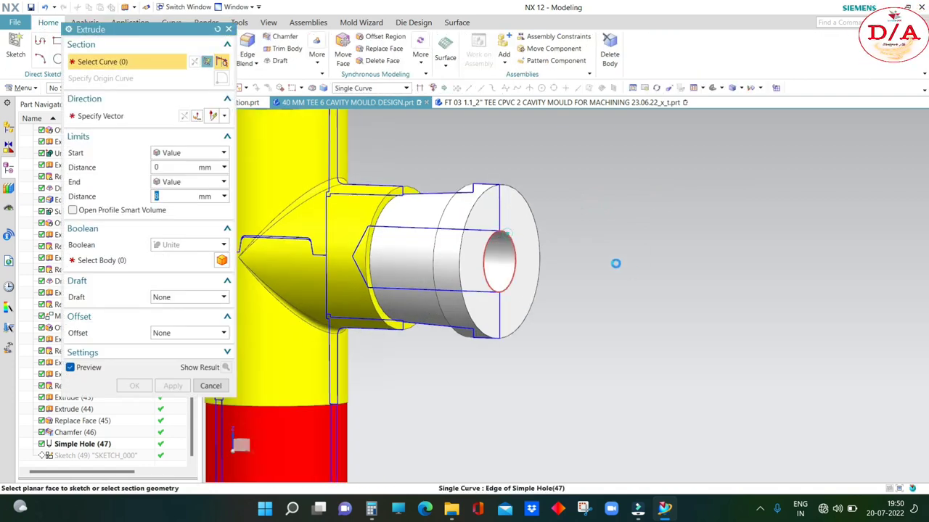
click(508, 230)
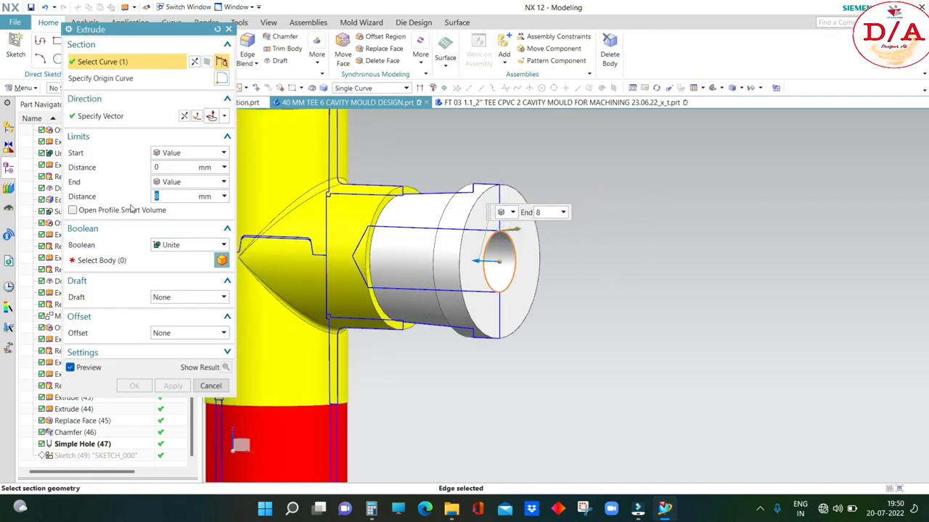
text(2.5)
click(190, 245)
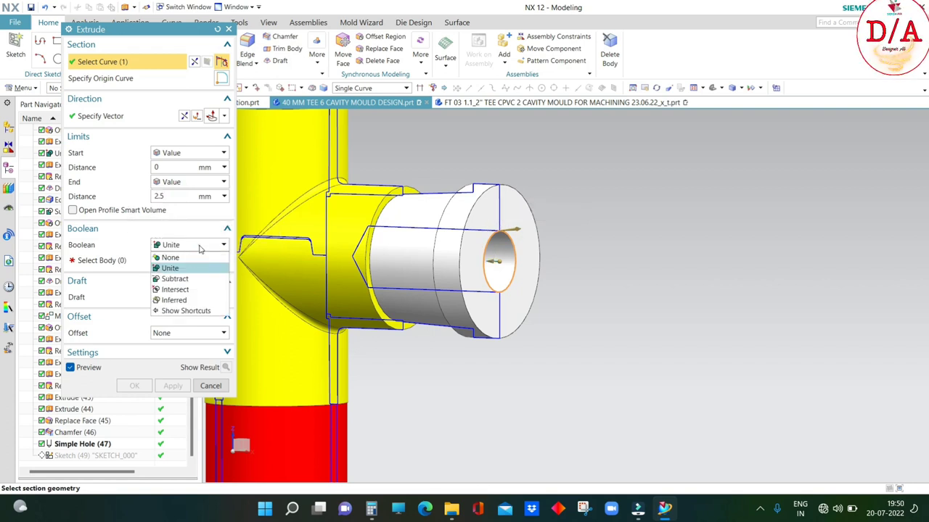
click(184, 281)
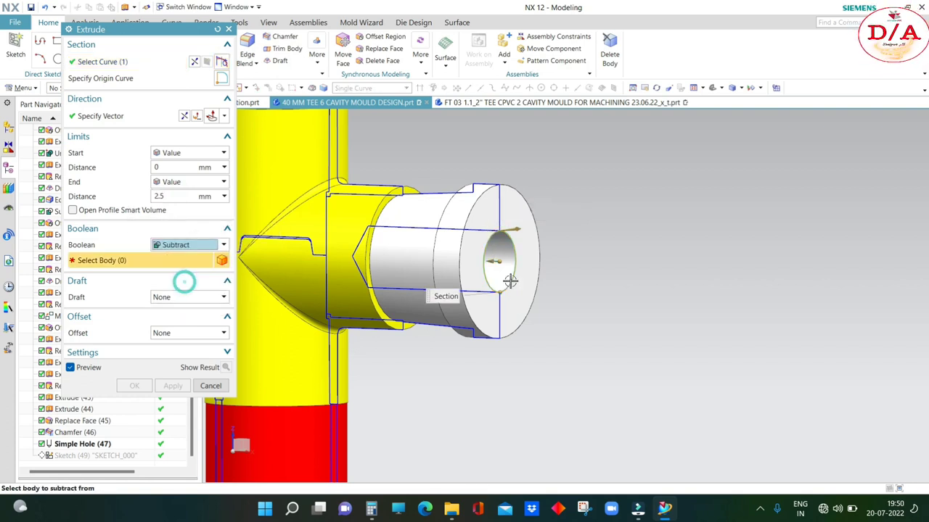
Step: Give the extrusion a two-sided offset from Start 3 to End 6 mm
click(181, 333)
click(180, 366)
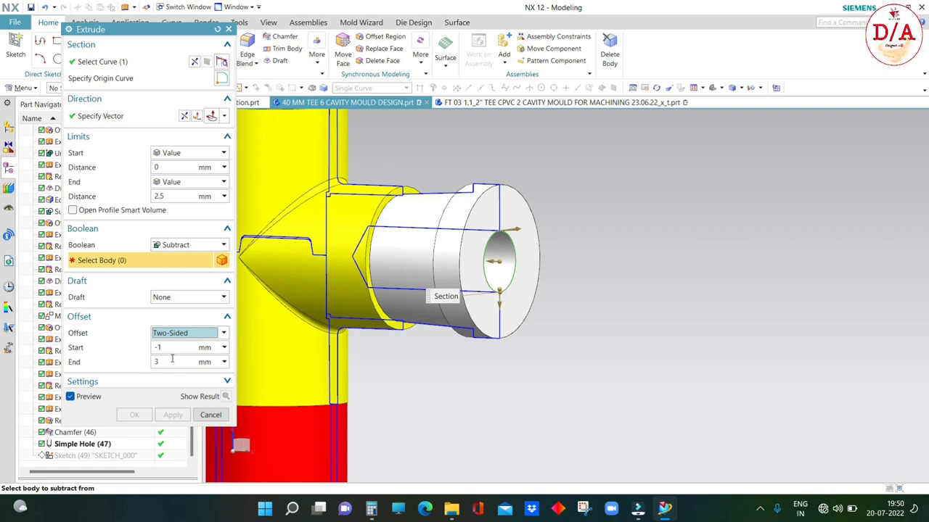
double_click(171, 360)
text(6)
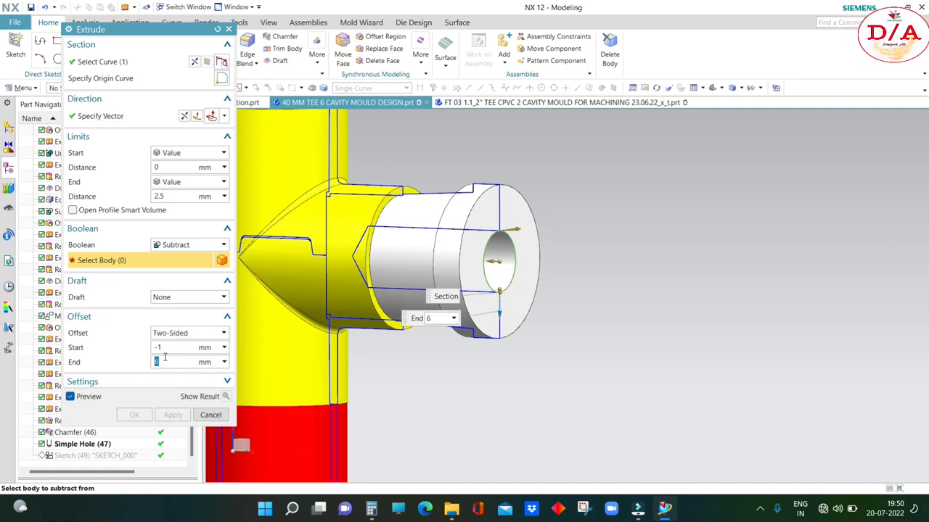
double_click(160, 348)
text(3)
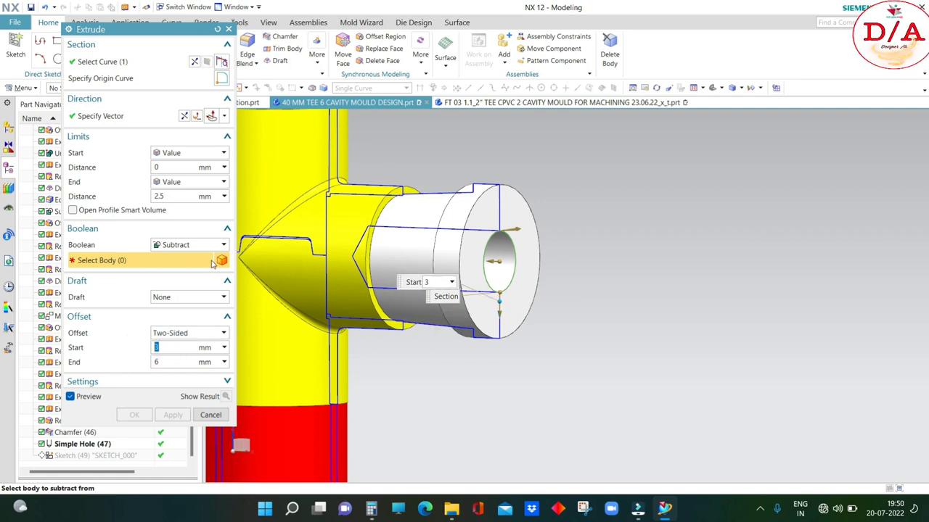
Step: Cut from the tee body, verify the 2.5 mm depth, and confirm Extrude (48)
click(516, 270)
middle_drag(678, 278, 579, 265)
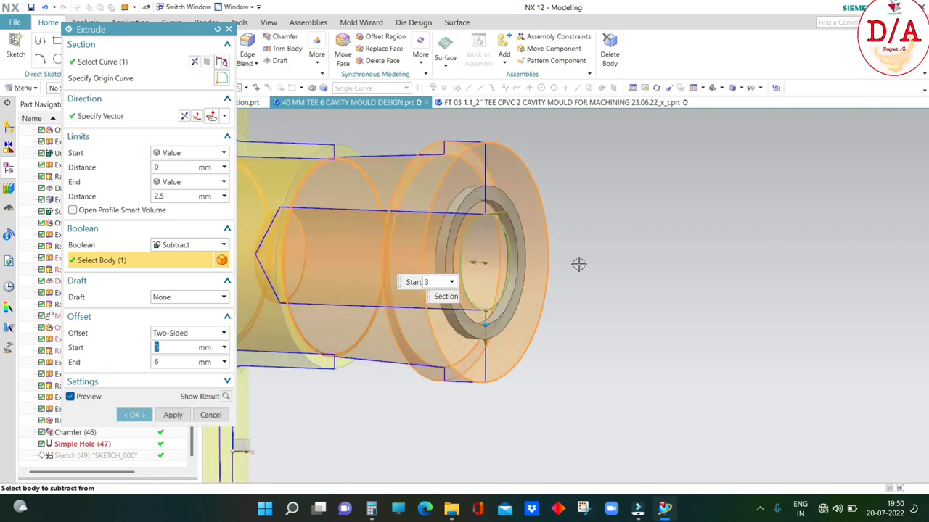
double_click(166, 195)
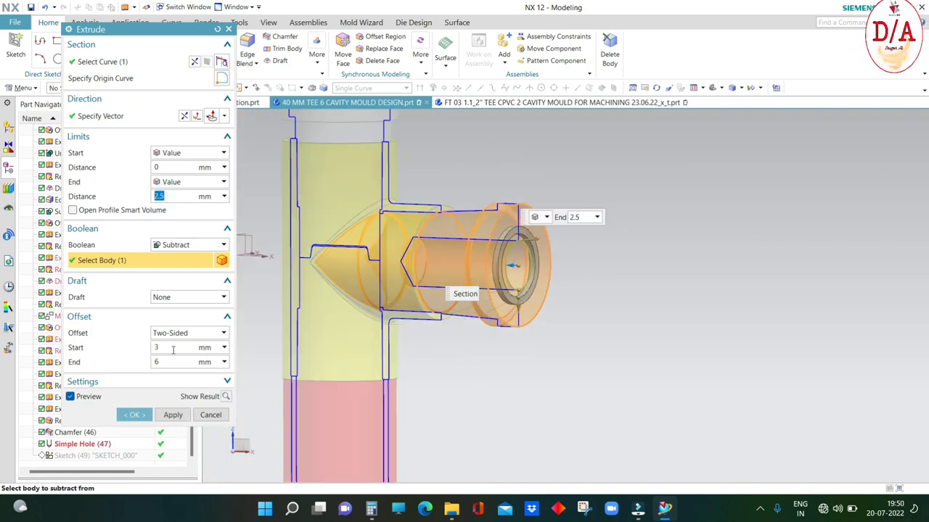
double_click(169, 349)
double_click(168, 195)
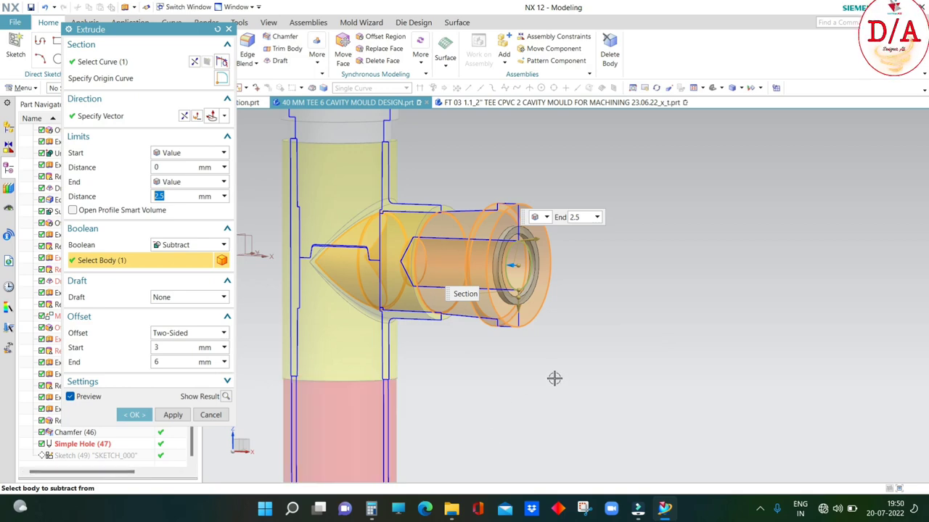
click(134, 415)
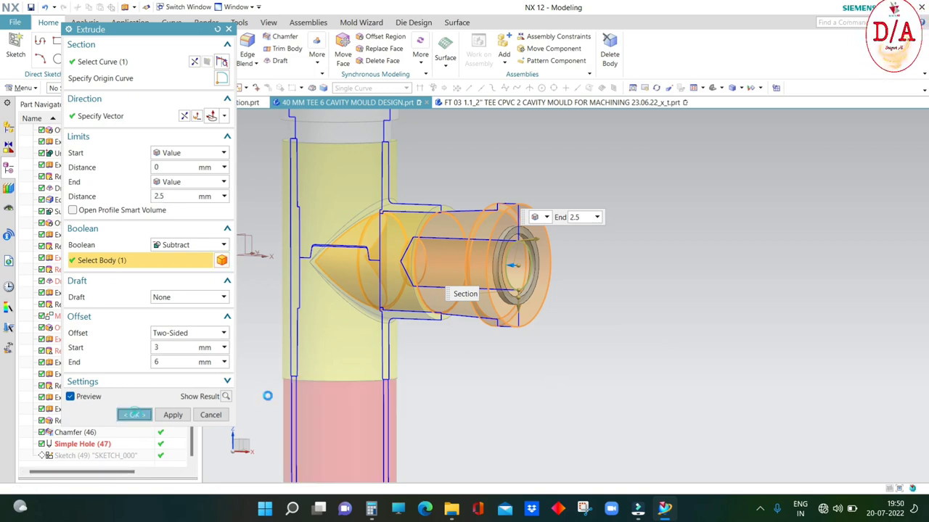
middle_drag(694, 366, 600, 261)
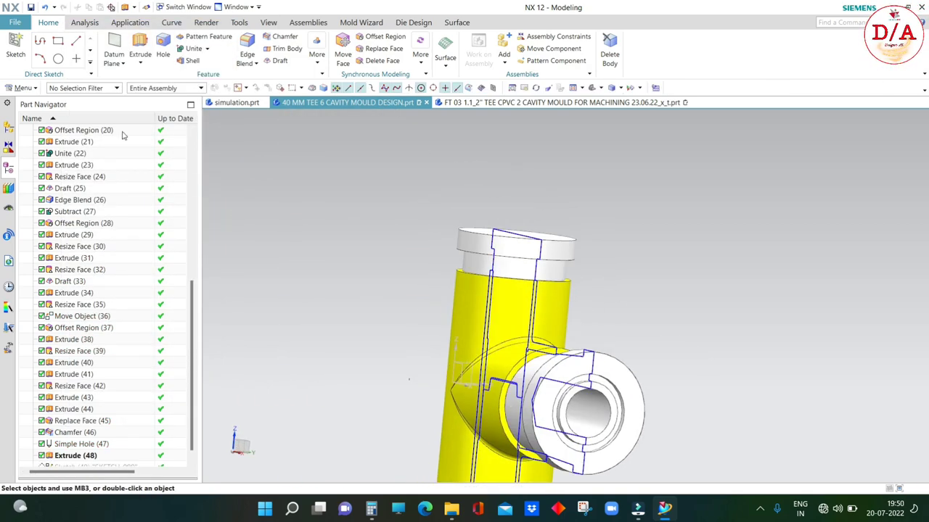
Step: Hide the section outlines in the part navigator
click(9, 127)
click(33, 130)
middle_drag(476, 209, 518, 224)
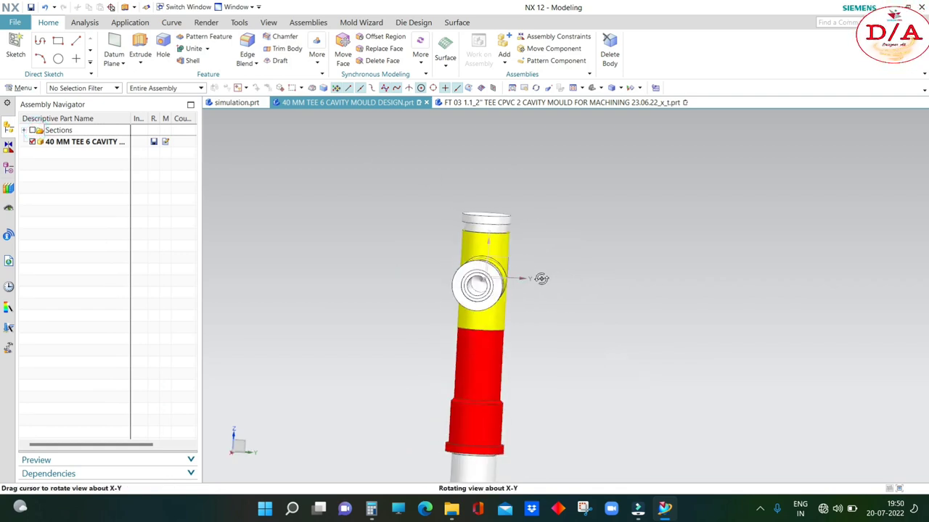
Step: Colour the side socket's bore face cyan
key(ctrl+j)
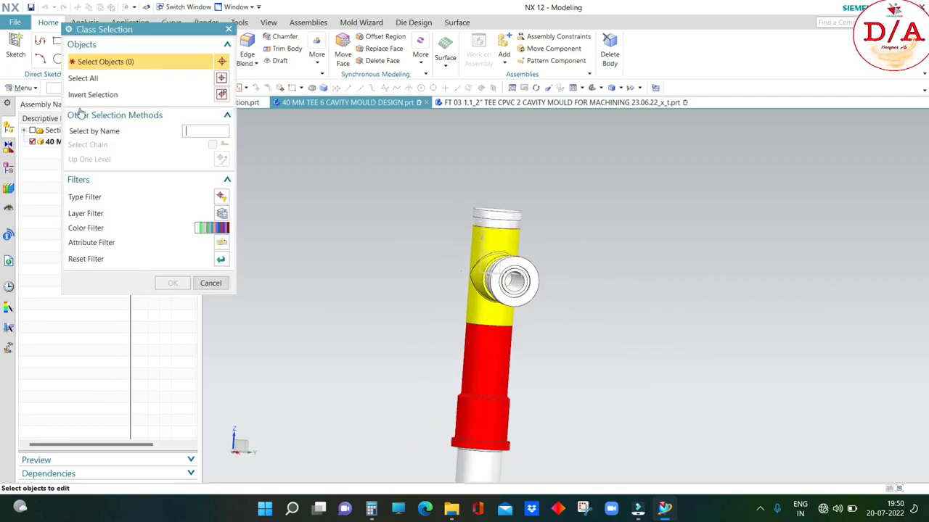
click(56, 89)
click(58, 138)
scroll(500, 298, up, 5)
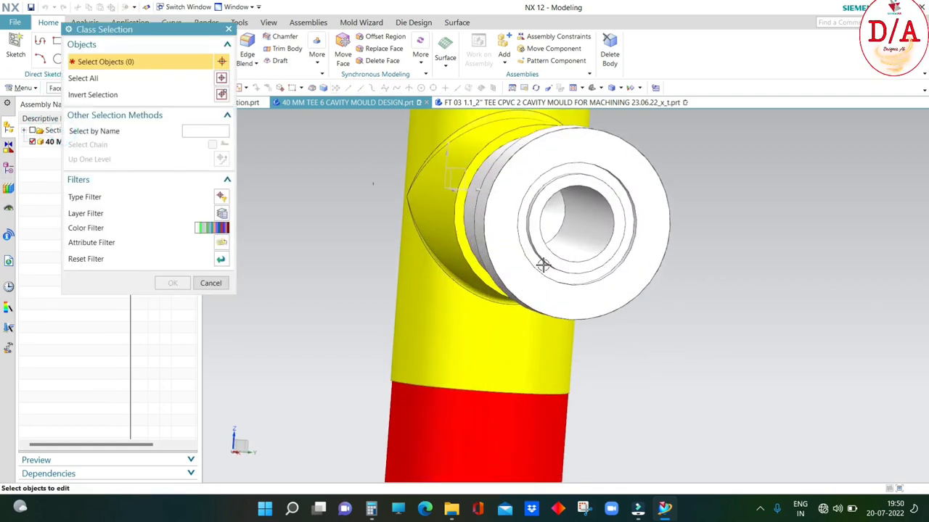
click(555, 229)
click(173, 283)
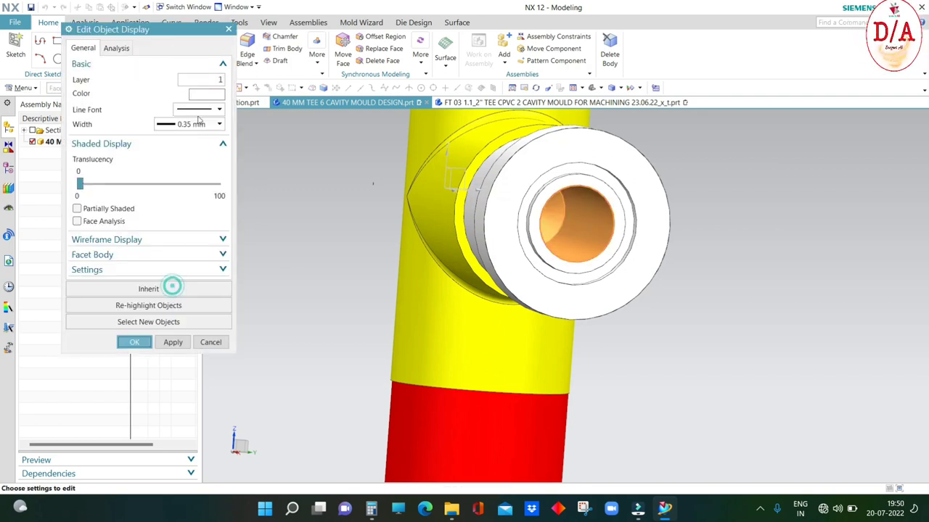
click(199, 98)
click(161, 61)
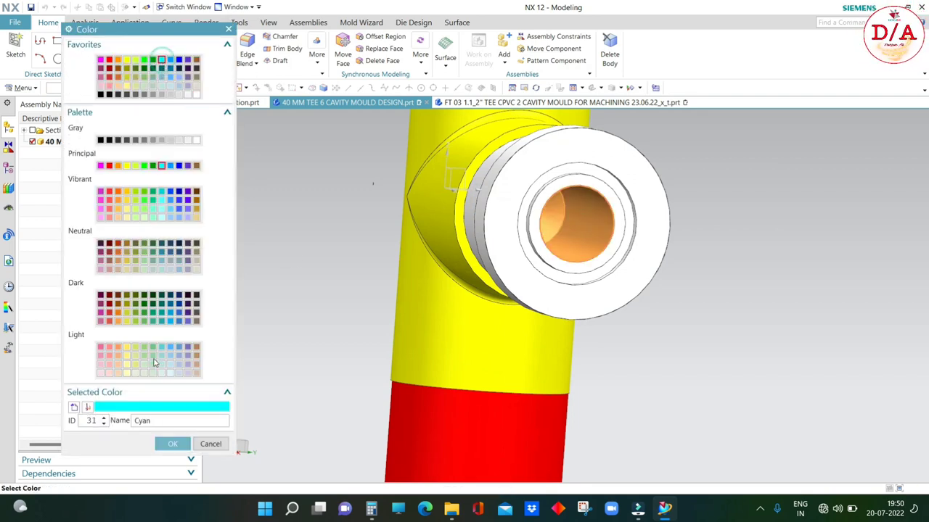
click(173, 444)
click(173, 341)
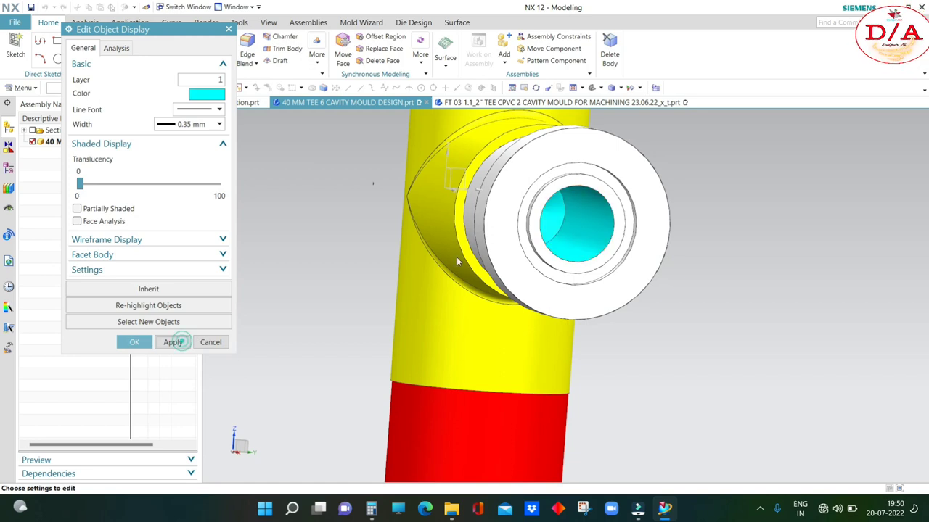
middle_drag(456, 256, 591, 271)
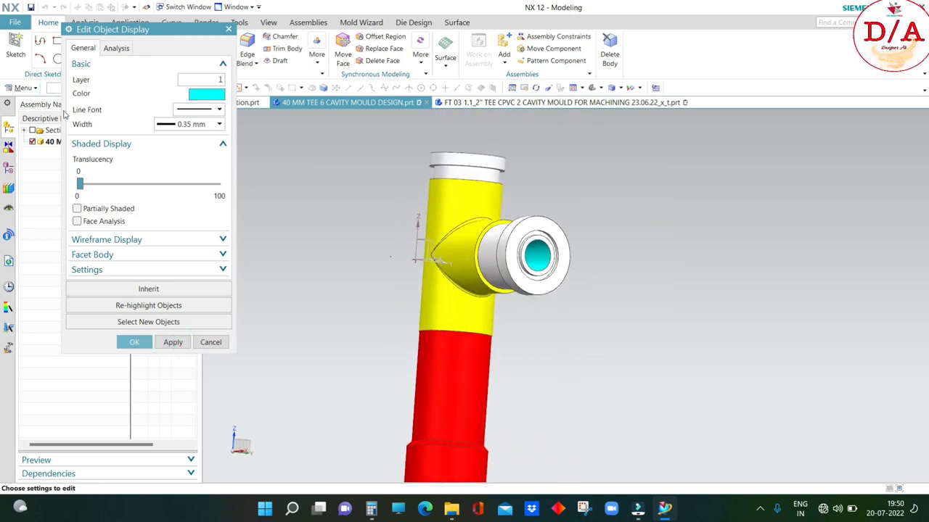
Step: Colour the two groove ring faces red
click(156, 322)
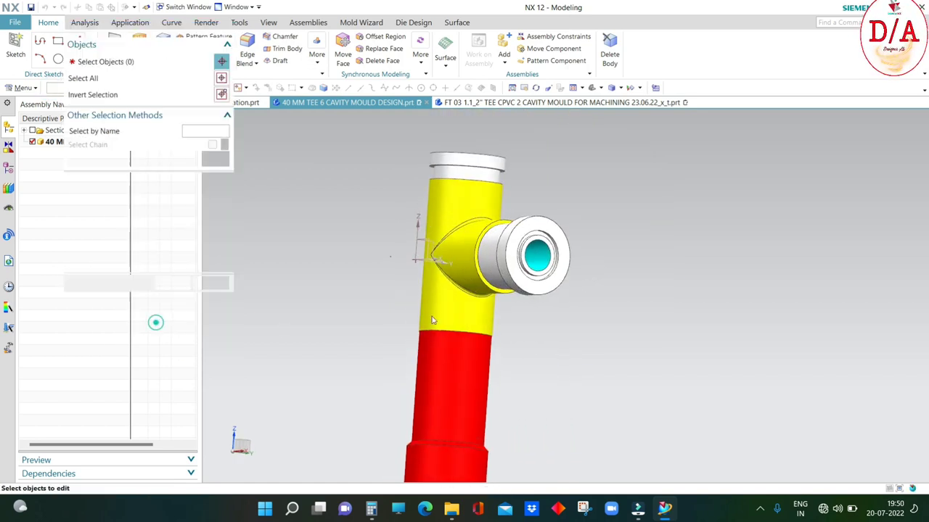
scroll(525, 250, down, 2)
click(50, 88)
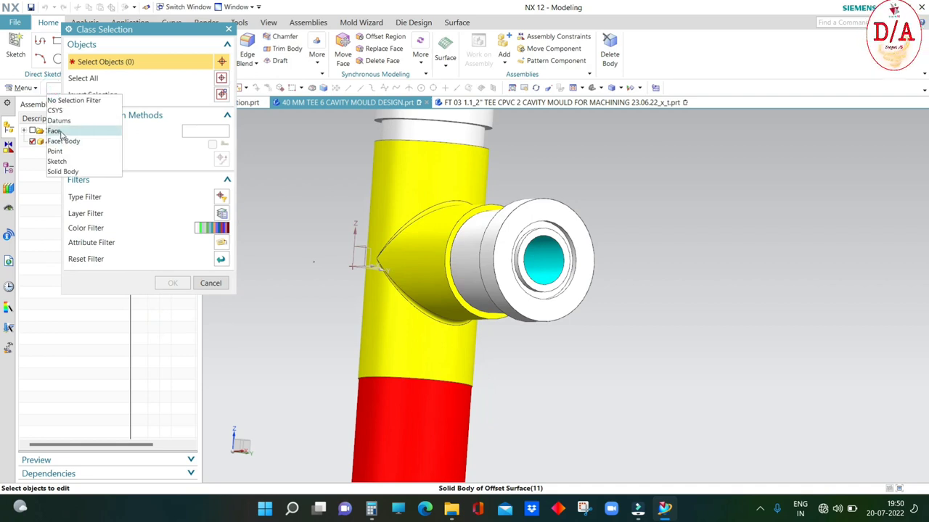
click(54, 130)
scroll(477, 259, down, 2)
click(533, 234)
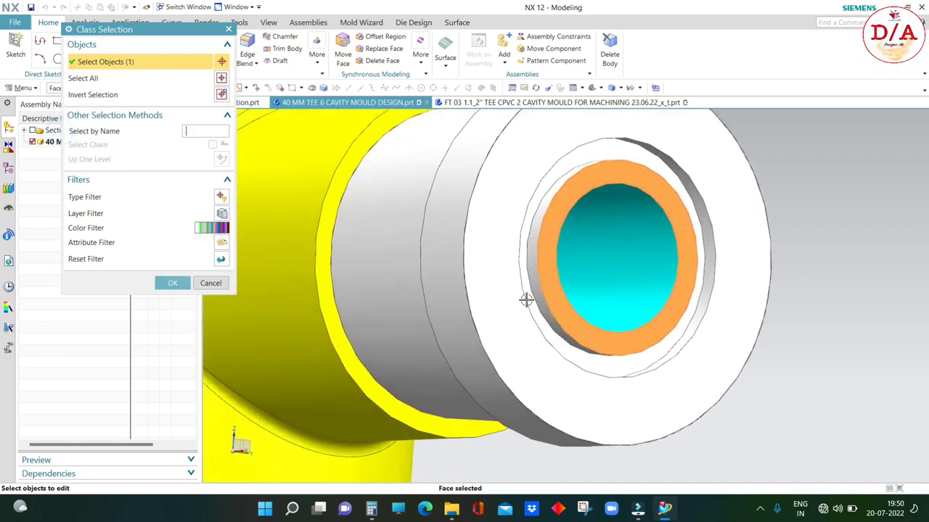
click(587, 164)
scroll(694, 194, up, 3)
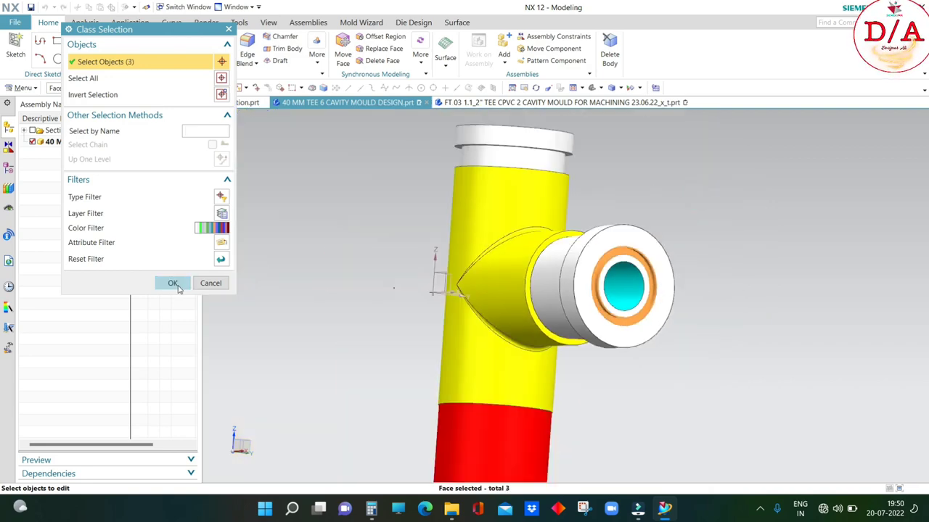
click(174, 283)
click(200, 95)
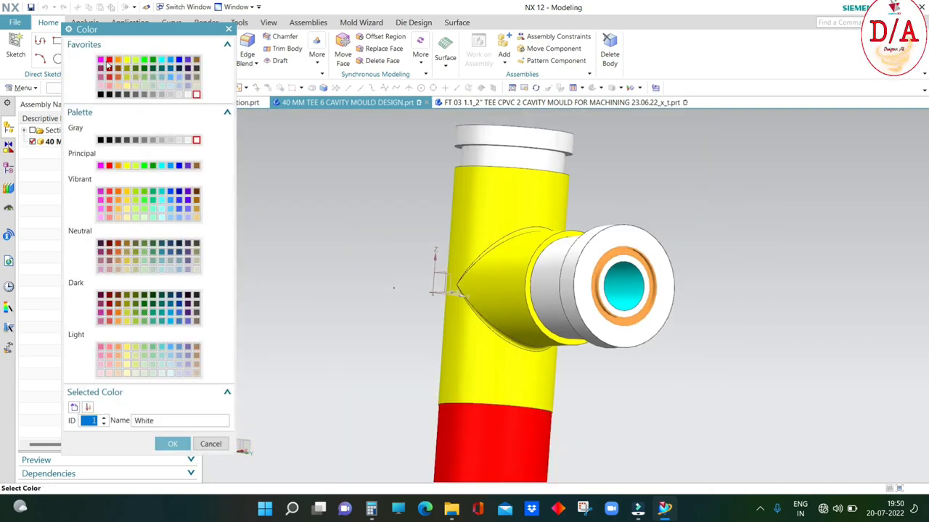
click(109, 60)
click(173, 444)
click(134, 341)
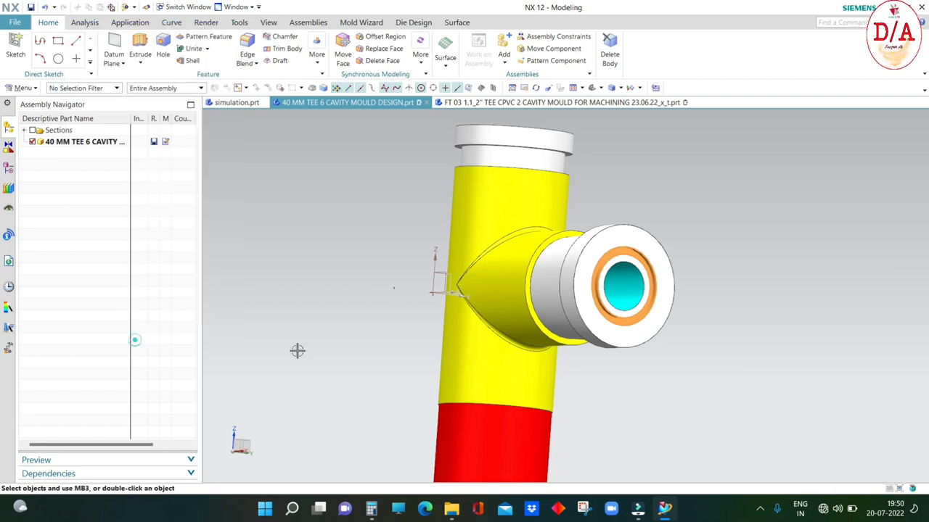
scroll(795, 282, up, 2)
middle_drag(672, 290, 563, 220)
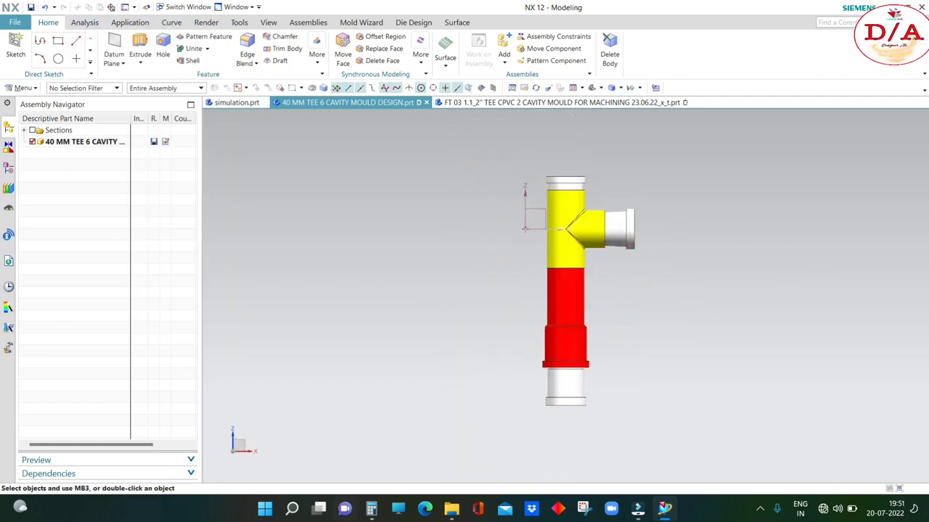
Step: Place a 20 mm simple hole, 45 mm deep, at the end's centre
click(163, 45)
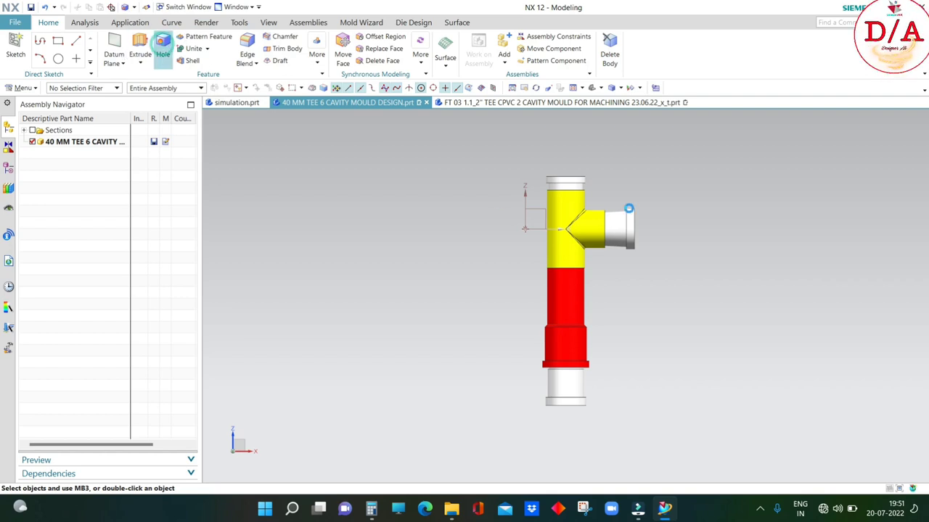
scroll(584, 178, up, 3)
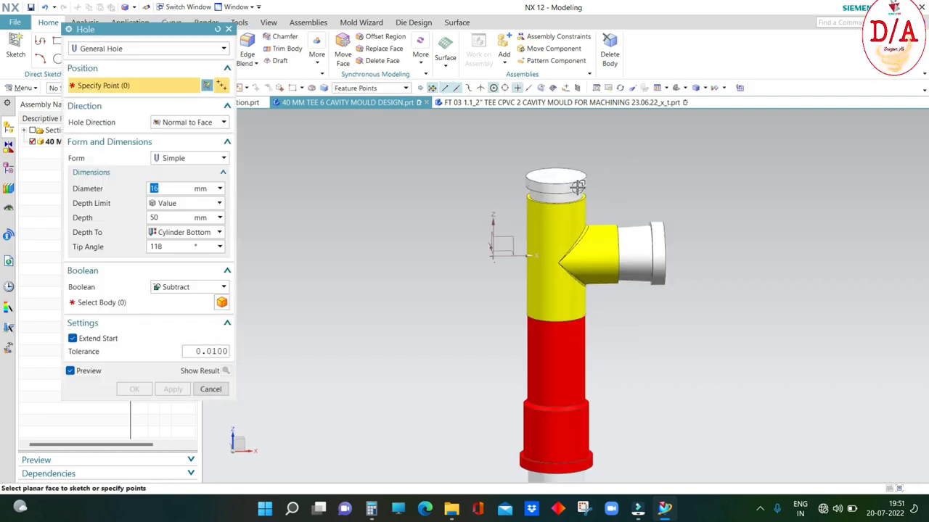
scroll(582, 174, up, 1)
click(582, 174)
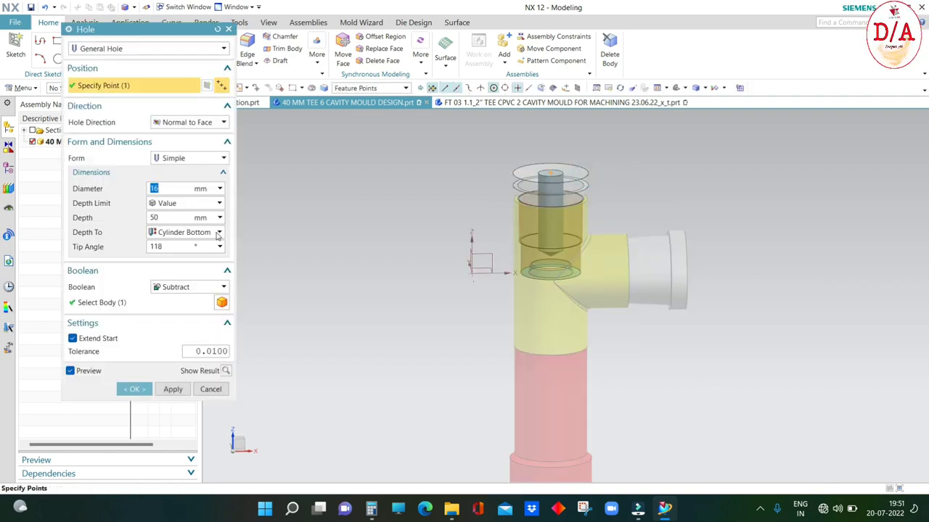
text(20)
scroll(597, 238, up, 3)
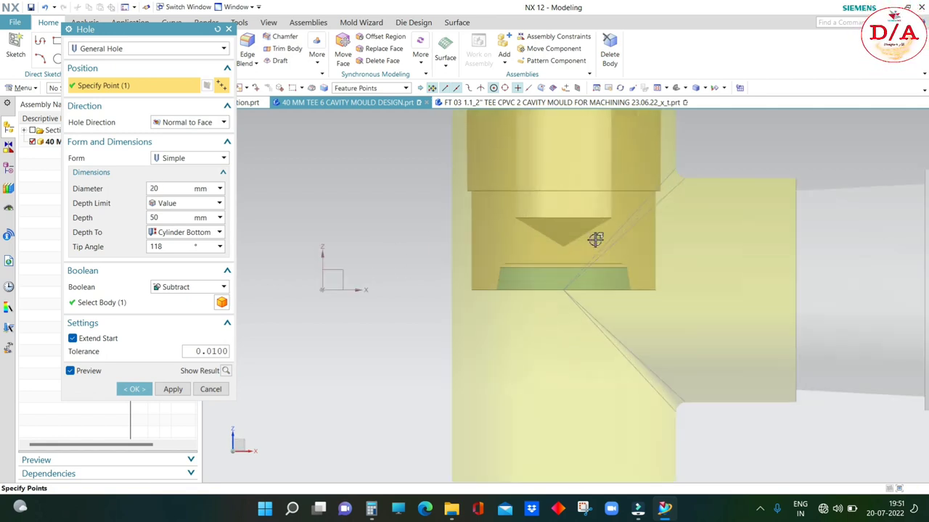
scroll(575, 290, down, 2)
scroll(575, 290, up, 4)
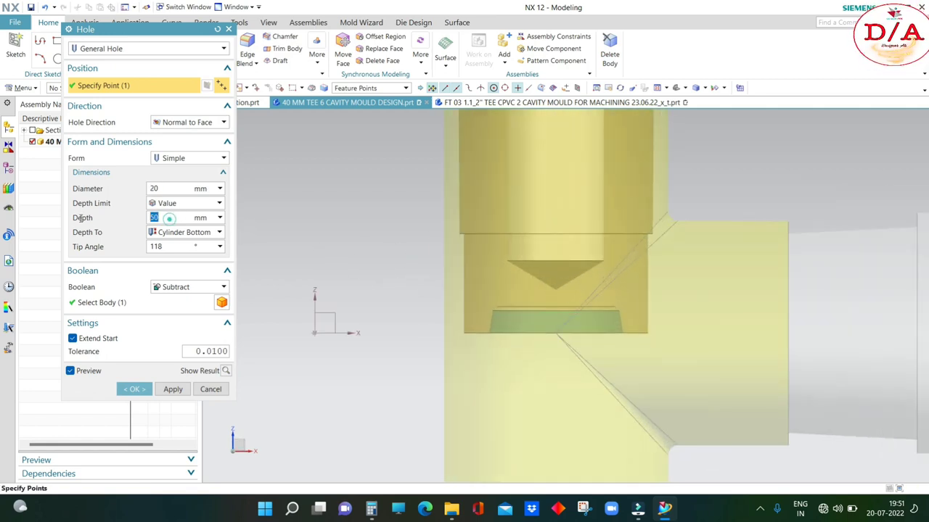
text(45)
key(Return)
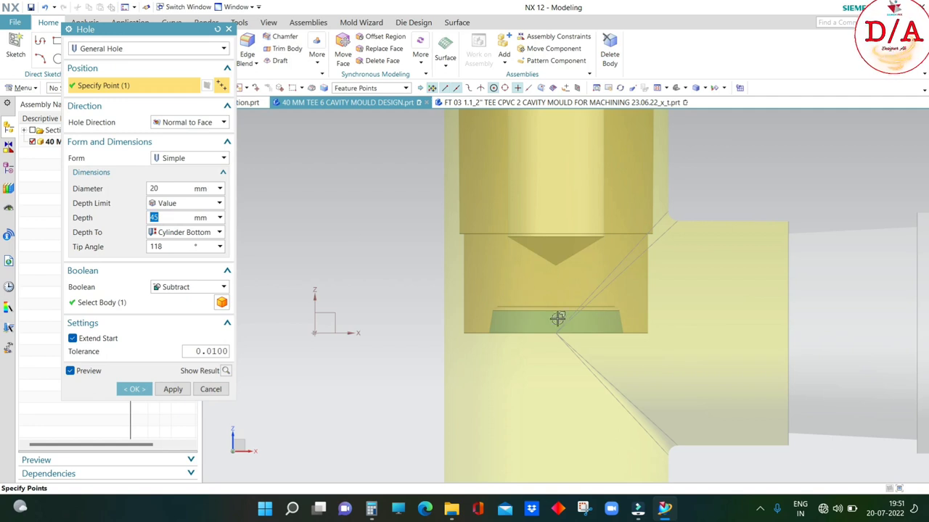
scroll(537, 301, down, 1)
scroll(609, 304, down, 2)
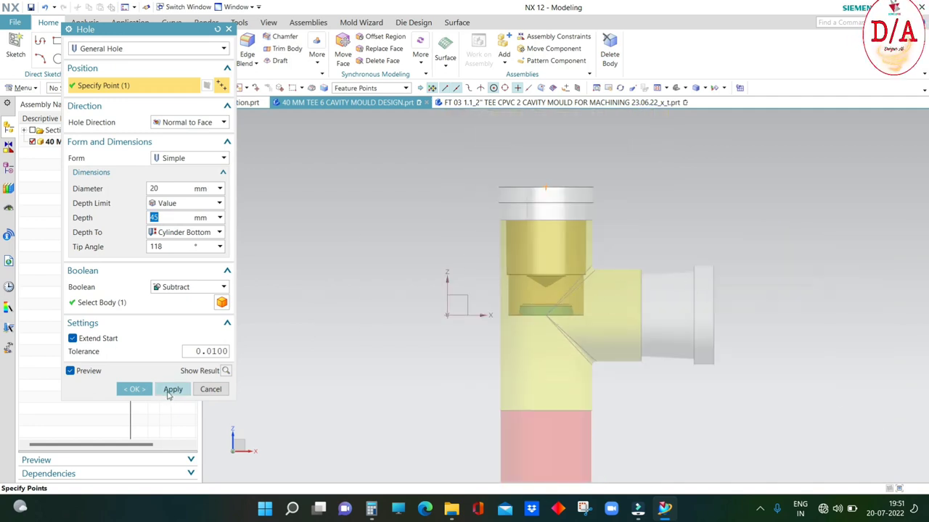
click(168, 391)
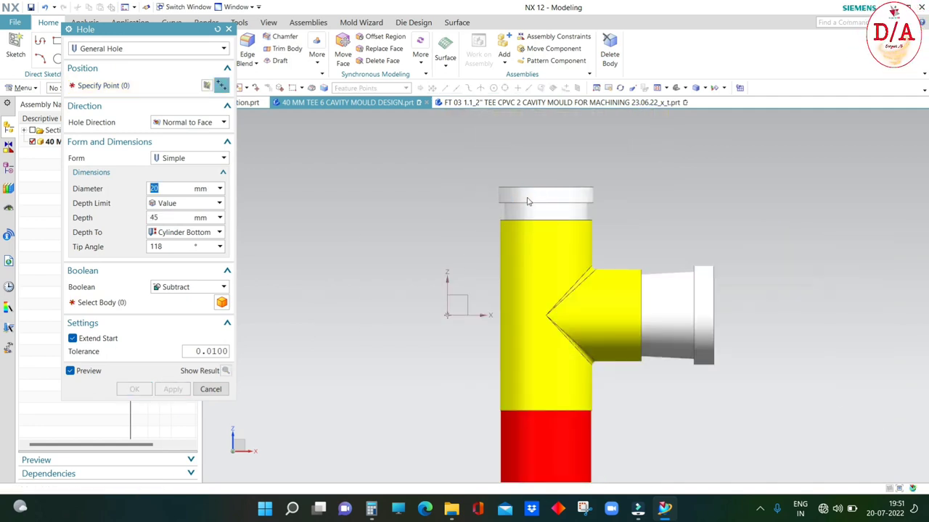
Step: Orbit to the bottom end and set the hole depth to 205 mm
mouse_move(530, 185)
middle_down()
mouse_move(556, 317)
mouse_move(544, 289)
middle_up()
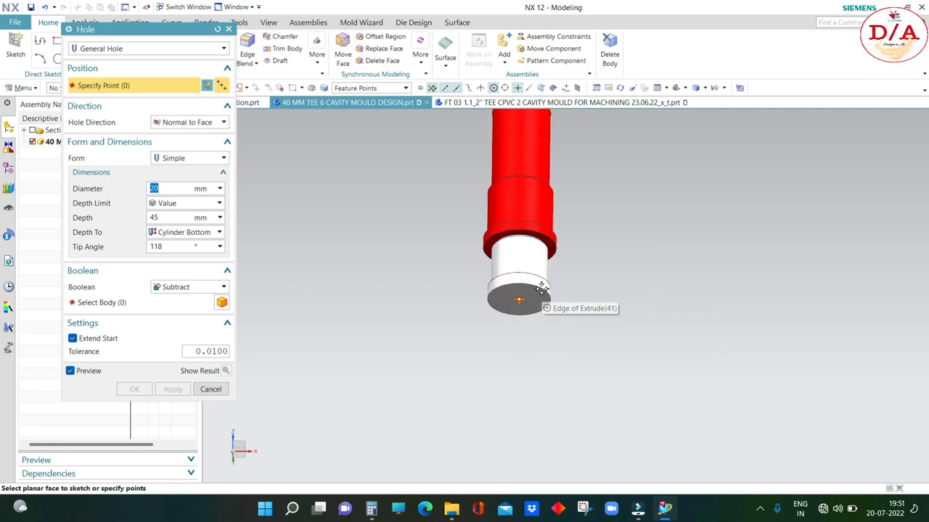
key(Escape)
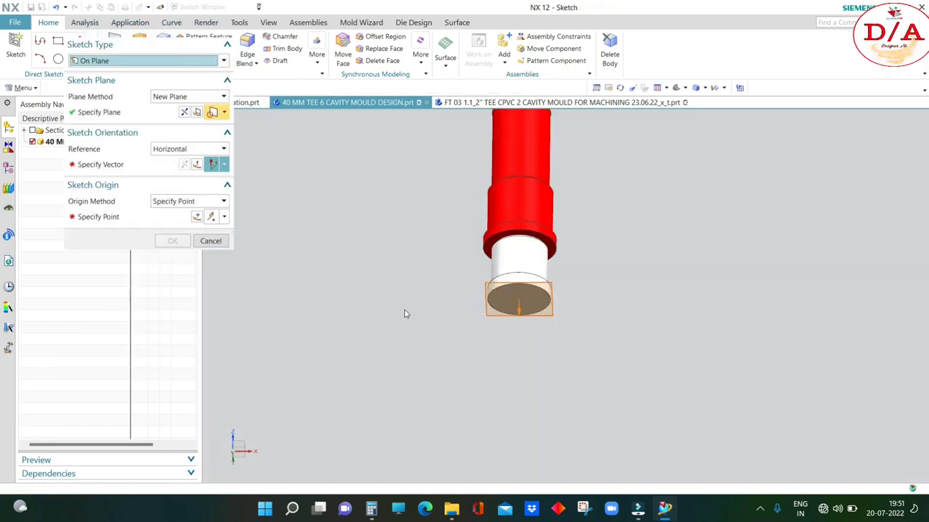
click(229, 29)
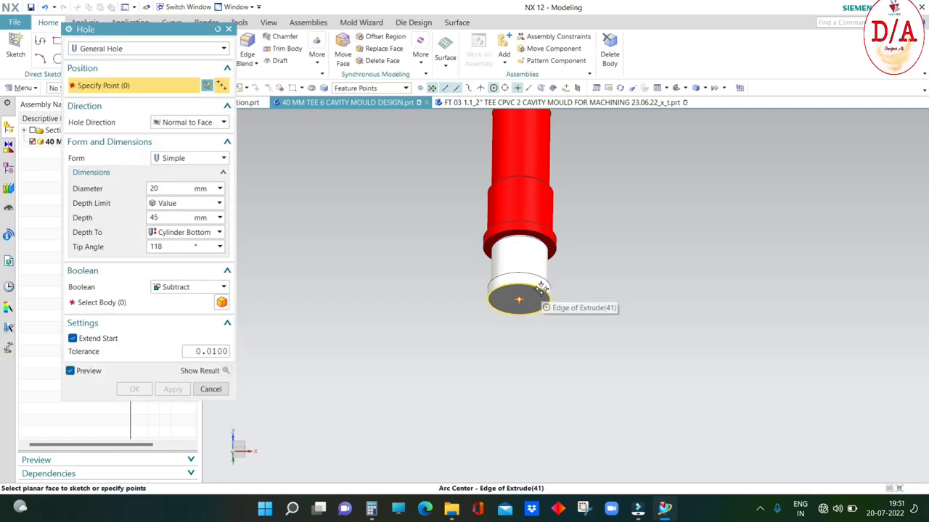
scroll(547, 275, up, 3)
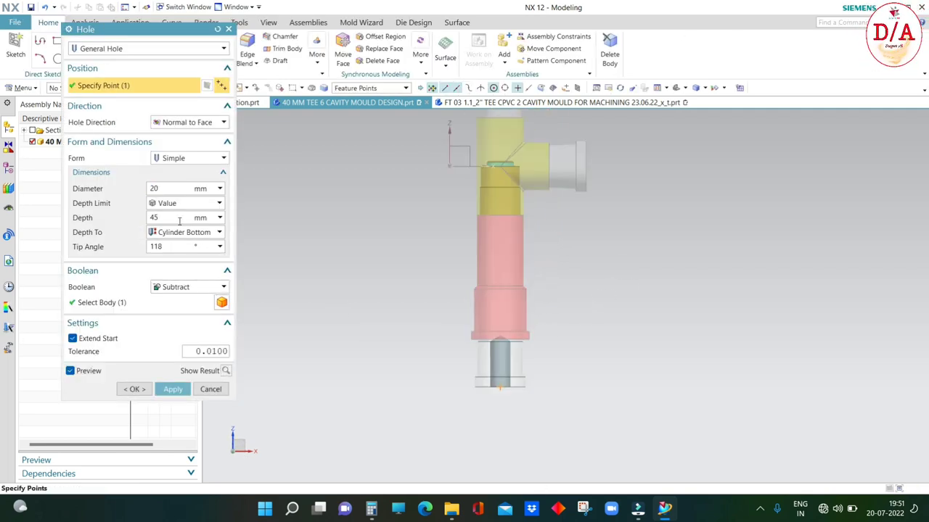
click(178, 219)
key(Return)
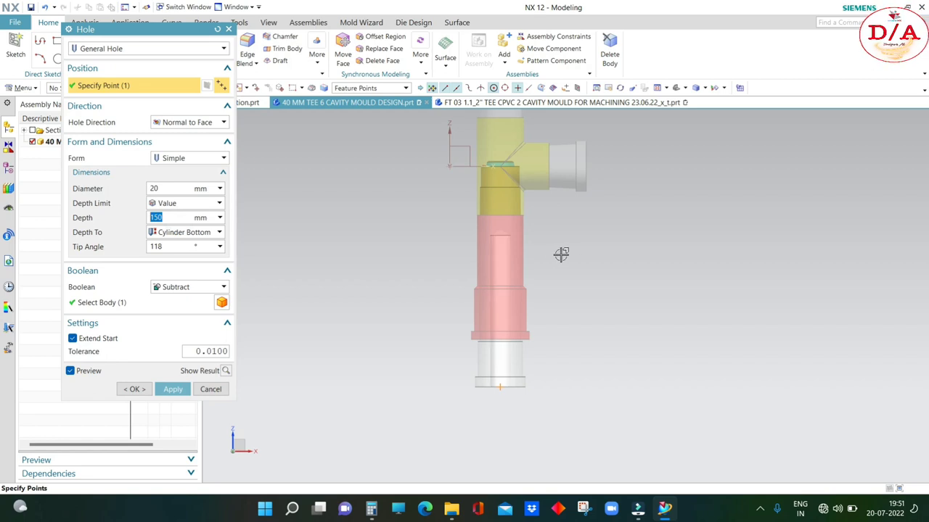
key(Return)
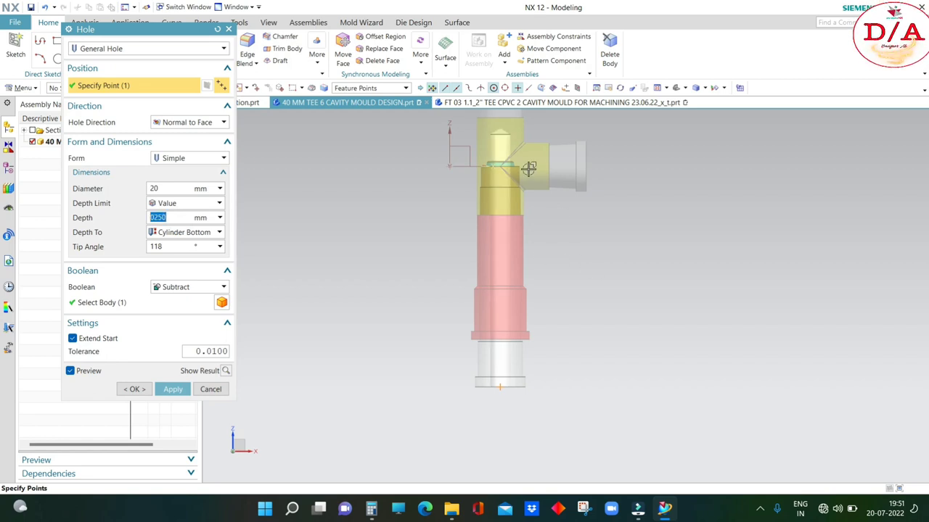
scroll(521, 155, up, 5)
text(00)
key(Return)
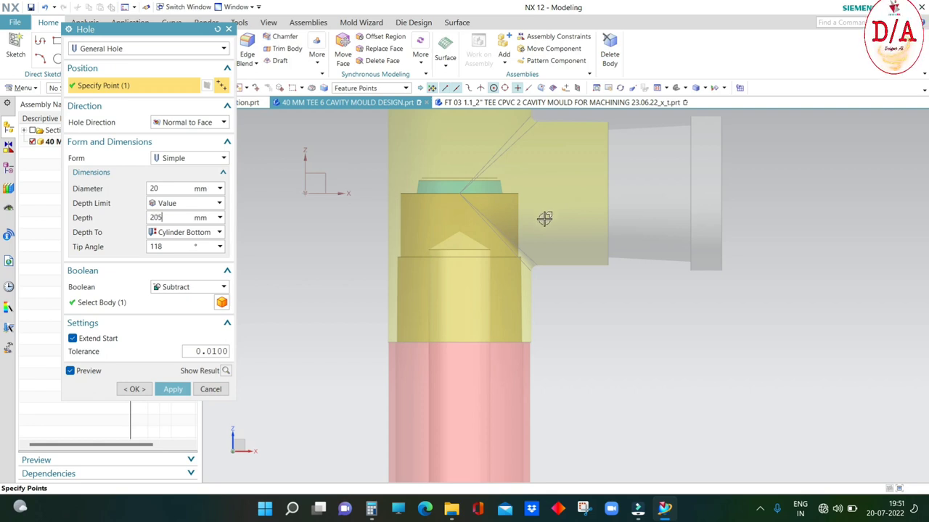
key(Return)
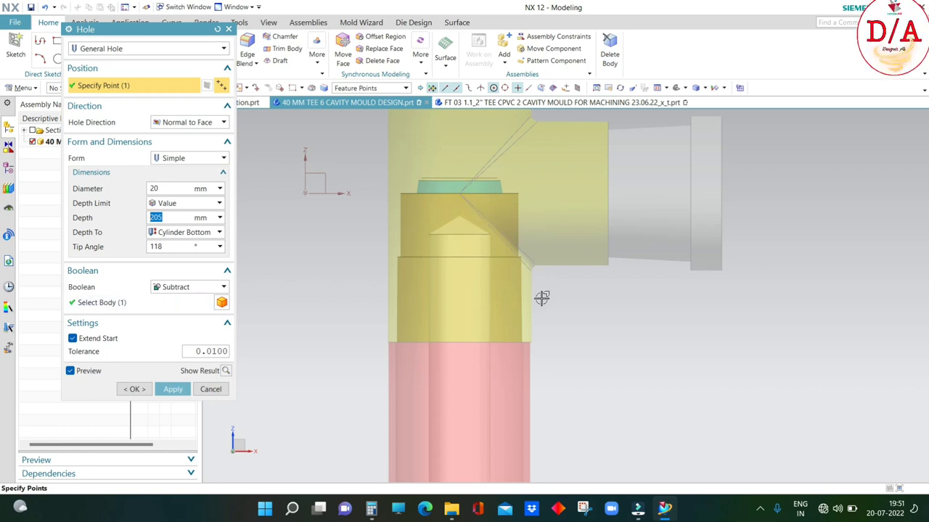
scroll(542, 297, down, 3)
Step: Finish the hole and cut a 2.5 mm, 3–6 mm two-sided offset groove at the top end
click(134, 388)
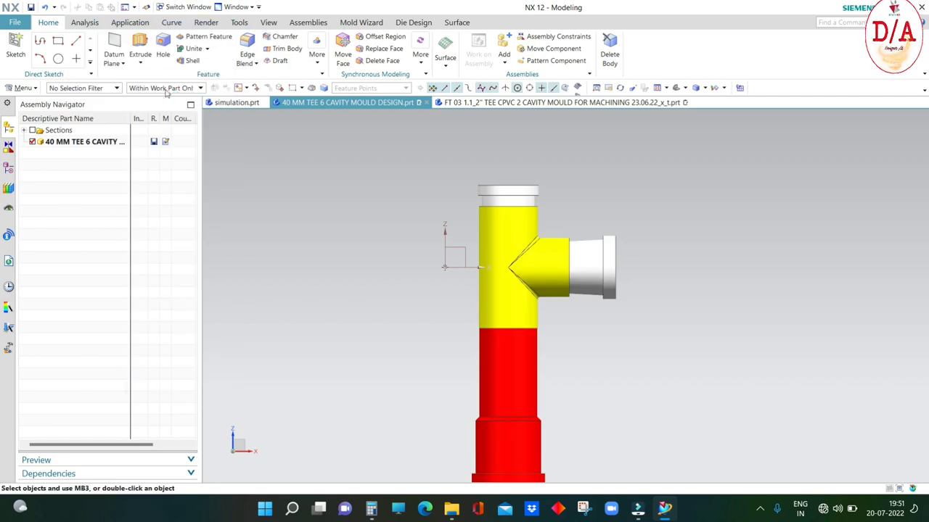
click(139, 43)
middle_click(571, 183)
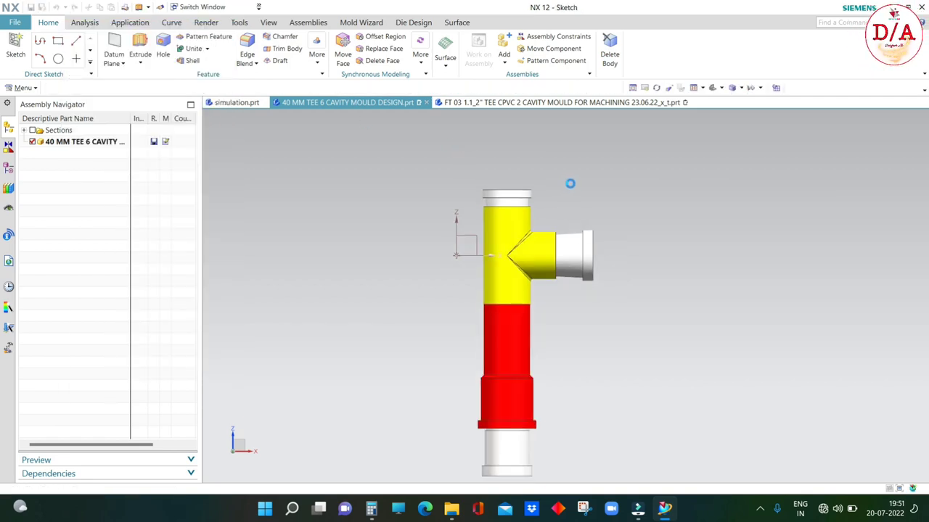
mouse_move(574, 191)
middle_down()
mouse_move(583, 194)
mouse_move(562, 194)
middle_up()
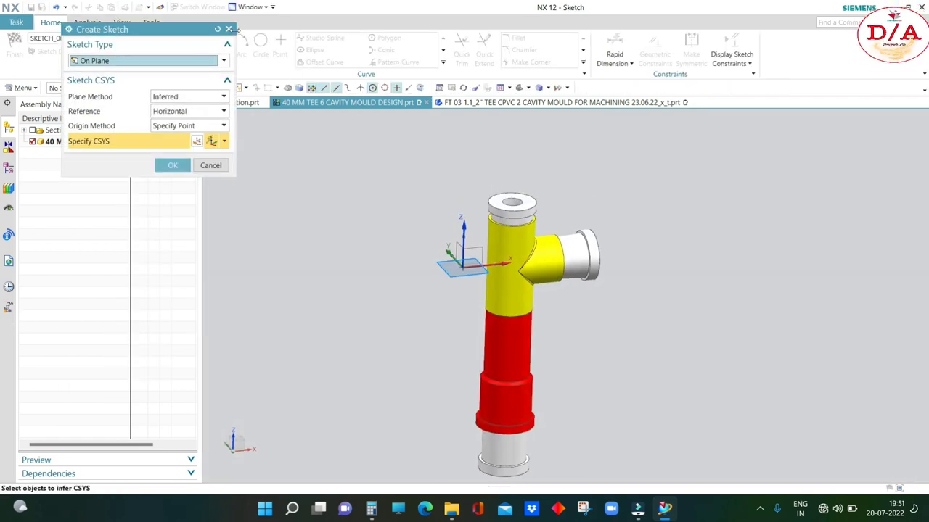
key(Return)
key(ctrl+q)
scroll(528, 197, up, 3)
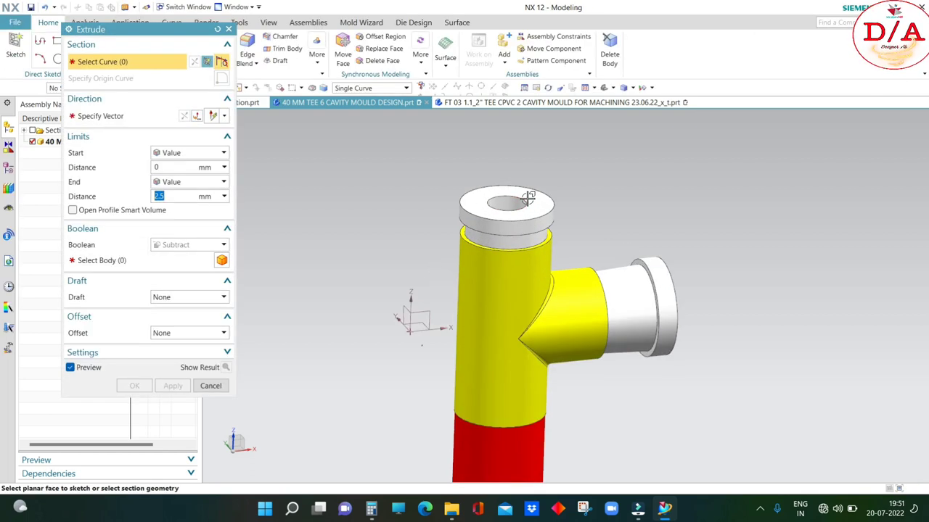
click(515, 201)
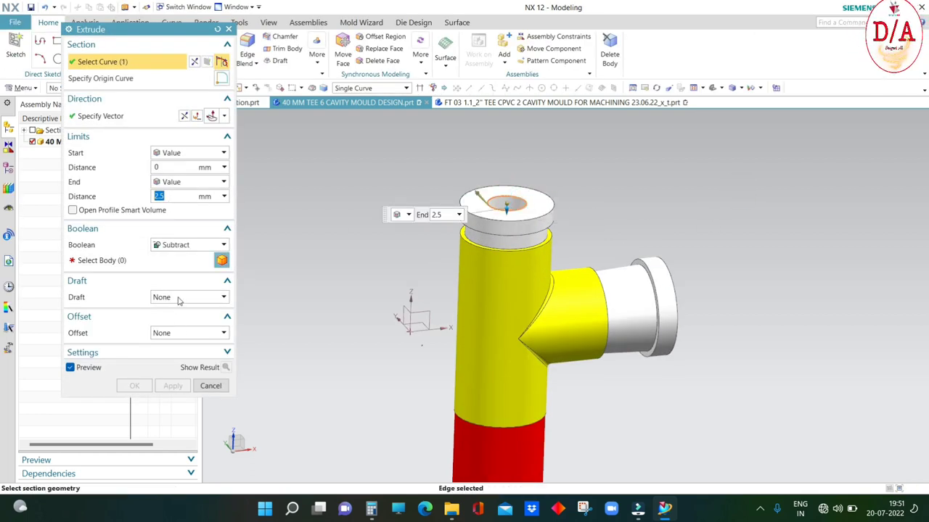
click(177, 335)
click(174, 366)
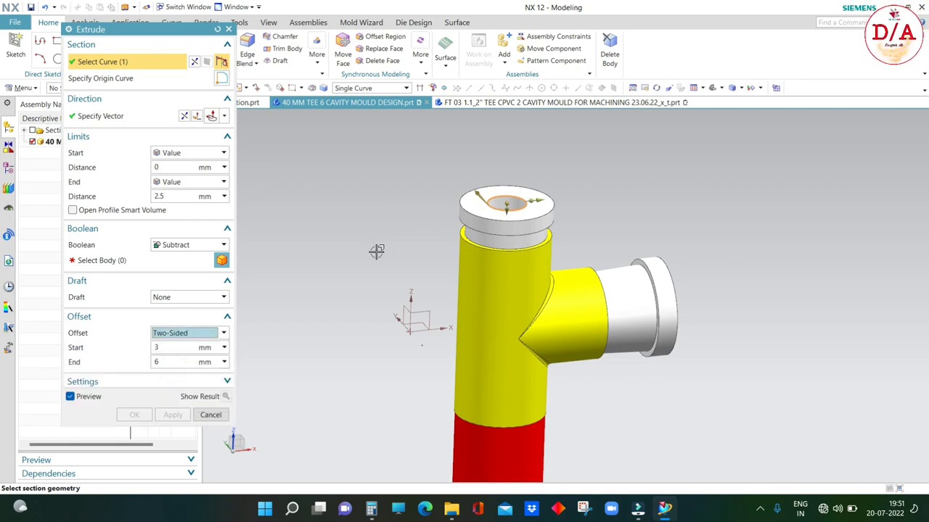
click(101, 261)
click(450, 273)
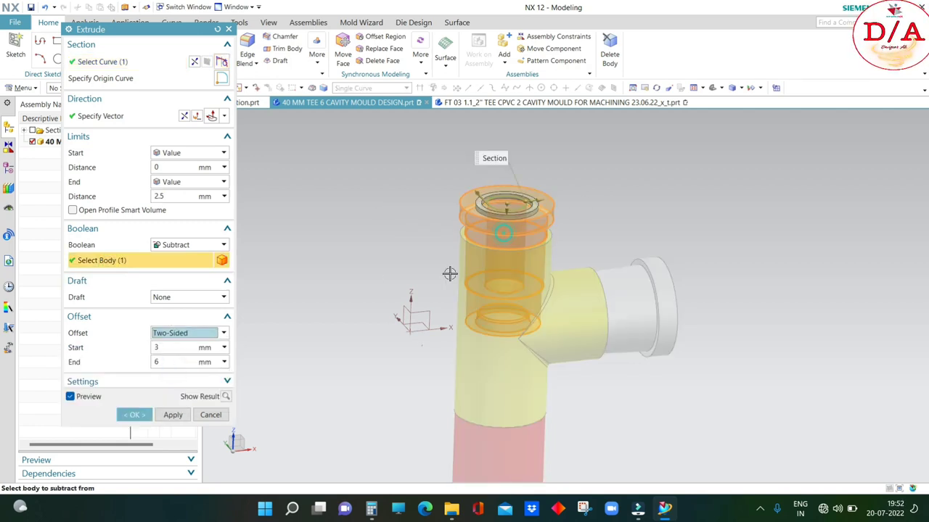
click(172, 415)
Step: Cut the same two-sided offset ring groove around the bottom-end hole edge
scroll(540, 305, down, 5)
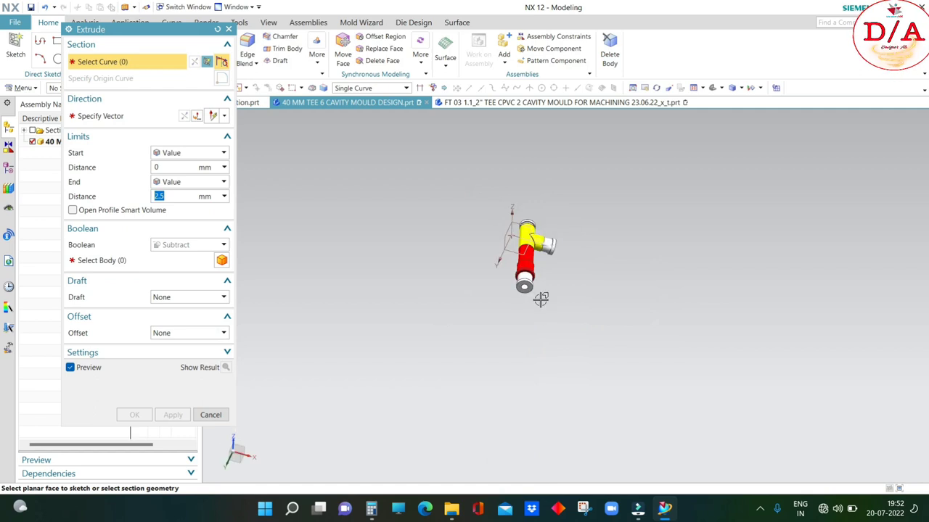
scroll(541, 299, up, 5)
click(490, 257)
click(131, 265)
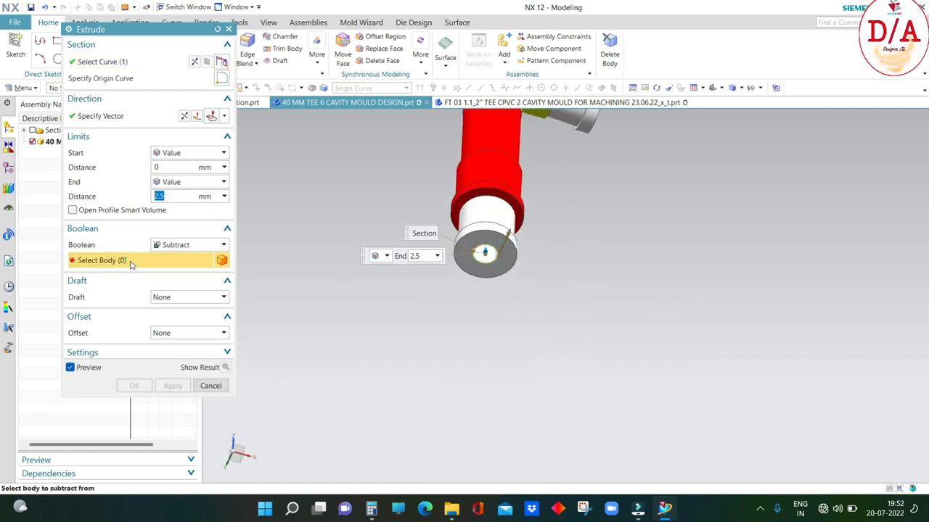
scroll(493, 213, up, 3)
click(488, 210)
click(172, 333)
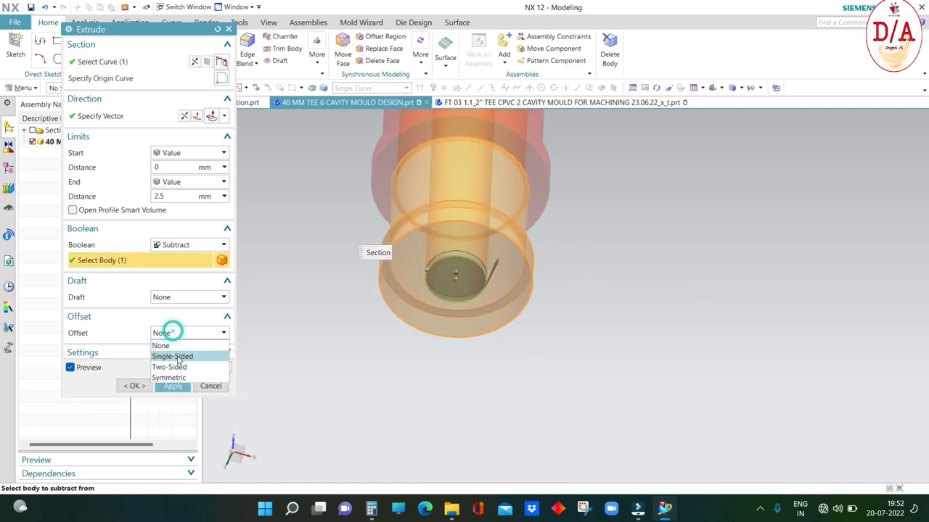
click(170, 367)
click(135, 415)
Step: In Edit Object Display, select the hole faces at the tee's bottom and top ends
scroll(598, 368, down, 5)
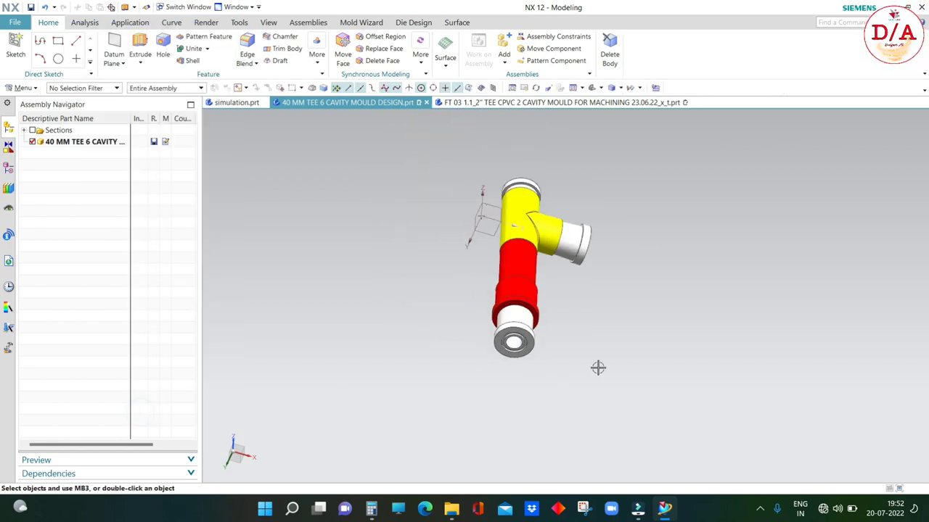
key(ctrl+j)
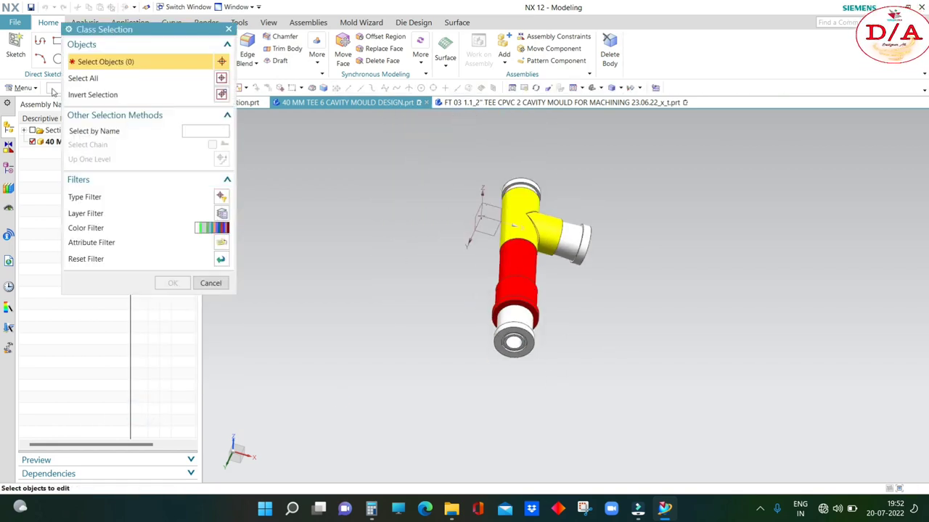
click(52, 88)
click(52, 128)
scroll(500, 338, up, 5)
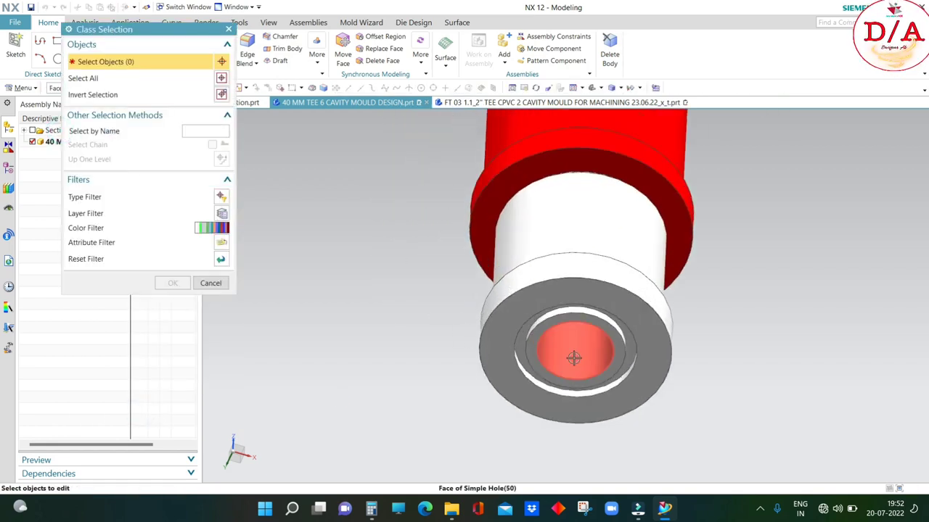
click(573, 358)
scroll(616, 356, down, 5)
mouse_move(649, 356)
middle_down()
mouse_move(646, 327)
mouse_move(581, 319)
mouse_move(671, 312)
mouse_move(602, 261)
middle_up()
scroll(552, 312, up, 5)
scroll(552, 312, down, 5)
scroll(602, 262, up, 5)
click(595, 254)
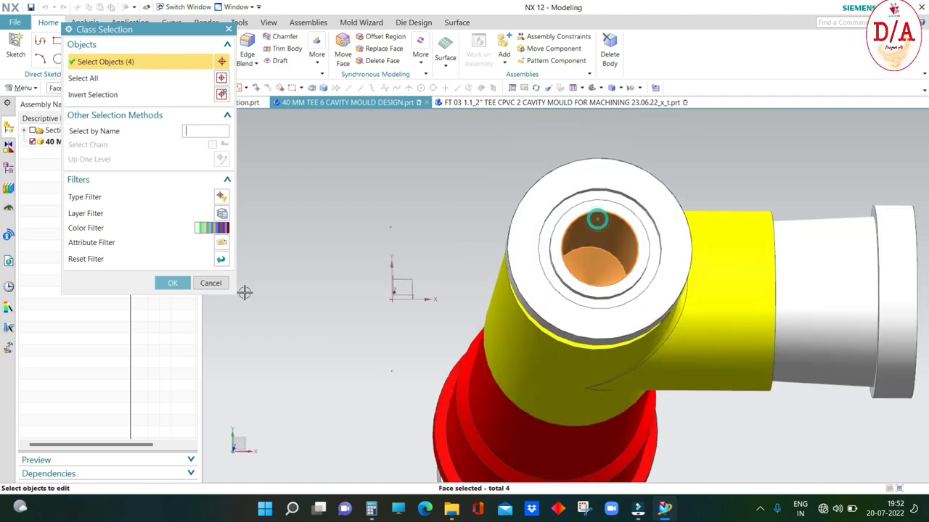
click(189, 285)
Step: Make the selected hole faces cyan
click(203, 90)
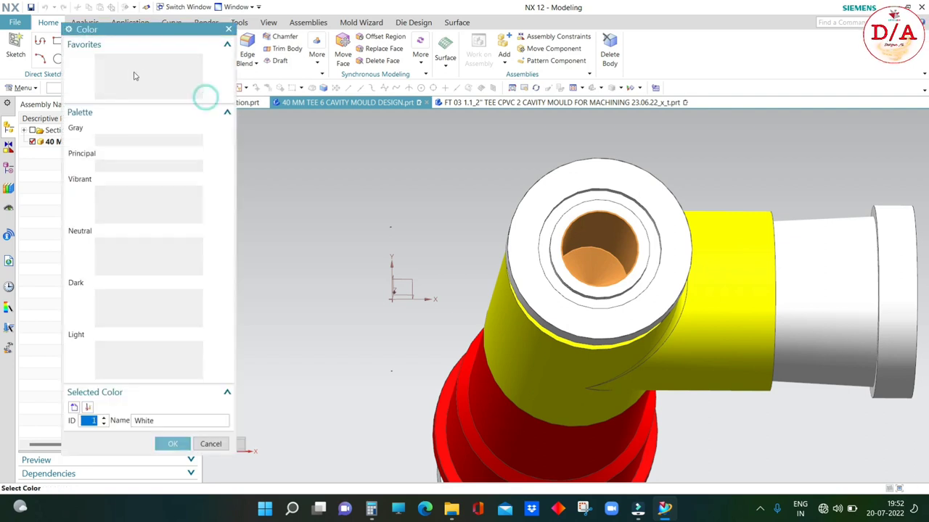
click(162, 61)
click(173, 444)
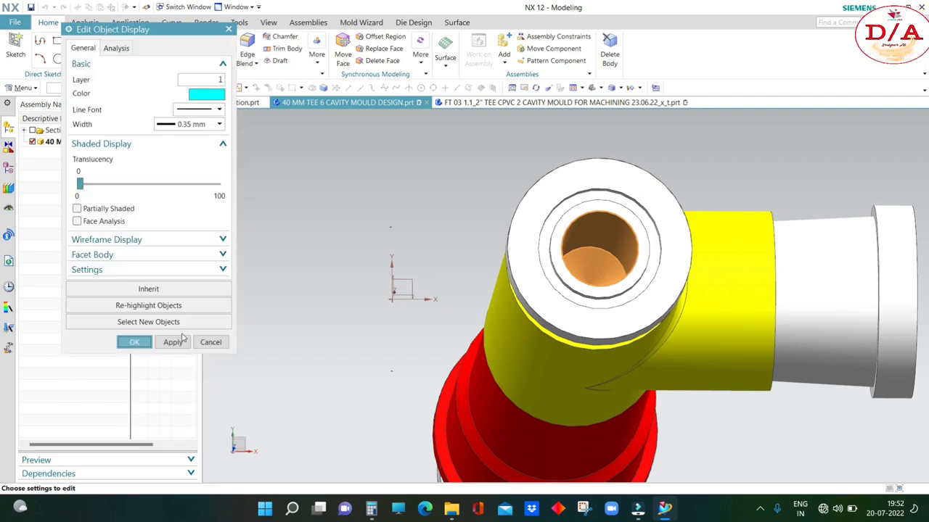
click(173, 342)
Step: Select the groove ring faces around both ends of the tee
click(58, 90)
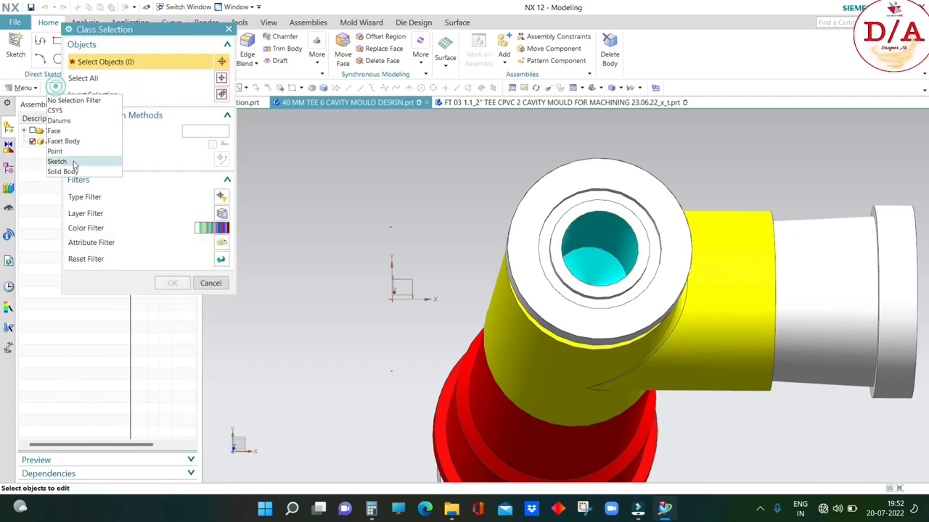
click(53, 130)
scroll(459, 222, up, 3)
scroll(576, 304, down, 2)
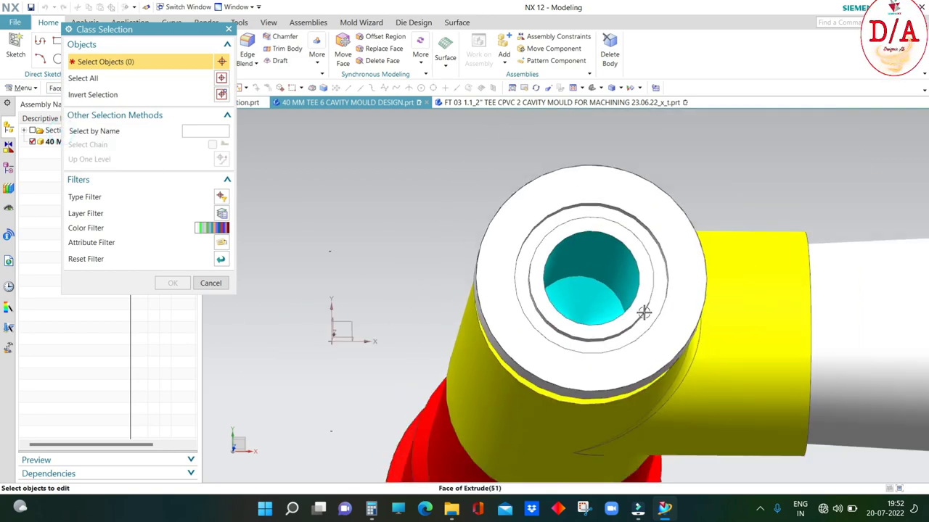
scroll(567, 283, up, 2)
click(529, 230)
click(533, 234)
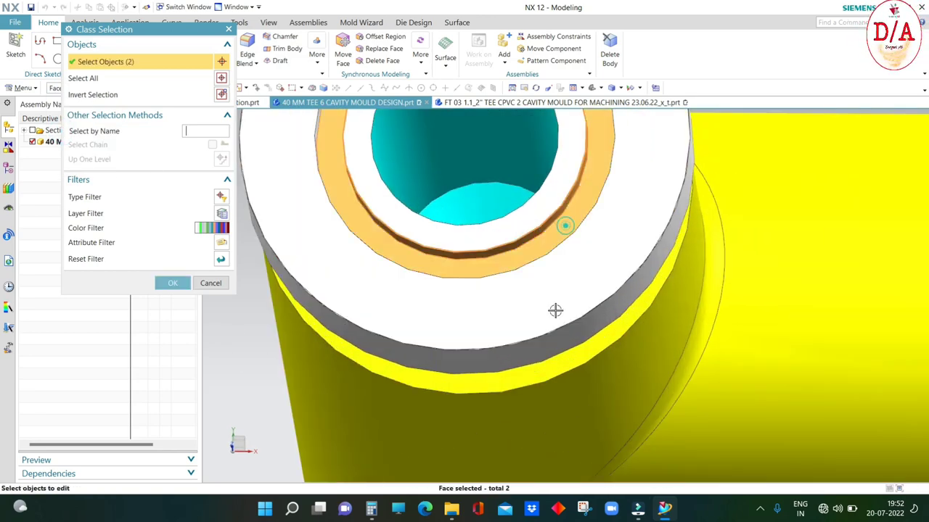
scroll(511, 155, down, 1)
scroll(511, 156, up, 1)
click(508, 213)
scroll(508, 214, down, 3)
middle_drag(508, 214, 581, 196)
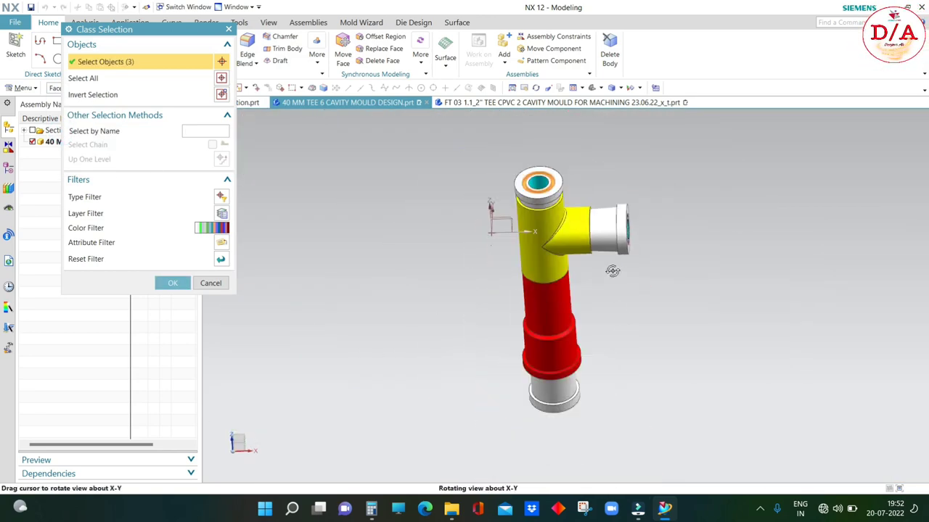
scroll(581, 196, up, 3)
scroll(544, 216, up, 1)
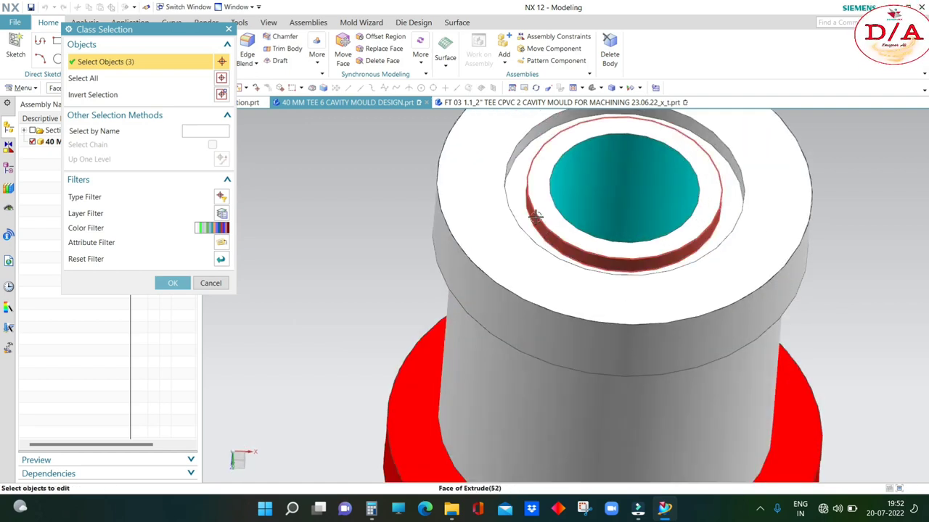
click(535, 216)
click(485, 235)
scroll(485, 235, down, 3)
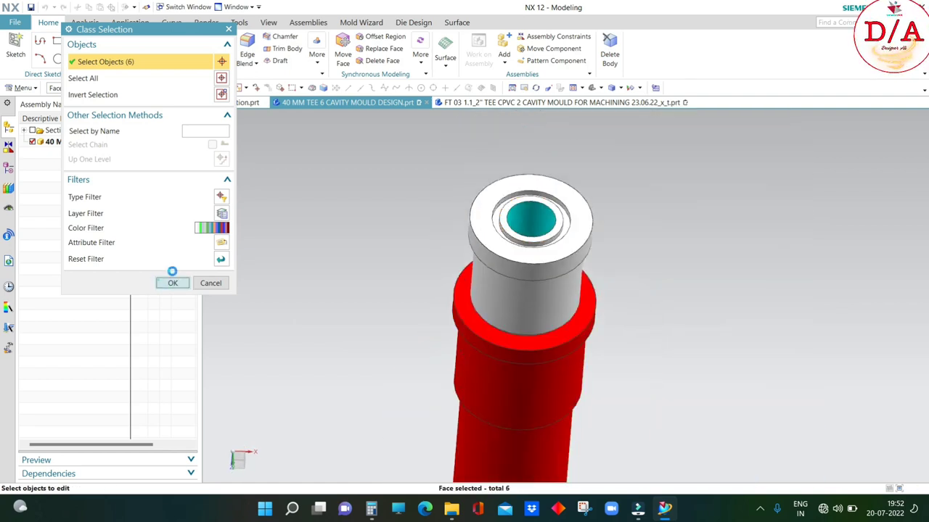
click(172, 280)
Step: Colour the selected ring faces red
click(202, 96)
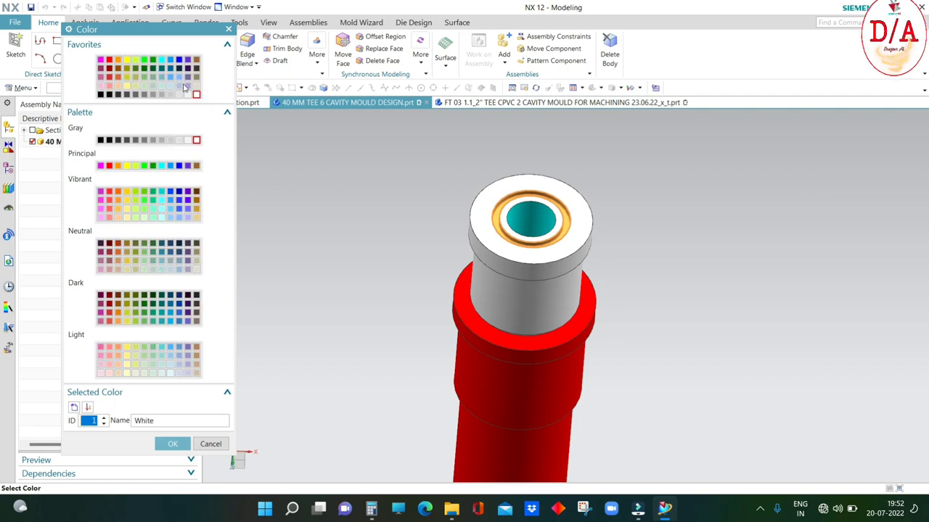
click(109, 60)
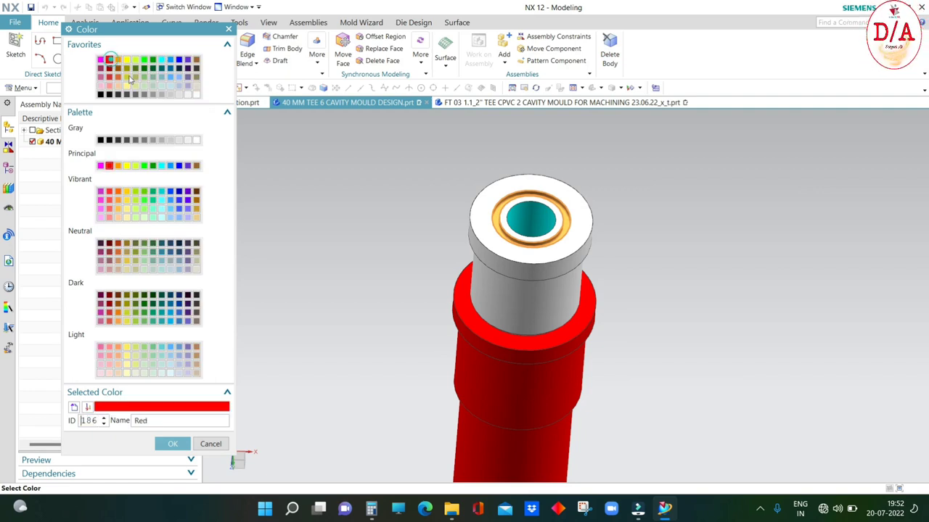
click(179, 443)
click(133, 345)
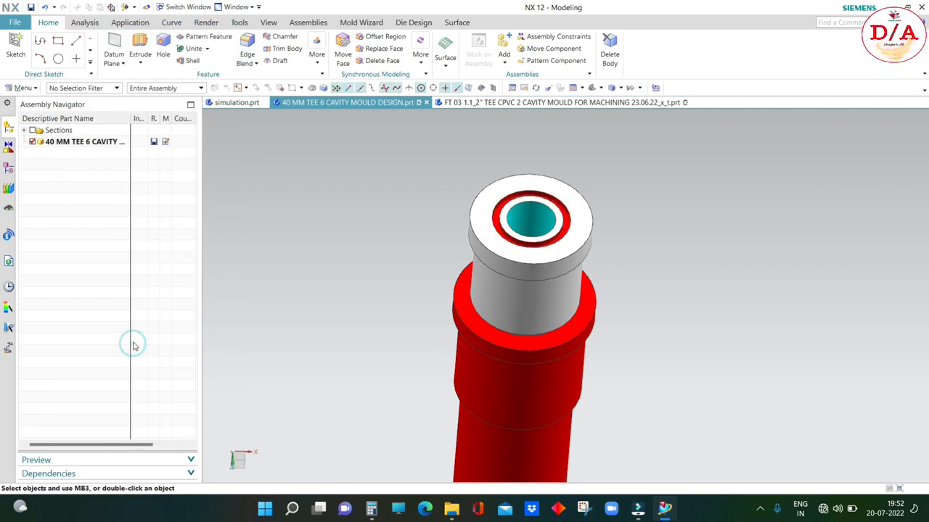
Step: Fit the tee in view, switch to the front view and show it as a section
key(Home)
scroll(703, 350, up, 2)
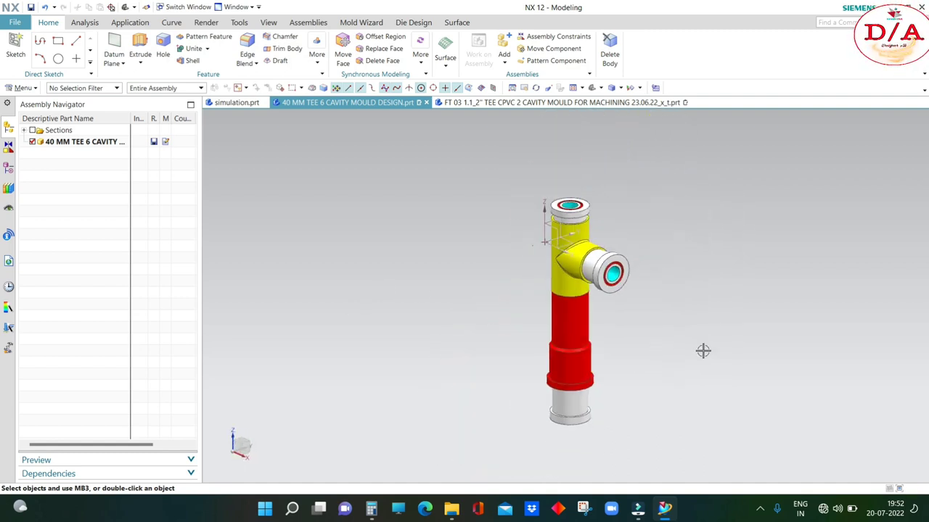
middle_drag(703, 350, 641, 326)
key(ctrl+alt+f)
key(ctrl+h)
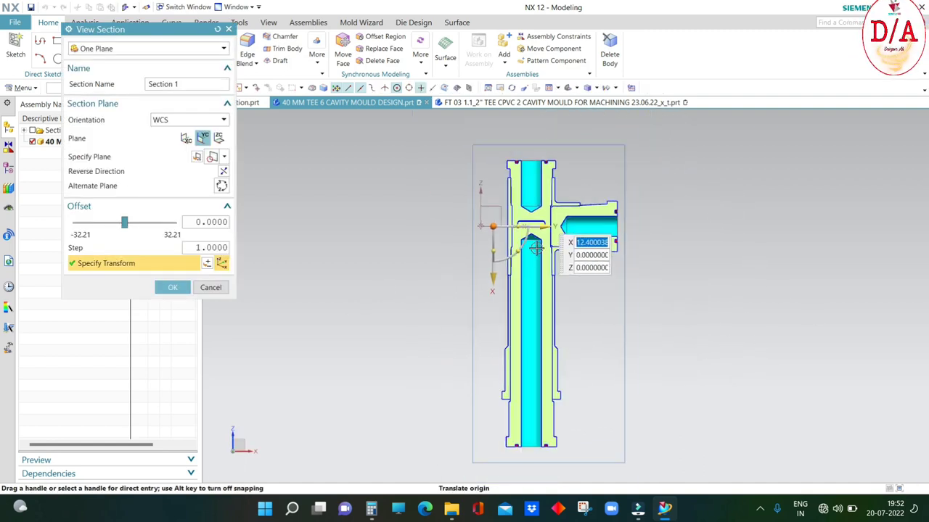
Step: Inspect the section, clear the cut, orbit to an isometric view and save the tee part
scroll(535, 247, down, 2)
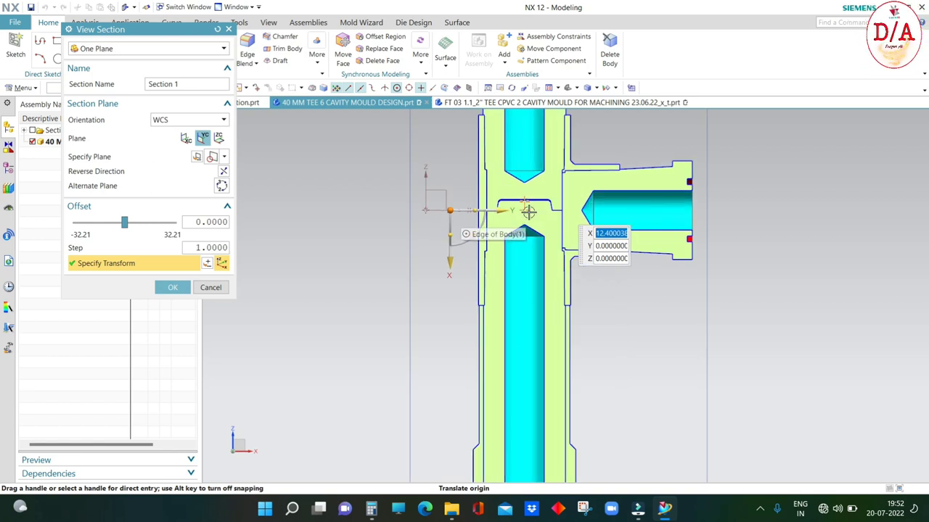
scroll(528, 211, down, 2)
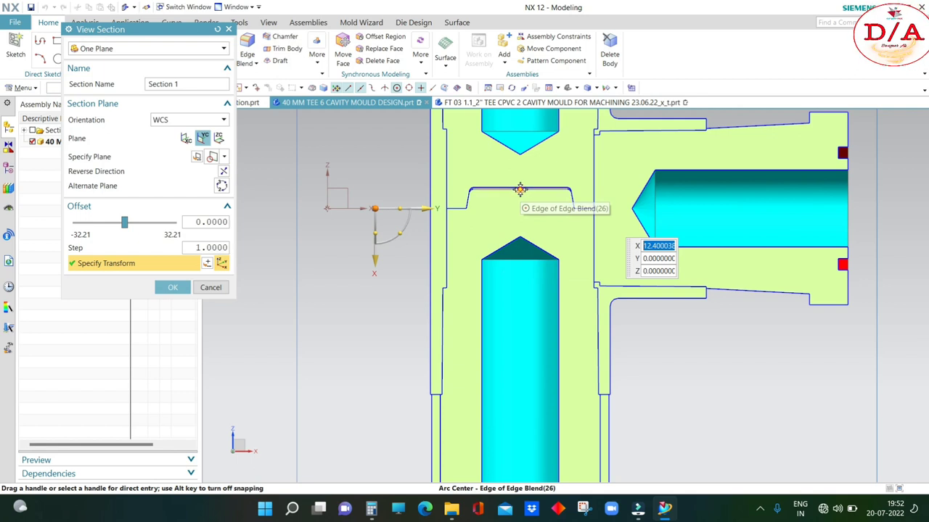
scroll(523, 161, down, 2)
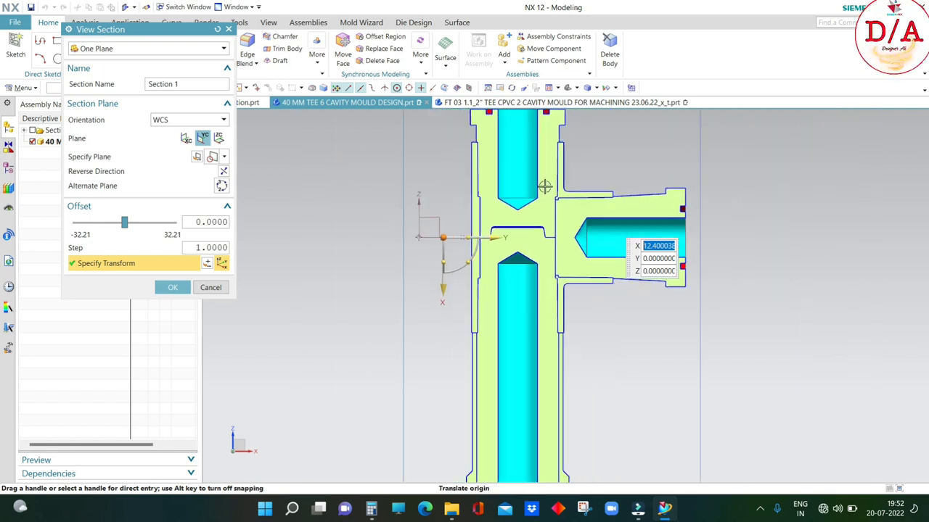
scroll(543, 186, up, 1)
scroll(516, 215, up, 2)
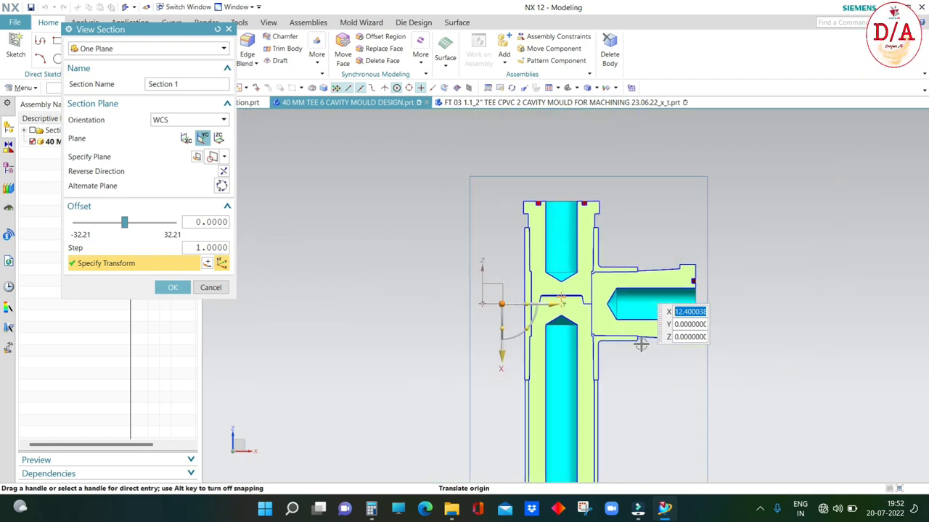
scroll(591, 305, down, 4)
key(Escape)
scroll(687, 321, down, 2)
mouse_move(687, 321)
middle_down()
mouse_move(690, 288)
mouse_move(716, 321)
middle_up()
key(ctrl+s)
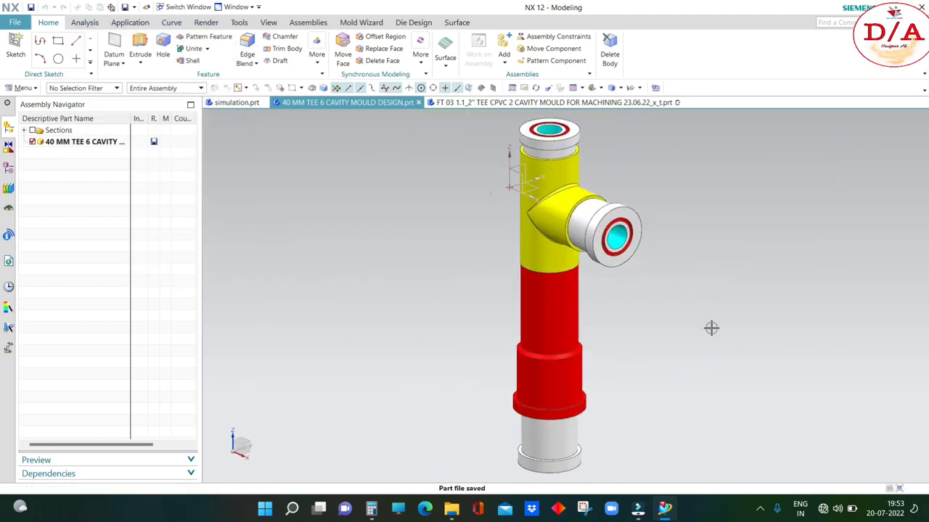
Step: Orbit the tee from above, the front and down its opening, then save again
scroll(582, 274, down, 2)
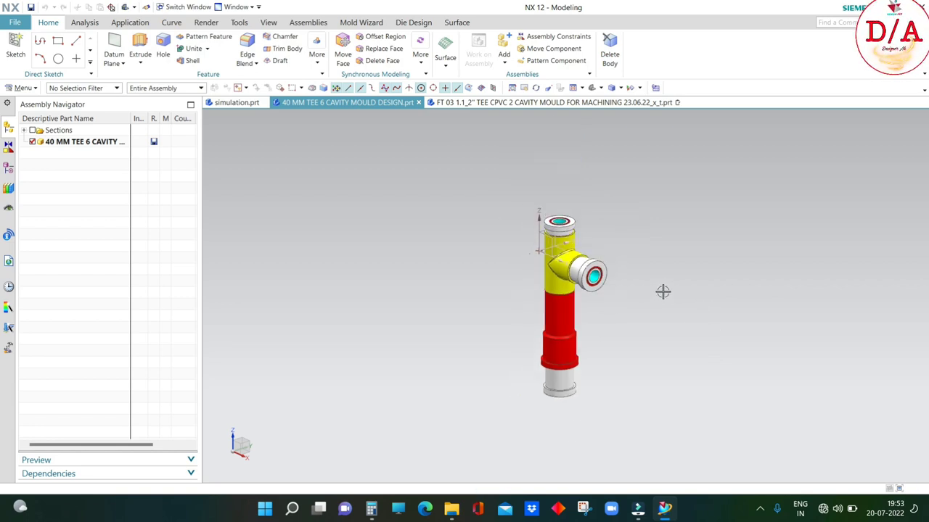
mouse_move(663, 290)
middle_down()
mouse_move(710, 303)
mouse_move(704, 326)
mouse_move(619, 274)
middle_up()
scroll(620, 274, up, 2)
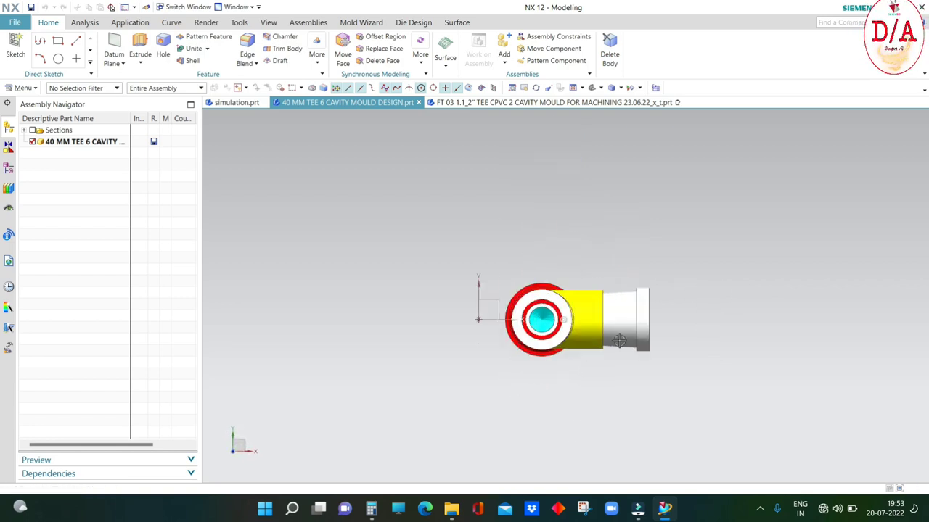
mouse_move(623, 341)
middle_down()
mouse_move(704, 336)
mouse_move(719, 296)
mouse_move(706, 312)
middle_up()
scroll(707, 312, down, 2)
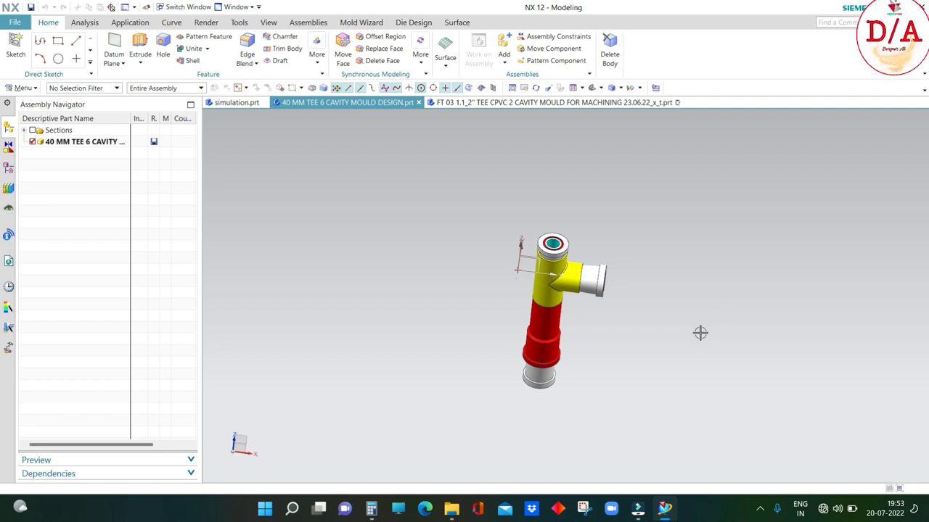
scroll(700, 333, up, 2)
mouse_move(653, 304)
middle_down()
mouse_move(670, 278)
mouse_move(602, 220)
mouse_move(490, 194)
middle_up()
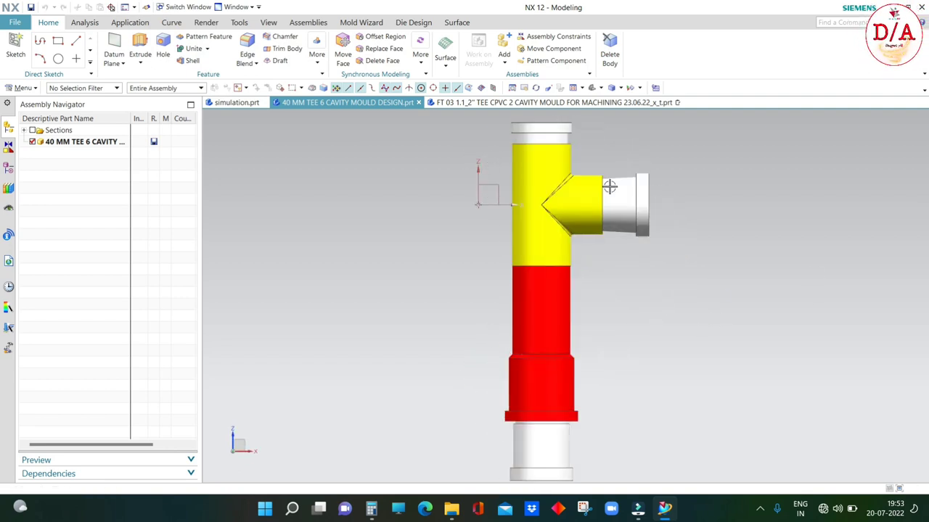
middle_drag(609, 187, 614, 199)
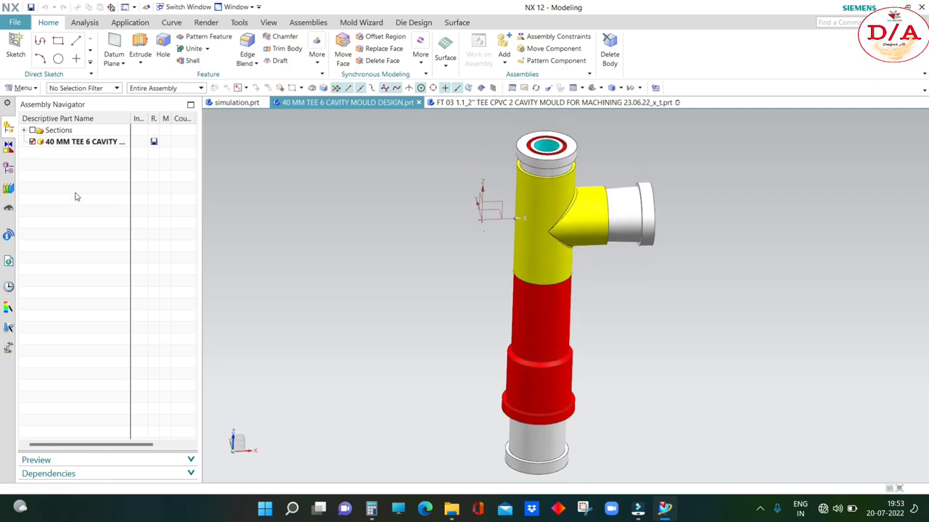
mouse_move(732, 245)
middle_down()
mouse_move(748, 253)
mouse_move(814, 243)
mouse_move(545, 170)
middle_up()
scroll(578, 305, down, 2)
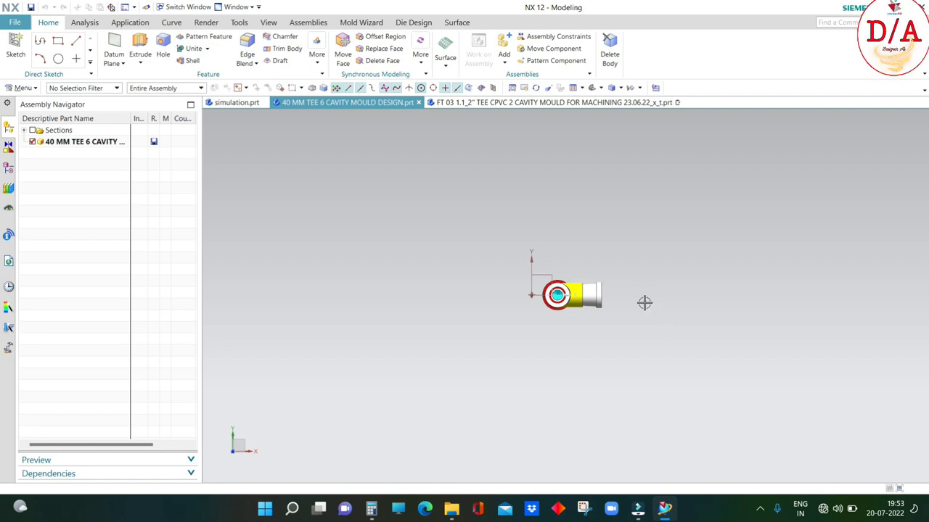
key(ctrl+s)
Step: Start Pattern Geometry and select all the tee bodies to pattern
click(317, 55)
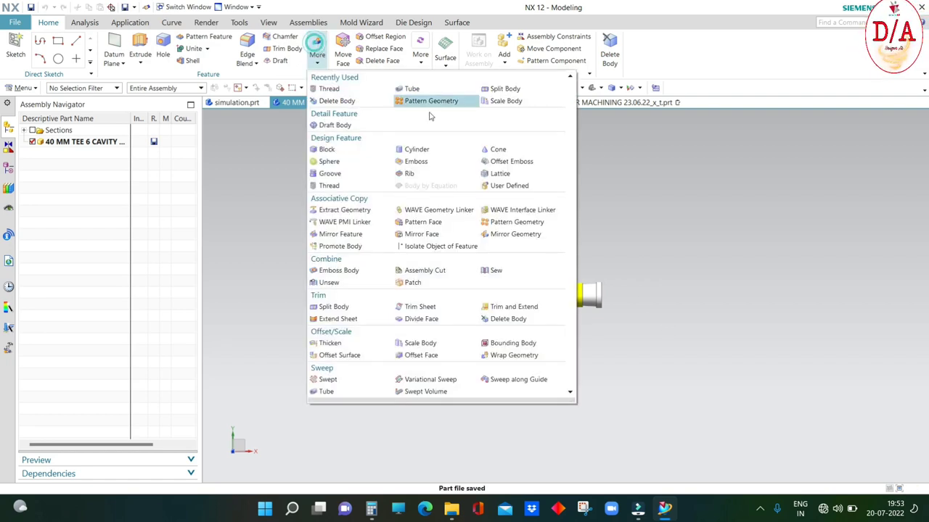
click(439, 101)
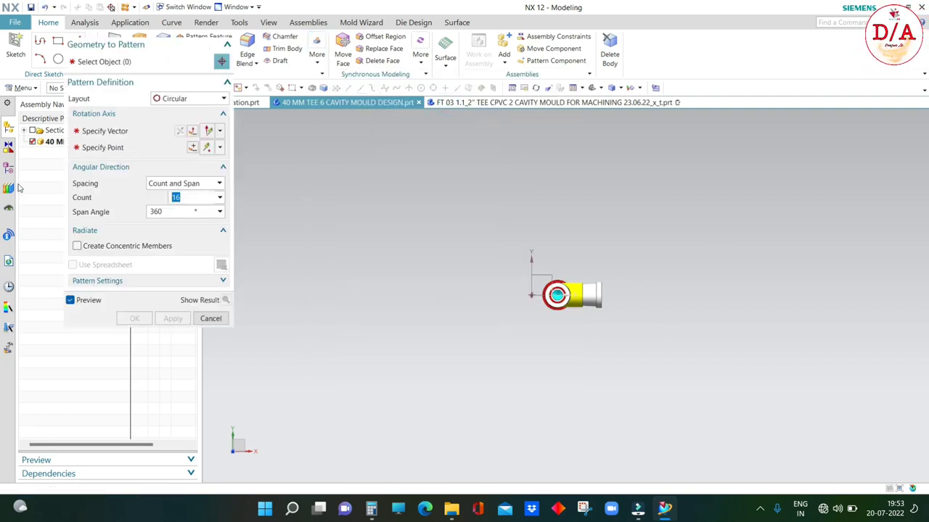
key(Home)
scroll(680, 304, up, 3)
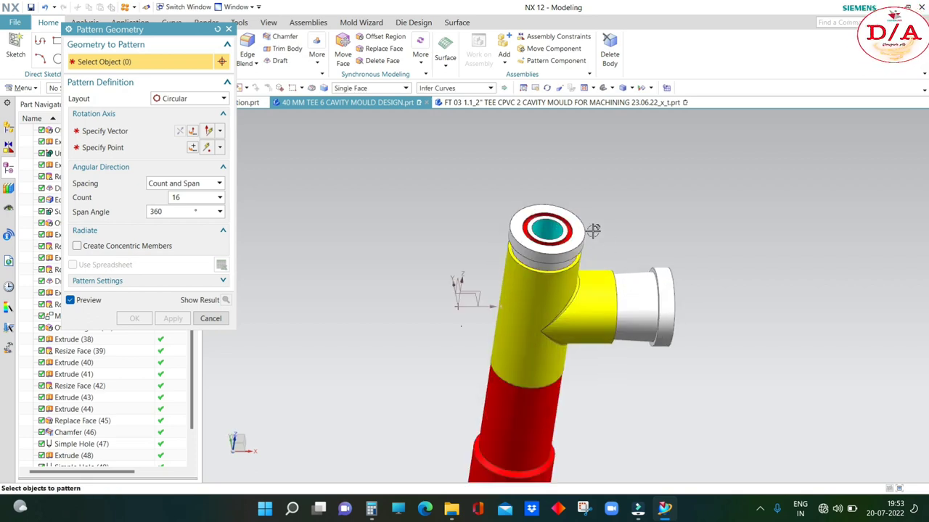
click(546, 231)
click(551, 312)
click(639, 305)
scroll(580, 327, down, 3)
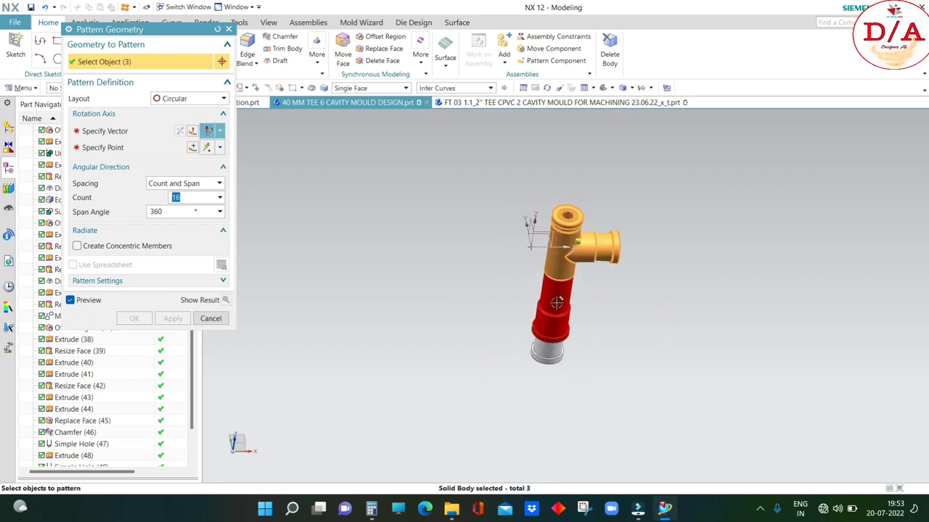
click(551, 304)
click(559, 354)
middle_drag(745, 278, 544, 275)
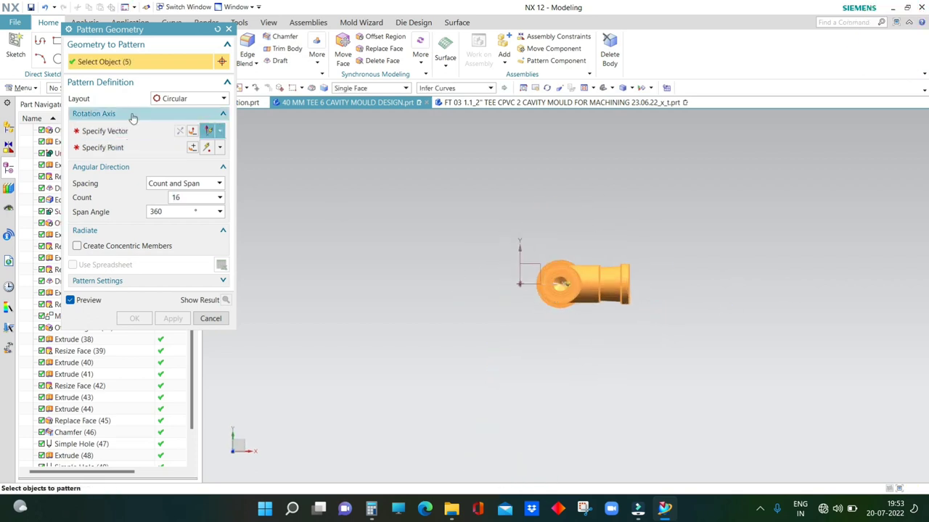
Step: Set a Linear layout with the datum Y axis as the pattern direction
click(174, 99)
click(171, 111)
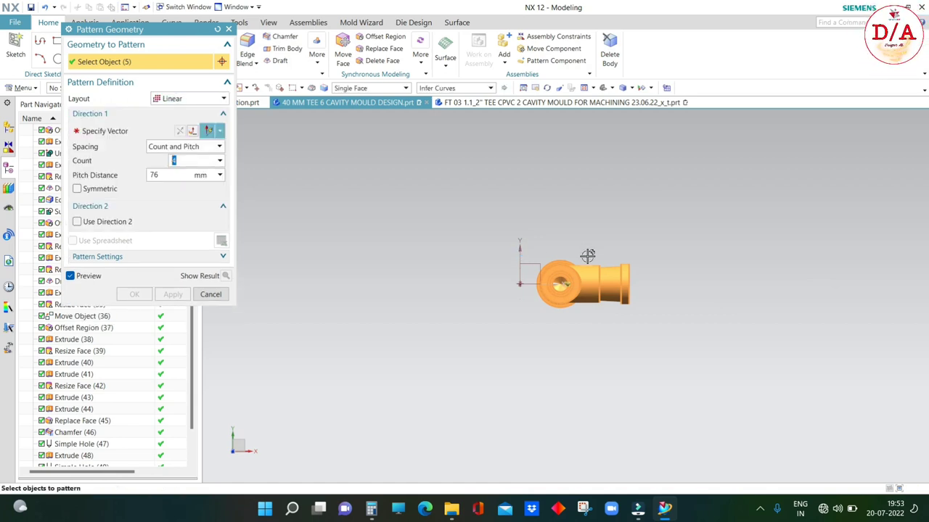
click(520, 254)
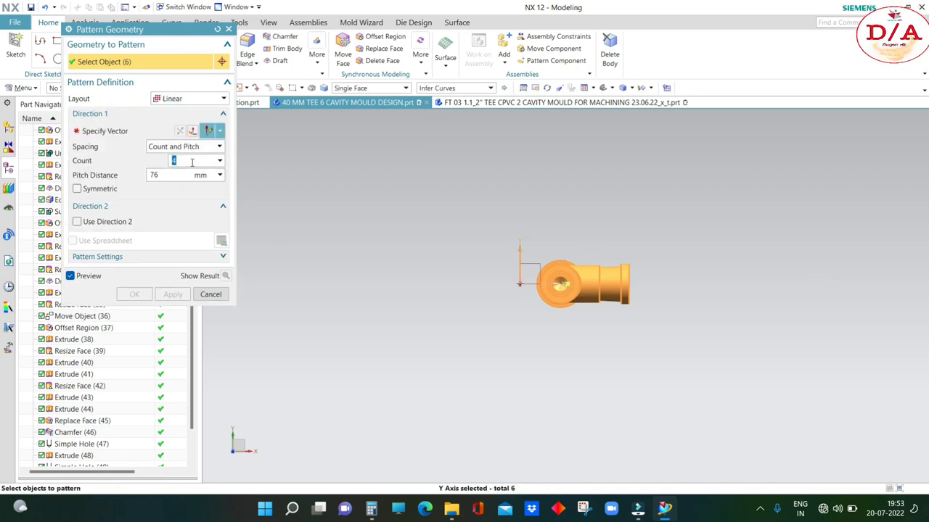
click(105, 132)
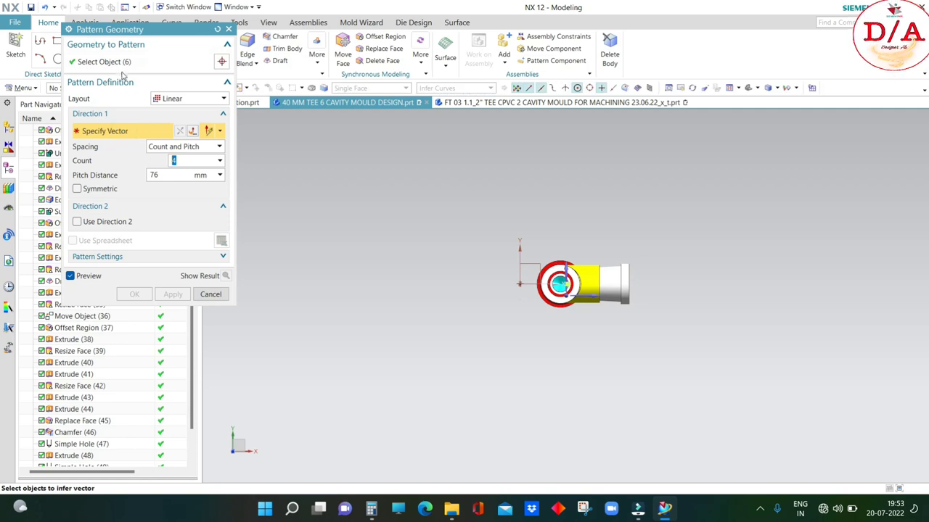
mouse_move(589, 249)
middle_down()
mouse_move(594, 198)
mouse_move(590, 217)
middle_up()
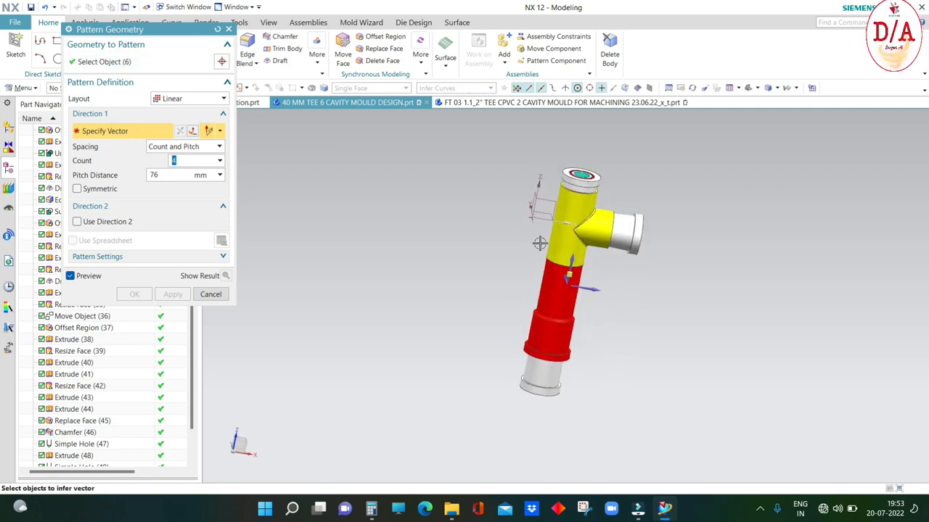
click(132, 63)
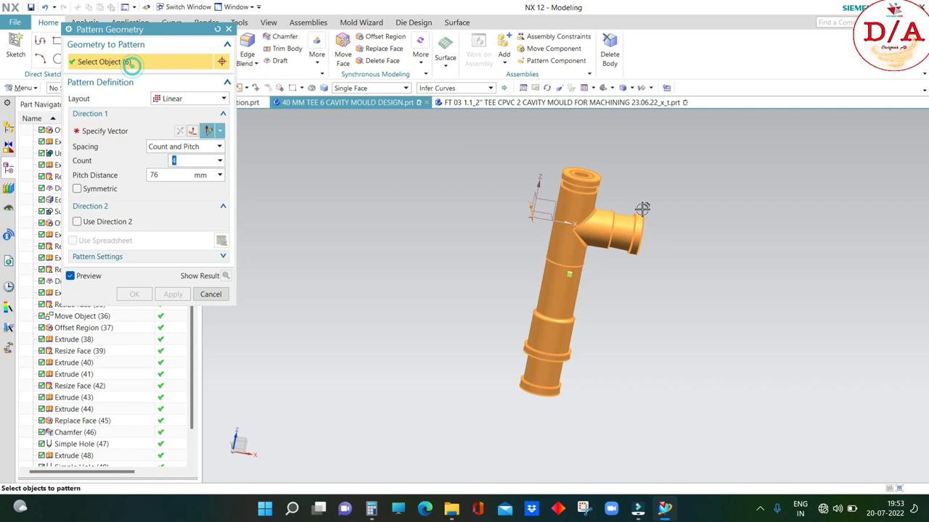
click(524, 203)
click(98, 131)
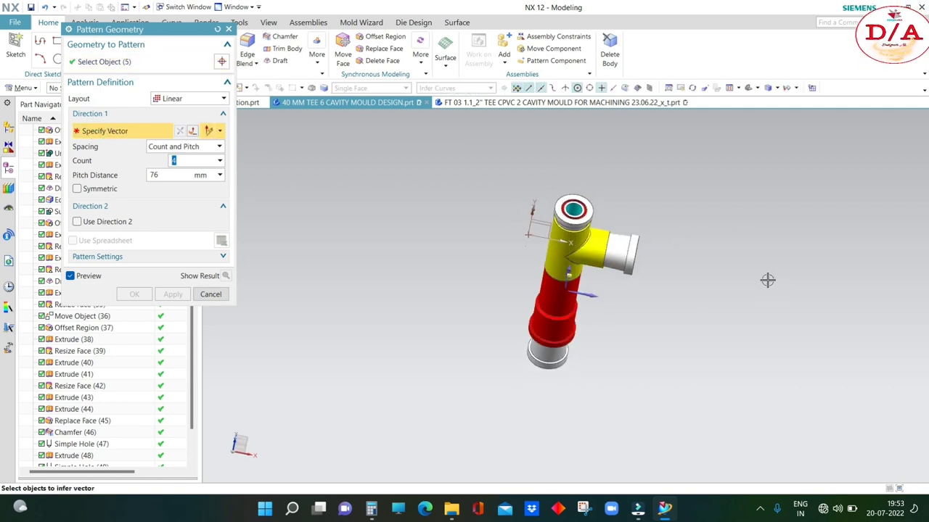
key(ctrl+alt+t)
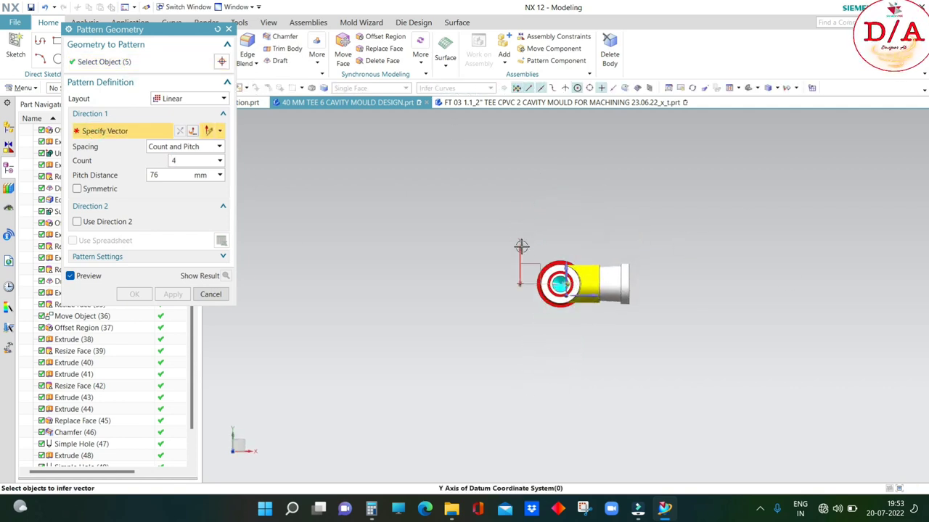
click(520, 247)
scroll(592, 150, down, 2)
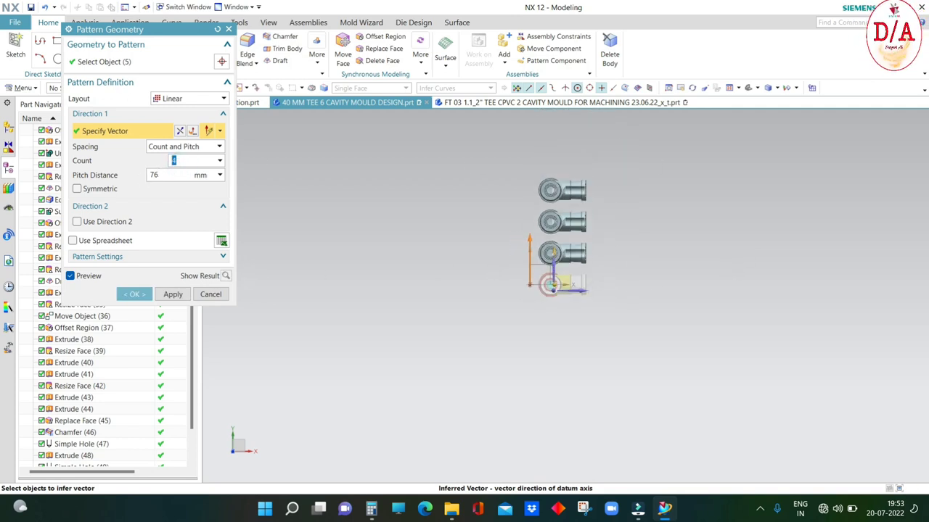
Step: Set Count 2, Symmetric, and 70 mm pitch distance, then create the pattern
text(2)
key(Return)
scroll(572, 314, up, 2)
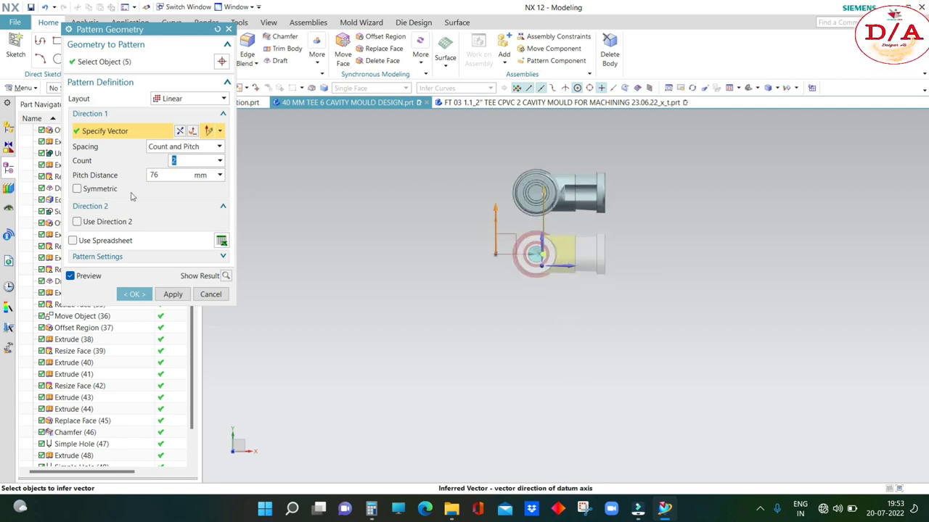
click(77, 189)
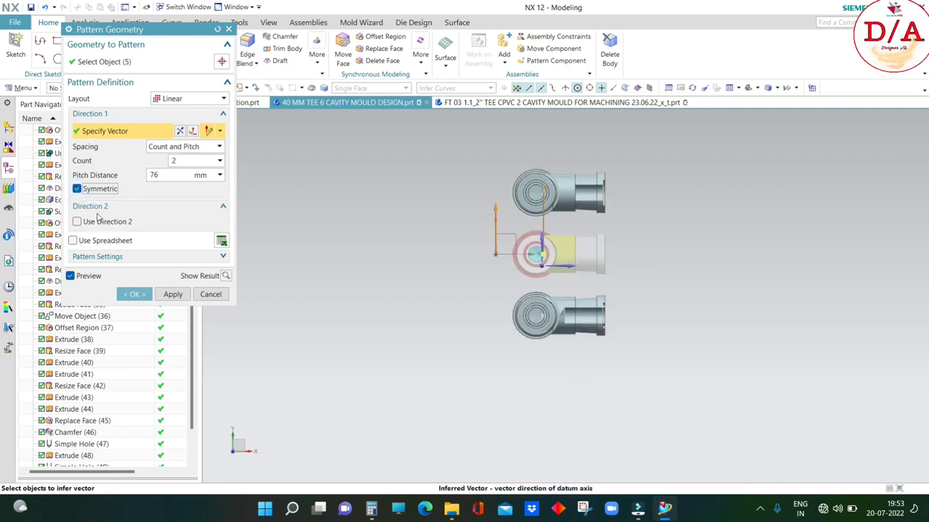
double_click(159, 175)
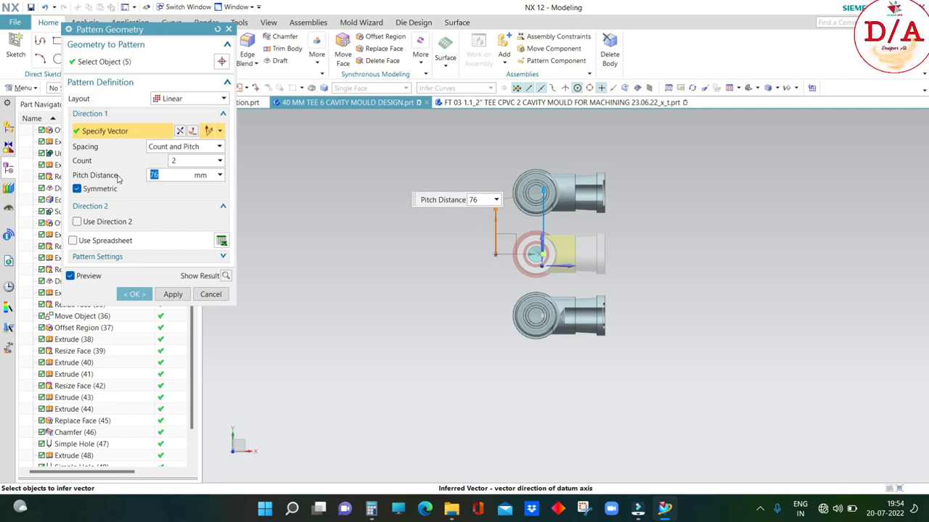
text(65)
key(Return)
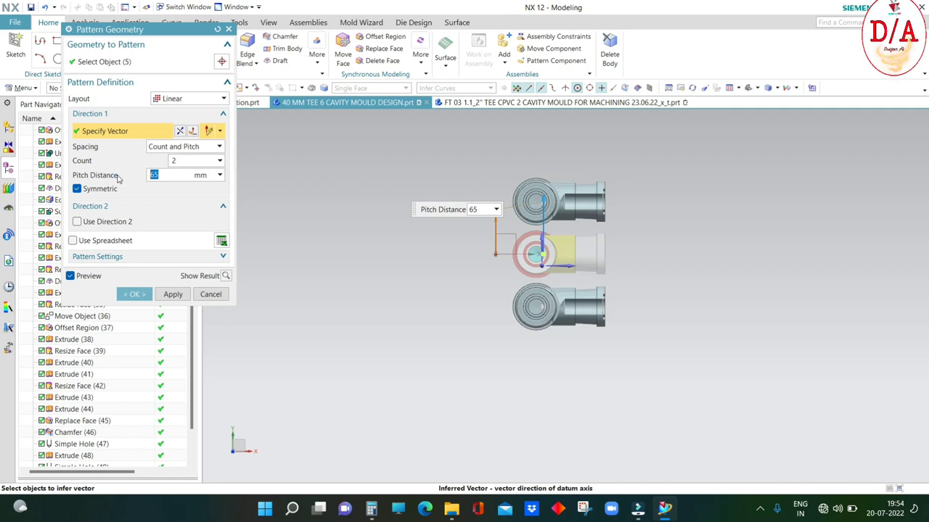
text(70)
key(Return)
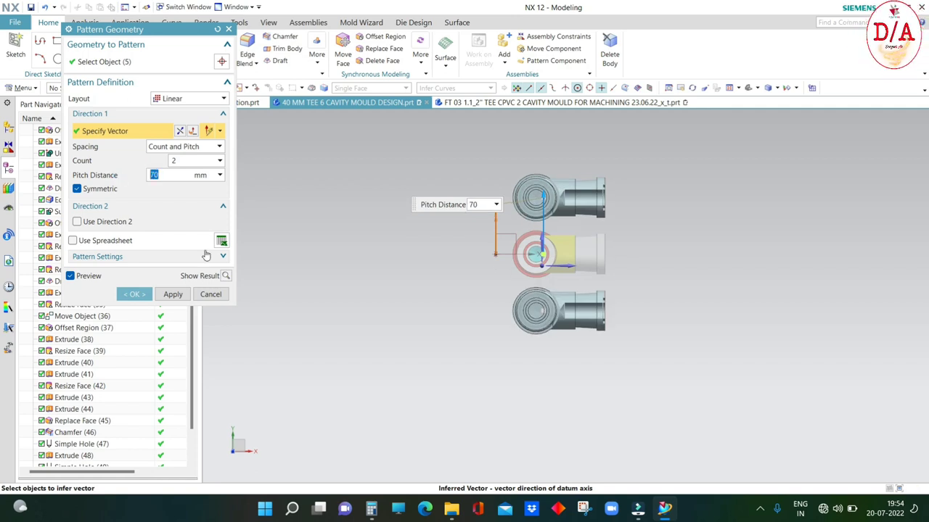
click(122, 291)
Step: Measure the 23.3682 mm Simple Distance from the model to the middle tee
middle_drag(617, 269, 595, 239)
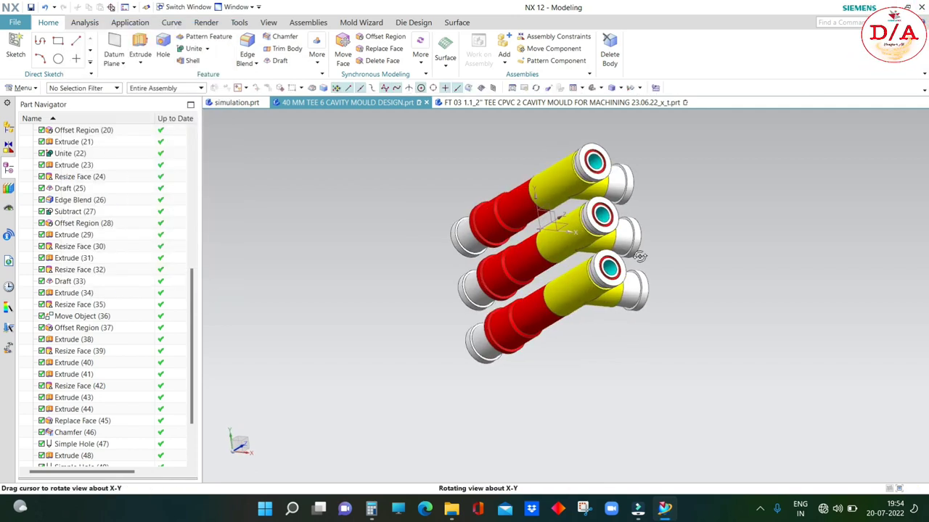
click(84, 22)
click(19, 54)
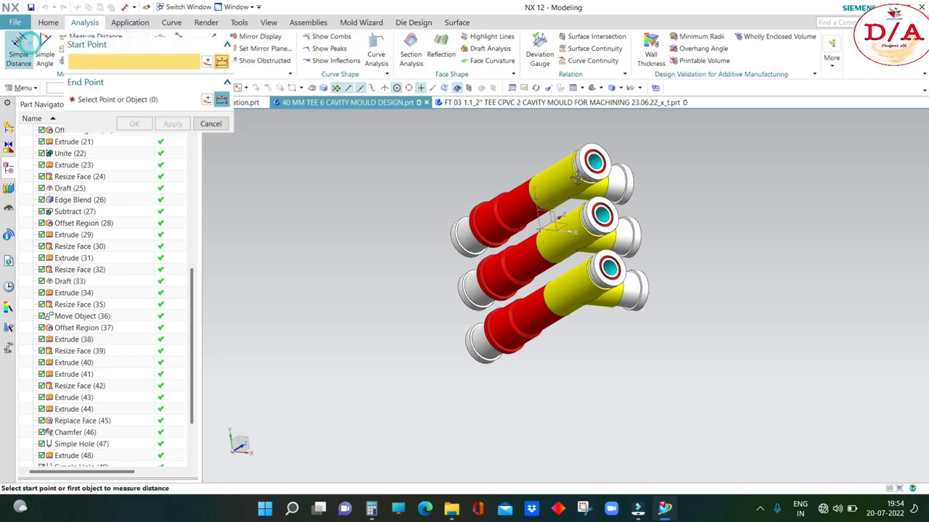
scroll(537, 225, down, 3)
click(533, 215)
click(562, 263)
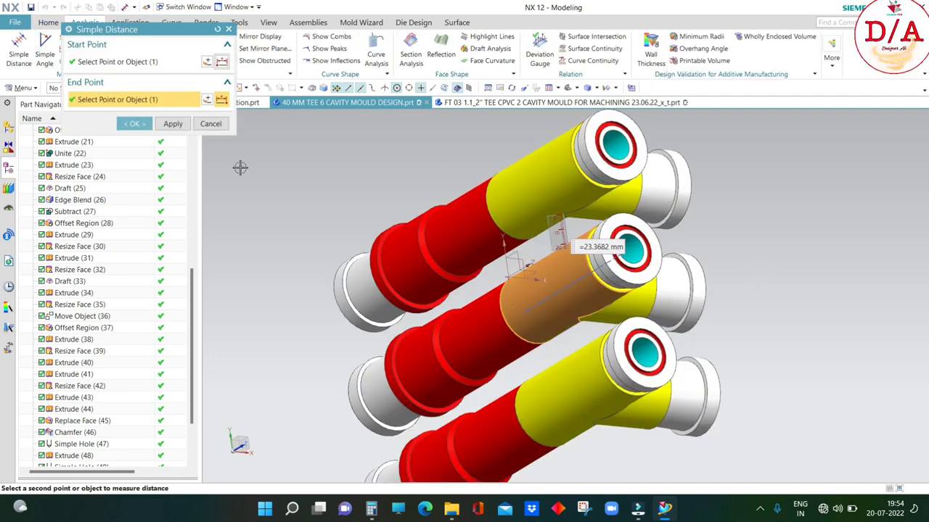
key(Escape)
Step: Review the three patterned tees from front and top views and save the part
key(ctrl+alt+f)
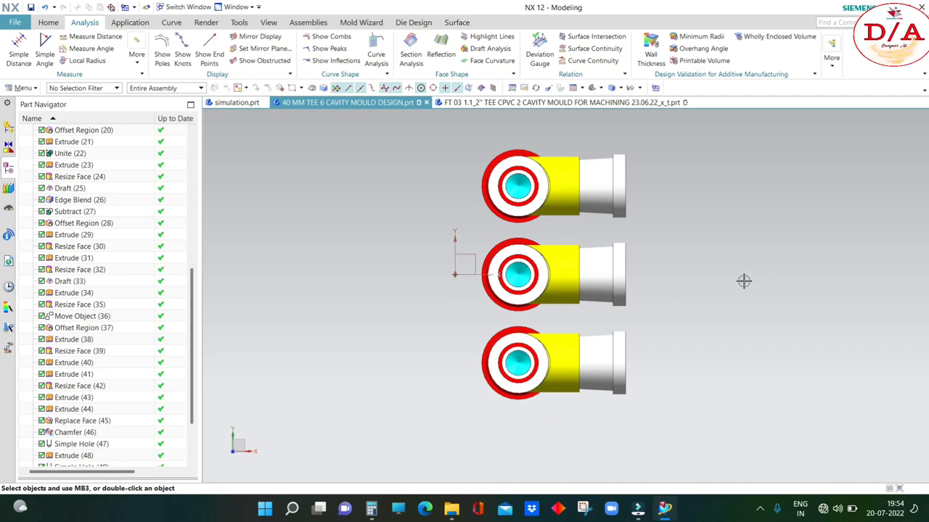
scroll(711, 242, down, 1)
middle_drag(697, 247, 721, 250)
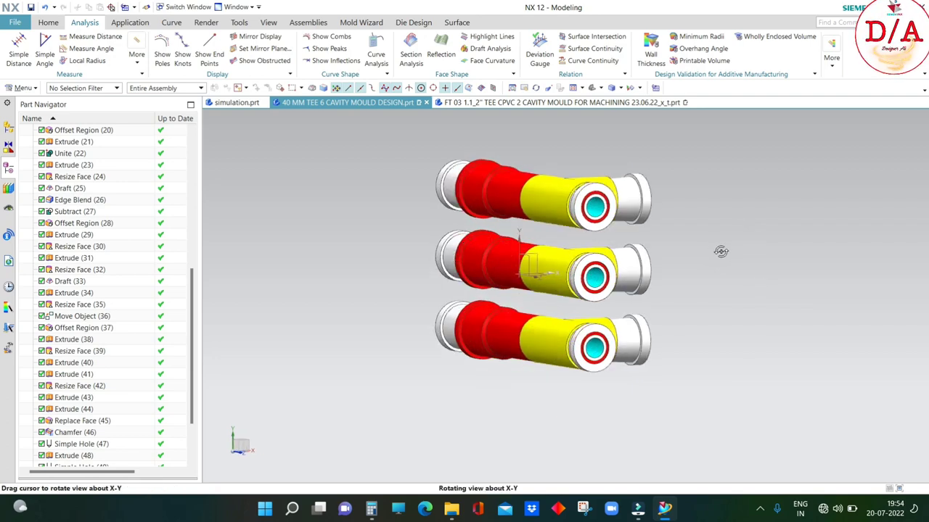
key(ctrl+alt+t)
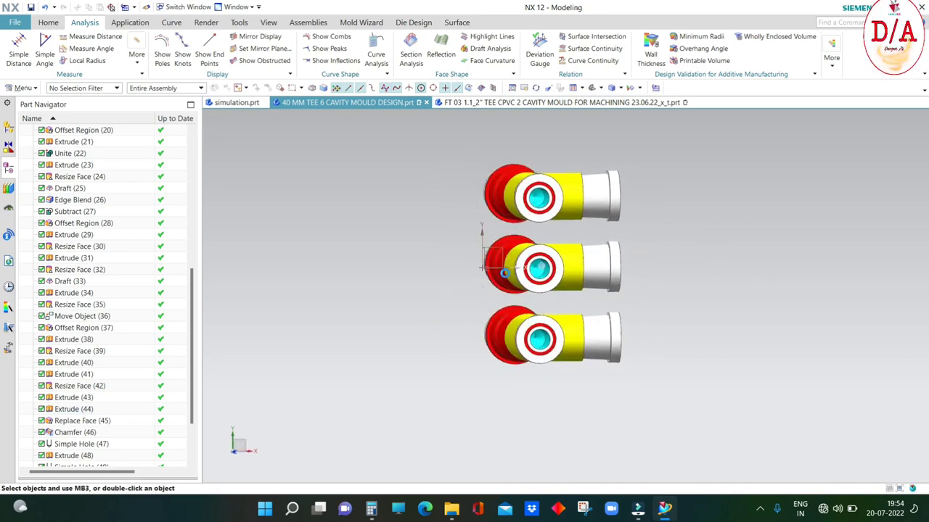
key(ctrl+s)
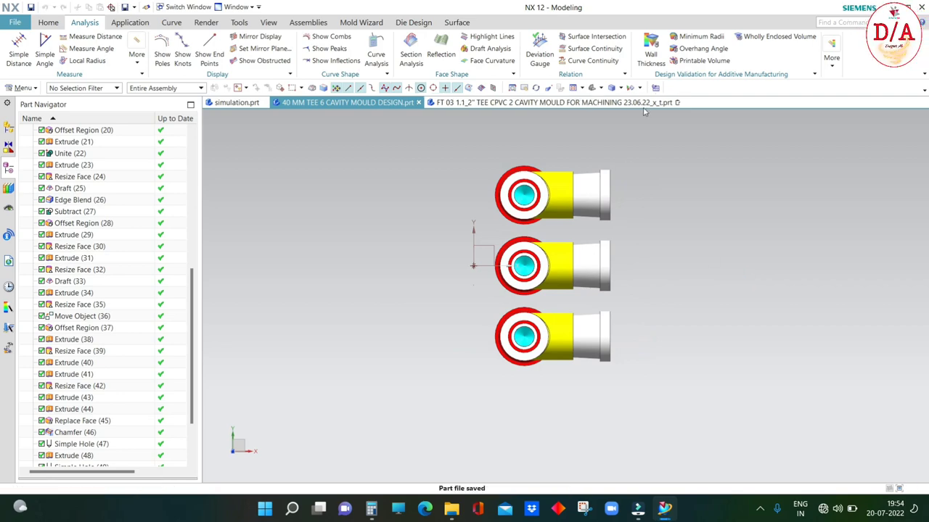
click(656, 88)
mouse_move(672, 259)
mouse_down()
mouse_move(674, 274)
mouse_move(794, 280)
mouse_move(478, 267)
mouse_move(822, 278)
mouse_move(792, 247)
mouse_up()
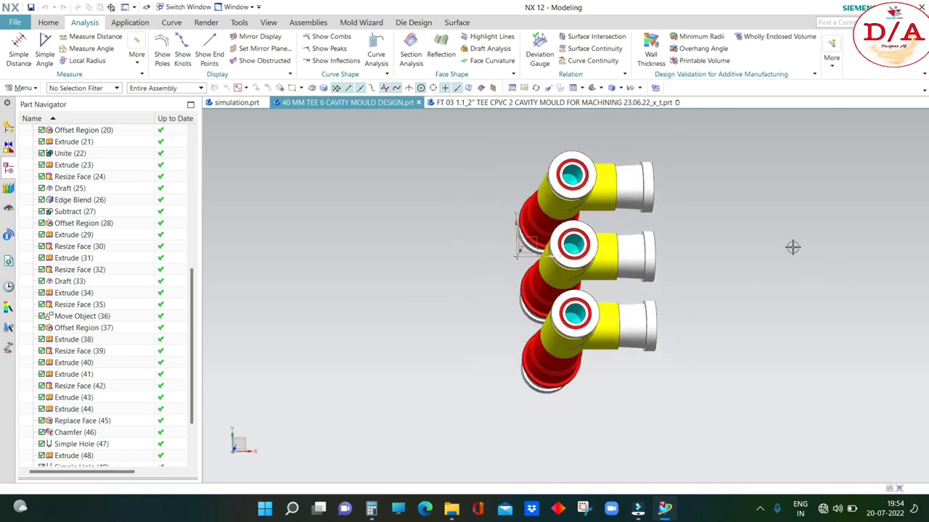
key(ctrl+alt+t)
click(48, 22)
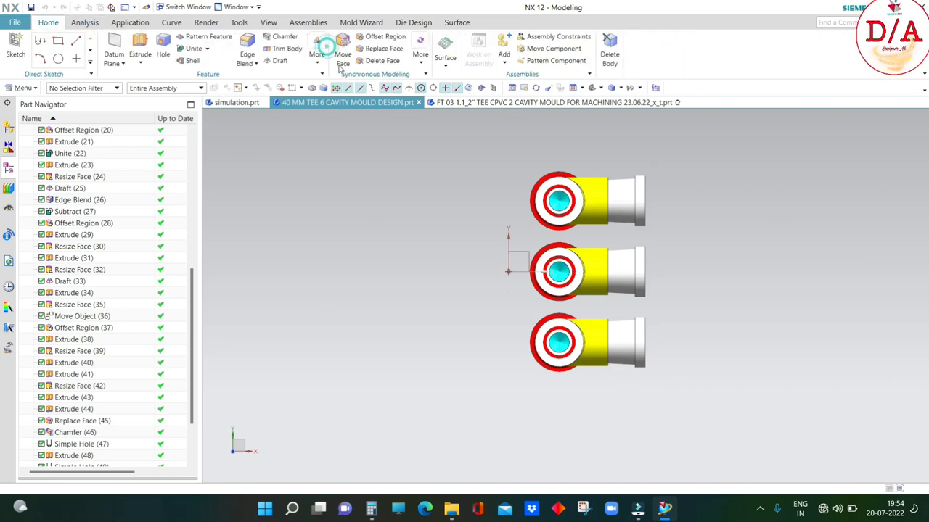
Step: Start Mirror Geometry and select all 15 bodies of the three patterned tees
click(318, 54)
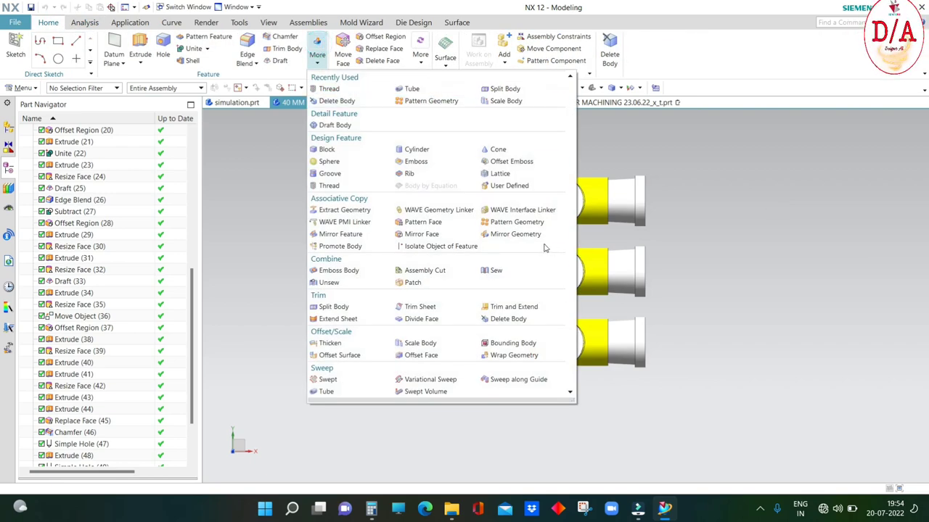
click(515, 233)
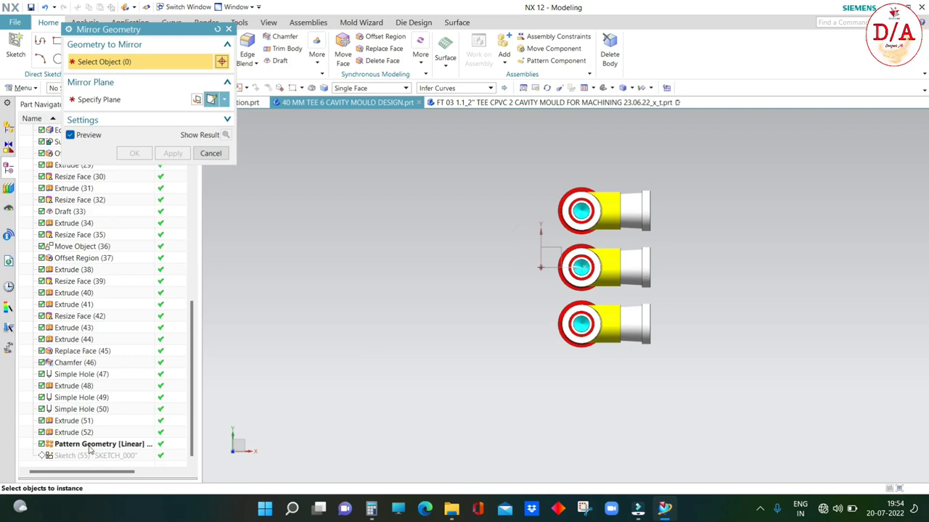
click(90, 444)
middle_drag(559, 262, 519, 254)
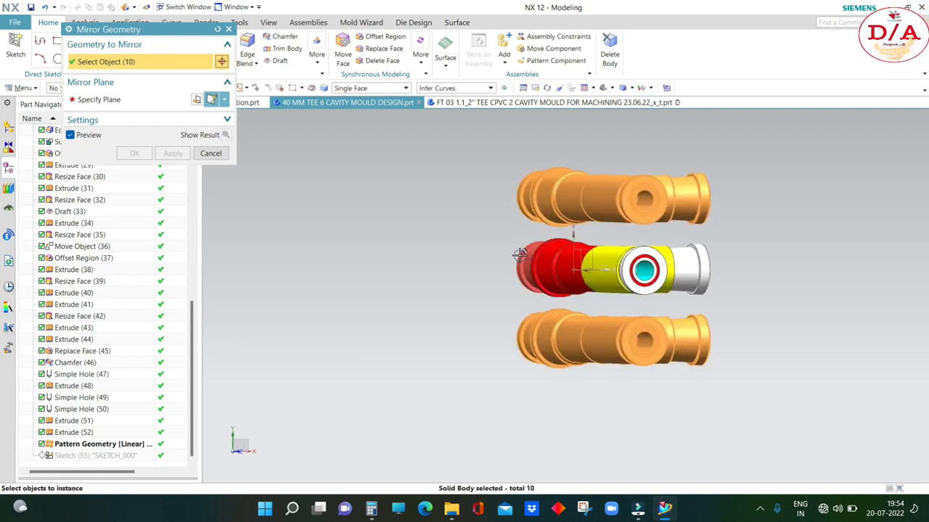
click(519, 254)
click(566, 268)
scroll(606, 285, up, 2)
click(606, 285)
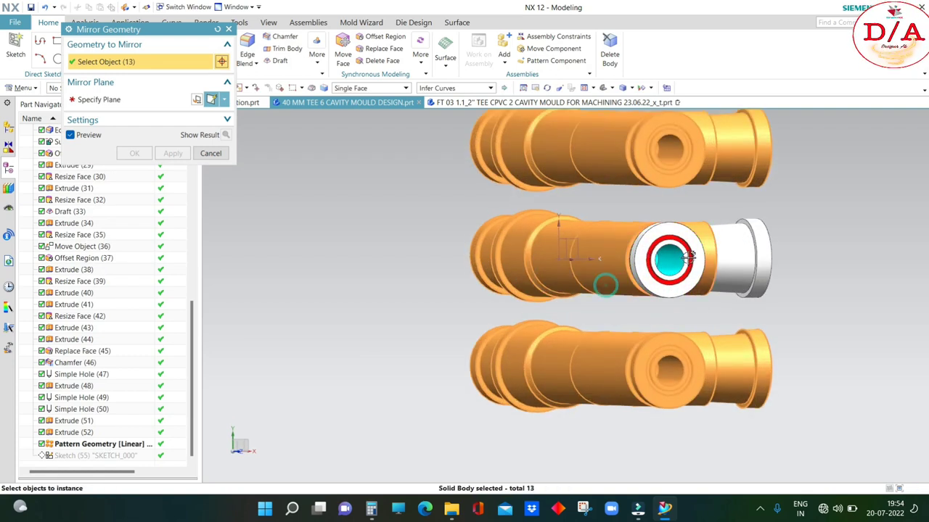
click(687, 258)
scroll(545, 279, down, 2)
Step: Mirror the tees across the YC datum plane to form six cavities
click(120, 100)
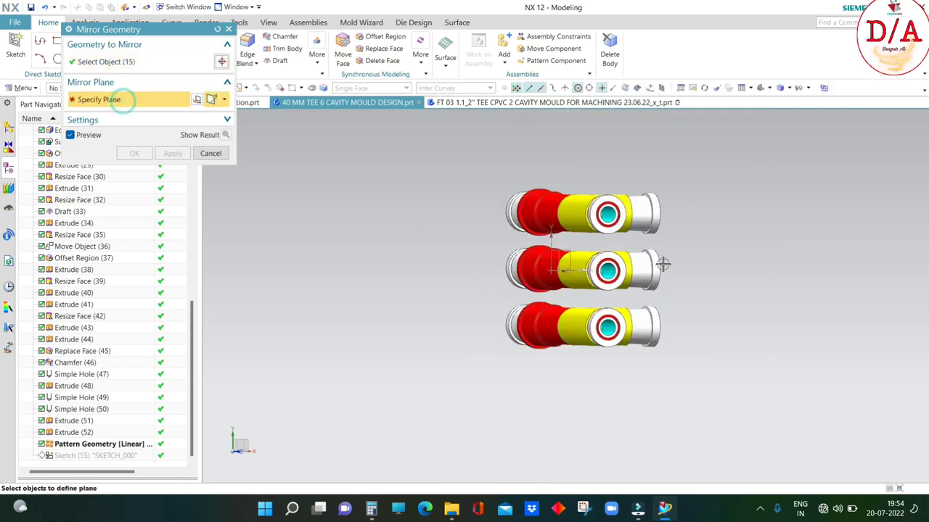
middle_drag(662, 265, 674, 251)
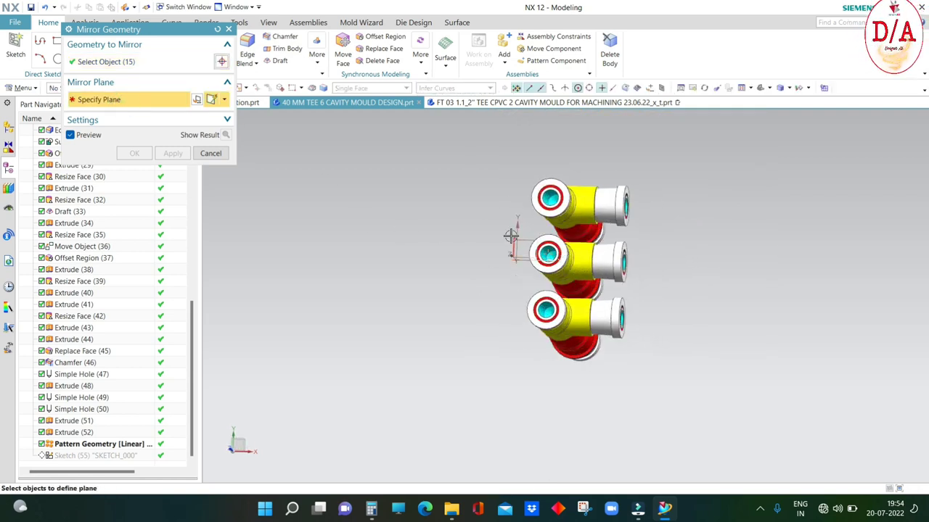
click(512, 237)
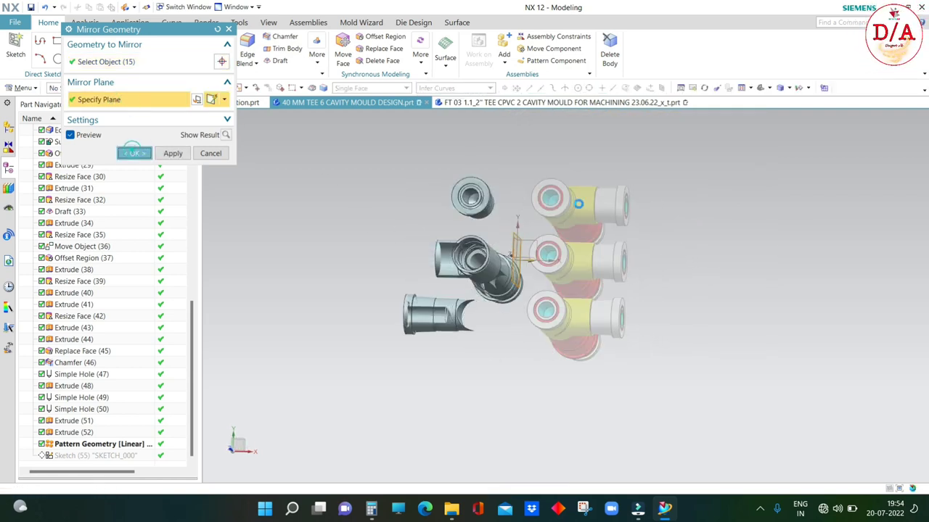
click(133, 153)
middle_drag(764, 167, 678, 304)
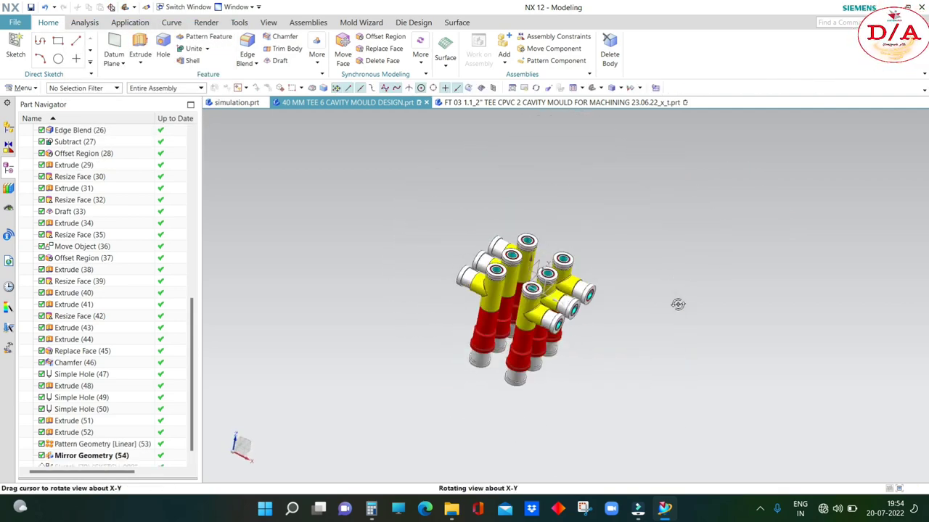
Step: Save the six-cavity mould design from the top view
key(ctrl+alt+t)
key(ctrl+s)
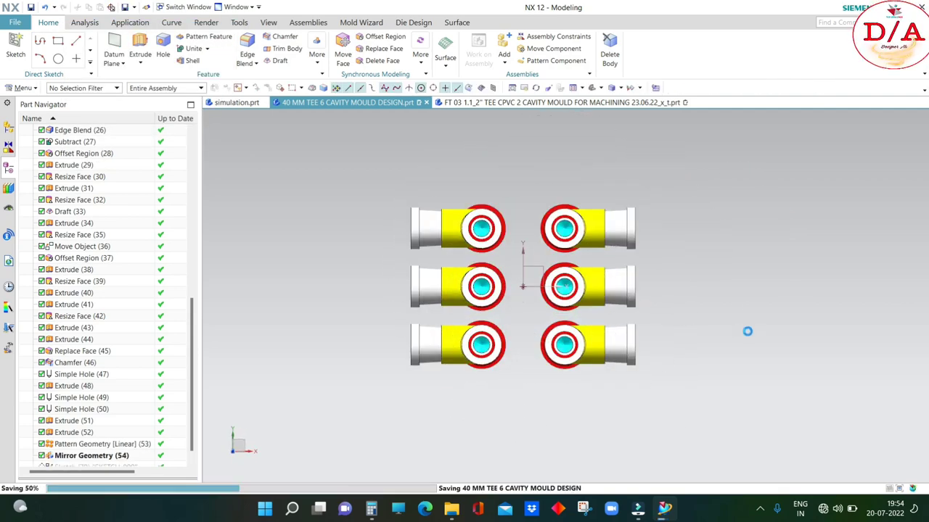
mouse_move(748, 371)
middle_down()
mouse_move(716, 216)
mouse_move(711, 302)
mouse_move(727, 327)
mouse_move(703, 343)
mouse_move(713, 353)
middle_up()
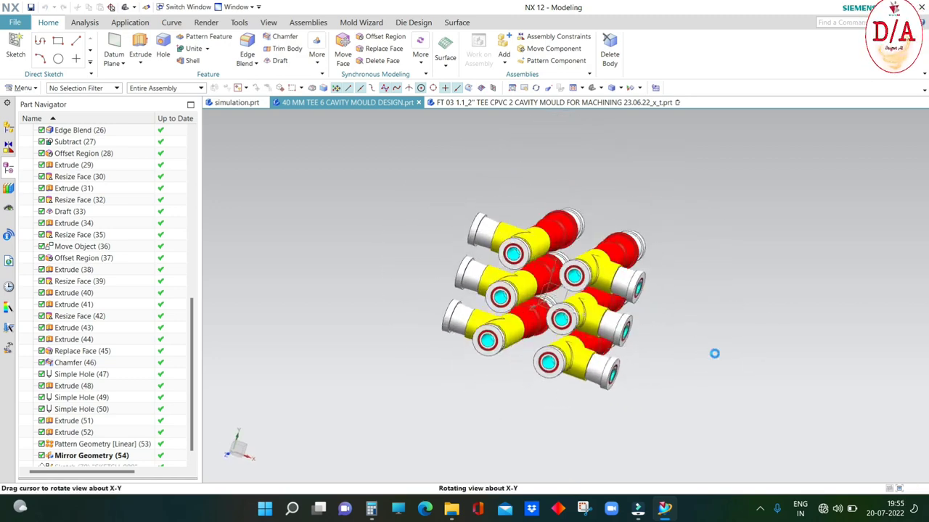
key(ctrl+alt+t)
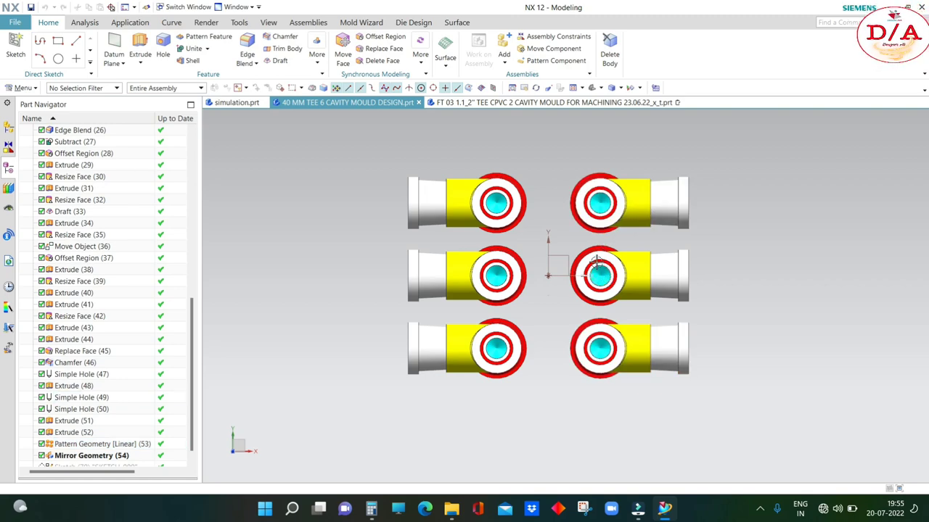
Step: Orbit the mirrored six-cavity layout to tilted views, returning to the flat top view each time
middle_drag(680, 239, 637, 249)
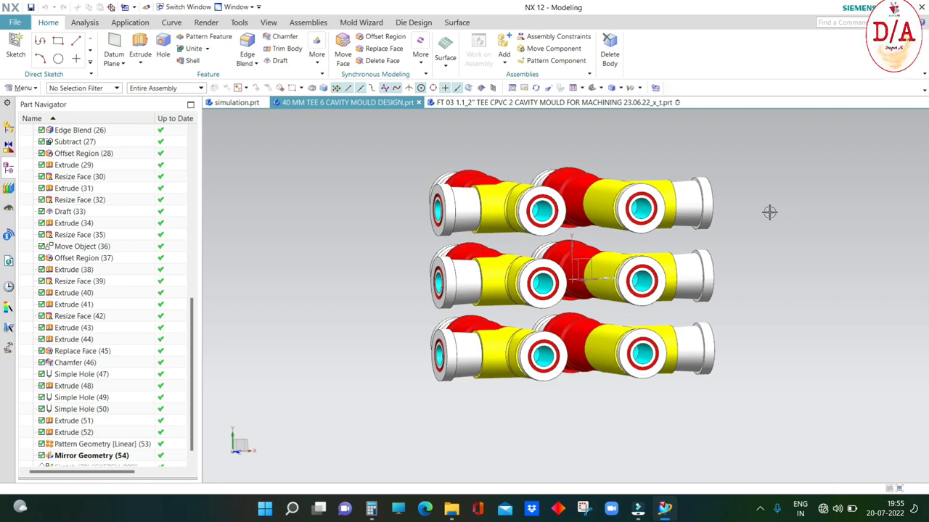
key(F8)
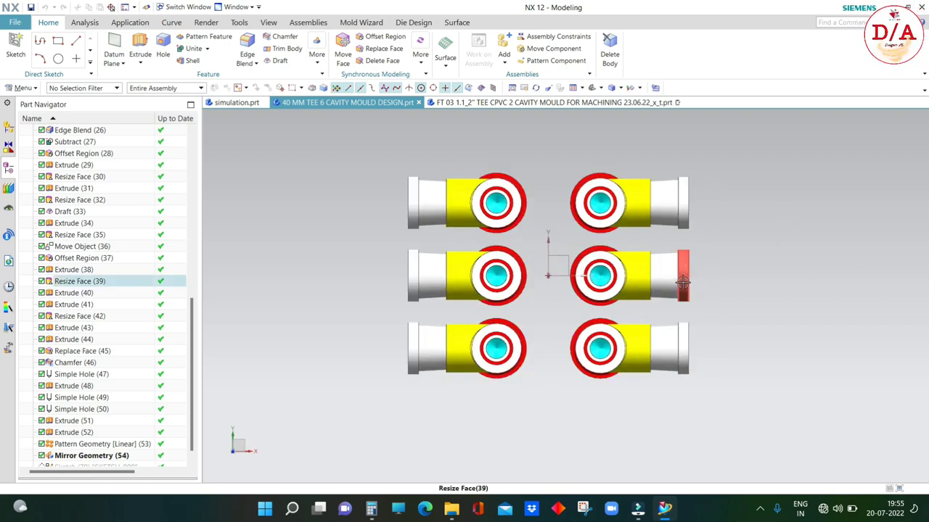
middle_drag(677, 272, 752, 264)
key(F8)
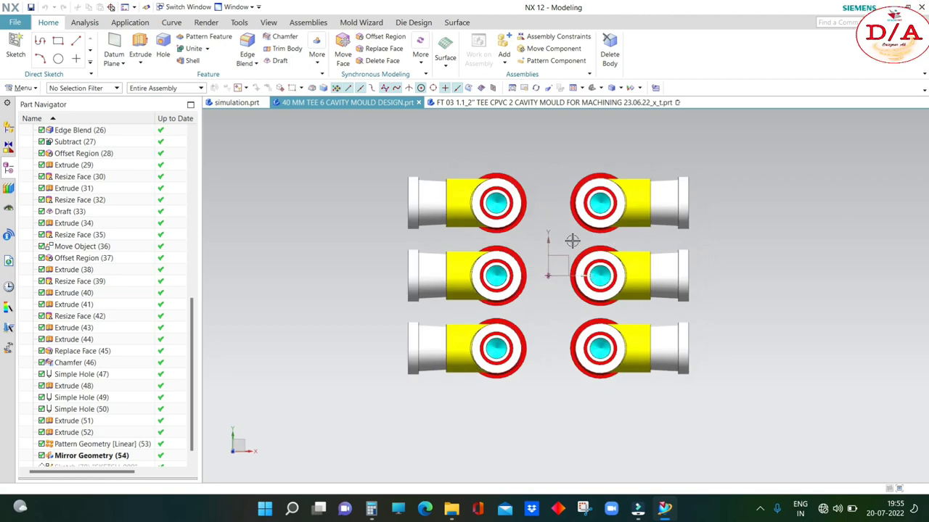
scroll(588, 229, up, 3)
scroll(619, 232, down, 3)
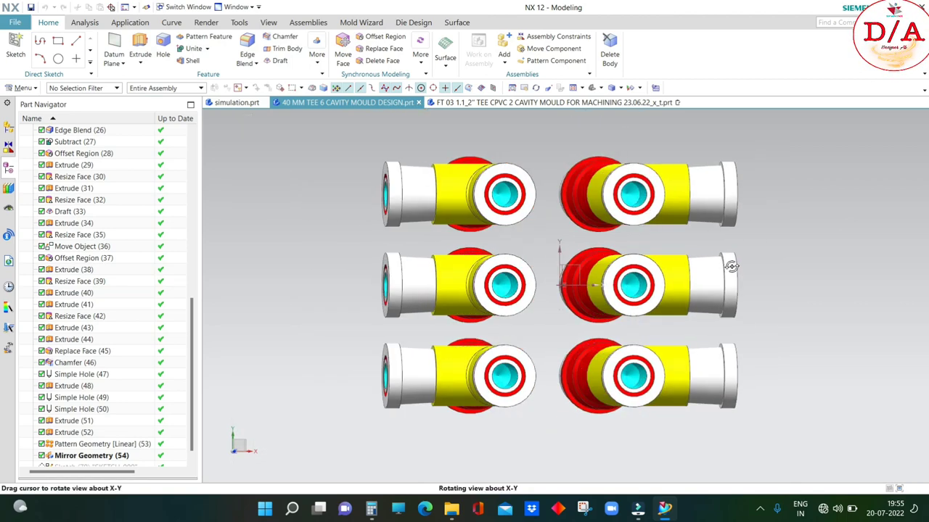
middle_drag(619, 232, 748, 263)
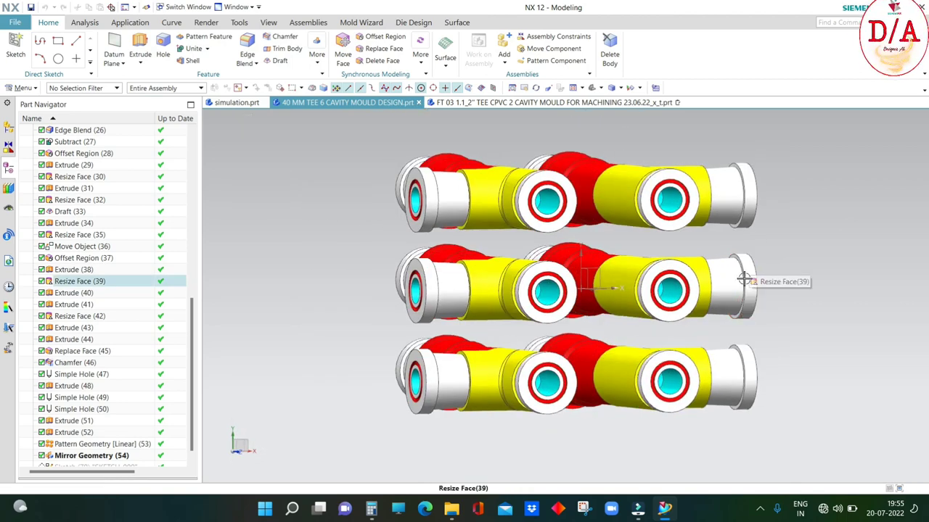
scroll(744, 279, up, 2)
scroll(804, 249, down, 5)
key(F8)
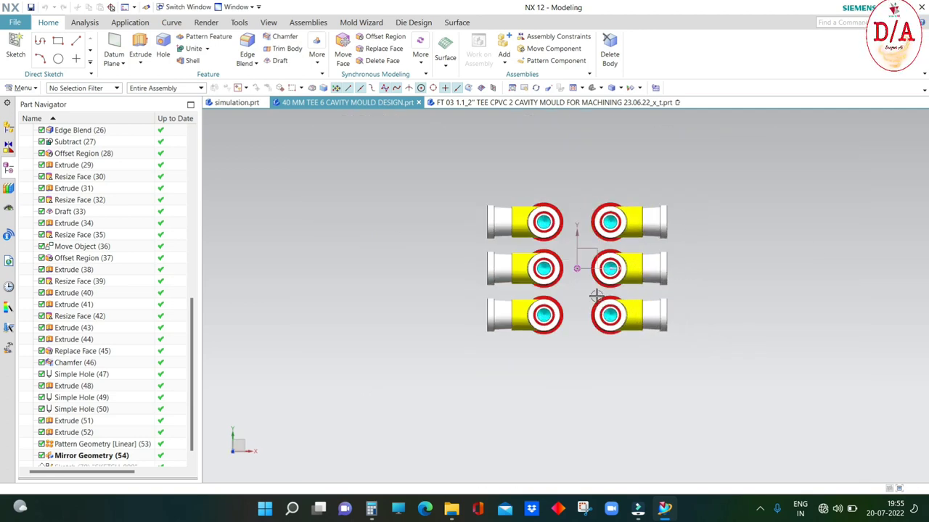
scroll(595, 296, up, 2)
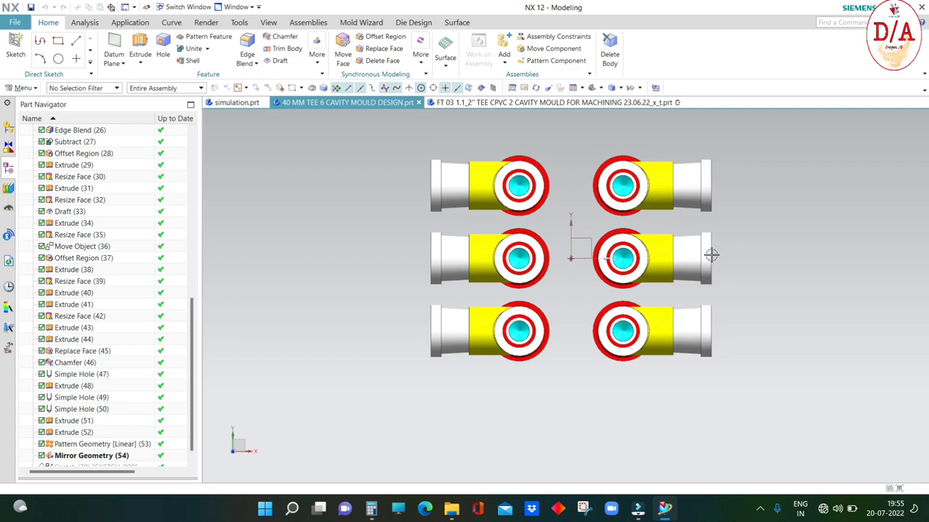
click(84, 23)
Step: Take a quick simple distance reading on a hole cylinder
click(19, 54)
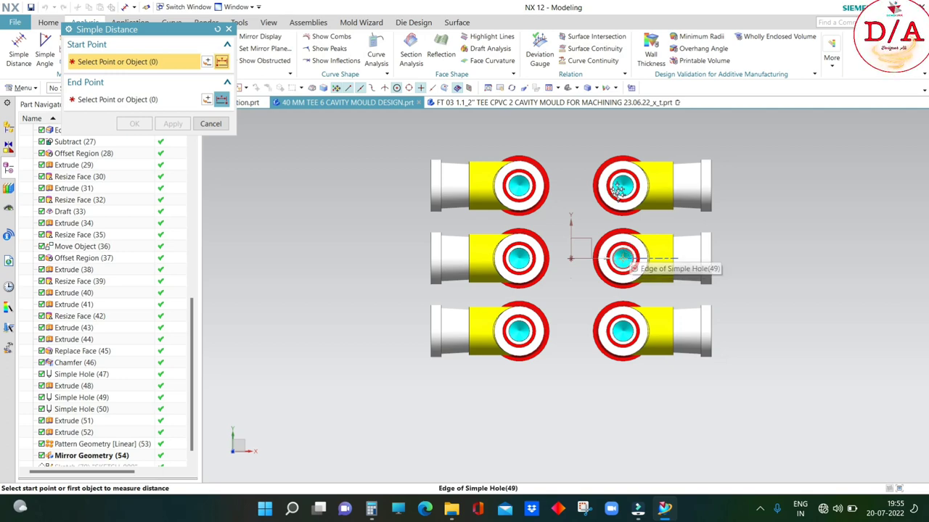
mouse_move(660, 219)
middle_down()
mouse_move(678, 213)
mouse_move(690, 225)
middle_up()
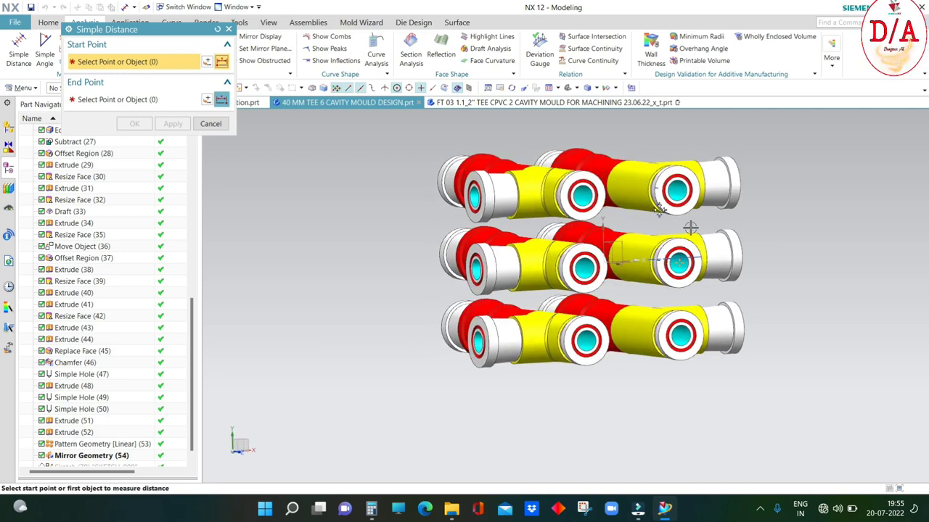
key(Escape)
click(28, 52)
scroll(659, 215, down, 2)
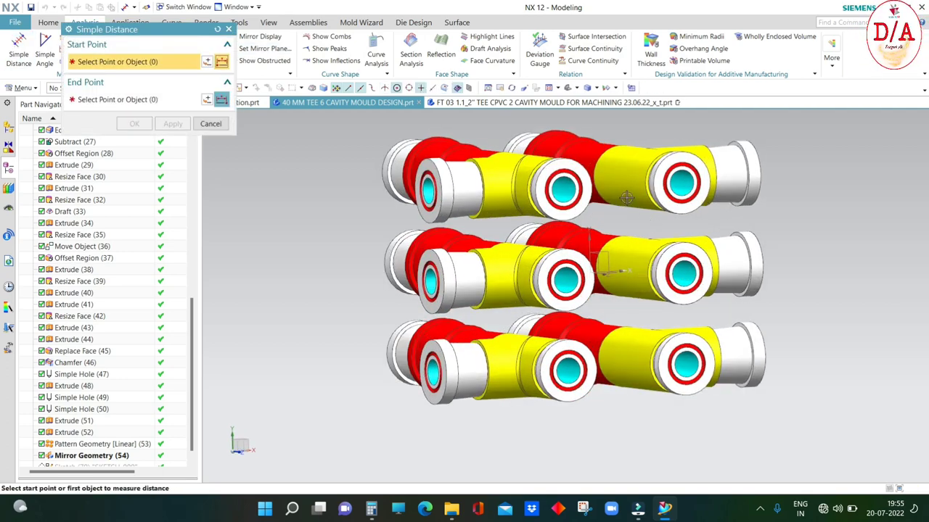
click(637, 248)
click(637, 248)
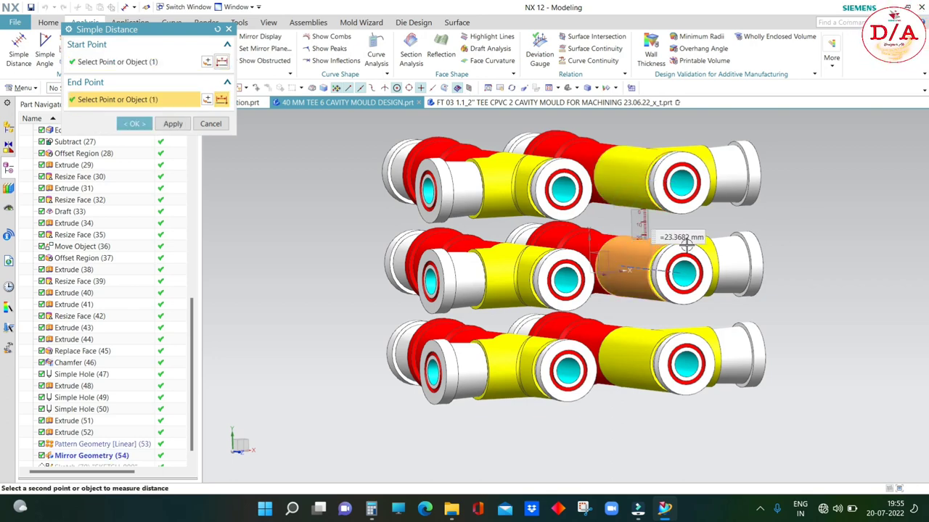
key(Escape)
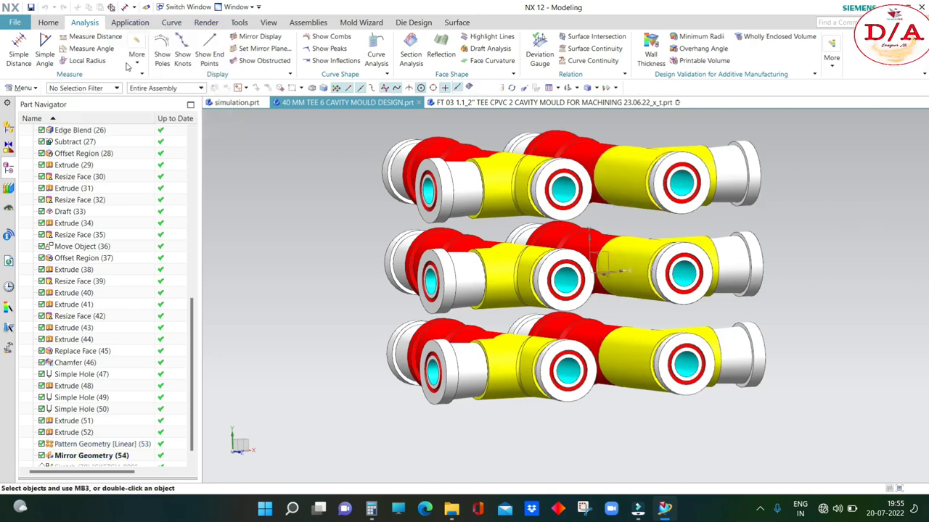
Step: Measure the 70 mm projected spacing between neighbouring hole rows
click(83, 36)
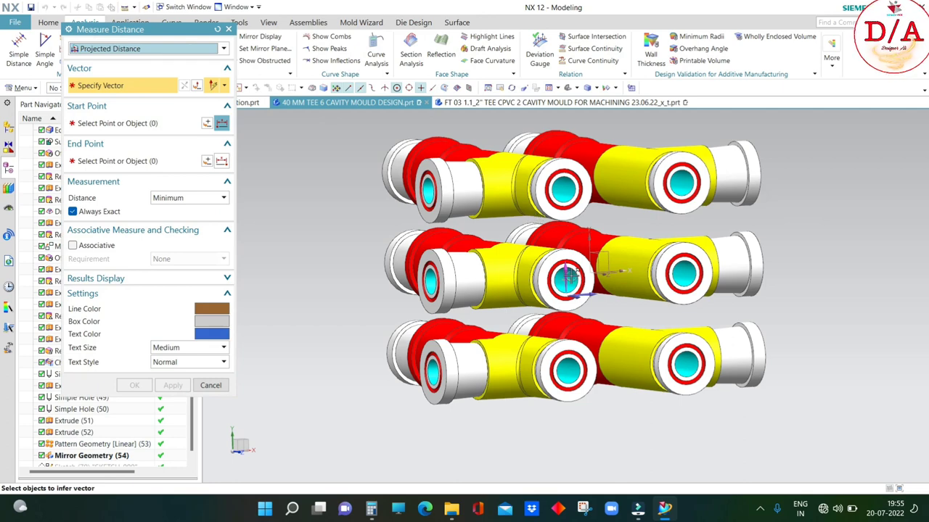
click(573, 276)
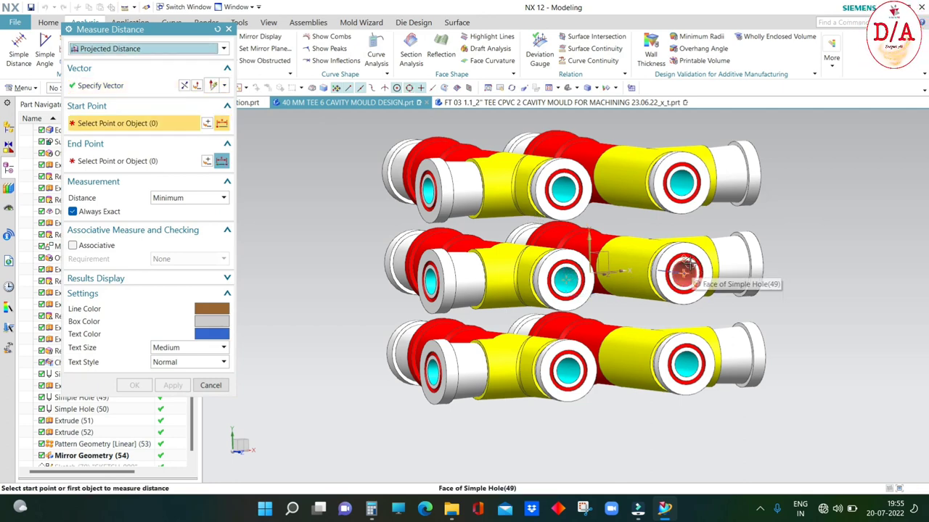
click(684, 271)
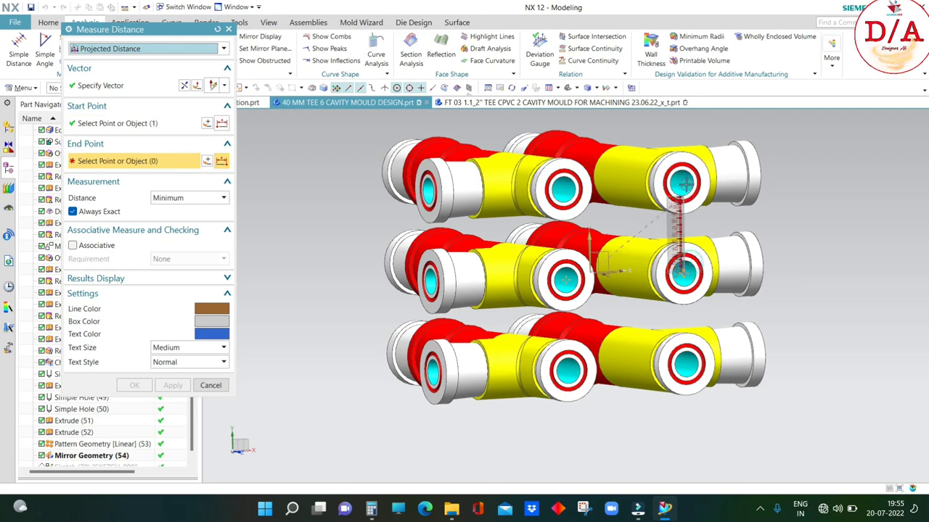
click(684, 180)
Step: Measure the 100 mm projected distance between the two mirrored tee columns, then close the measurement
key(ctrl+alt+f)
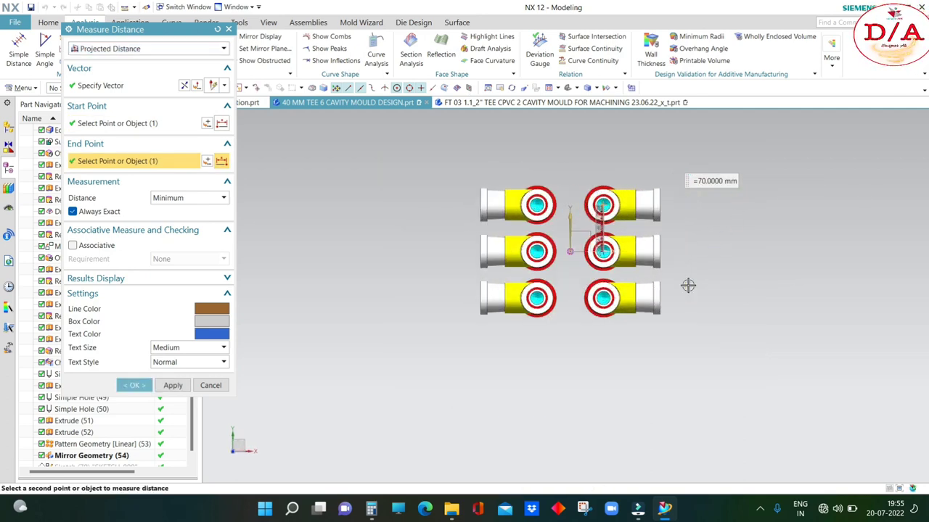
scroll(610, 280, up, 2)
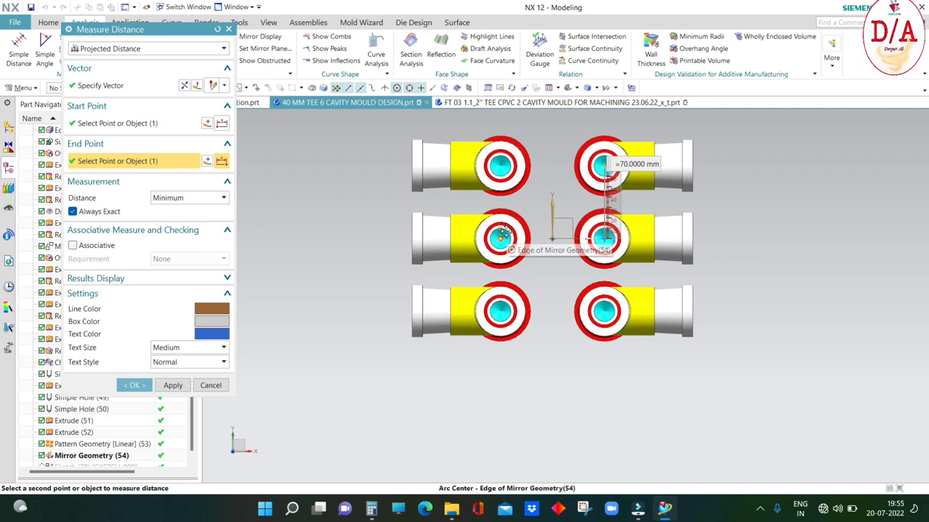
click(500, 237)
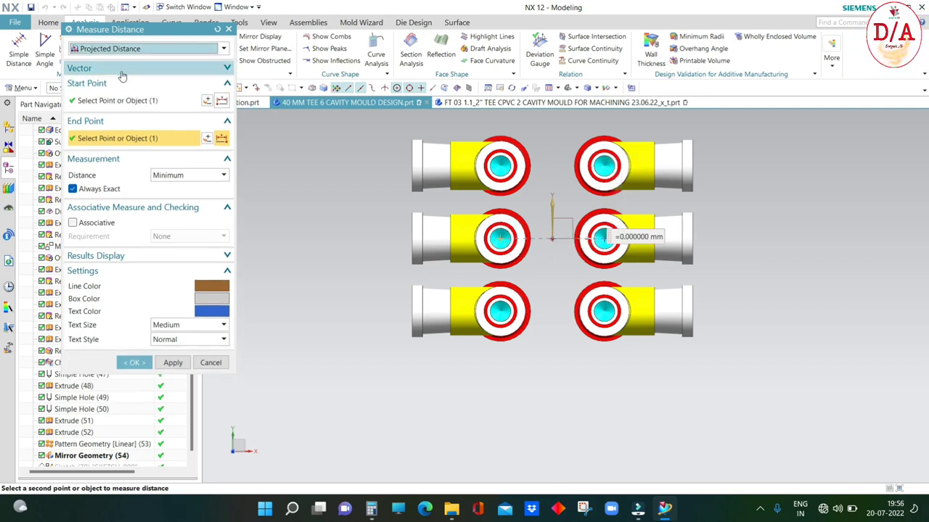
click(121, 85)
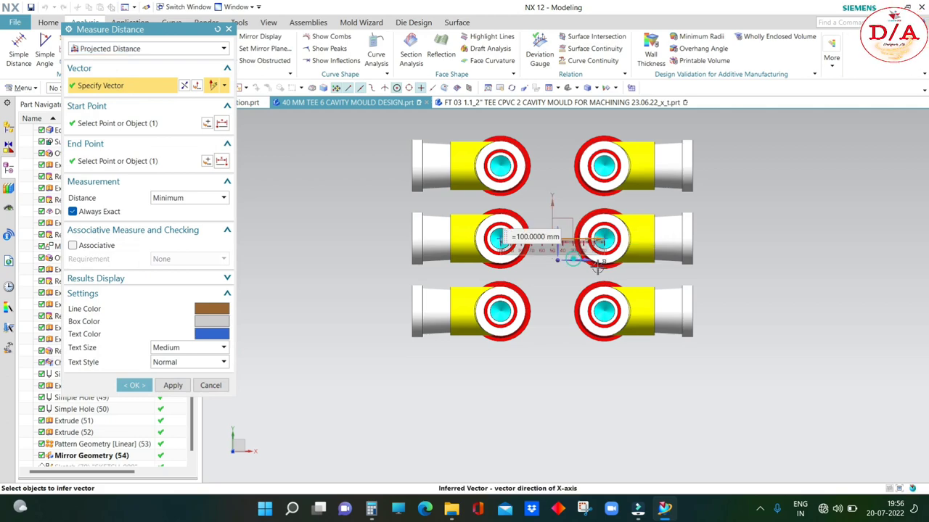
scroll(686, 222, up, 2)
scroll(665, 328, down, 4)
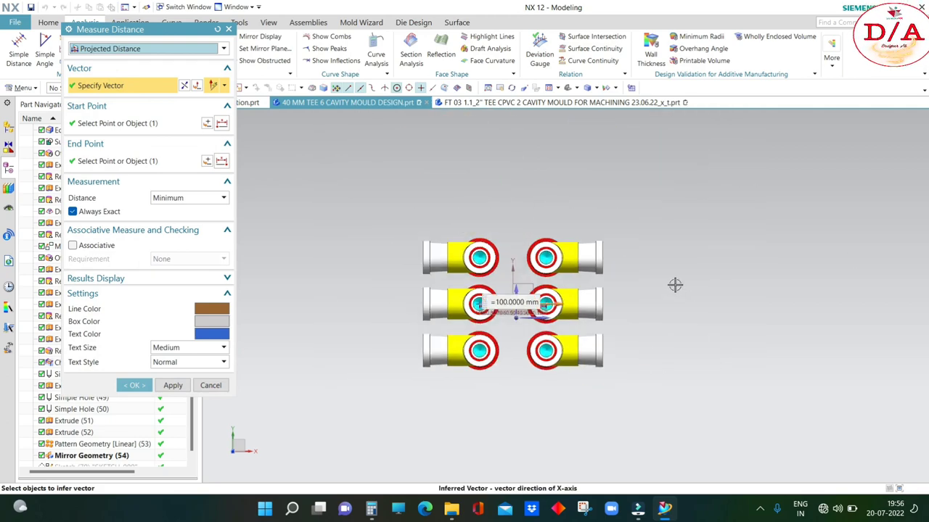
key(Escape)
key(Home)
Step: Save the six-cavity part and check it in front, top and trimetric views
scroll(533, 292, down, 2)
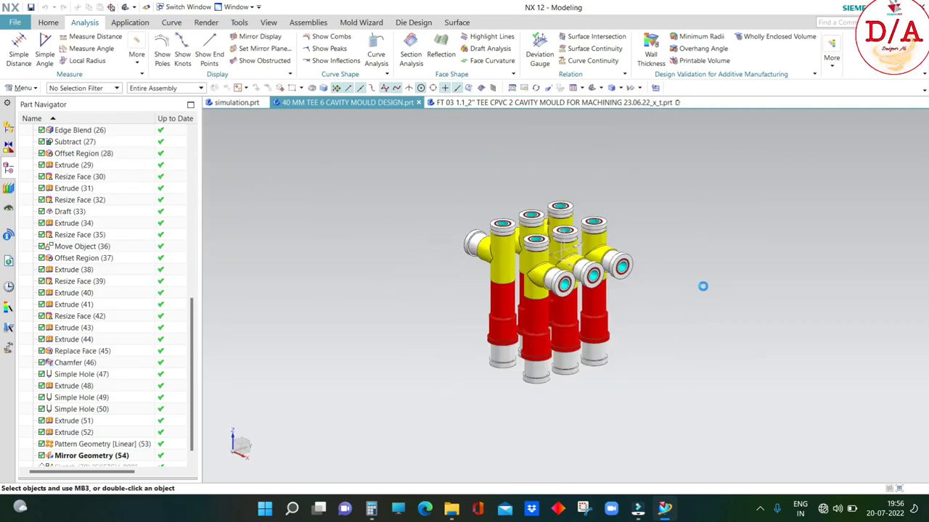
key(ctrl+s)
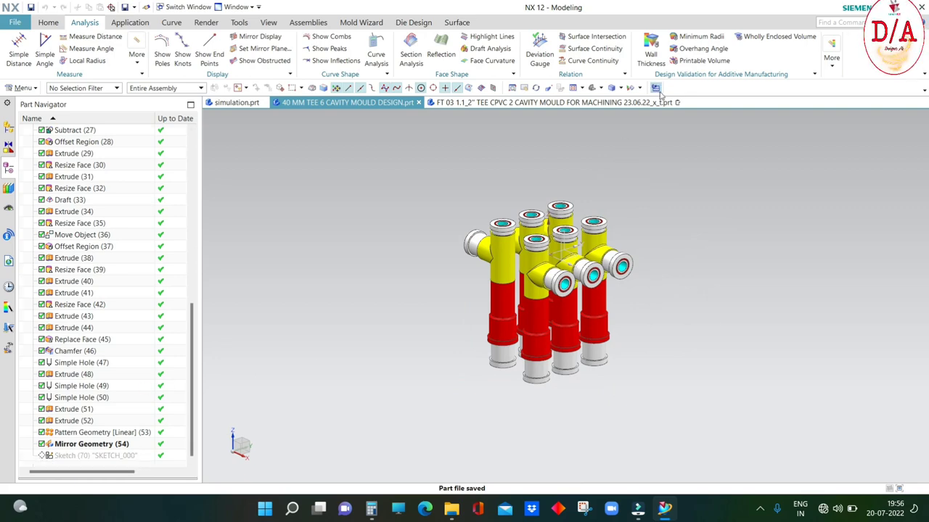
key(ctrl+alt+f)
middle_drag(701, 244, 495, 292)
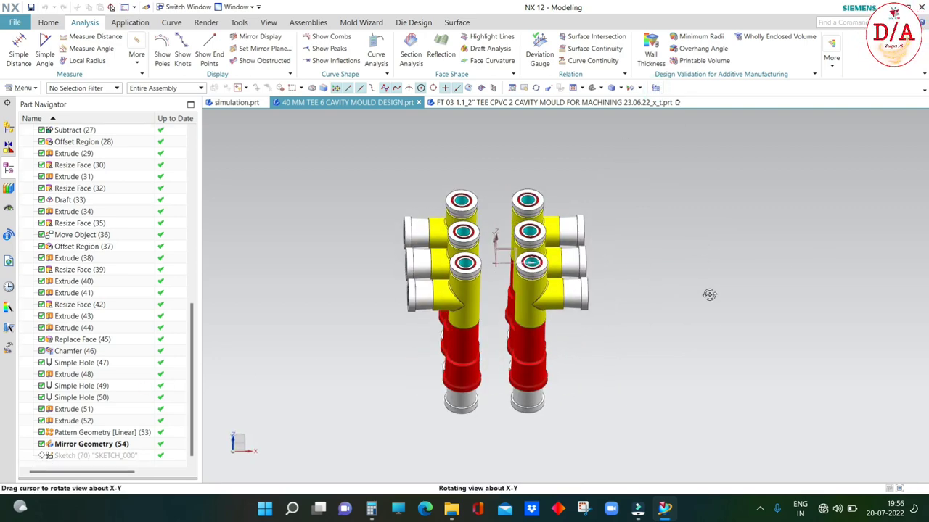
mouse_move(674, 300)
middle_down()
mouse_move(761, 273)
mouse_move(774, 300)
mouse_move(742, 288)
mouse_move(745, 346)
middle_up()
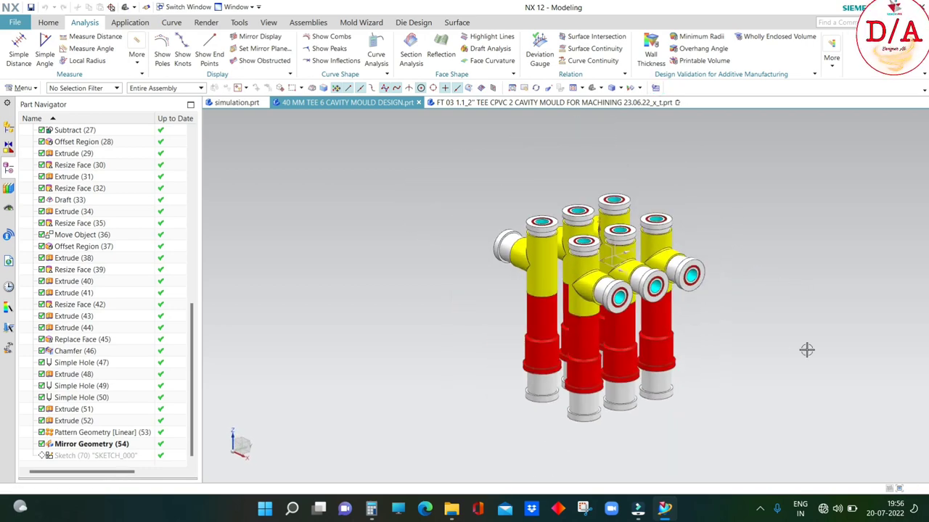
key(F8)
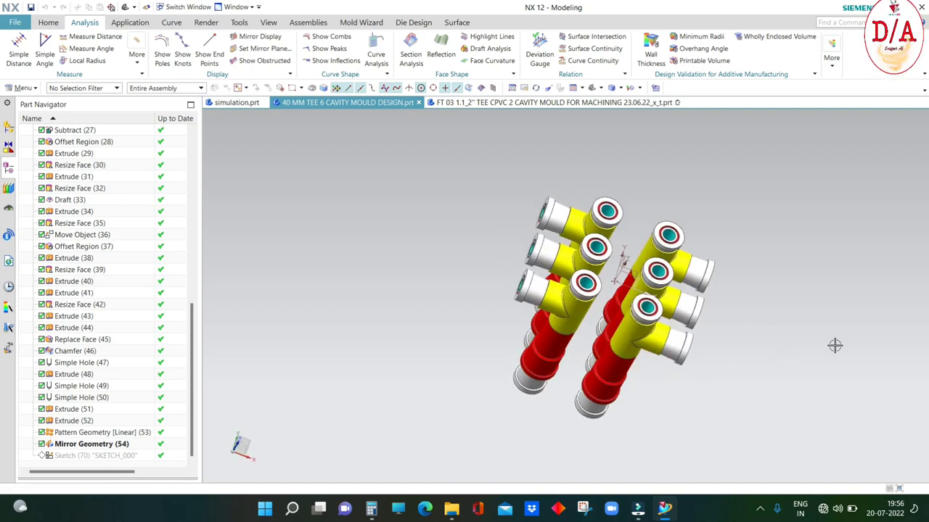
key(Home)
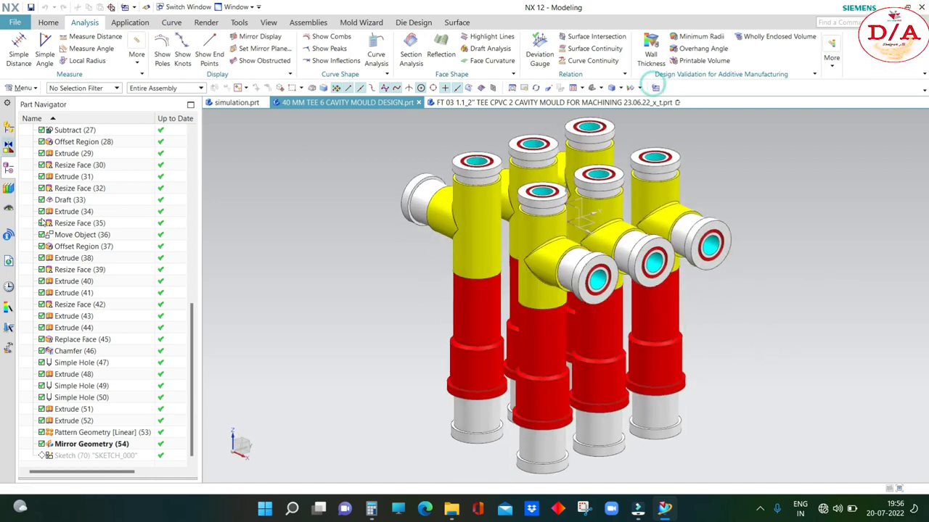
Step: Make Sketch (70) SKETCH_000 the current feature in the Part Navigator
right_click(90, 461)
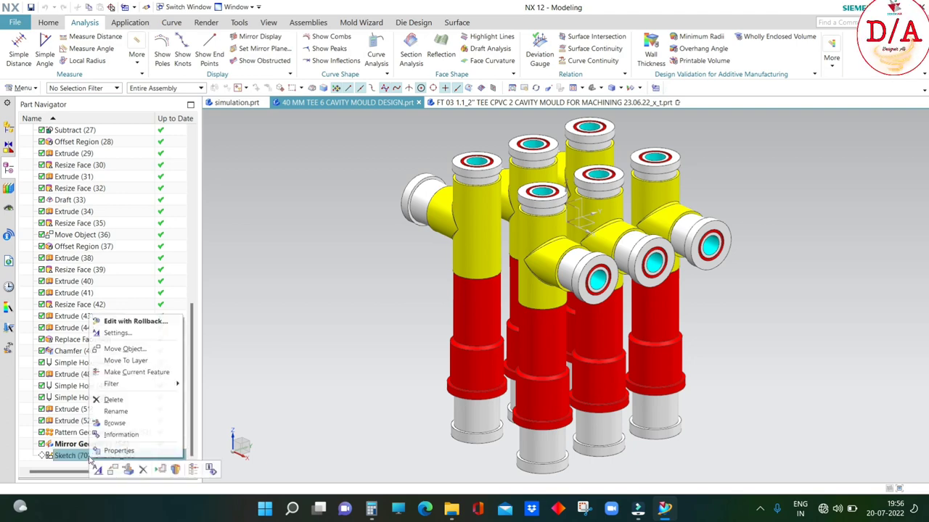
click(137, 371)
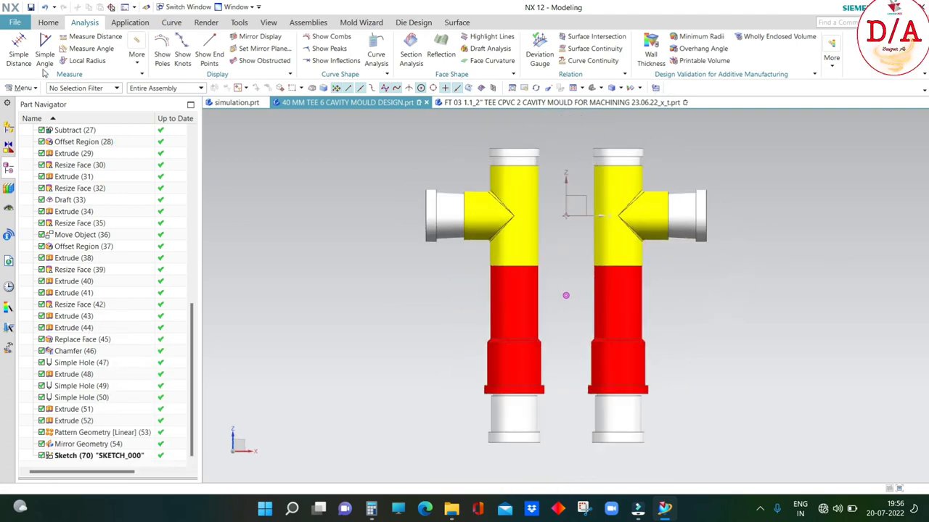
click(108, 457)
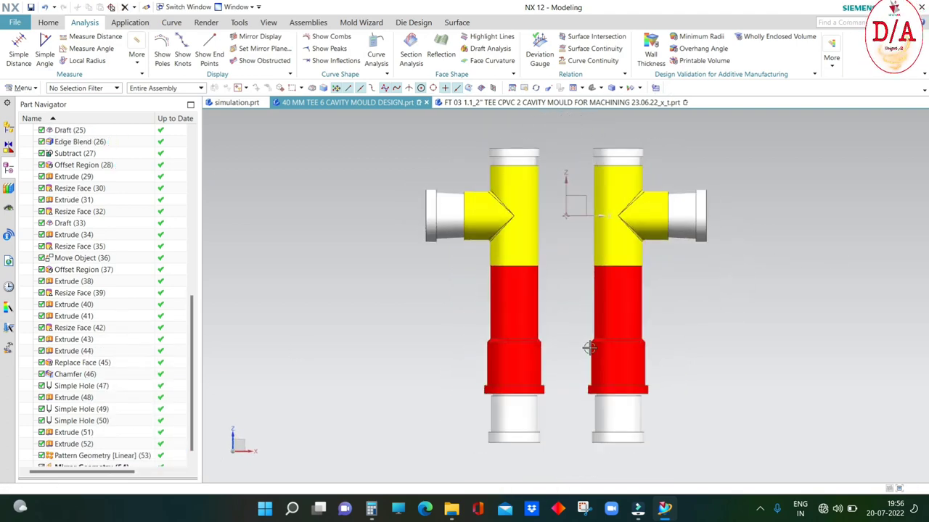
key(ctrl+z)
Step: Start a new sketch on the XZ datum plane
click(48, 22)
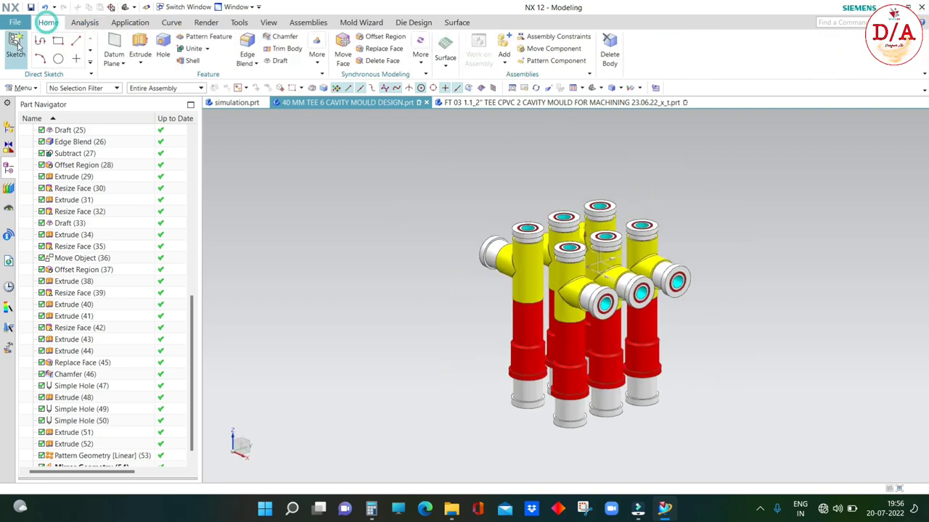
key(s)
scroll(628, 279, up, 3)
scroll(580, 278, up, 3)
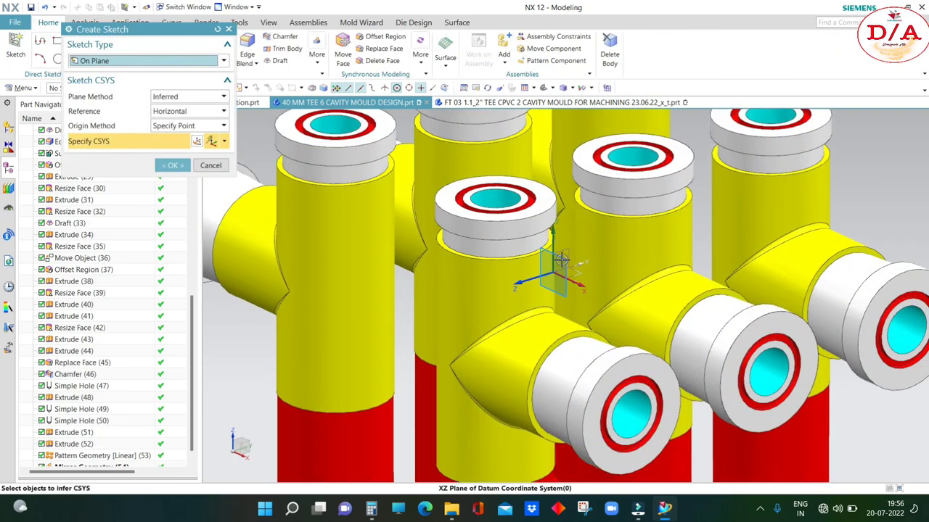
scroll(538, 276, down, 5)
key(F8)
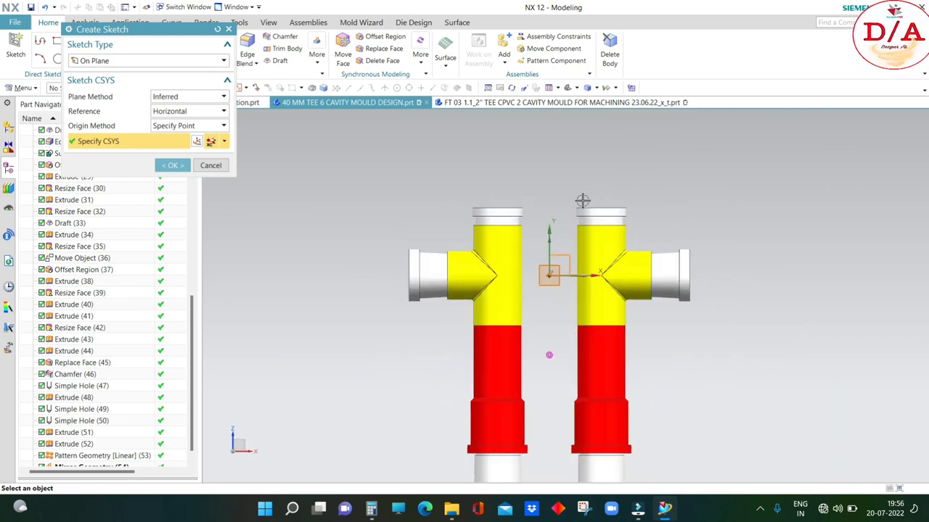
click(173, 165)
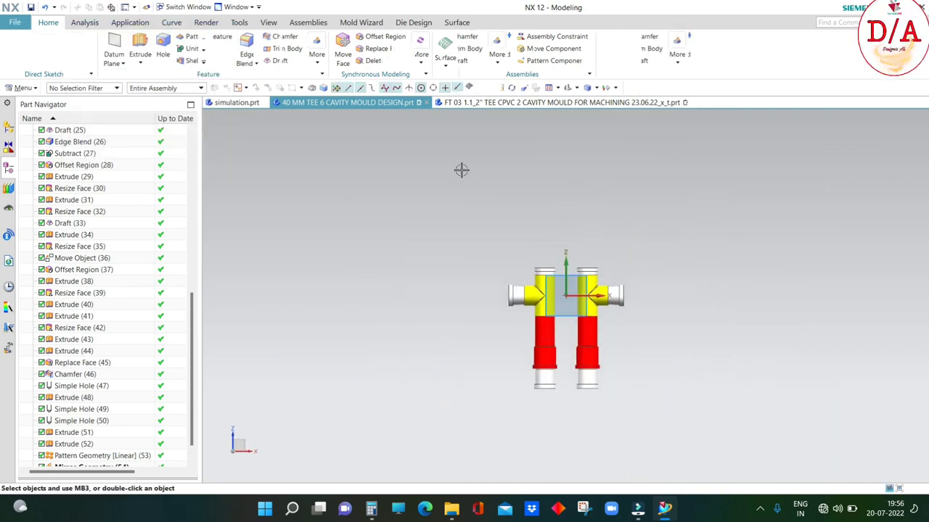
Step: Draw the 195 × 80 rectangle and constrain it coincident with the sketch origin
key(r)
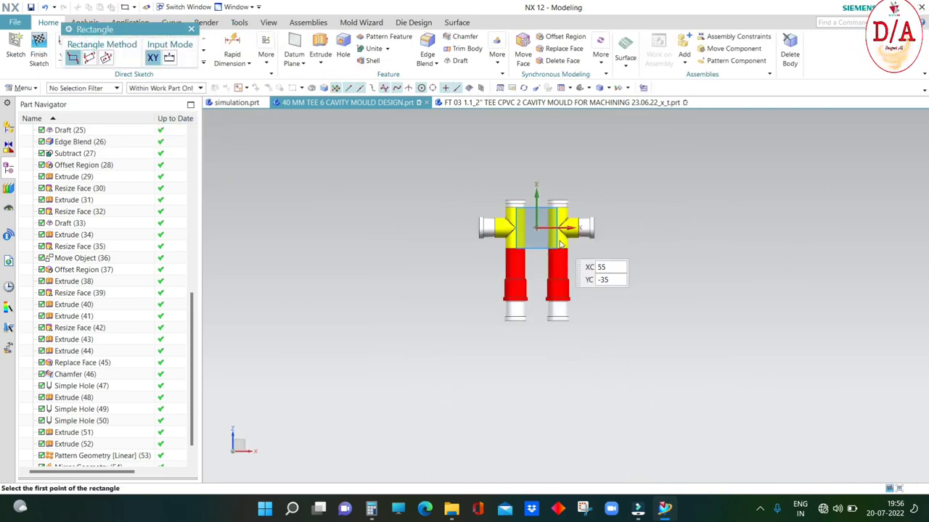
scroll(425, 182, up, 4)
scroll(428, 175, down, 2)
click(428, 169)
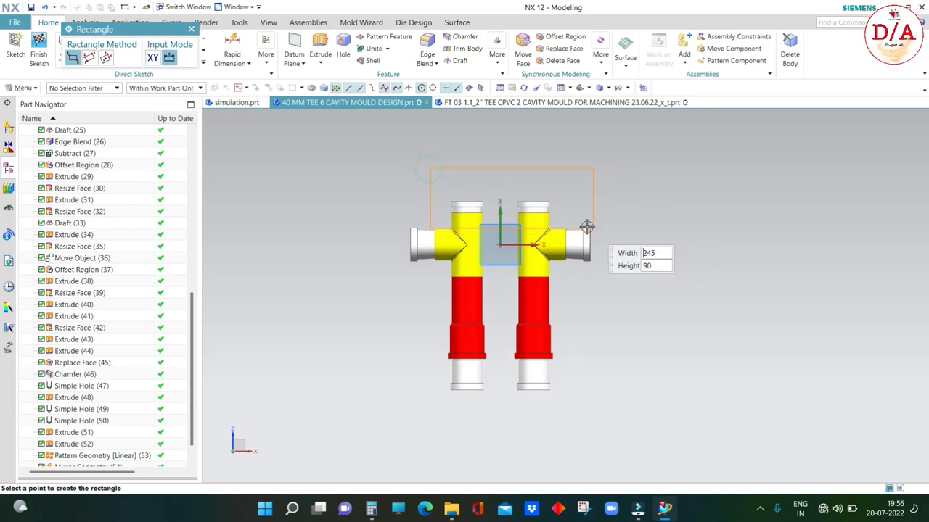
scroll(587, 225, up, 2)
click(542, 216)
key(Escape)
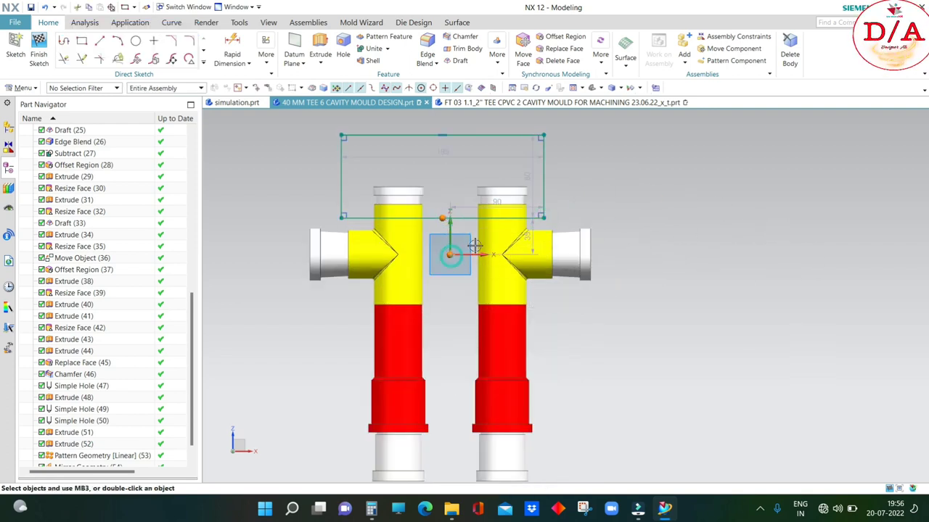
click(473, 244)
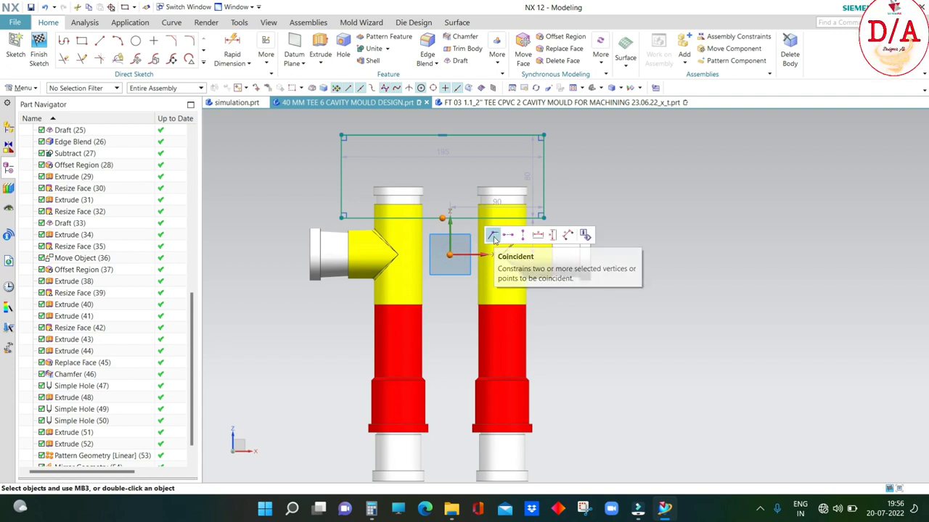
click(493, 237)
scroll(359, 250, up, 3)
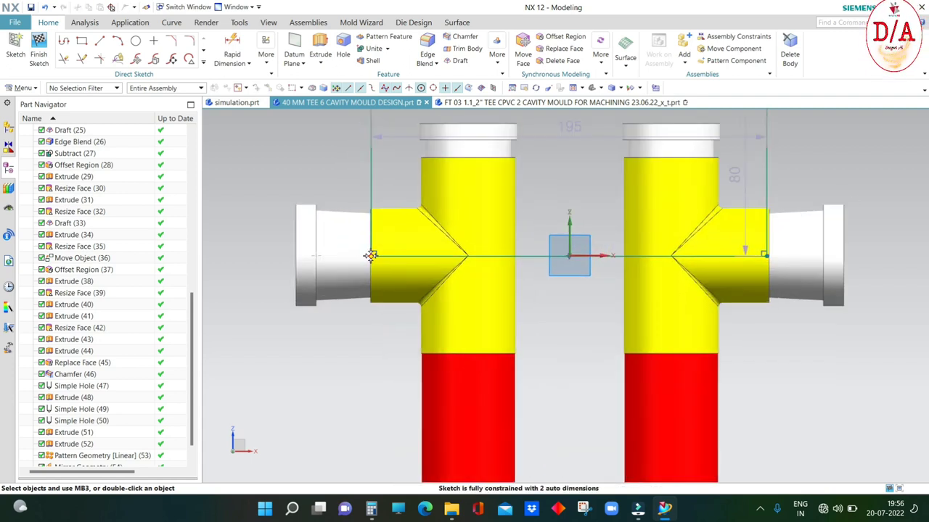